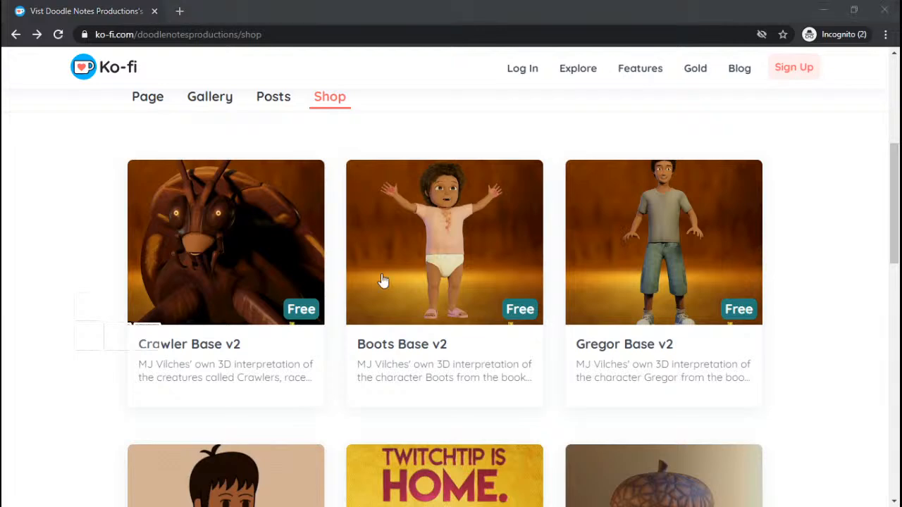
Step: Copy the web address of the Doodle Notes Productions shop page
click(459, 3)
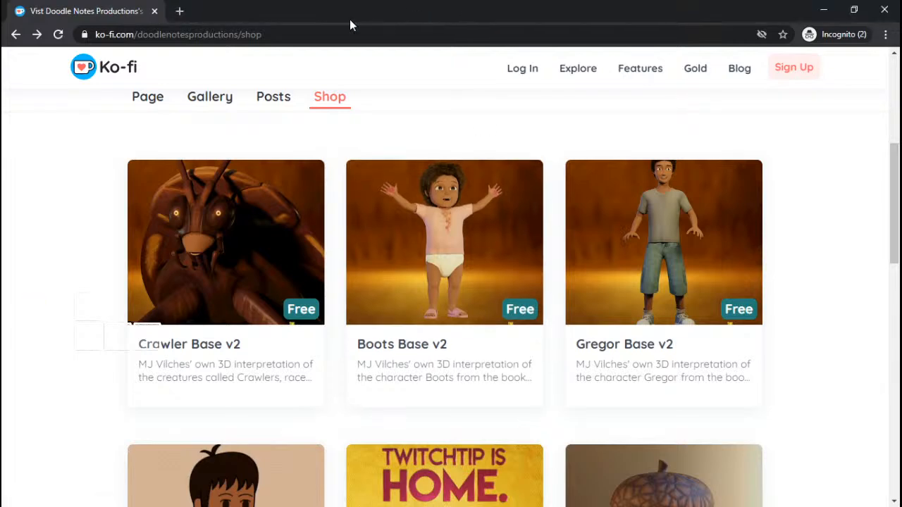
click(99, 34)
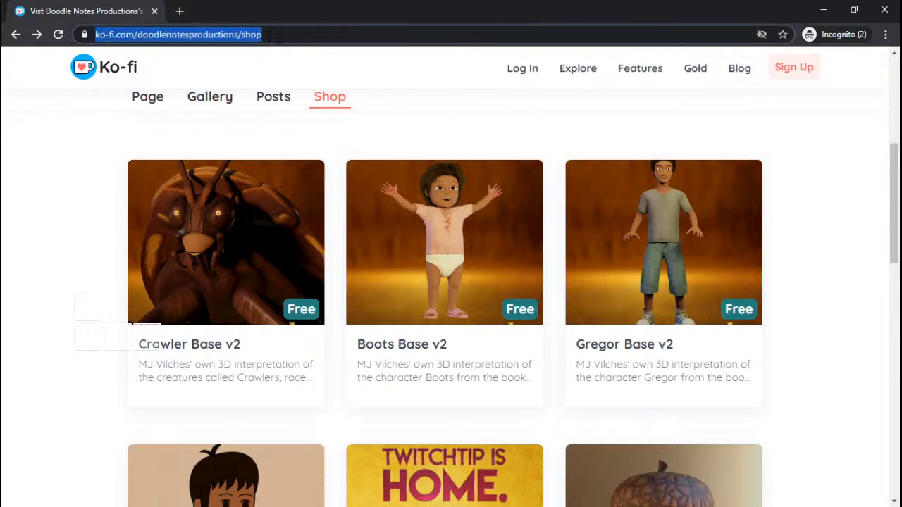
right_click(279, 42)
click(349, 111)
key(alt+Tab)
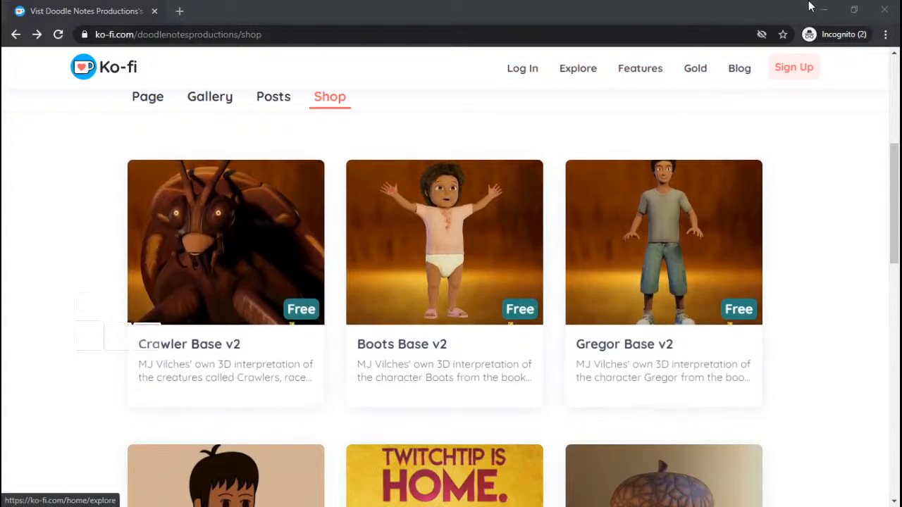
Step: Open the free Gregor Base v2 product and proceed to its checkout summary to examine the required buyer details
click(680, 245)
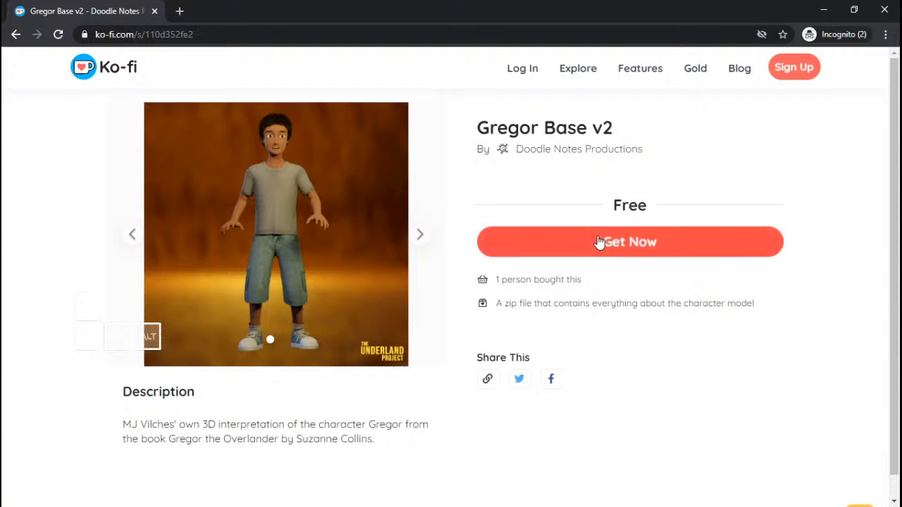
click(673, 262)
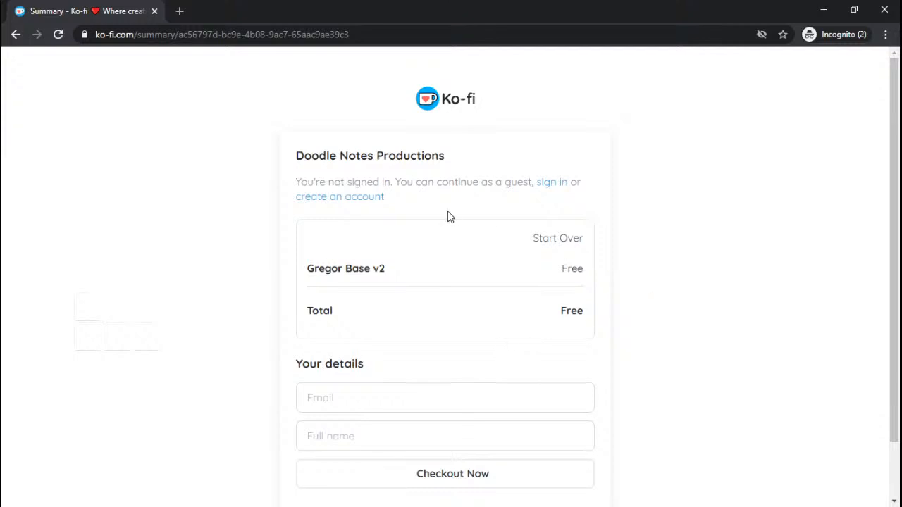
scroll(593, 277, down, 2)
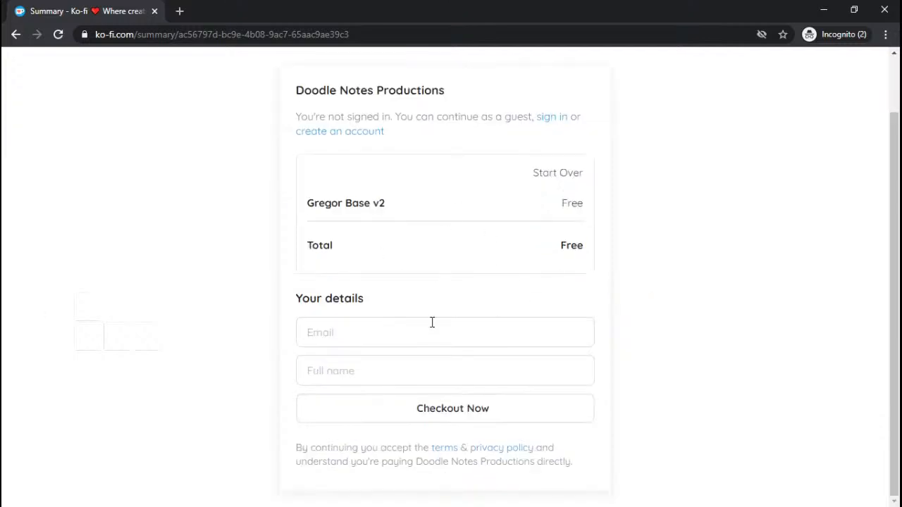
click(335, 332)
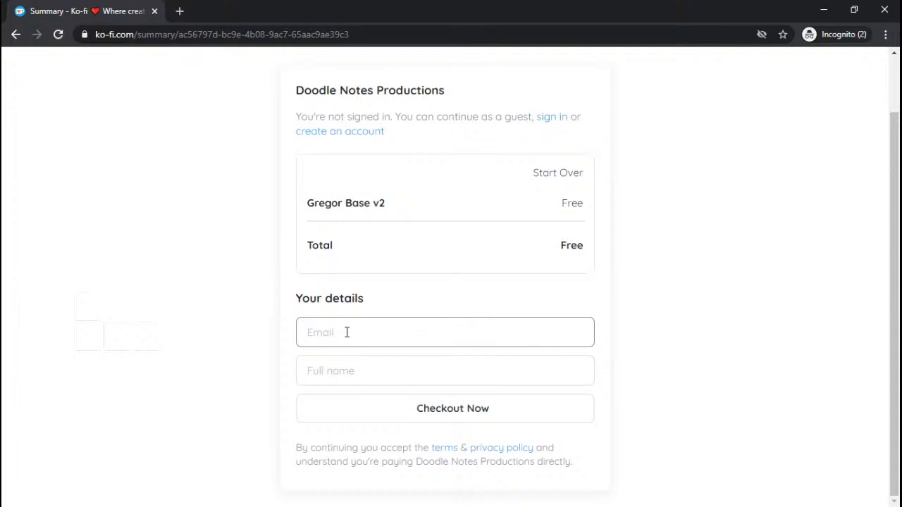
scroll(409, 146, up, 2)
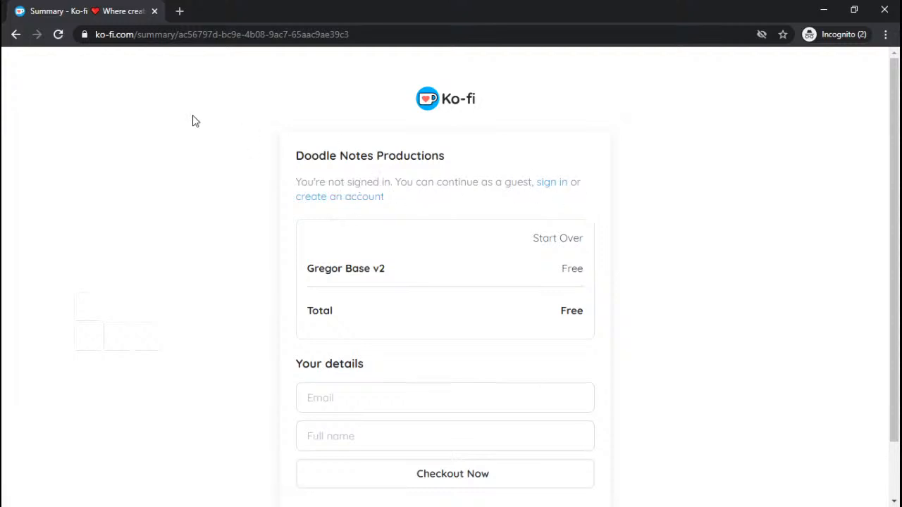
Step: Leave the checkout and return to the Doodle Notes Productions shop through the Gregor Base v2 product page
click(17, 35)
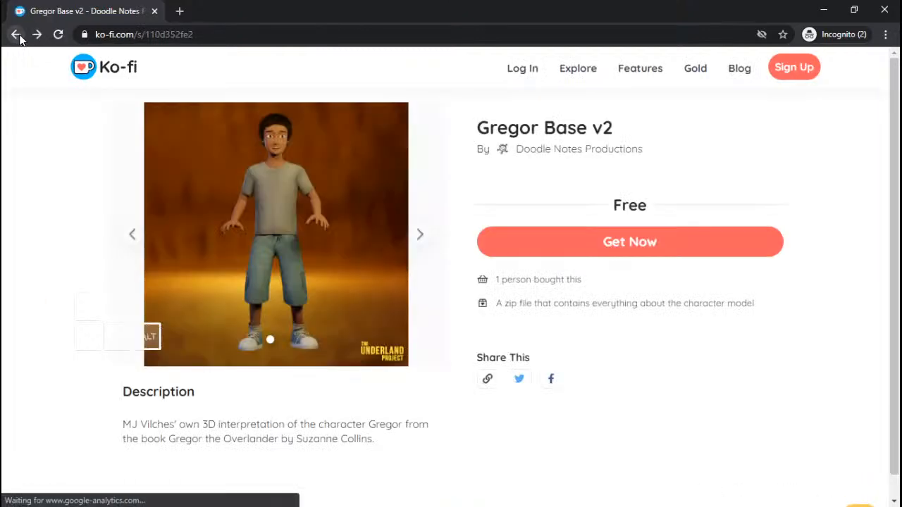
click(116, 67)
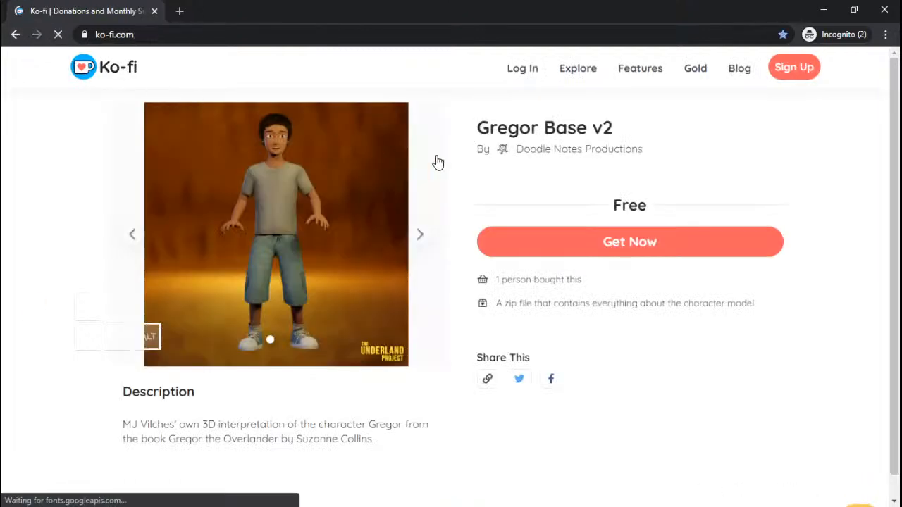
click(15, 34)
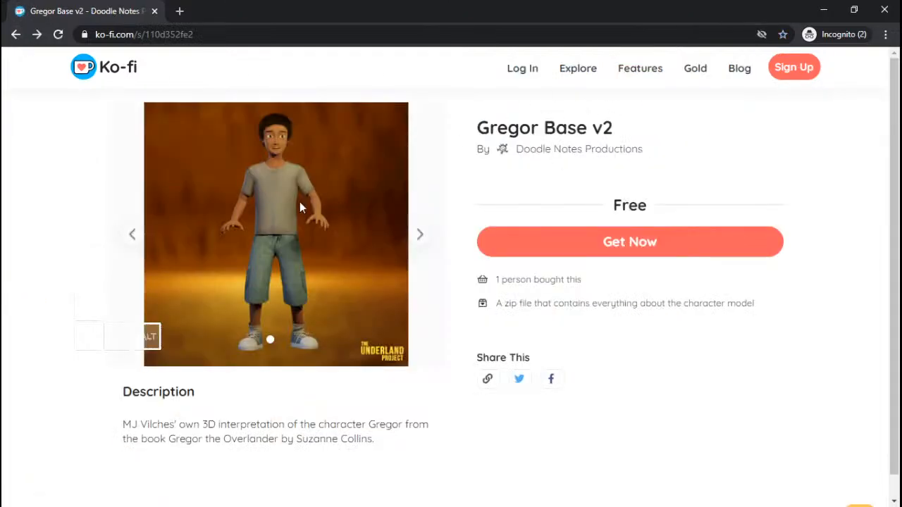
click(538, 155)
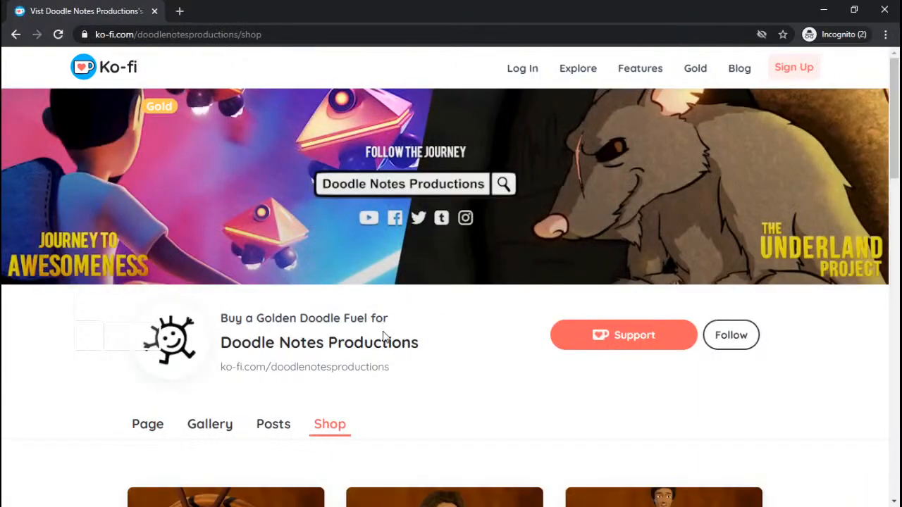
Step: Look through the shop's listings for the available free character bases and other models
scroll(383, 337, down, 1)
scroll(442, 249, down, 6)
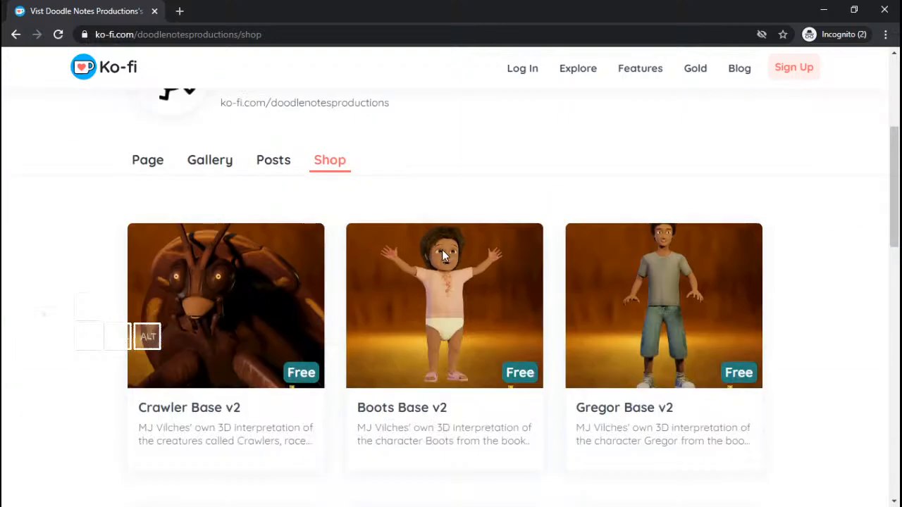
scroll(638, 268, up, 2)
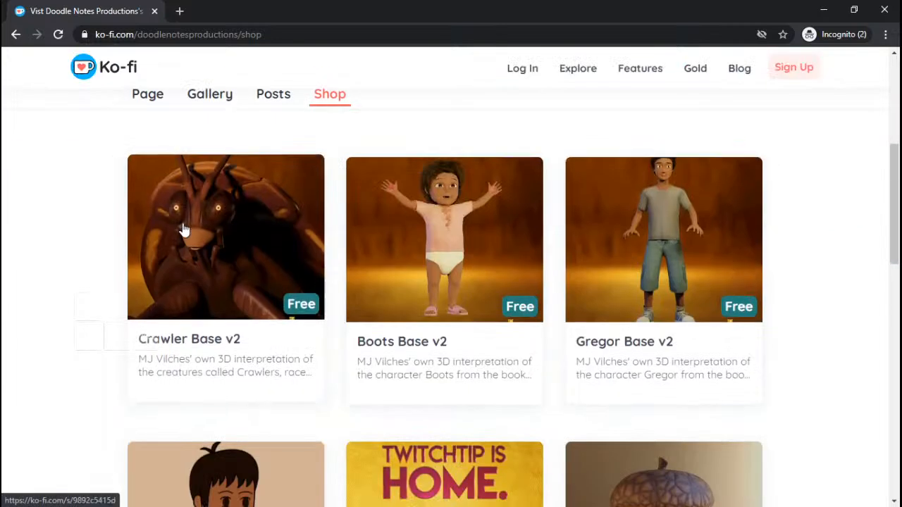
scroll(700, 356, down, 3)
scroll(726, 327, up, 3)
scroll(722, 322, down, 9)
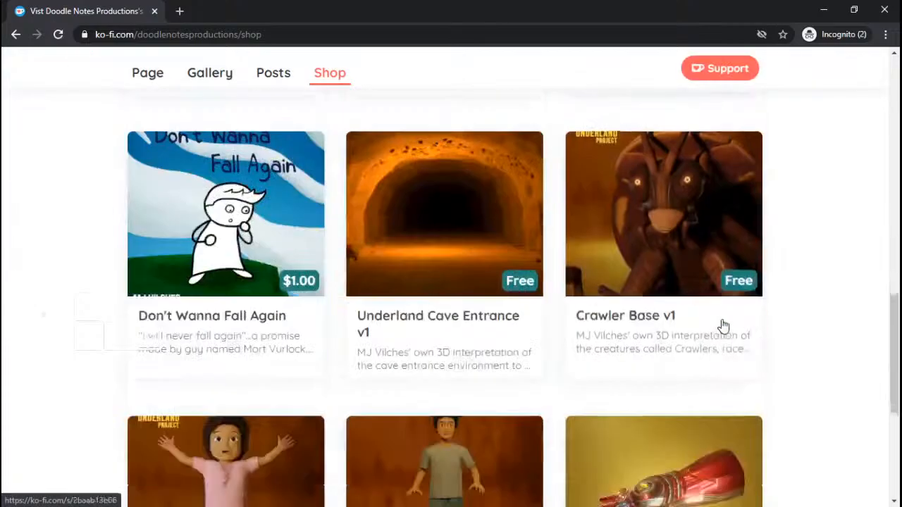
scroll(723, 324, down, 4)
scroll(723, 324, up, 7)
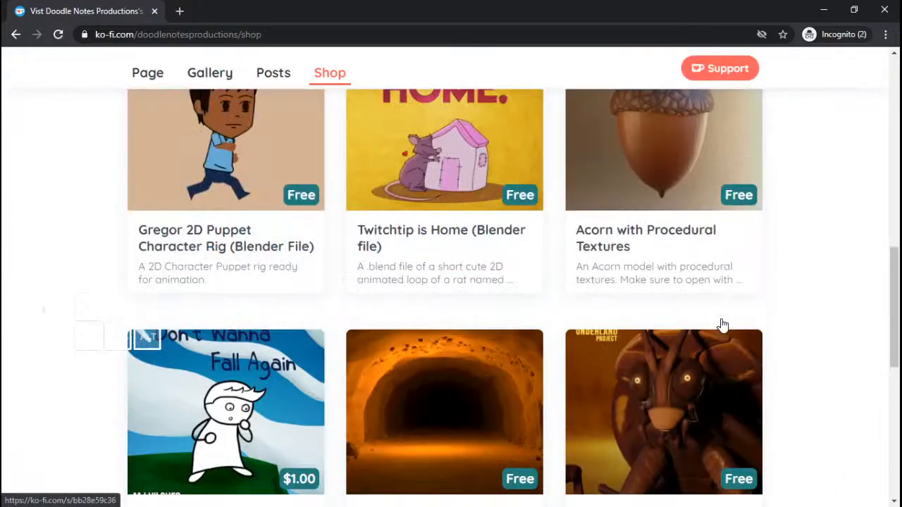
scroll(721, 322, down, 6)
scroll(698, 299, up, 12)
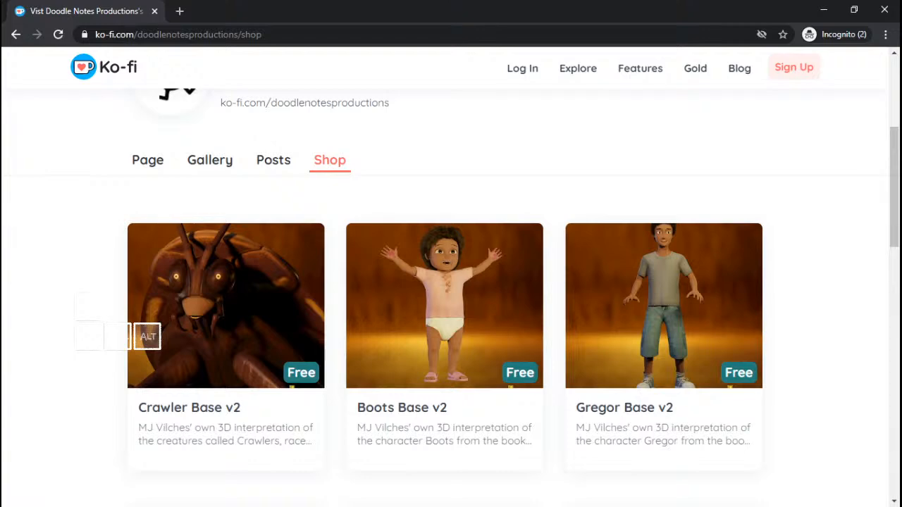
Step: Switch to Blender and dismiss its splash screen
key(alt+Tab)
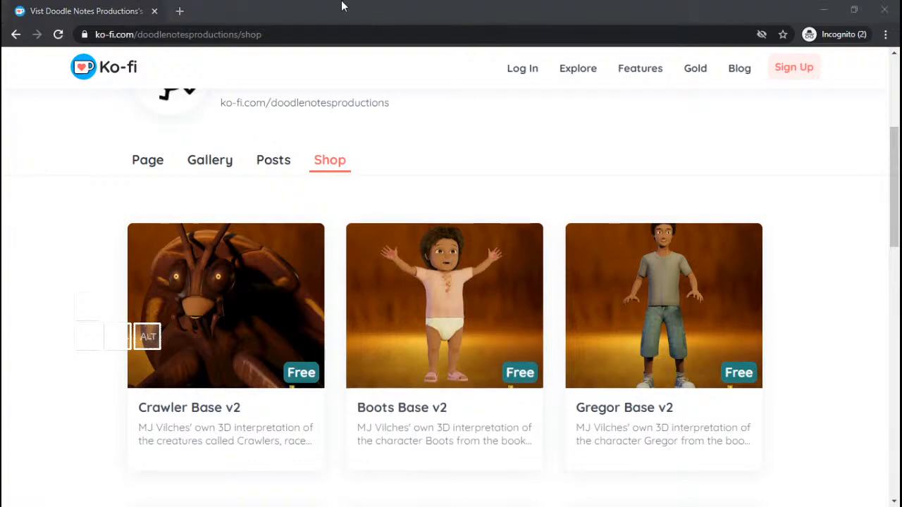
click(106, 13)
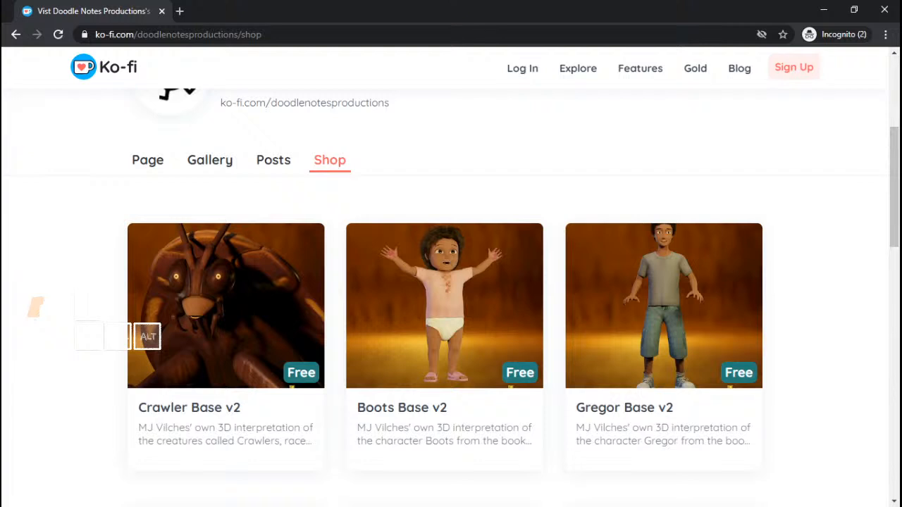
drag(42, 504, 106, 41)
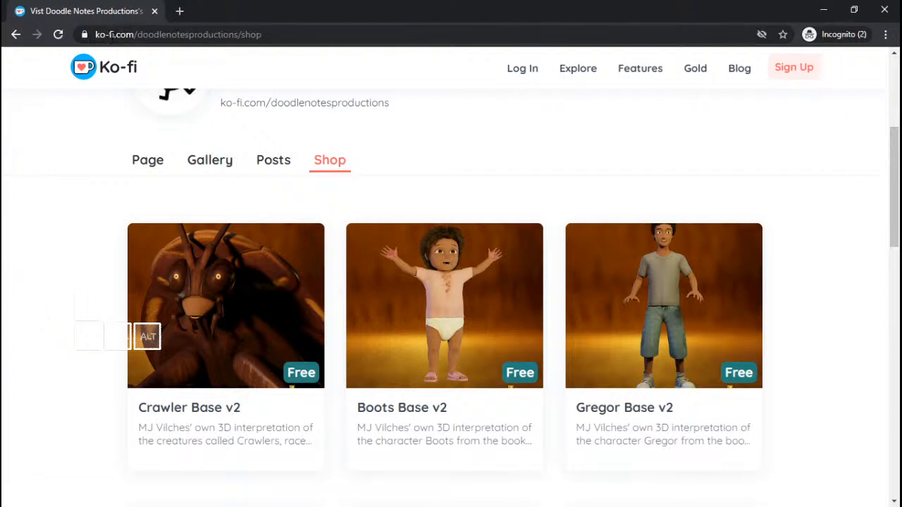
key(alt+Tab)
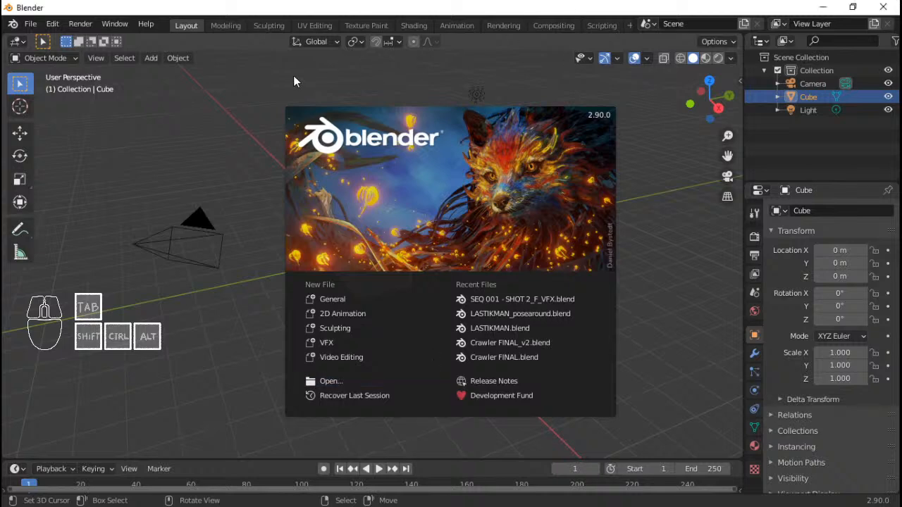
click(239, 90)
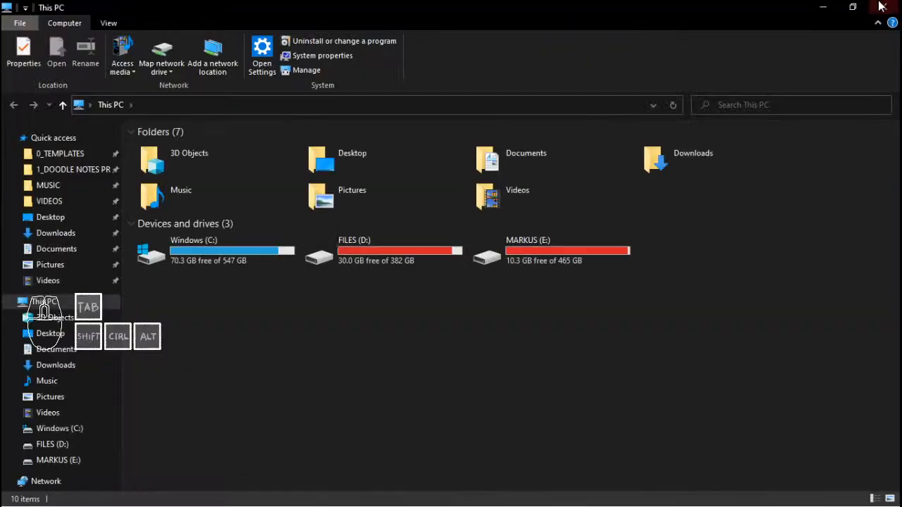
Step: In File Explorer, open the Gregor Base v2 folder under 1_THE UNDERLAND PROJECT, BLENDER PROJECTS, Characters, Gregor FINAL
click(855, 7)
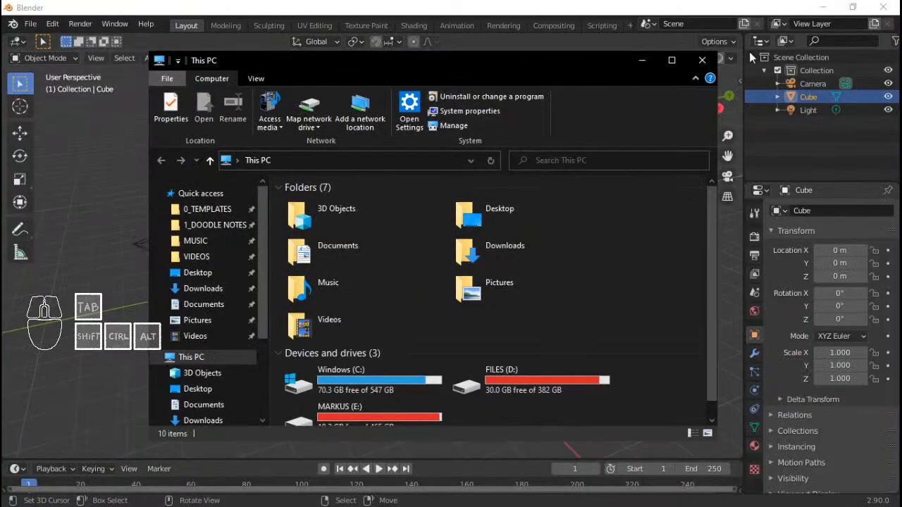
click(232, 225)
double_click(349, 243)
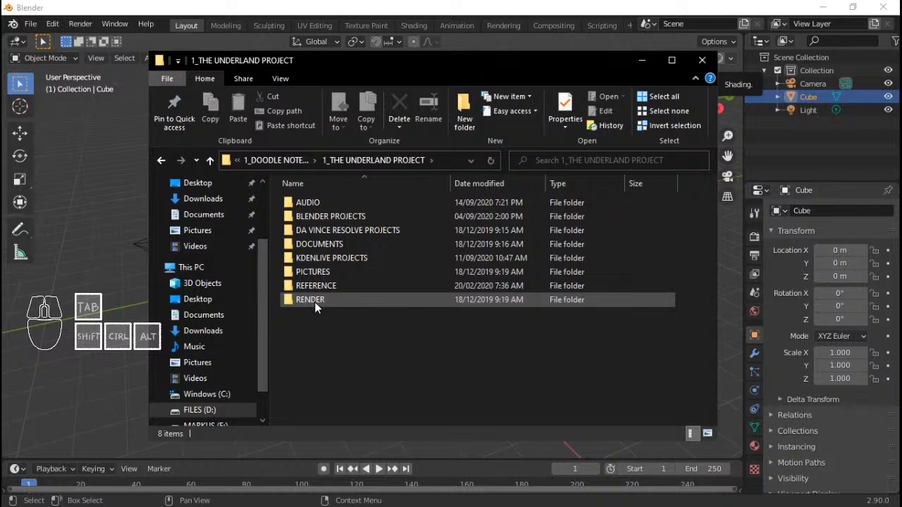
double_click(318, 216)
double_click(318, 245)
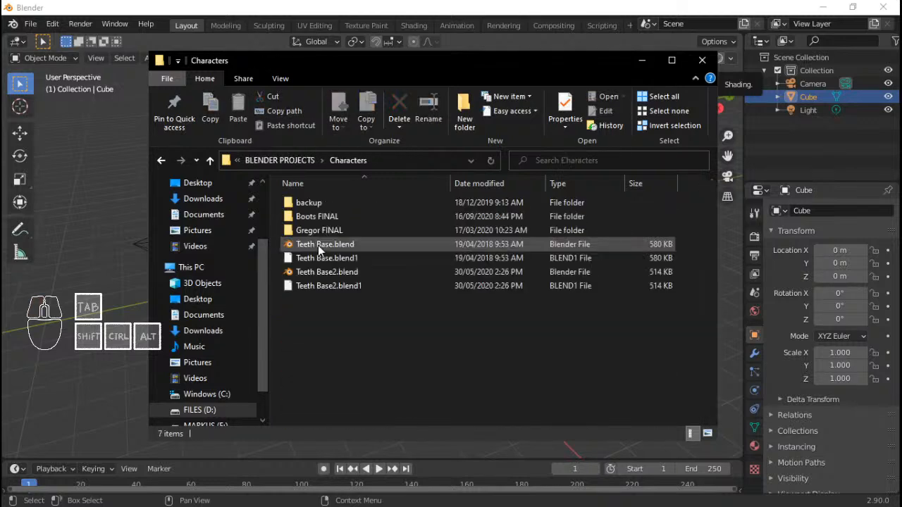
double_click(332, 233)
double_click(334, 244)
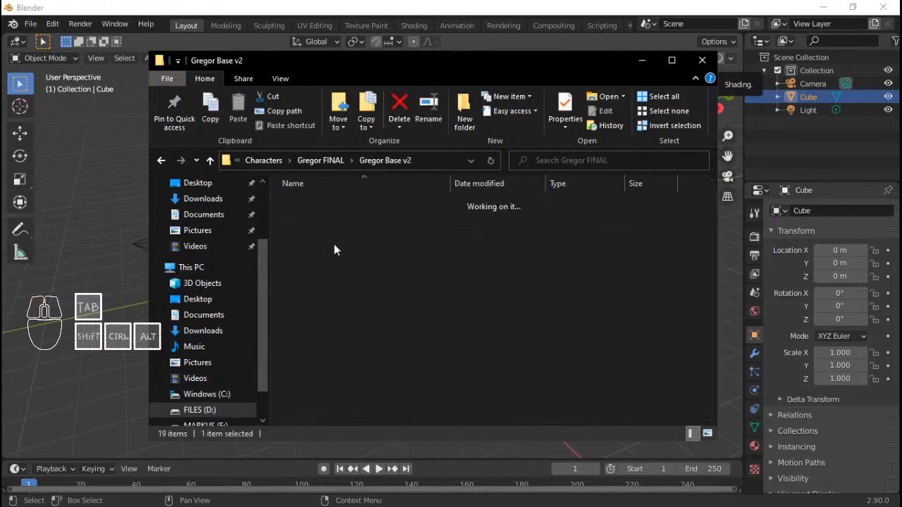
click(314, 231)
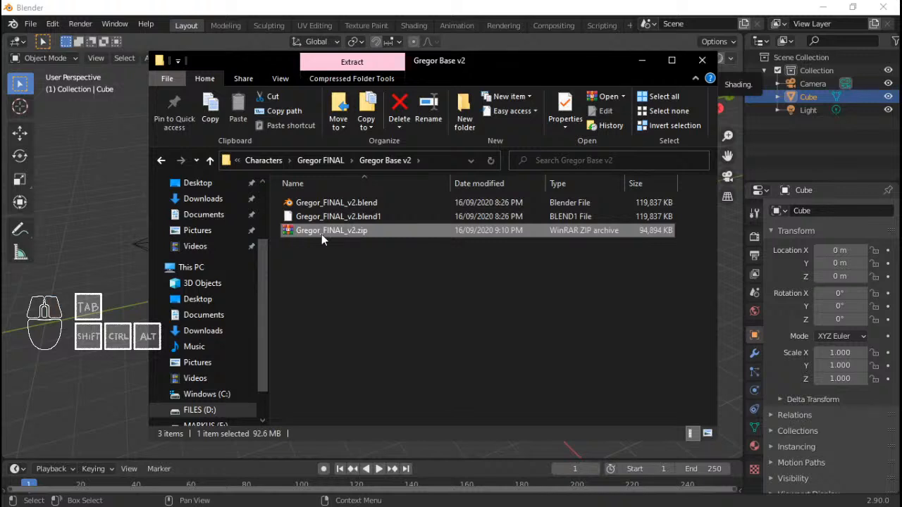
right_click(321, 234)
click(233, 287)
Step: Open the file Gregor_FINAL_v2.blend in Blender
click(339, 202)
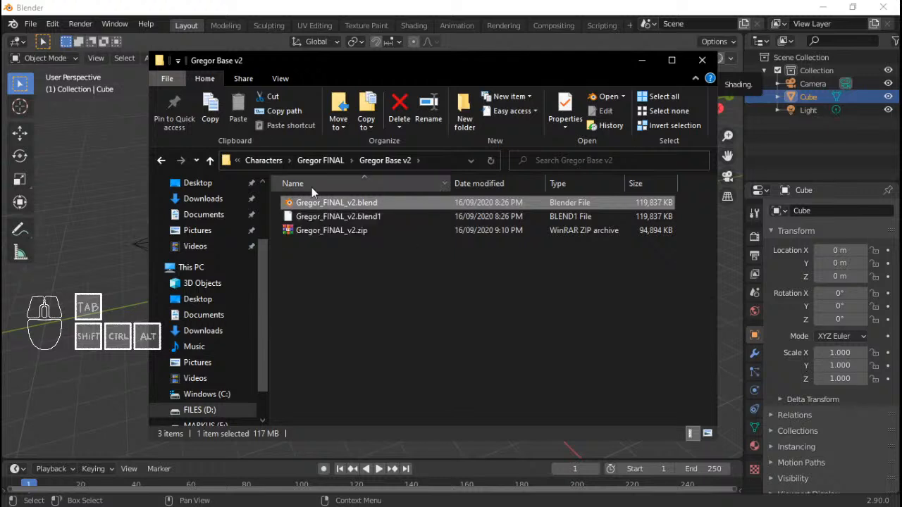
click(289, 204)
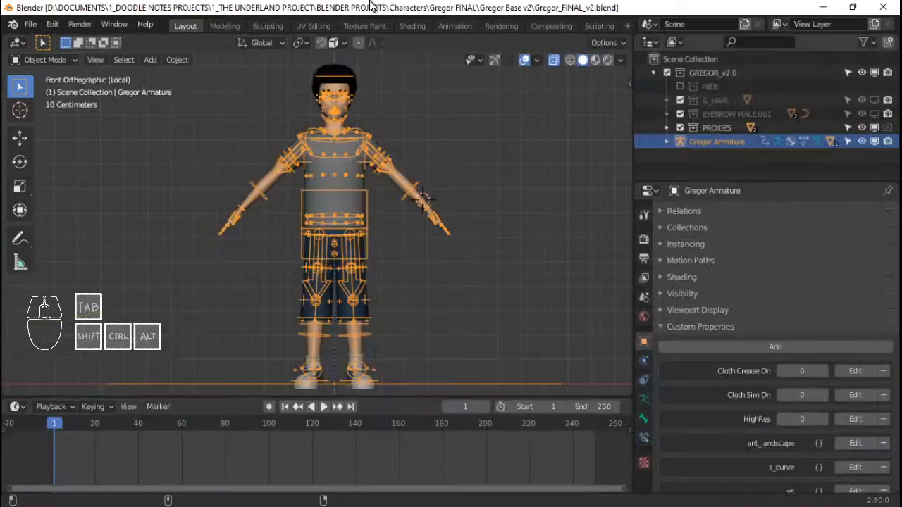
scroll(369, 230, up, 2)
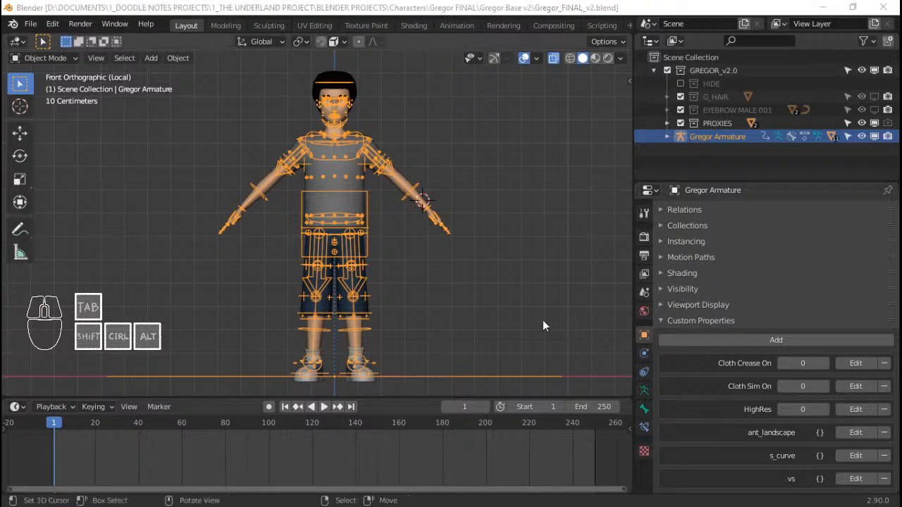
click(557, 5)
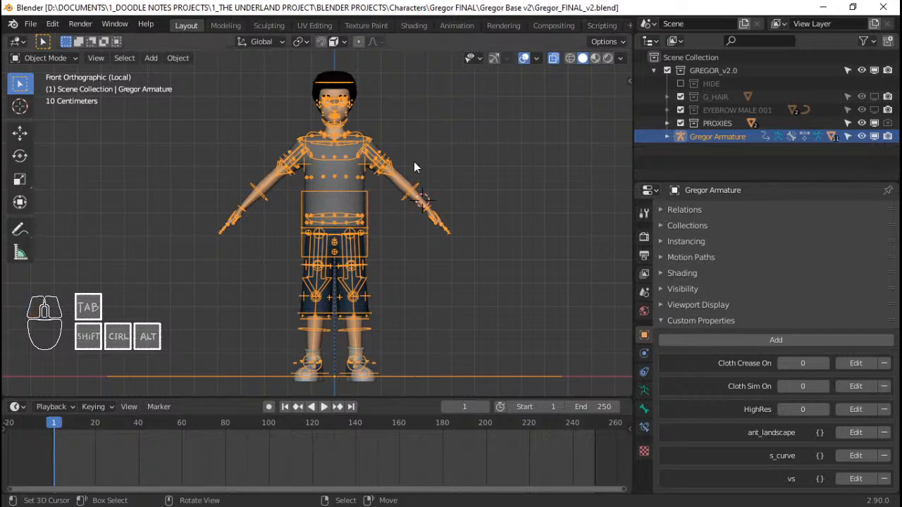
Step: Select the Gregor Armature and show the viewport sidebar with its custom properties
click(369, 144)
click(369, 140)
scroll(373, 141, up, 1)
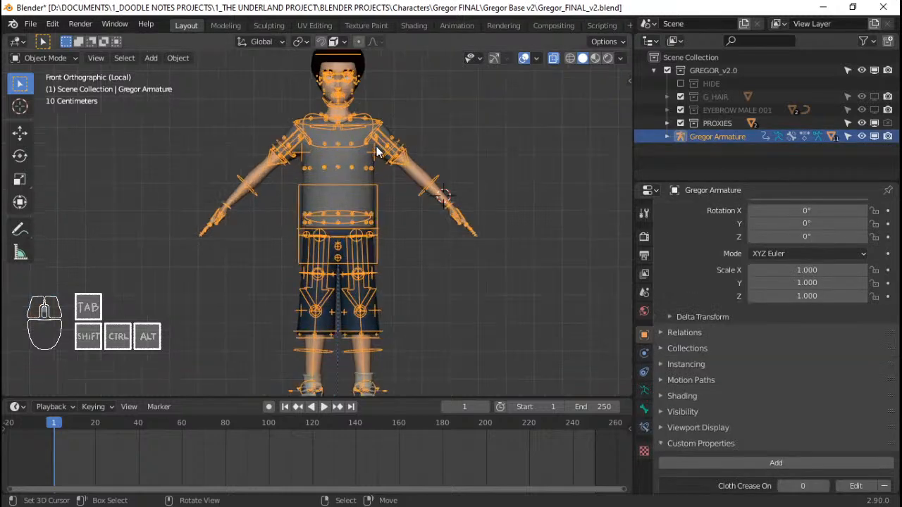
scroll(378, 148, down, 1)
scroll(379, 150, up, 1)
scroll(383, 165, down, 1)
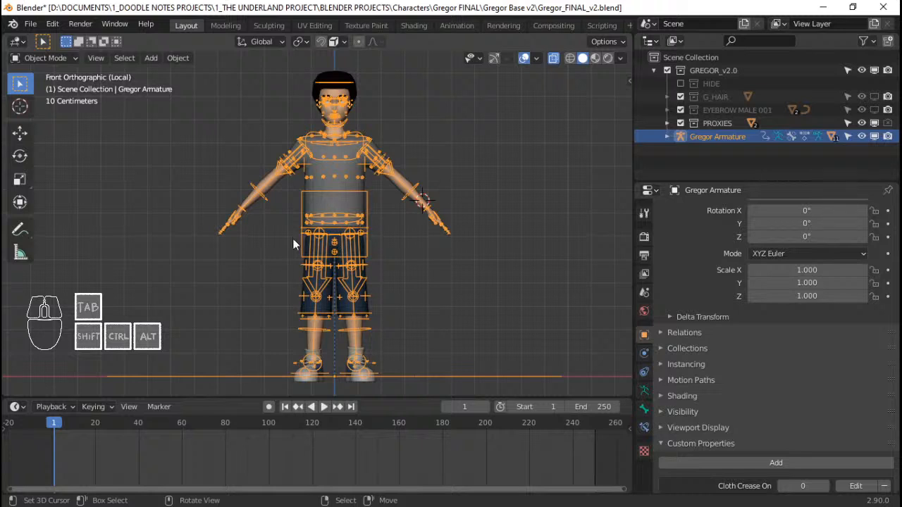
right_click(367, 193)
key(n)
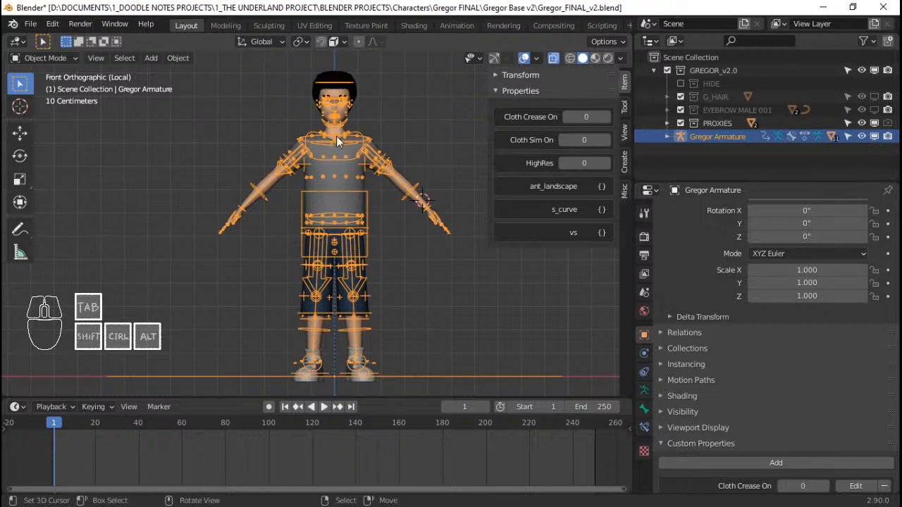
Step: Select the shirt mesh and reselect the Gregor Armature to compare which custom properties the sidebar offers
click(387, 170)
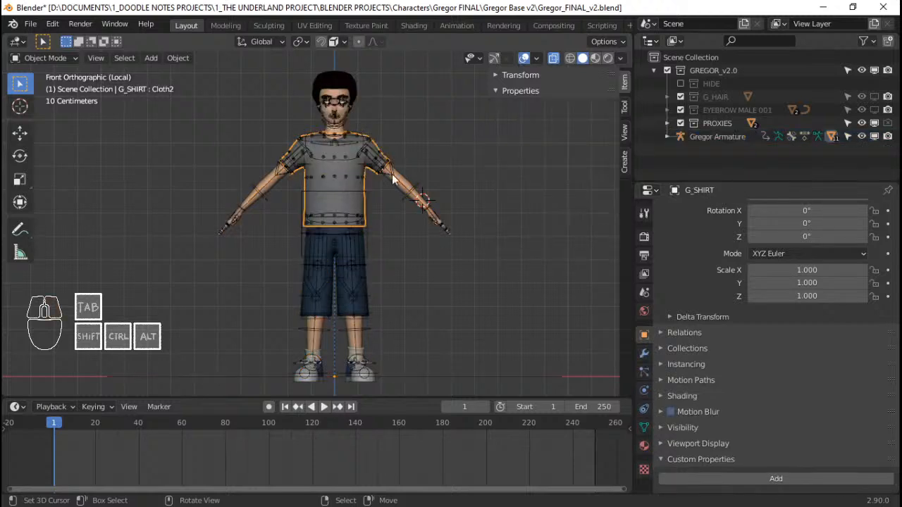
click(407, 197)
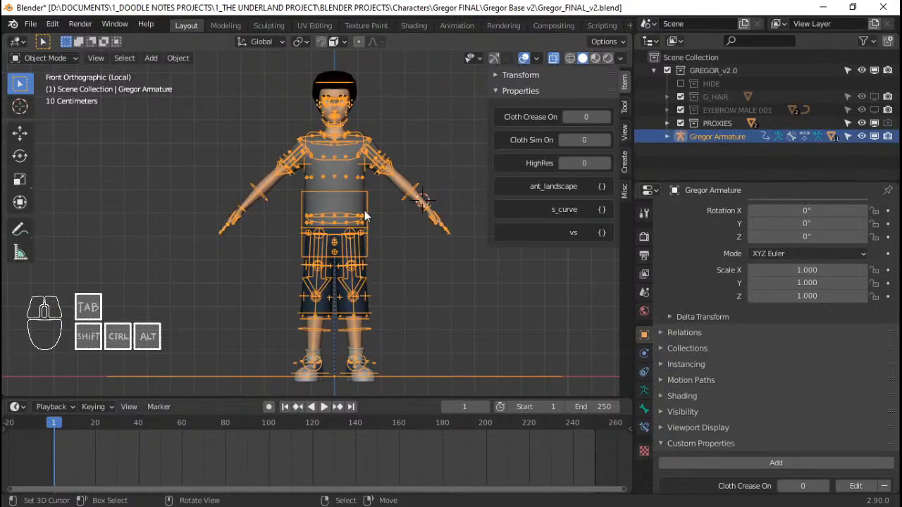
scroll(365, 210, up, 2)
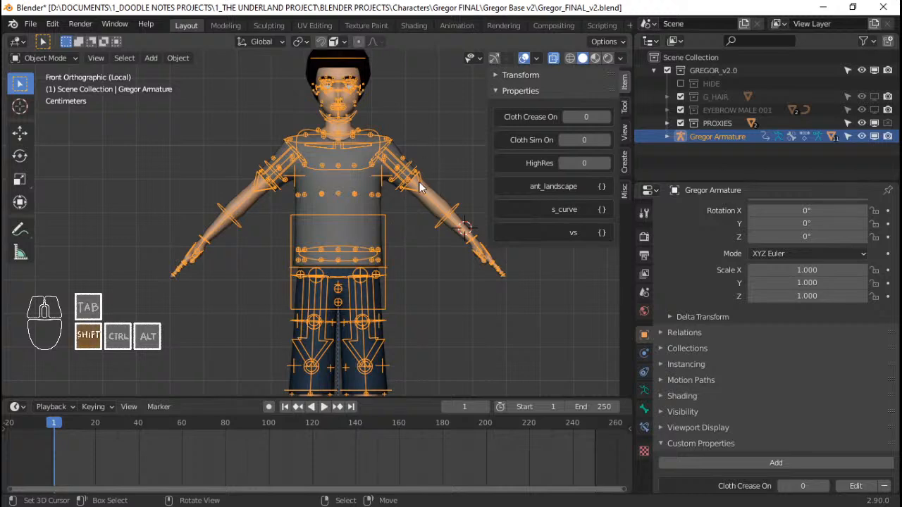
shift+middle_drag(416, 181, 413, 242)
scroll(389, 229, up, 2)
scroll(382, 272, down, 5)
shift+middle_drag(382, 272, 385, 208)
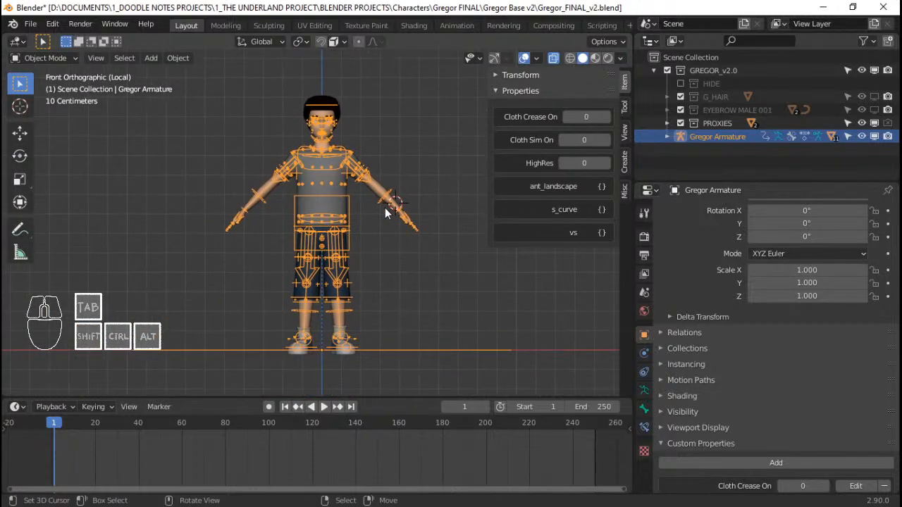
Step: Toggle the Gregor Armature in and out of Pose Mode and save Gregor_FINAL_v2.blend
click(374, 181)
click(372, 177)
key(ctrl+Tab)
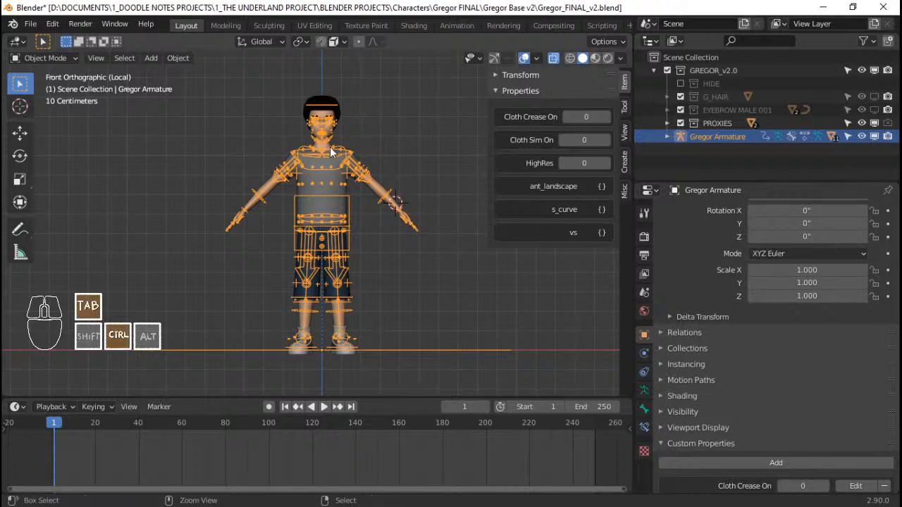
key(ctrl+Tab)
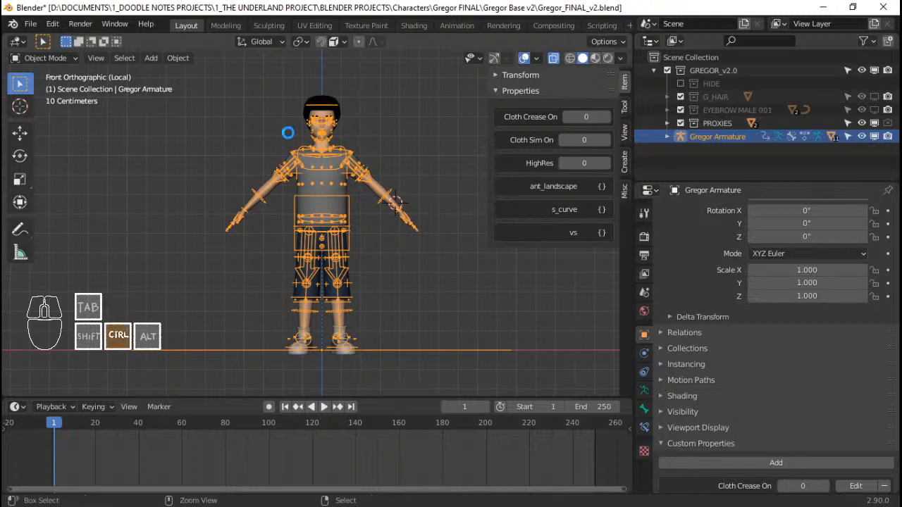
key(ctrl+s)
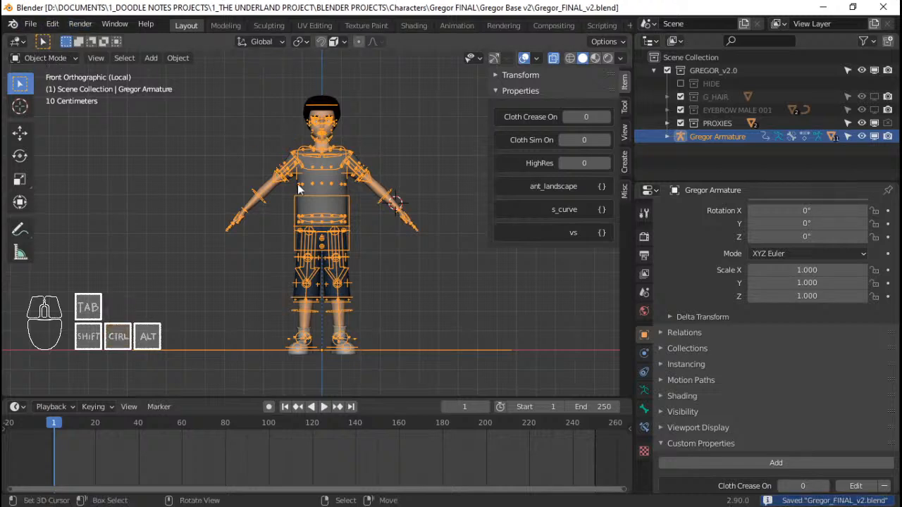
Step: Switch the armature to Pose Mode and back to Object Mode to compare the sidebar properties in both modes
key(ctrl+Tab)
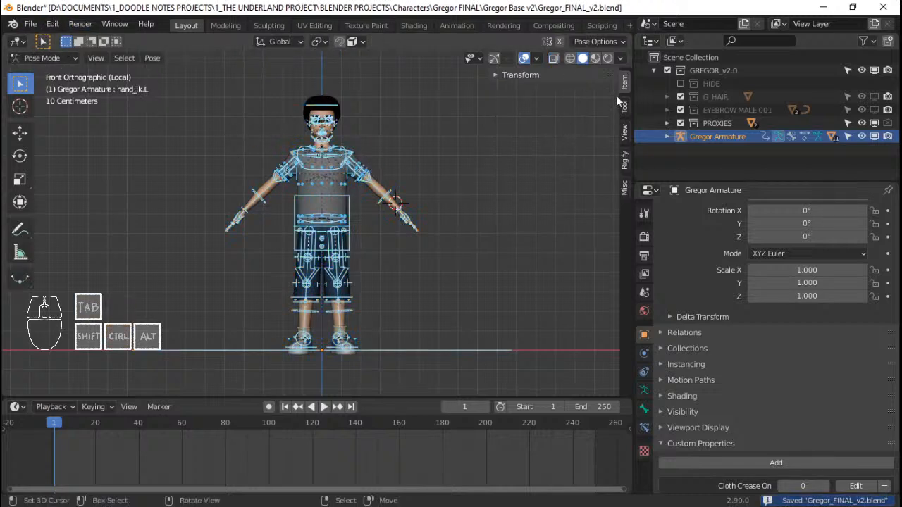
key(ctrl+Tab)
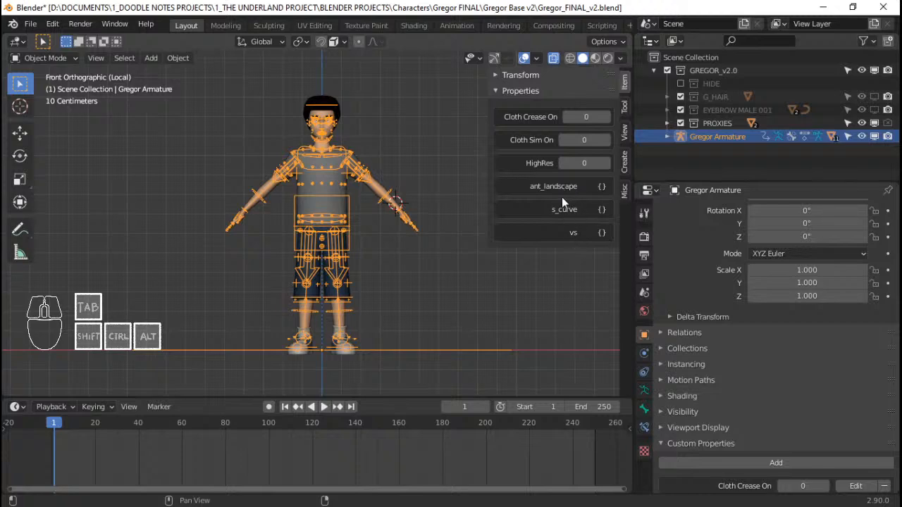
scroll(366, 209, up, 1)
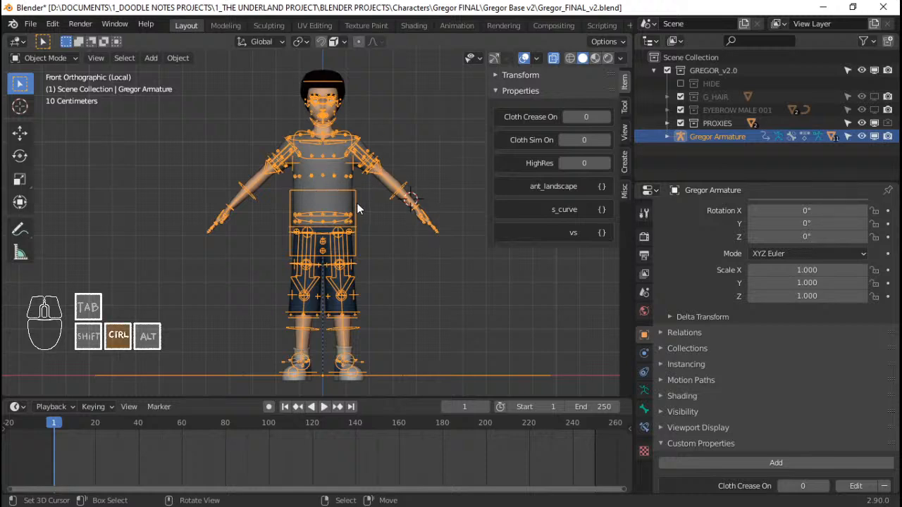
mouse_move(358, 199)
ctrl+middle_down()
mouse_move(359, 188)
mouse_move(365, 207)
ctrl+middle_up()
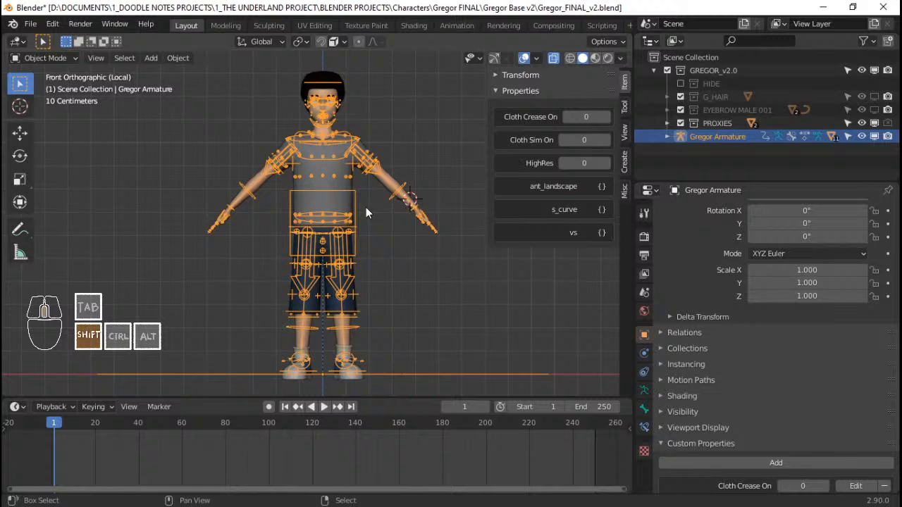
Step: Alternate the selection between the shirt and the character's armature, examining the sidebar properties for each
click(604, 120)
scroll(399, 166, up, 2)
shift+middle_drag(394, 169, 381, 200)
click(335, 234)
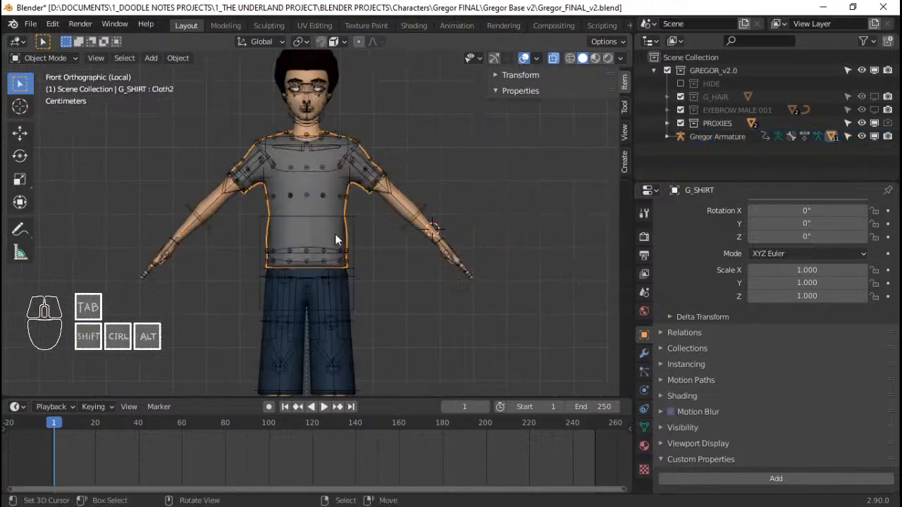
ctrl+middle_drag(337, 229, 374, 201)
click(387, 228)
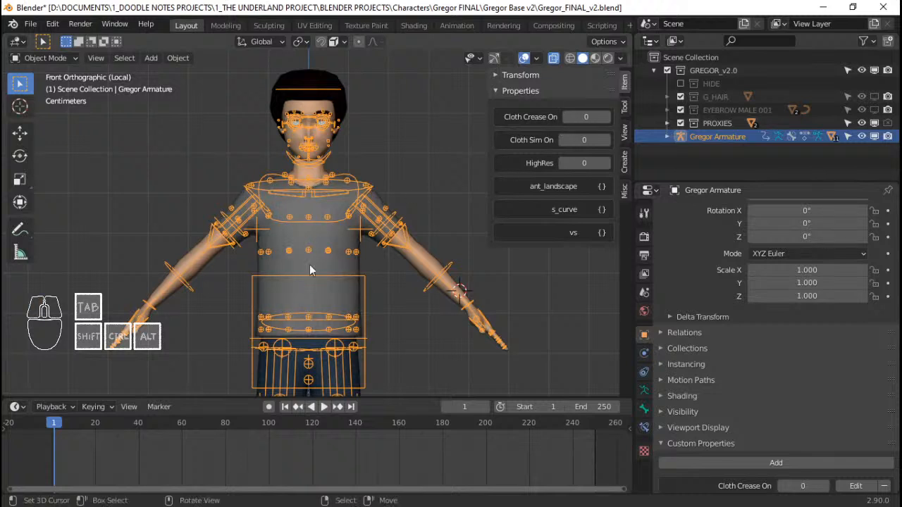
click(346, 259)
ctrl+middle_drag(380, 259, 345, 205)
scroll(356, 204, down, 2)
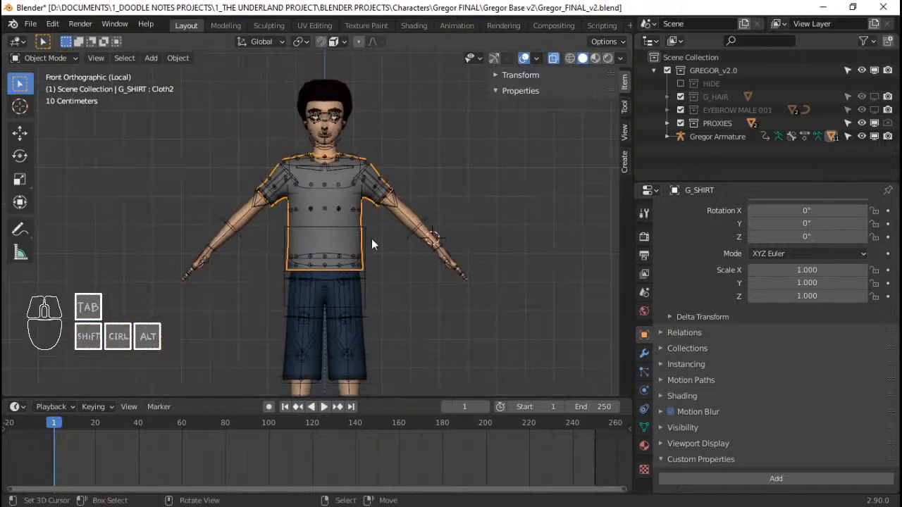
click(397, 202)
scroll(315, 246, down, 3)
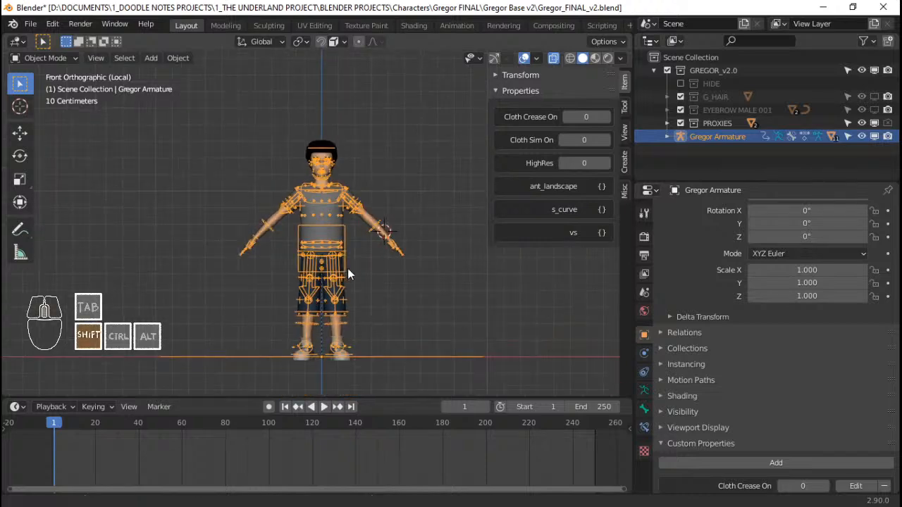
shift+middle_drag(348, 269, 346, 264)
scroll(346, 264, up, 1)
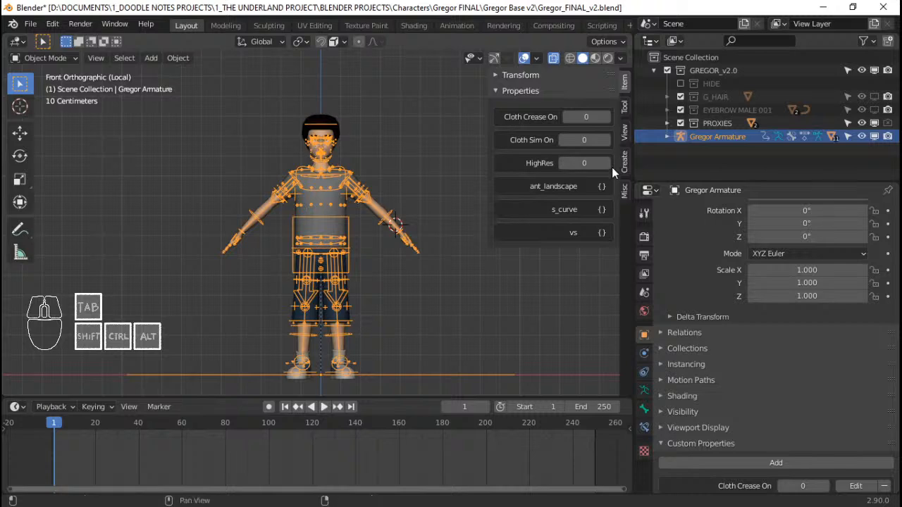
scroll(328, 195, up, 3)
scroll(329, 196, down, 2)
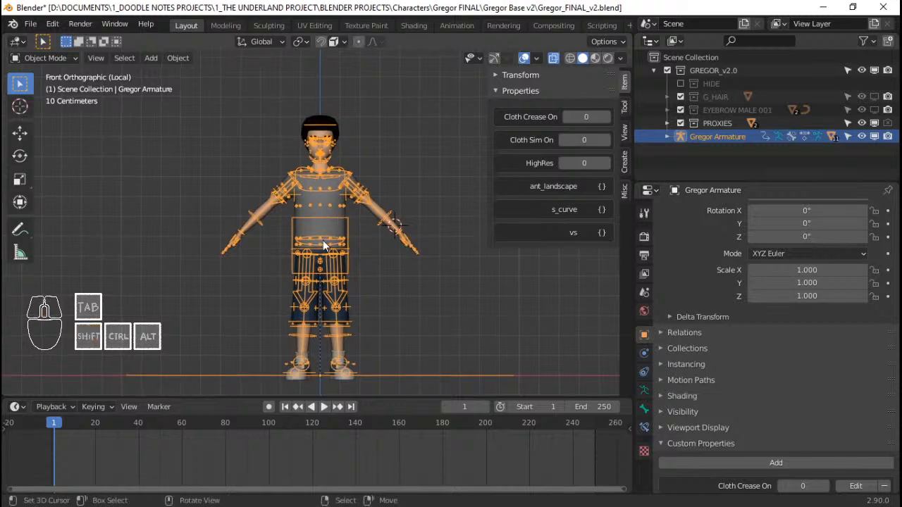
scroll(328, 247, up, 1)
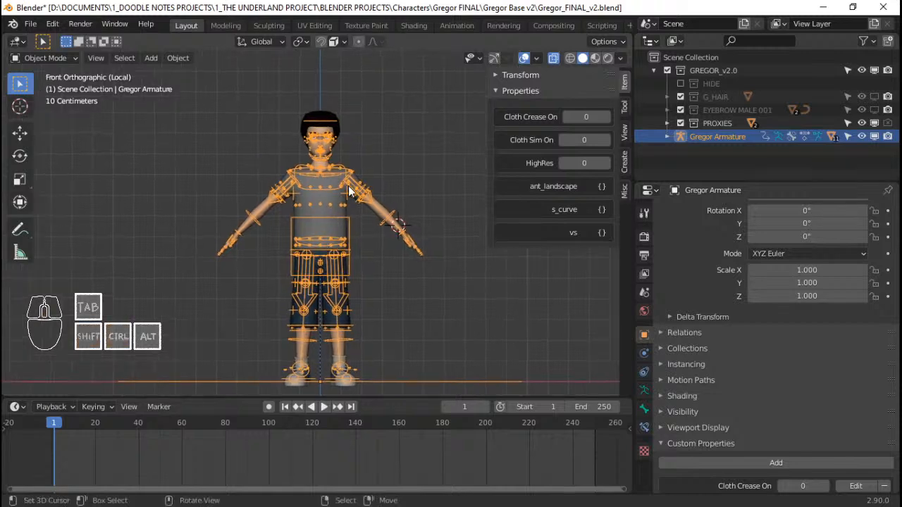
shift+middle_drag(360, 226, 360, 218)
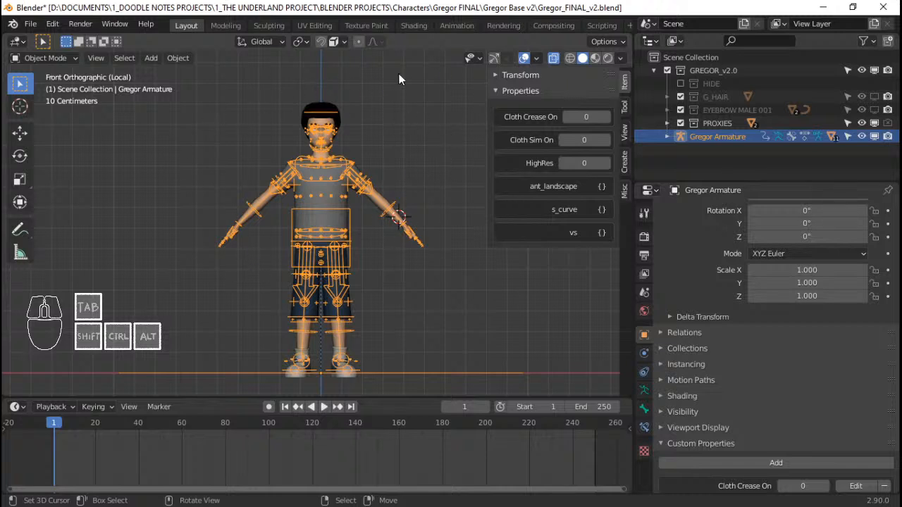
Step: Close the Gregor_FINAL_v2 file with its changes saved, and bring the Blender window with the default cube forward
click(898, 7)
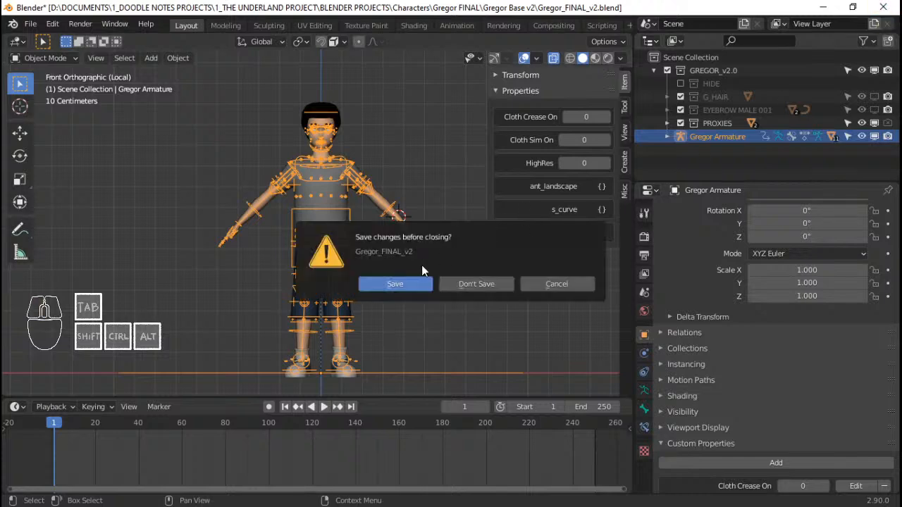
click(402, 281)
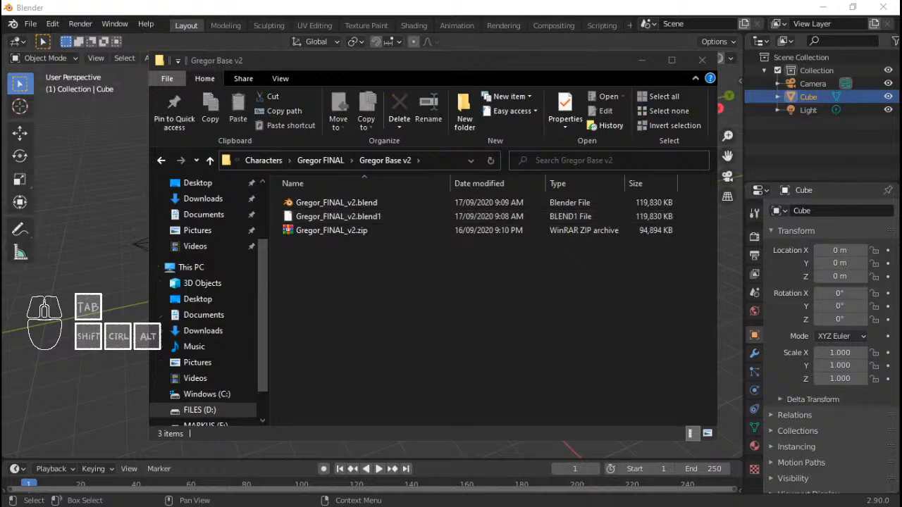
click(555, 3)
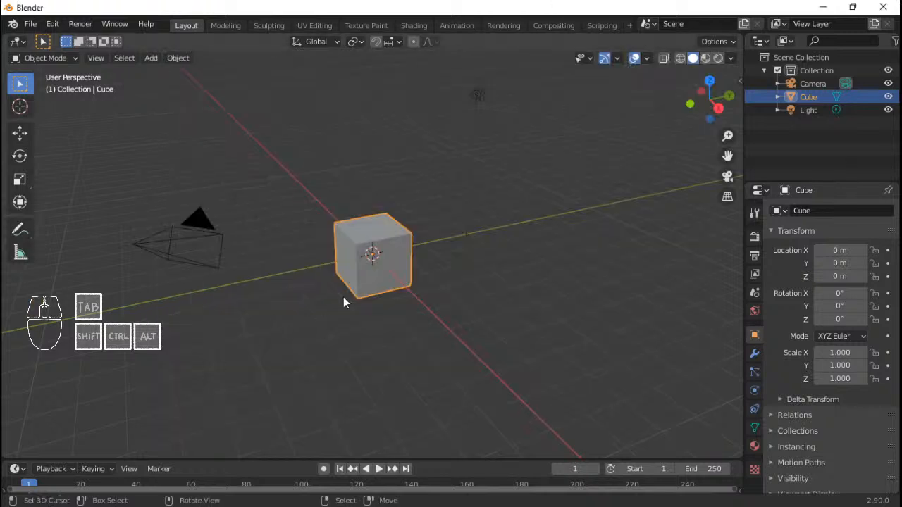
Step: In the keymap preferences, set Select with Mouse Button to Left
click(31, 23)
mouse_move(55, 26)
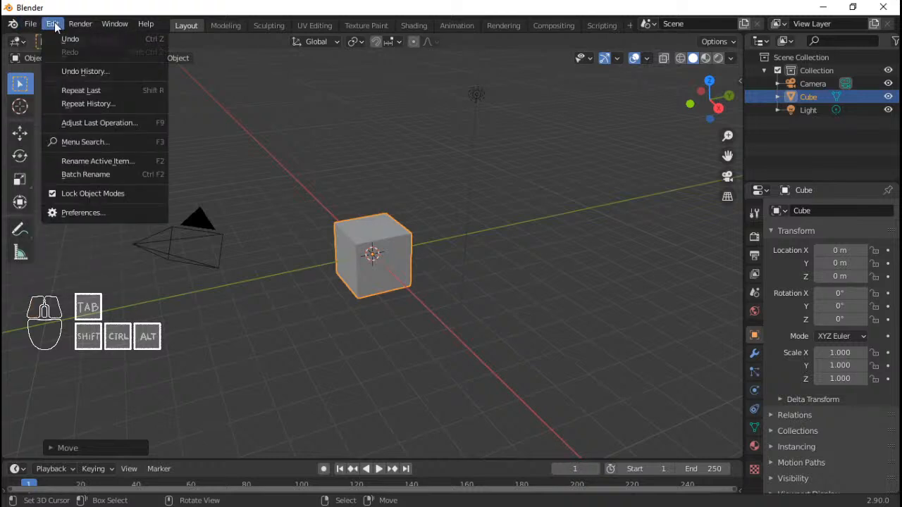
click(113, 213)
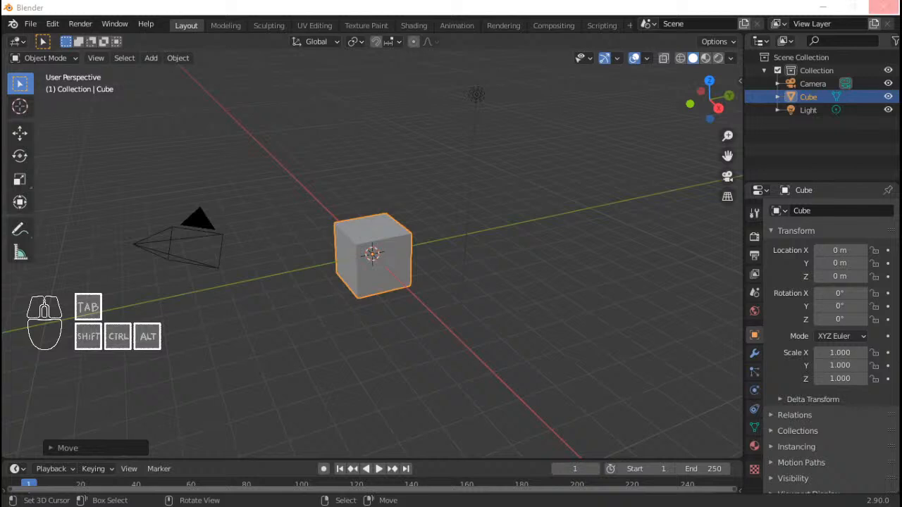
drag(190, 506, 244, 67)
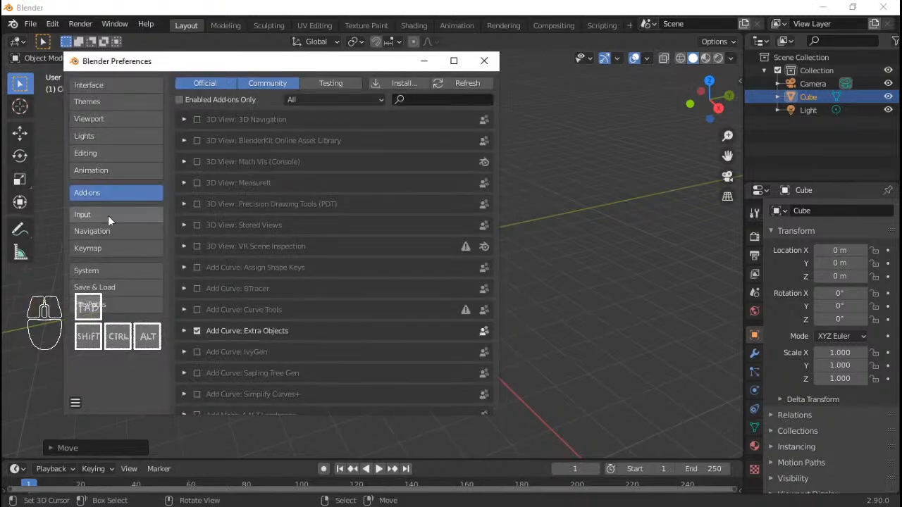
click(105, 248)
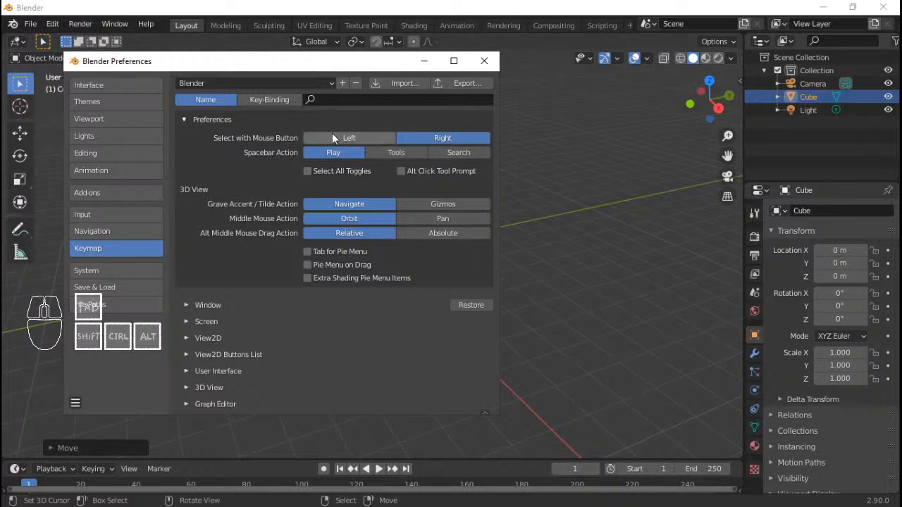
click(378, 138)
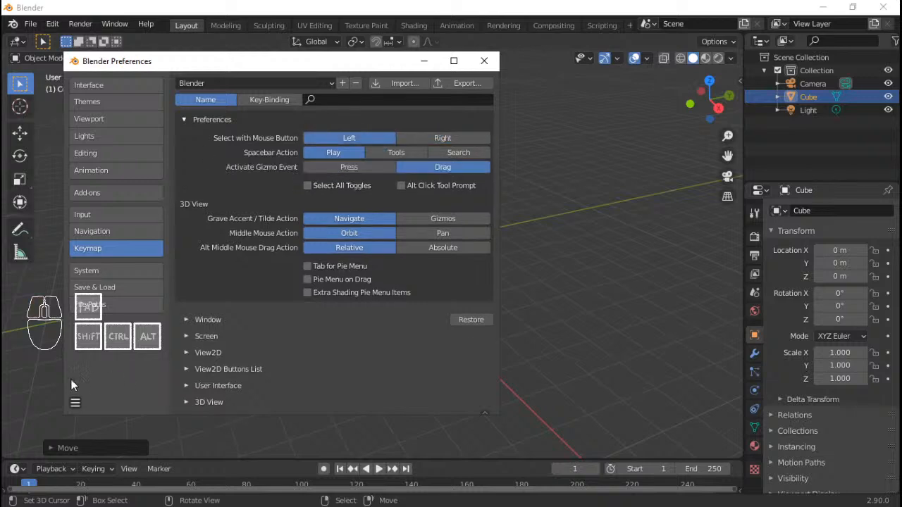
Step: Save the preferences and close the Preferences window
click(76, 405)
click(75, 403)
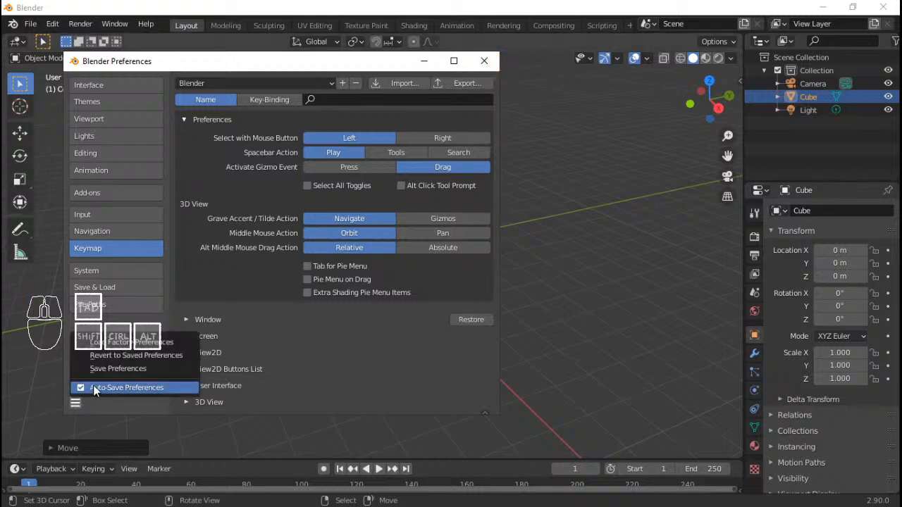
click(135, 370)
click(484, 62)
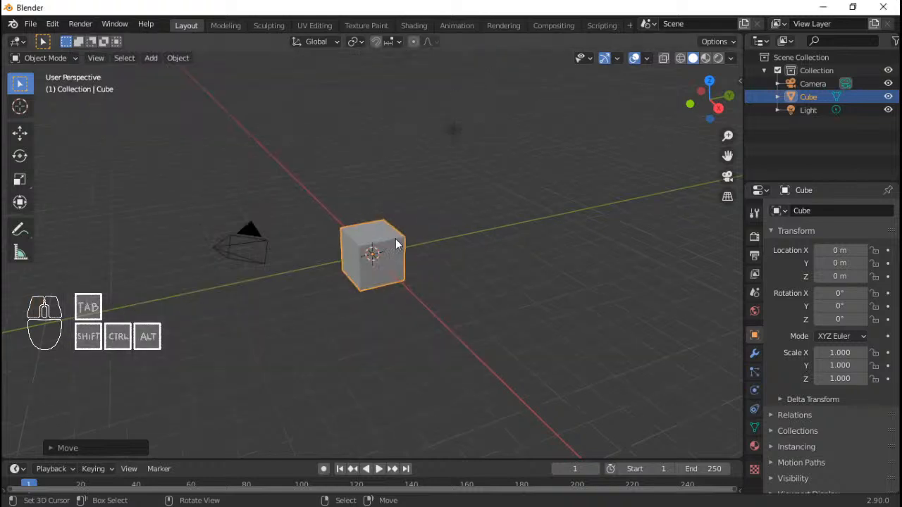
Step: Test the new selection setting by selecting the camera and the light and opening the object context menu in the viewport
click(253, 248)
click(458, 131)
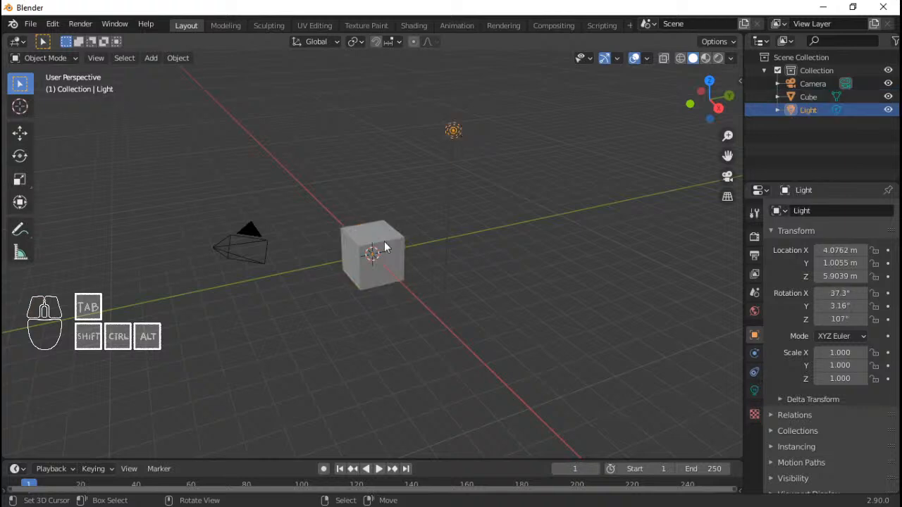
right_click(385, 242)
scroll(372, 198, up, 3)
right_click(382, 241)
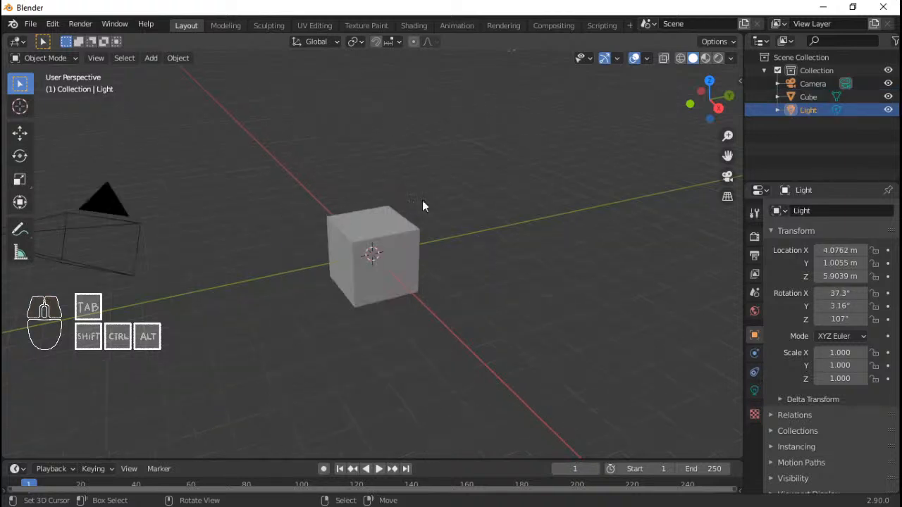
right_click(350, 240)
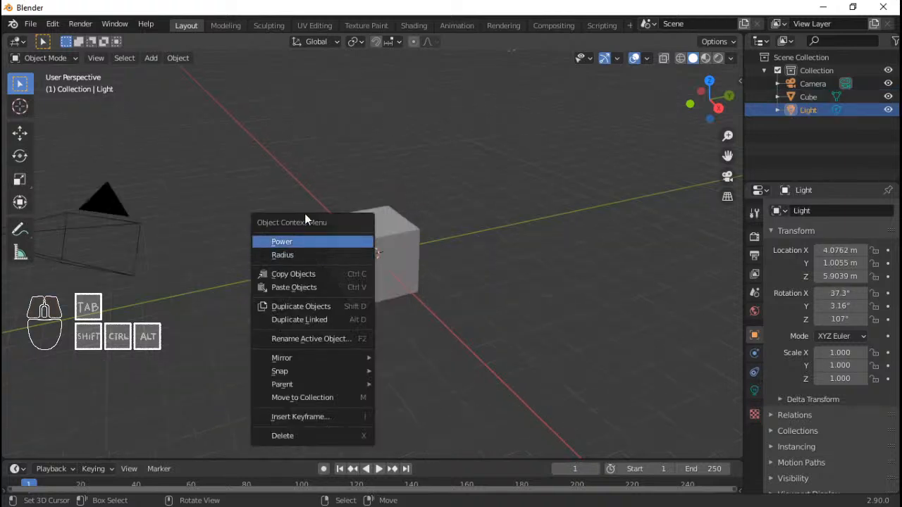
right_click(385, 183)
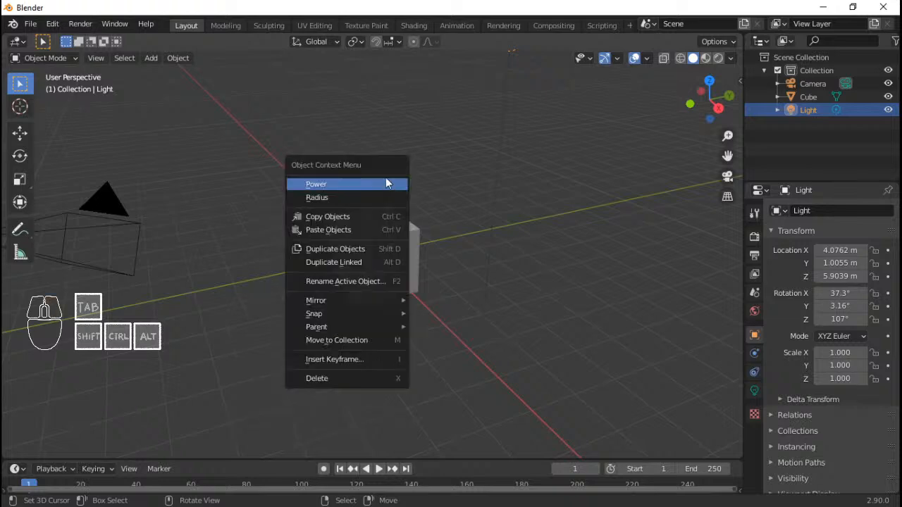
right_click(397, 225)
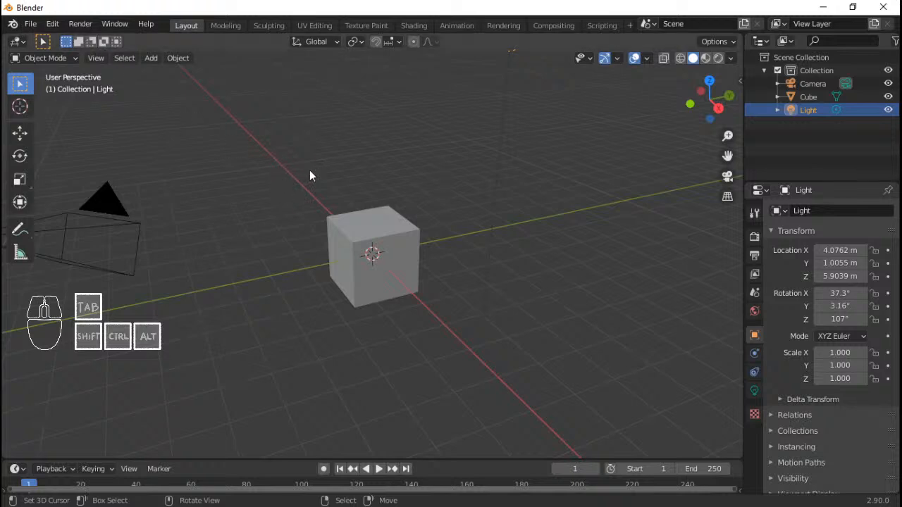
middle_drag(287, 153, 386, 307)
scroll(396, 236, down, 2)
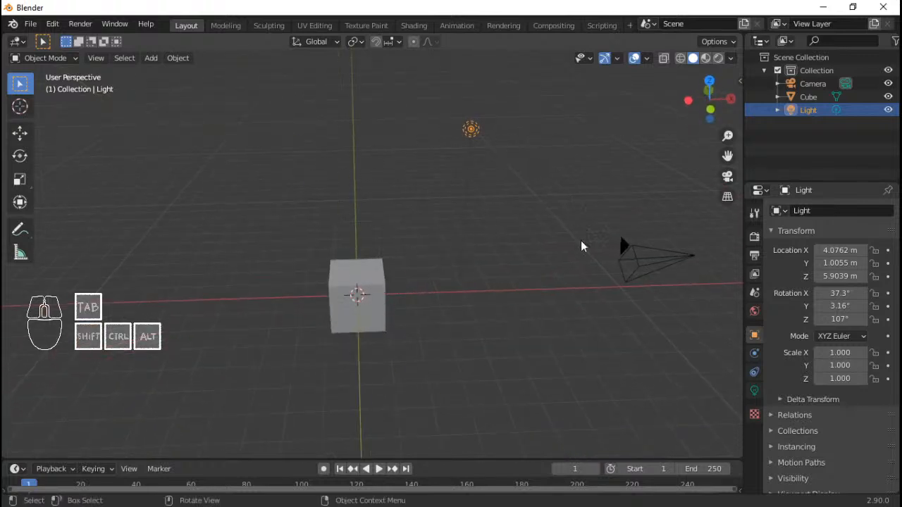
Step: Select the default cube in the viewport
middle_drag(373, 204, 377, 239)
ctrl+middle_drag(354, 278, 391, 258)
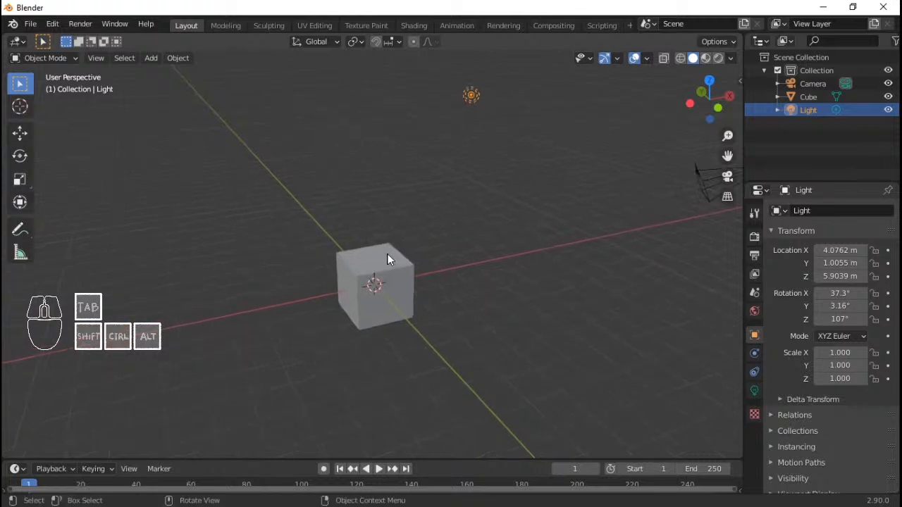
right_click(402, 267)
click(401, 257)
shift+middle_drag(401, 255, 401, 258)
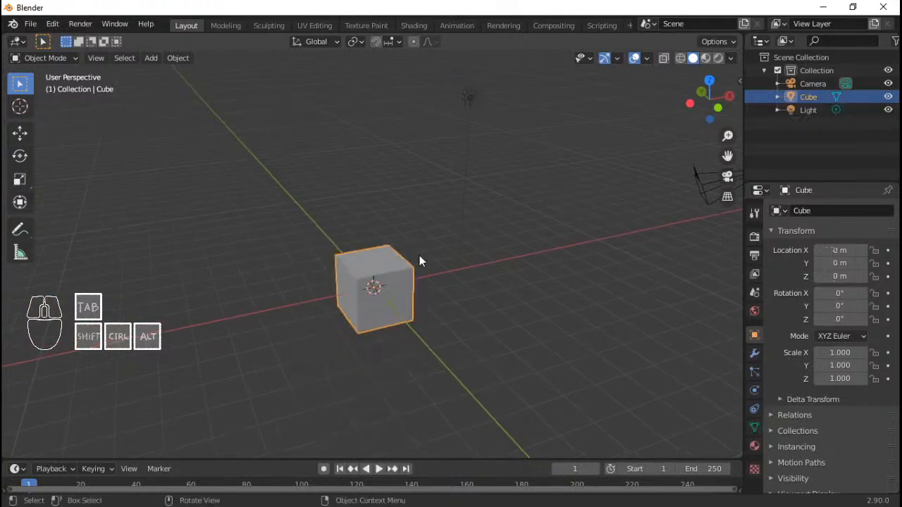
middle_drag(494, 240, 289, 240)
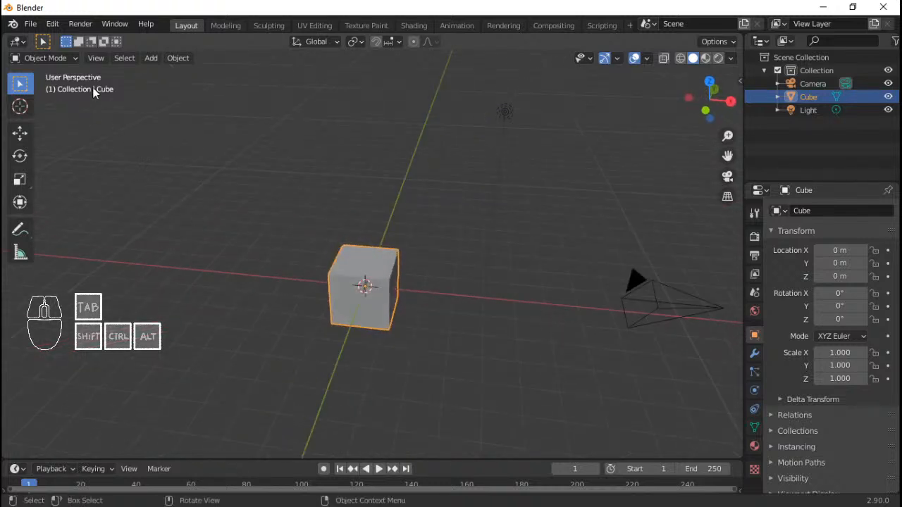
click(30, 24)
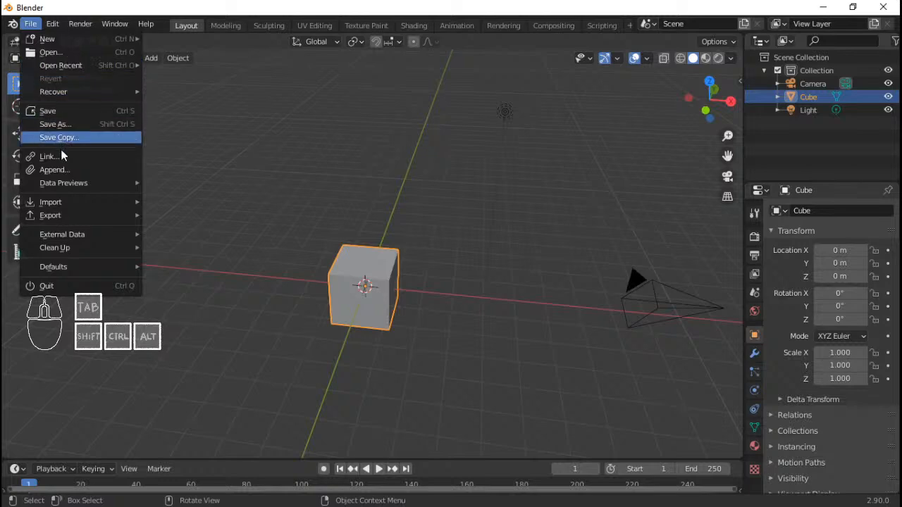
click(62, 170)
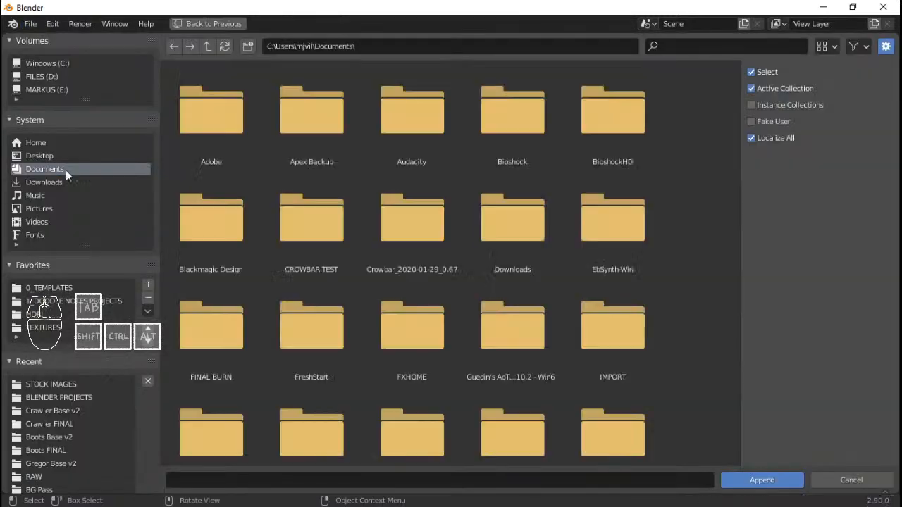
click(851, 480)
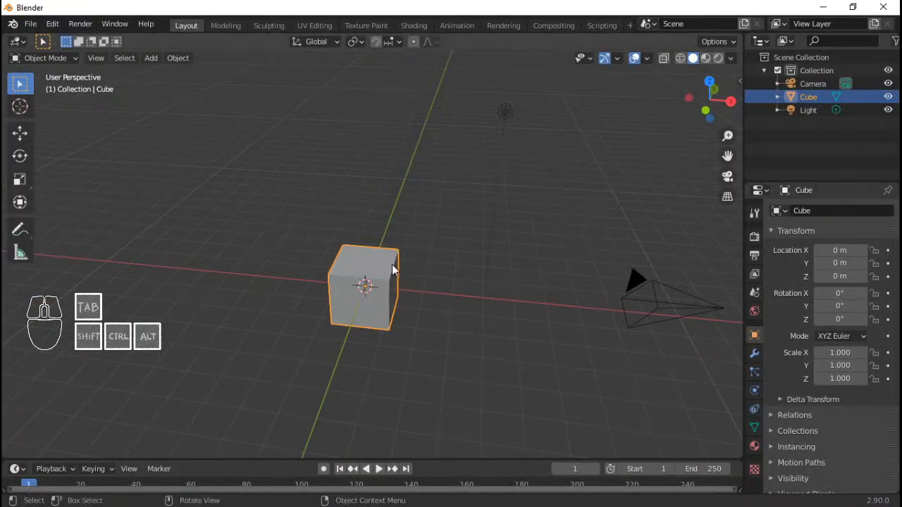
Step: Delete the selected default cube from the scene
key(x)
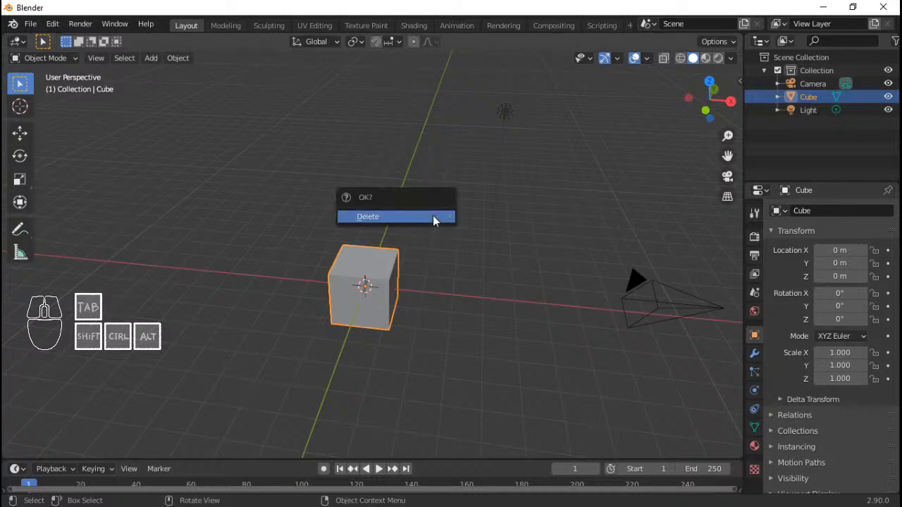
click(433, 218)
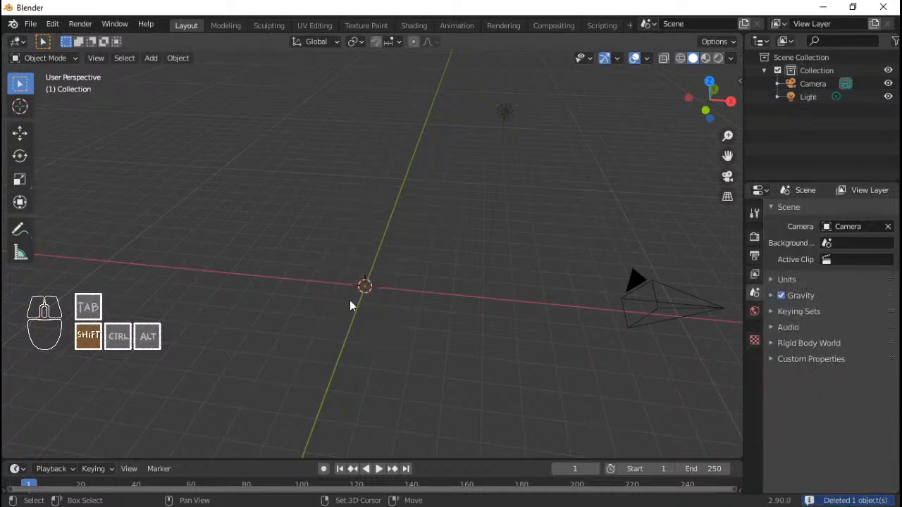
middle_drag(432, 205, 340, 193)
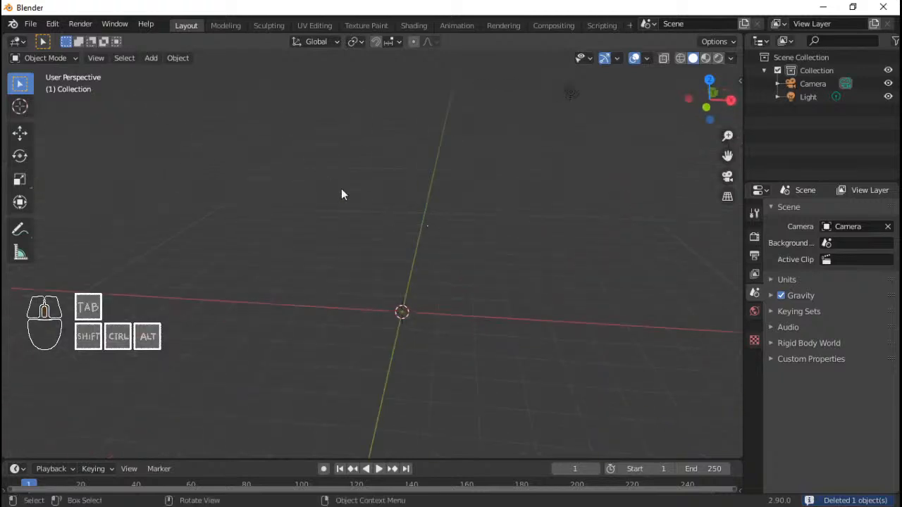
Step: Start an Append, browse to Gregor_FINAL_v2.blend in the Gregor Base v2 folder, and select GREGOR_v2.0 among its collections
click(31, 24)
click(86, 169)
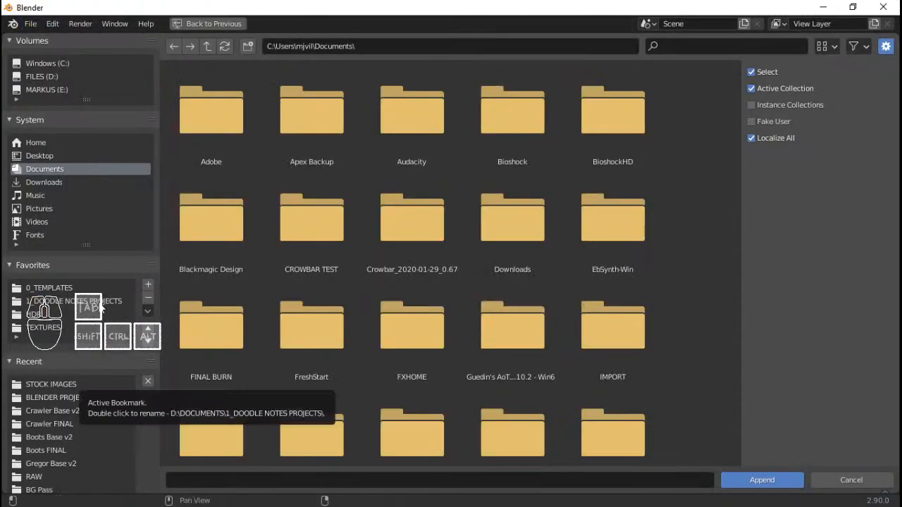
click(60, 464)
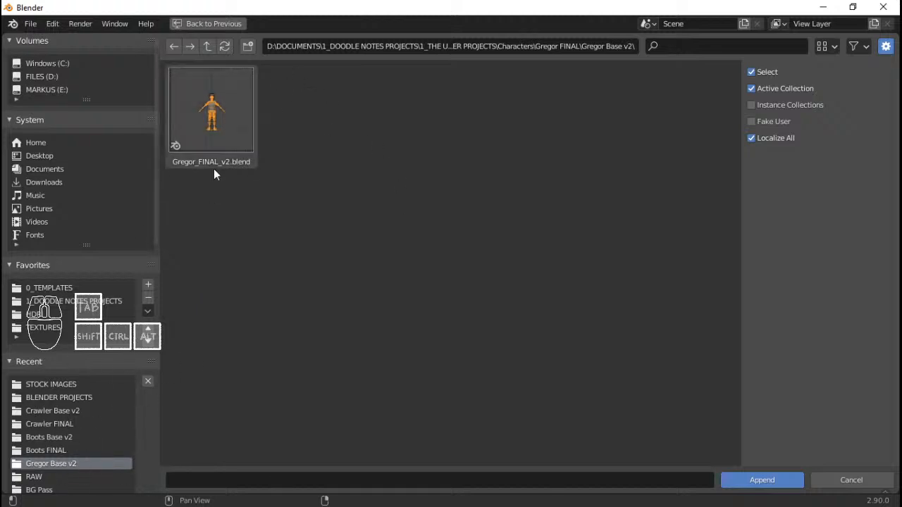
double_click(228, 115)
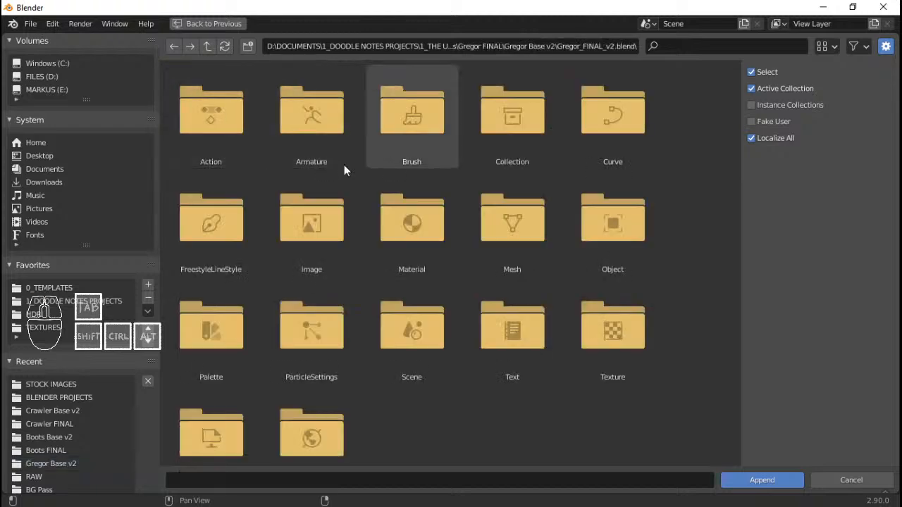
double_click(526, 131)
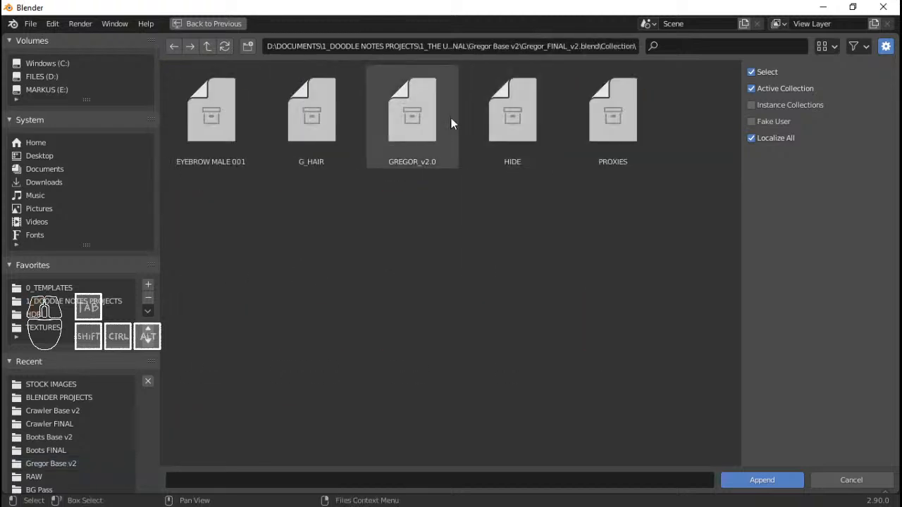
click(410, 138)
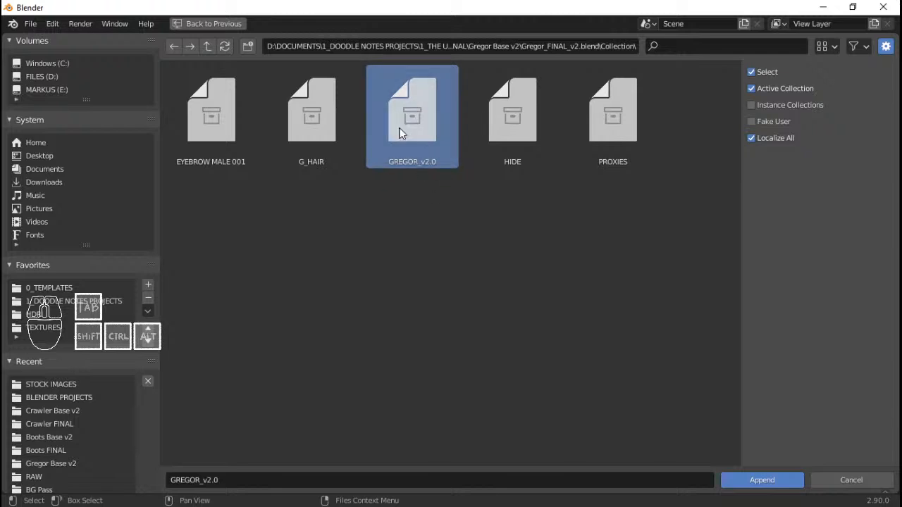
Step: Examine the individual objects stored in the Gregor_FINAL_v2.blend Object category, and return to the file's list of data categories
click(207, 45)
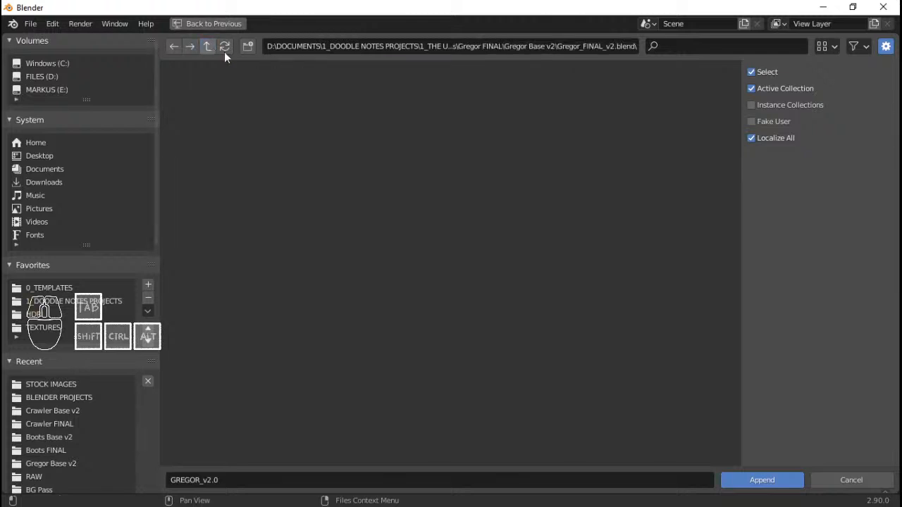
double_click(630, 257)
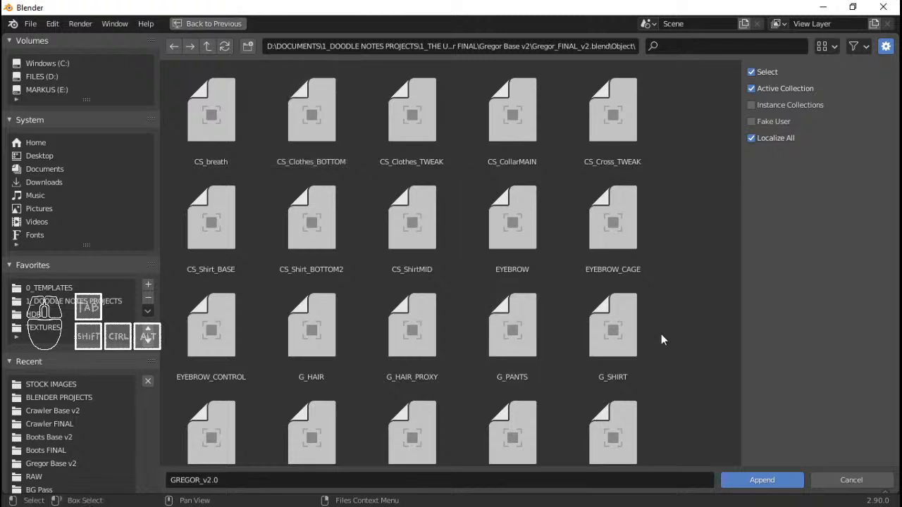
scroll(661, 334, down, 2)
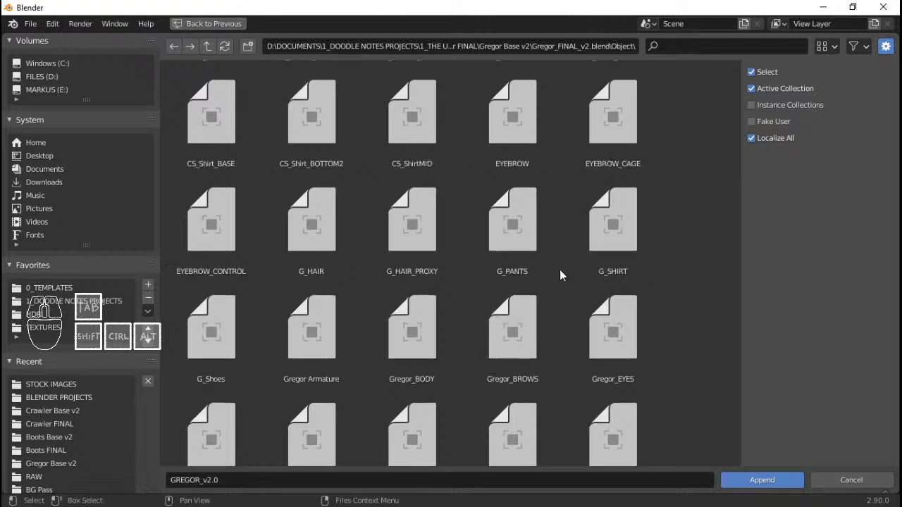
click(207, 46)
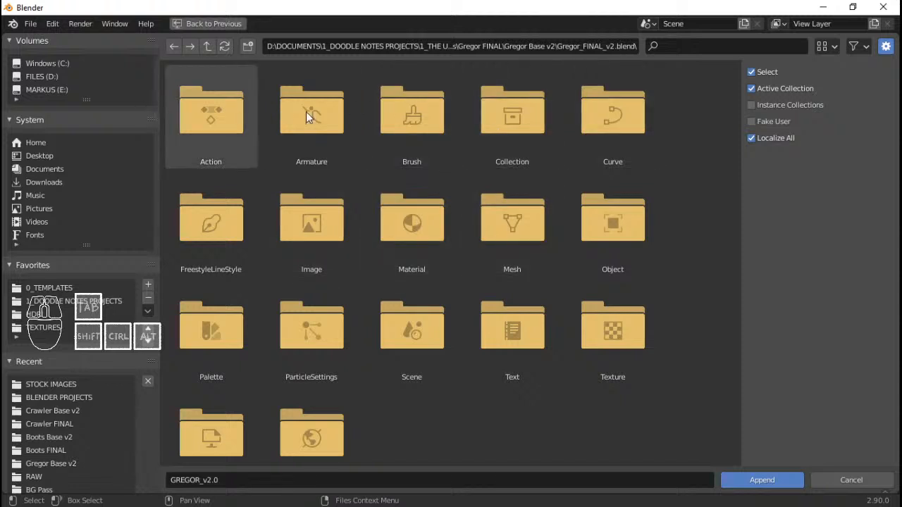
Step: Append the GREGOR_v2.0 collection from the Collection category of the Gregor file into the scene
click(516, 135)
double_click(512, 112)
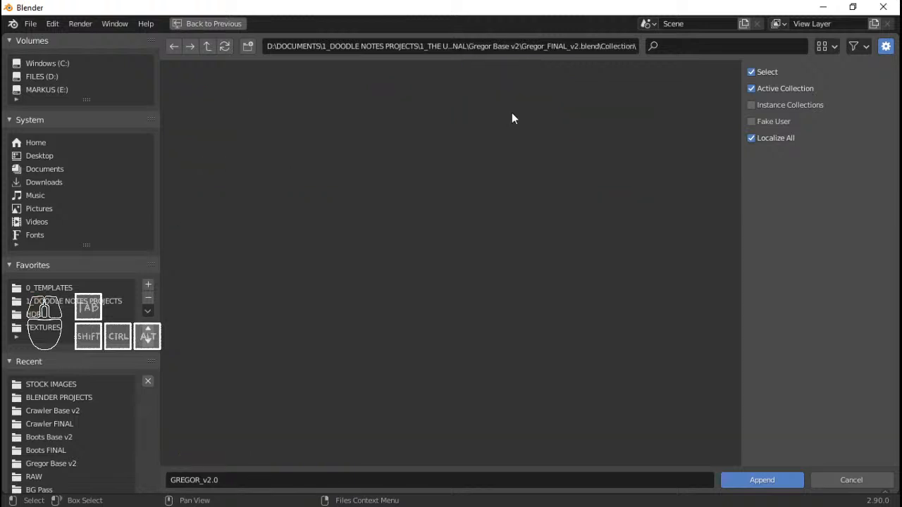
click(408, 142)
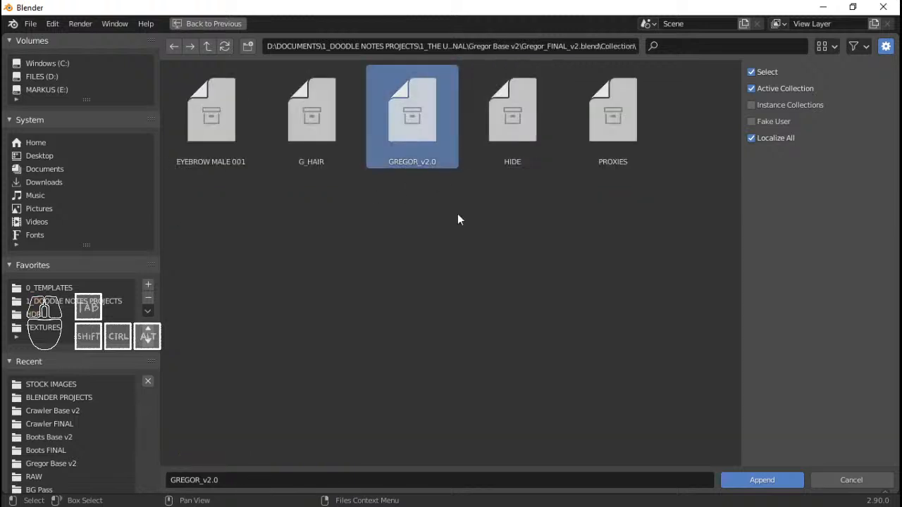
click(763, 481)
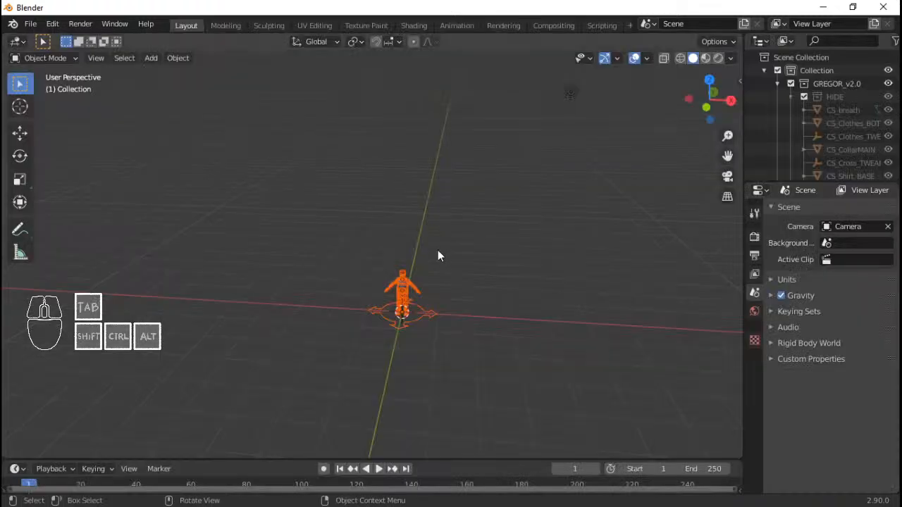
Step: Make the Outliner taller and wider, and collapse the HIDE collection inside GREGOR_v2.0
scroll(441, 251, up, 5)
shift+middle_drag(477, 378, 425, 287)
scroll(437, 303, up, 3)
right_click(486, 333)
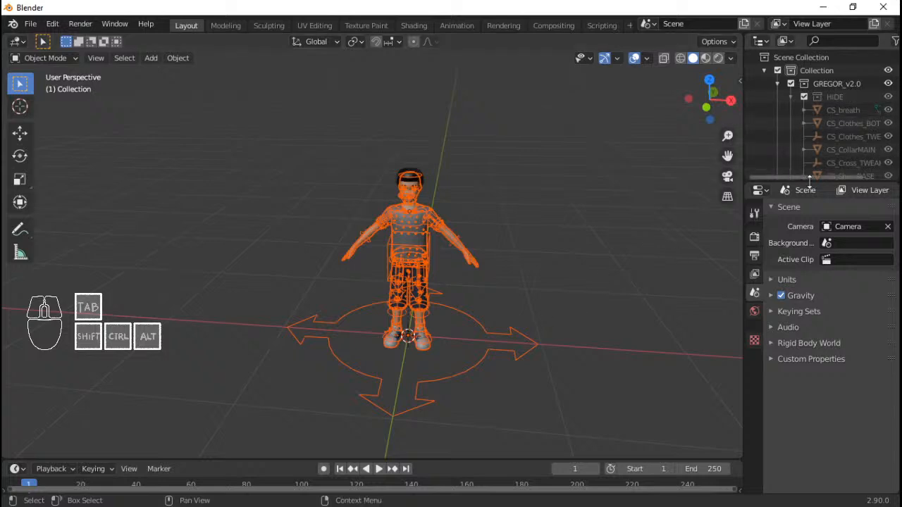
drag(809, 182, 810, 277)
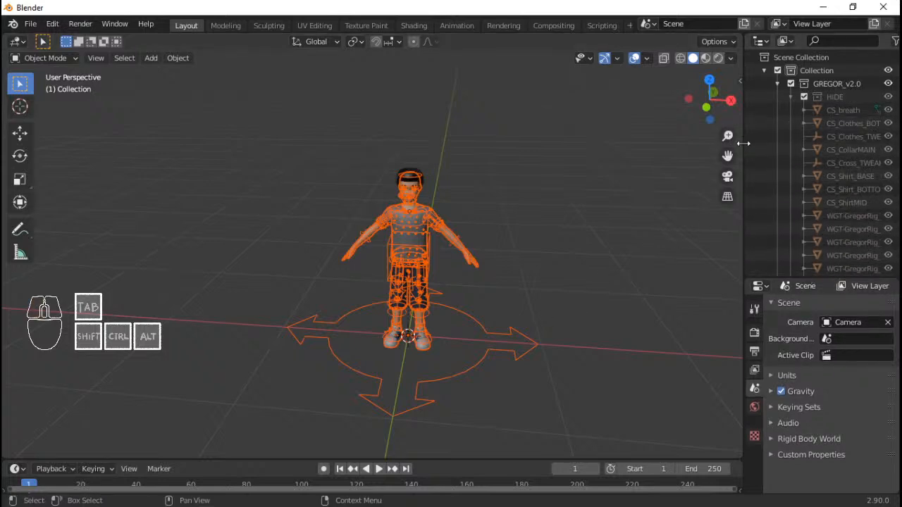
drag(744, 143, 675, 143)
click(723, 97)
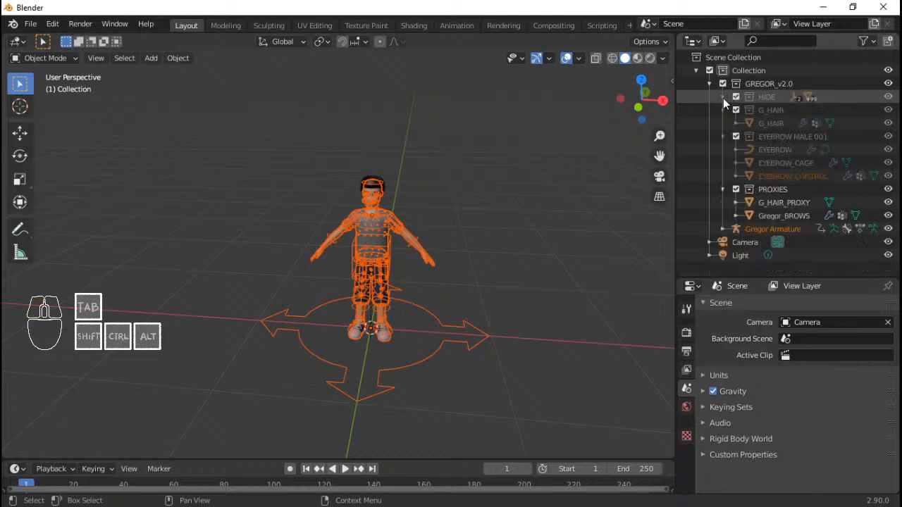
Step: Move the GREGOR_v2.0 collection out of Collection to sit directly under Scene Collection, and make it the active collection
drag(746, 83, 750, 59)
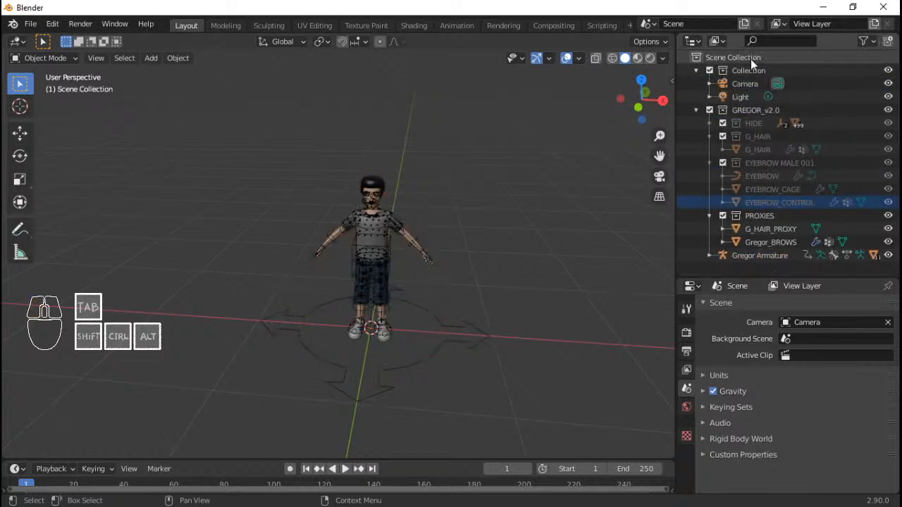
click(750, 71)
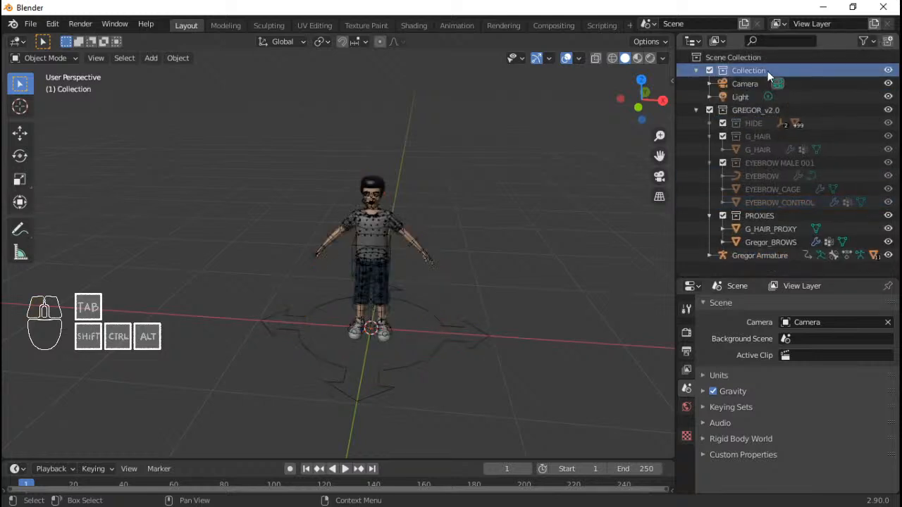
click(755, 109)
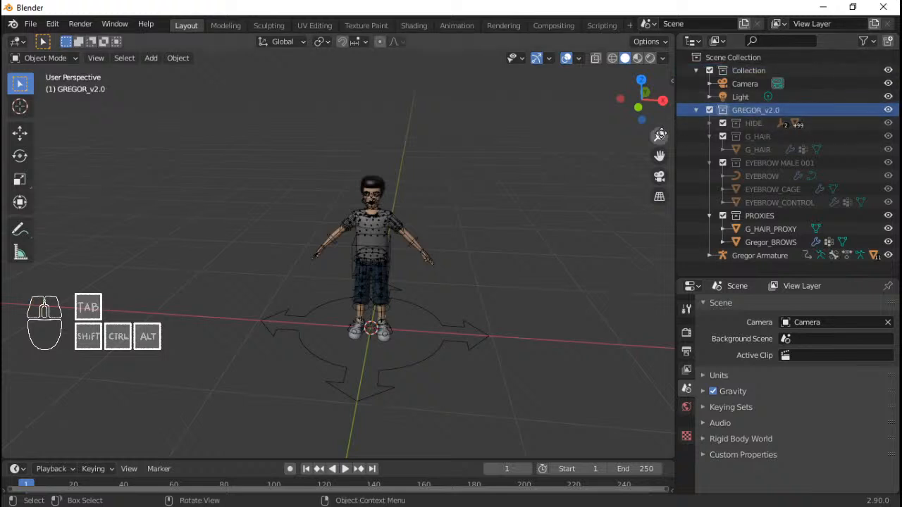
Step: Widen the Outliner slightly and collapse the G_HAIR, EYEBROW MALE 001 and PROXIES collections
drag(674, 154, 659, 154)
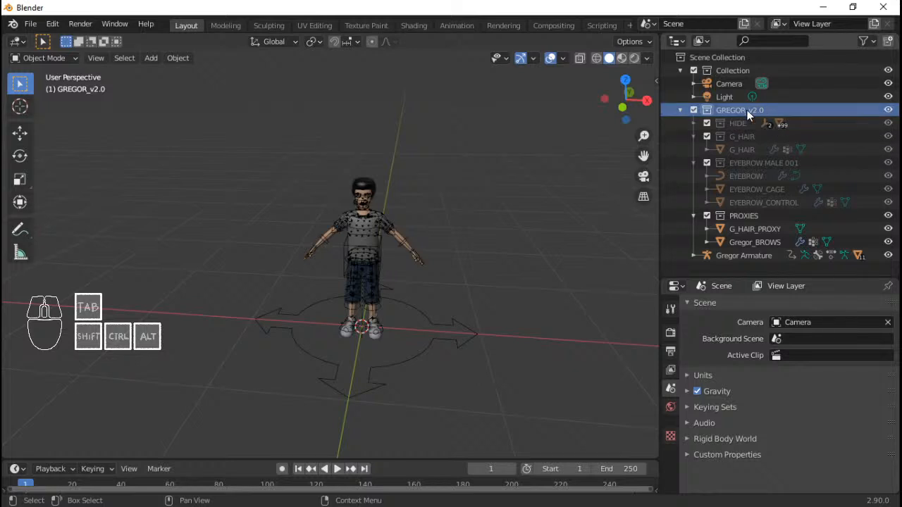
click(694, 136)
click(691, 150)
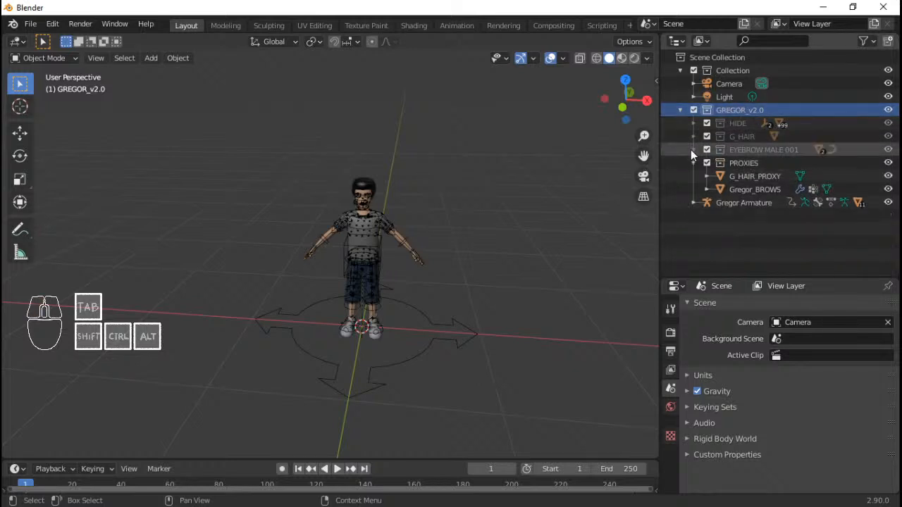
click(693, 163)
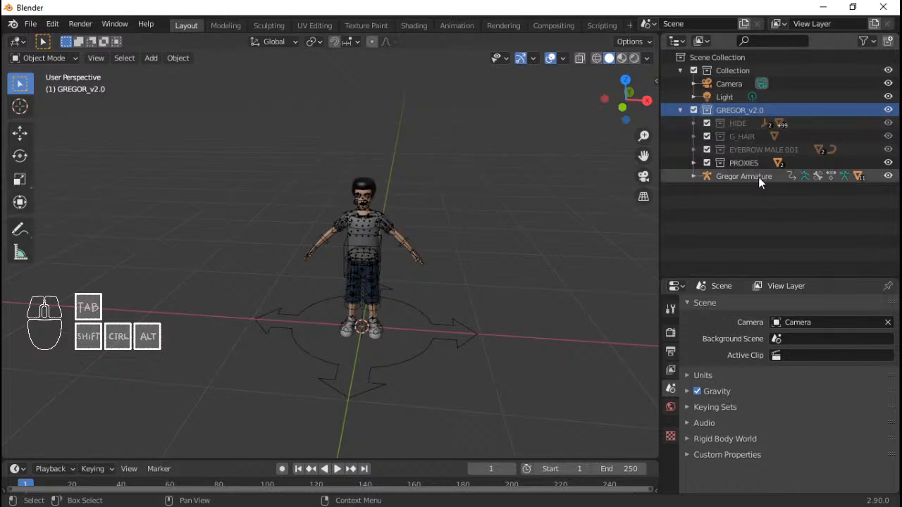
Step: Go through the PROXIES, G_HAIR and EYEBROW MALE 001 collections, and inspect the appended Gregor character from the front and side
click(748, 162)
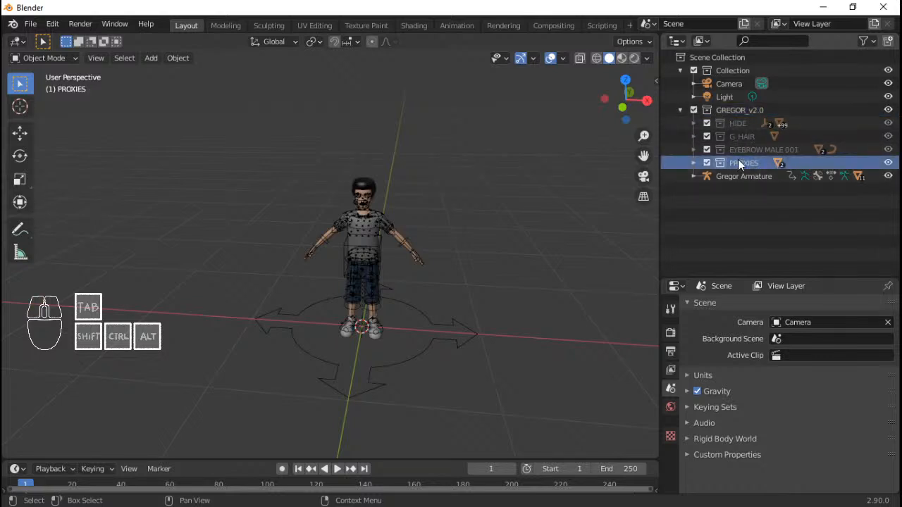
click(749, 146)
click(750, 134)
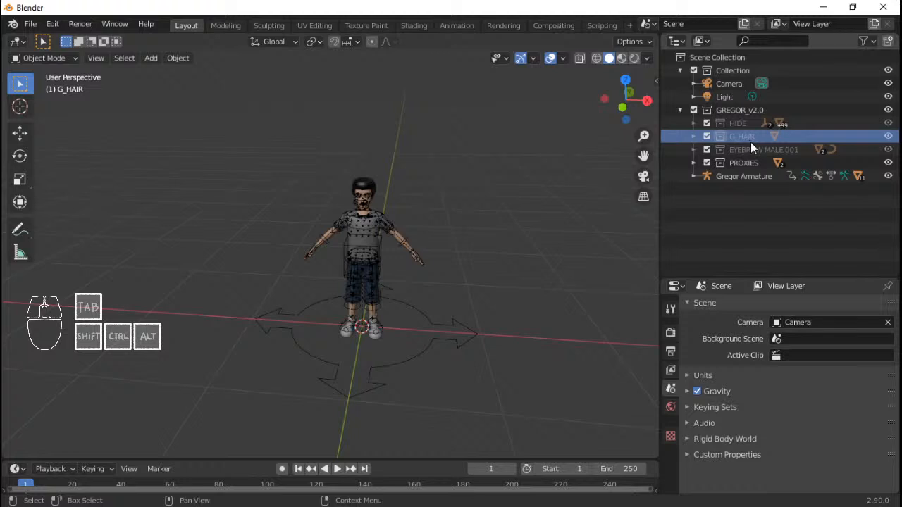
click(754, 149)
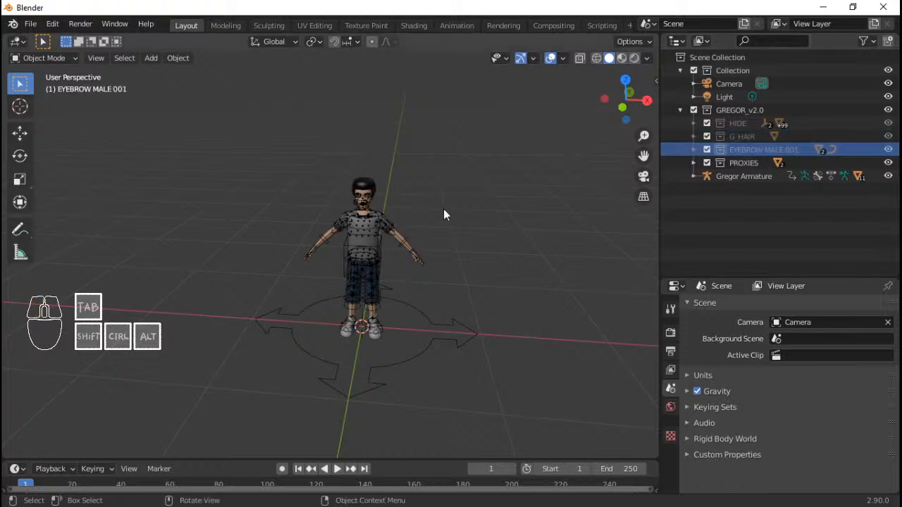
middle_drag(443, 208, 453, 245)
middle_drag(404, 267, 450, 290)
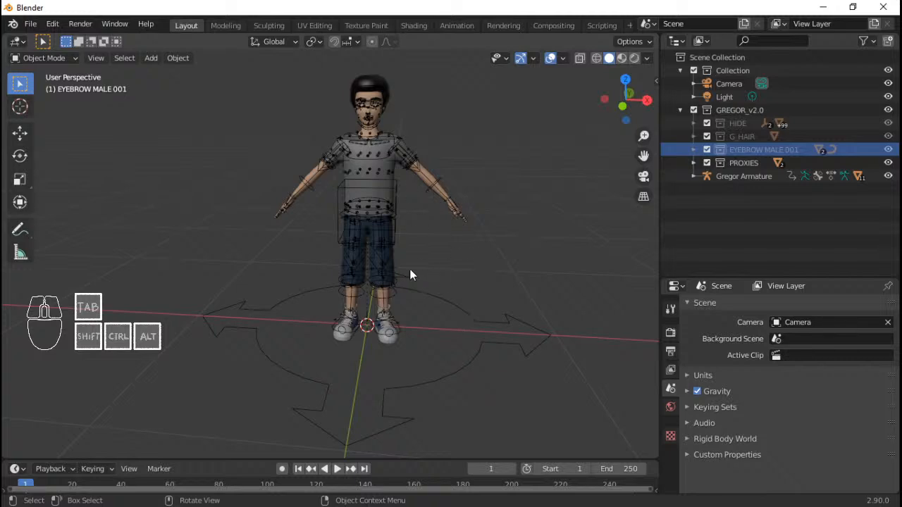
middle_drag(409, 269, 294, 262)
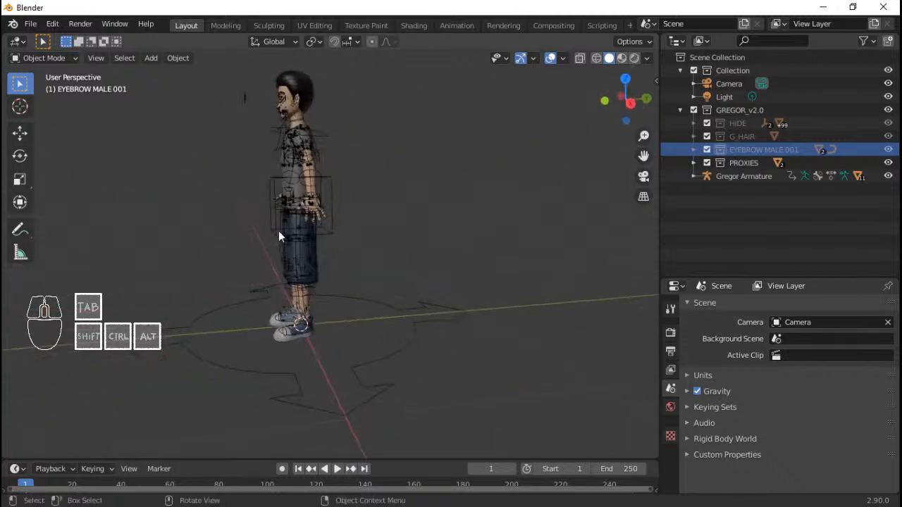
Step: Select the Gregor Armature and inspect the rig from several angles and in front view
click(340, 195)
middle_drag(352, 307, 384, 312)
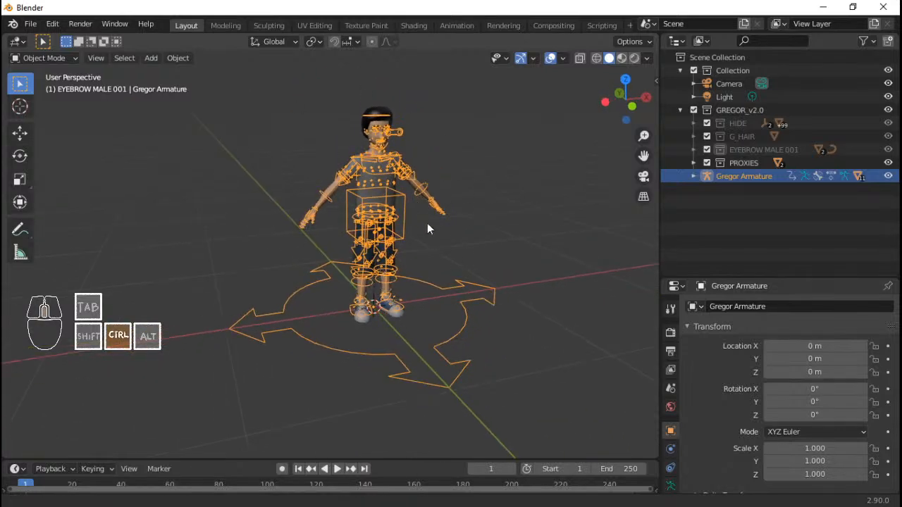
ctrl+middle_drag(427, 222, 444, 257)
middle_drag(444, 257, 409, 301)
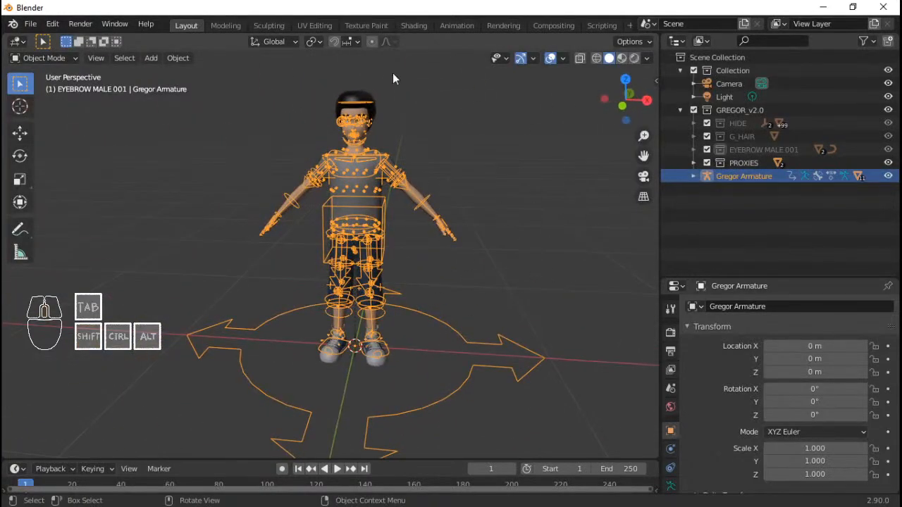
shift+middle_drag(392, 240, 402, 223)
ctrl+middle_drag(402, 224, 456, 260)
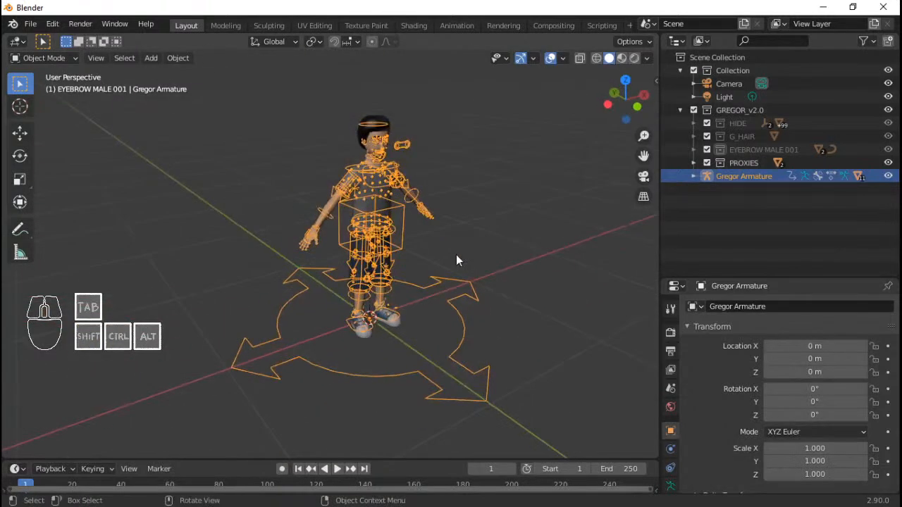
key(KP_1)
scroll(456, 227, up, 1)
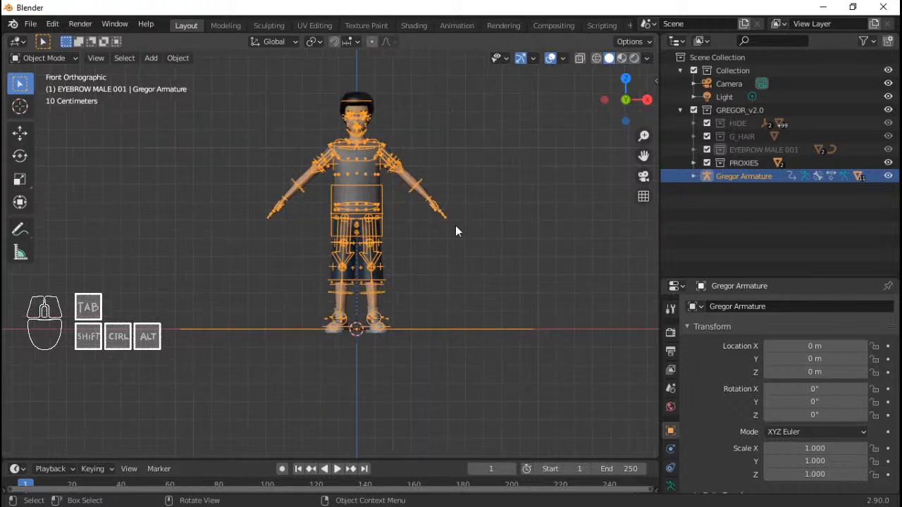
shift+middle_drag(441, 222, 419, 240)
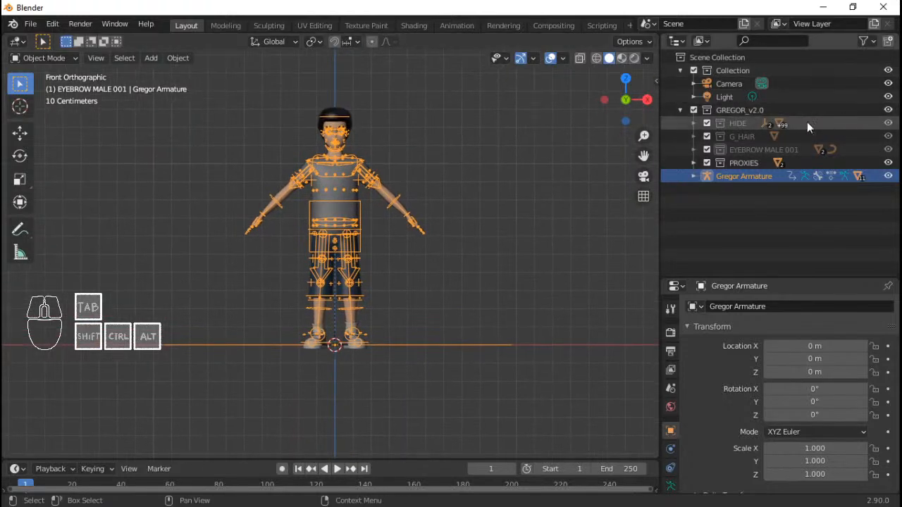
Step: Widen the Outliner and Properties area, frame the whole character in front view, and show the viewport sidebar
drag(661, 130, 637, 130)
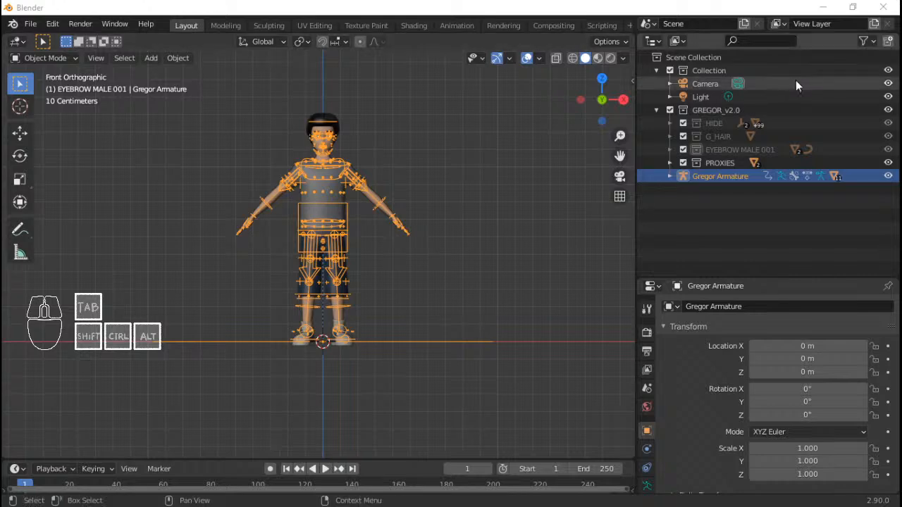
scroll(338, 182, up, 4)
middle_drag(338, 182, 336, 235)
scroll(341, 223, down, 3)
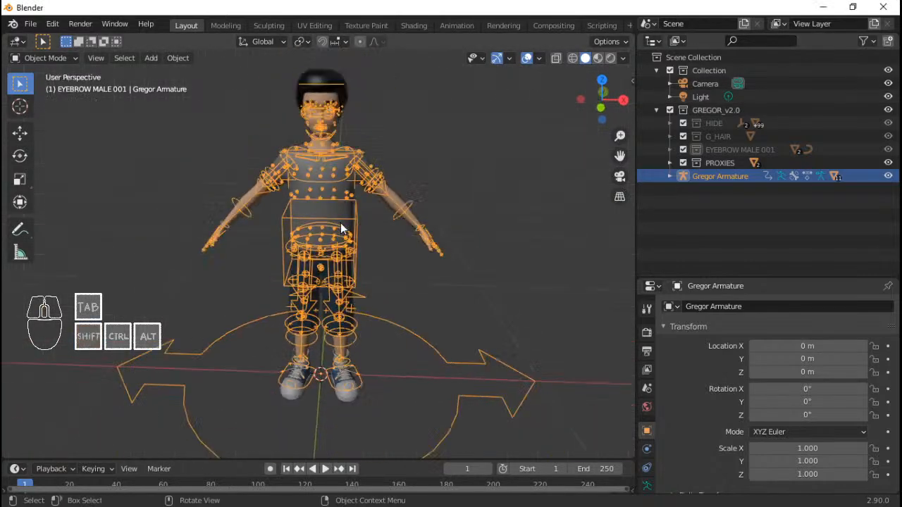
key(KP_1)
scroll(356, 201, up, 2)
shift+middle_drag(356, 204, 350, 224)
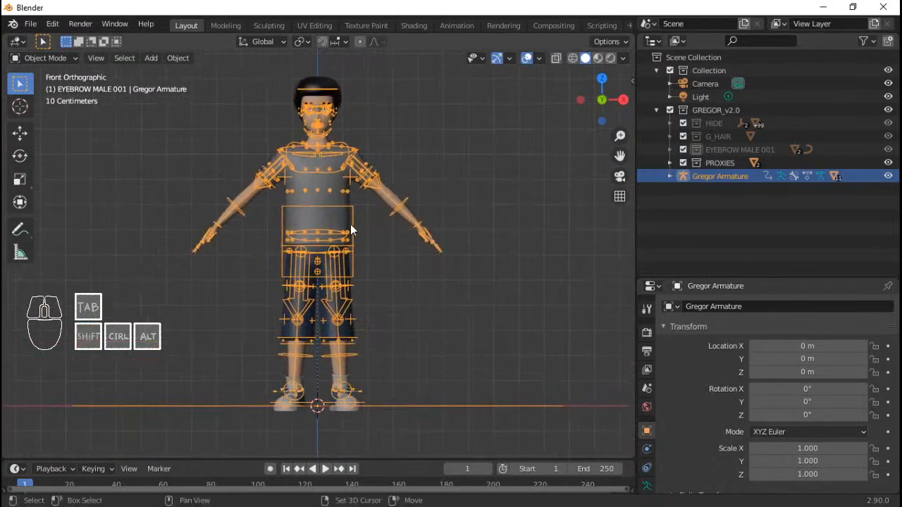
key(n)
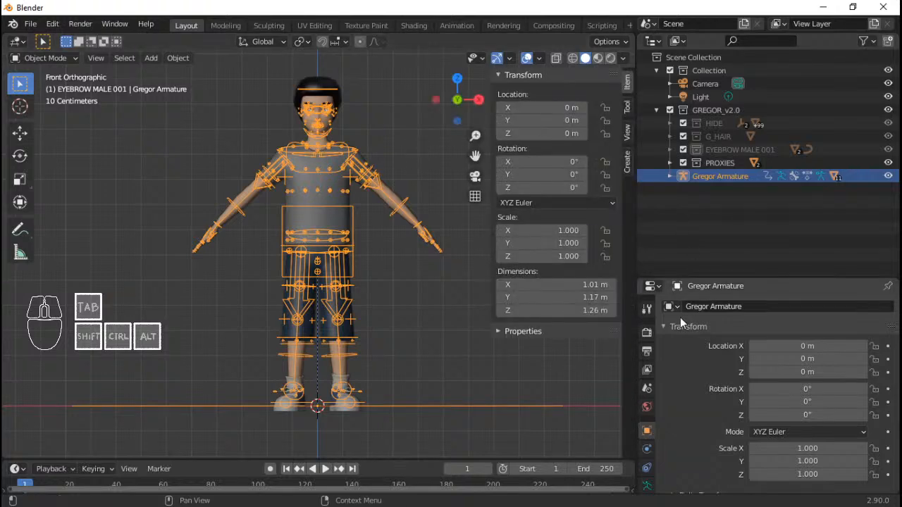
Step: Select G_SHIRT, view its modifier stack, play the animation briefly, and return to frame 1
right_click(353, 233)
right_click(371, 186)
click(325, 195)
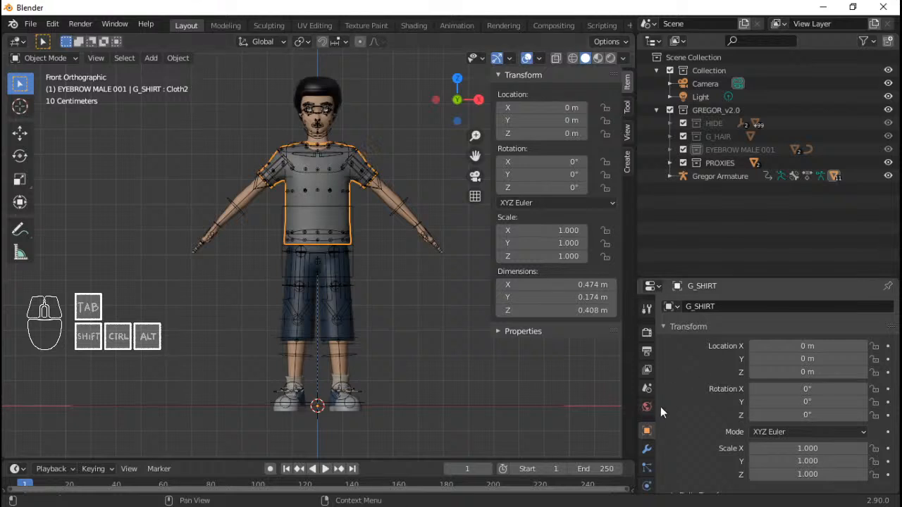
click(646, 449)
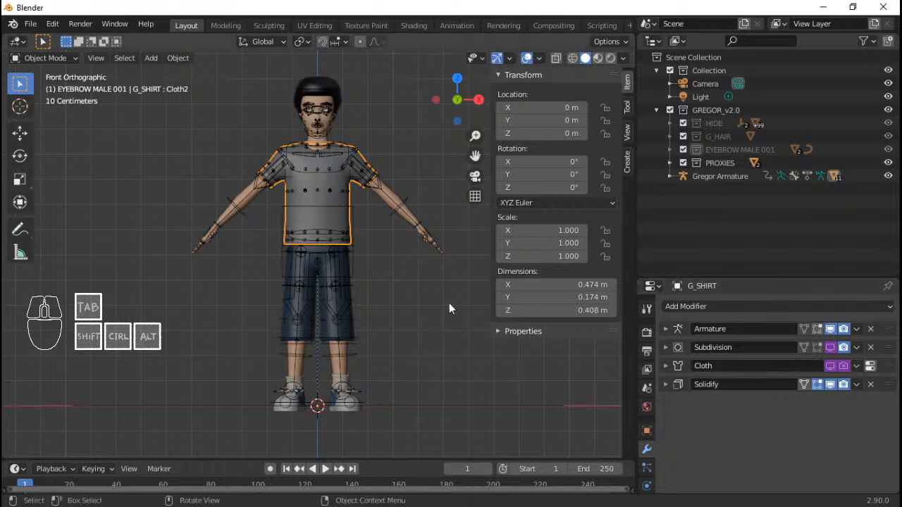
key(space)
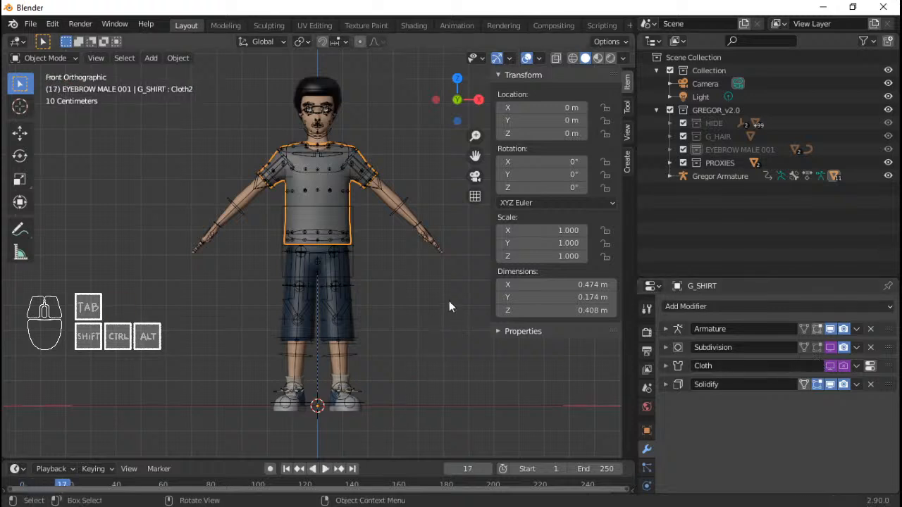
key(shift+Left)
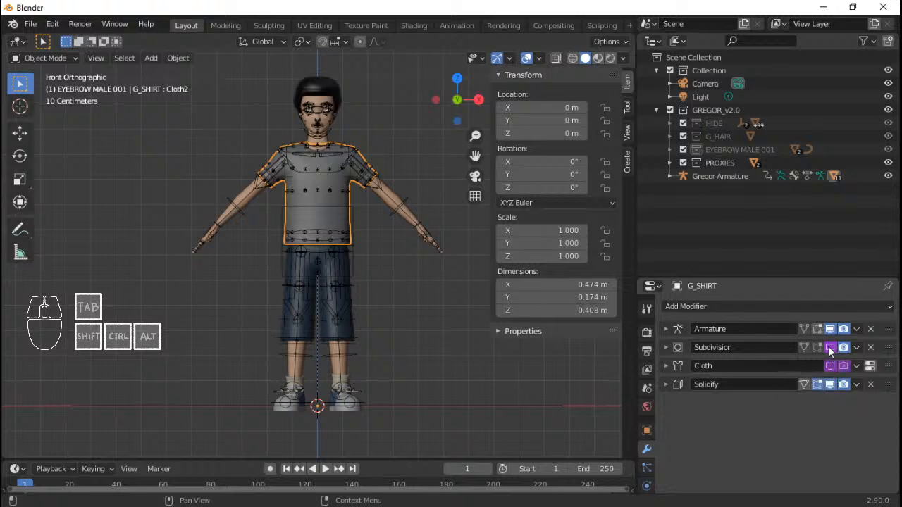
Step: Select the Gregor Armature, collapse its Transform section, and expand its custom properties in the viewport sidebar
click(408, 197)
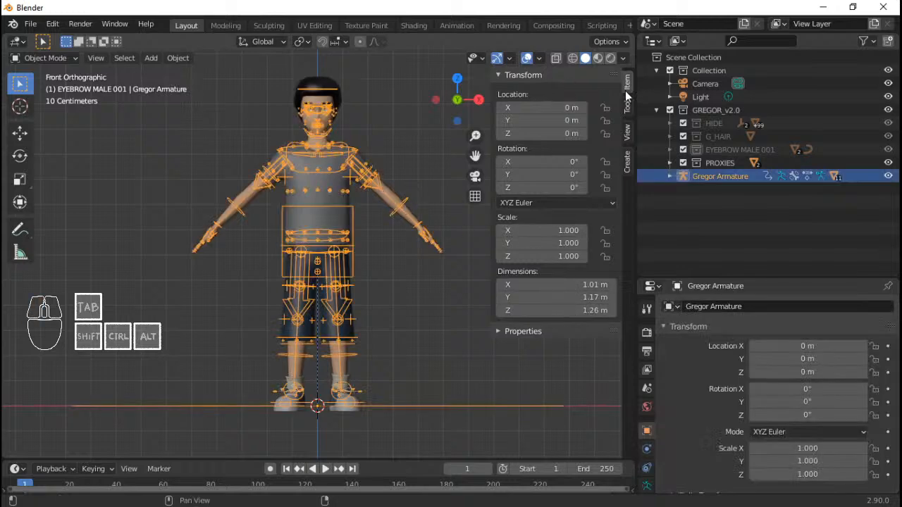
click(567, 75)
click(511, 74)
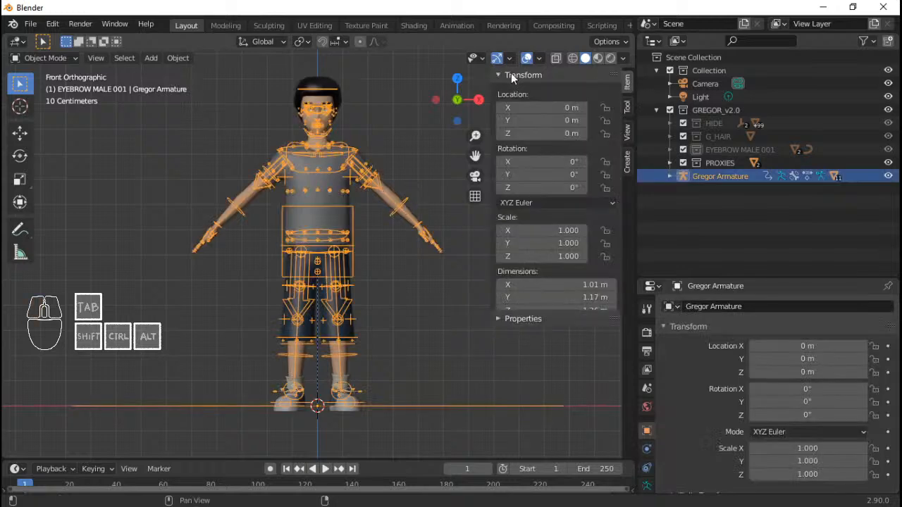
click(511, 74)
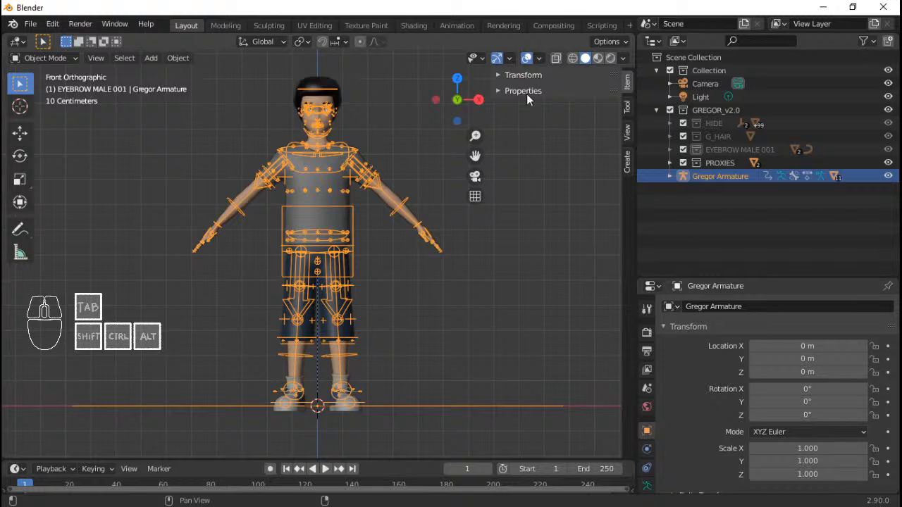
click(526, 91)
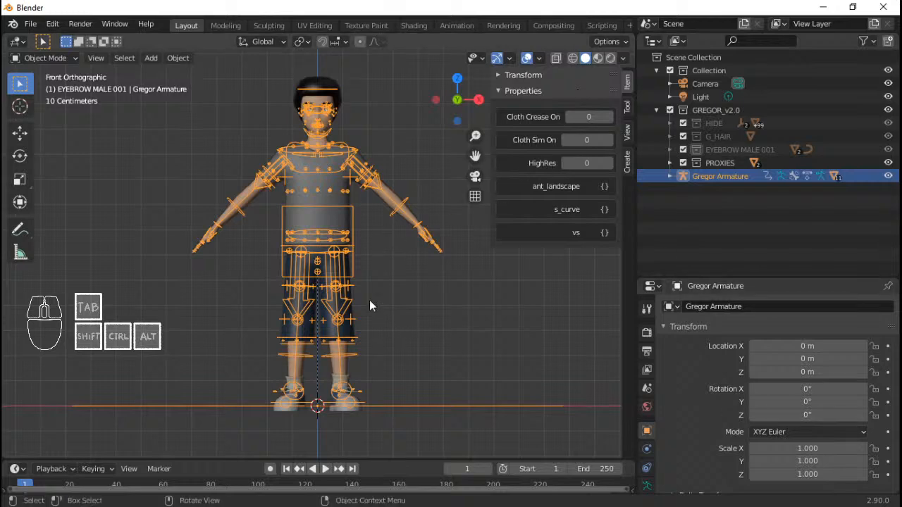
Step: Check the shirt's modifiers, reselect the Gregor Armature, and set its HighRes property to 1
click(335, 194)
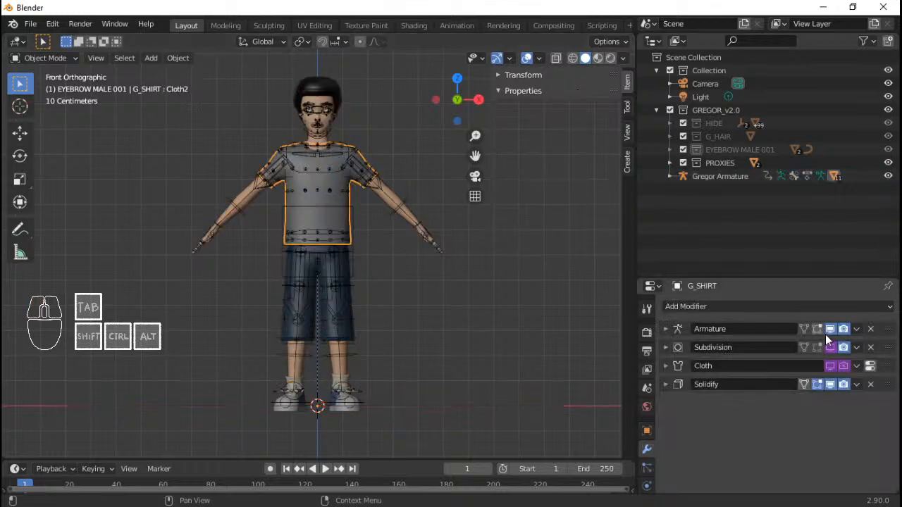
click(379, 186)
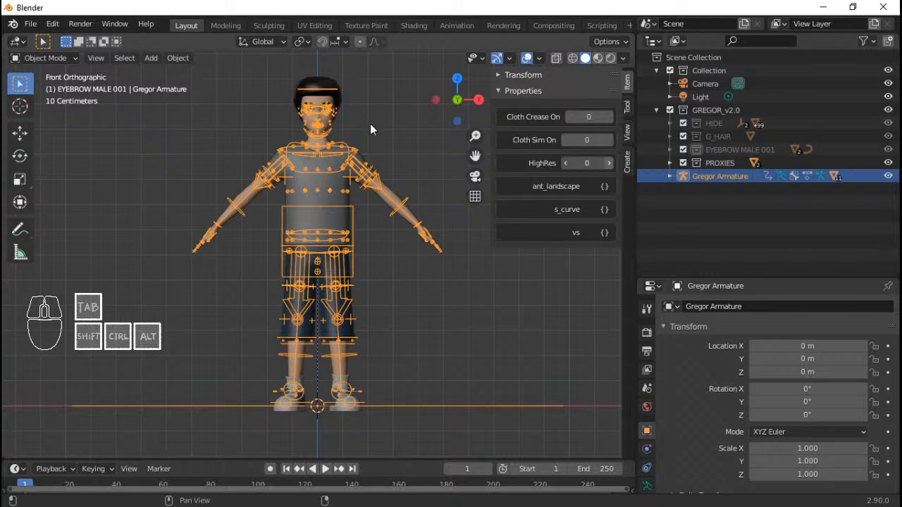
scroll(361, 217, up, 3)
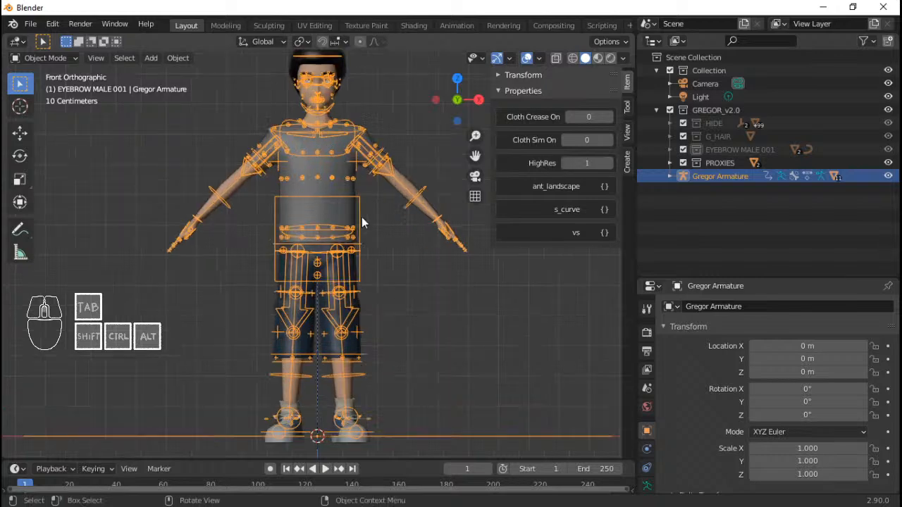
Step: Examine the character's face and shoulders up close in front view with HighRes at 1
scroll(348, 173, up, 2)
scroll(339, 201, up, 1)
shift+middle_drag(325, 140, 350, 316)
scroll(347, 207, up, 1)
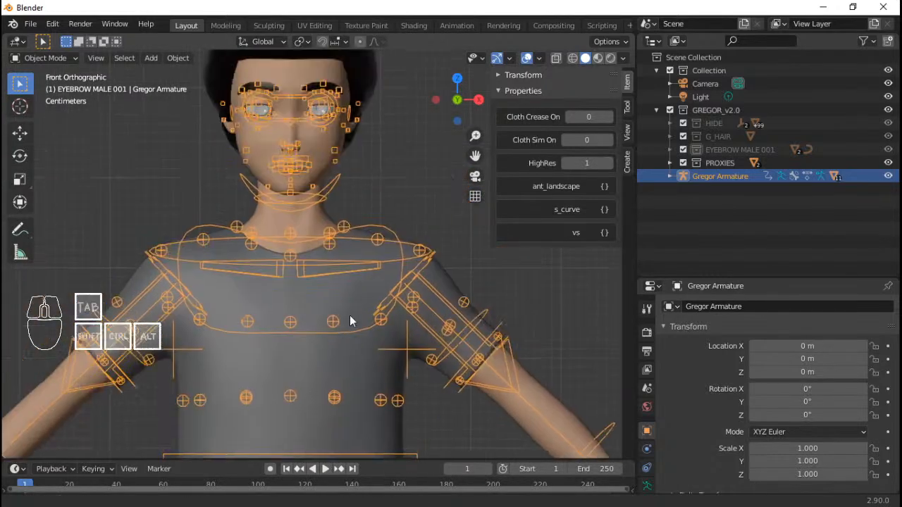
scroll(349, 316, down, 1)
scroll(322, 172, up, 2)
shift+middle_drag(322, 173, 317, 191)
scroll(326, 248, up, 3)
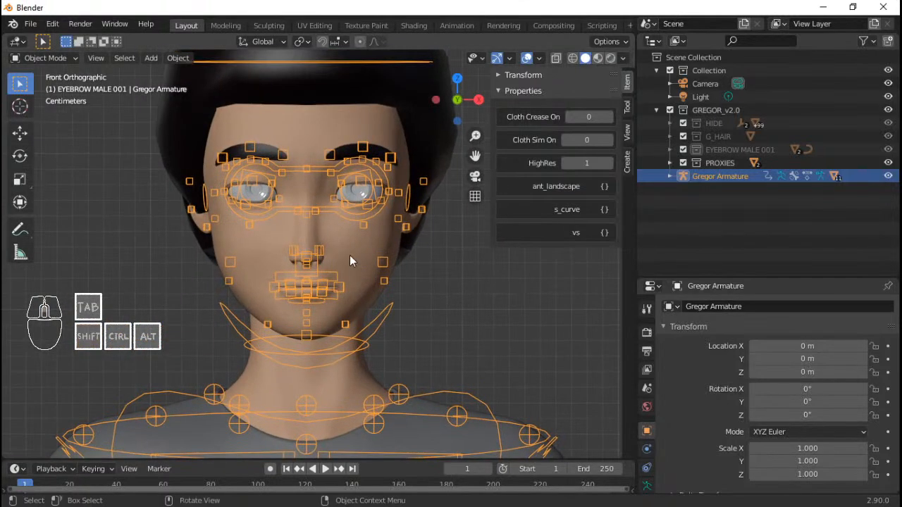
scroll(395, 252, down, 1)
scroll(395, 281, down, 4)
scroll(368, 303, up, 2)
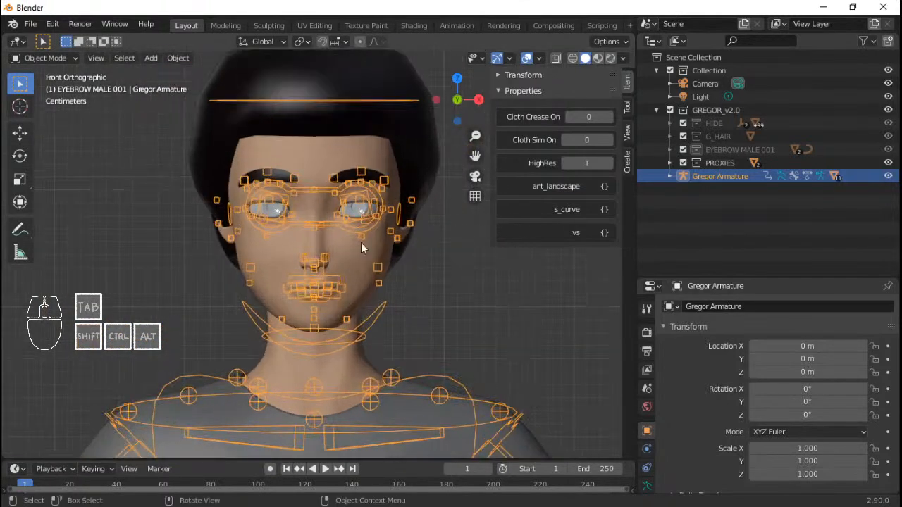
scroll(352, 219, up, 1)
shift+middle_drag(347, 208, 346, 252)
scroll(346, 251, up, 1)
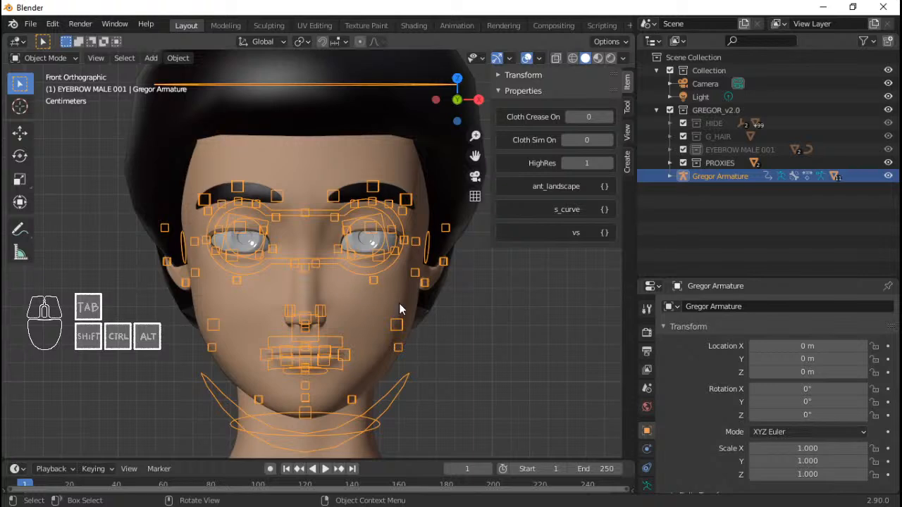
Step: Select Gregor_BODY and the Gregor Armature in turn, comparing their custom properties and the body's modifiers
click(380, 294)
scroll(380, 294, down, 3)
shift+middle_drag(351, 388, 350, 302)
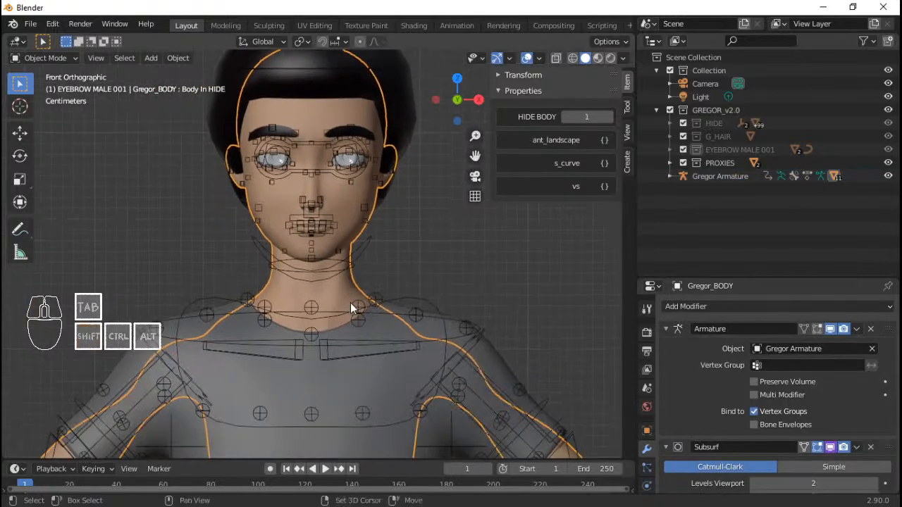
click(378, 342)
scroll(388, 361, down, 1)
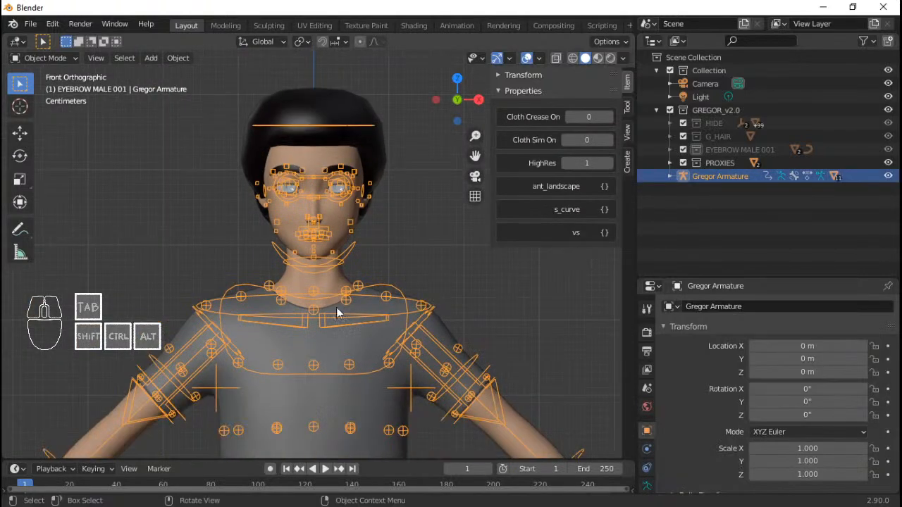
click(330, 296)
shift+middle_drag(394, 274, 416, 351)
scroll(392, 295, up, 2)
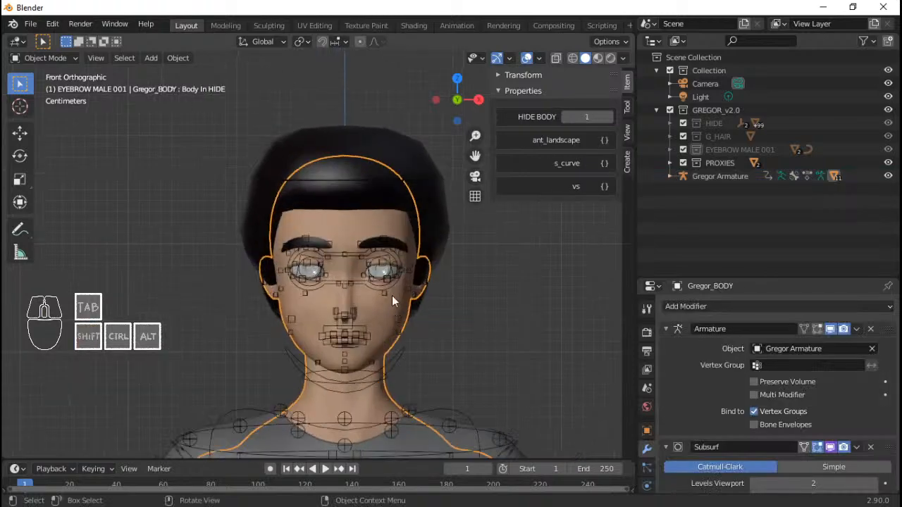
Step: Select G_SHIRT and examine the shirt mesh and its modifier stack
shift+middle_drag(413, 385, 330, 198)
click(384, 363)
scroll(361, 271, down, 5)
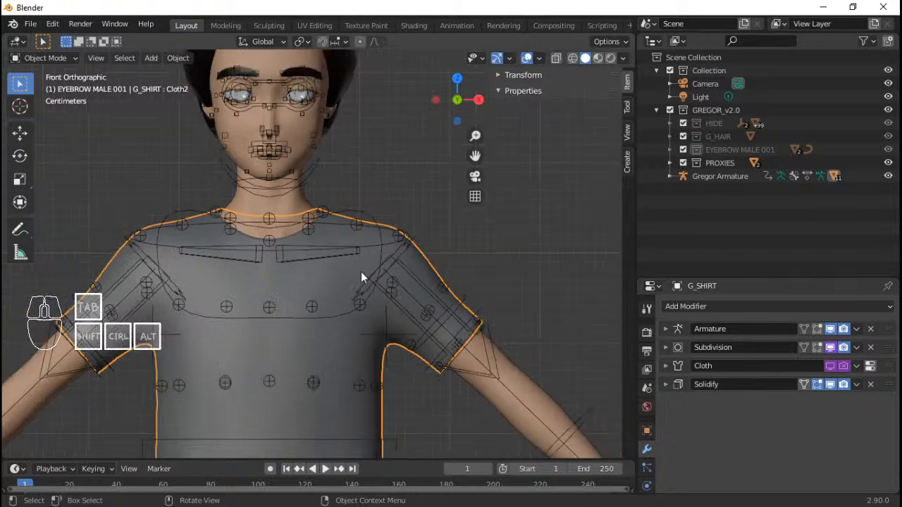
shift+middle_drag(365, 362, 365, 207)
scroll(365, 207, up, 2)
shift+middle_drag(315, 76, 325, 165)
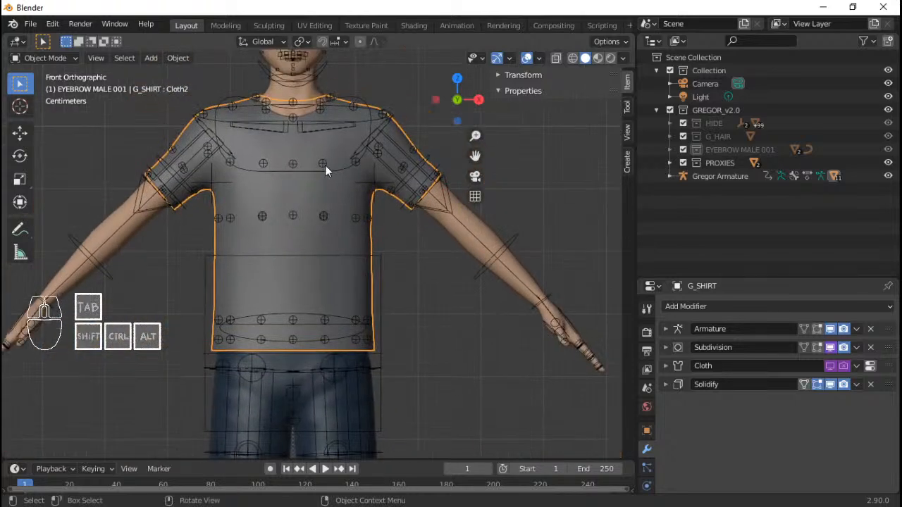
Step: Select G_PANTS and examine the pants mesh and its modifier stack
shift+middle_drag(355, 329, 357, 214)
click(369, 298)
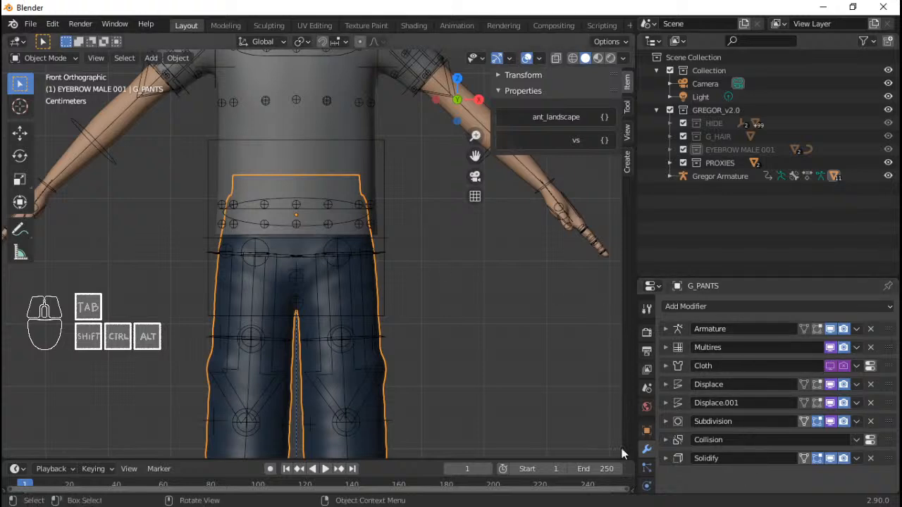
scroll(356, 288, down, 3)
shift+middle_drag(359, 237, 380, 270)
scroll(368, 279, down, 5)
scroll(370, 272, up, 5)
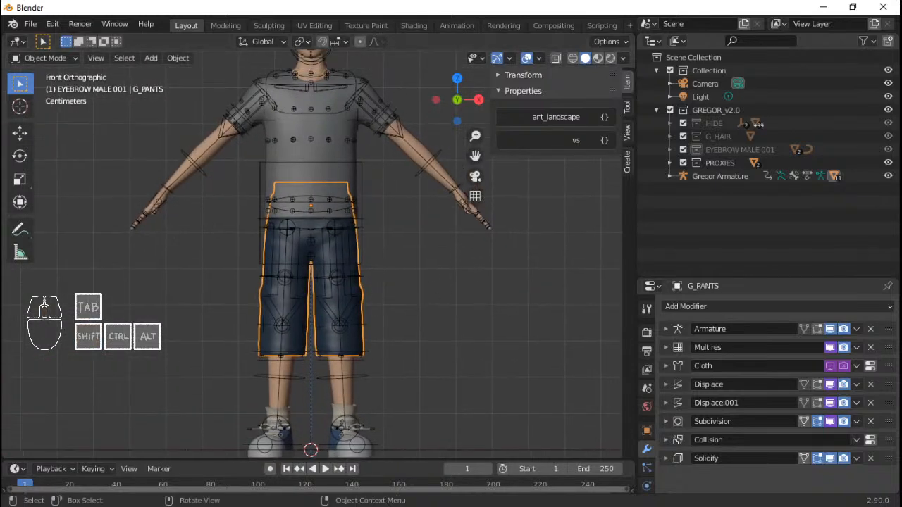
Step: On the Gregor Armature, set HighRes to 0 and Cloth Crease On to 1, and select G_SHIRT for a closer look
click(402, 128)
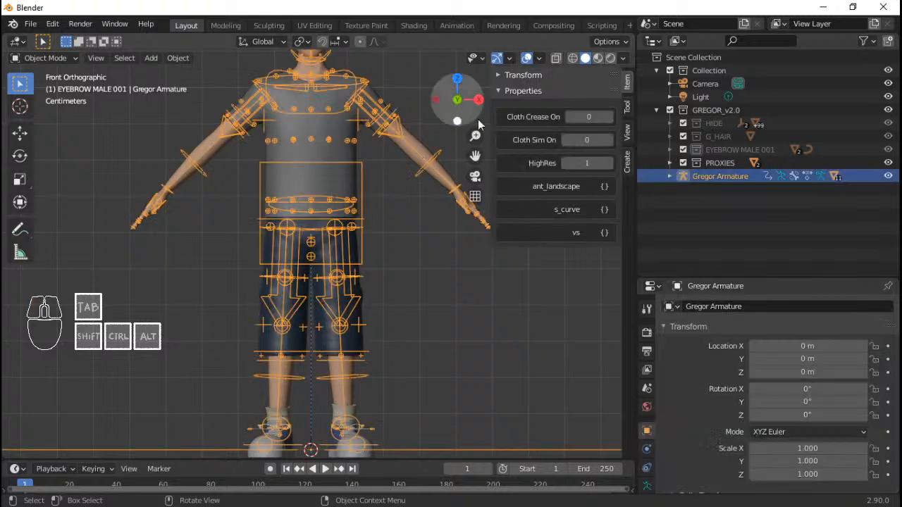
click(564, 161)
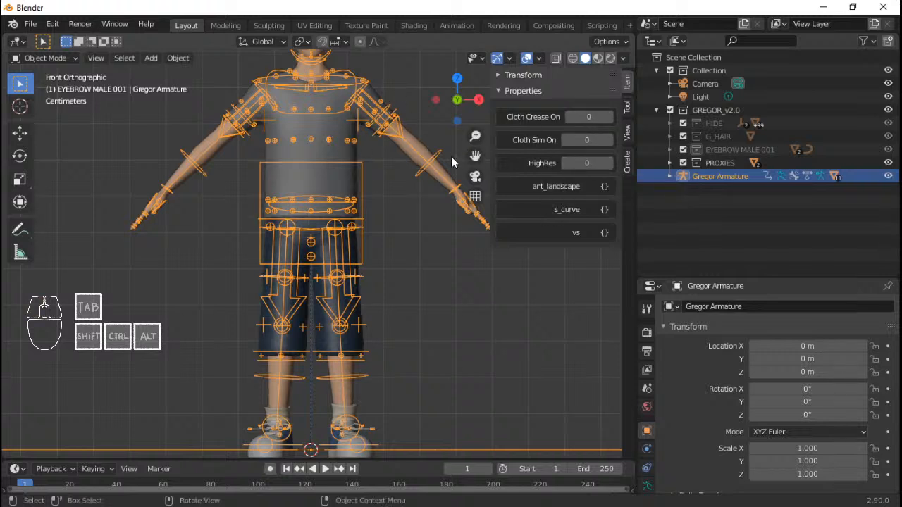
click(610, 120)
shift+middle_drag(350, 144, 350, 224)
scroll(350, 224, up, 2)
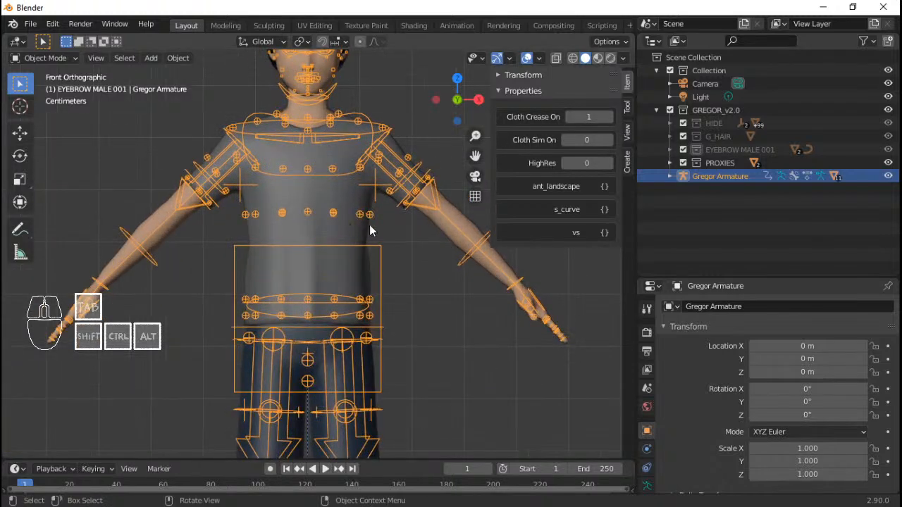
click(361, 237)
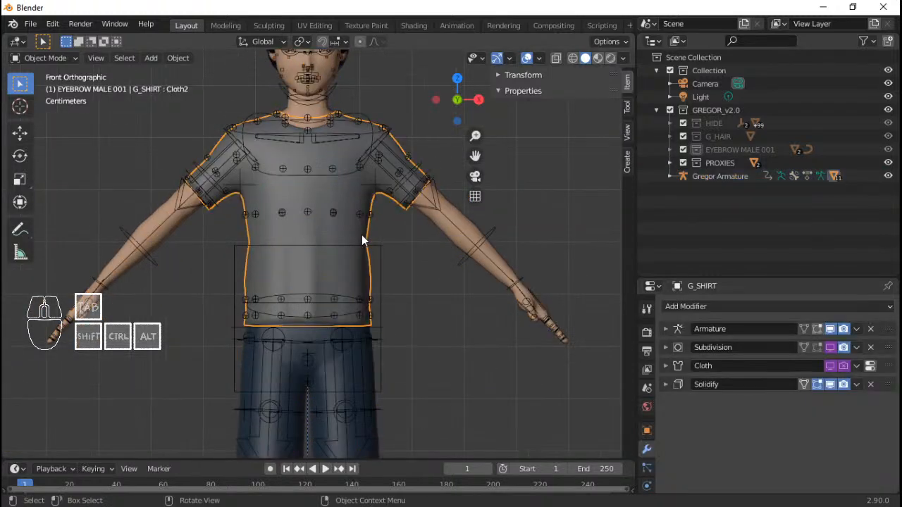
Step: Check G_SHIRT's modifiers, set Cloth Crease On to 0 on the Gregor Armature, and inspect the shirt from several angles
click(414, 182)
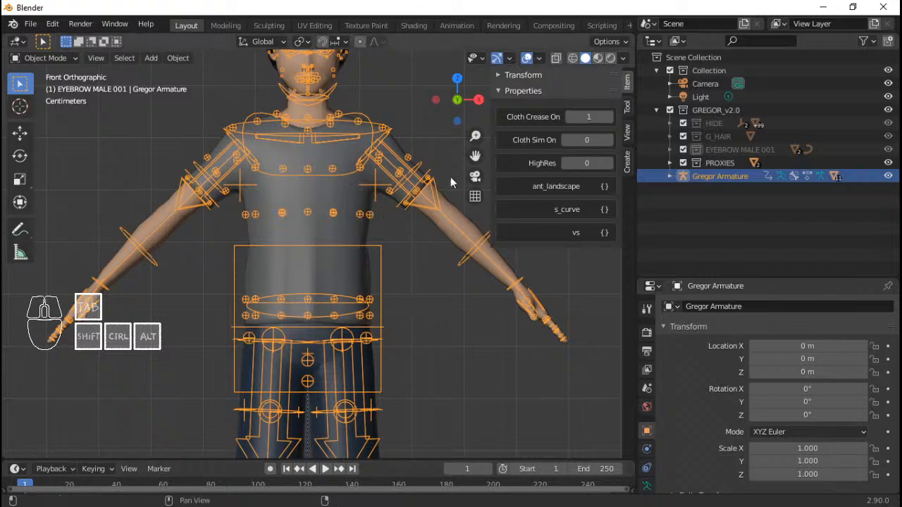
click(366, 233)
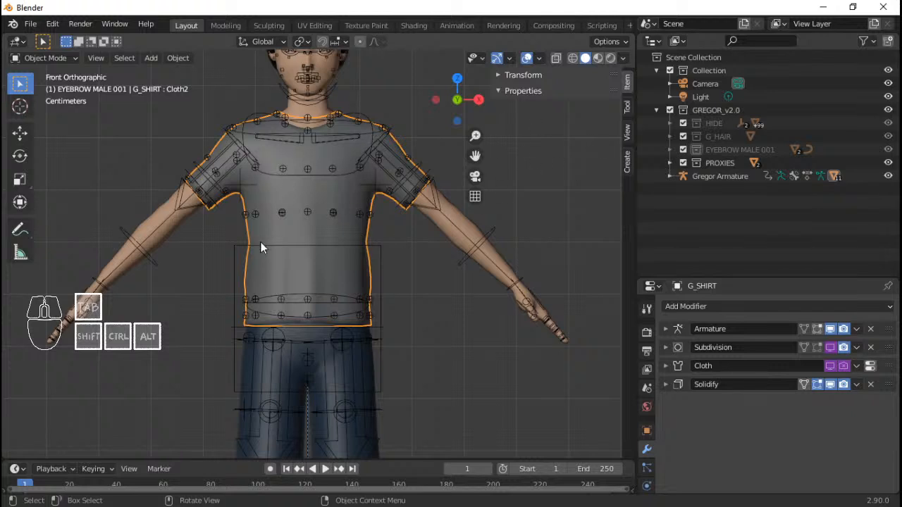
click(435, 180)
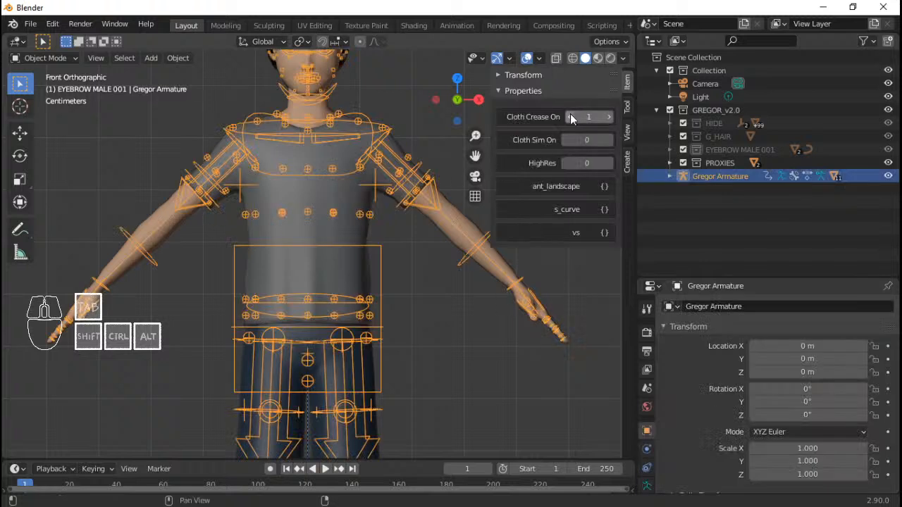
click(571, 117)
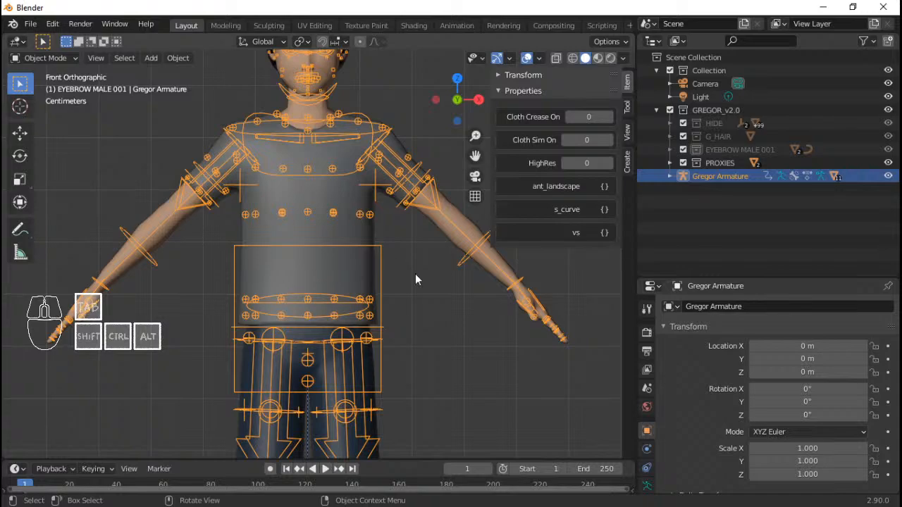
middle_drag(416, 280, 303, 290)
middle_drag(213, 246, 294, 235)
key(KP_1)
scroll(311, 223, up, 2)
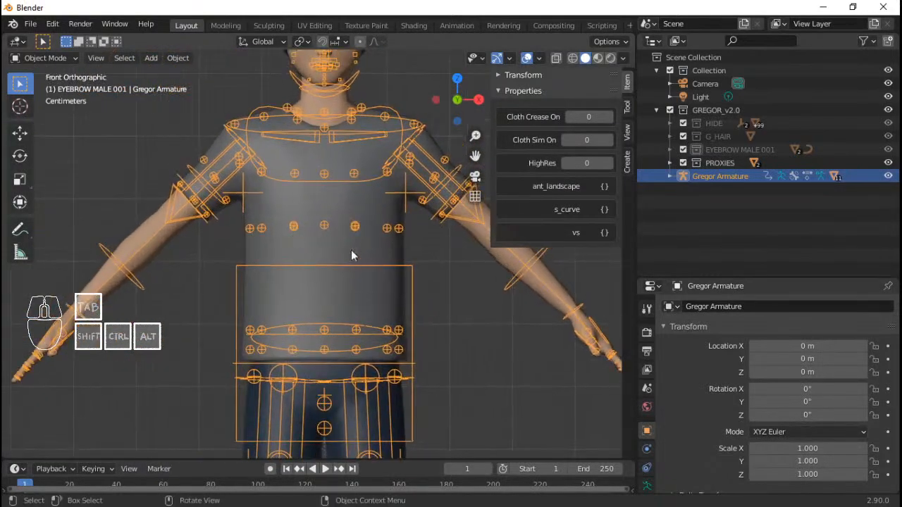
Step: Toggle the armature's Cloth Crease On between 1 and 0 to compare the shirt's shape, ending at 0
click(609, 116)
click(570, 116)
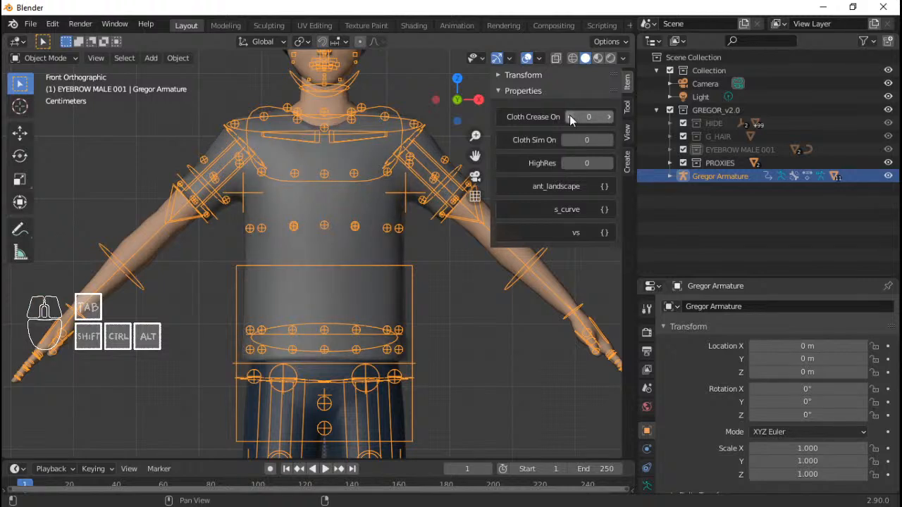
click(610, 117)
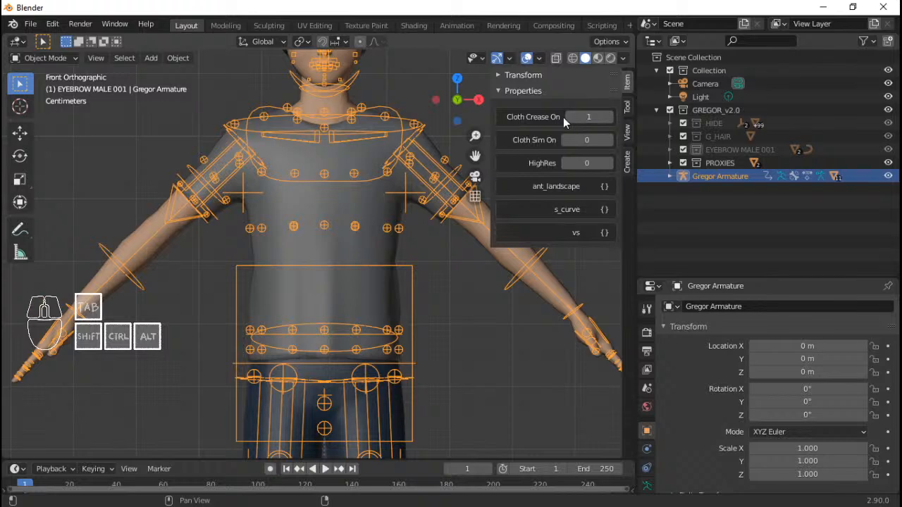
click(568, 116)
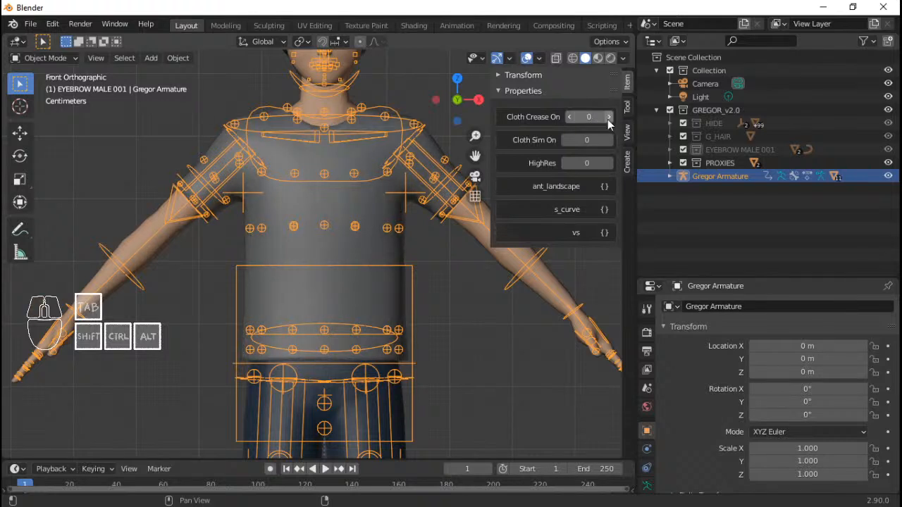
click(609, 117)
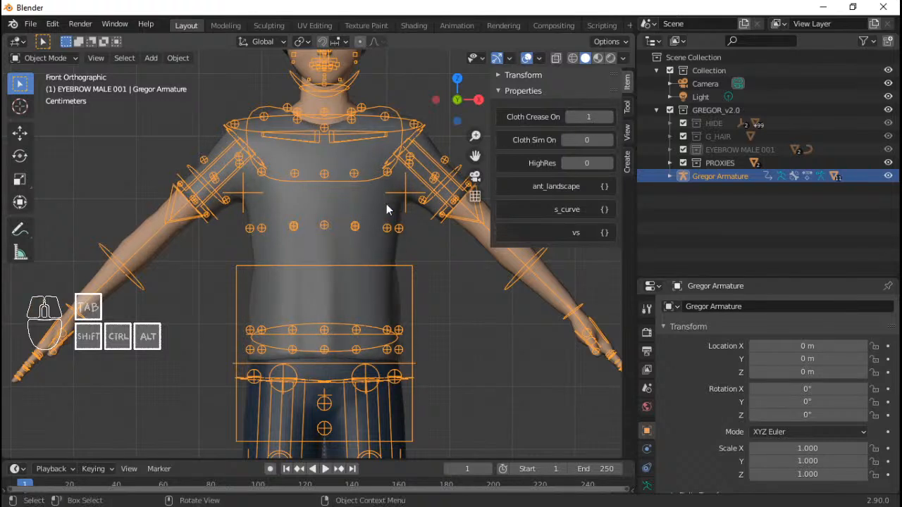
click(569, 117)
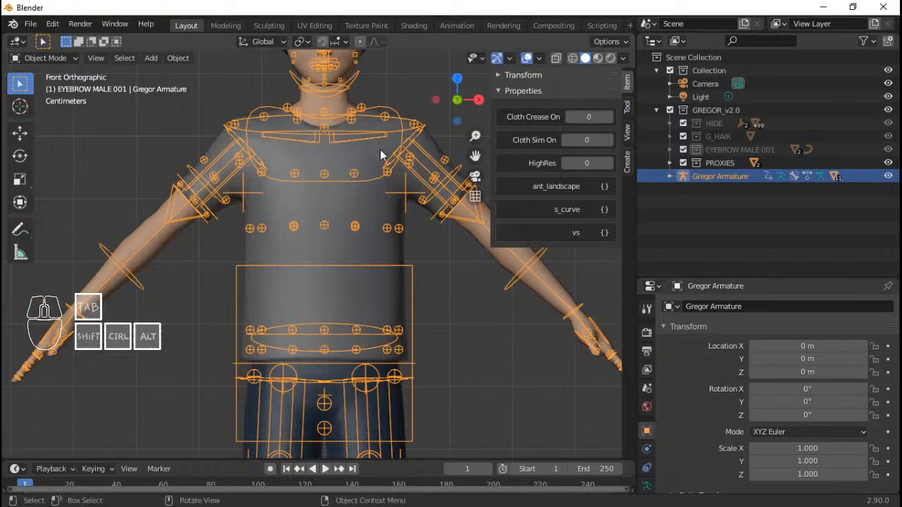
Step: Set Cloth Sim On to 1 on the Gregor Armature, select G_SHIRT, and enlarge the timeline area
click(610, 140)
click(351, 258)
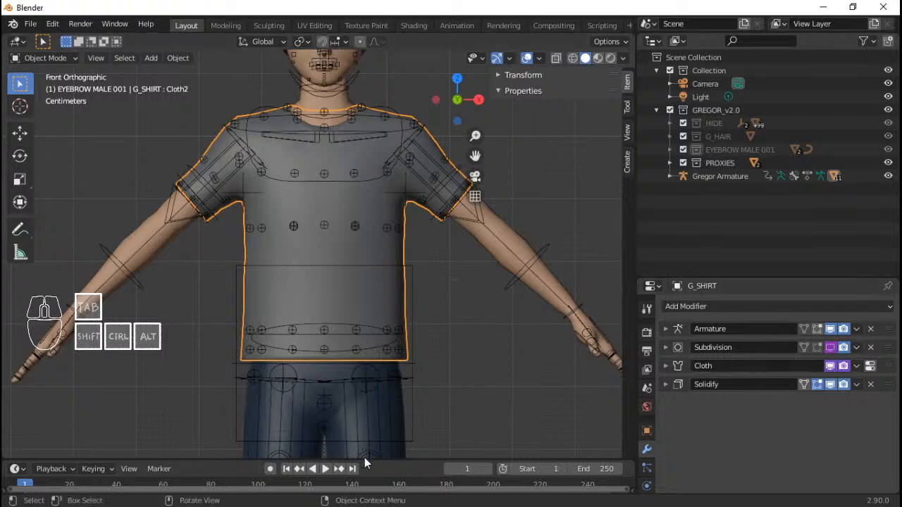
drag(367, 460, 368, 425)
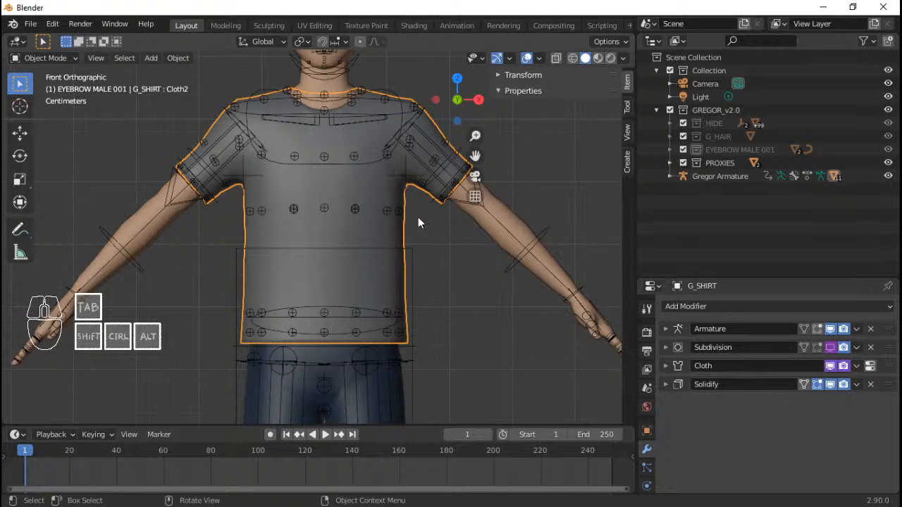
key(ctrl+s)
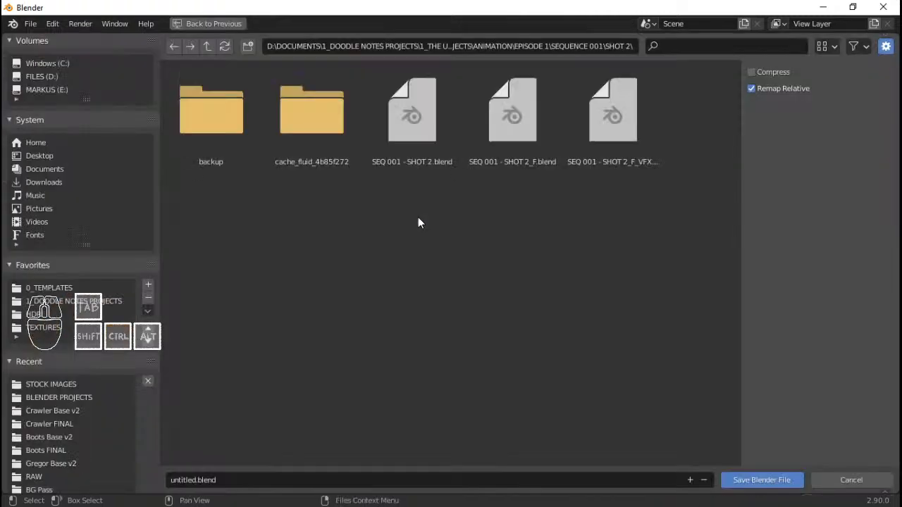
click(851, 481)
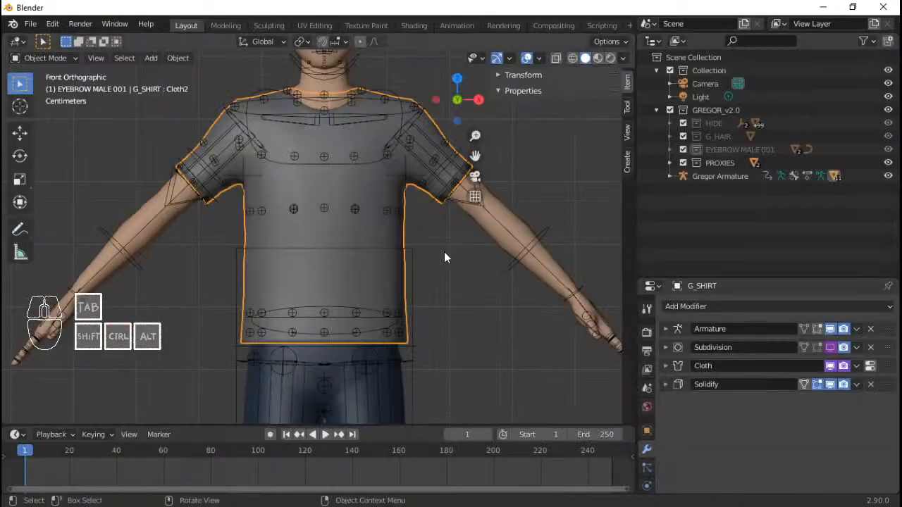
key(ctrl+s)
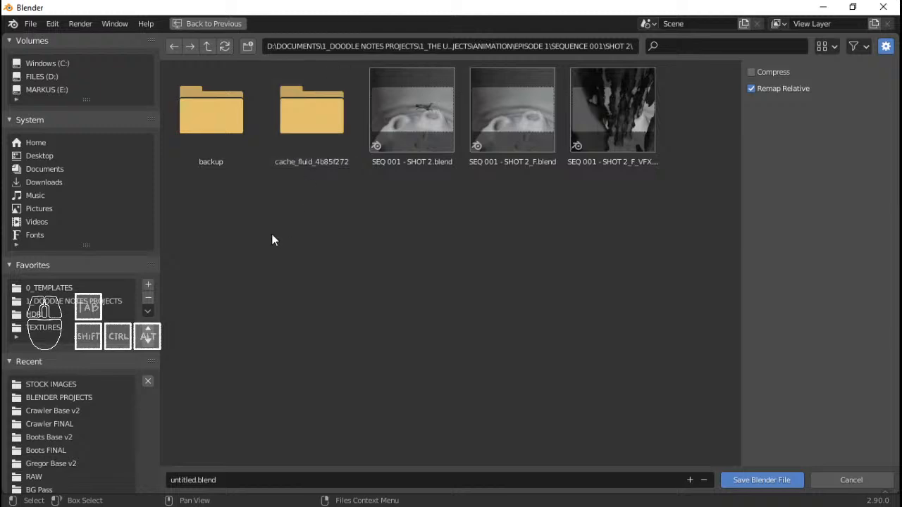
click(879, 480)
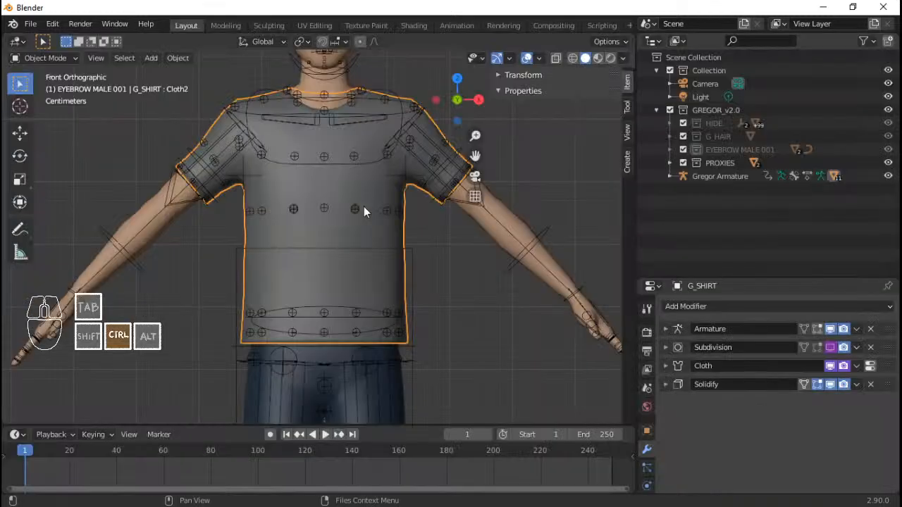
Step: Start saving the file, create a LIVESTREAM folder inside Documents, and open it as the destination
key(ctrl+s)
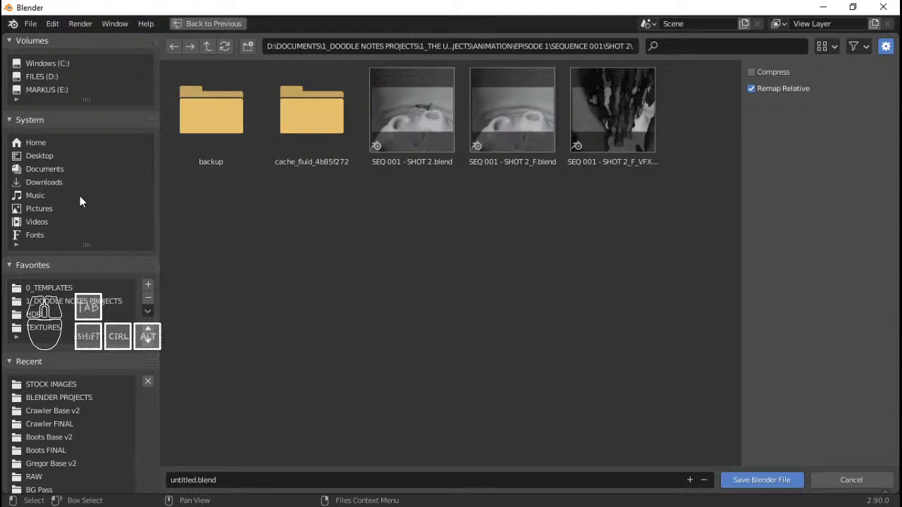
click(47, 171)
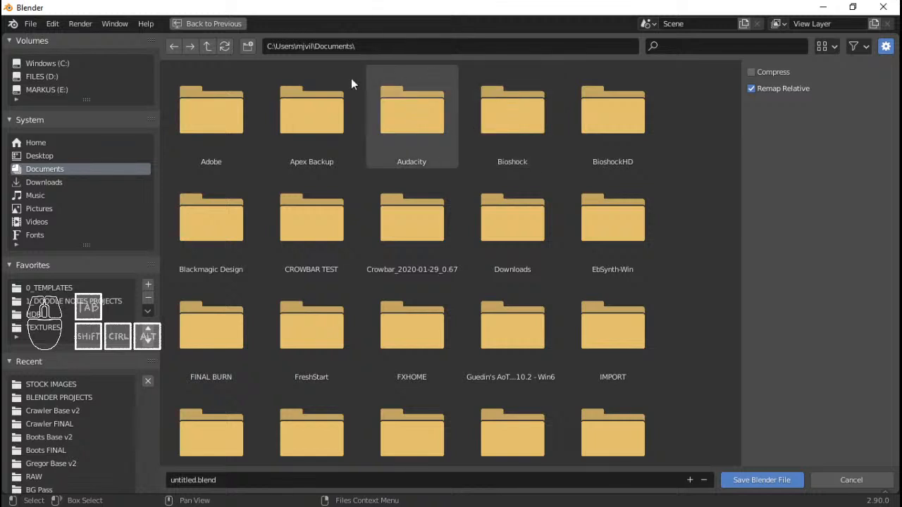
scroll(255, 56, down, 1)
click(247, 46)
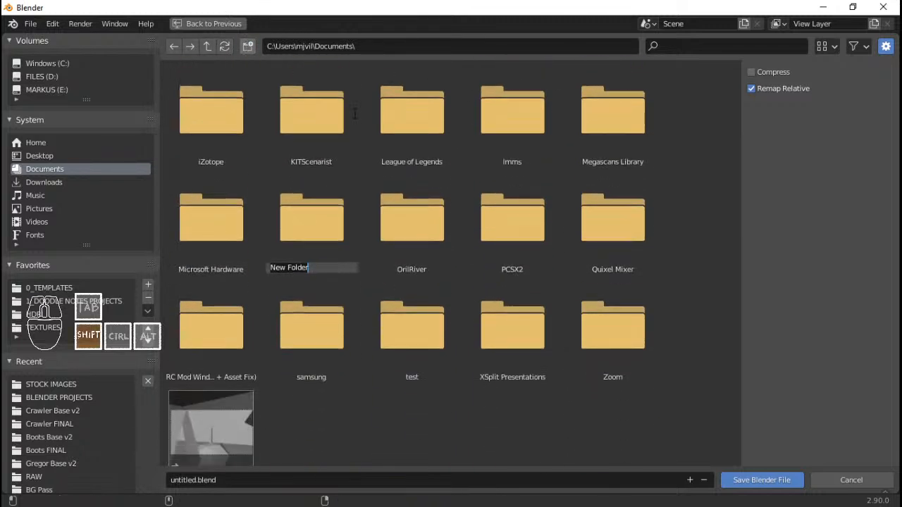
text(LiVESTREAM)
key(Return)
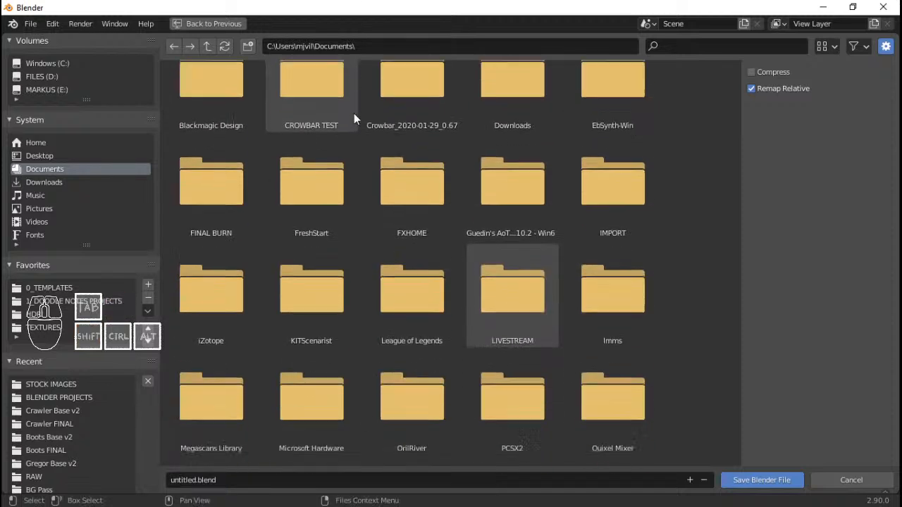
double_click(537, 185)
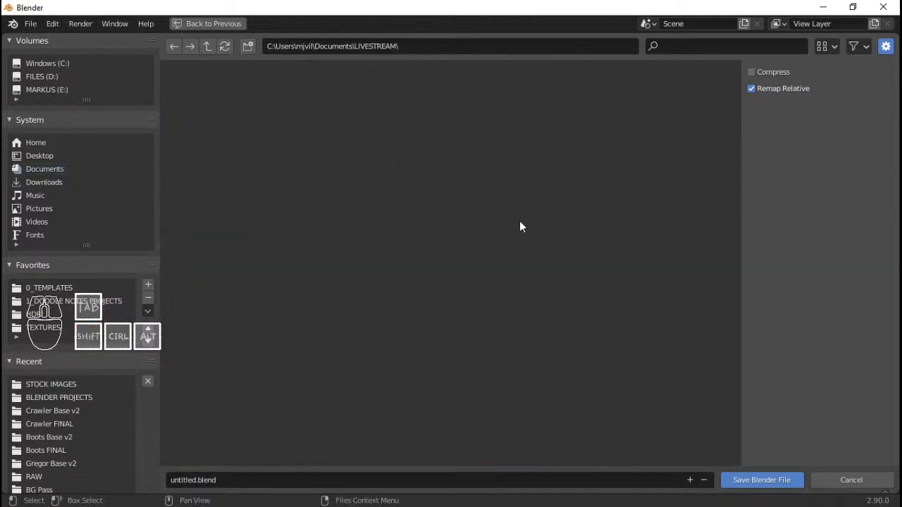
Step: Save the file as "Using TUP Assets.blend" in the LIVESTREAM folder
click(228, 479)
text(Using T)
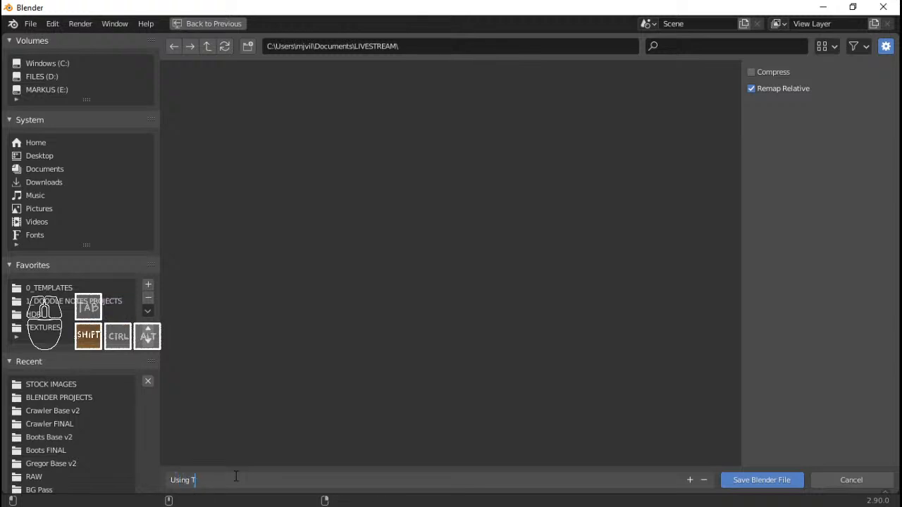
text(UP Assets)
key(Return)
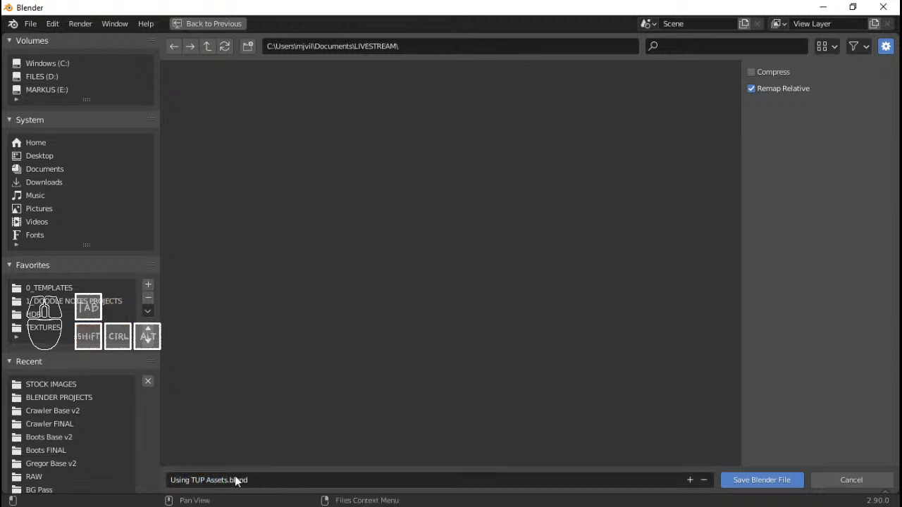
Step: Play the animation repeatedly from near the start to examine the shirt's cloth simulation
scroll(338, 169, up, 2)
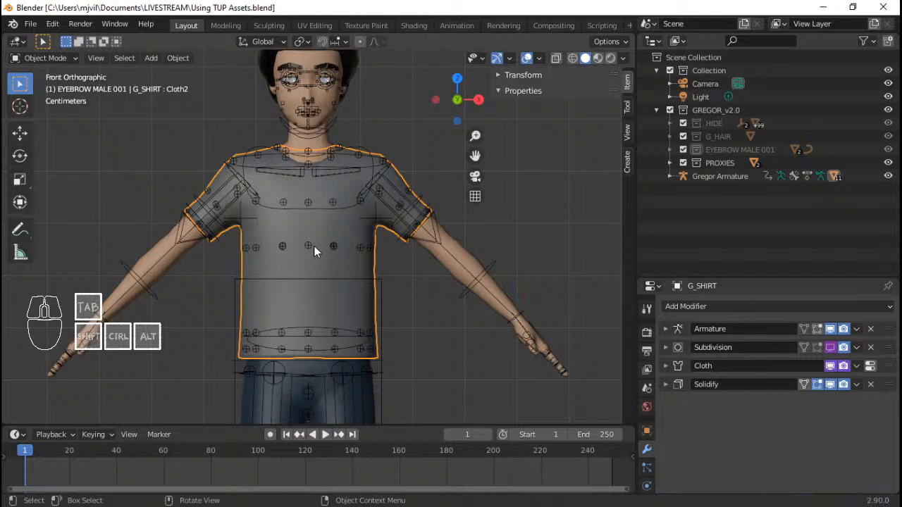
key(space)
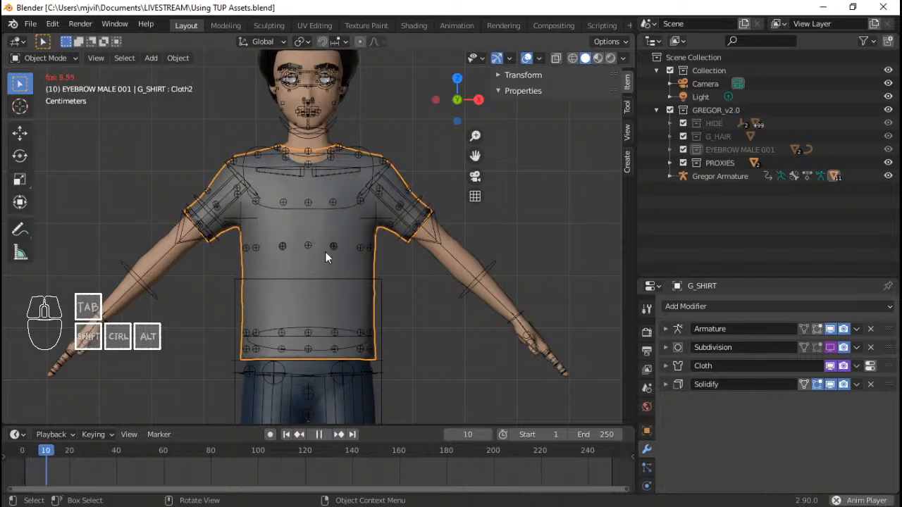
key(space)
key(space)
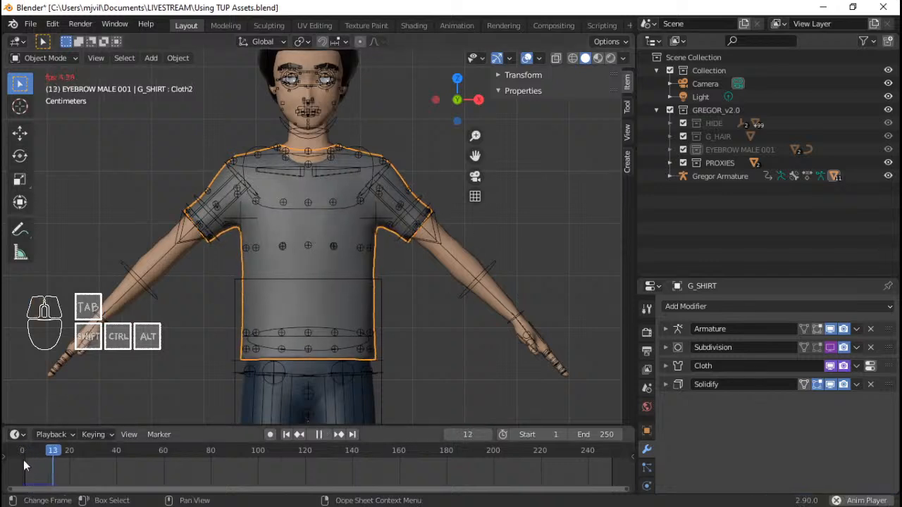
key(space)
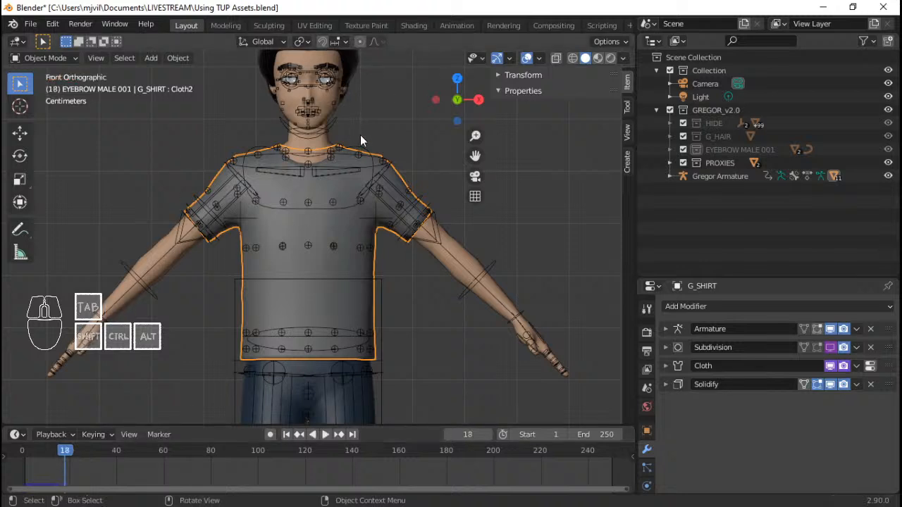
key(shift+ctrl+space)
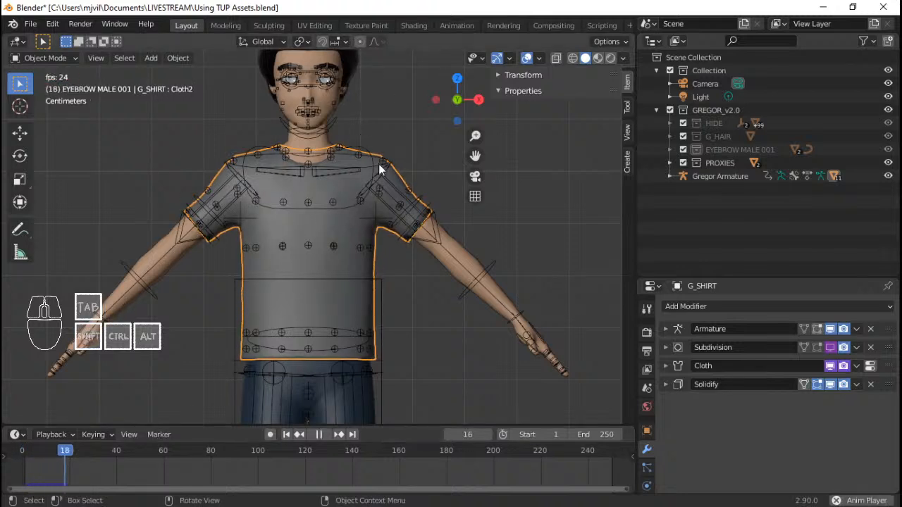
key(space)
drag(32, 474, 19, 452)
right_click(46, 463)
click(39, 458)
key(space)
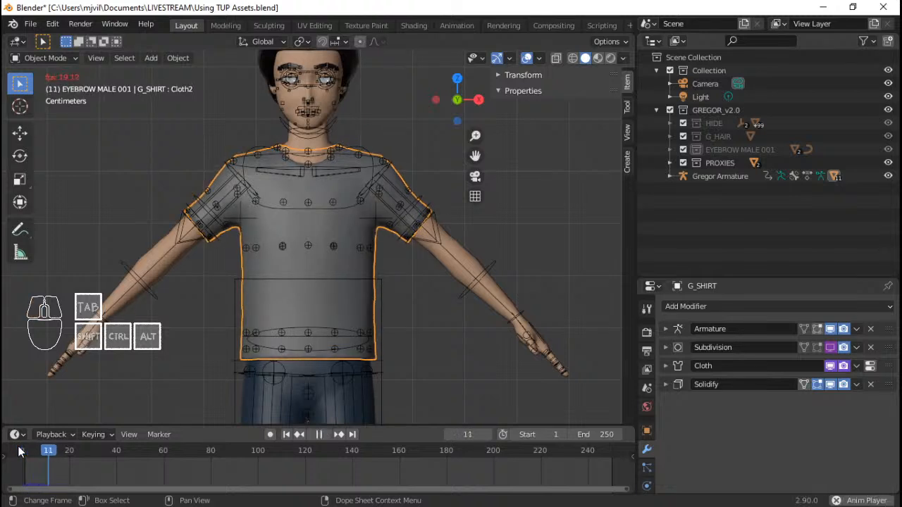
key(space)
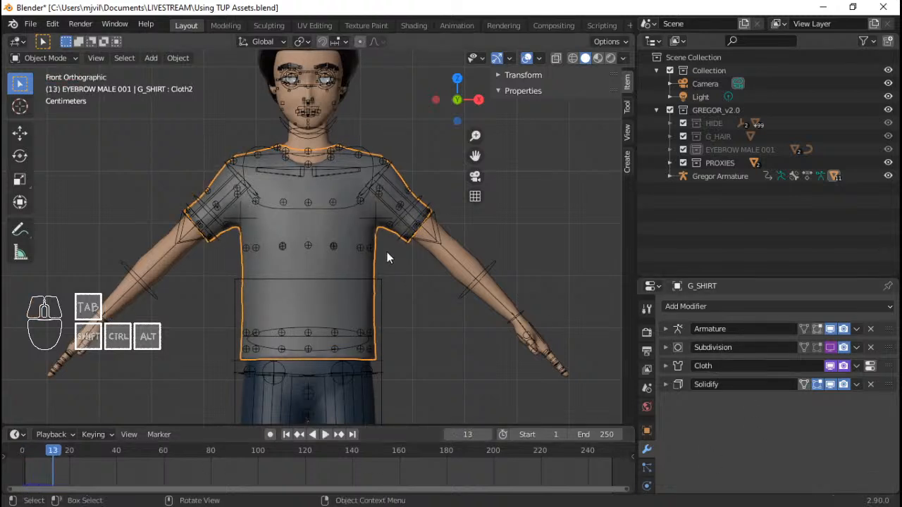
Step: Set Cloth Sim On to 0 and Cloth Crease On to 1 on the Gregor Armature, and inspect the clothing
scroll(387, 252, down, 2)
right_click(390, 217)
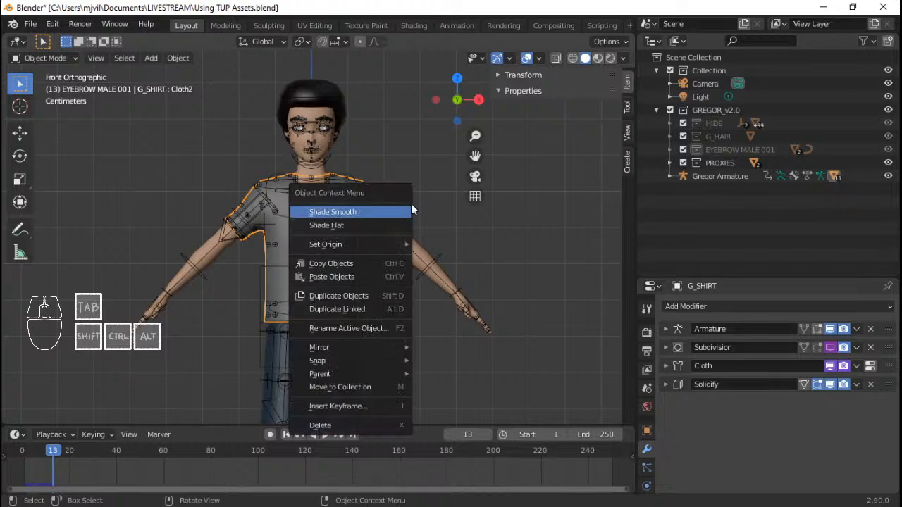
key(Escape)
click(384, 205)
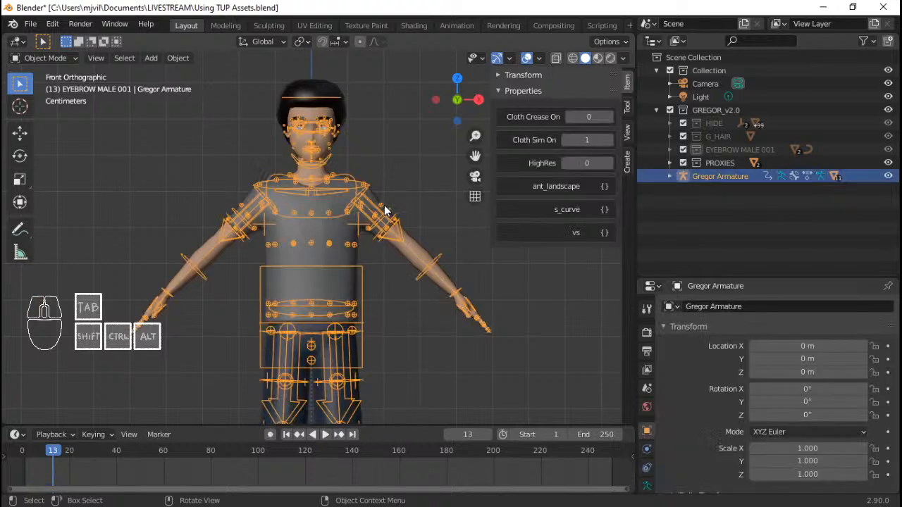
click(566, 138)
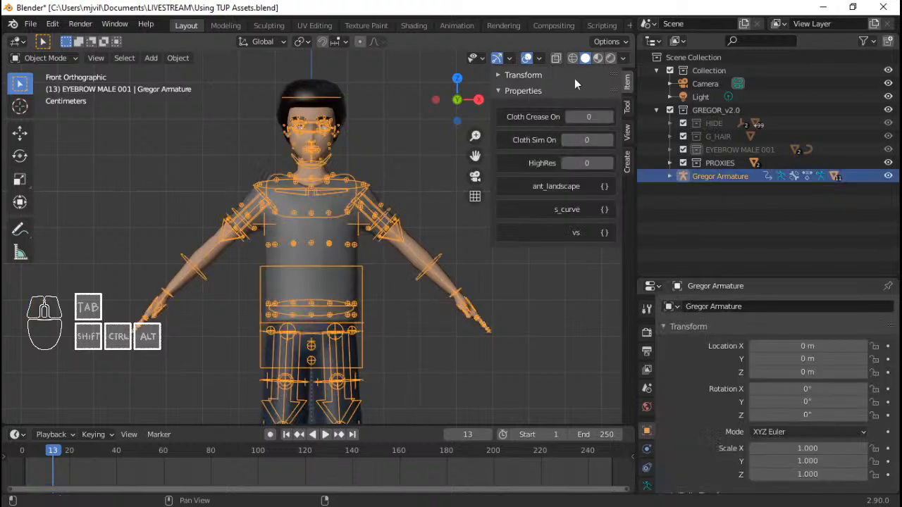
click(609, 117)
scroll(423, 187, up, 3)
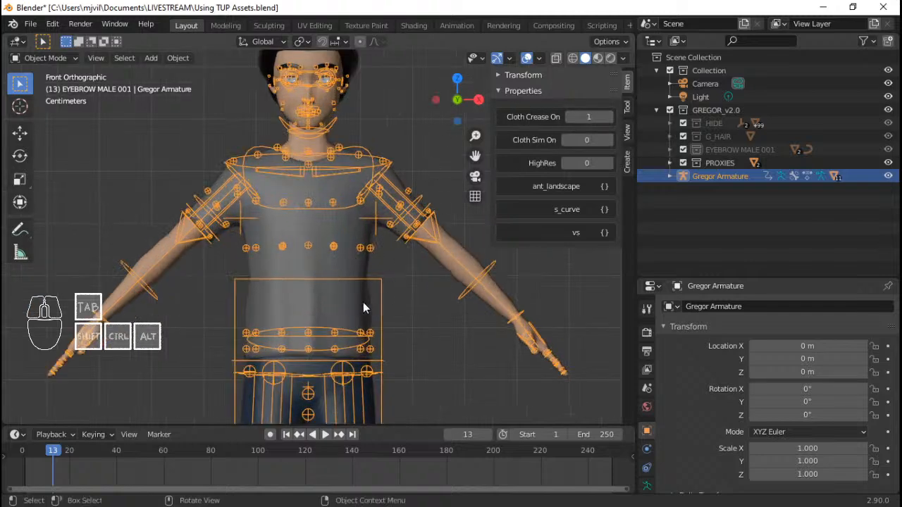
scroll(346, 211, down, 3)
scroll(346, 220, up, 1)
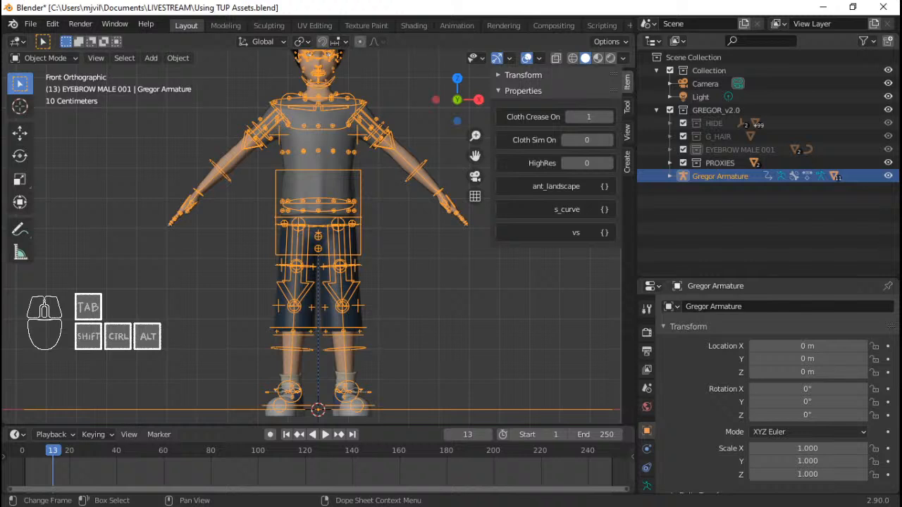
Step: Examine the full Gregor rig from the front and side in orthographic and perspective views
scroll(418, 159, down, 2)
shift+middle_drag(413, 171, 412, 197)
mouse_move(355, 272)
ctrl+middle_down()
mouse_move(354, 261)
mouse_move(366, 264)
ctrl+middle_up()
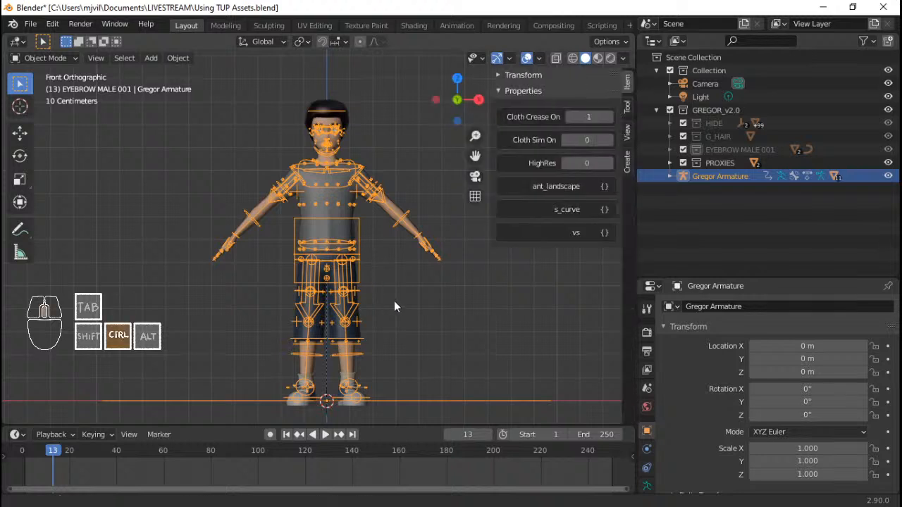
ctrl+middle_drag(393, 306, 393, 304)
shift+middle_drag(393, 303, 396, 292)
shift+middle_drag(399, 251, 277, 303)
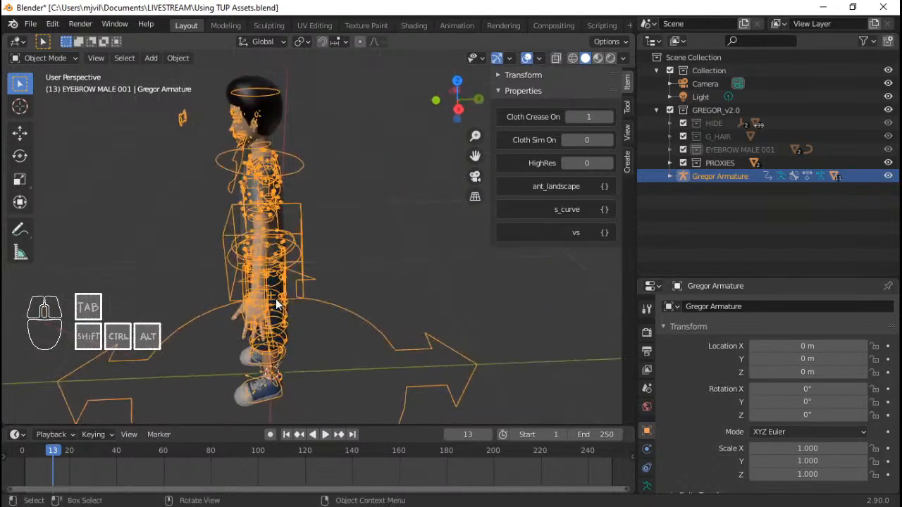
scroll(270, 262, up, 1)
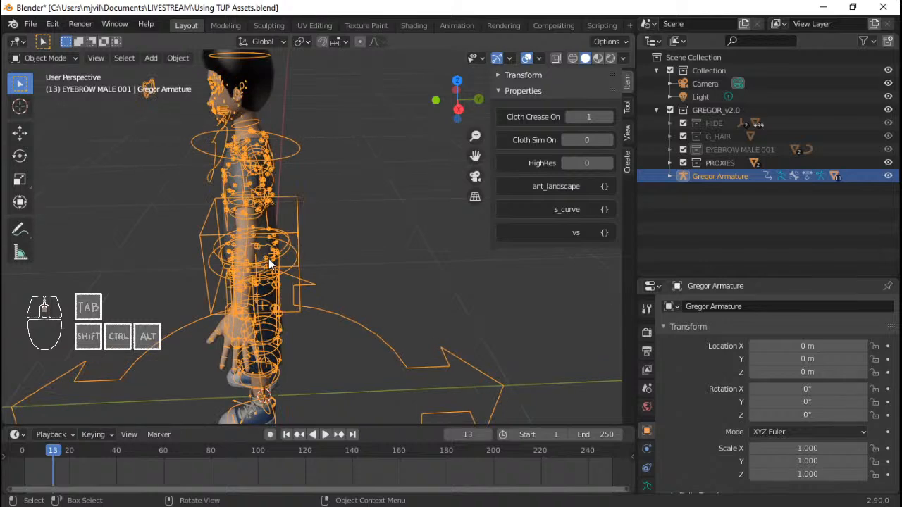
key(KP_3)
key(KP_1)
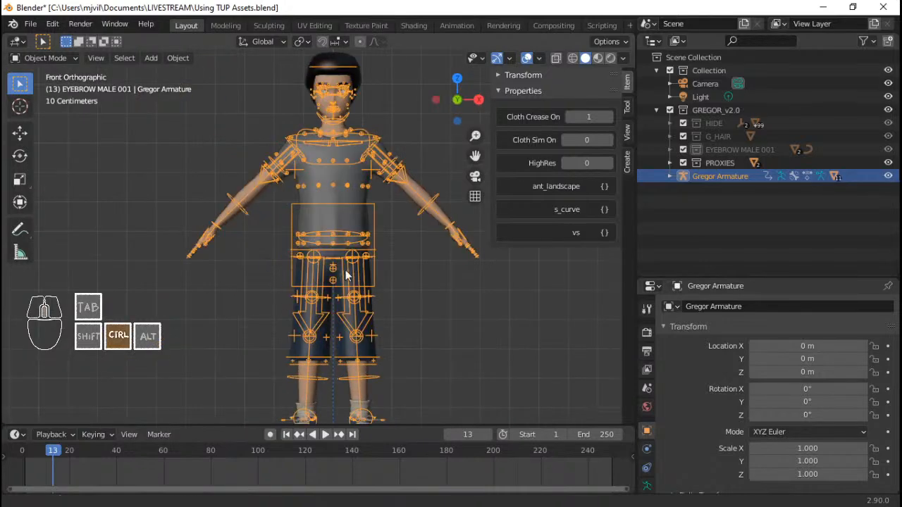
ctrl+middle_drag(346, 270, 374, 306)
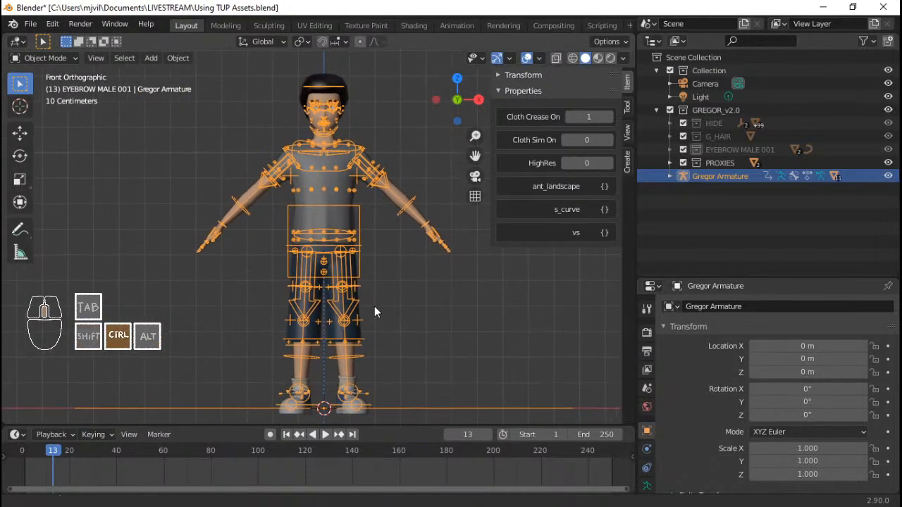
key(KP_5)
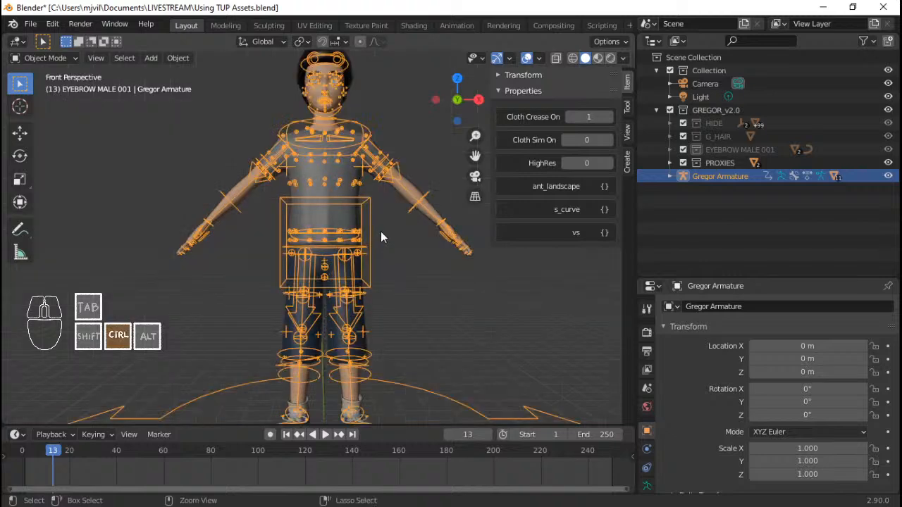
ctrl+middle_drag(381, 231, 385, 259)
key(KP_1)
ctrl+middle_drag(385, 259, 374, 226)
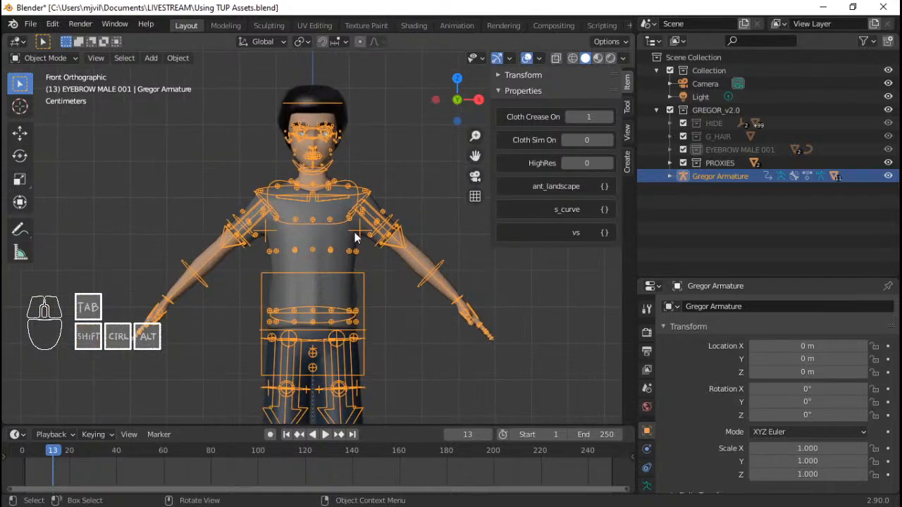
Step: Select the shirt, reselect the Gregor Armature, and inspect the rig controls around the head and shoulders up close
click(359, 190)
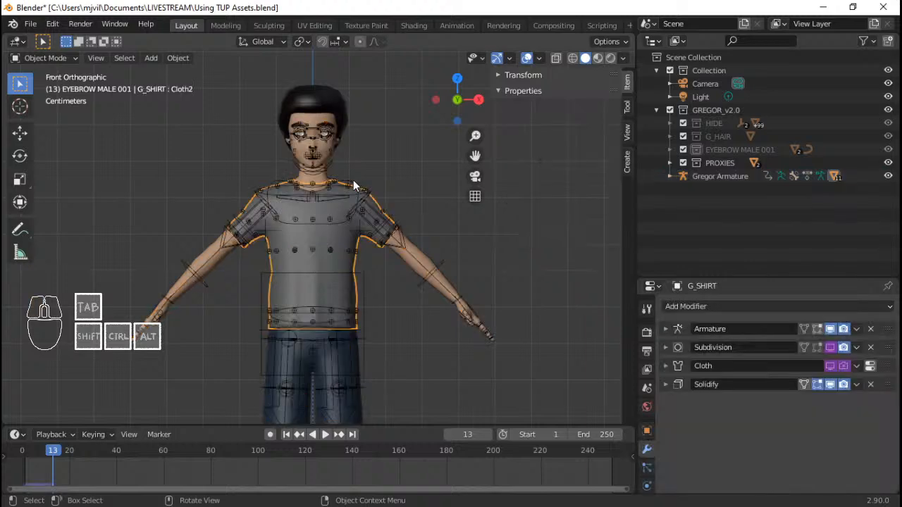
click(354, 180)
scroll(359, 186, up, 5)
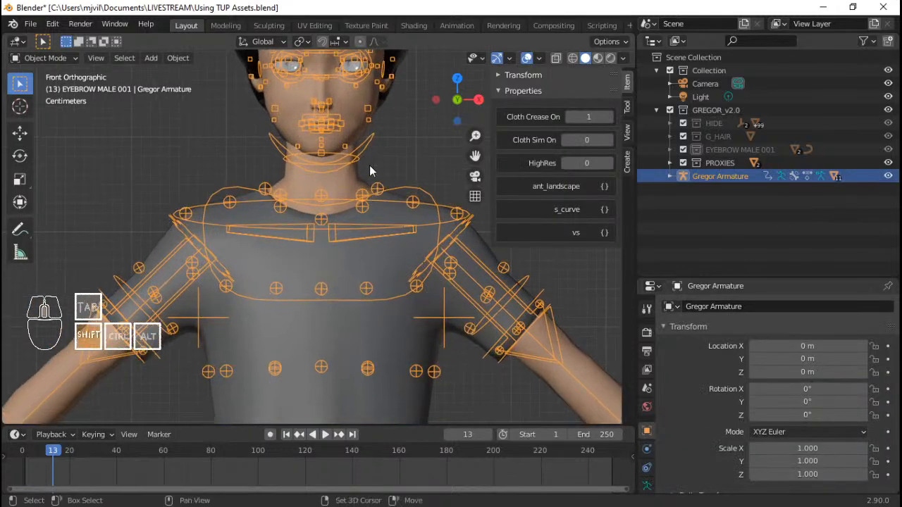
scroll(373, 205, down, 6)
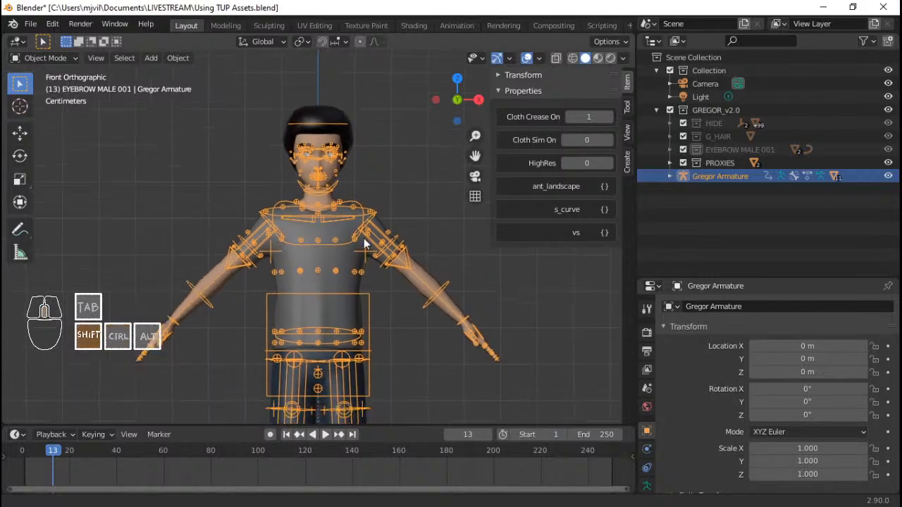
shift+middle_drag(364, 238, 369, 205)
scroll(369, 204, up, 2)
ctrl+middle_drag(379, 156, 380, 121)
shift+middle_drag(375, 161, 349, 239)
scroll(372, 246, down, 9)
scroll(376, 206, up, 2)
scroll(326, 176, down, 2)
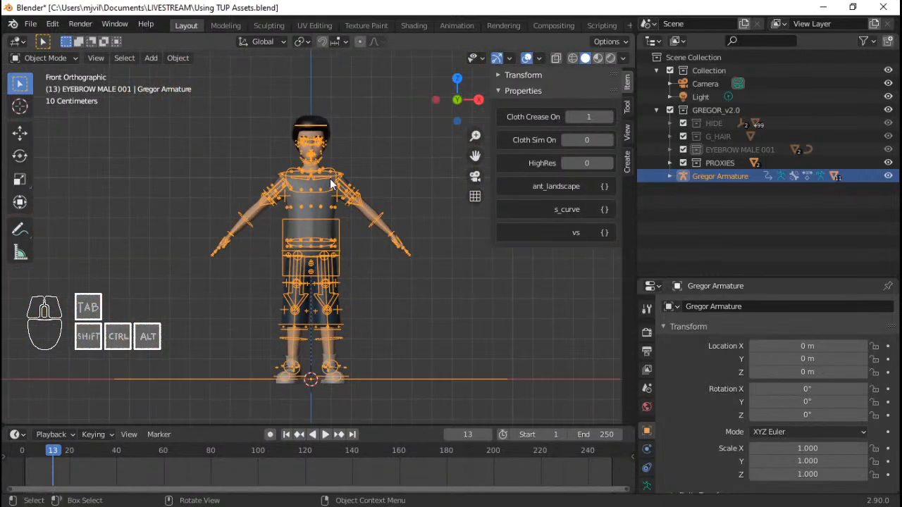
Step: Put the Gregor Armature into Pose Mode and show the character from the front
ctrl+middle_drag(364, 261, 485, 304)
click(474, 293)
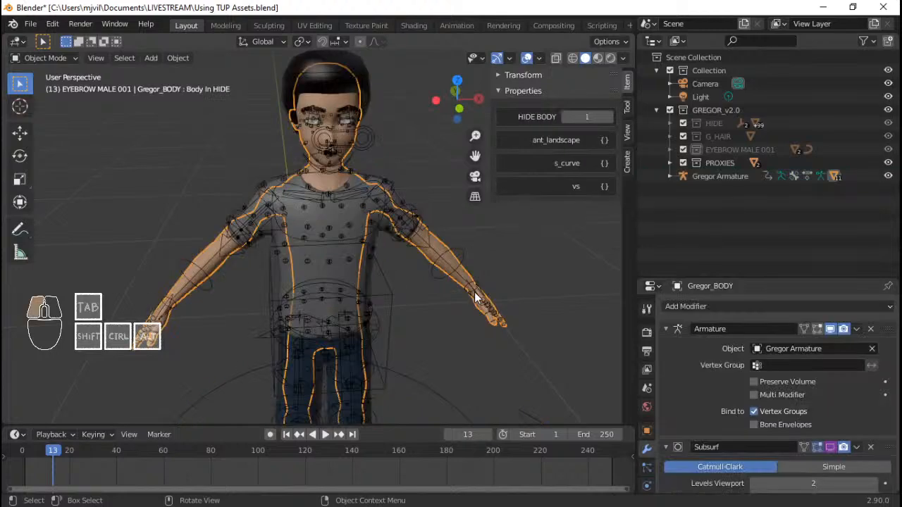
click(474, 293)
key(ctrl+Tab)
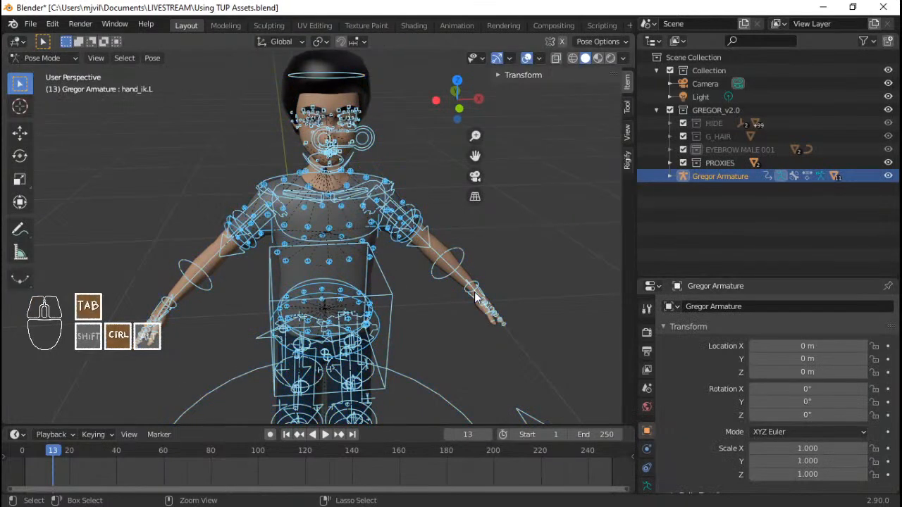
key(ctrl+Tab)
key(ctrl+Tab)
key(KP_1)
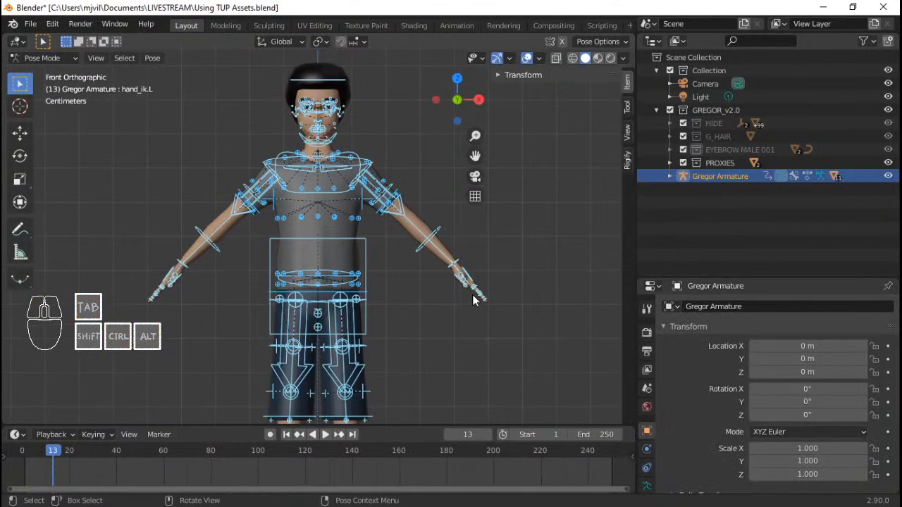
key(ctrl+Tab)
click(50, 60)
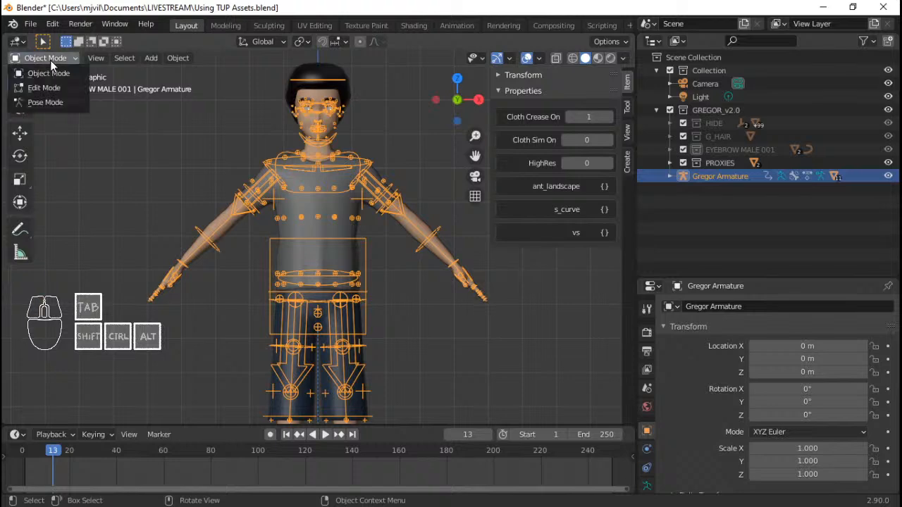
click(60, 101)
scroll(379, 274, up, 1)
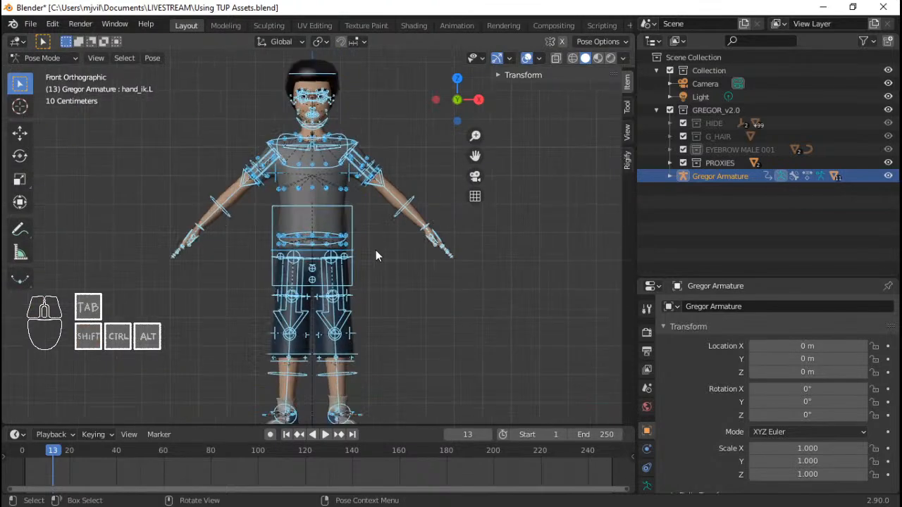
Step: Try to move the left hand's IK control, hand_ik.L
click(430, 227)
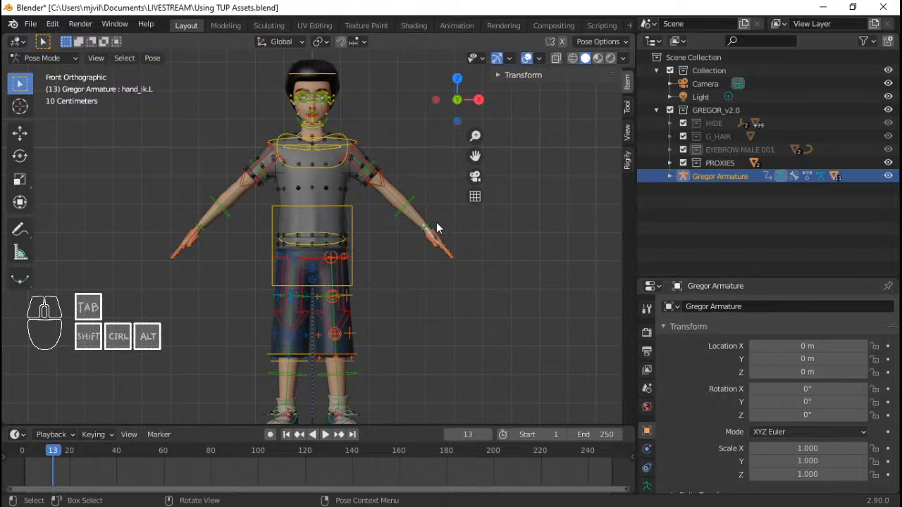
key(g)
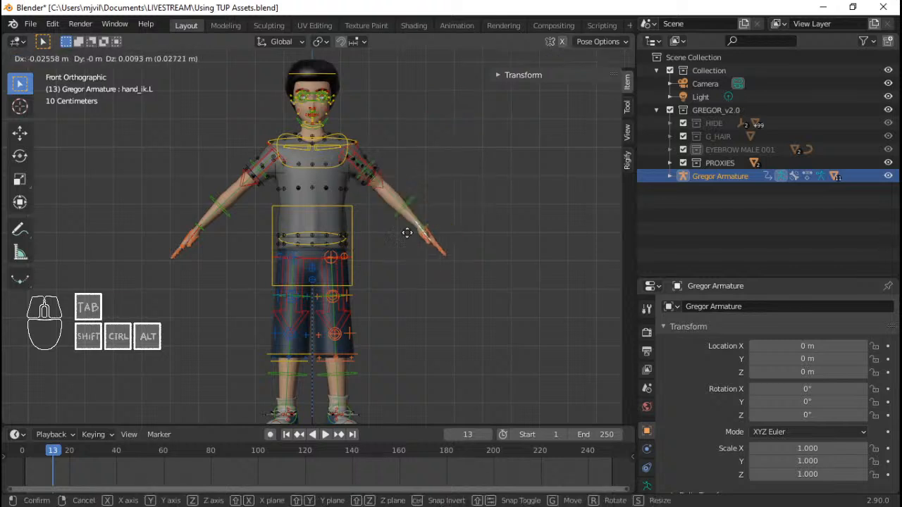
click(416, 237)
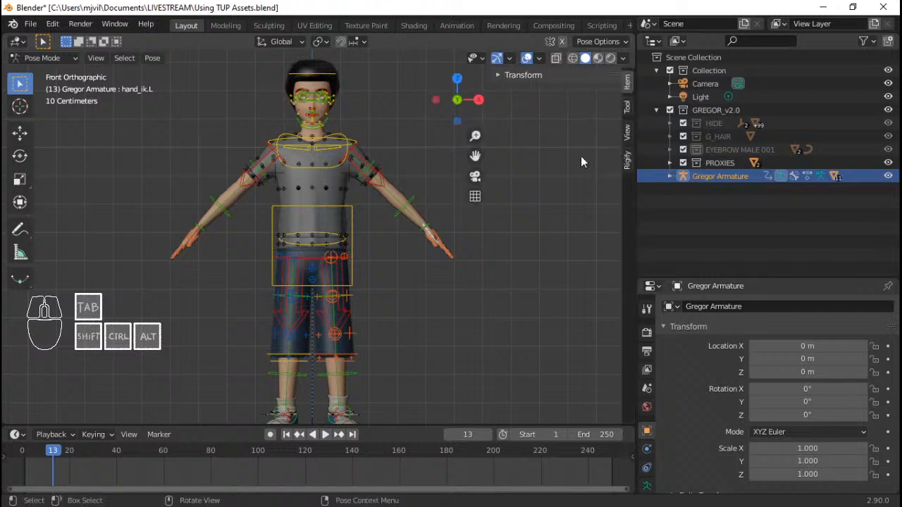
Step: Check the sidebar's Tool, View, Rigify and Item sections for rig settings of the left hand control
click(629, 107)
click(630, 134)
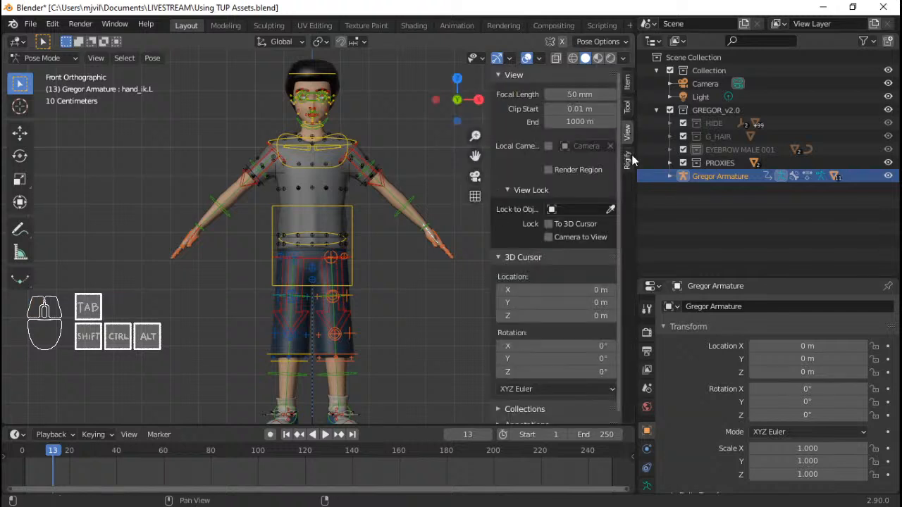
click(631, 158)
click(628, 132)
click(627, 107)
click(627, 82)
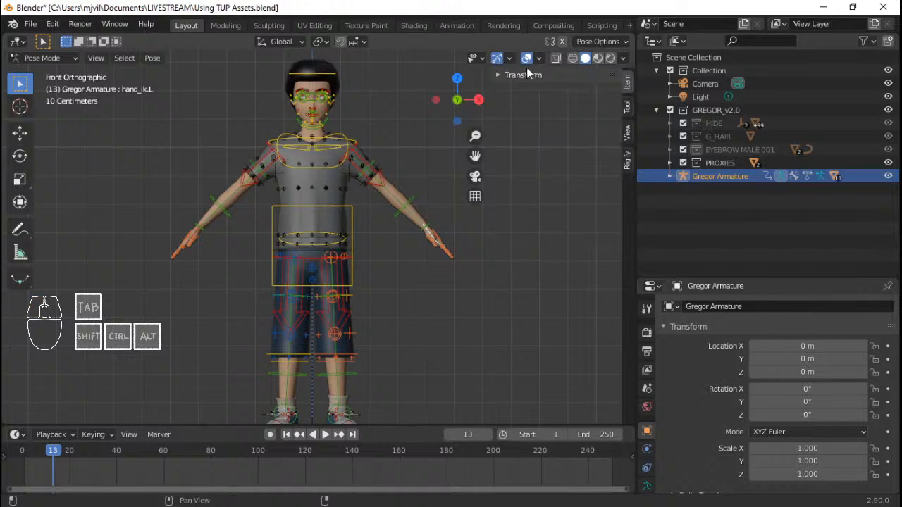
click(521, 75)
click(522, 75)
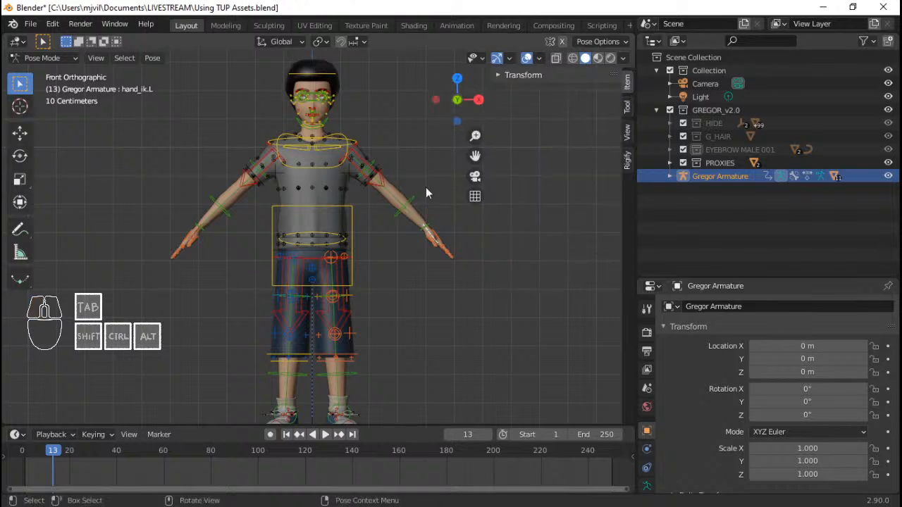
Step: Check the torso control's custom properties and return the Gregor Armature to Object Mode
click(346, 207)
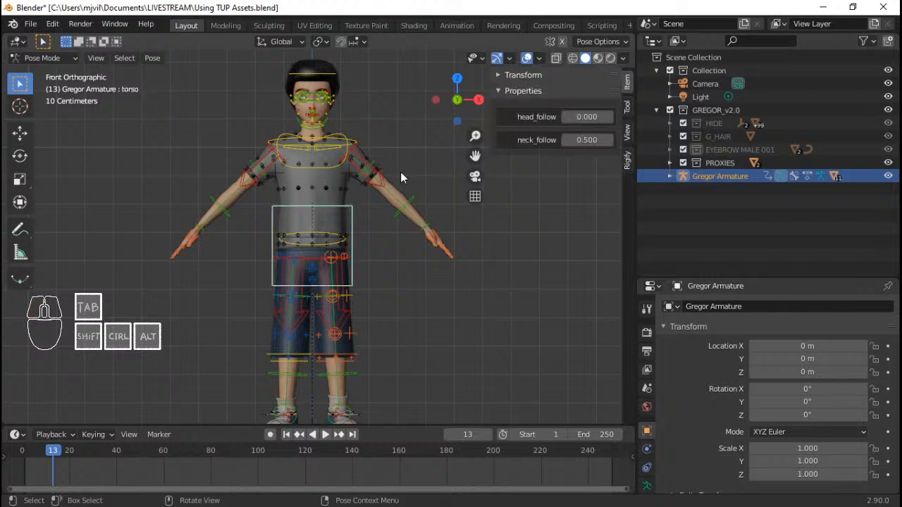
key(ctrl+Tab)
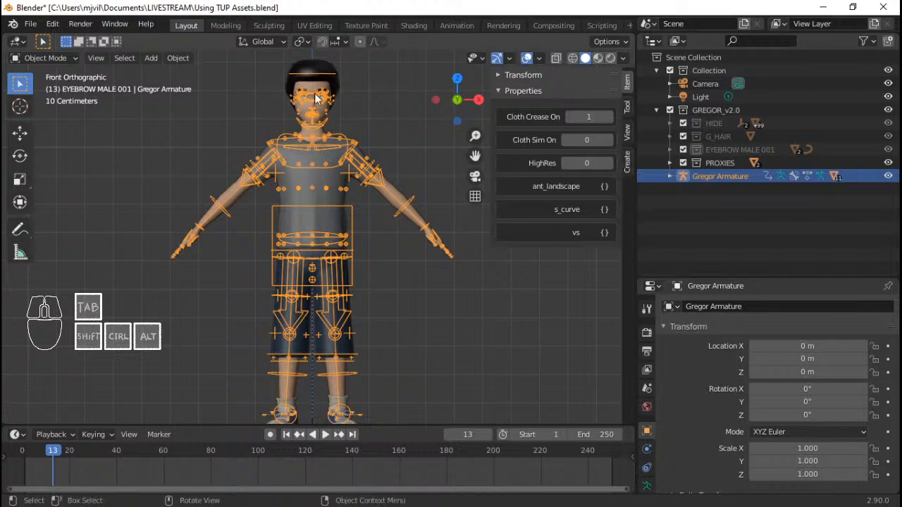
shift+middle_drag(342, 298, 346, 261)
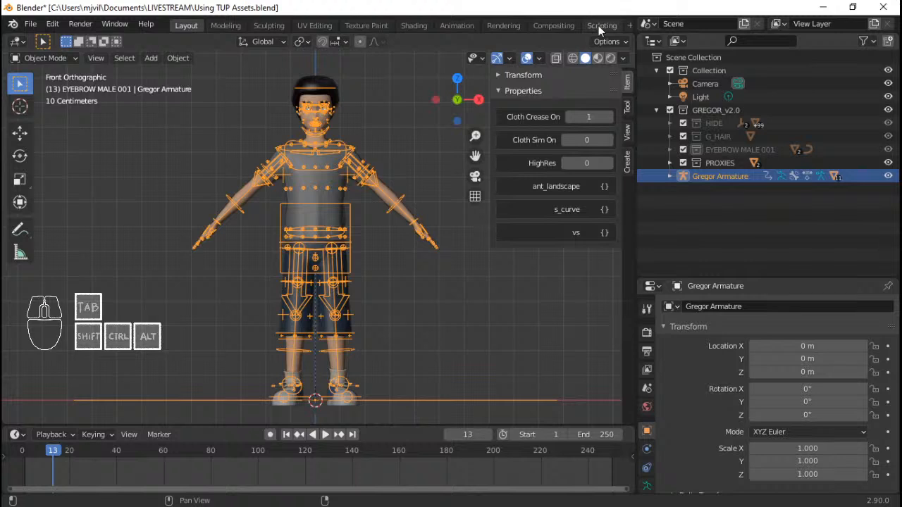
Step: View the Scripting workspace's text editor and return to the Layout workspace
scroll(598, 25, down, 1)
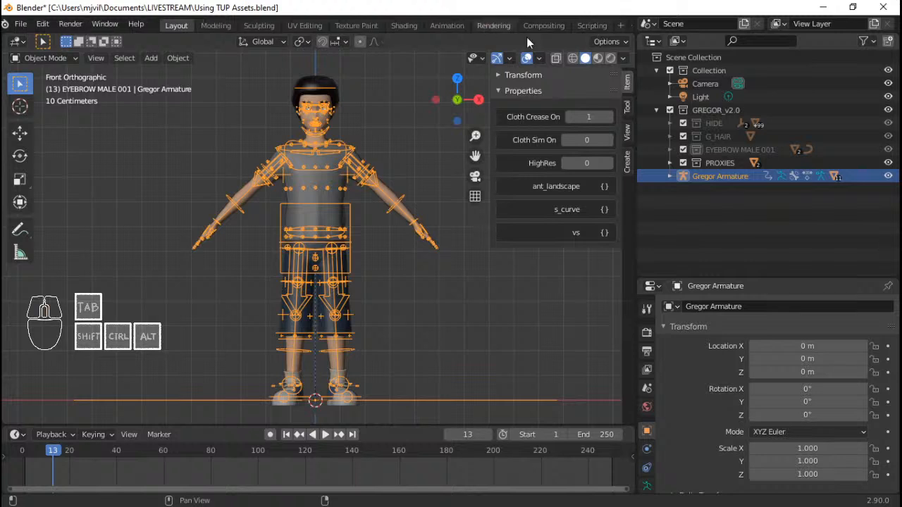
click(591, 27)
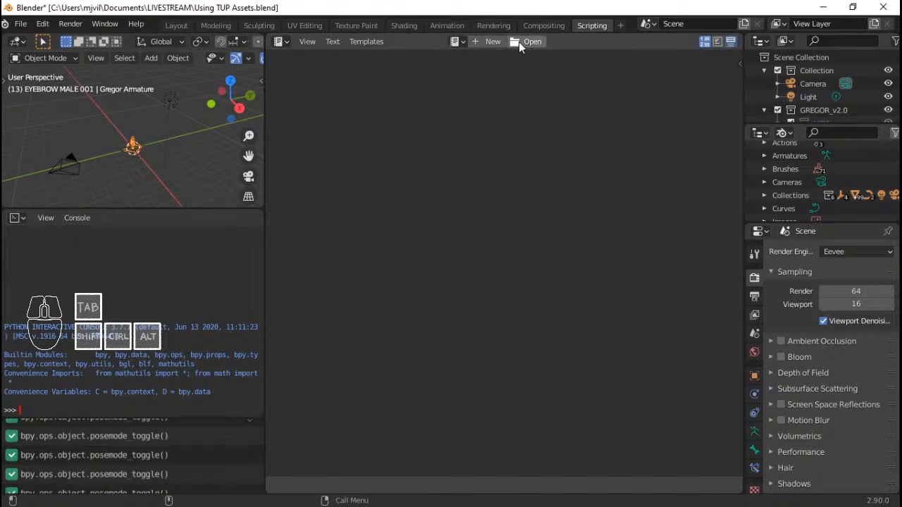
click(176, 26)
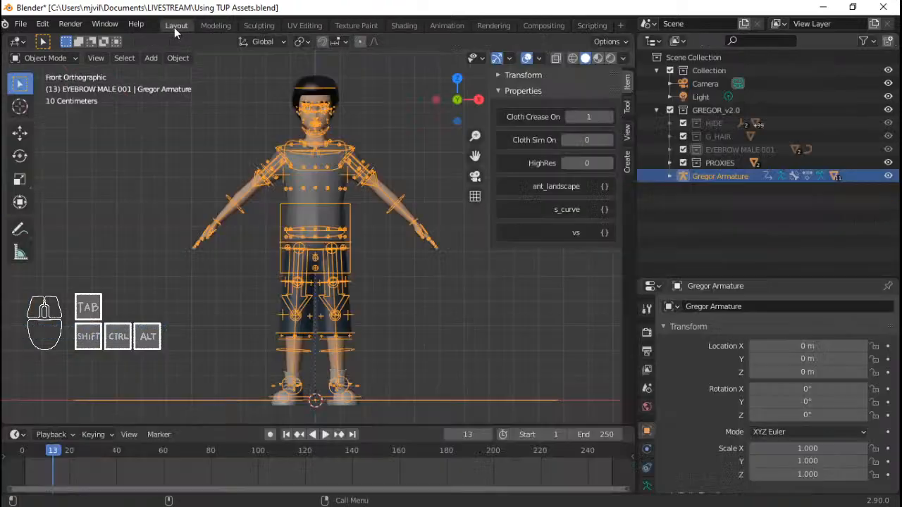
Step: Append the text GregorRig_rig_ui.py from Gregor_FINAL_v2.blend in the Gregor Base v2 folder
click(20, 23)
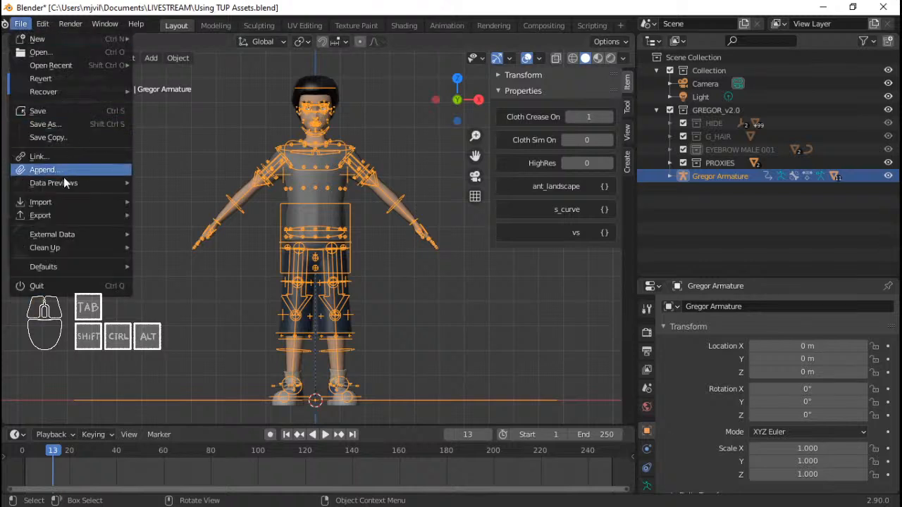
mouse_move(64, 182)
click(64, 169)
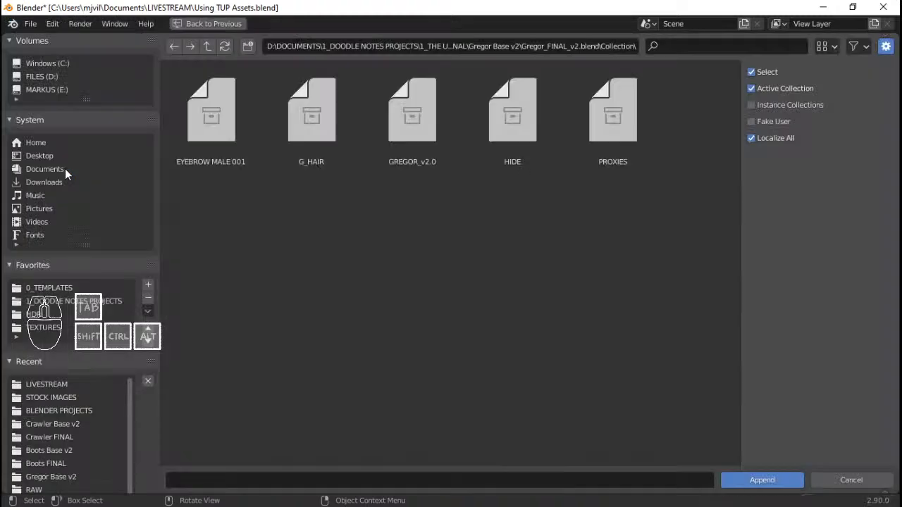
click(206, 46)
click(202, 46)
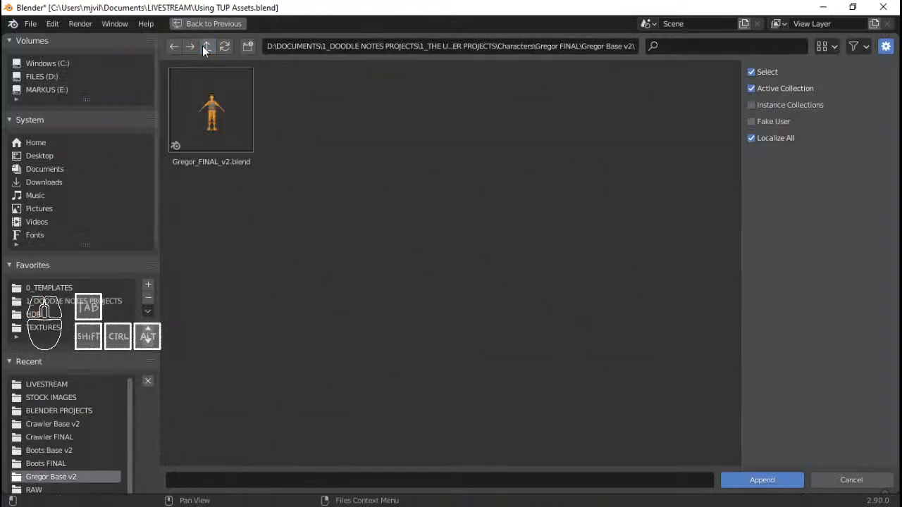
double_click(210, 116)
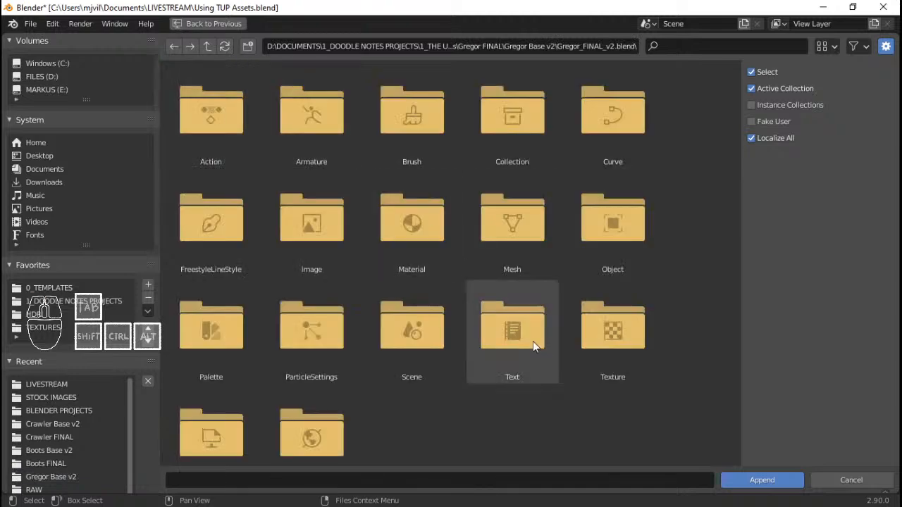
click(207, 47)
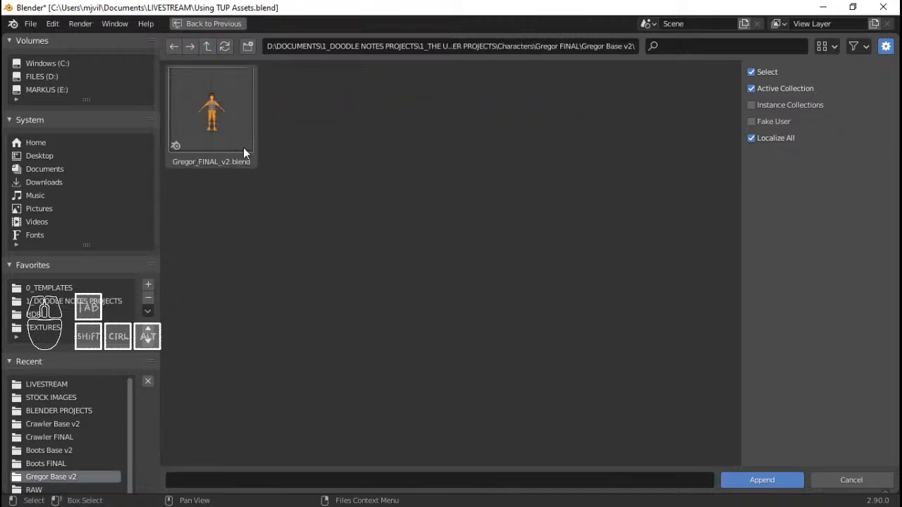
double_click(244, 150)
double_click(511, 339)
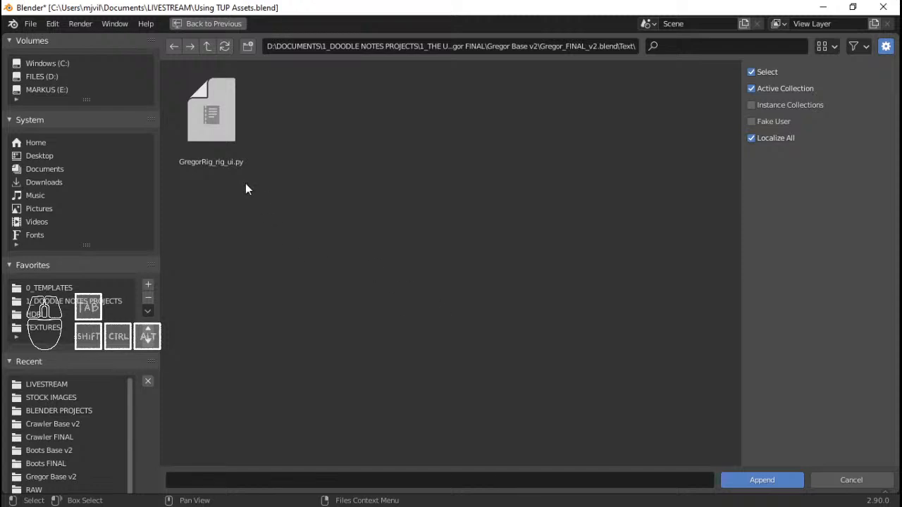
click(203, 132)
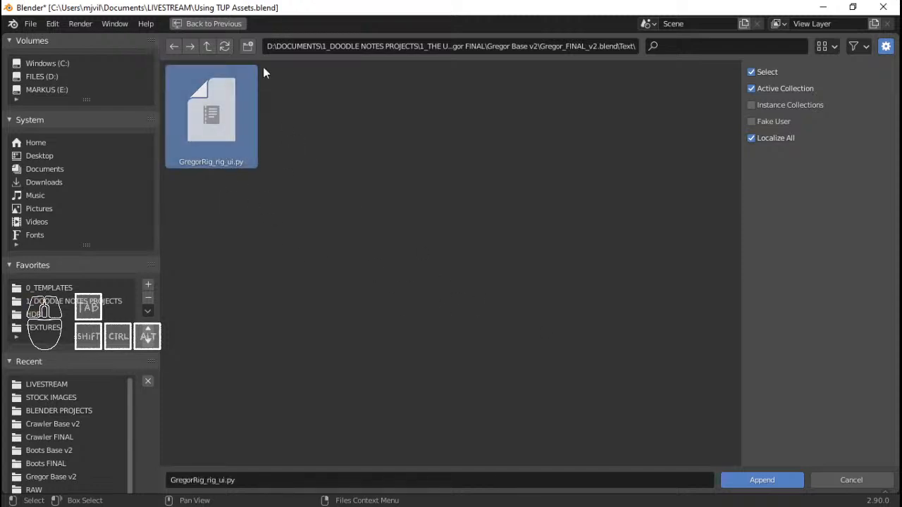
click(767, 482)
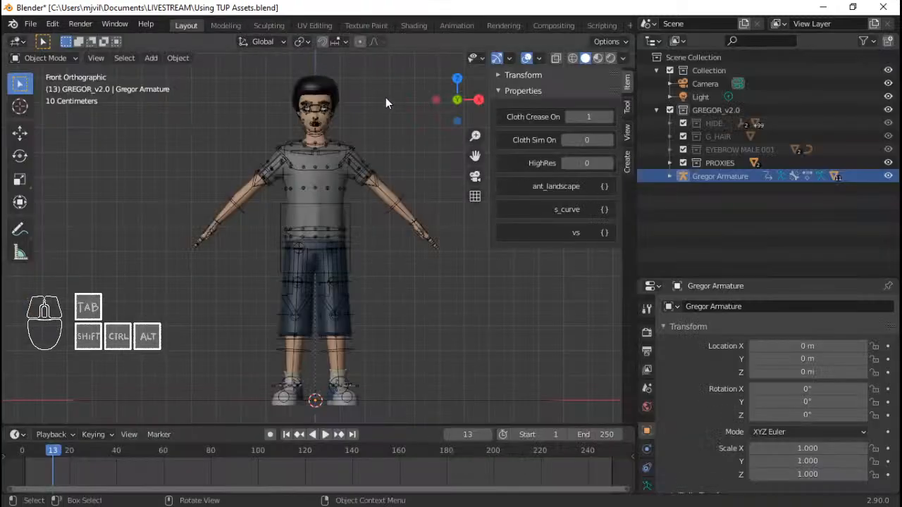
Step: Load GregorRig_rig_ui.py in the Scripting workspace's text editor, run the script and return to the Layout workspace
click(603, 25)
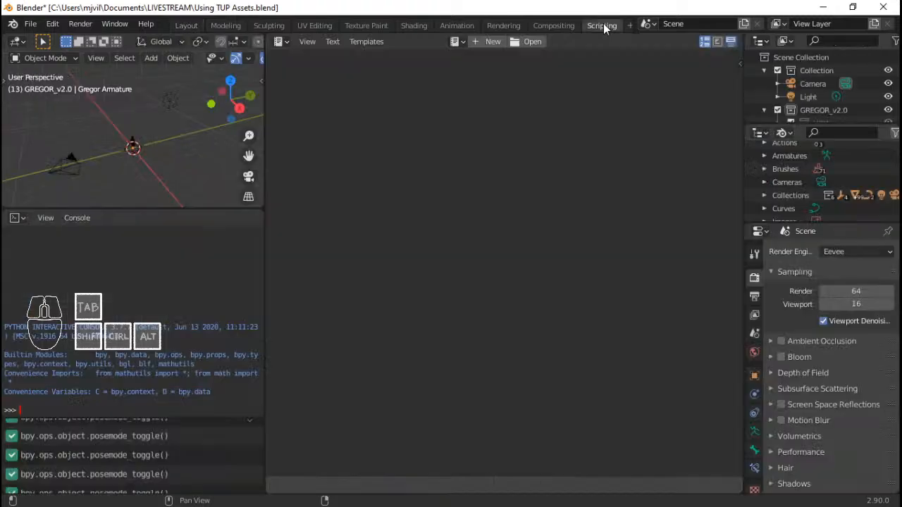
click(456, 41)
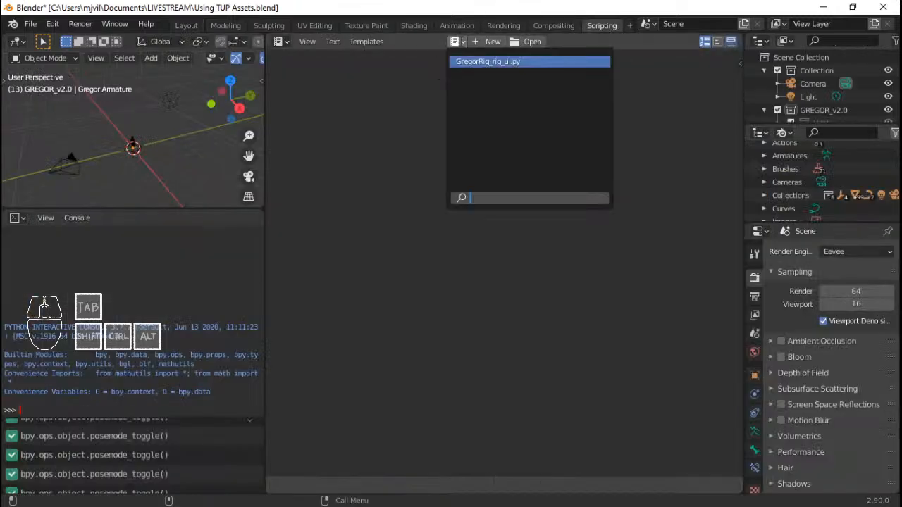
click(486, 62)
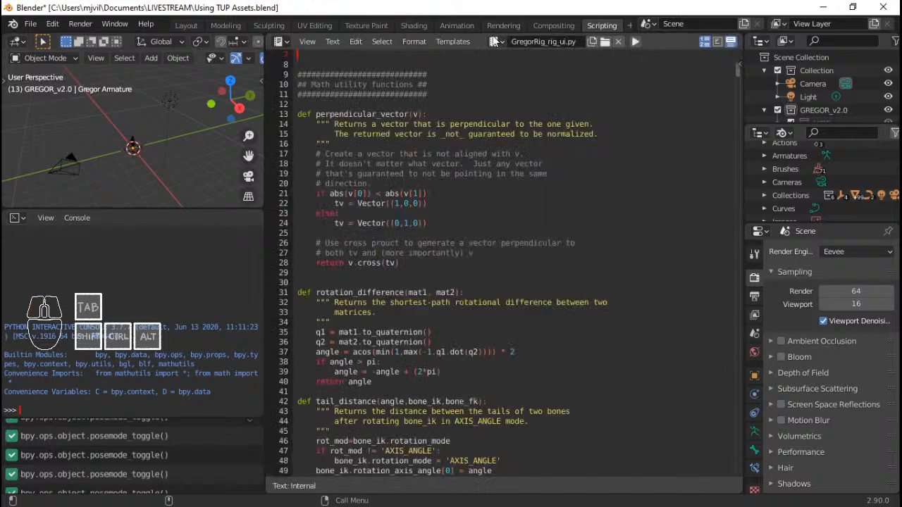
click(638, 45)
click(186, 25)
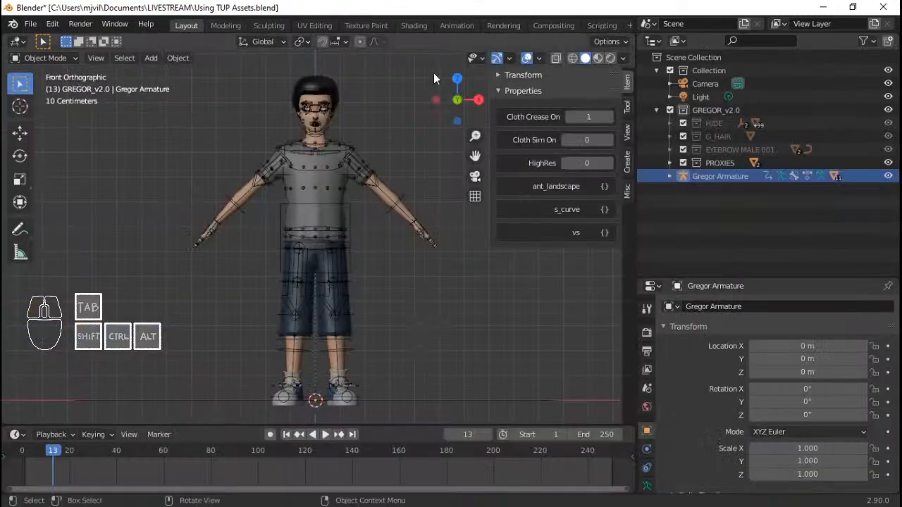
Step: Hide the Face, Face (Primary), Face (Secondary), Torso and Fingers rig layers of the Gregor Armature
click(627, 191)
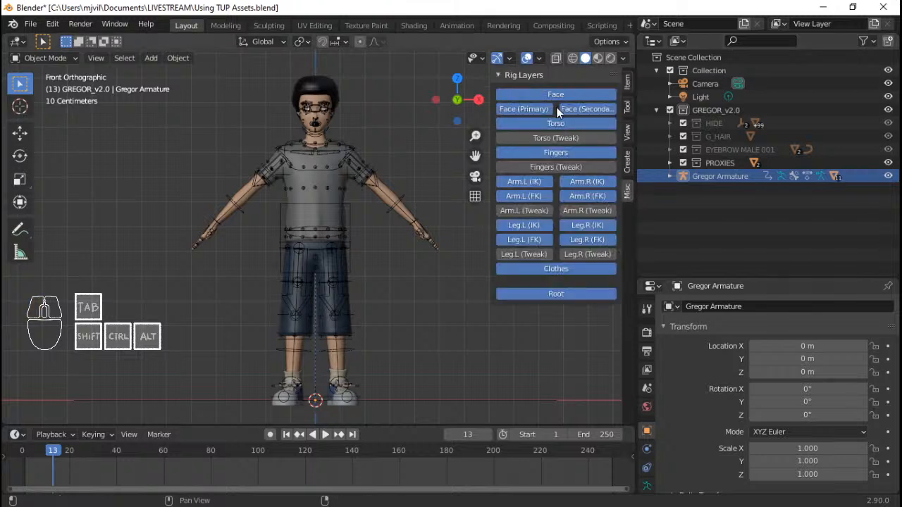
drag(541, 96, 572, 113)
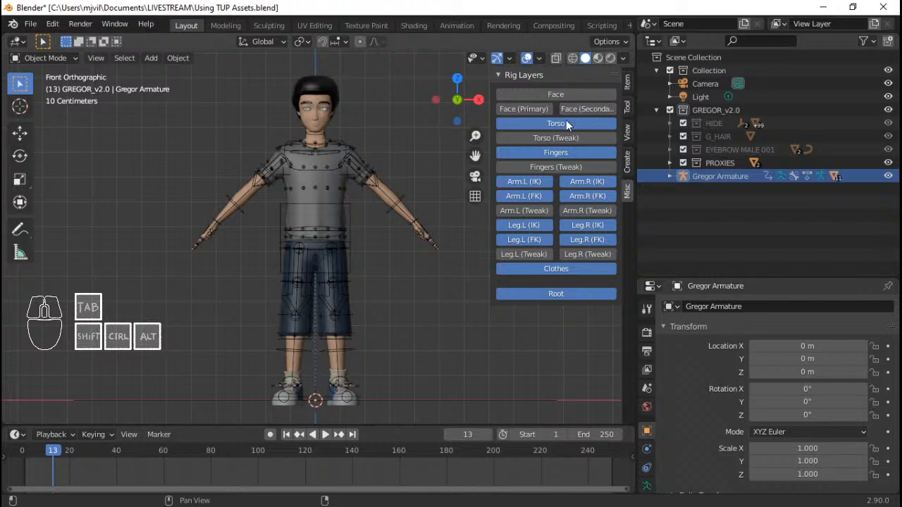
click(566, 121)
click(552, 151)
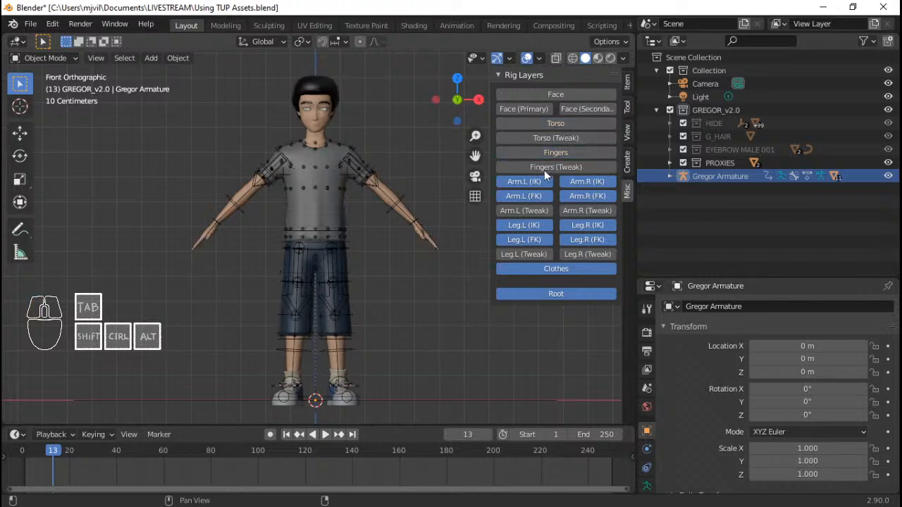
Step: Hide the FK rig layers of both arms, keeping their IK layers shown, and turn off Leg.L (IK)
click(540, 182)
click(564, 185)
click(541, 209)
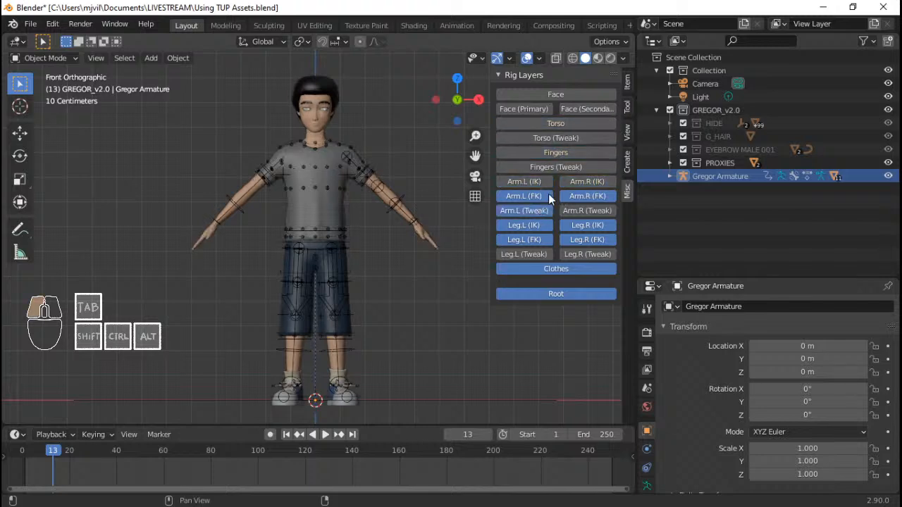
click(541, 209)
click(536, 220)
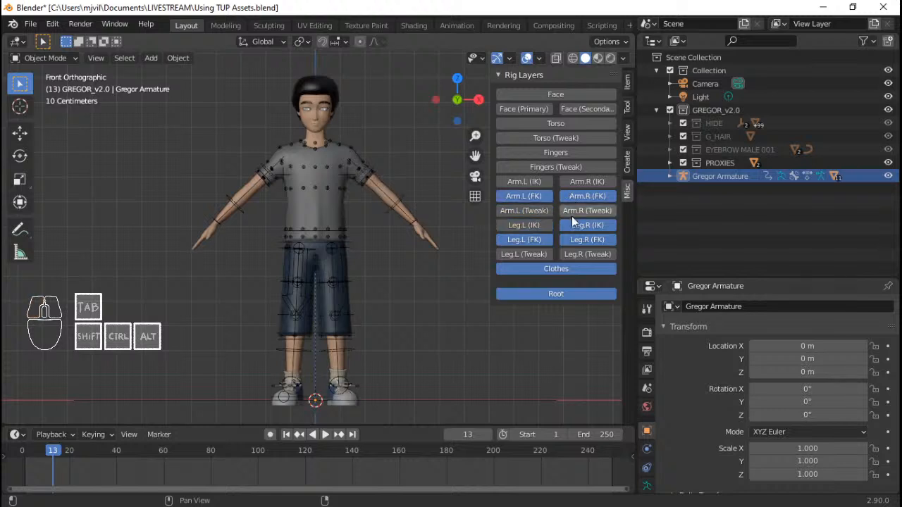
click(585, 197)
click(585, 198)
click(541, 183)
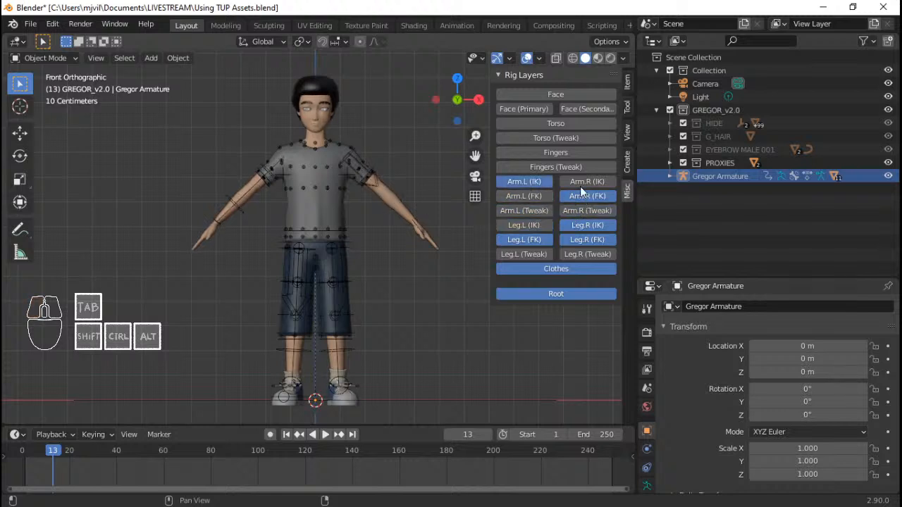
click(580, 186)
click(587, 193)
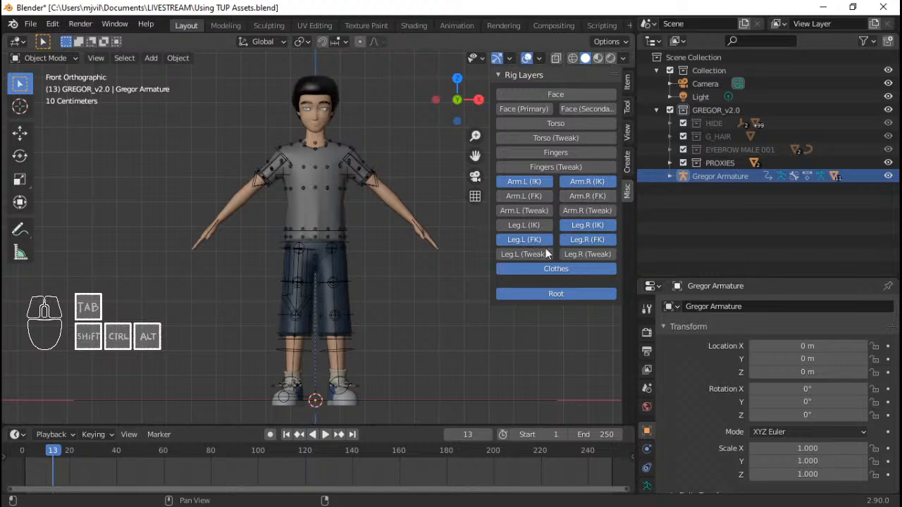
Step: Hide the Leg.L (FK) and Leg.R (FK) rig layers and turn Leg.L (IK) back on
click(525, 239)
click(527, 227)
click(584, 241)
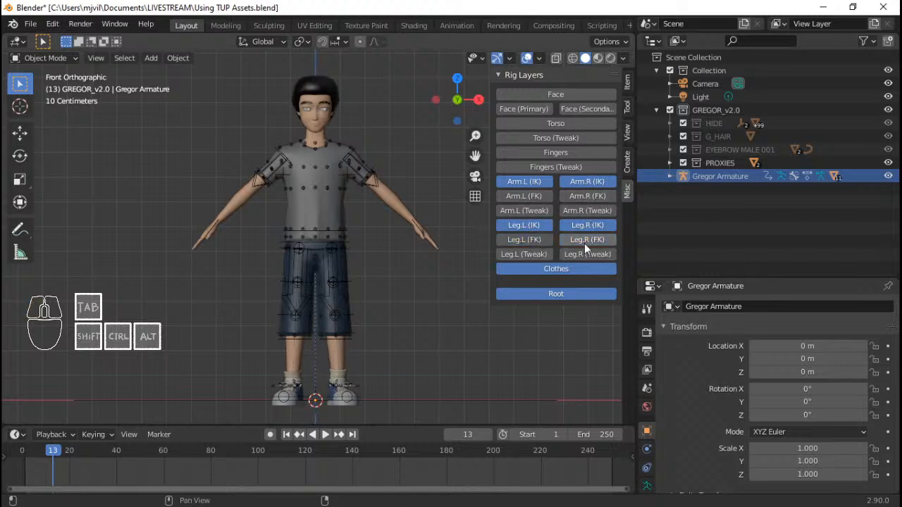
Step: Hide the Clothes and Root rig layers and save the file
click(551, 267)
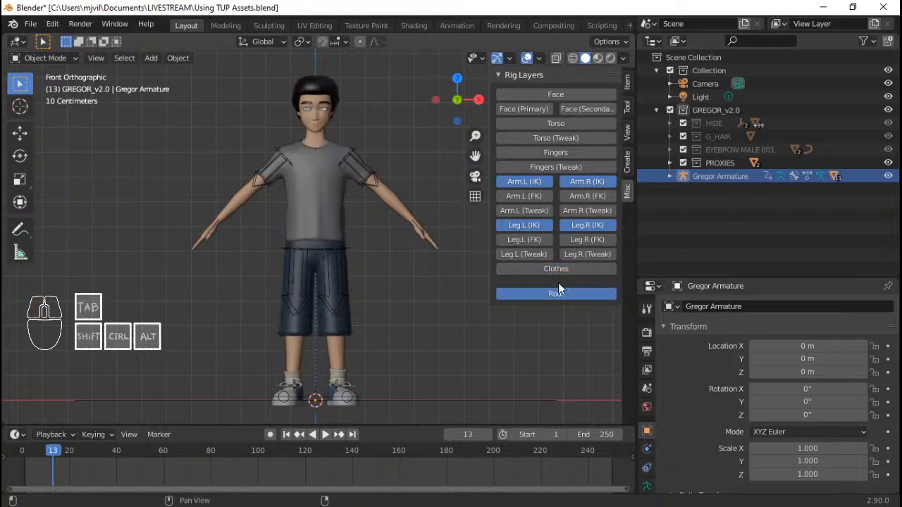
click(560, 293)
click(558, 294)
middle_drag(422, 323, 417, 337)
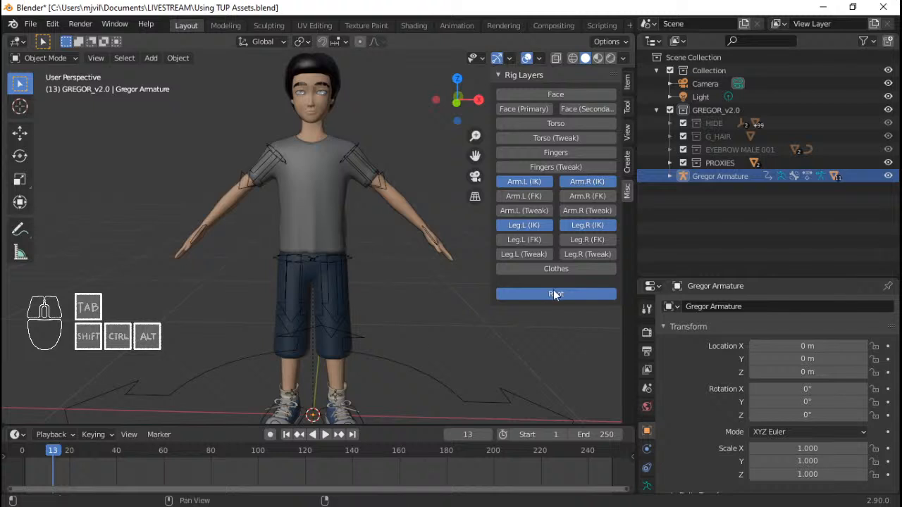
scroll(414, 357, down, 1)
right_click(413, 356)
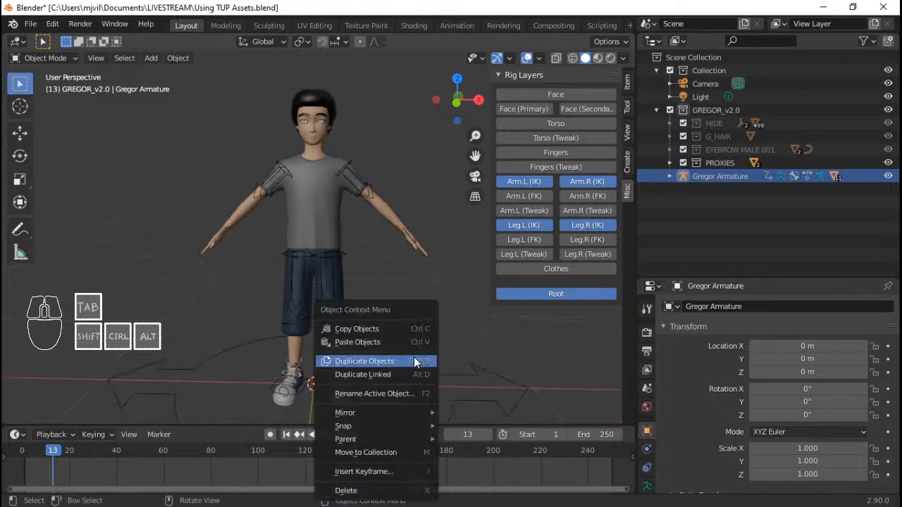
click(566, 295)
scroll(444, 317, down, 1)
key(ctrl+s)
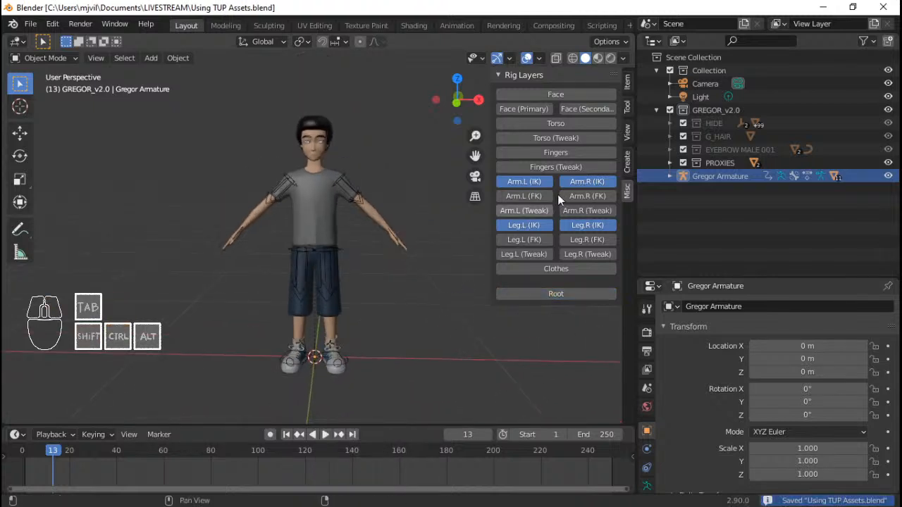
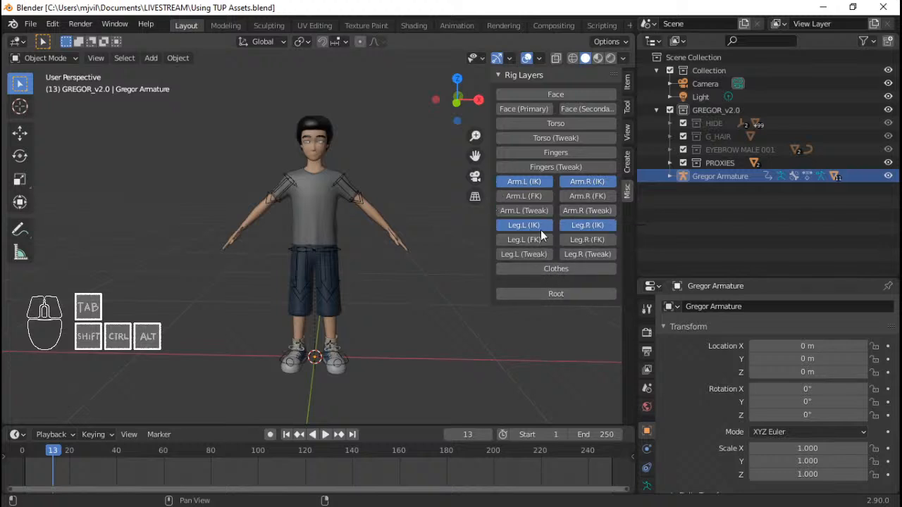
Step: Show the Fingers, Torso, Face (Primary), Face (Secondary) and Face rig layers
click(560, 150)
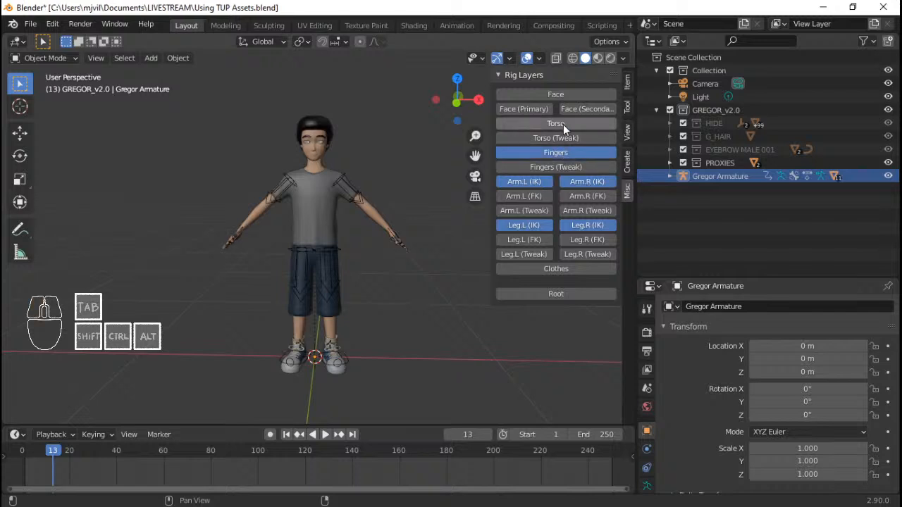
click(563, 124)
click(543, 110)
click(568, 107)
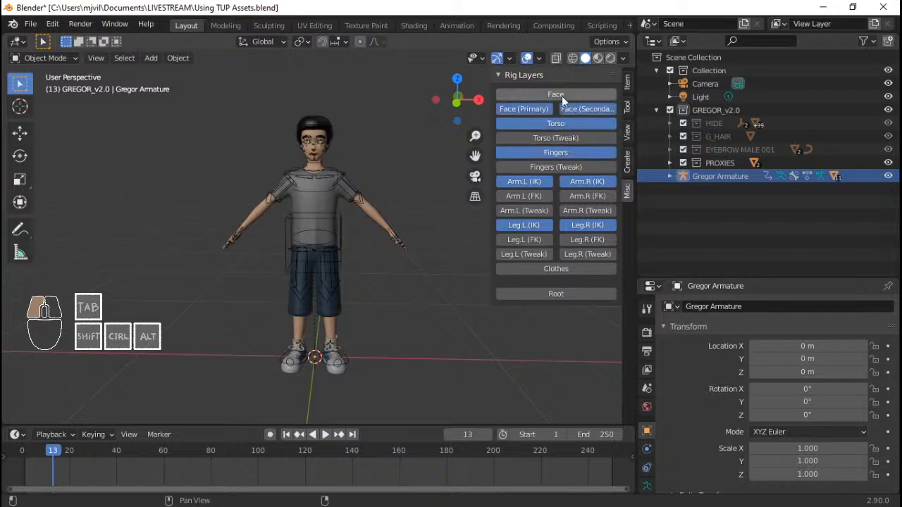
click(562, 96)
Step: Select the Gregor Armature and switch it to Pose Mode
scroll(395, 205, up, 2)
scroll(396, 205, up, 3)
click(365, 202)
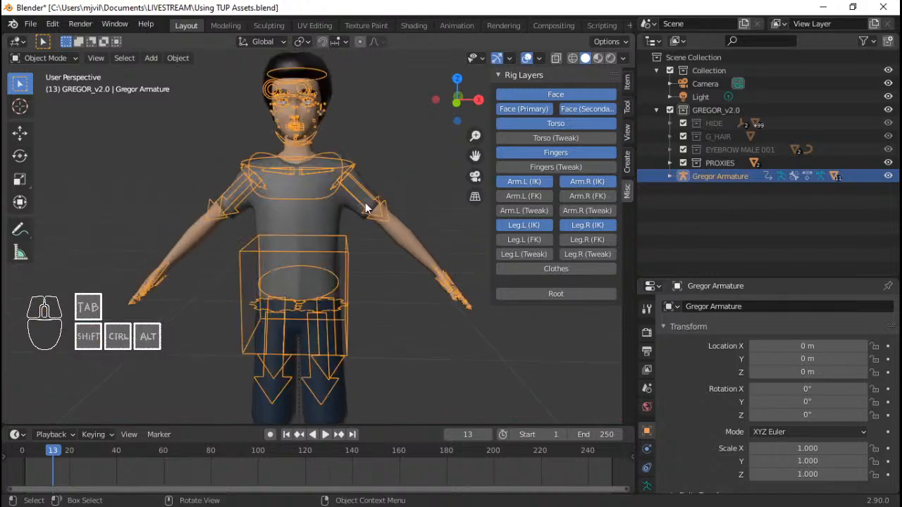
scroll(401, 210, down, 3)
key(ctrl+Tab)
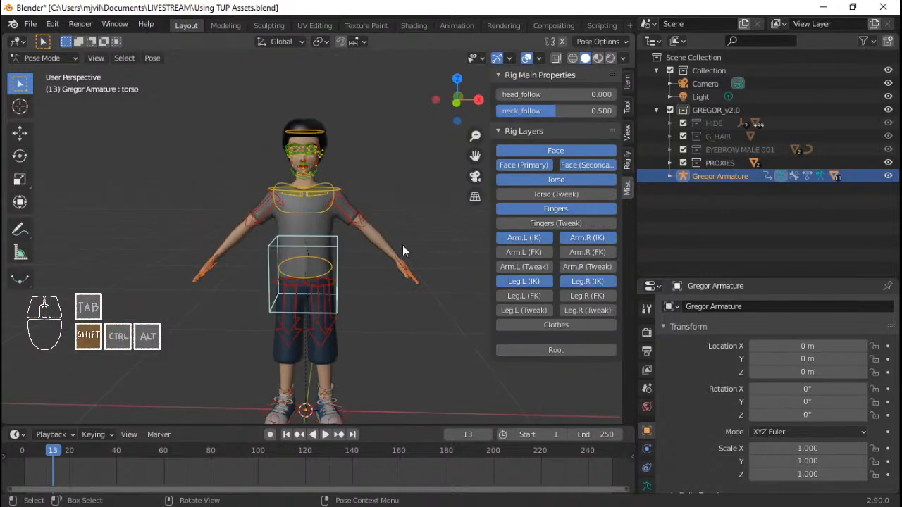
Step: Select the left hand's IK control, hand_ik.L, to view its rig main properties
shift+middle_drag(402, 245, 396, 205)
click(358, 185)
middle_drag(402, 210, 377, 227)
click(369, 224)
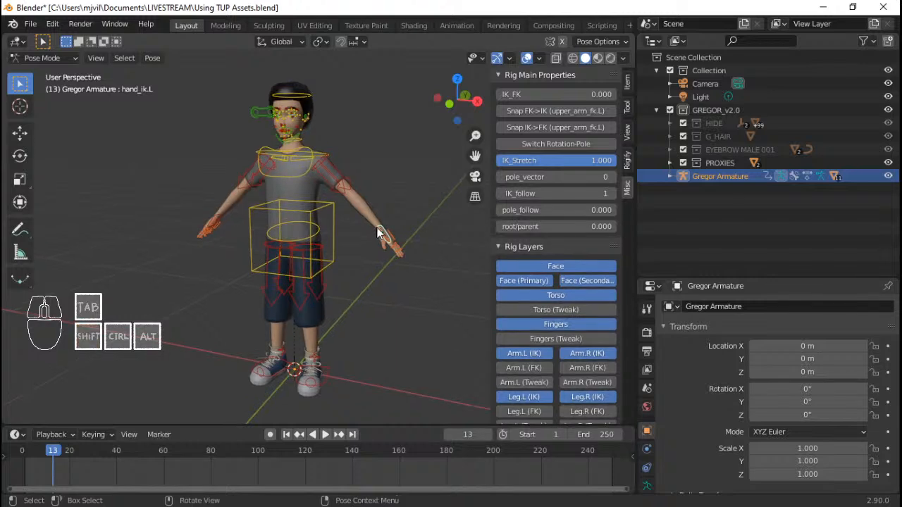
Step: Try moving the right hand's IK control, hand_ik.R, forward in side view and clear its location
key(KP_3)
middle_drag(296, 213, 345, 245)
middle_drag(269, 206, 308, 232)
click(229, 258)
key(KP_3)
key(g)
click(328, 191)
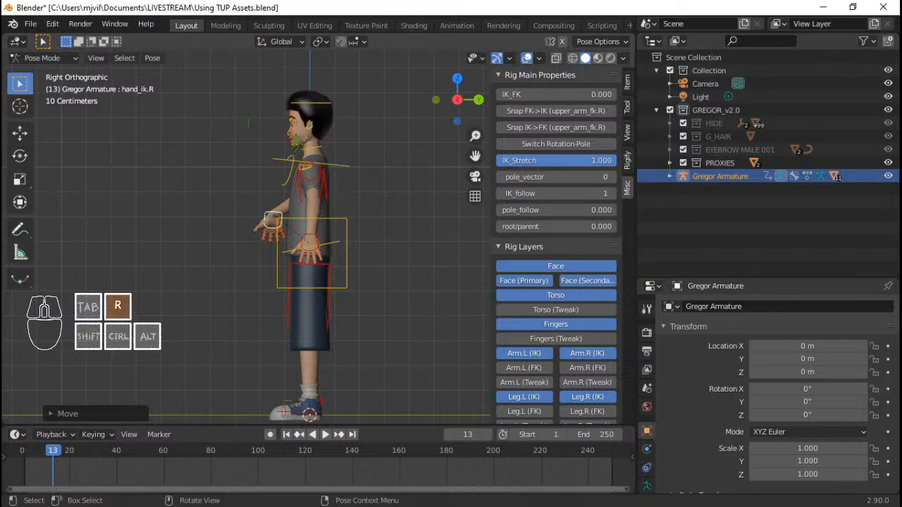
key(KP_1)
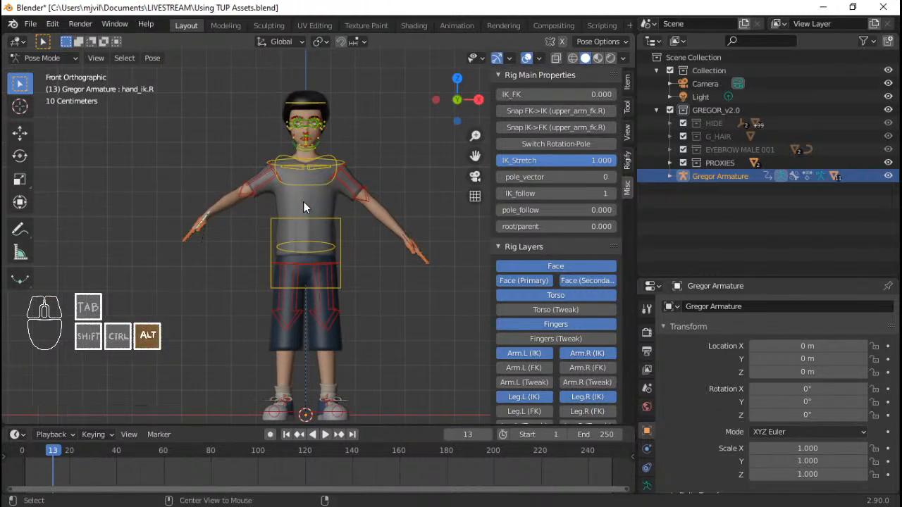
key(alt+g)
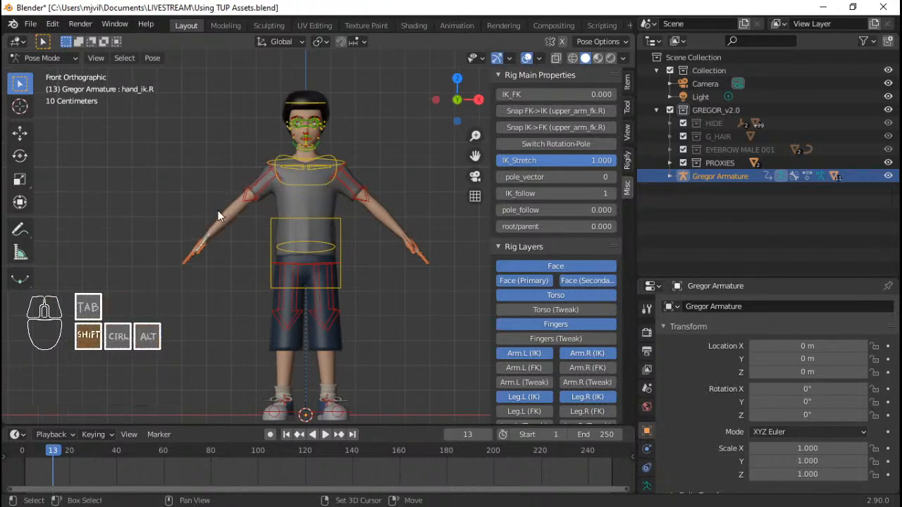
Step: Hide the viewport sidebar and return to the front view of the full character
middle_drag(218, 211, 278, 264)
scroll(278, 265, up, 2)
middle_drag(296, 271, 332, 267)
key(n)
key(KP_1)
scroll(383, 229, down, 3)
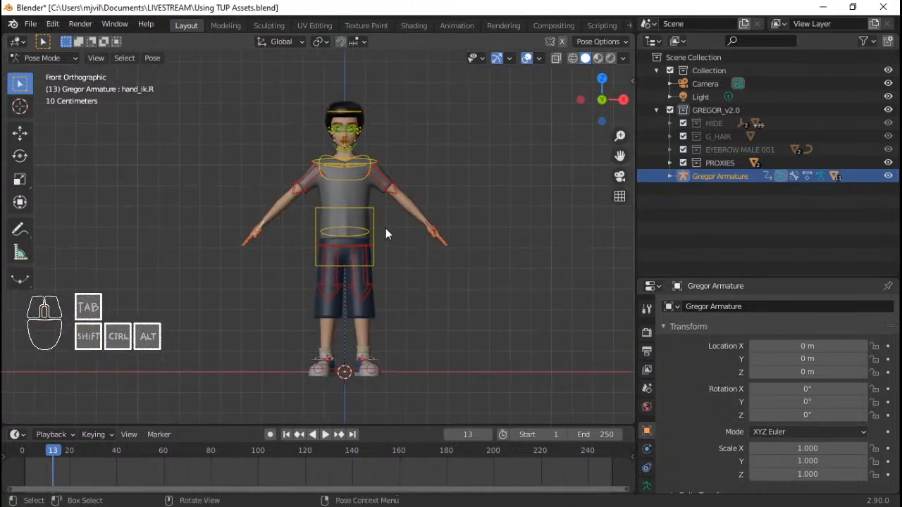
scroll(386, 229, down, 3)
shift+middle_drag(386, 229, 374, 228)
scroll(354, 229, up, 2)
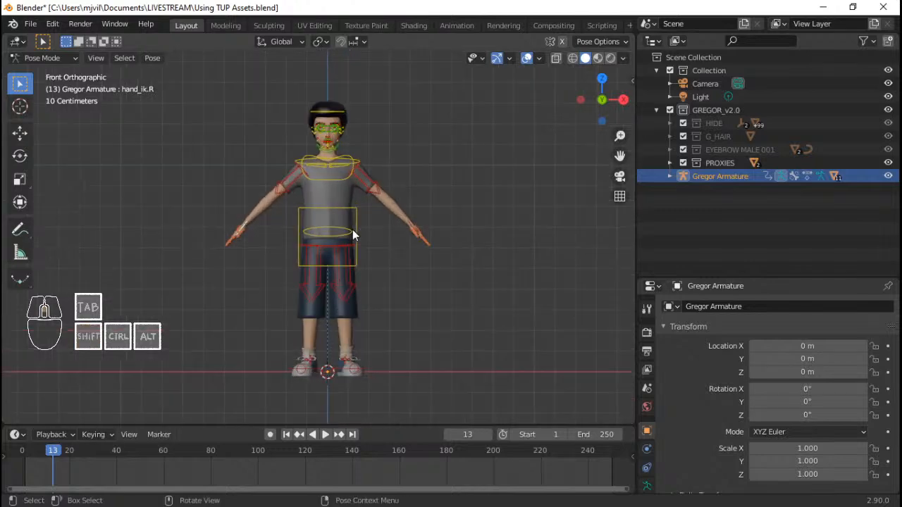
Step: Examine the character and its arm controls from the front, side and perspective views
middle_drag(286, 230, 265, 230)
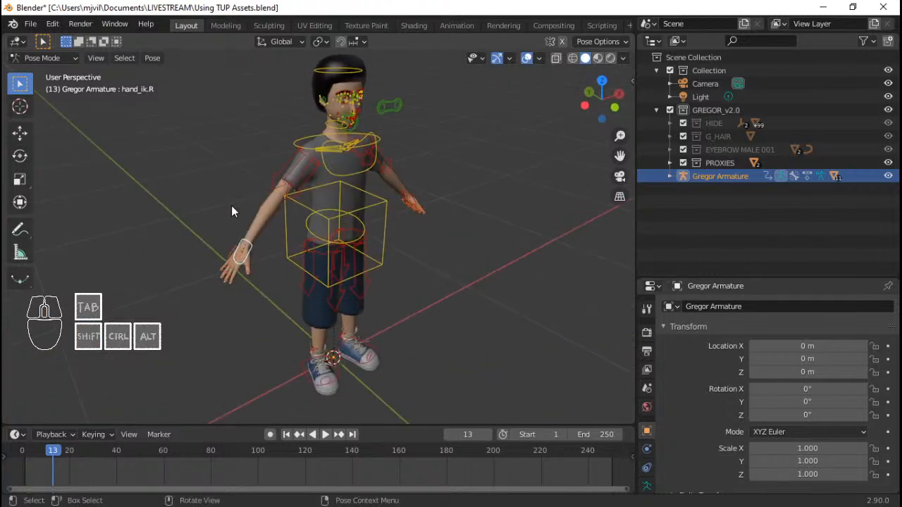
key(KP_1)
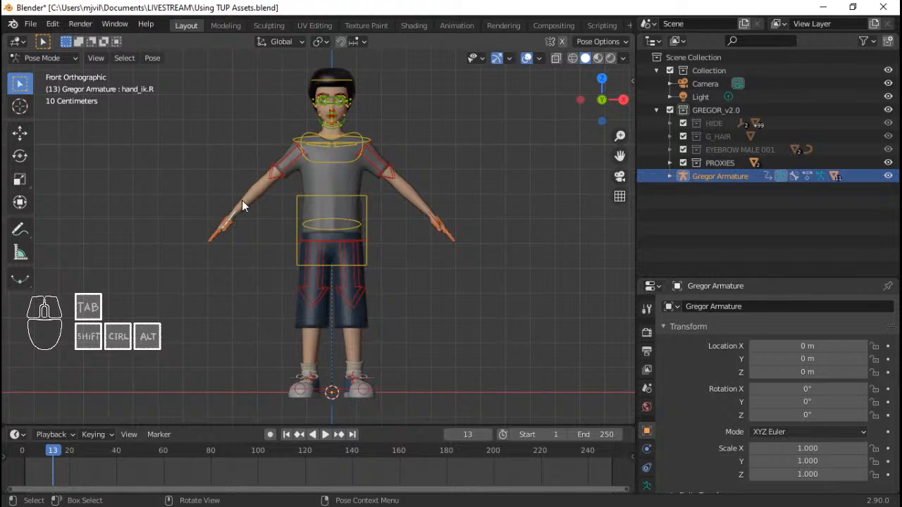
middle_drag(242, 205, 399, 222)
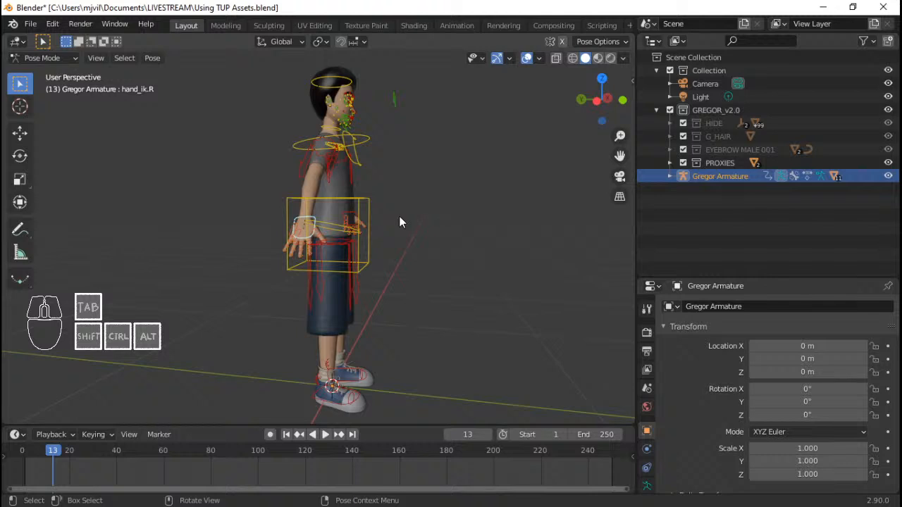
middle_drag(339, 245, 301, 284)
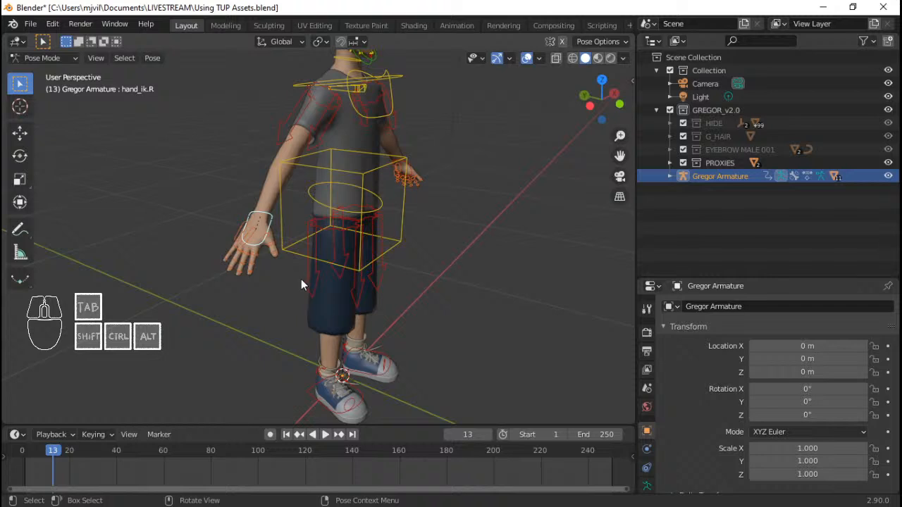
middle_drag(308, 248, 386, 244)
key(End)
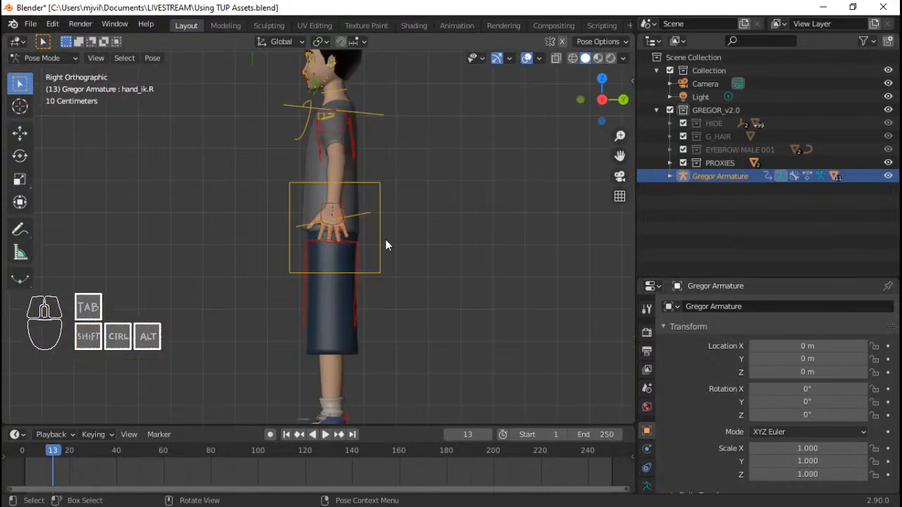
key(shift+c)
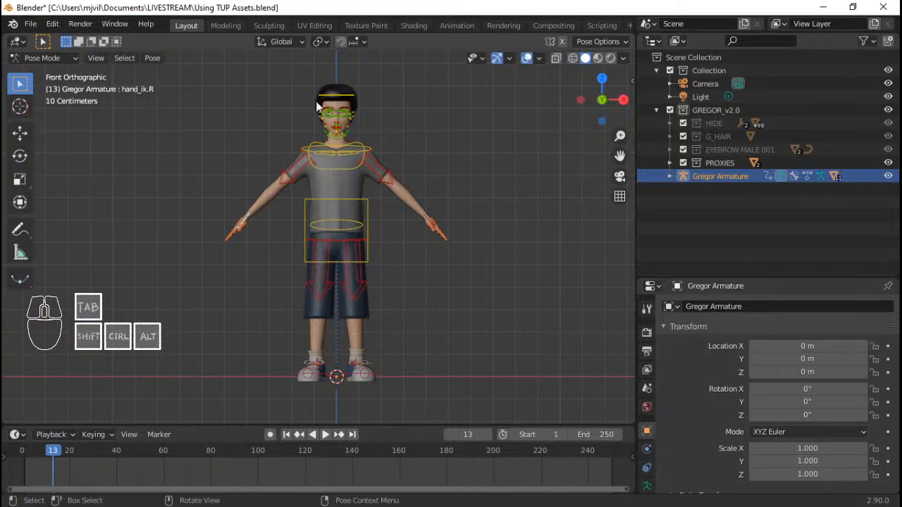
scroll(277, 212, up, 2)
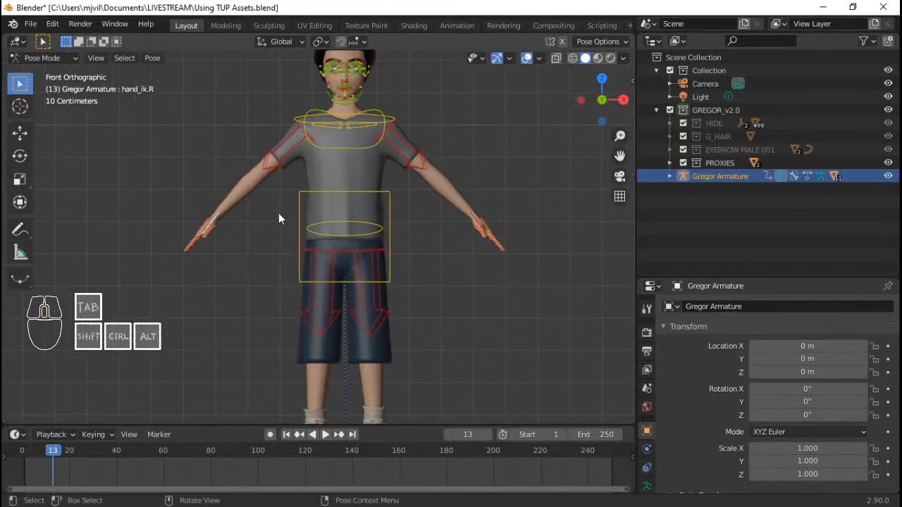
scroll(281, 205, down, 1)
scroll(283, 213, up, 1)
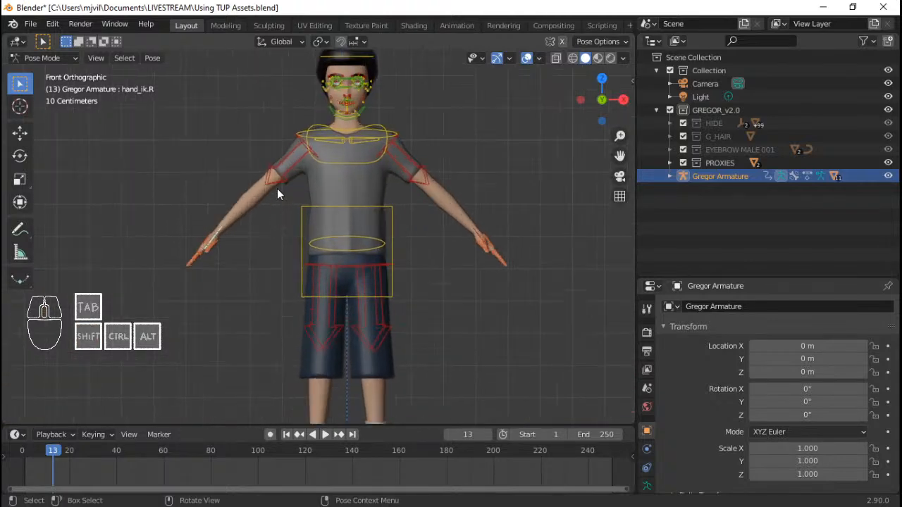
Step: Try raising and freely rotating the right hand's IK control, hand_ik.R, in front view, and clear its location
key(g)
click(291, 152)
key(r)
key(r)
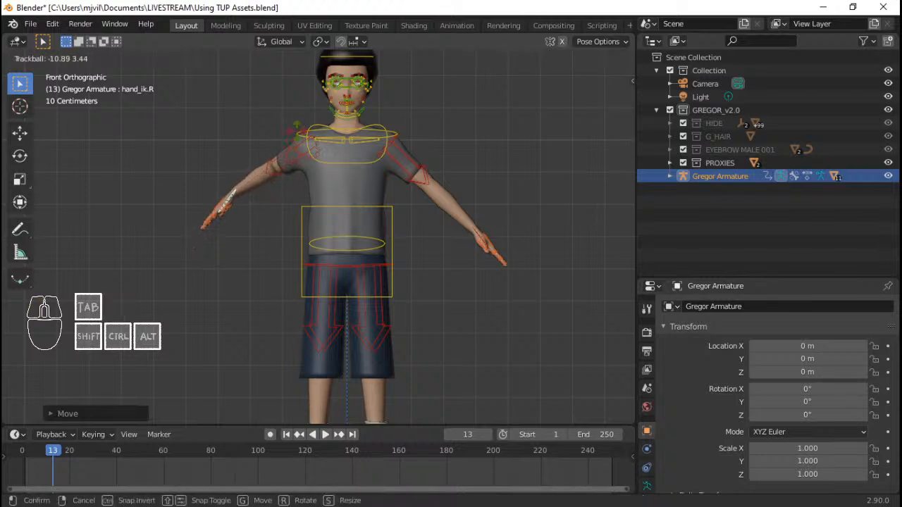
right_click(312, 83)
key(alt+g)
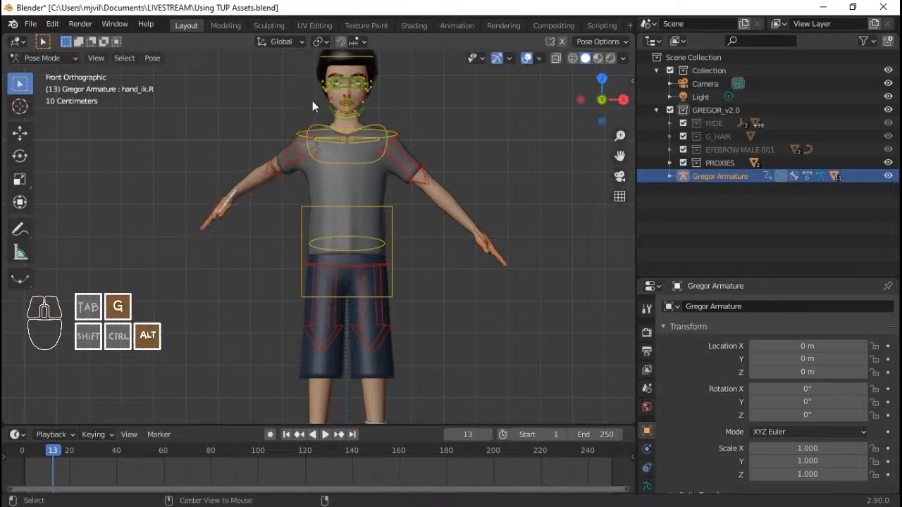
key(g)
right_click(243, 204)
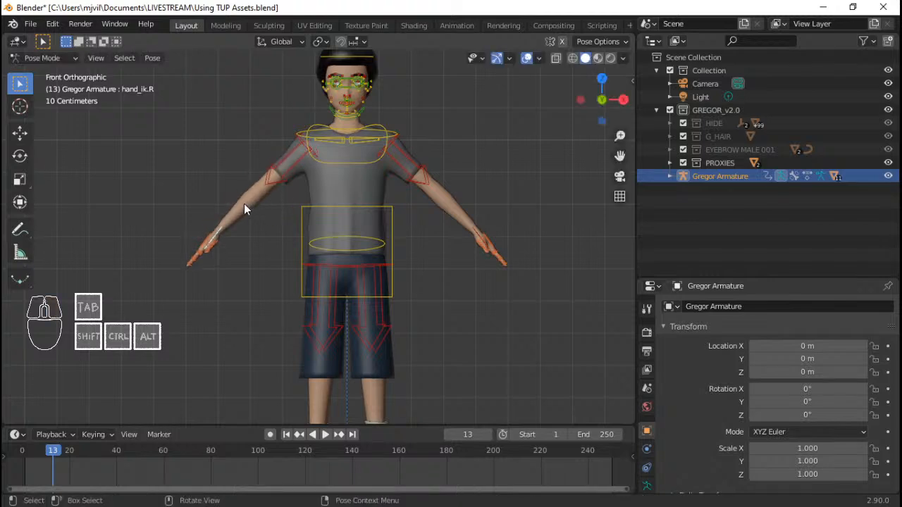
Step: Try moving the right hand's IK control in back view and check it from the side
key(KP_3)
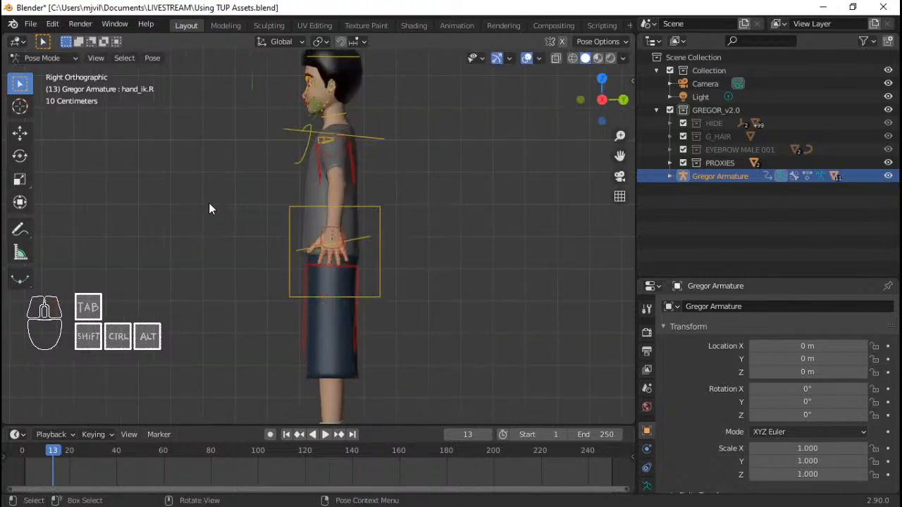
key(KP_1)
key(ctrl+KP_1)
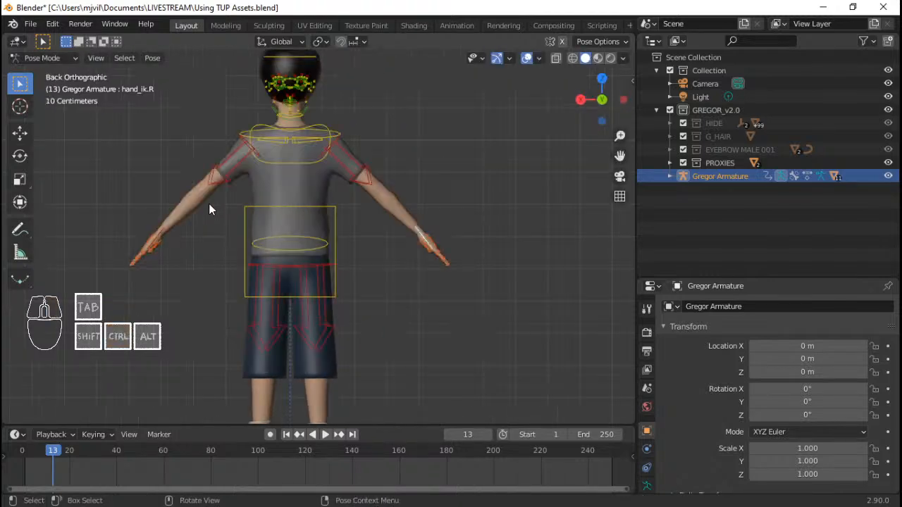
scroll(475, 209, up, 2)
key(g)
right_click(479, 139)
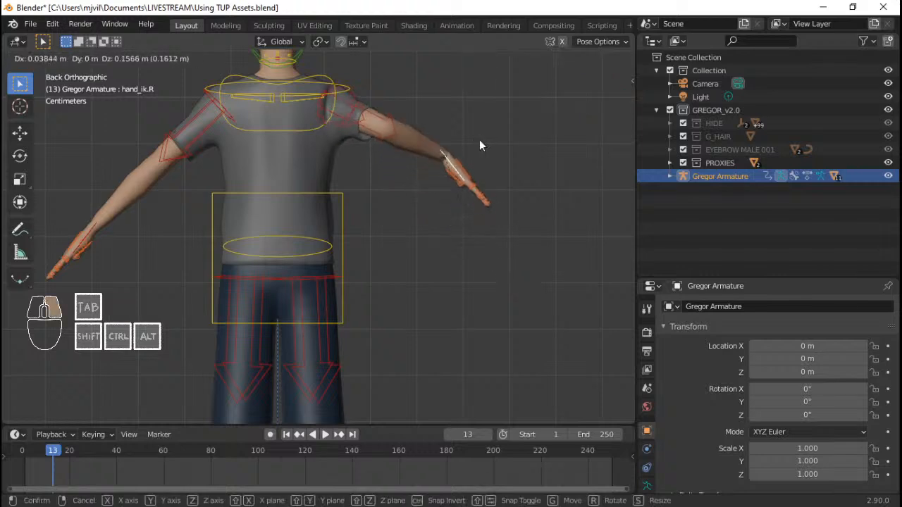
key(KP_3)
key(KP_1)
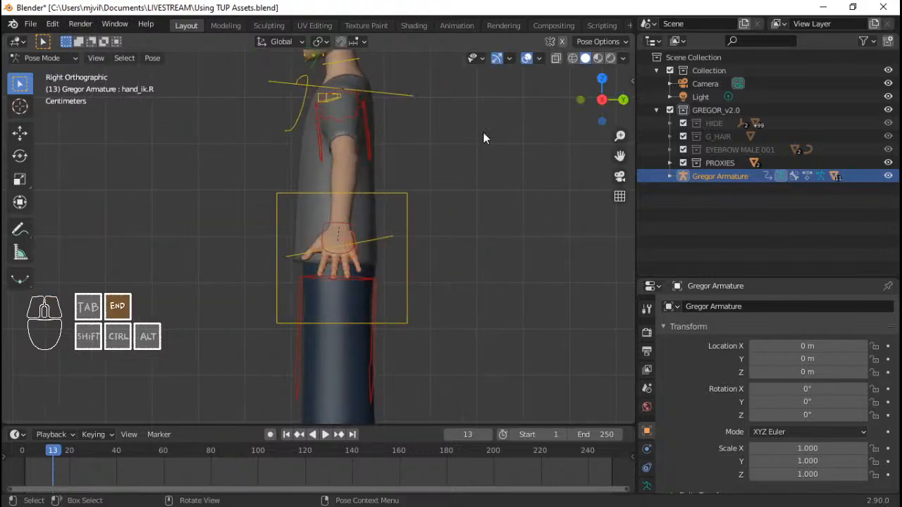
Step: Try moving hand_ik.R forward and rotating it in a perspective view, and clear its location
scroll(299, 159, down, 2)
middle_drag(299, 159, 429, 220)
middle_drag(320, 234, 339, 275)
key(g)
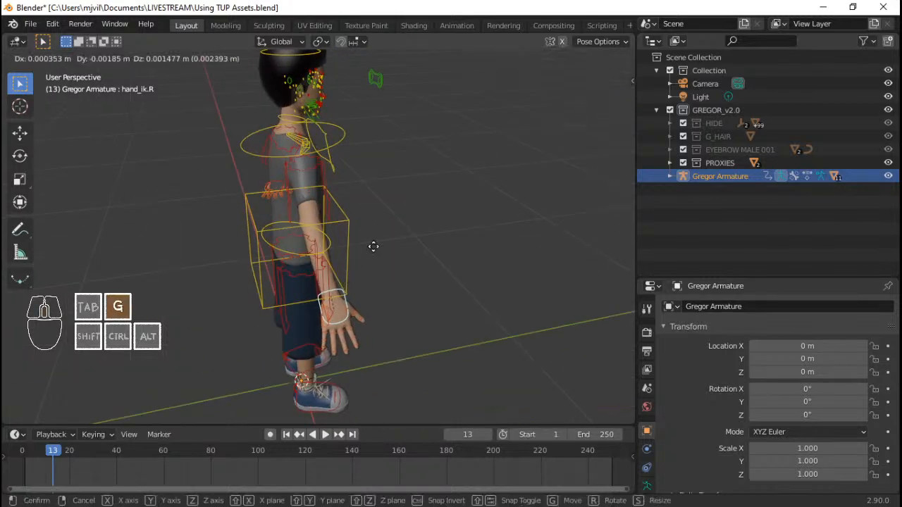
click(437, 187)
key(r)
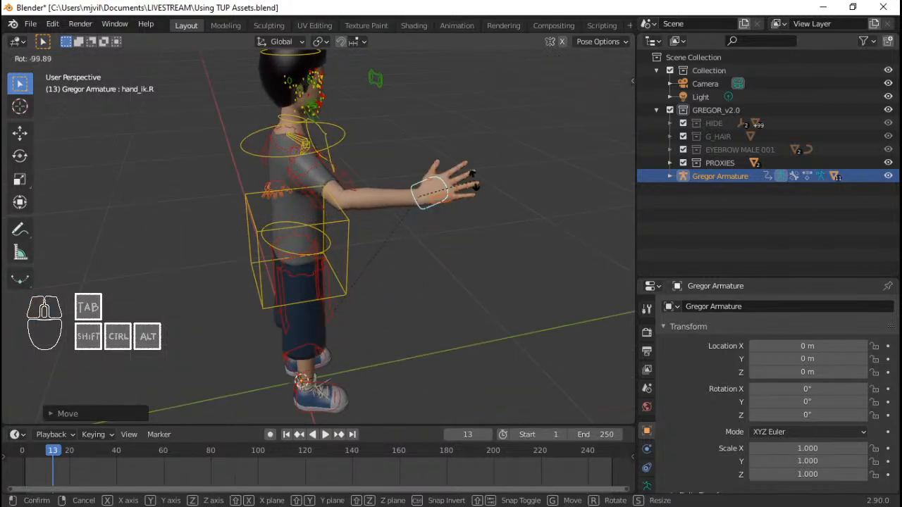
right_click(443, 220)
key(alt+g)
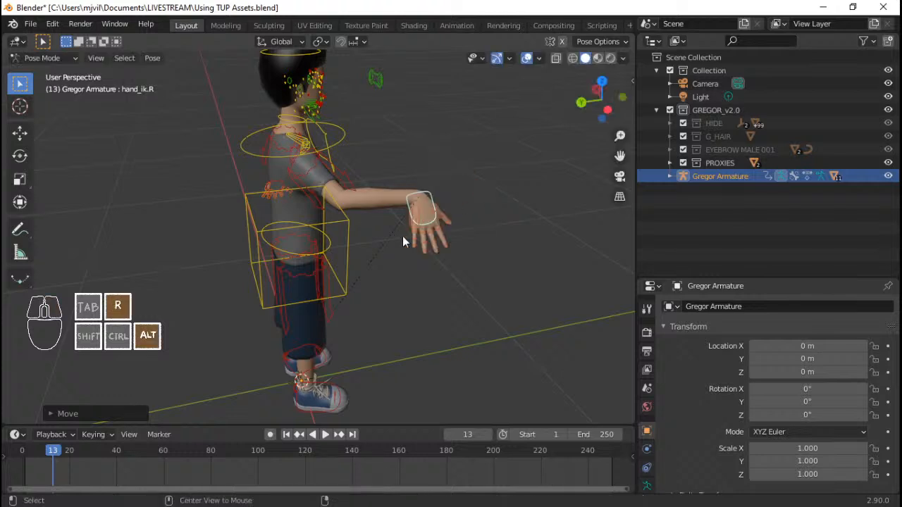
right_click(326, 289)
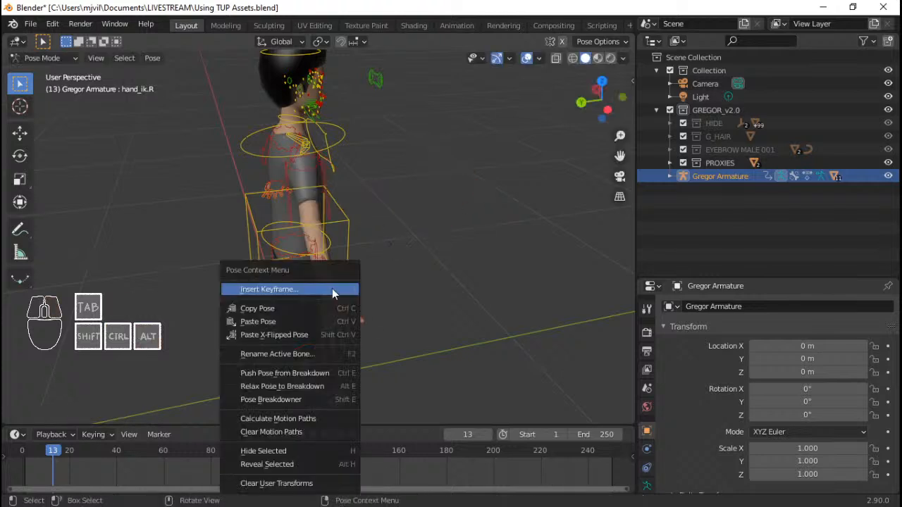
key(Escape)
click(347, 296)
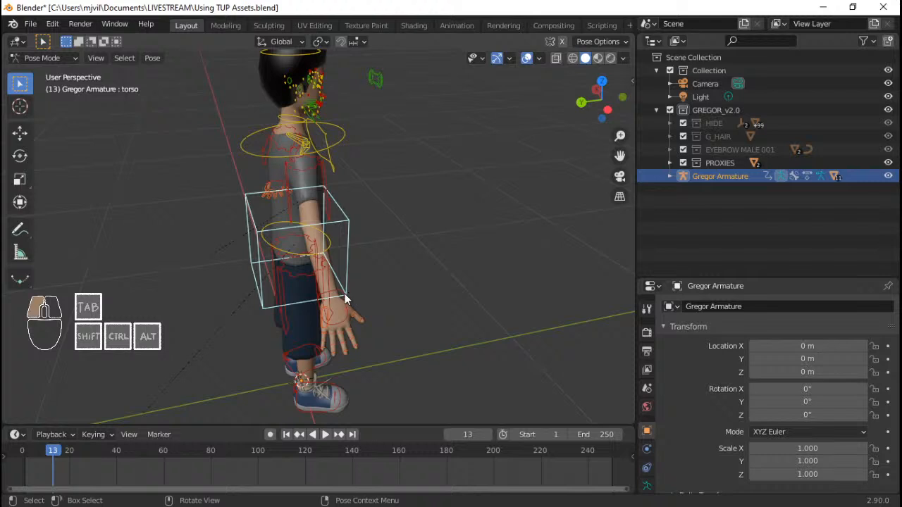
click(344, 294)
key(g)
right_click(362, 289)
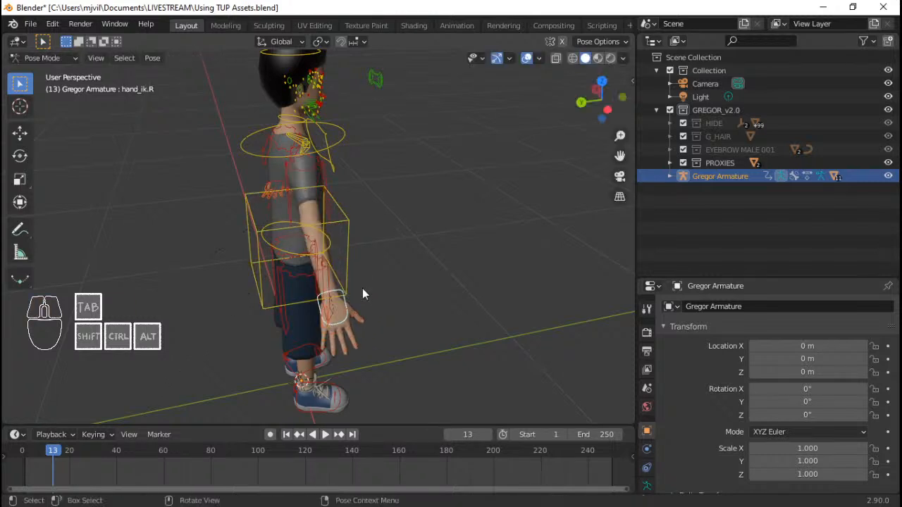
key(g)
right_click(386, 227)
Step: Move hand_ik.R forward and up about 0.3 m so the right arm bends in front of the body, and try rotating the hand
key(g)
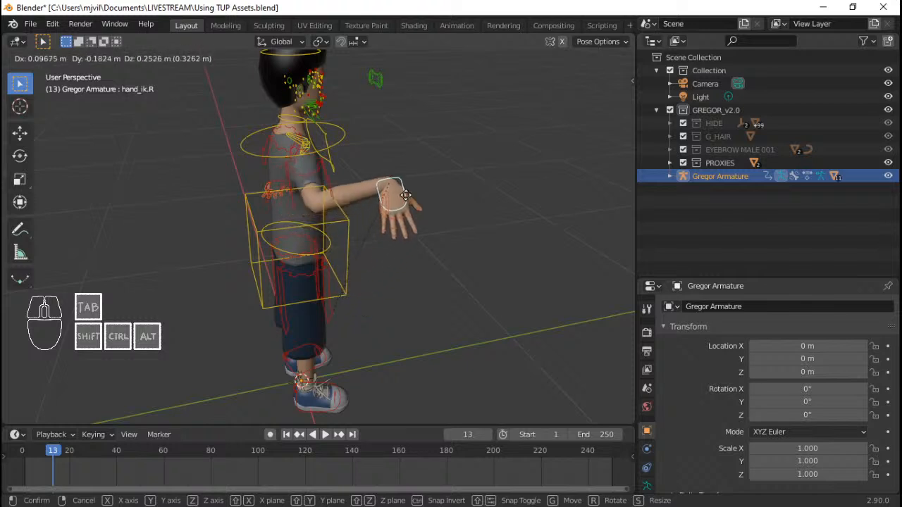
click(408, 203)
mouse_move(409, 262)
middle_down()
mouse_move(446, 298)
mouse_move(423, 292)
mouse_move(470, 273)
mouse_move(423, 271)
middle_up()
key(r)
right_click(441, 263)
key(r)
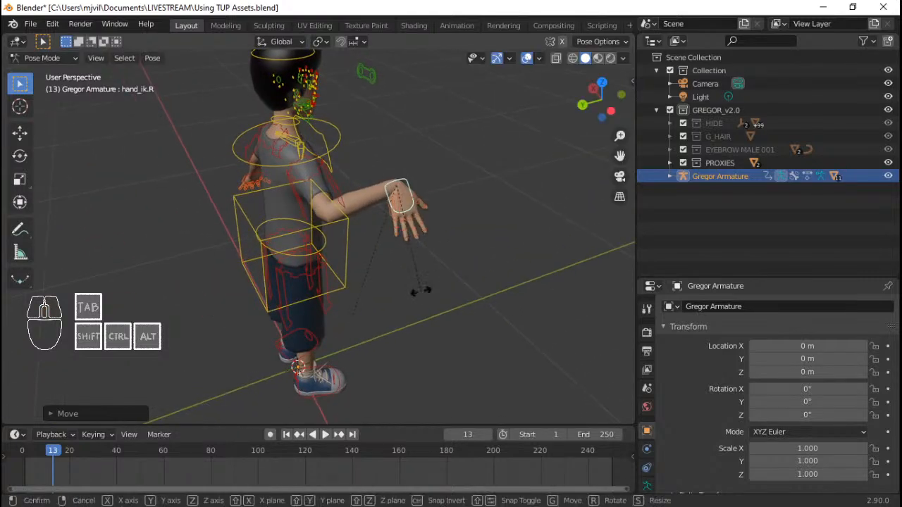
click(484, 154)
Step: Enable the Move, Rotate and Scale object gizmos in the viewport
click(510, 59)
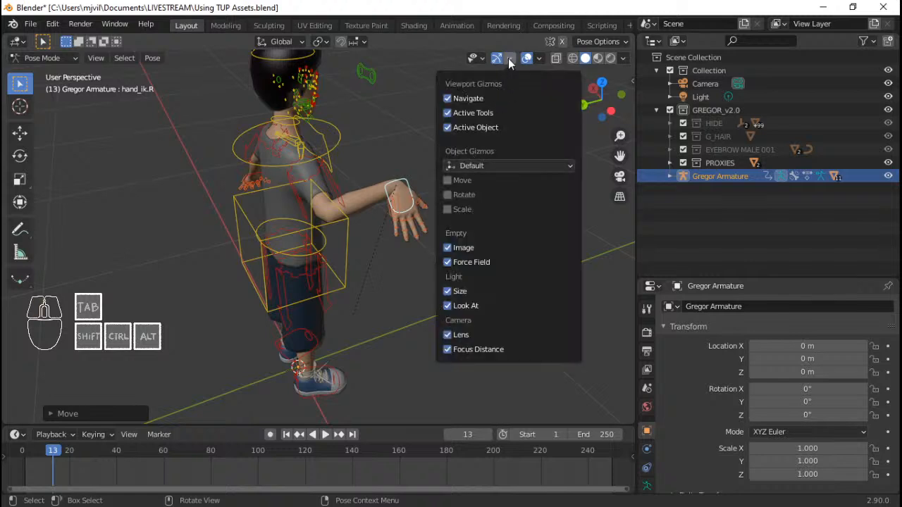
click(446, 181)
click(447, 194)
click(448, 209)
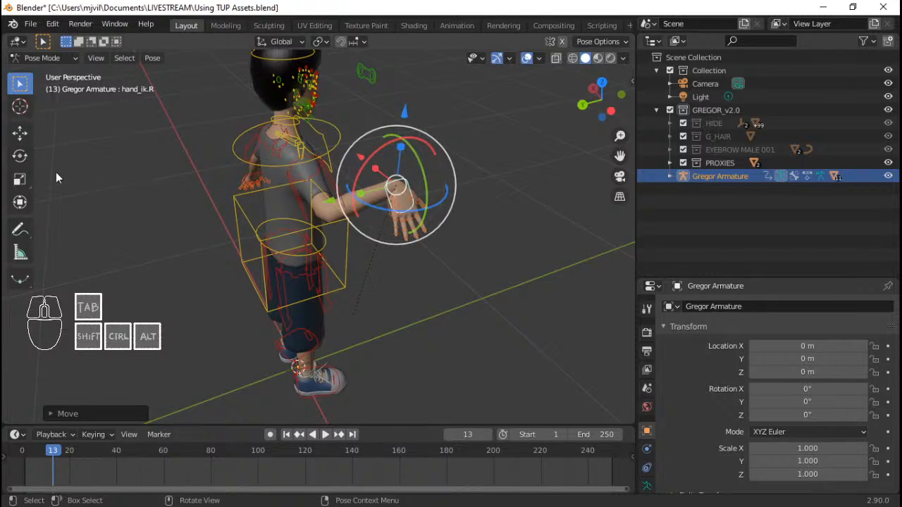
Step: Adjust the position of hand_ik.R along the global axes with the Move tool's gizmo
click(23, 135)
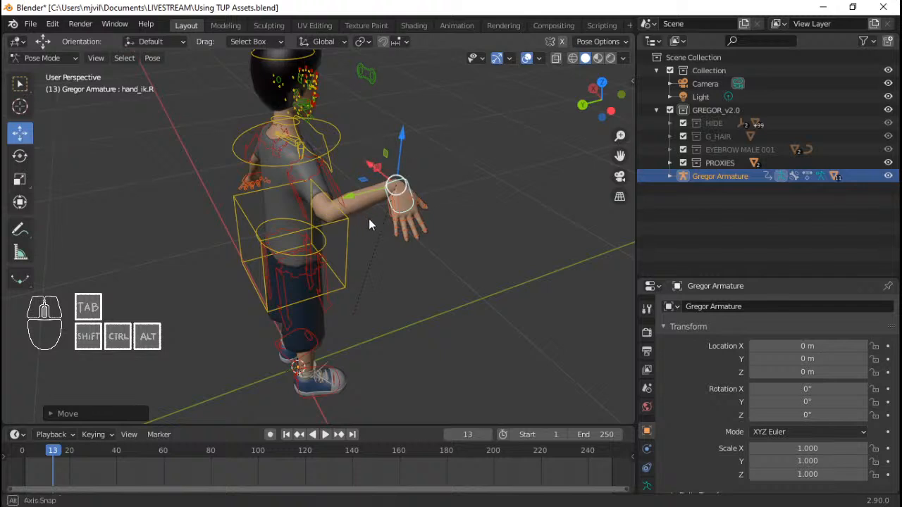
middle_drag(368, 219, 347, 227)
mouse_move(398, 171)
mouse_down()
mouse_move(403, 141)
mouse_move(400, 174)
mouse_up()
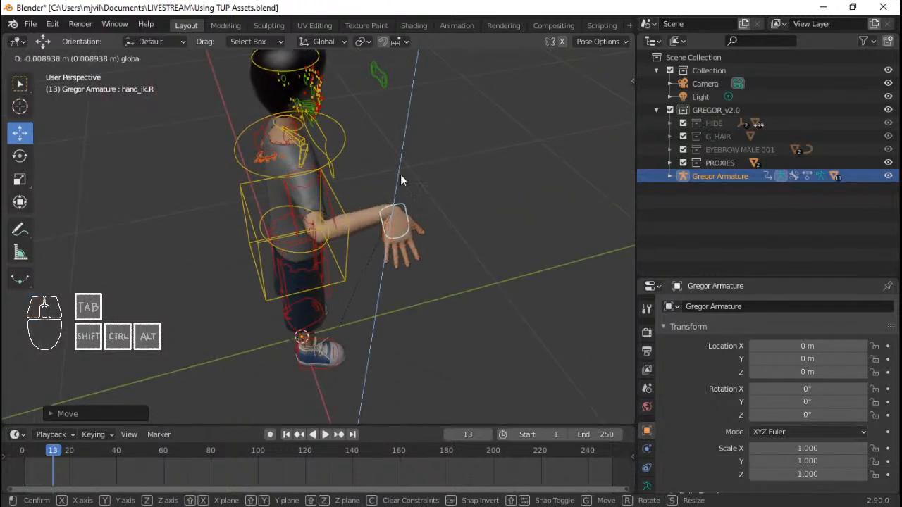
drag(366, 213, 399, 177)
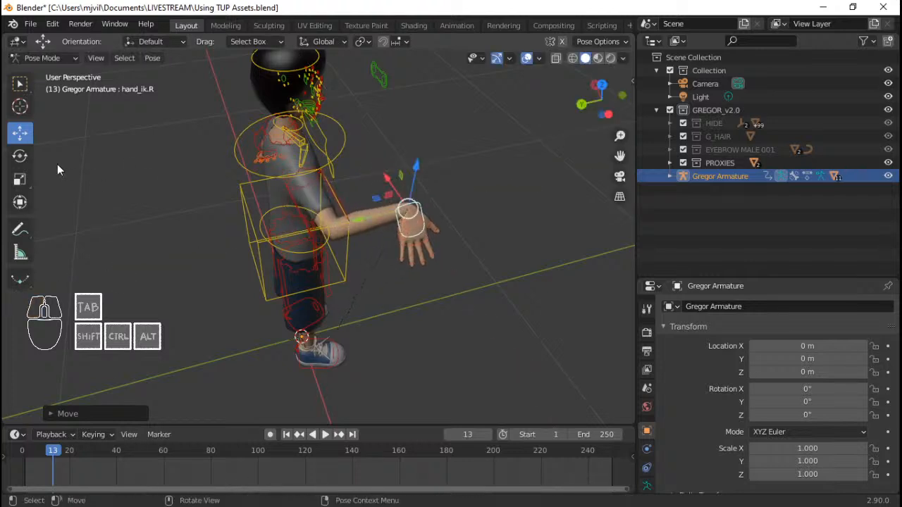
Step: Rotate hand_ik.R with the Rotate tool's gizmo around the global Z axis and a second axis
click(21, 158)
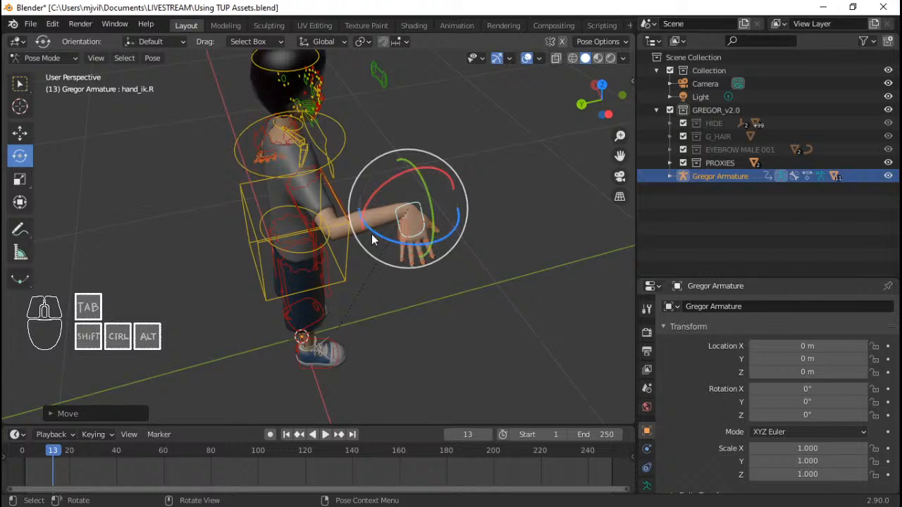
drag(373, 237, 439, 237)
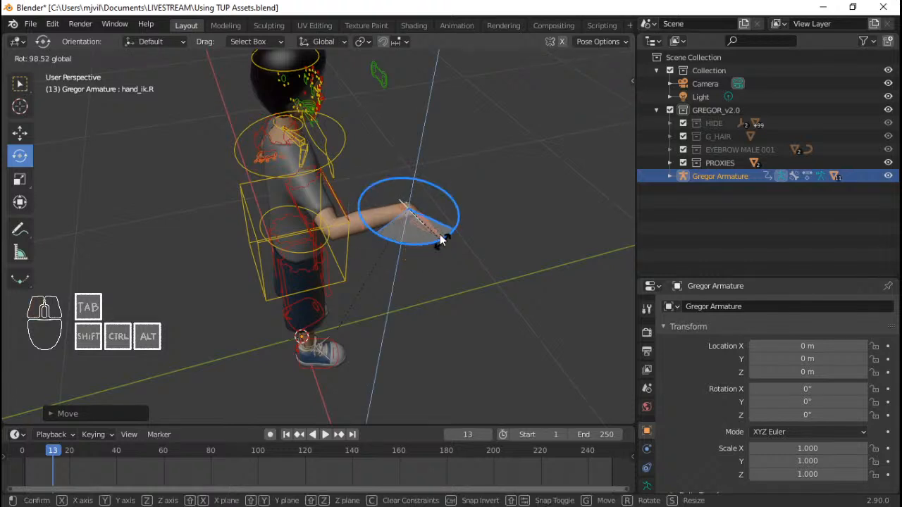
drag(429, 168, 364, 176)
Step: Rotate hand_ik.R around the global X axis and its local X and Z axes so the fingers point forward
middle_drag(442, 191, 426, 235)
key(r)
key(x)
click(455, 176)
key(r)
key(x)
key(x)
click(504, 167)
key(r)
key(z)
key(z)
click(478, 163)
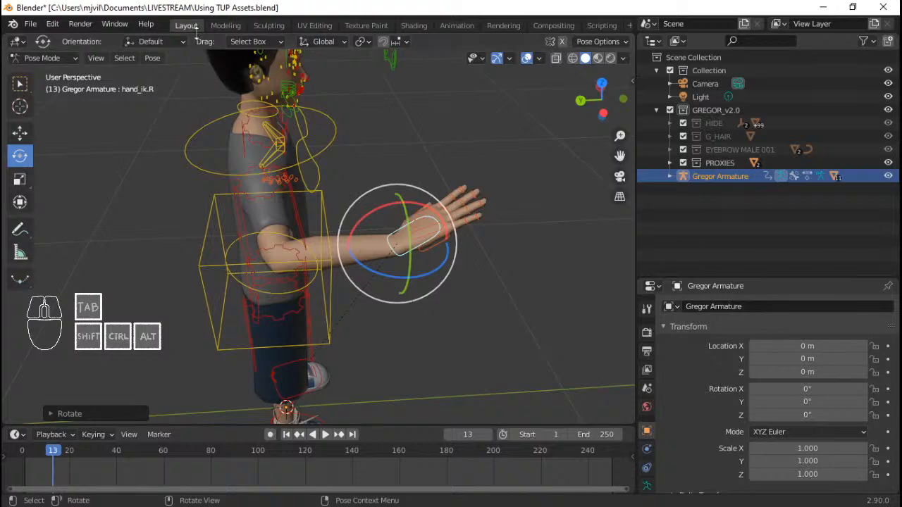
Step: Set the Rotate tool's orientation to Local and inspect the gizmo on the right hand from other angles
click(162, 41)
click(173, 94)
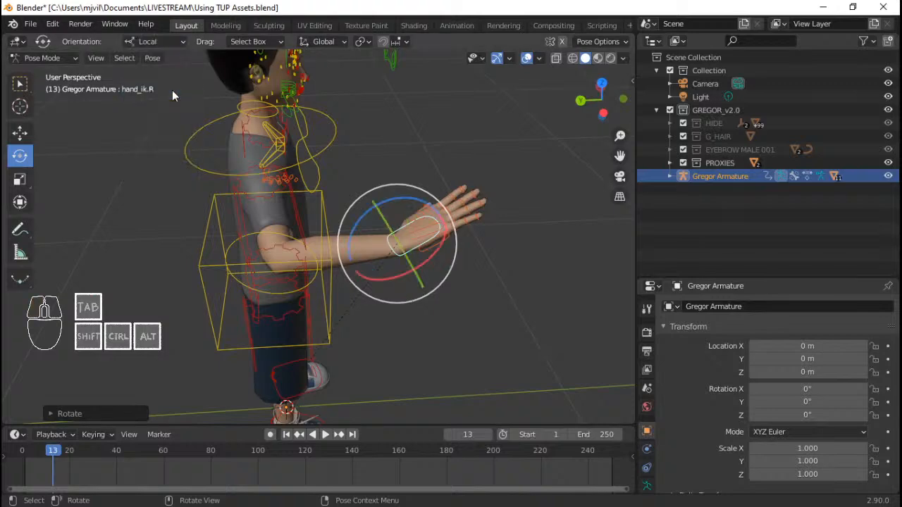
middle_drag(195, 94, 435, 201)
middle_drag(485, 176, 384, 185)
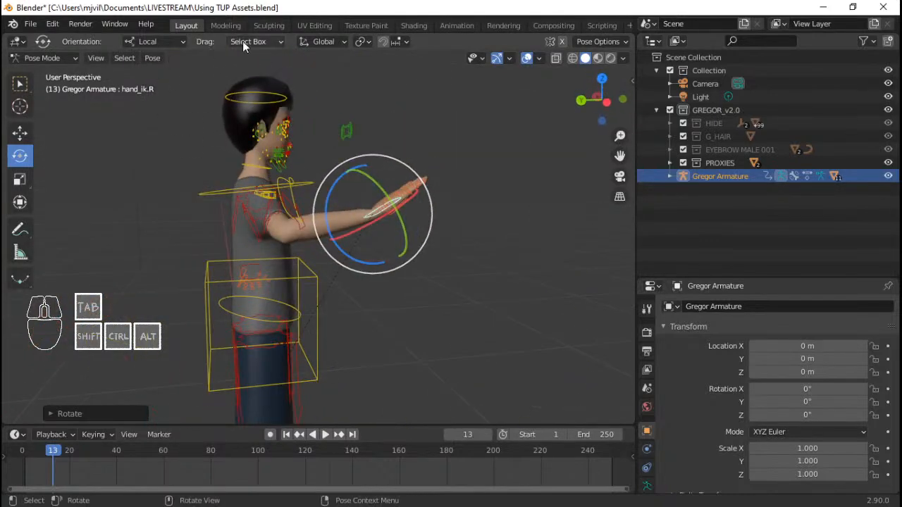
Step: Review the viewport gizmo options and switch back to the Select Box tool
click(510, 60)
click(510, 59)
click(510, 59)
click(509, 60)
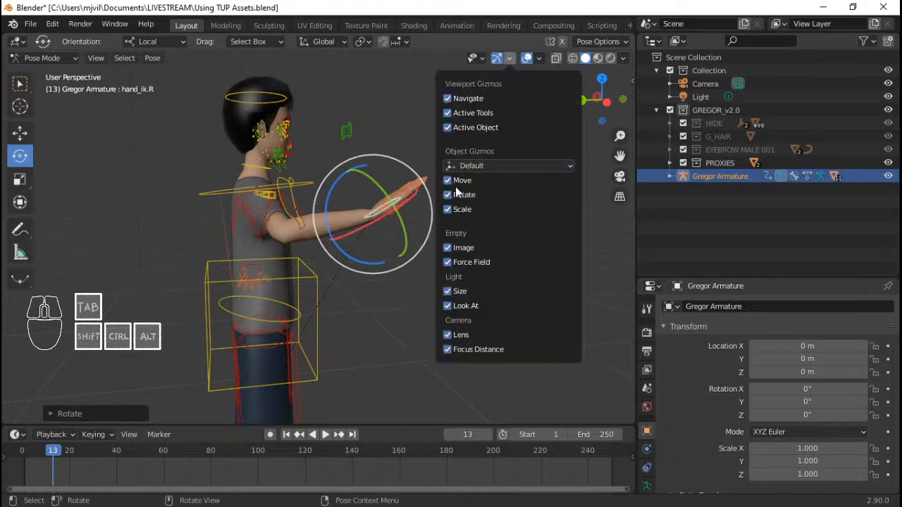
click(20, 83)
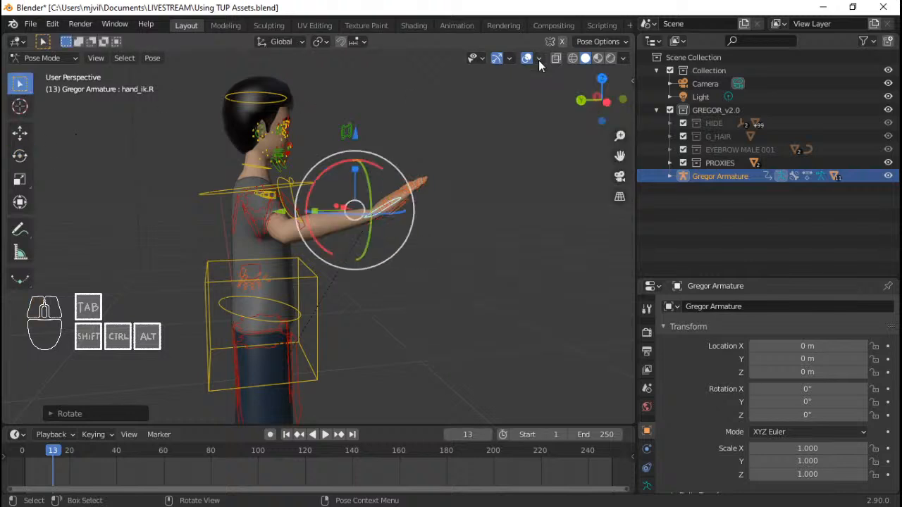
Step: Turn off the object move and rotate gizmos in the viewport
click(510, 58)
drag(458, 181, 451, 209)
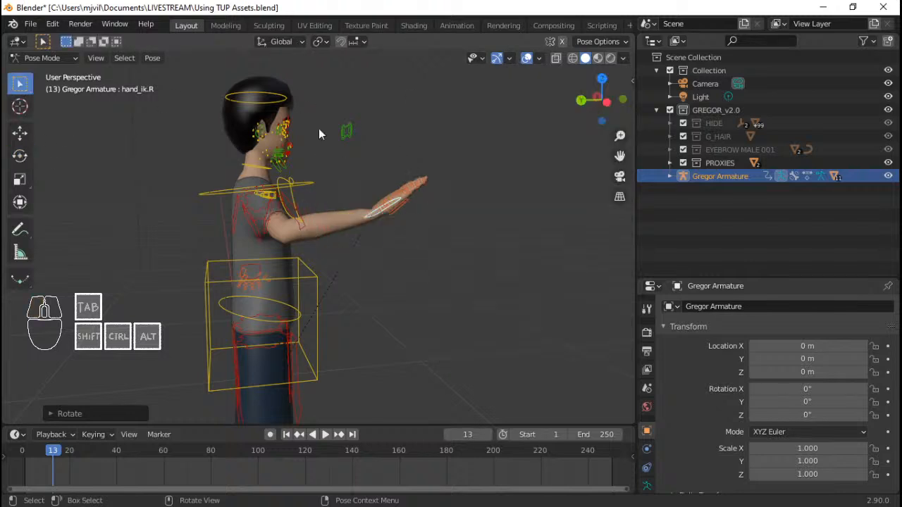
Step: Try rotating hand_ik.R freely, in trackball mode and around its local Y axis
middle_drag(385, 231, 463, 169)
key(r)
key(r)
right_click(467, 165)
key(r)
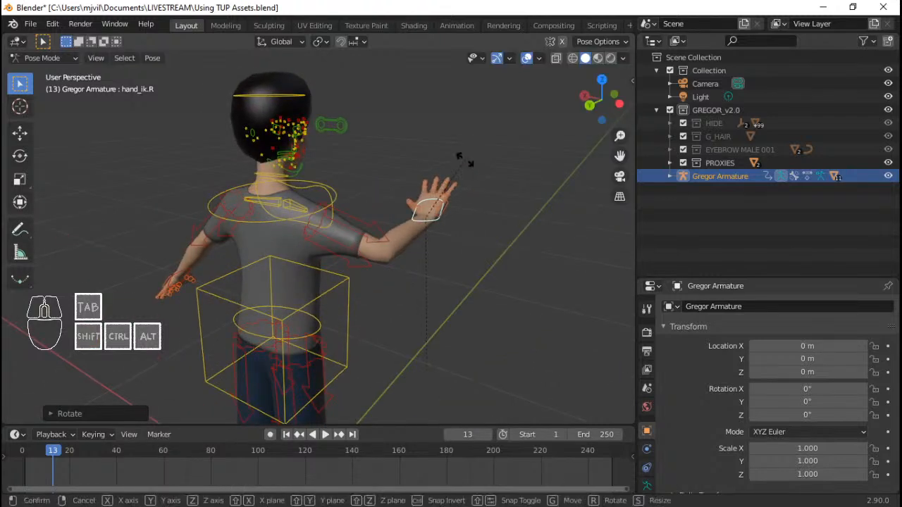
right_click(479, 171)
key(r)
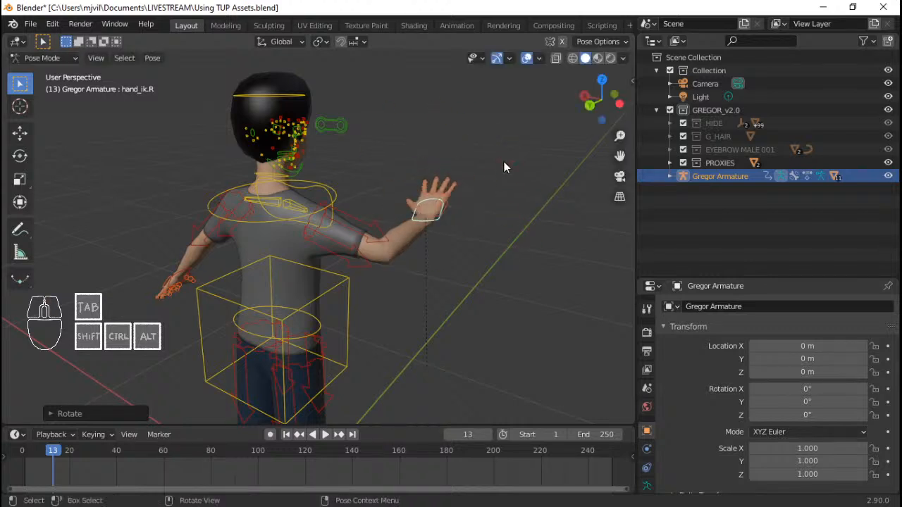
key(r)
key(y)
key(y)
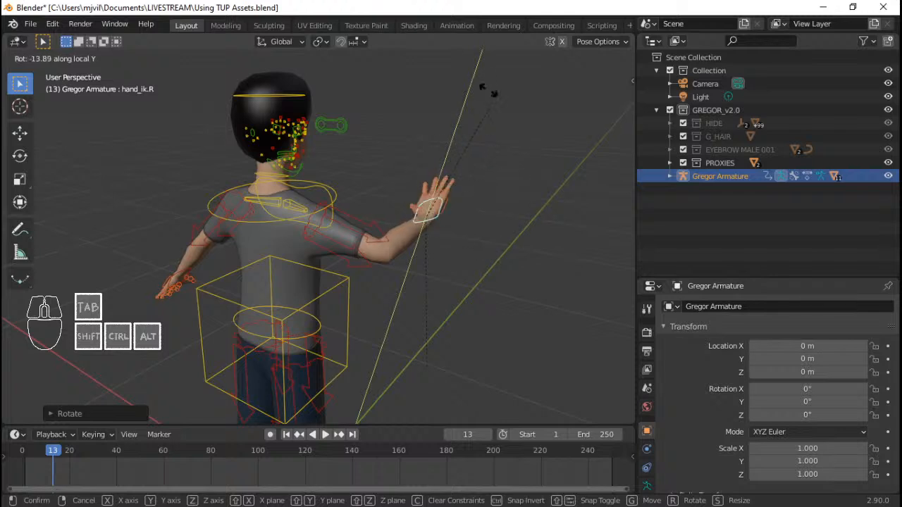
right_click(510, 213)
Step: Try rotating hand_ik.R around its local Z axis and its local X axis
key(r)
key(y)
key(y)
key(z)
key(z)
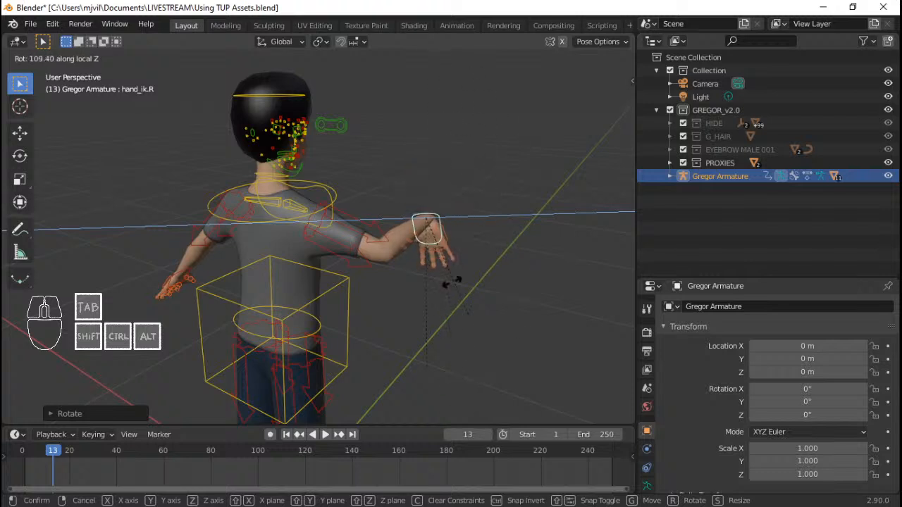
click(493, 189)
key(r)
key(x)
key(x)
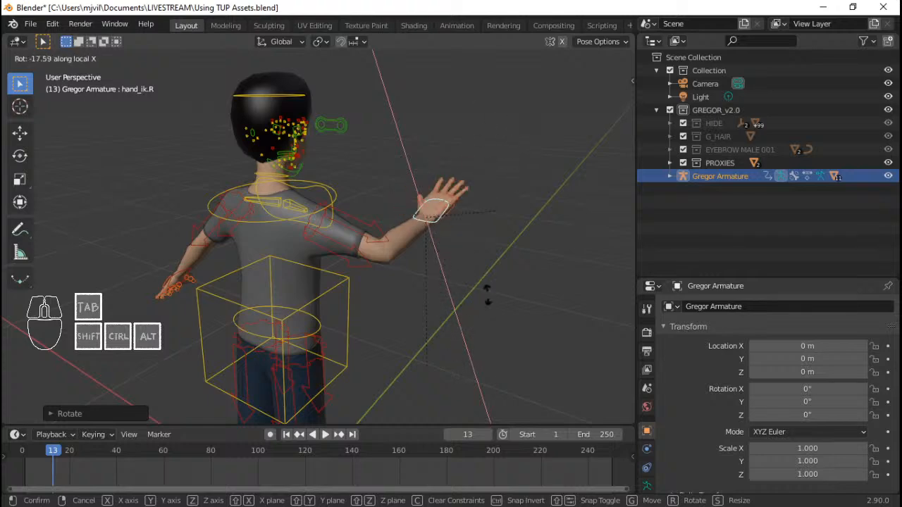
right_click(529, 223)
Step: Raise hand_ik.R in the right side view and rotate it until the palm faces forward with the fingers up
shift+middle_drag(477, 249, 375, 238)
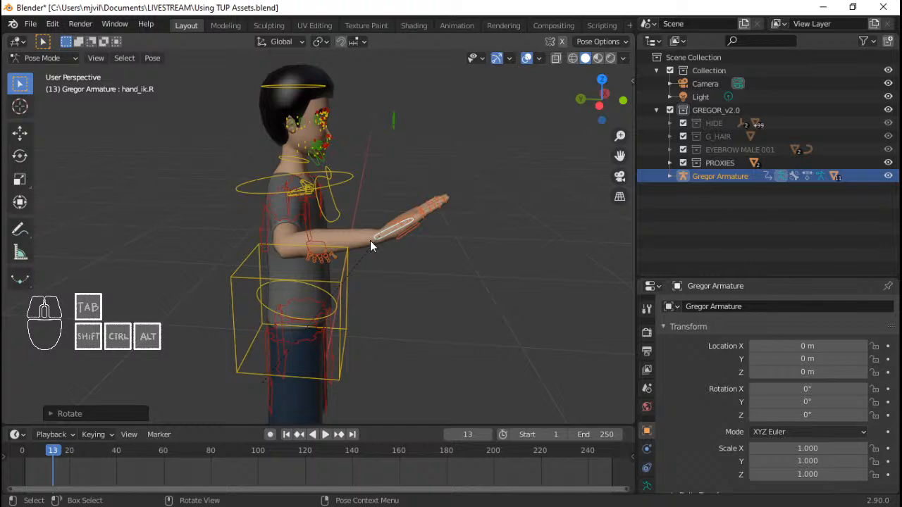
shift+middle_drag(371, 241, 353, 261)
key(KP_3)
scroll(303, 235, up, 1)
key(g)
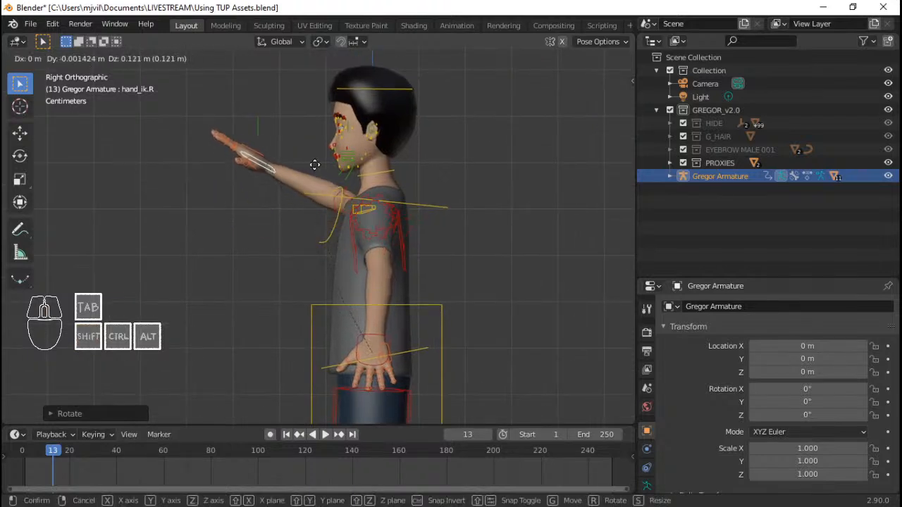
click(303, 170)
key(r)
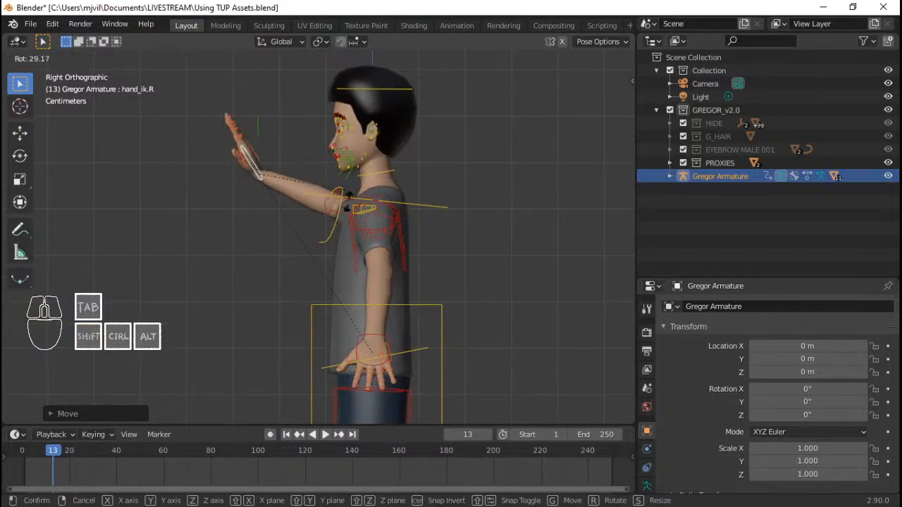
click(342, 219)
key(r)
key(r)
click(335, 226)
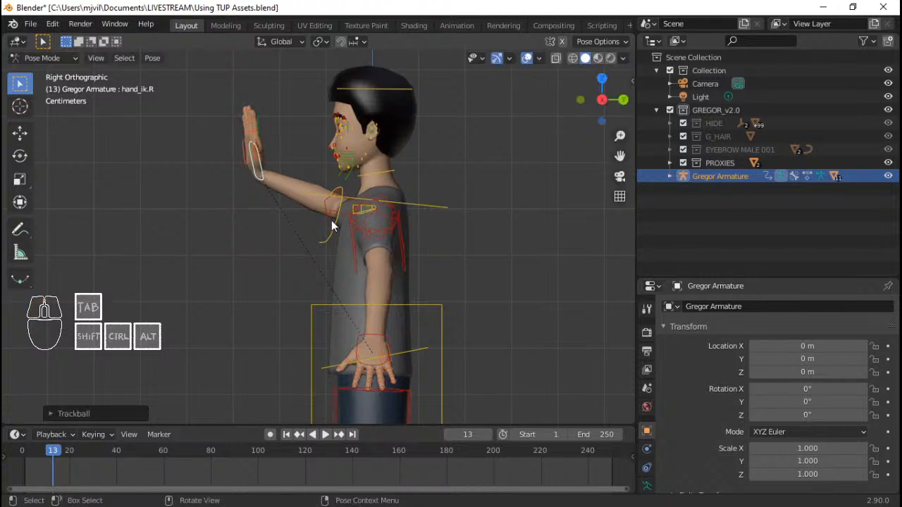
Step: Try moving hand_ik.R in the front view and select the shoulder.R control
key(KP_1)
key(g)
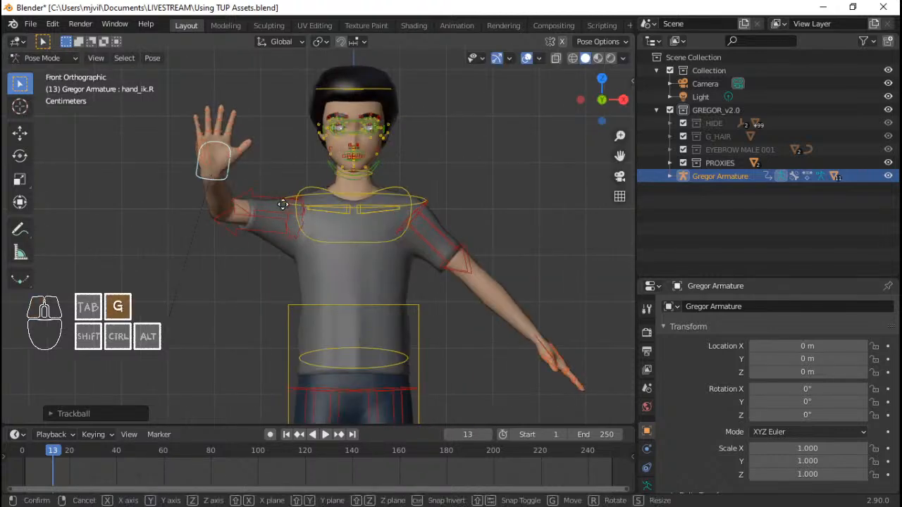
right_click(290, 201)
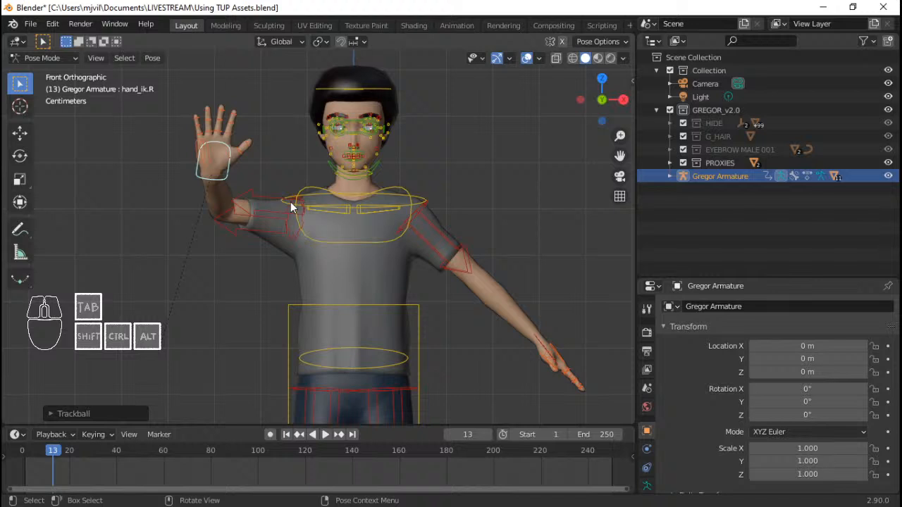
right_click(341, 212)
click(346, 211)
scroll(358, 199, up, 4)
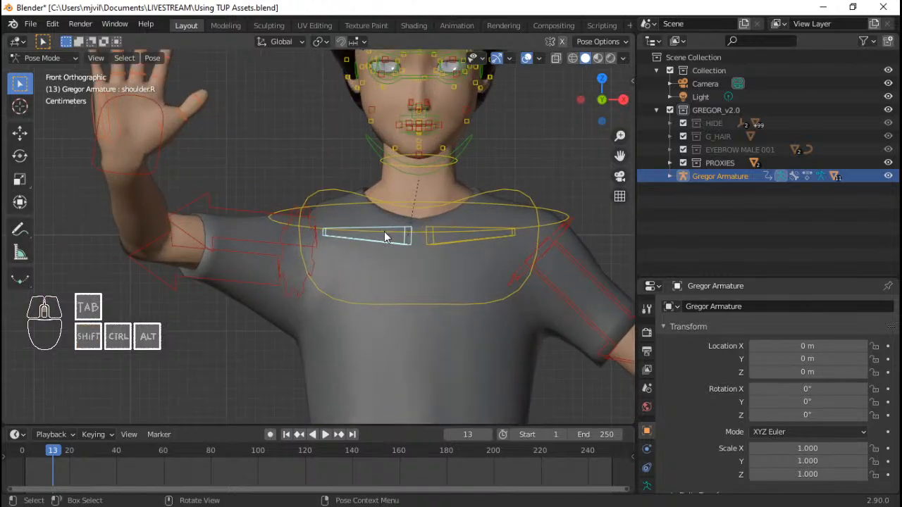
Step: Select upper_arm_ik.R and rotate it in trackball mode from the front view so the right elbow drops
right_click(217, 262)
scroll(190, 254, down, 3)
middle_drag(189, 253, 348, 255)
click(323, 248)
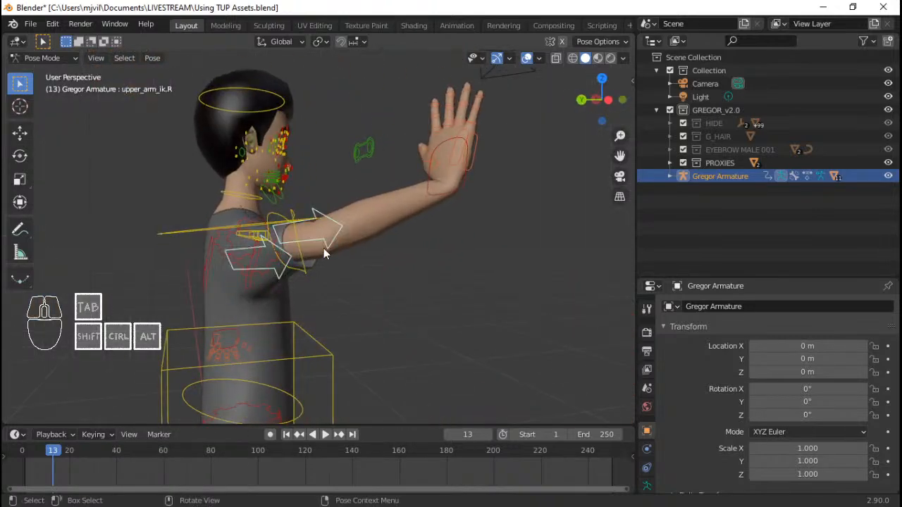
key(KP_1)
key(r)
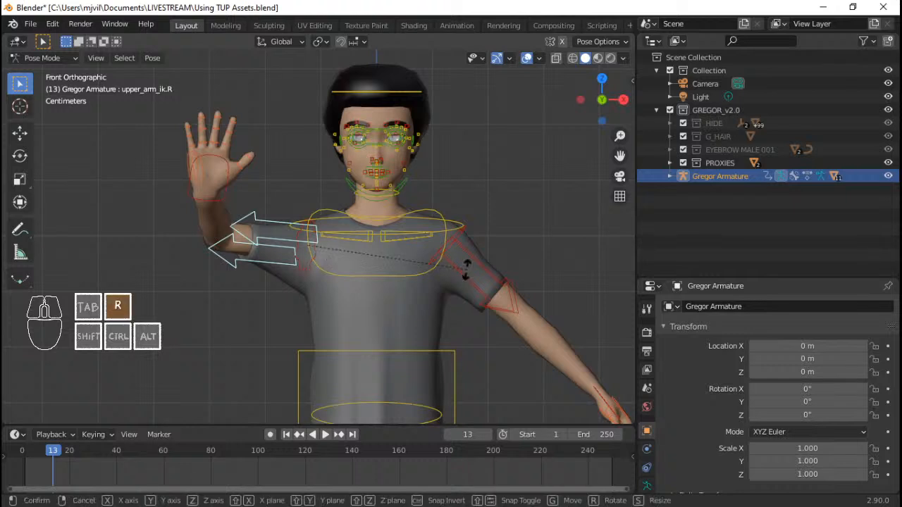
key(r)
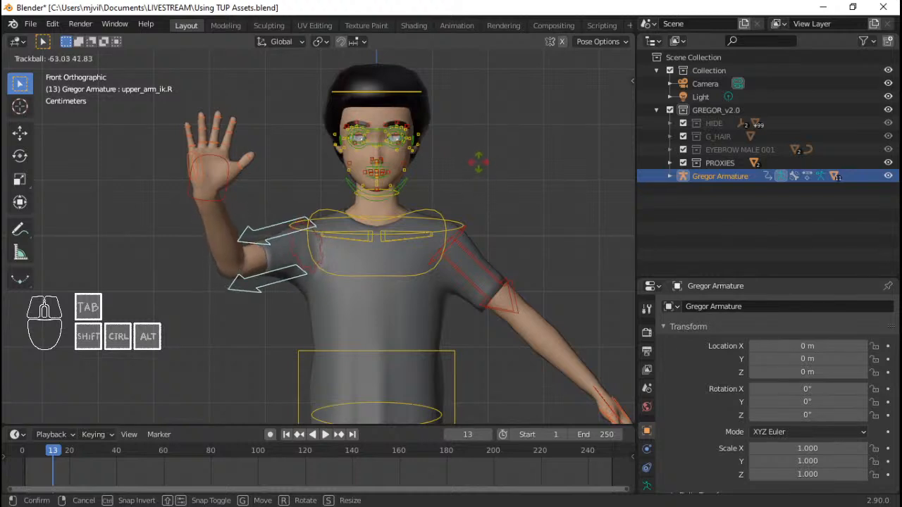
click(471, 199)
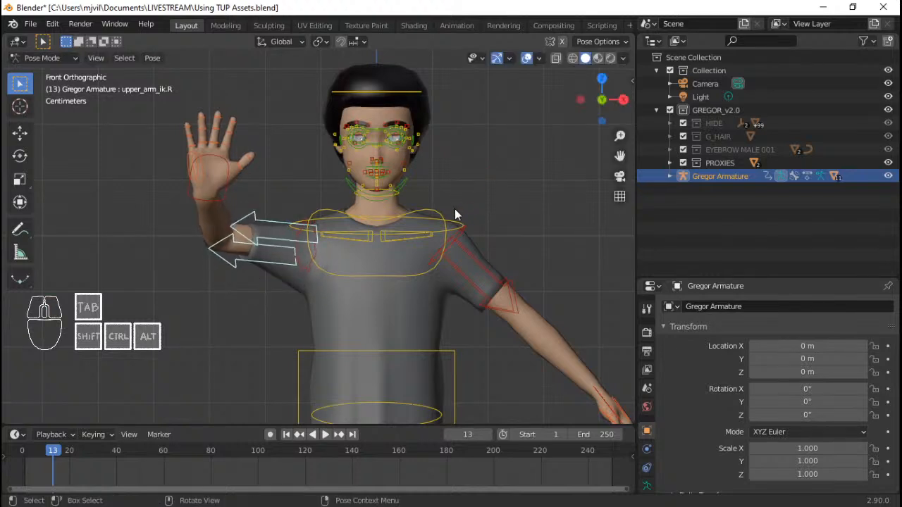
key(r)
key(r)
click(345, 236)
middle_drag(344, 236, 291, 244)
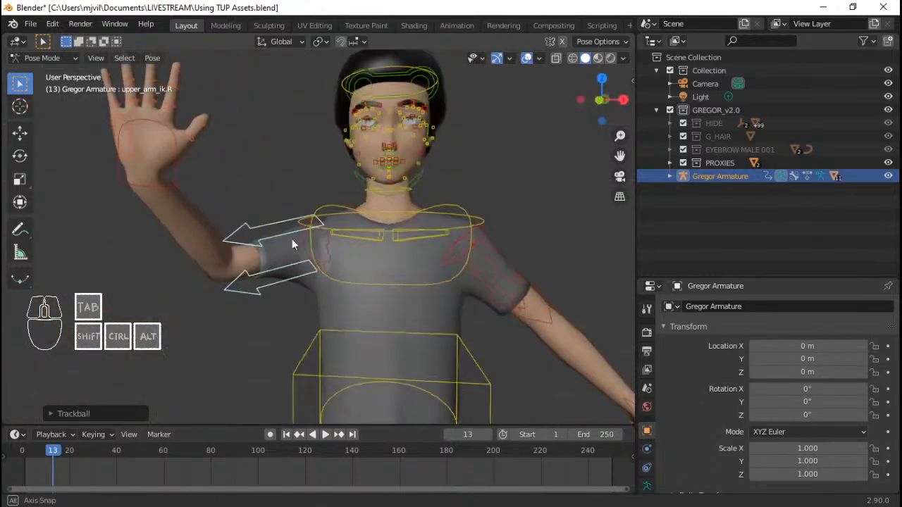
Step: Select shoulder.R and rotate it about 10° around its local X axis to raise the right shoulder
right_click(391, 239)
key(Escape)
click(387, 229)
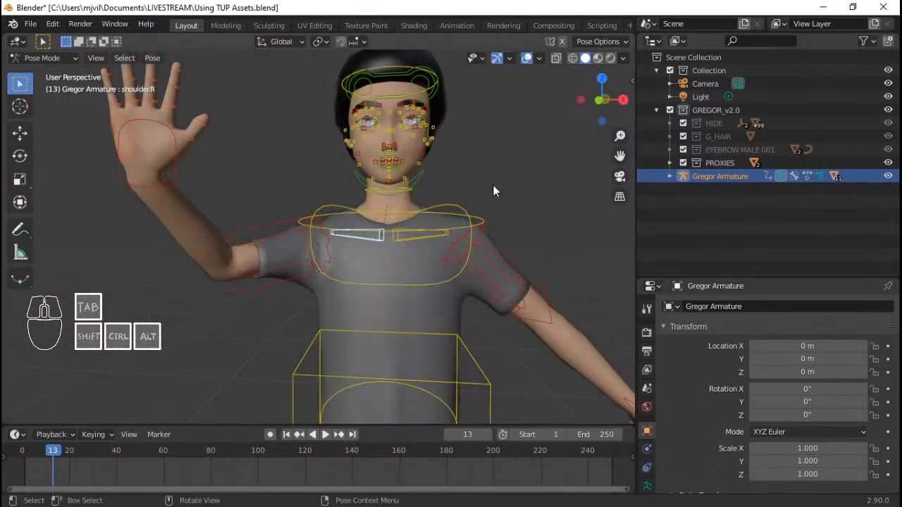
key(r)
key(x)
key(x)
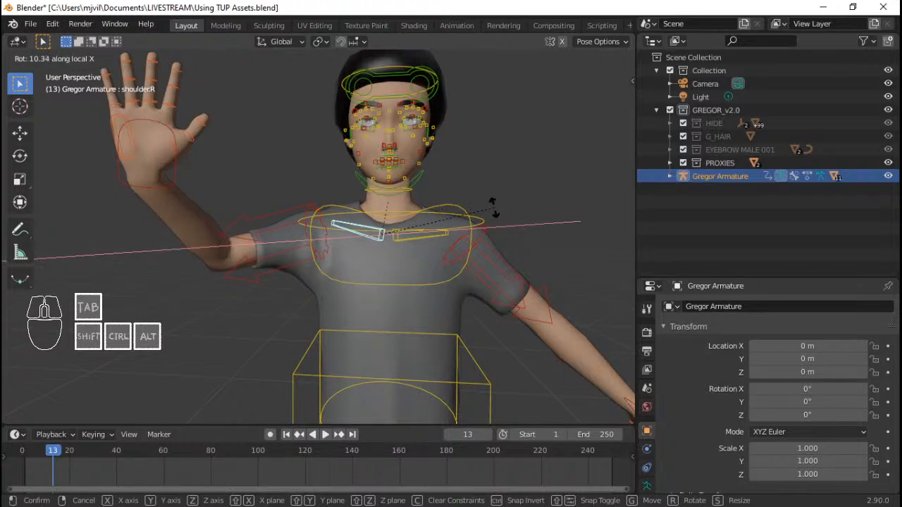
click(492, 208)
Step: Rotate hand_ik.R slightly in the front view and pull it back toward the body in the left side view
middle_drag(474, 220, 224, 188)
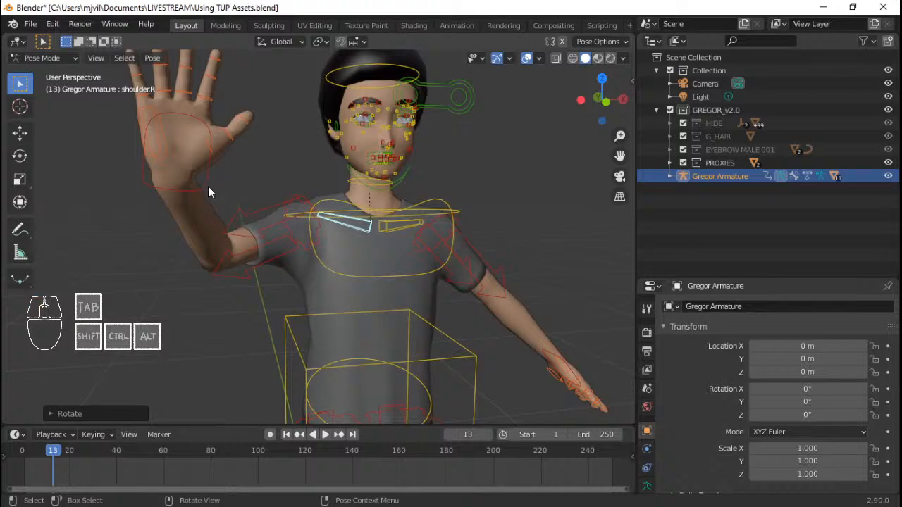
click(207, 186)
key(End)
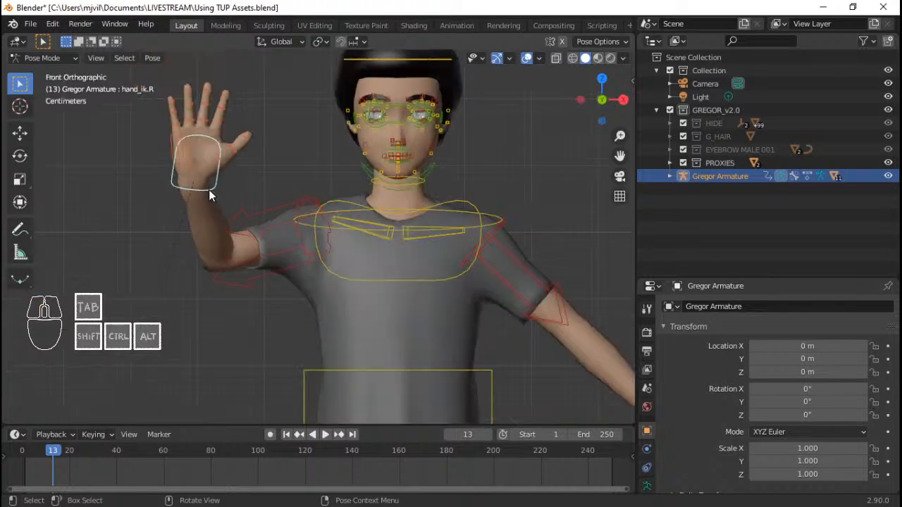
key(r)
click(377, 185)
key(ctrl+Page_Down)
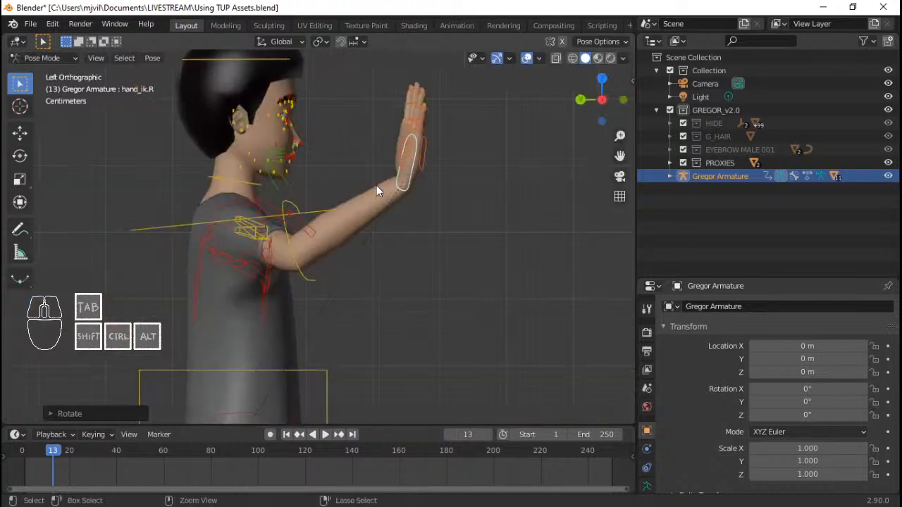
key(g)
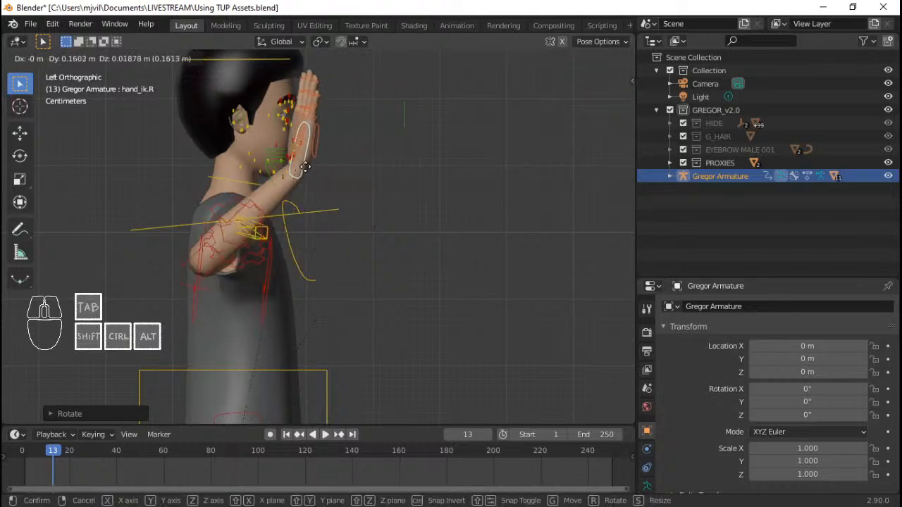
click(333, 185)
click(270, 324)
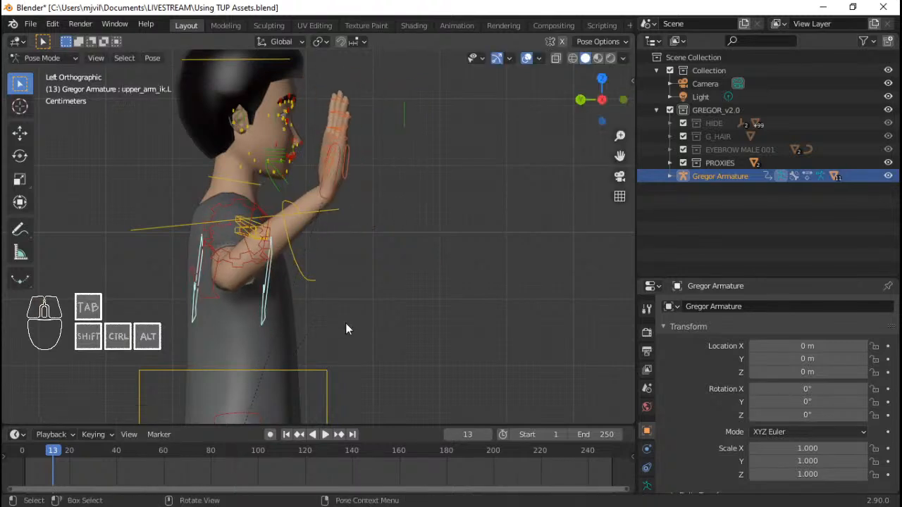
key(r)
click(394, 275)
Step: Rotate upper_arm_ik.R in the left side view and again from an angled front view to adjust the elbow
click(208, 289)
key(r)
click(402, 268)
middle_drag(402, 268, 264, 276)
key(r)
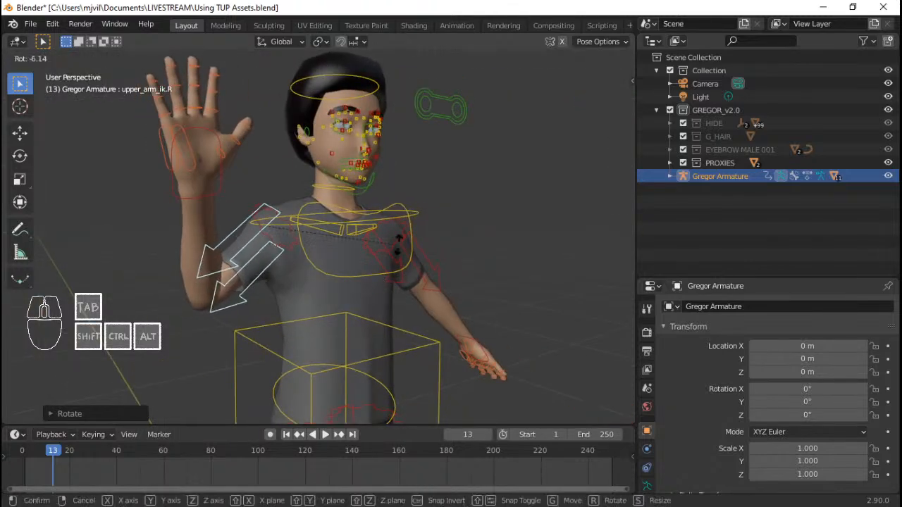
click(375, 263)
Step: Select hand_ik.R and rotate it slightly in the front view so the fingers tilt outward
middle_drag(374, 258, 302, 258)
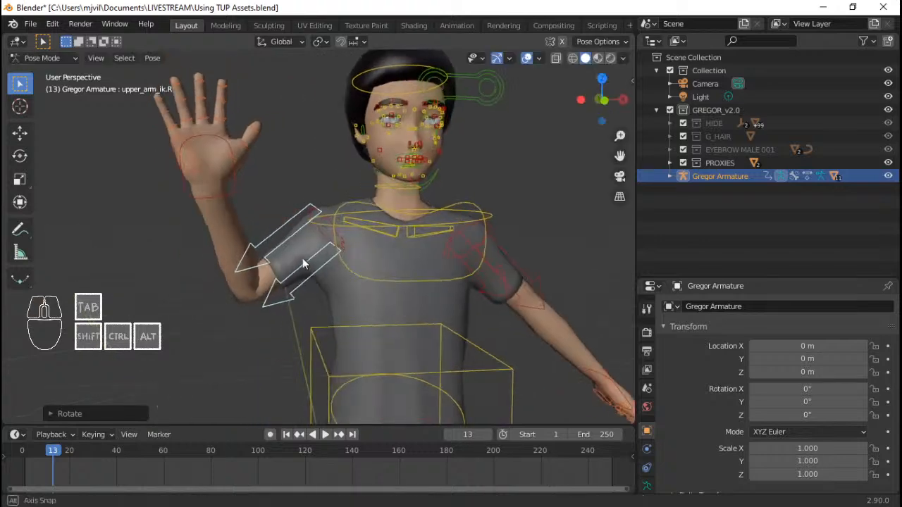
click(233, 189)
middle_drag(233, 188, 462, 193)
key(KP_Decimal)
key(KP_3)
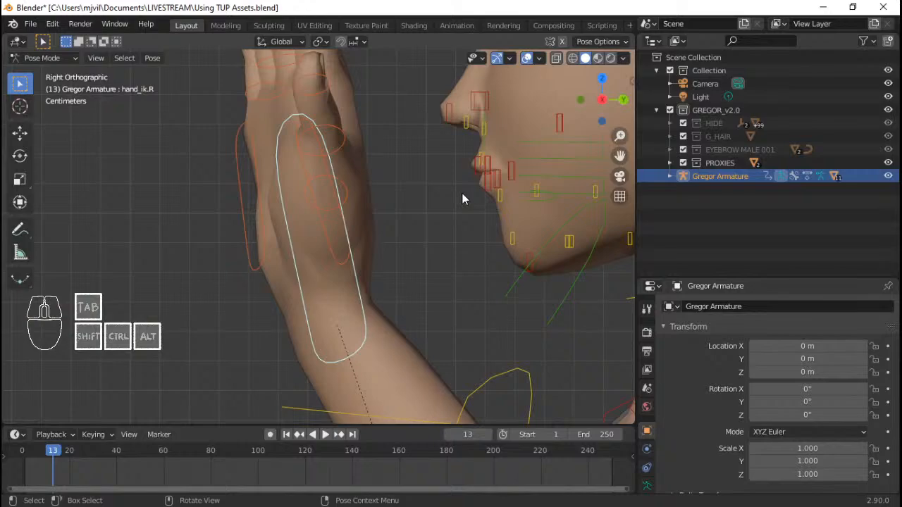
scroll(462, 194, down, 7)
key(KP_Decimal)
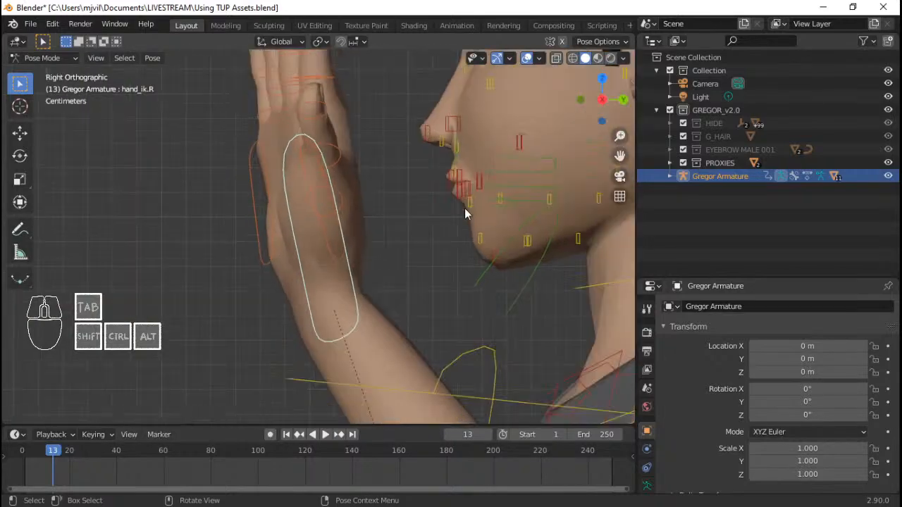
scroll(465, 208, down, 4)
middle_drag(465, 212, 369, 206)
key(KP_1)
scroll(328, 228, up, 1)
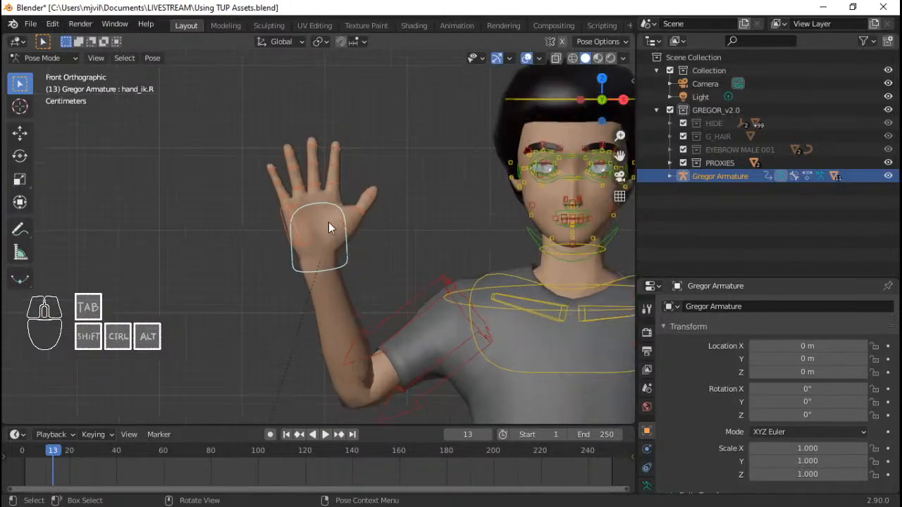
key(r)
click(462, 255)
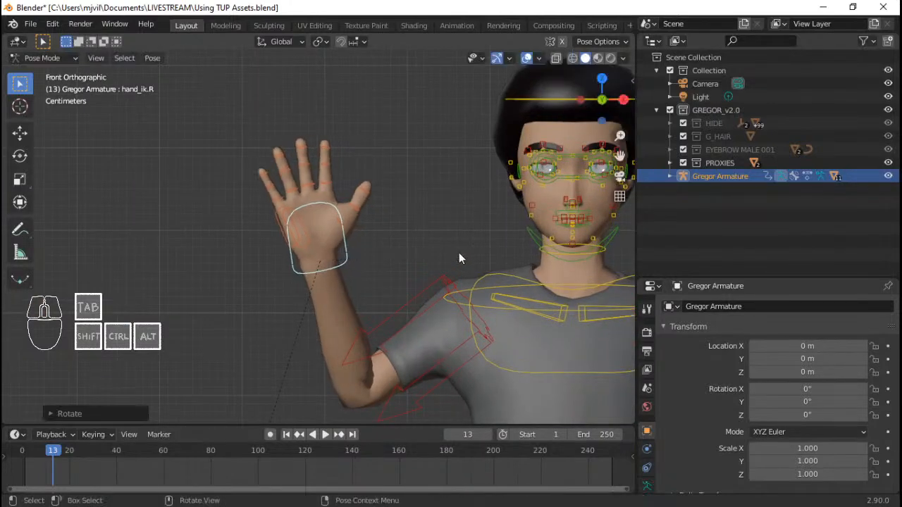
Step: Move hand_ik.R slightly in the front view and fine-tune its rotation for the waving pose
key(g)
click(475, 284)
scroll(473, 271, down, 3)
key(r)
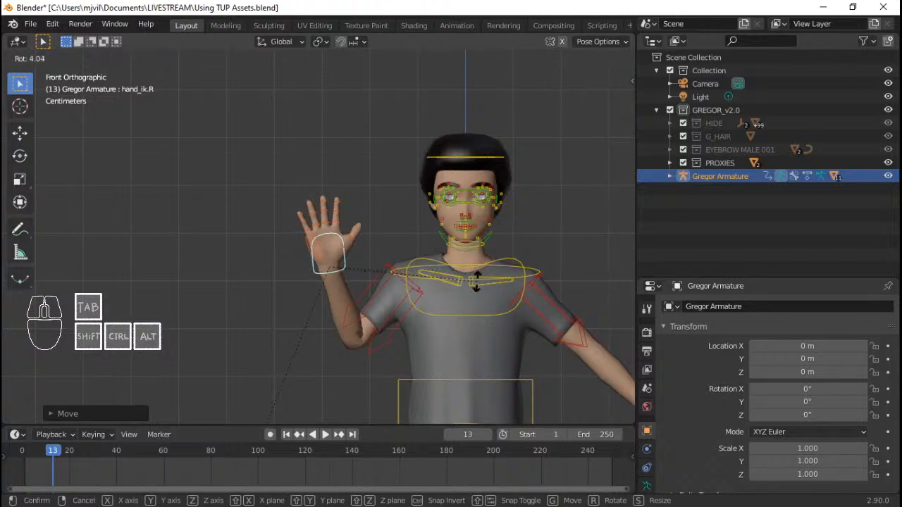
click(474, 281)
Step: Select the palm.R control on the raised right hand and display the rig layer options
shift+middle_drag(506, 309, 472, 270)
scroll(377, 233, up, 1)
scroll(377, 233, up, 2)
shift+middle_drag(301, 184, 320, 273)
scroll(324, 276, up, 2)
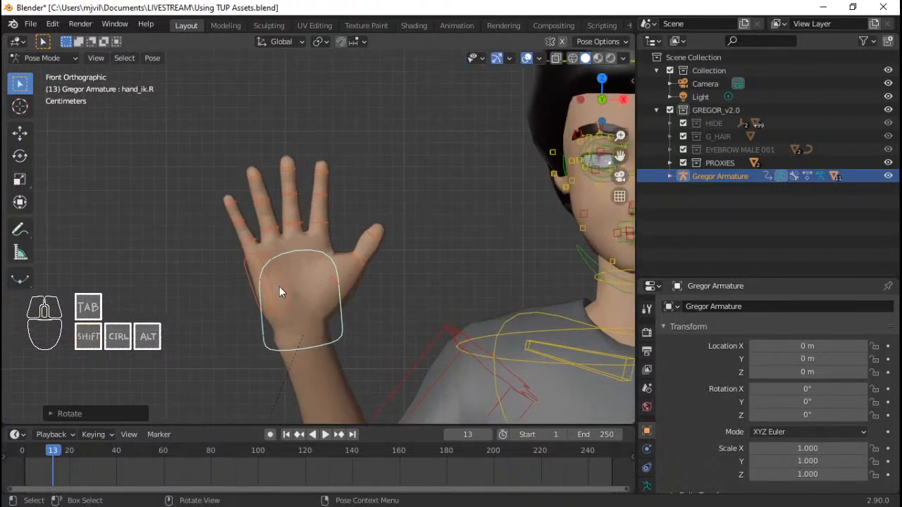
click(281, 272)
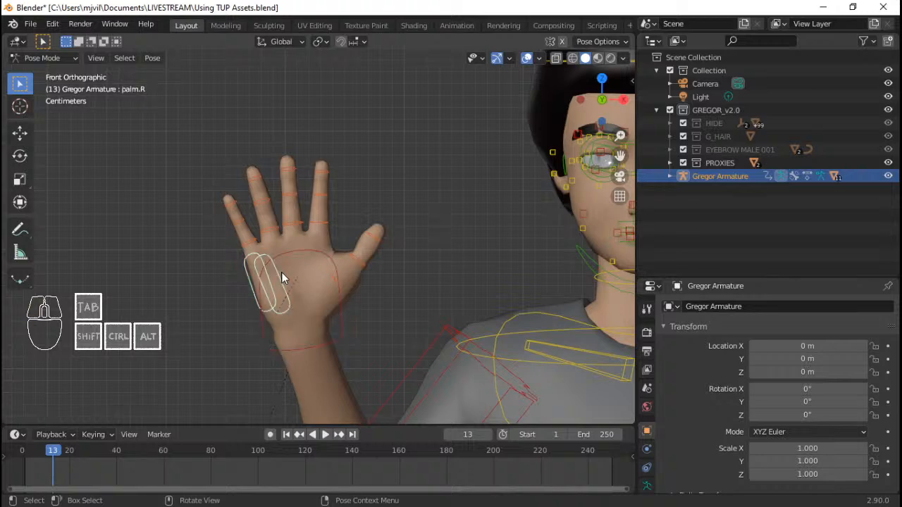
shift+middle_drag(281, 272, 282, 249)
key(n)
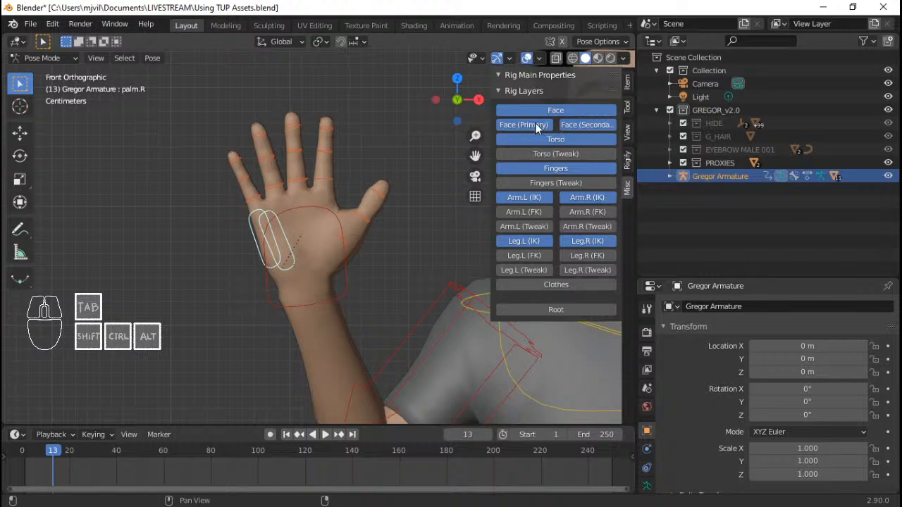
Step: Hide the face, torso, arm IK and leg IK rig layers, leaving only the Fingers layer displayed
key(n)
scroll(419, 173, down, 3)
scroll(451, 226, down, 4)
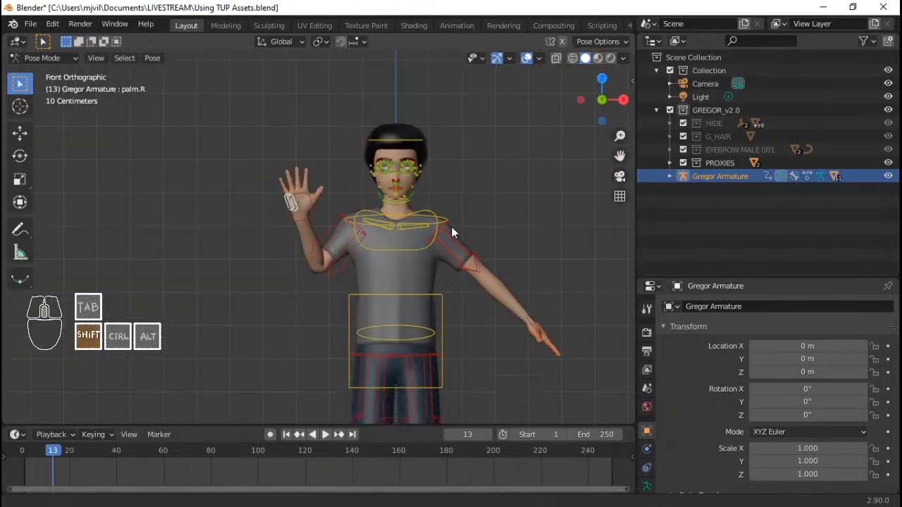
scroll(414, 244, up, 5)
key(n)
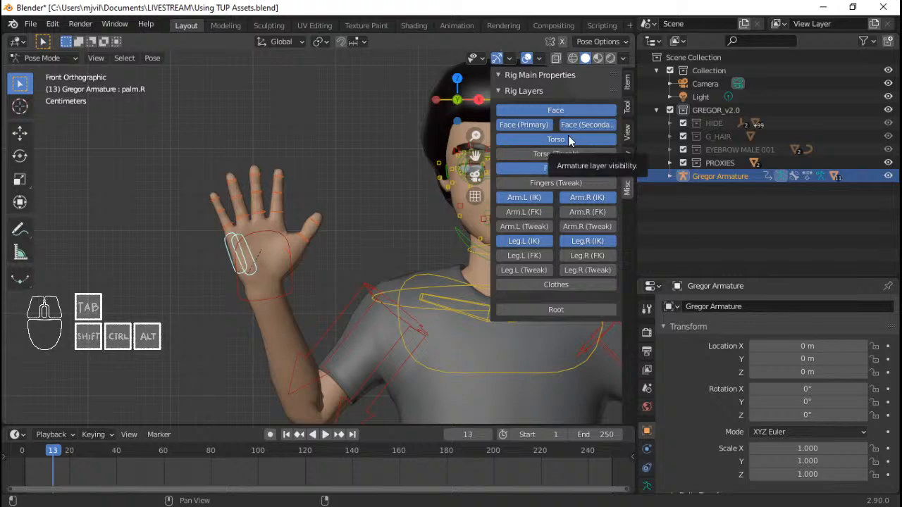
key(n)
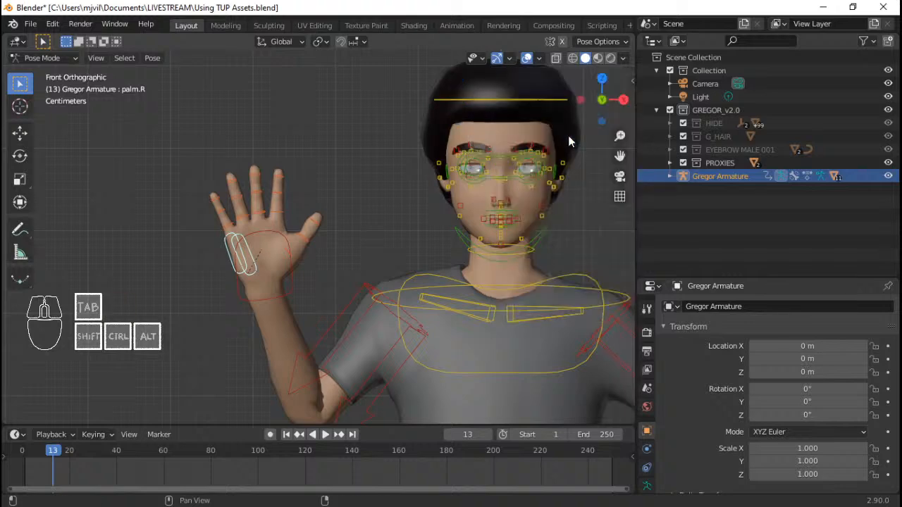
key(n)
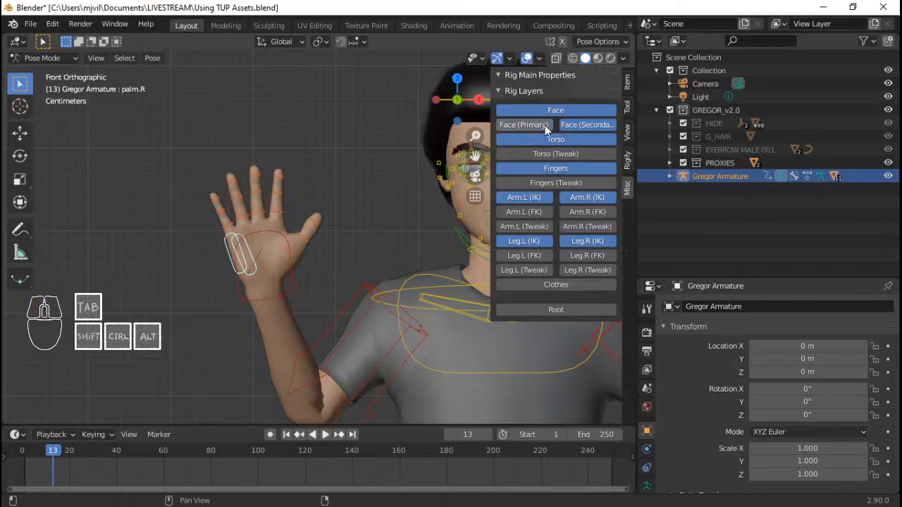
click(545, 125)
click(583, 124)
click(570, 110)
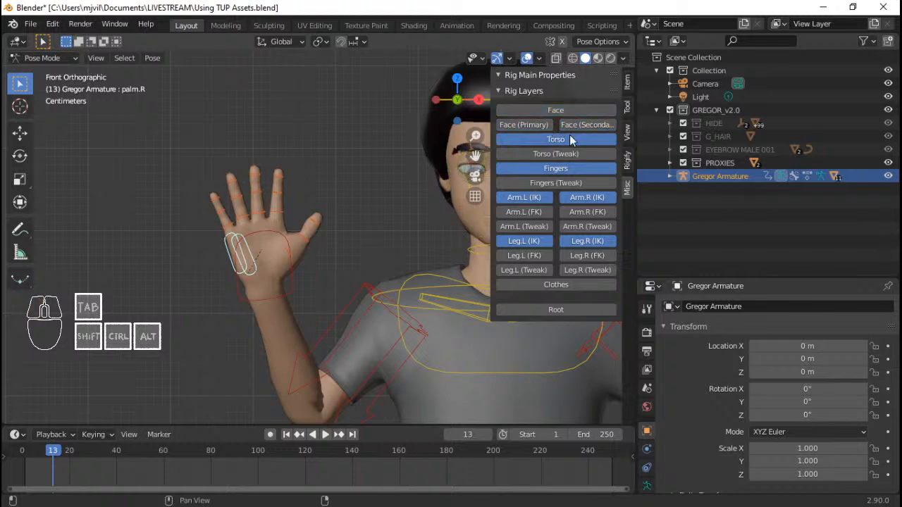
click(572, 139)
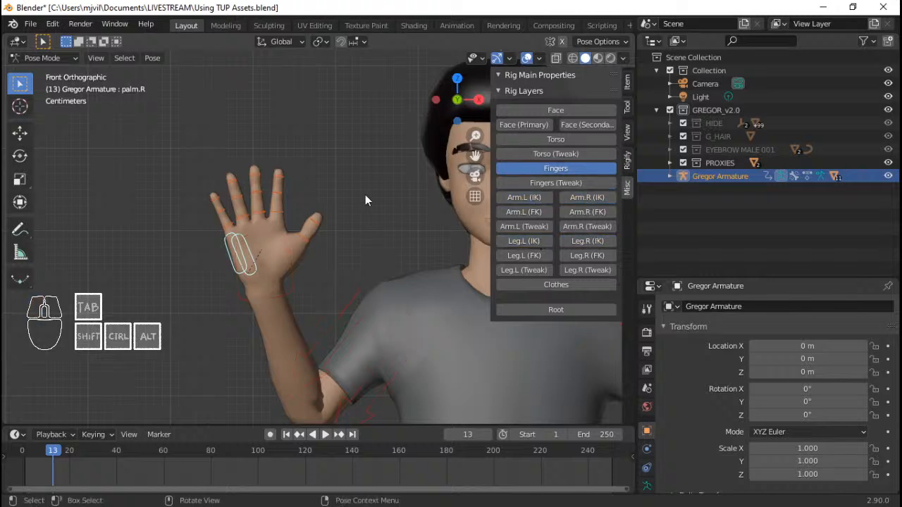
key(n)
middle_drag(256, 214, 333, 214)
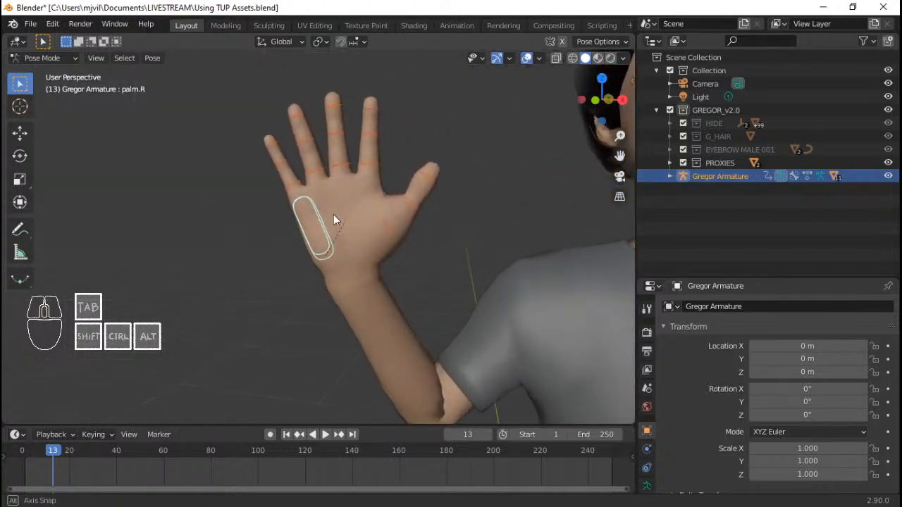
key(g)
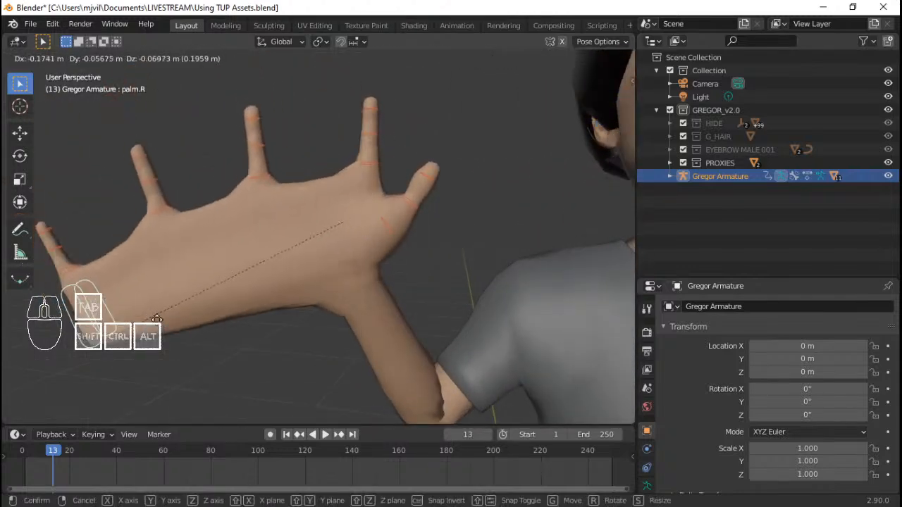
right_click(294, 265)
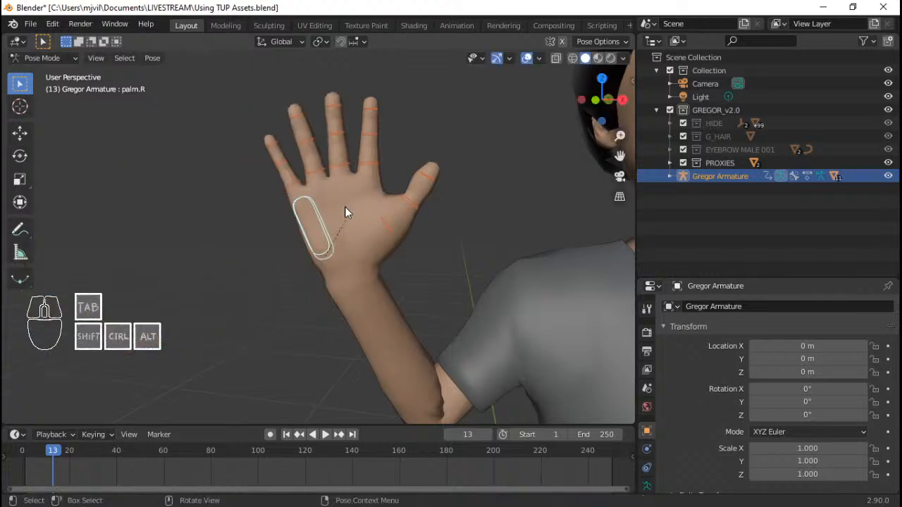
Step: Rotate palm.R about 5° along its local X axis to cup the raised right palm slightly
middle_drag(267, 214, 400, 217)
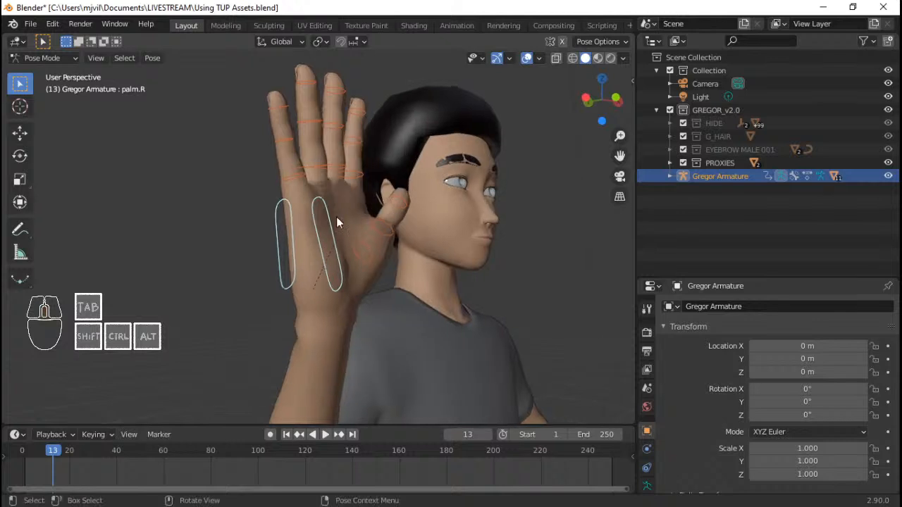
key(r)
right_click(304, 228)
key(r)
key(x)
key(x)
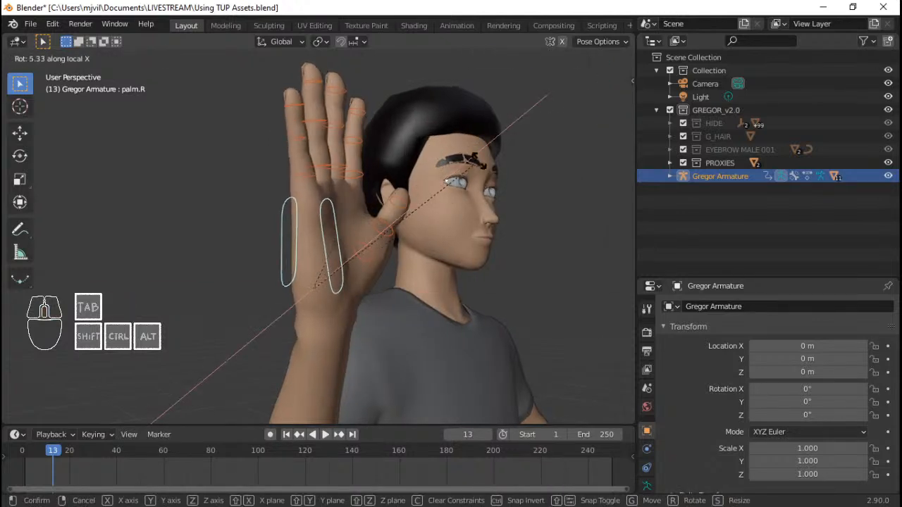
click(377, 163)
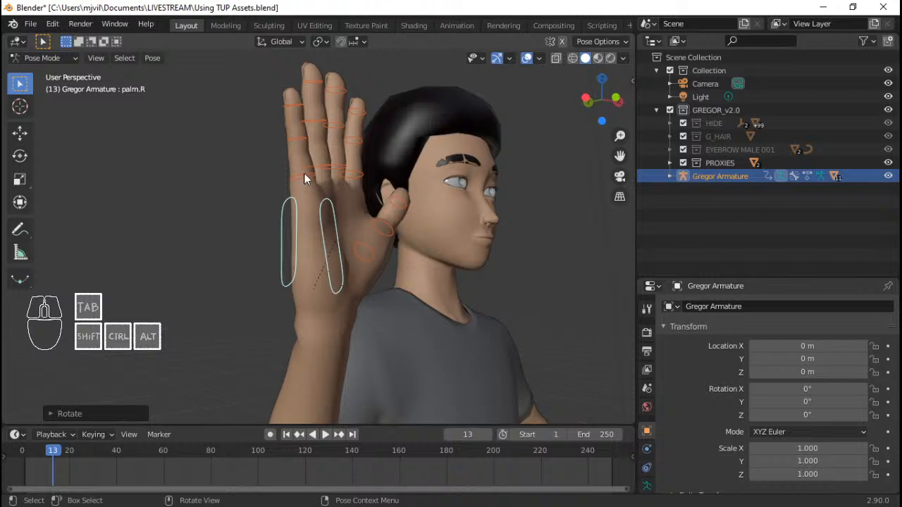
Step: Try curling the right pinky by rotating f_pinky.01.R about 64° along its local X axis, and clear the rotation
click(304, 174)
key(r)
key(x)
key(x)
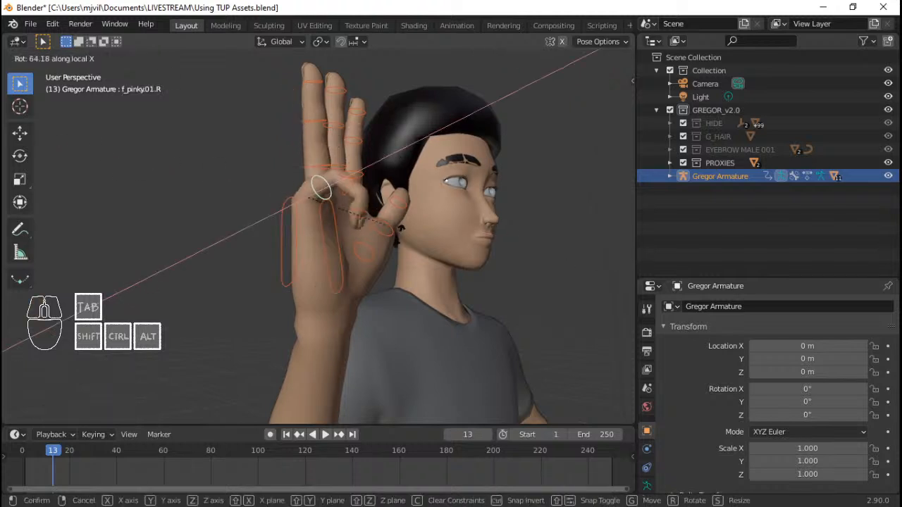
click(400, 253)
mouse_move(400, 251)
middle_down()
mouse_move(294, 267)
mouse_move(404, 264)
mouse_move(407, 249)
middle_up()
key(alt+r)
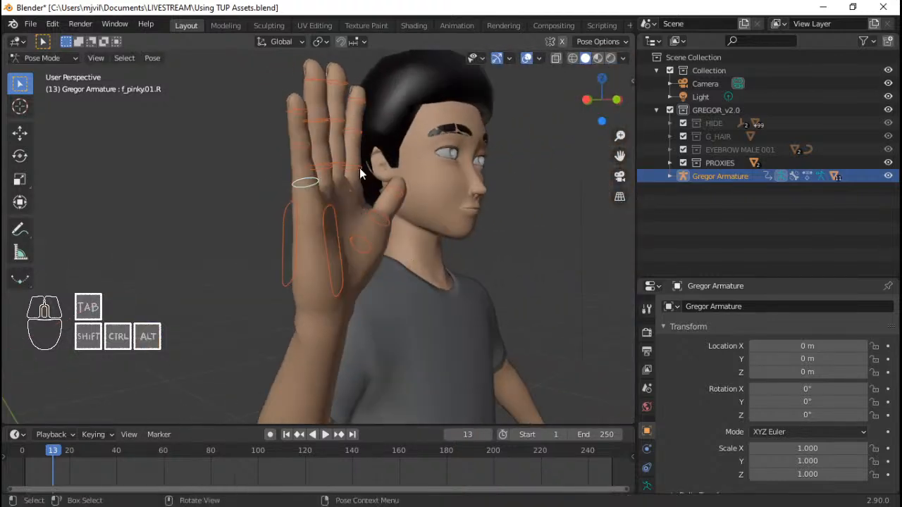
Step: Examine the raised right hand and its finger controls from several angles and distances
middle_drag(359, 168, 447, 217)
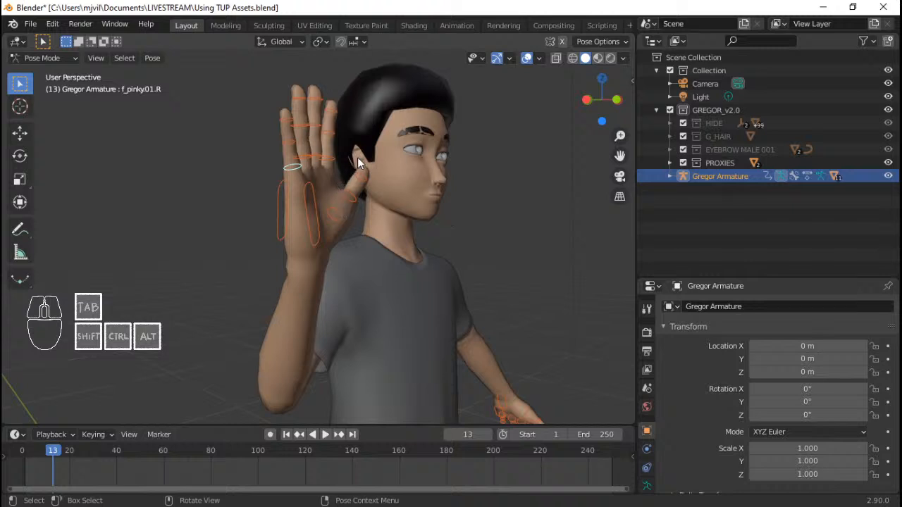
scroll(361, 157, down, 2)
middle_drag(432, 188, 302, 188)
shift+middle_drag(302, 187, 400, 191)
scroll(400, 271, down, 3)
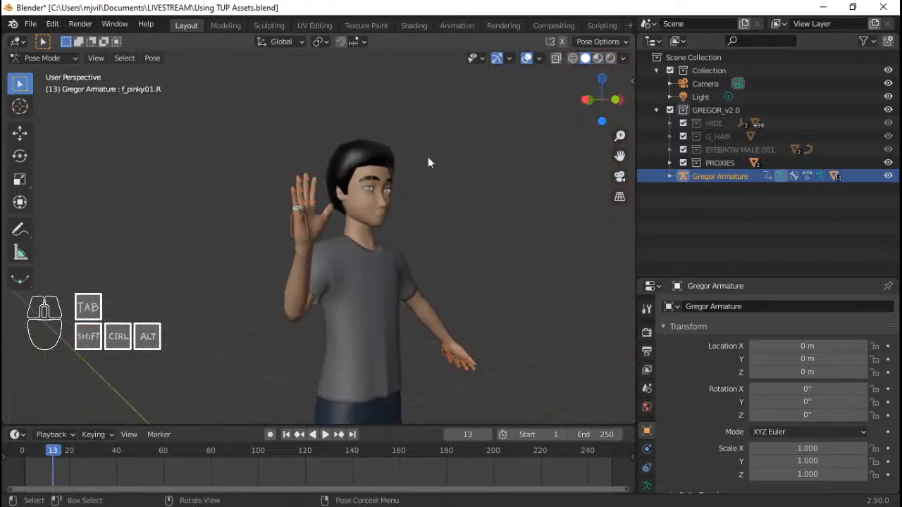
scroll(346, 242, up, 4)
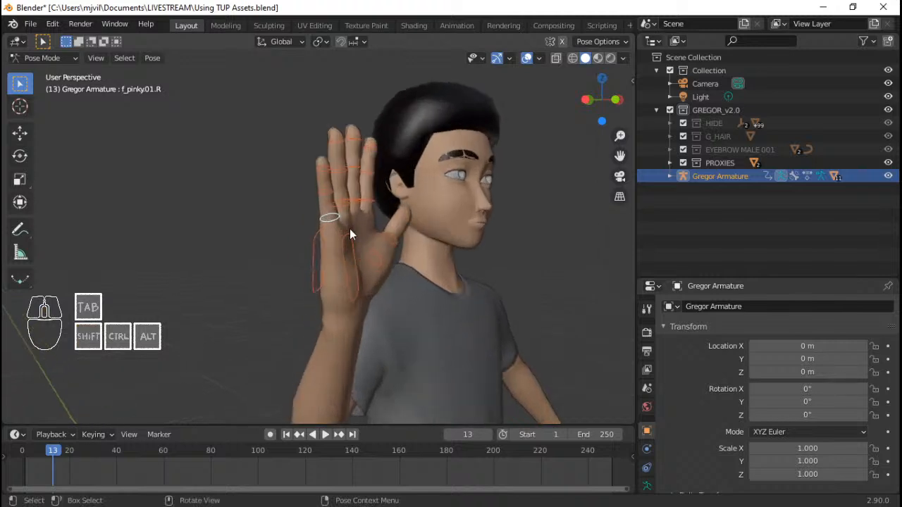
middle_drag(348, 232, 333, 221)
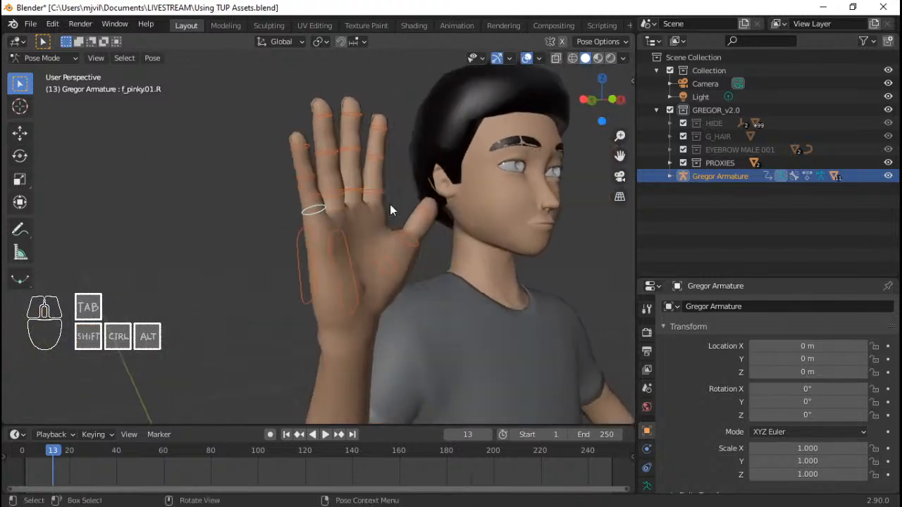
ctrl+middle_drag(412, 227, 422, 221)
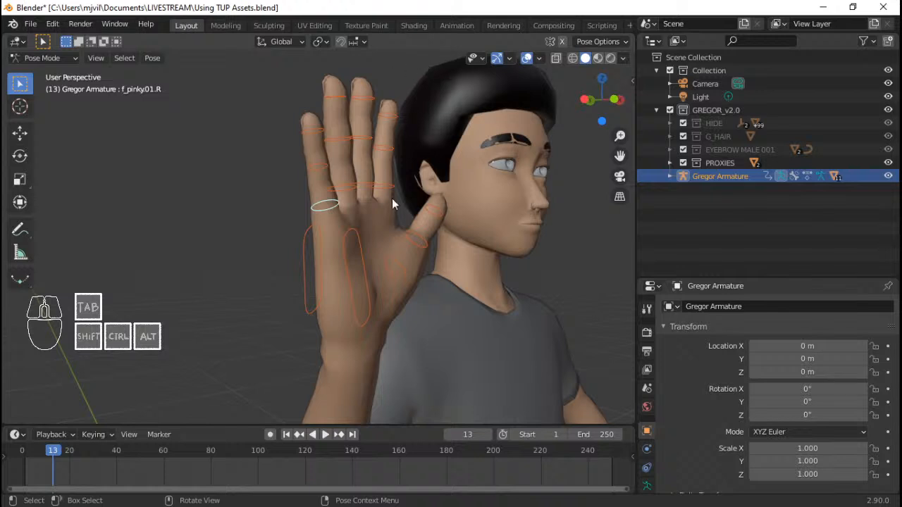
mouse_move(392, 198)
middle_down()
mouse_move(353, 223)
mouse_move(484, 208)
mouse_move(362, 176)
mouse_move(384, 187)
middle_up()
key(r)
key(x)
key(x)
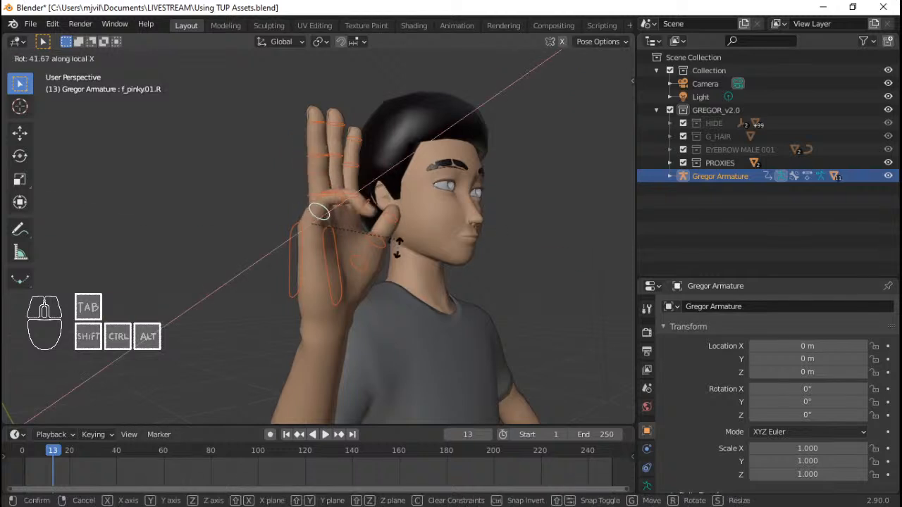
mouse_move(367, 279)
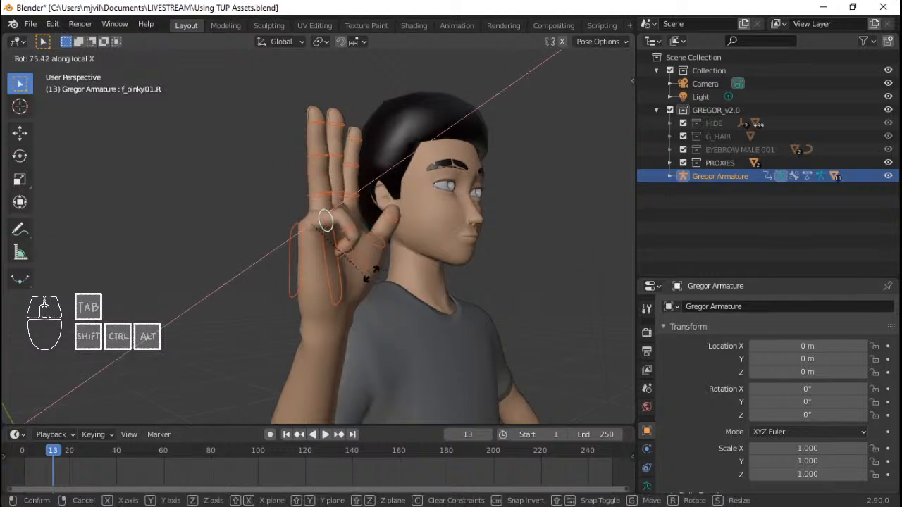
right_click(314, 222)
Step: Curl the right pinky toward the palm by rotating f_pinky.01.R about 69° along its local X axis
middle_drag(309, 219, 384, 240)
scroll(393, 206, down, 1)
middle_drag(447, 207, 358, 222)
scroll(393, 206, up, 1)
key(r)
key(x)
key(x)
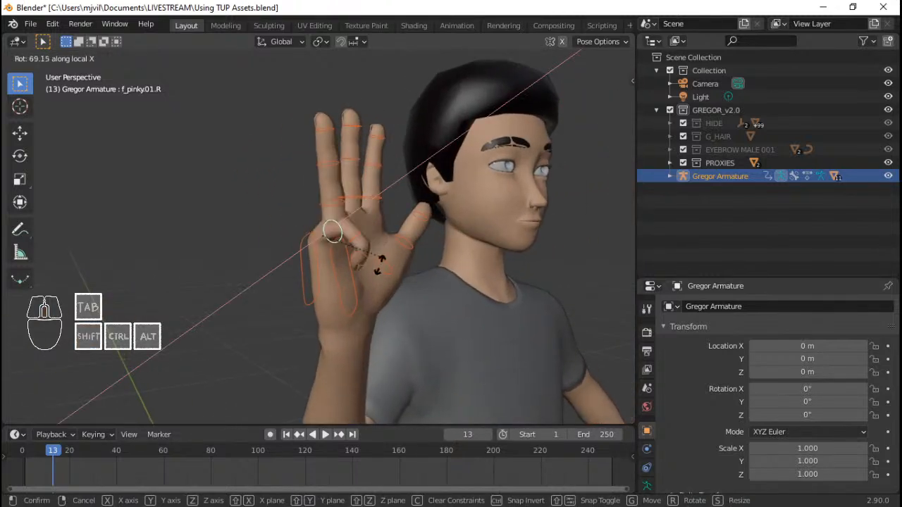
click(378, 267)
Step: Curl the right ring finger by rotating f_ring.01.R about 74° along its local X axis
mouse_move(378, 267)
middle_down()
mouse_move(272, 269)
mouse_move(334, 274)
mouse_move(423, 260)
mouse_move(361, 262)
middle_up()
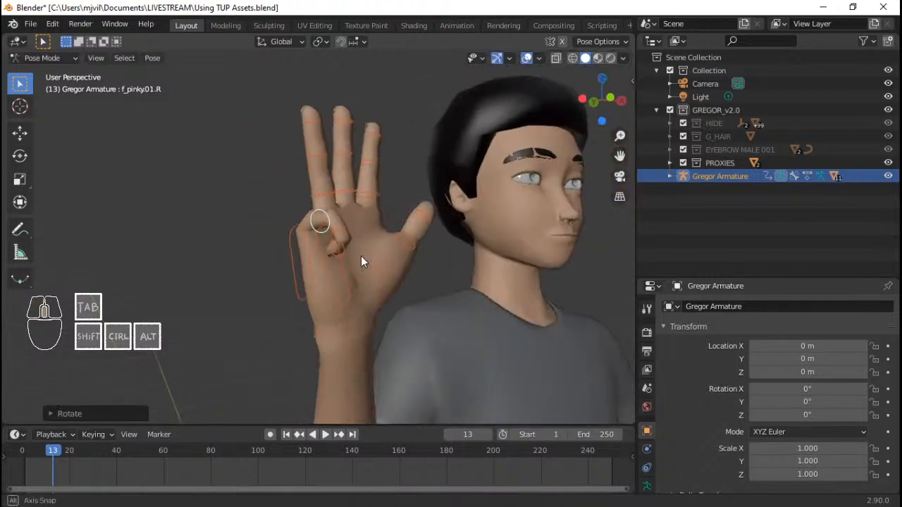
click(330, 198)
key(r)
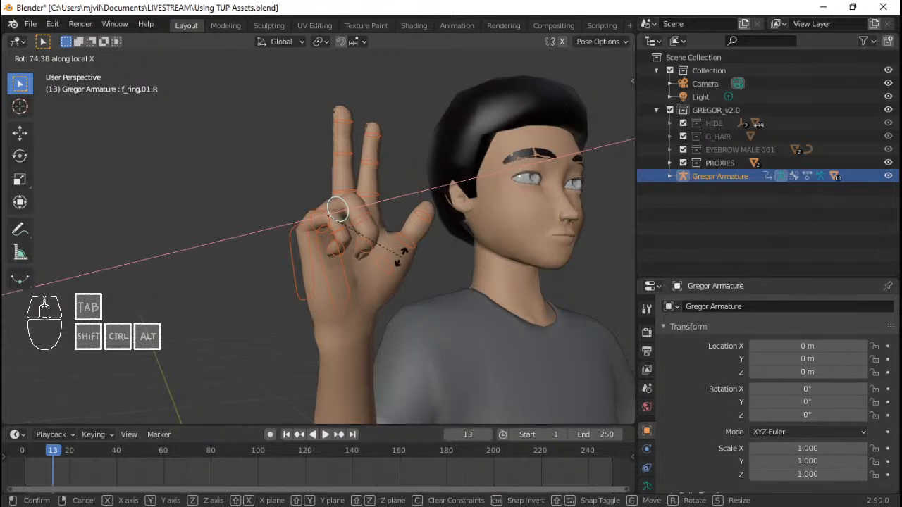
click(392, 267)
Step: Fine-tune the curl of the right ring finger with further local X rotations of f_ring.01.R
middle_drag(392, 266, 335, 255)
key(r)
key(x)
key(x)
click(348, 229)
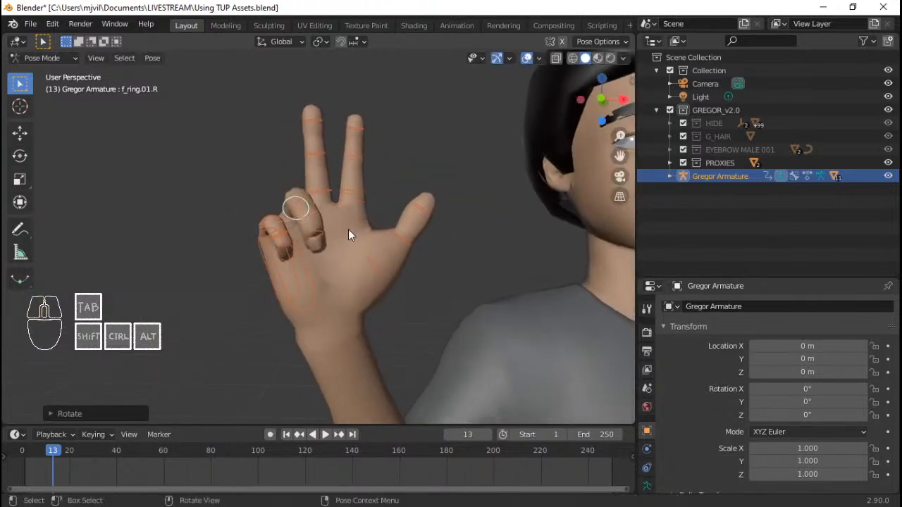
key(r)
key(x)
key(x)
click(347, 237)
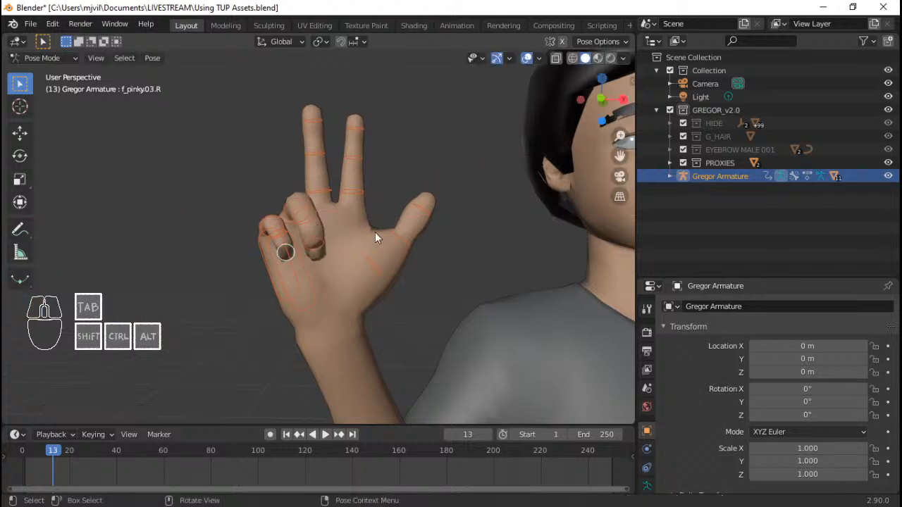
Step: Rotate palm.R about 4° along its local X axis and adjust its rotation around Z
click(298, 259)
key(r)
key(x)
key(x)
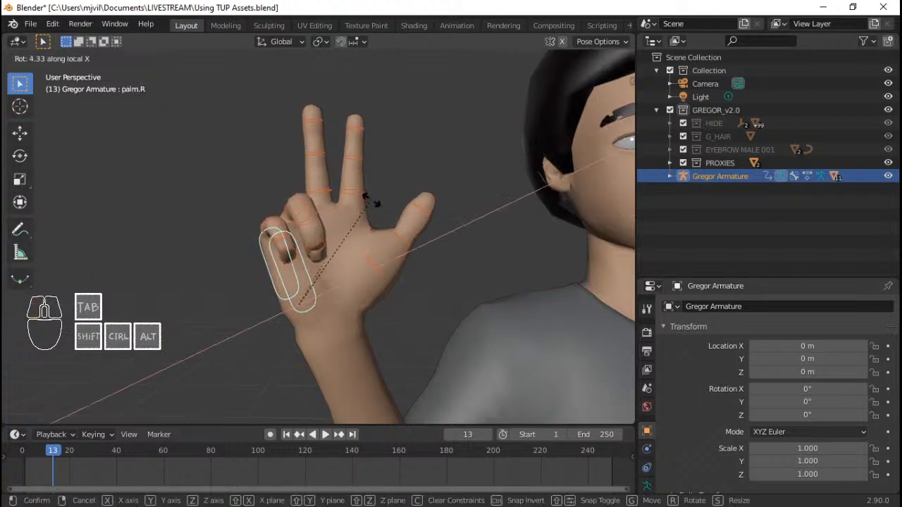
click(371, 199)
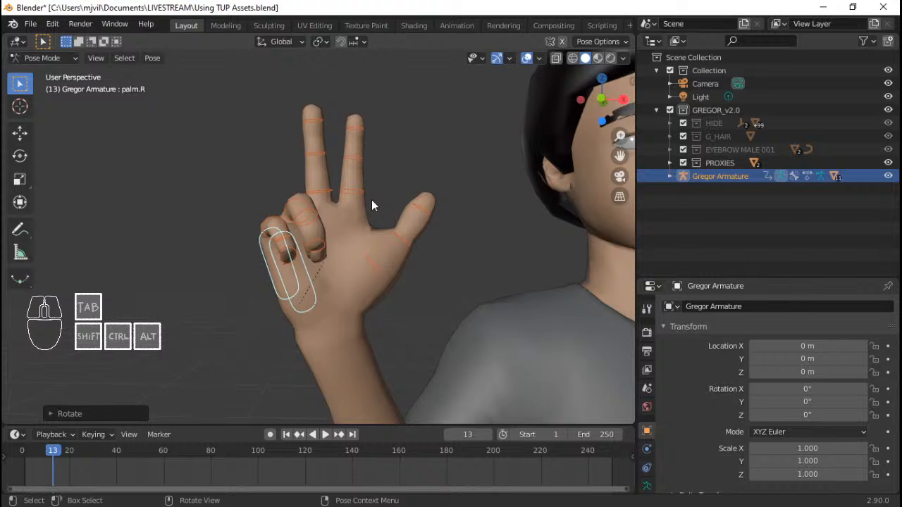
shift+middle_drag(372, 200, 406, 227)
key(r)
key(z)
click(409, 206)
Step: Show the Arm.L (IK) and Arm.R (IK) rig layers alongside the Fingers layer
key(n)
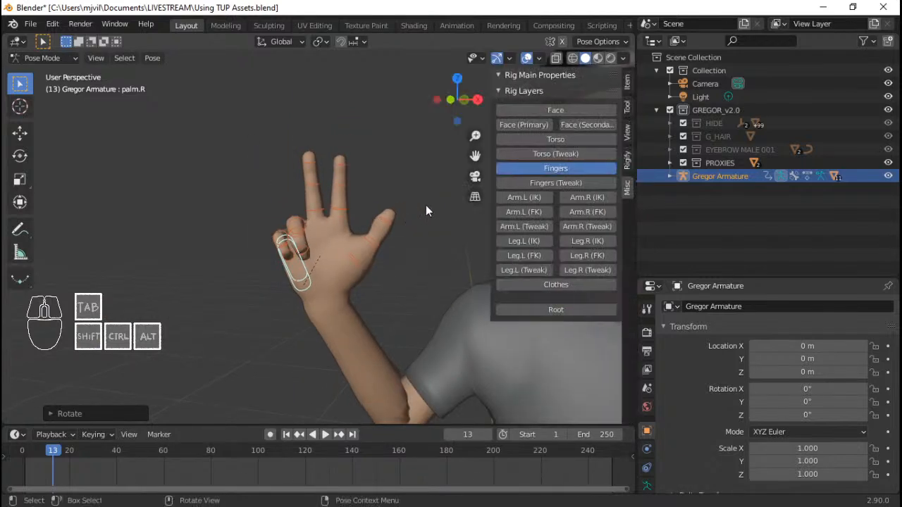
click(535, 198)
click(573, 197)
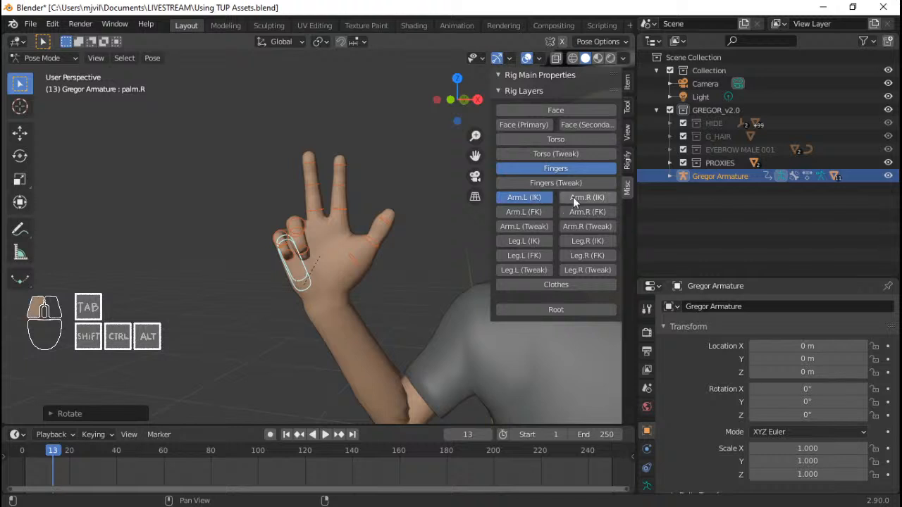
Step: Select hand_ik.R and rotate it so the right hand tilts outward
click(356, 256)
key(r)
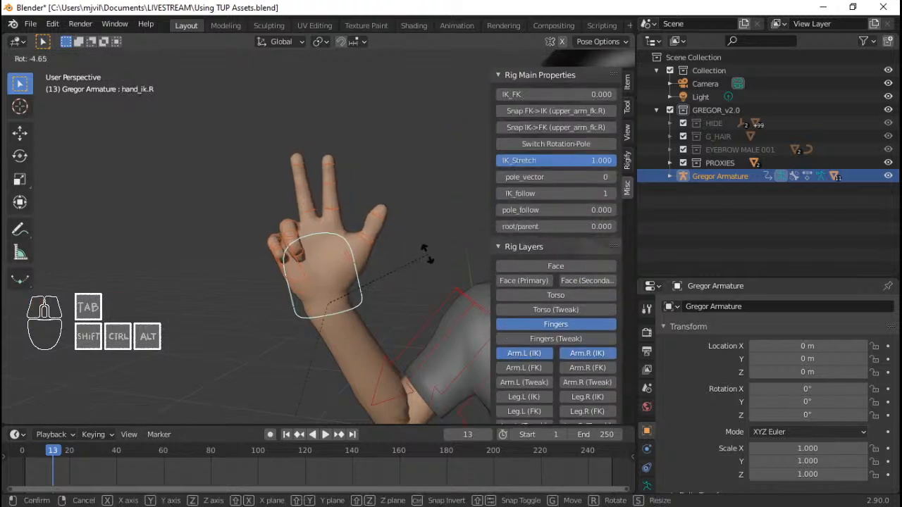
click(402, 245)
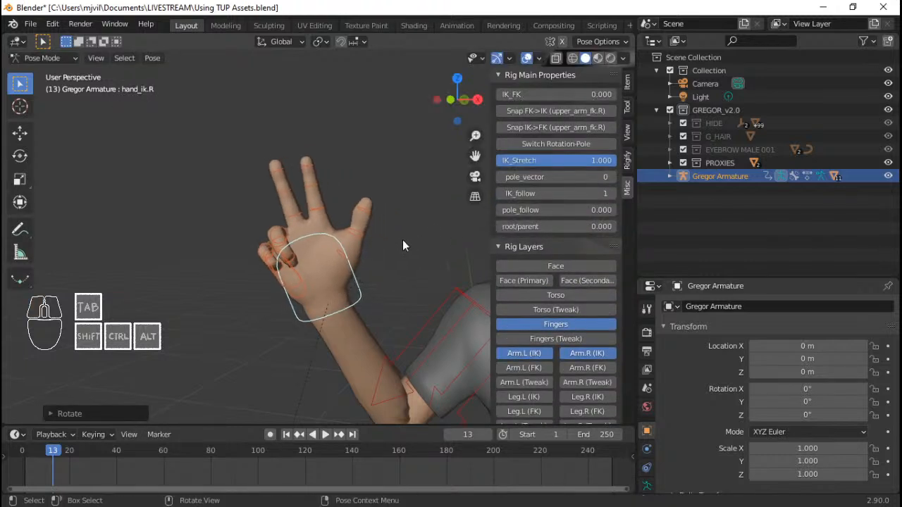
Step: Rotate f_middle.01.R and f_index.01.R individually to adjust the spread of the two raised fingers
click(301, 214)
key(r)
click(347, 223)
click(321, 210)
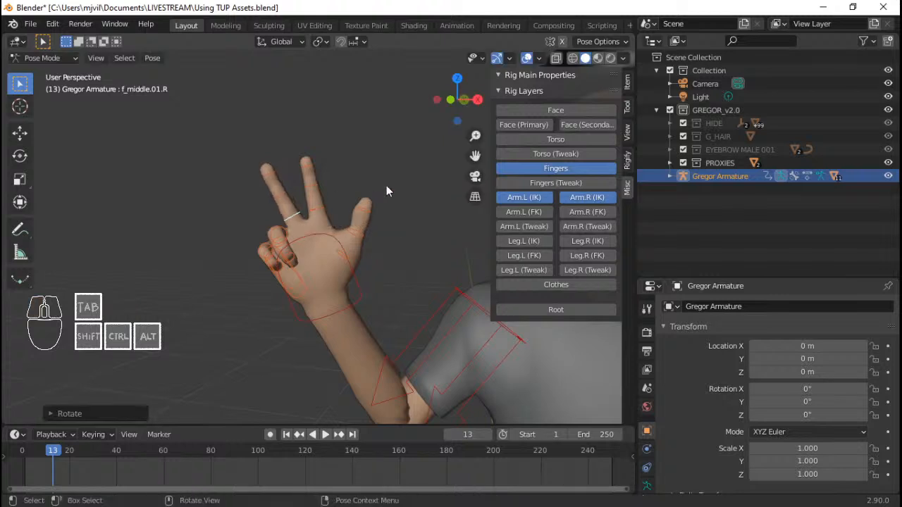
key(r)
click(403, 201)
Step: Select f_middle.01.R in the angled side view and adjust its rotation along its local X axis
mouse_move(367, 238)
middle_down()
mouse_move(423, 237)
mouse_move(369, 238)
middle_up()
middle_drag(413, 218, 365, 216)
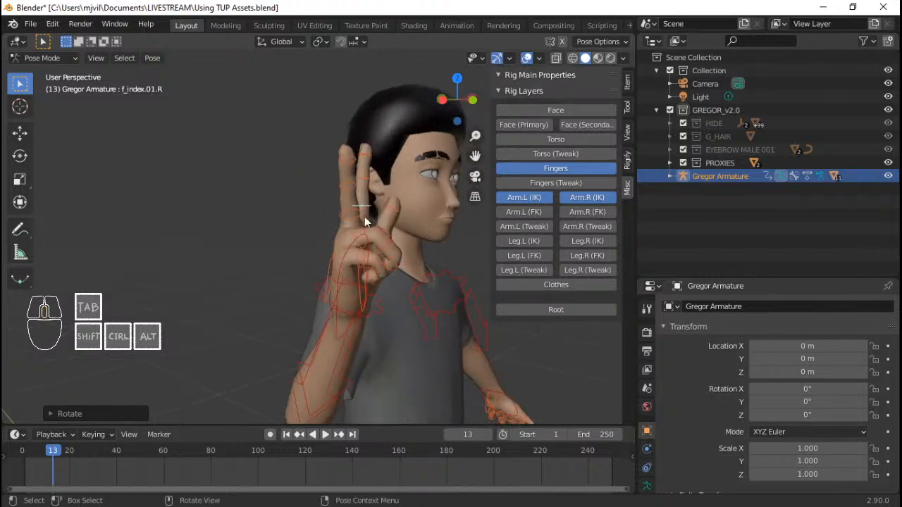
click(349, 215)
shift+middle_drag(455, 208, 403, 191)
scroll(402, 192, up, 2)
key(r)
key(x)
key(x)
click(405, 204)
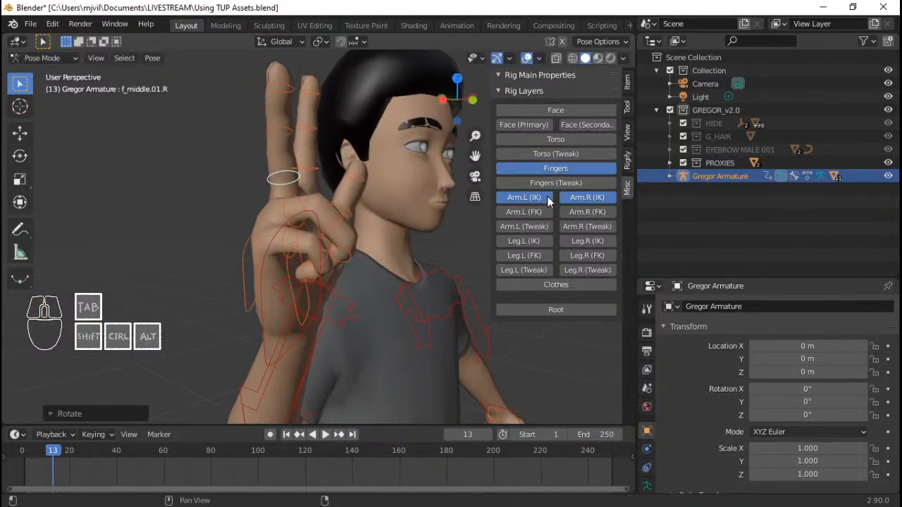
Step: Hide the Arm.L (IK) and Arm.R (IK) rig layers and rotate f_middle.01.R backward along its local X axis
click(544, 198)
click(590, 197)
scroll(377, 203, down, 3)
mouse_move(378, 206)
middle_down()
mouse_move(320, 212)
mouse_move(373, 189)
middle_up()
scroll(316, 194, up, 2)
key(r)
key(x)
key(x)
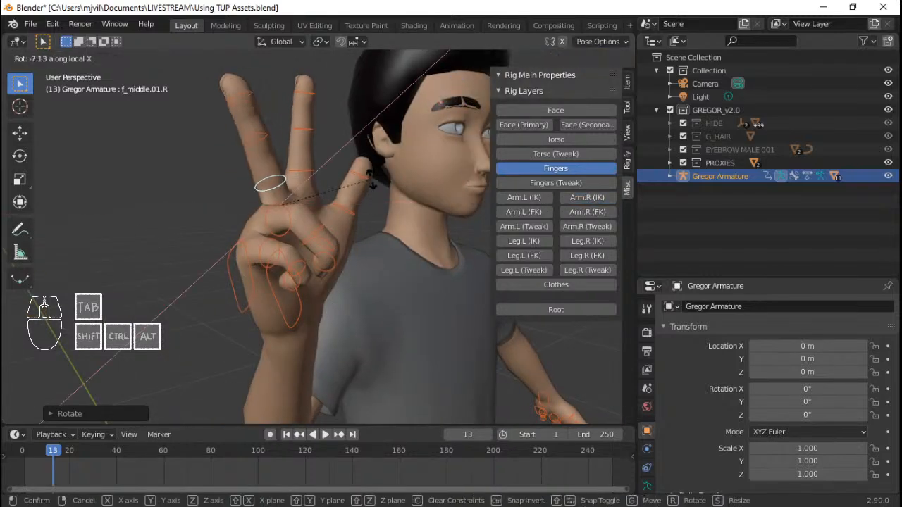
click(346, 185)
Step: Select f_index.01.R and rotate it along its local X axis until the index finger stands near the middle finger
click(307, 172)
key(r)
key(x)
key(x)
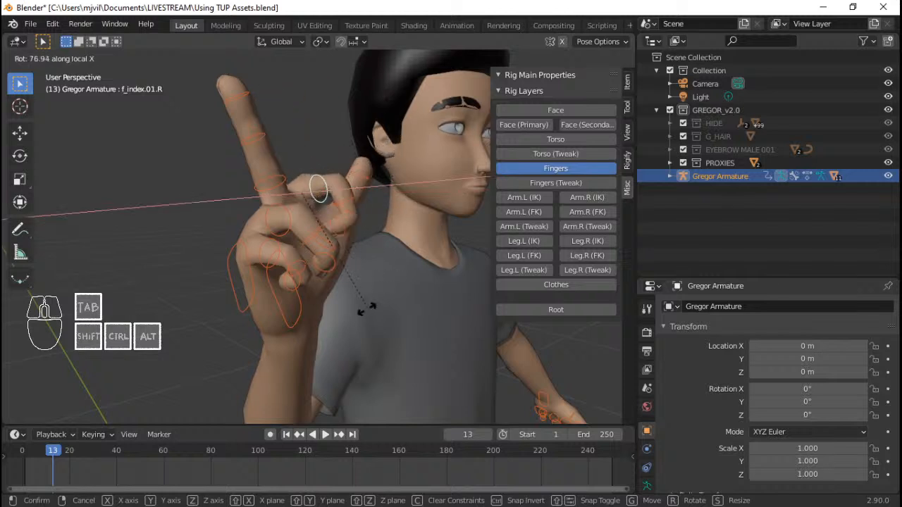
click(391, 125)
key(r)
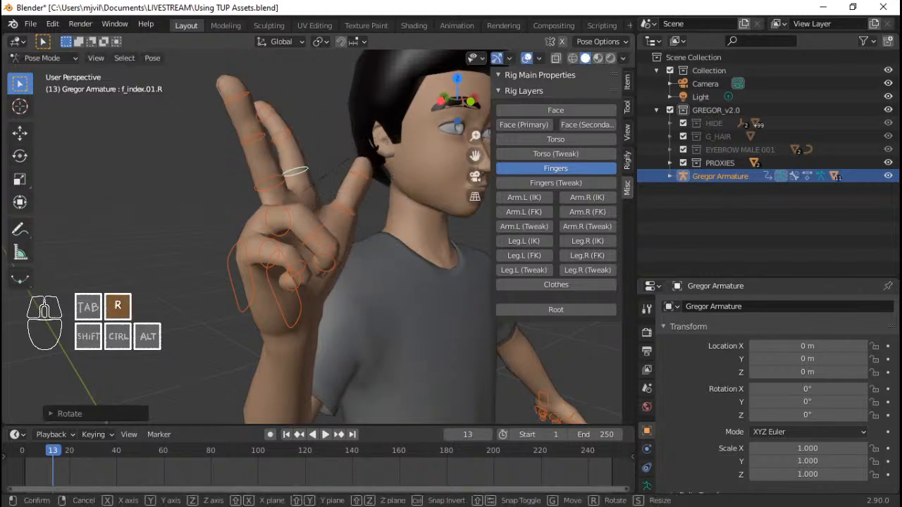
key(x)
key(x)
click(377, 163)
Step: Select thumb.01.R and rotate it along its local X axis to fold the thumb toward the palm
scroll(373, 169, down, 1)
middle_drag(373, 169, 292, 246)
click(328, 248)
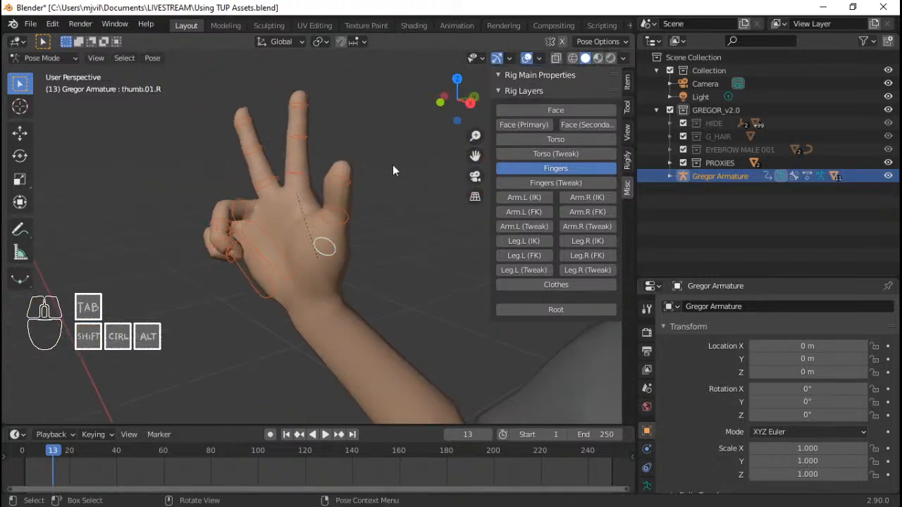
key(r)
key(x)
key(x)
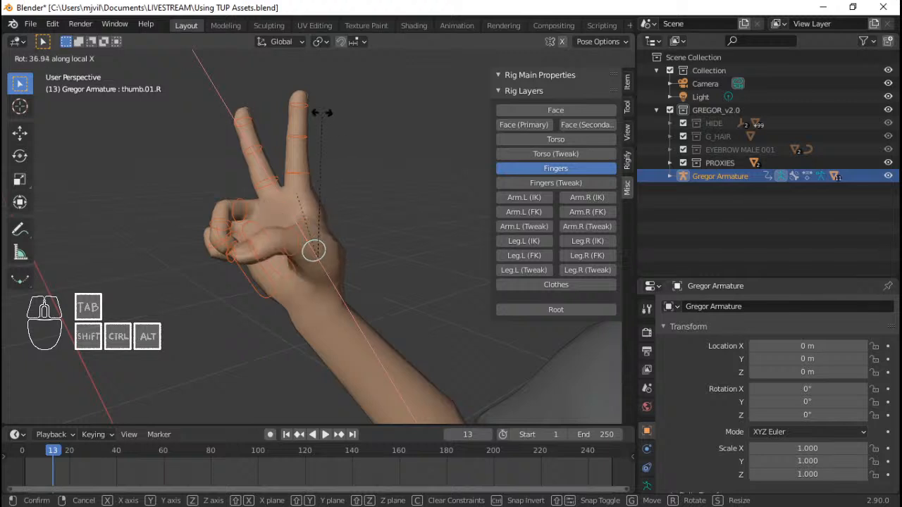
click(339, 113)
Step: Refine thumb.01.R with trackball rotations from two viewing angles so the thumb crosses the palm
middle_drag(347, 115, 409, 201)
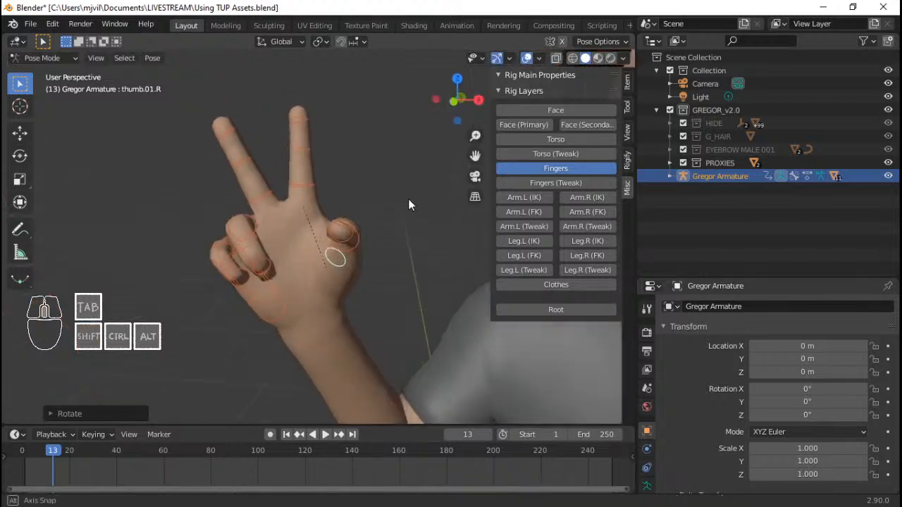
key(r)
key(r)
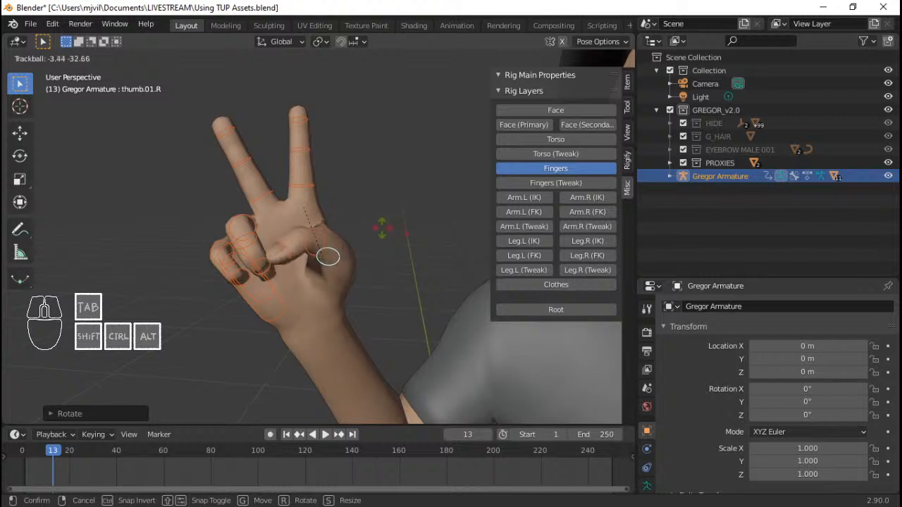
click(372, 227)
middle_drag(372, 227, 412, 189)
key(r)
key(r)
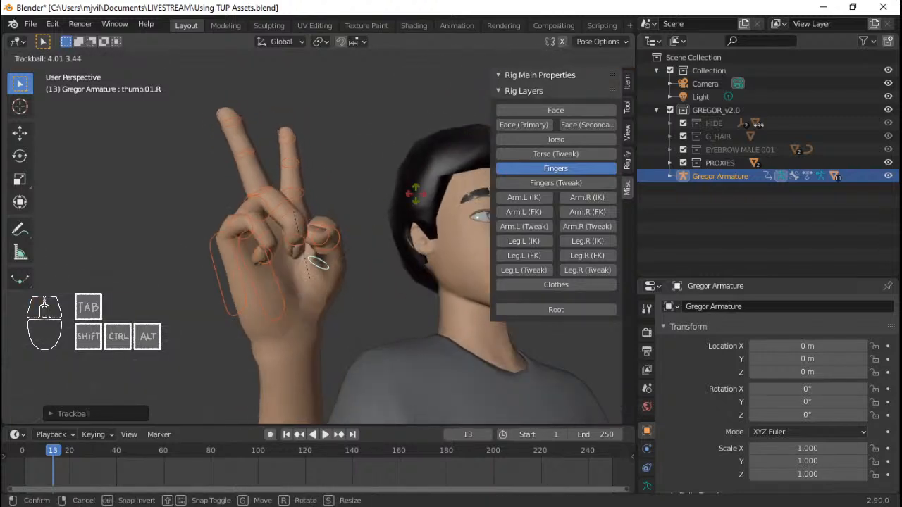
click(413, 193)
Step: Rotate f_ring.01.R along its local X axis and fine-tune the curled ring finger with a trackball rotation
middle_drag(346, 218, 268, 226)
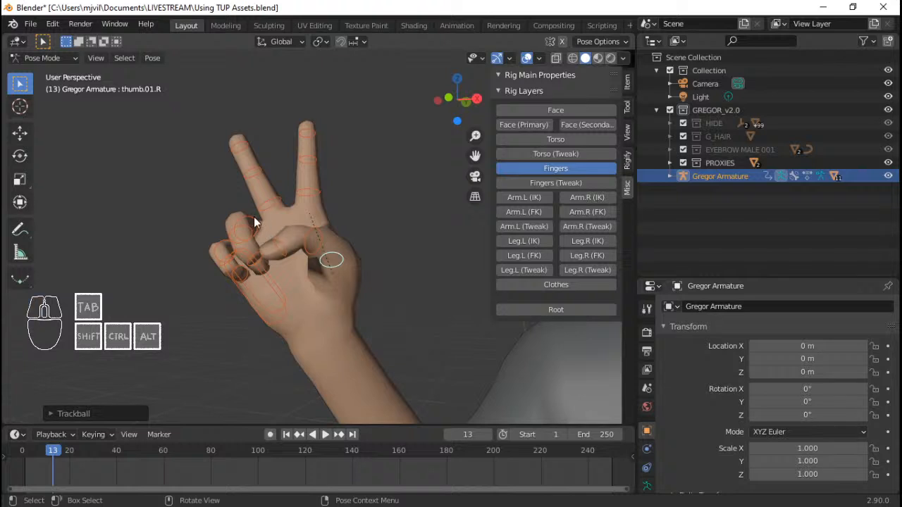
click(253, 222)
key(r)
key(x)
key(x)
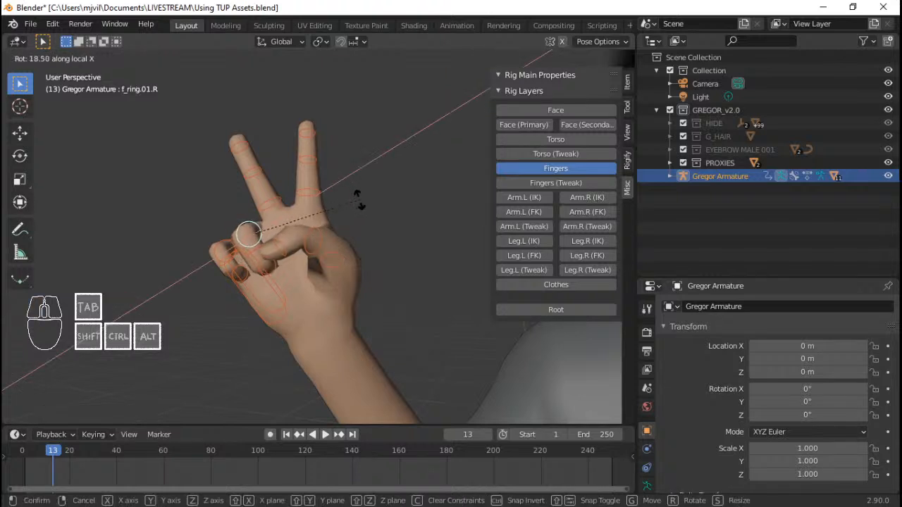
click(336, 212)
middle_drag(274, 225, 368, 233)
key(r)
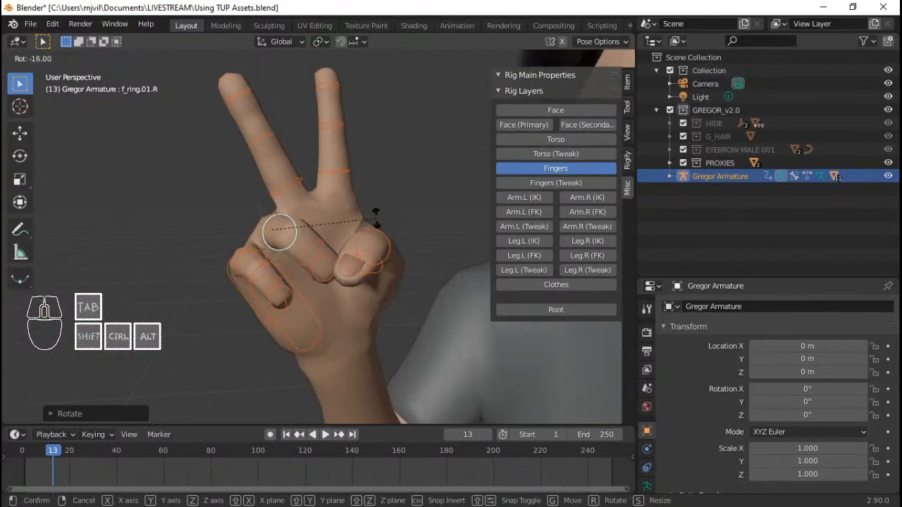
key(r)
click(306, 251)
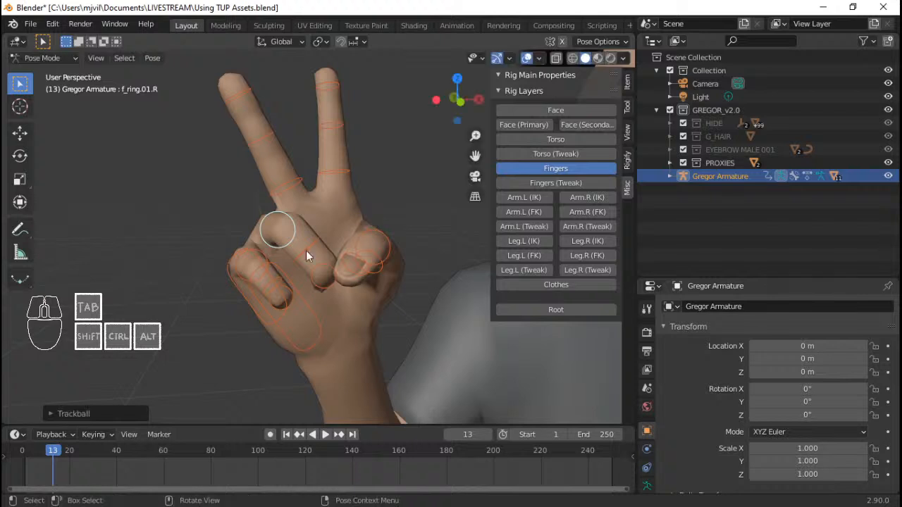
Step: Select f_pinky.01.R and adjust the curled little finger with a trackball rotation and a plain rotation
click(252, 261)
key(r)
key(r)
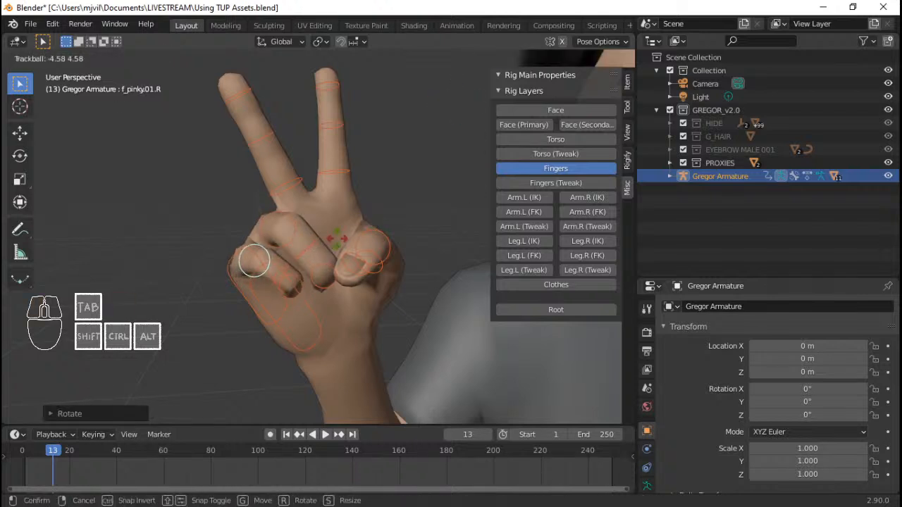
click(338, 238)
key(r)
click(344, 249)
Step: Select thumb.01.R again and use a trackball rotation to lower the thumb slightly over the curled fingers
middle_drag(345, 251, 313, 246)
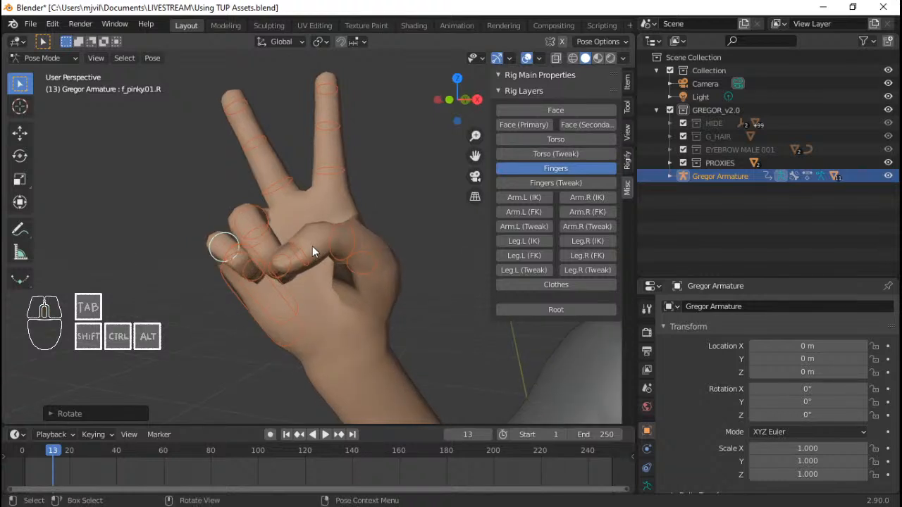
click(381, 270)
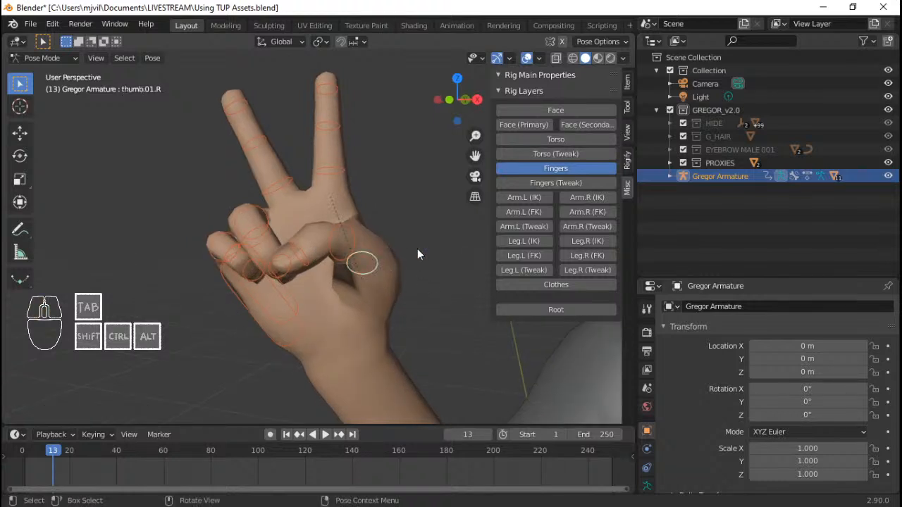
key(r)
key(y)
key(y)
key(r)
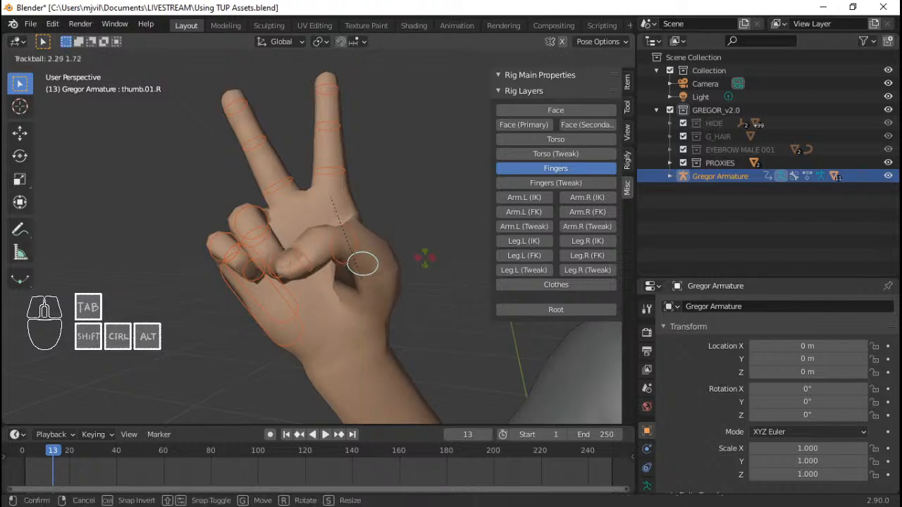
click(431, 255)
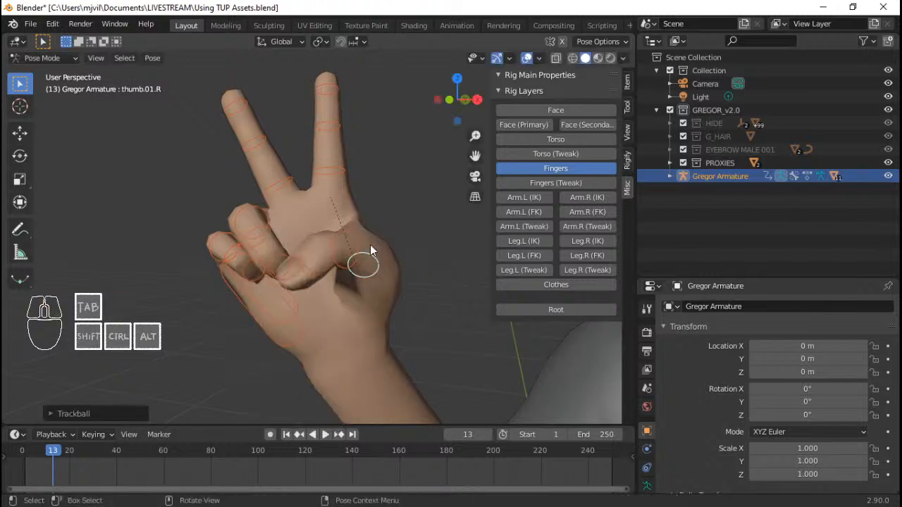
Step: Twist thumb.01.R along its local Y axis, refine it with a trackball rotation, and save the file
middle_drag(370, 250, 396, 296)
key(r)
key(y)
key(y)
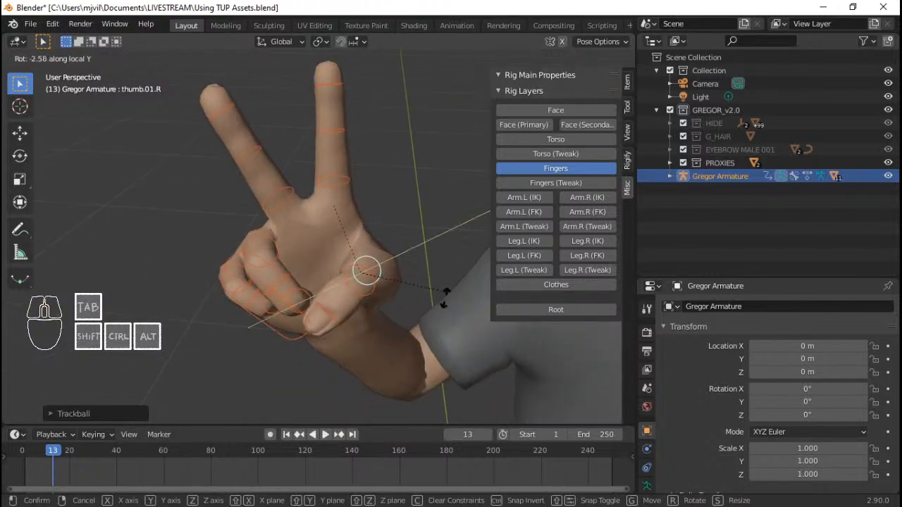
click(451, 310)
key(r)
key(r)
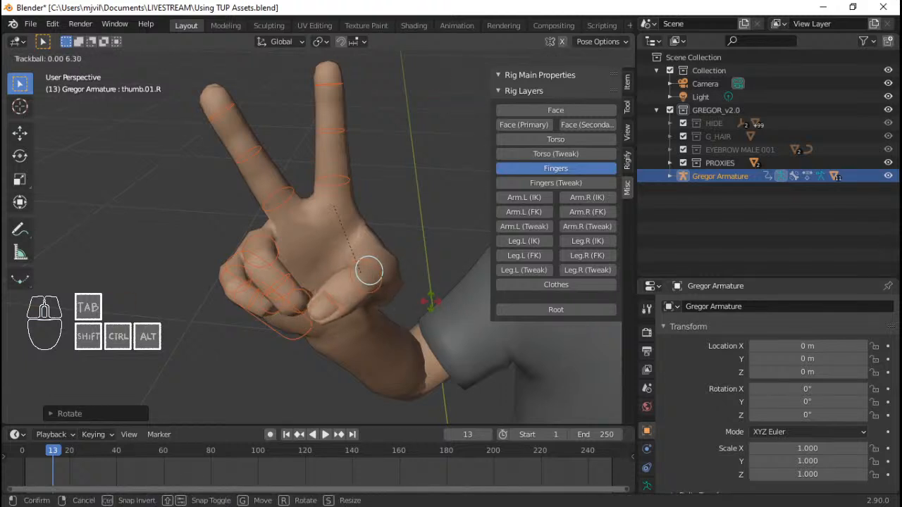
click(354, 313)
key(ctrl+s)
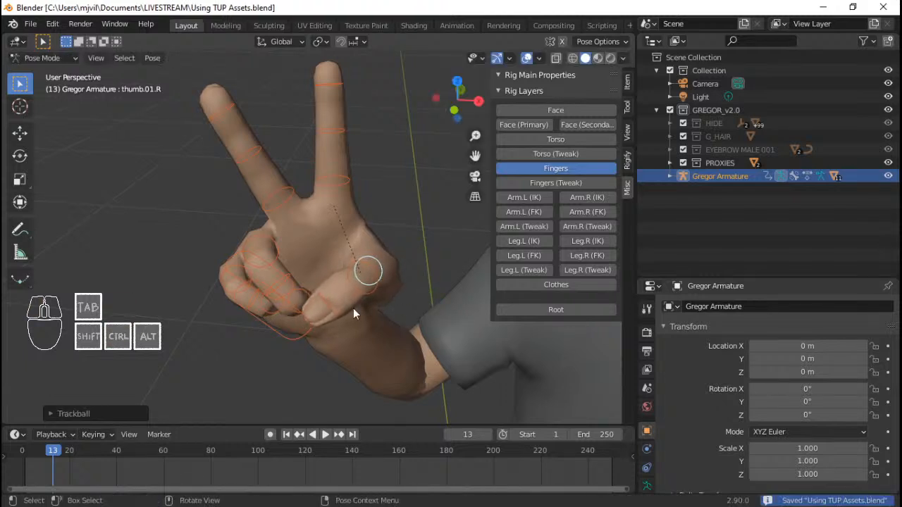
Step: Select thumb.03.R and rotate the thumb tip from two viewing angles
middle_drag(353, 308, 318, 268)
click(318, 268)
key(r)
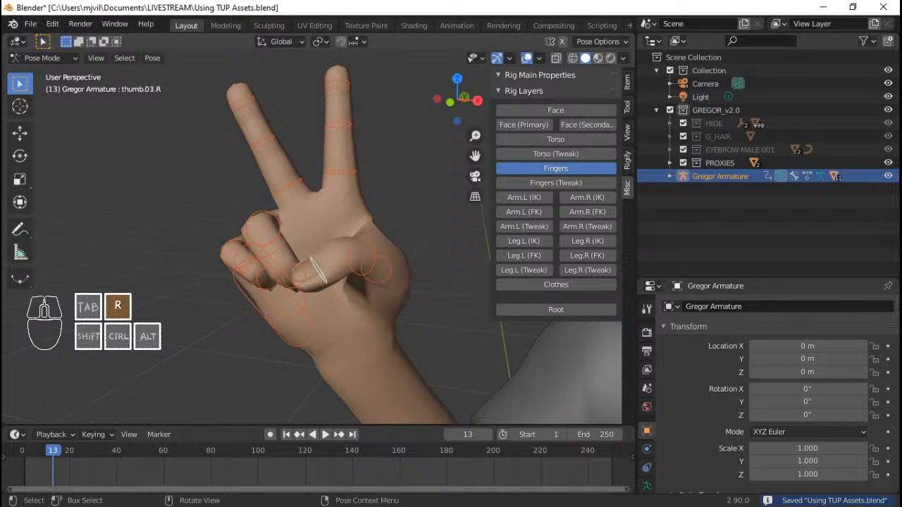
click(413, 294)
middle_drag(413, 294, 345, 201)
key(r)
click(347, 224)
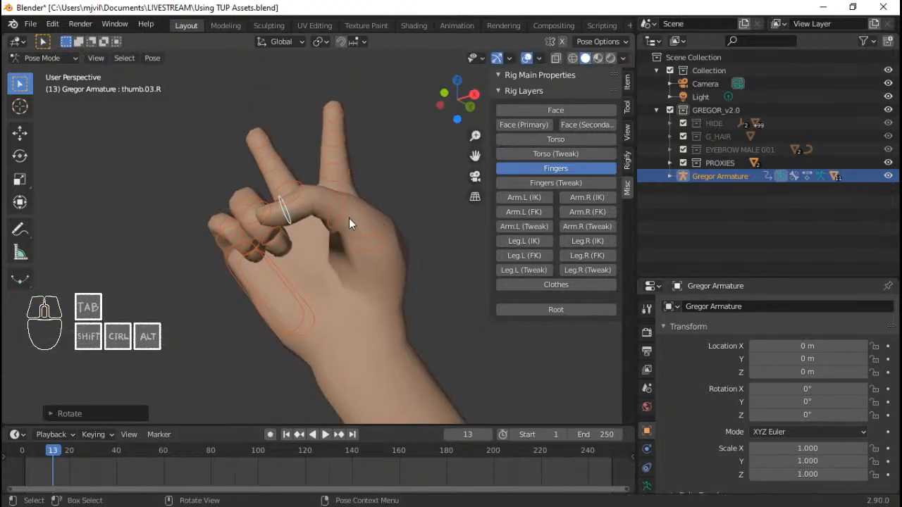
Step: Select f_ring.01.R and rotate it to bring the curled ring finger closer to the thumb
middle_drag(346, 227, 279, 268)
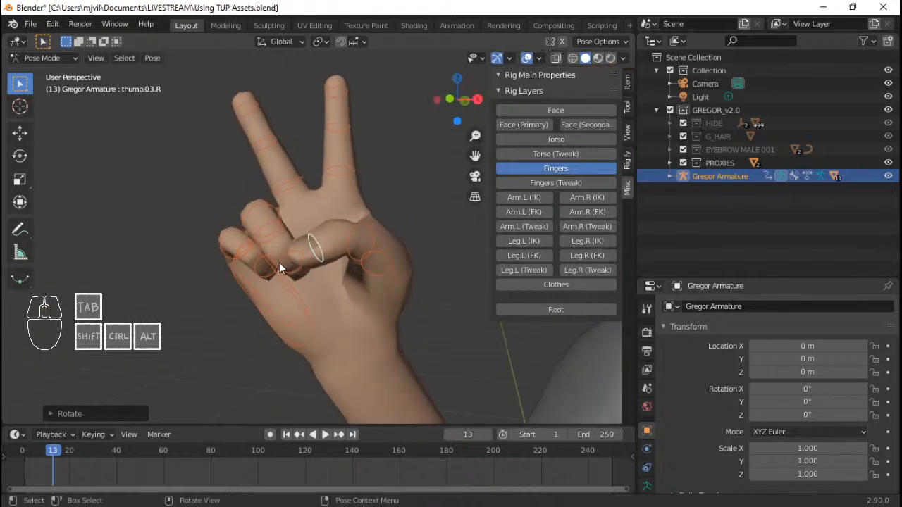
click(275, 212)
key(r)
click(336, 236)
key(r)
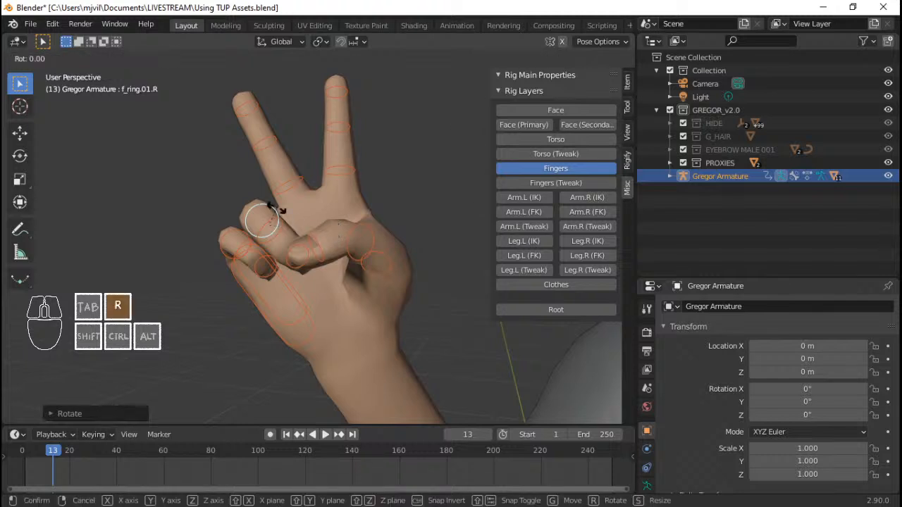
click(261, 218)
Step: Select f_pinky.01.R and rotate the curled little finger in the view plane
click(246, 232)
middle_drag(246, 232, 300, 244)
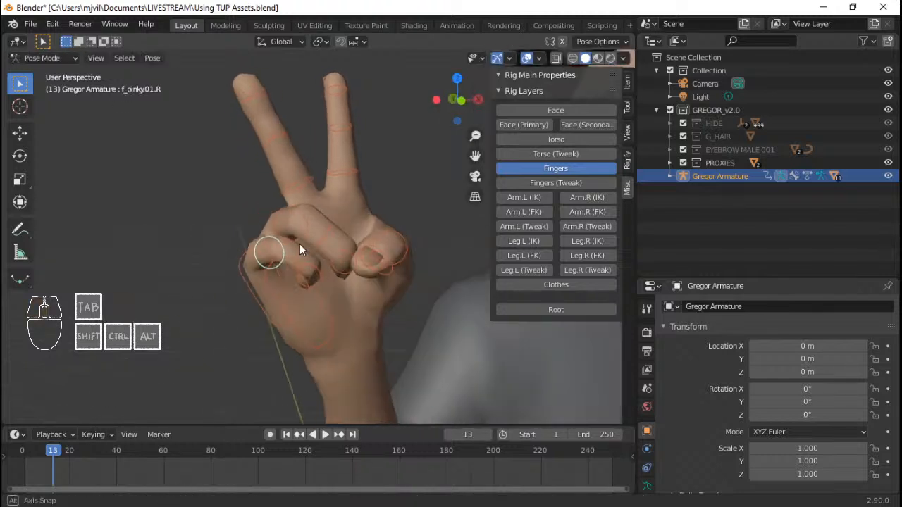
key(r)
click(349, 258)
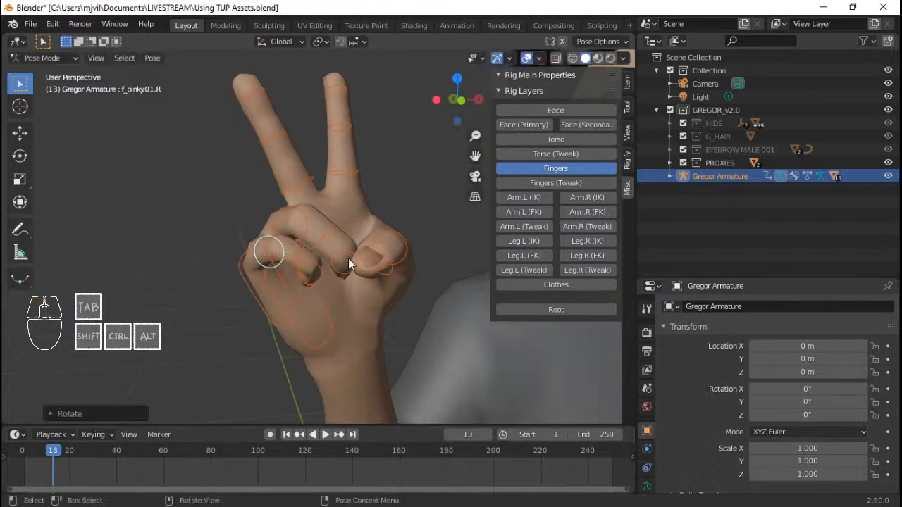
middle_drag(349, 258, 298, 219)
key(r)
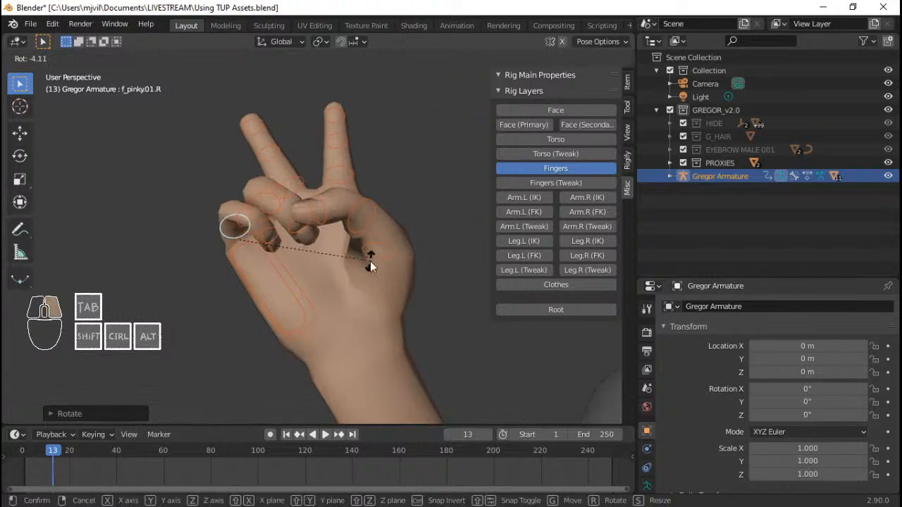
right_click(370, 261)
middle_drag(370, 260, 391, 270)
key(r)
key(x)
key(x)
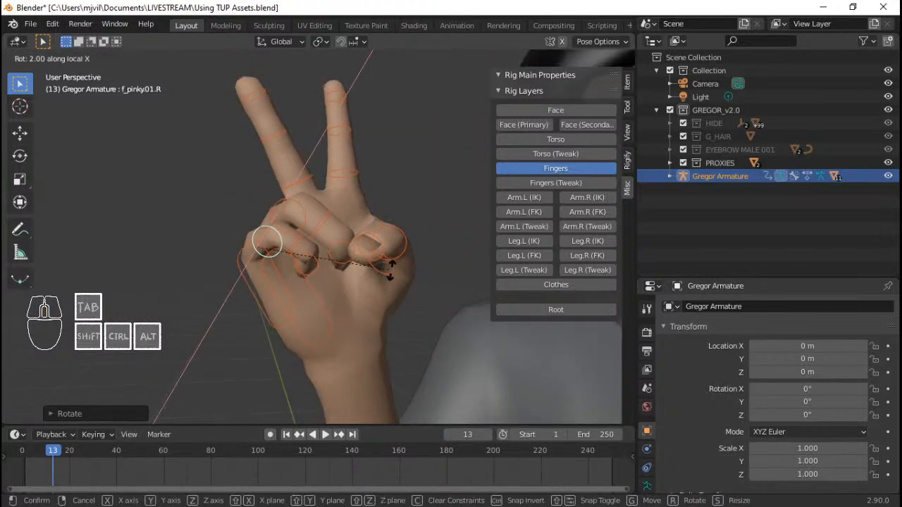
right_click(400, 273)
Step: Adjust the little finger's f_pinky.01.R control with a trackball rotation
key(r)
key(r)
click(408, 257)
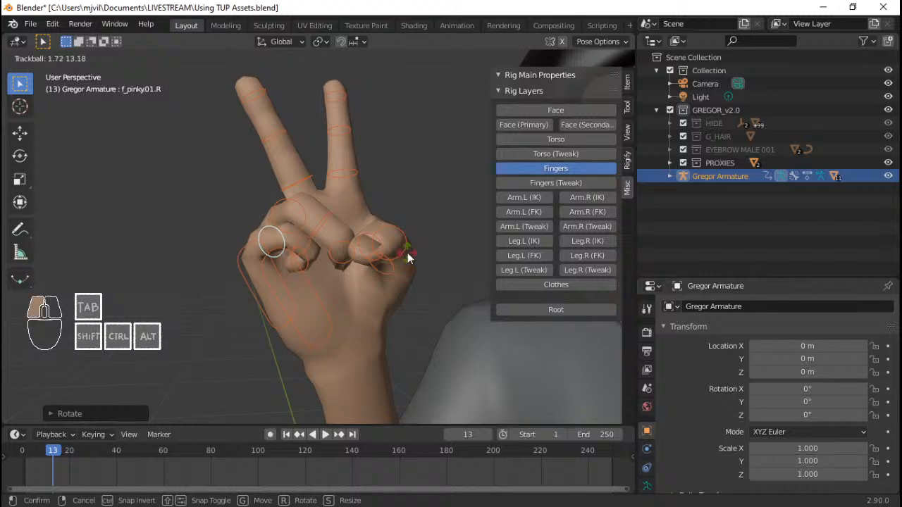
Step: Select palm.R and rotate it along its local X axis and its local Z axis to shape the palm
click(323, 294)
key(r)
key(x)
key(x)
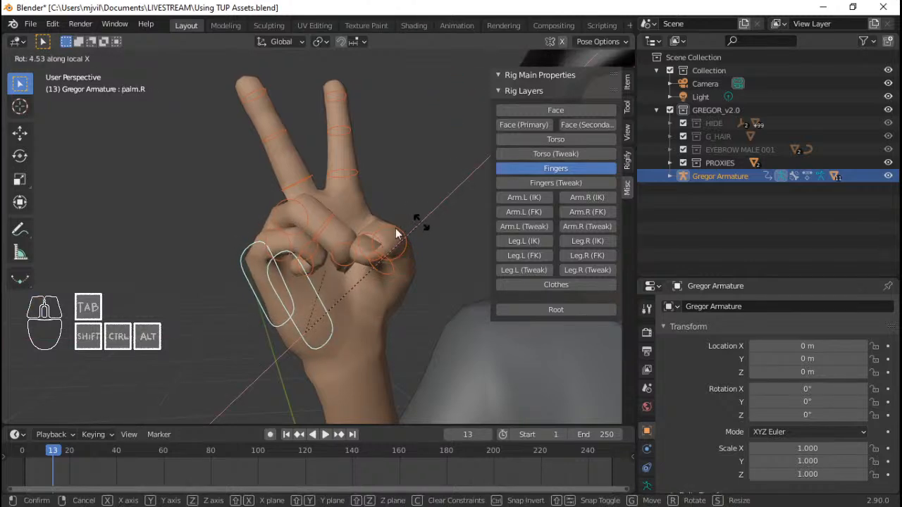
click(397, 234)
middle_drag(397, 234, 426, 201)
key(r)
key(z)
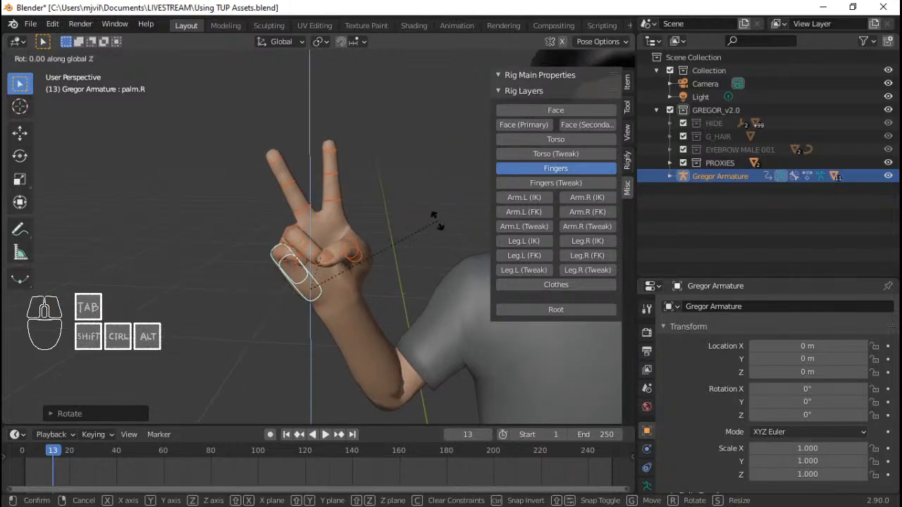
key(z)
click(440, 223)
Step: In front view, show the Arm.L (IK) and Arm.R (IK) rig layers and rotate hand_ik.R to adjust the right hand
middle_drag(440, 223, 308, 207)
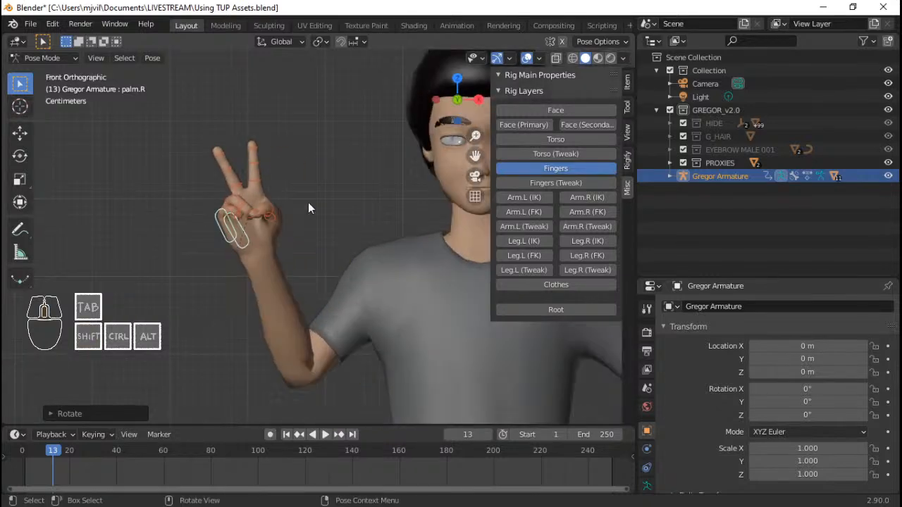
click(541, 197)
click(580, 197)
click(282, 228)
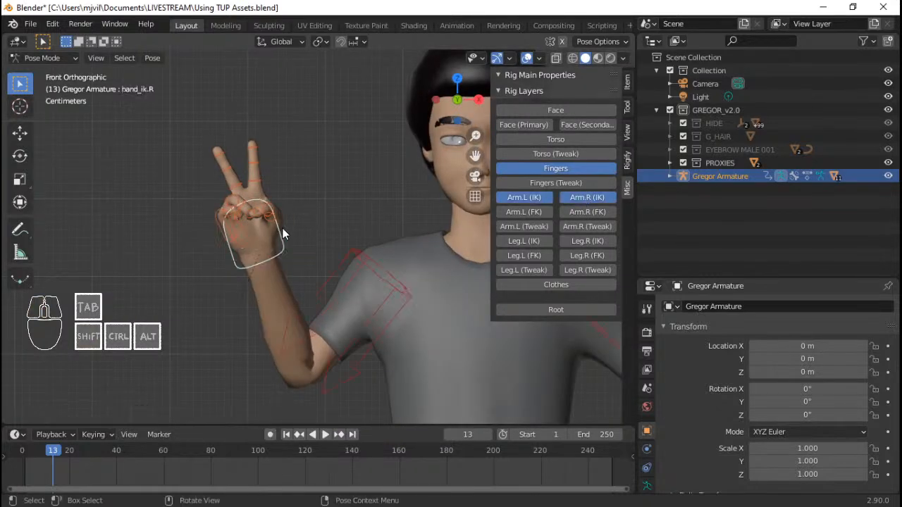
key(g)
click(367, 223)
scroll(367, 223, down, 6)
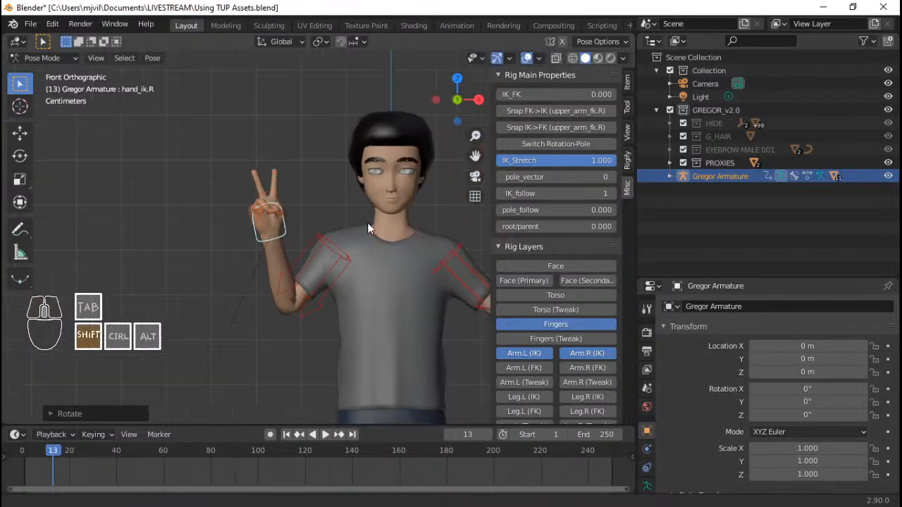
scroll(362, 266, up, 5)
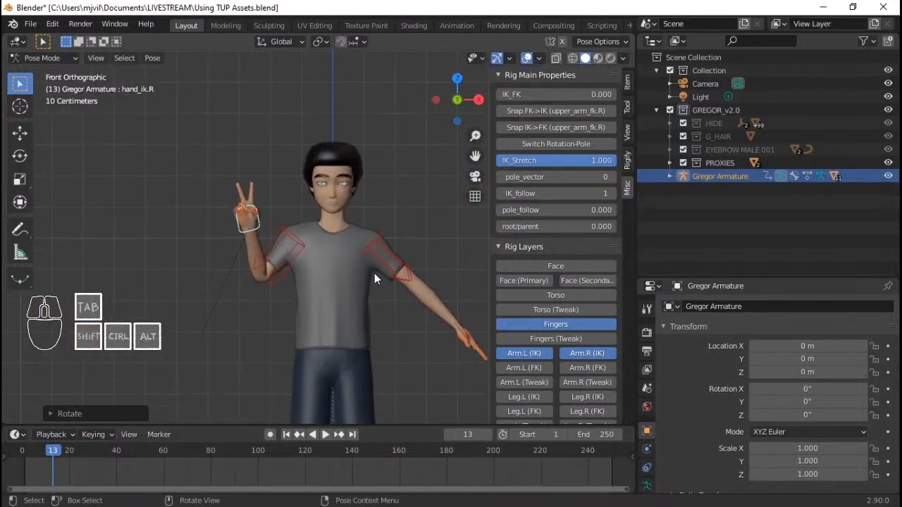
Step: Select all visible Gregor rig controls and clear their location and rotation to reset the pose
scroll(374, 273, down, 2)
scroll(366, 255, up, 7)
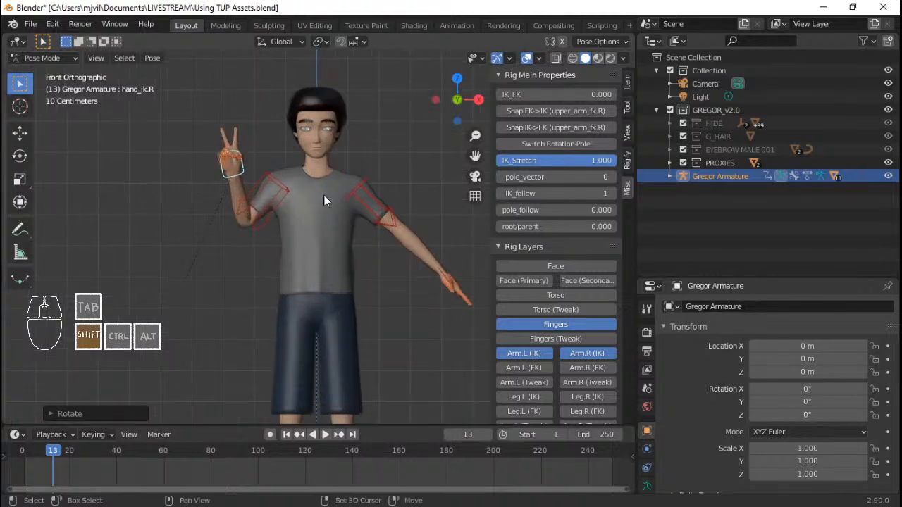
scroll(363, 243, down, 8)
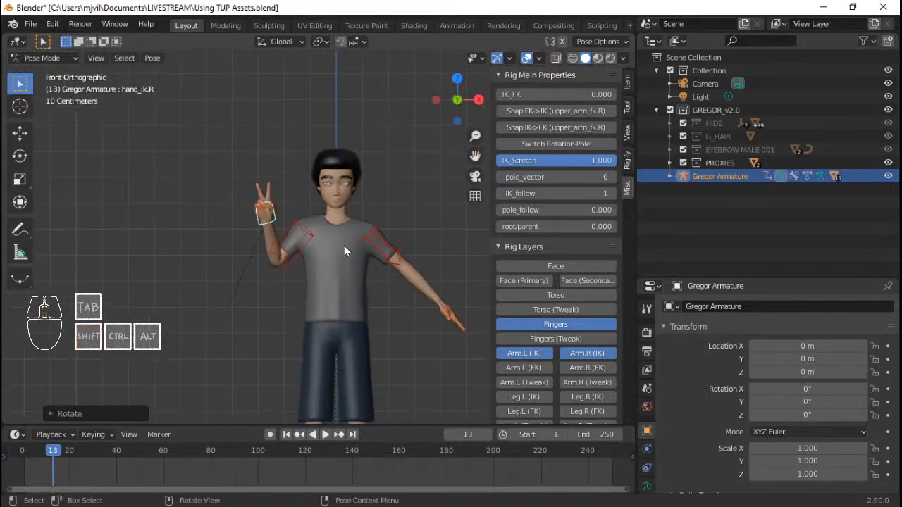
scroll(350, 248, up, 1)
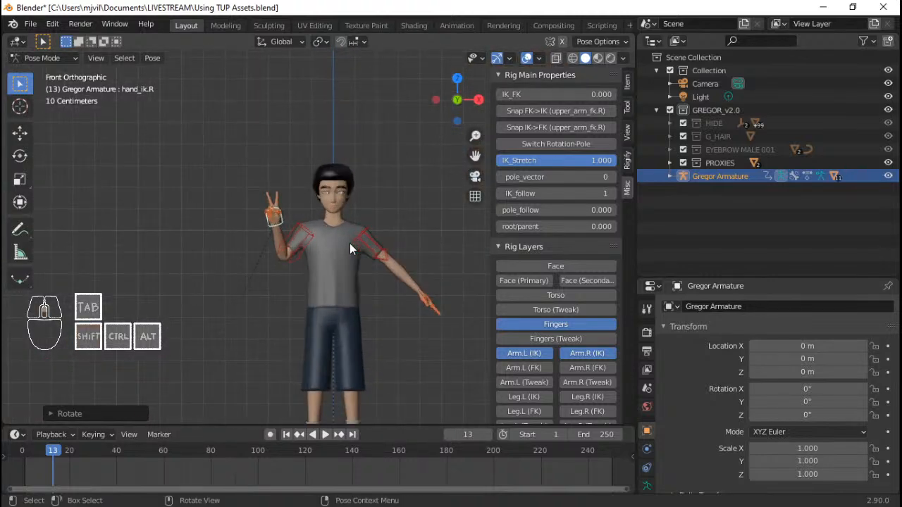
key(a)
shift+middle_drag(366, 273, 351, 239)
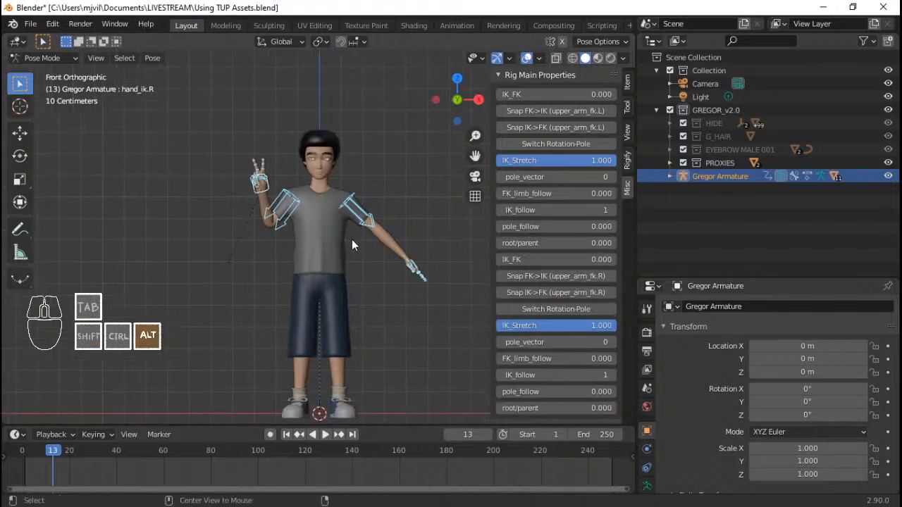
key(alt+g)
key(alt+r)
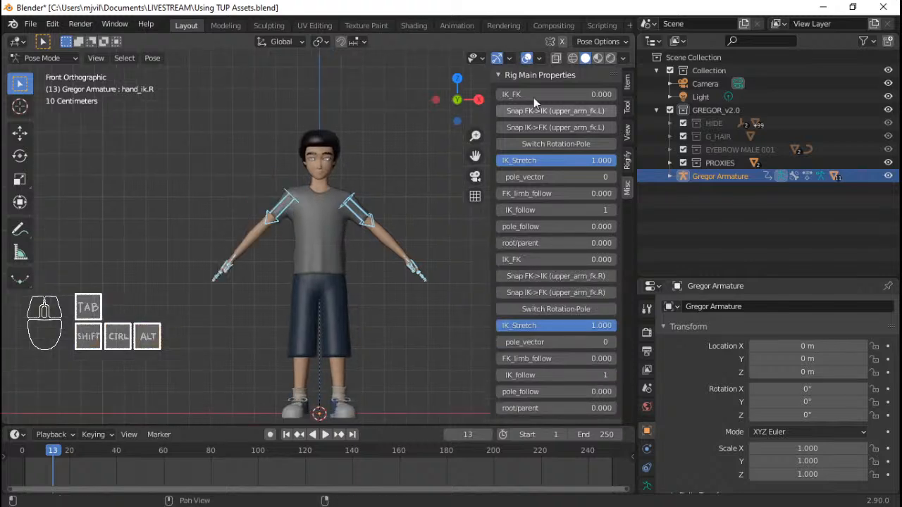
Step: Collapse Rig Main Properties and show the Torso, Face, Face (Primary), Face (Secondary), Leg.L (IK) and Leg.R (IK) rig layers
click(554, 75)
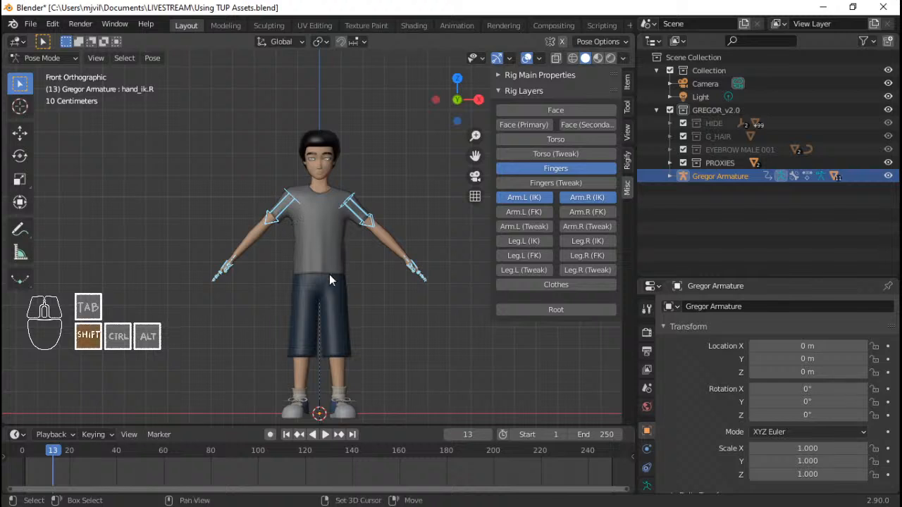
shift+middle_drag(329, 274, 331, 263)
click(555, 139)
click(540, 123)
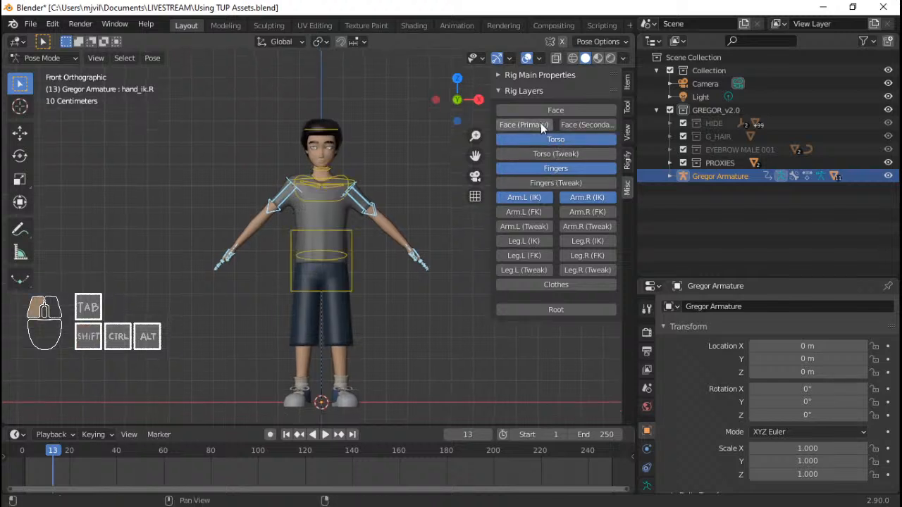
click(573, 124)
click(568, 111)
click(524, 241)
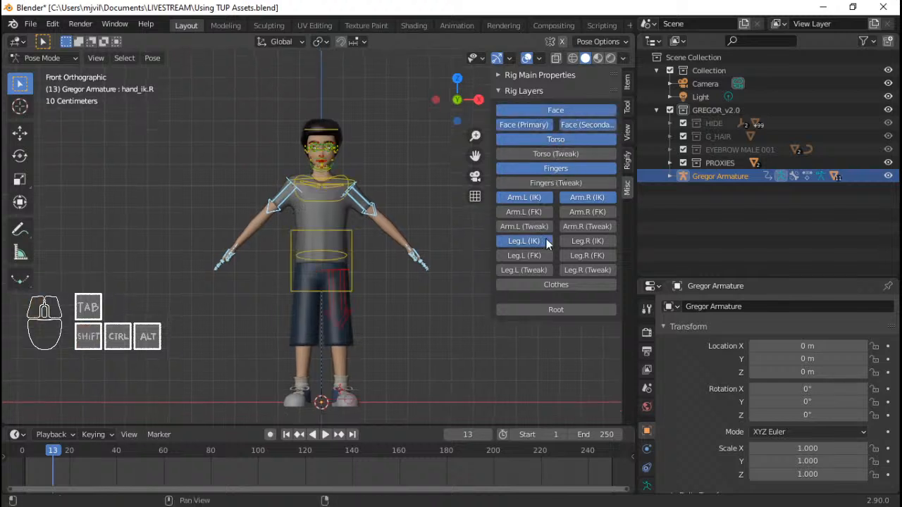
click(585, 241)
click(559, 284)
click(559, 284)
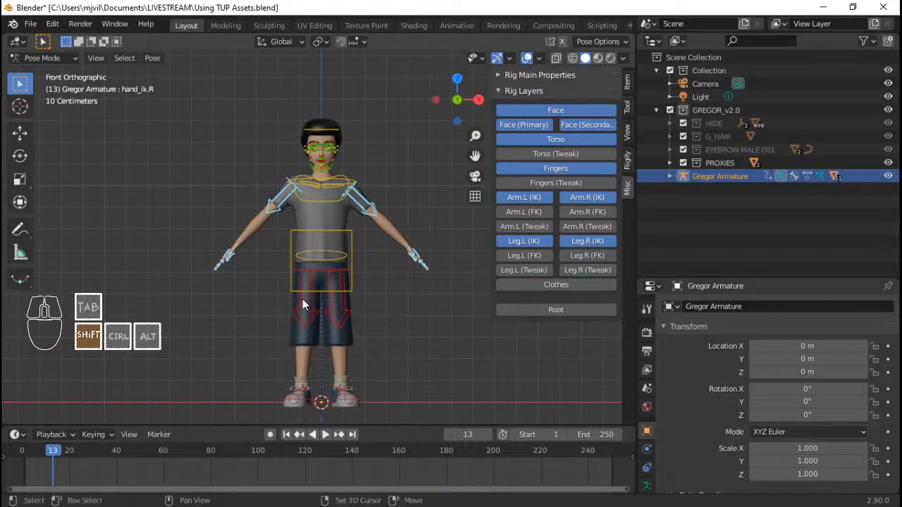
Step: Select the left foot control foot_ik.L and move it in top view
shift+middle_drag(303, 299, 304, 275)
scroll(332, 294, up, 2)
shift+middle_drag(372, 368, 324, 307)
right_click(328, 308)
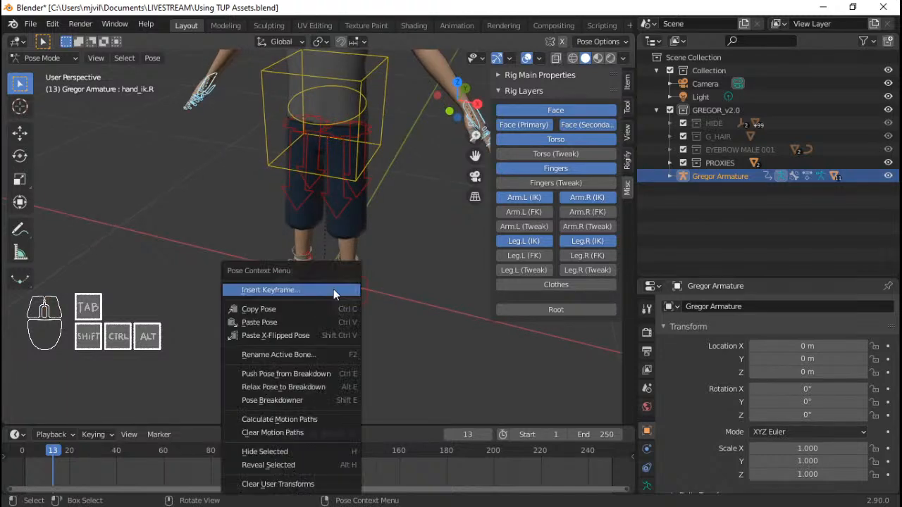
click(335, 294)
key(KP_7)
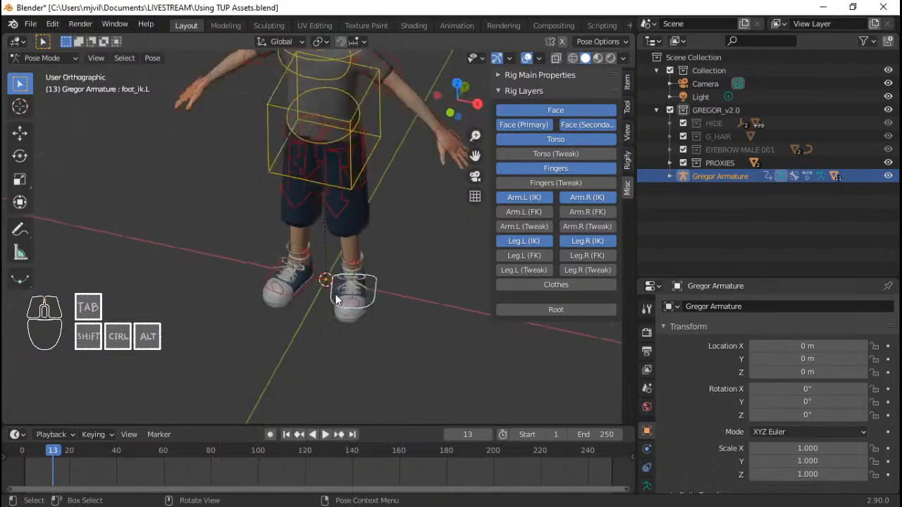
scroll(335, 295, up, 3)
shift+middle_drag(362, 282, 359, 312)
key(g)
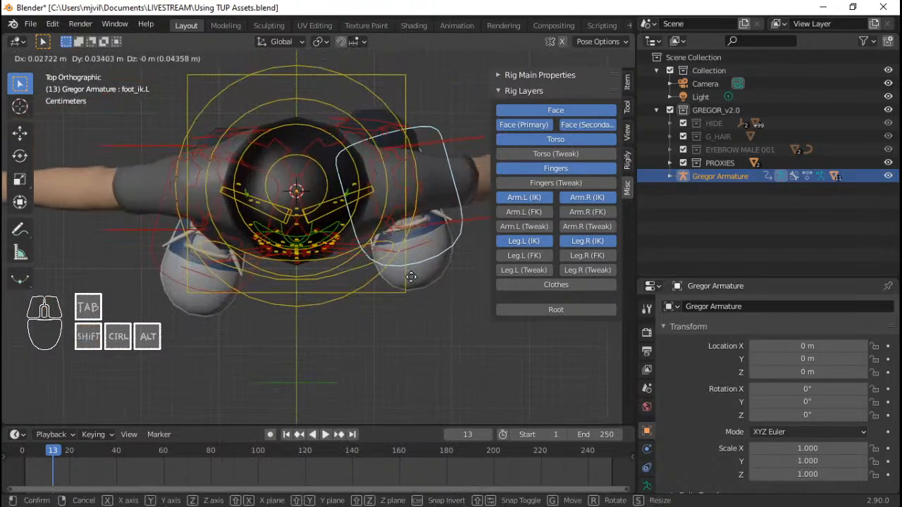
click(412, 275)
Step: Rotate foot_ik.L in top view and refine the left foot's position
shift+middle_drag(408, 280, 390, 343)
key(r)
click(454, 325)
key(g)
click(459, 318)
scroll(381, 329, down, 2)
key(g)
click(393, 348)
Step: Select foot_ik.R, then rotate and reposition the right foot in top view
click(257, 296)
key(r)
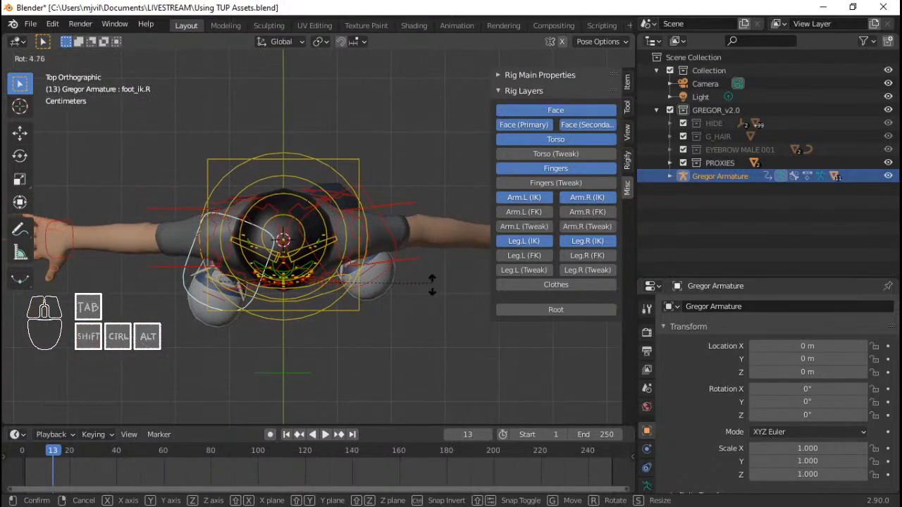
click(431, 294)
key(g)
key(Escape)
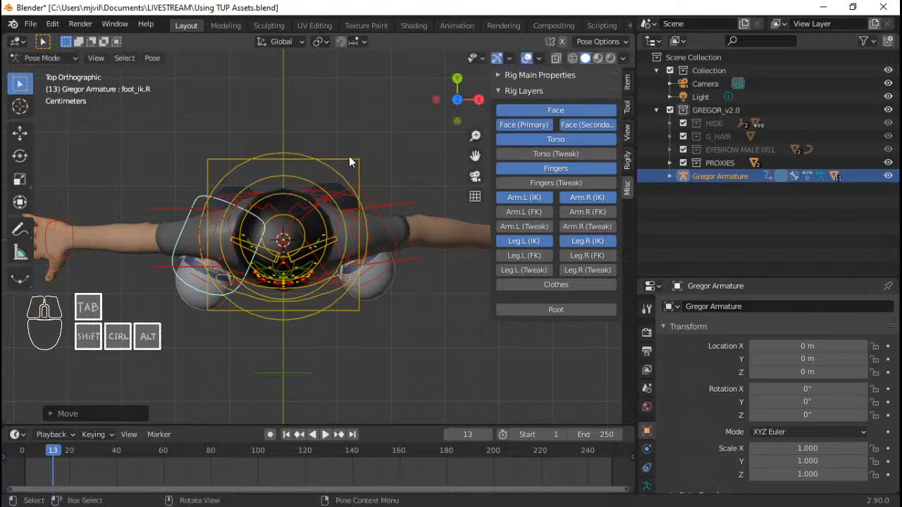
Step: Select the torso control, then move and slightly rotate it in right side view
click(349, 155)
key(KP_3)
scroll(348, 155, down, 4)
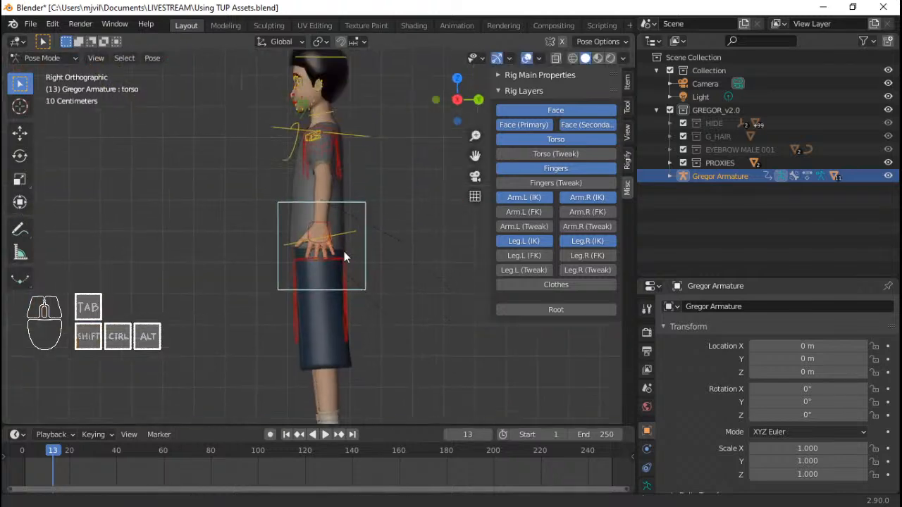
key(g)
click(361, 200)
key(r)
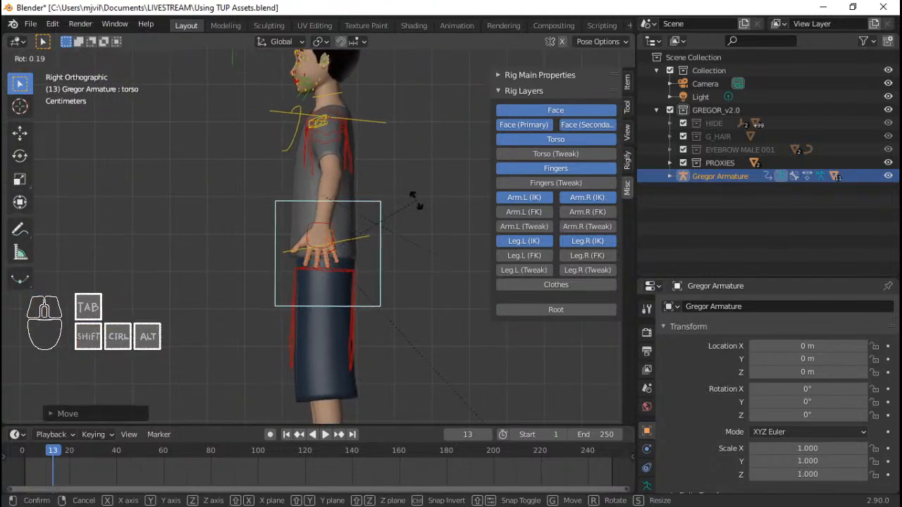
click(419, 205)
Step: Select the chest control around the shoulders and rotate it in side view
right_click(387, 123)
click(342, 131)
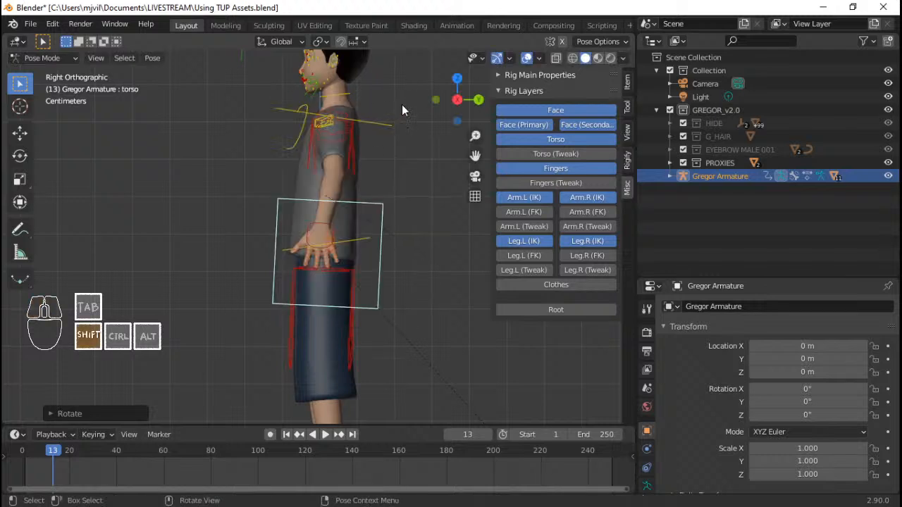
shift+middle_drag(402, 104, 393, 167)
click(383, 189)
key(r)
click(429, 143)
Step: Select the head control and tilt the head by rotating it in side view
click(364, 91)
key(r)
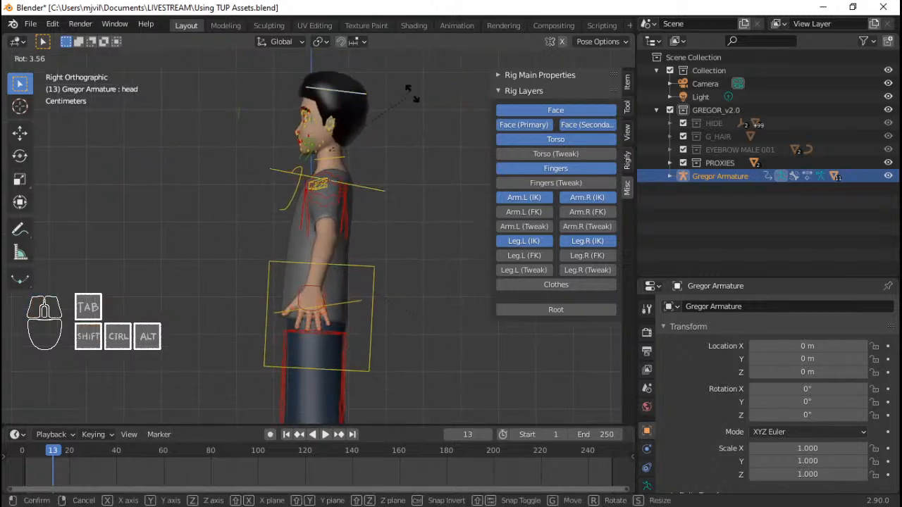
click(415, 96)
Step: Select hand_ik.L and turn the left hand in front view with a trackball rotation
shift+middle_drag(360, 199, 364, 176)
click(328, 272)
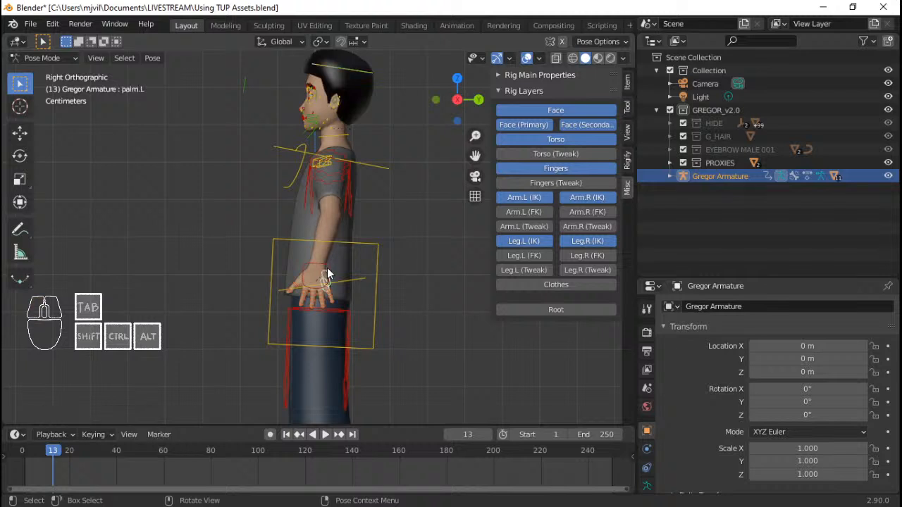
click(329, 264)
key(KP_1)
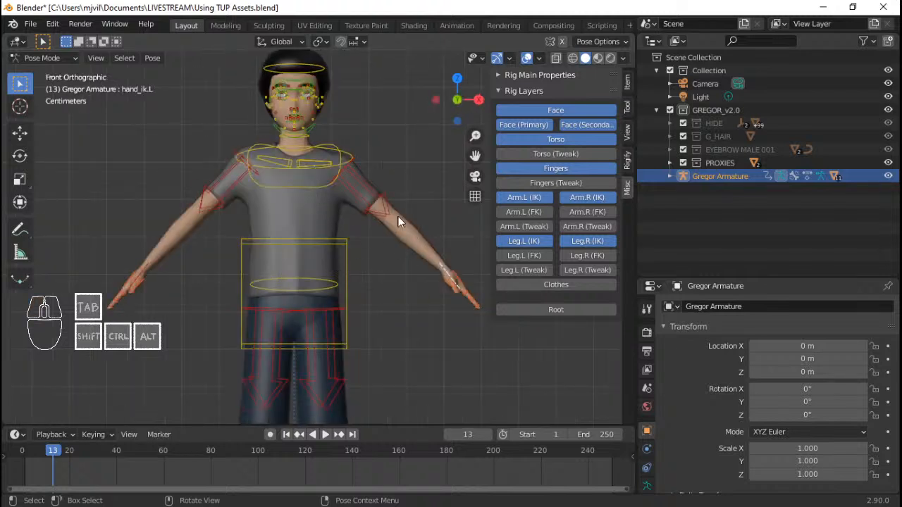
key(r)
key(r)
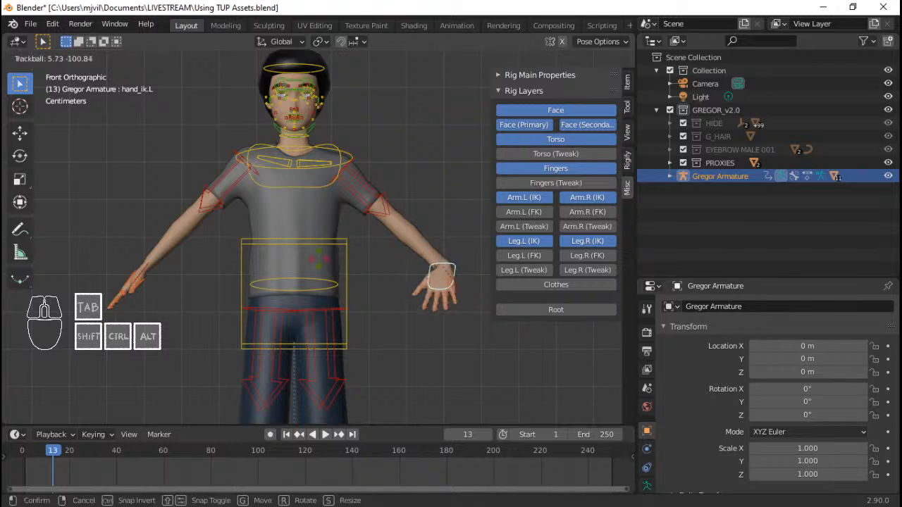
Step: Rotate the left hand's IK control and bring it in beside the hip
click(433, 255)
drag(434, 255, 355, 262)
right_click(367, 208)
Step: Rotate the left upper arm's IK control so that the elbow bends outward, away from the torso
click(361, 212)
key(r)
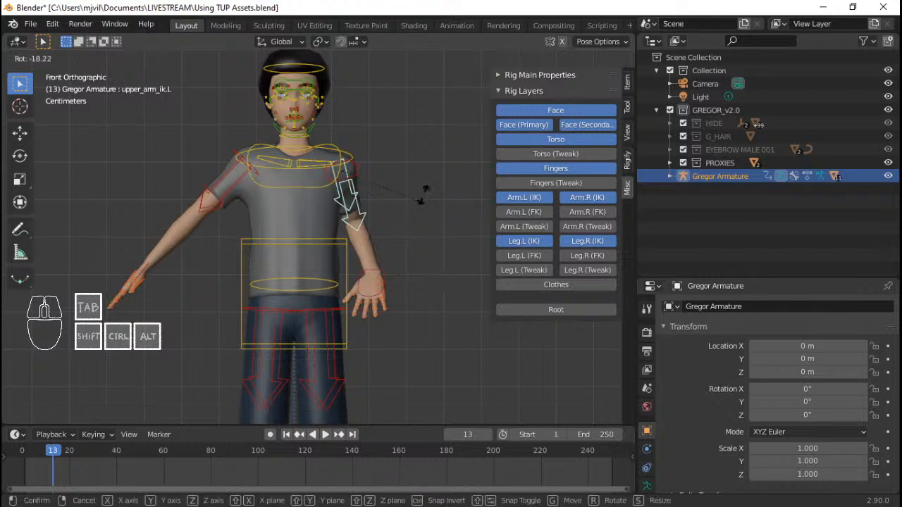
key(r)
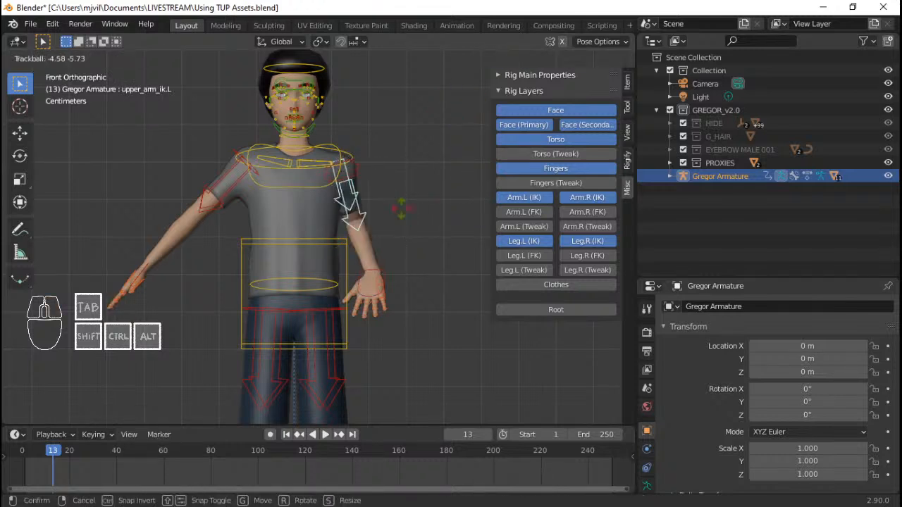
click(377, 263)
Step: Rotate the left hand's IK control freely in the front and right side views to angle the wrist
click(380, 263)
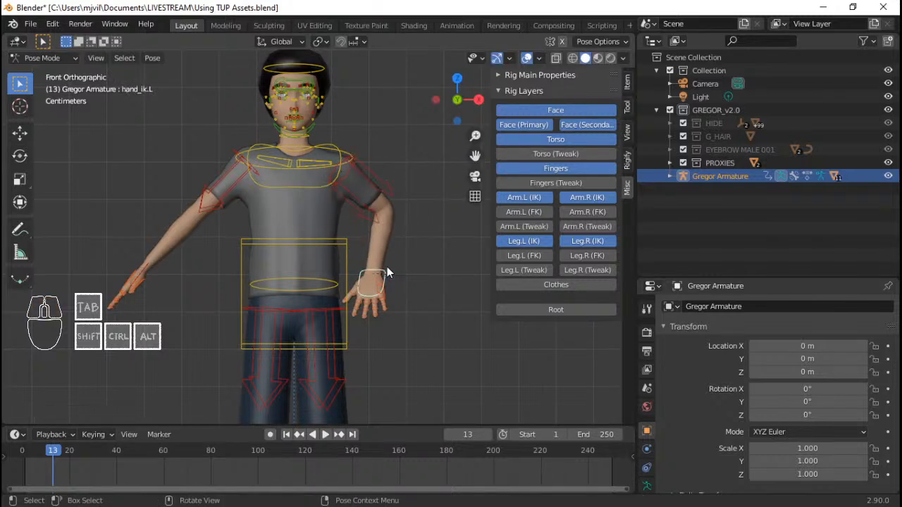
key(r)
key(r)
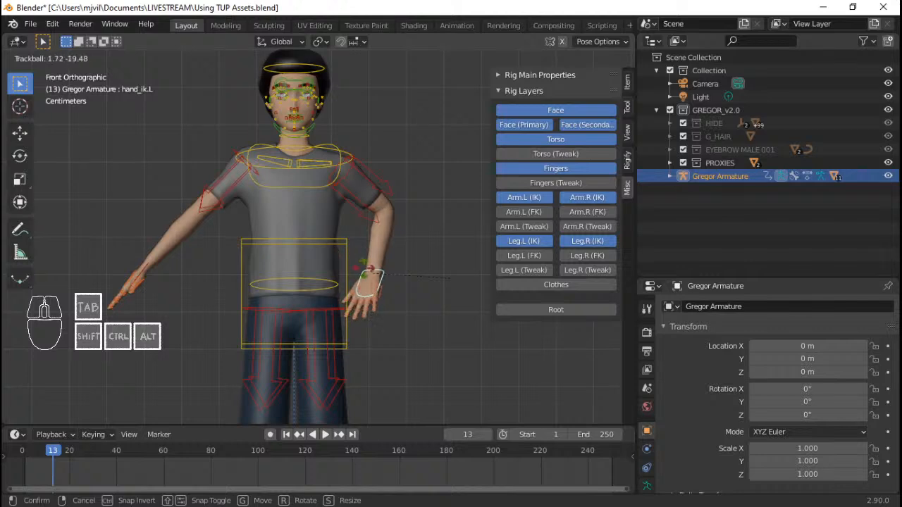
click(387, 276)
scroll(342, 269, up, 3)
key(KP_3)
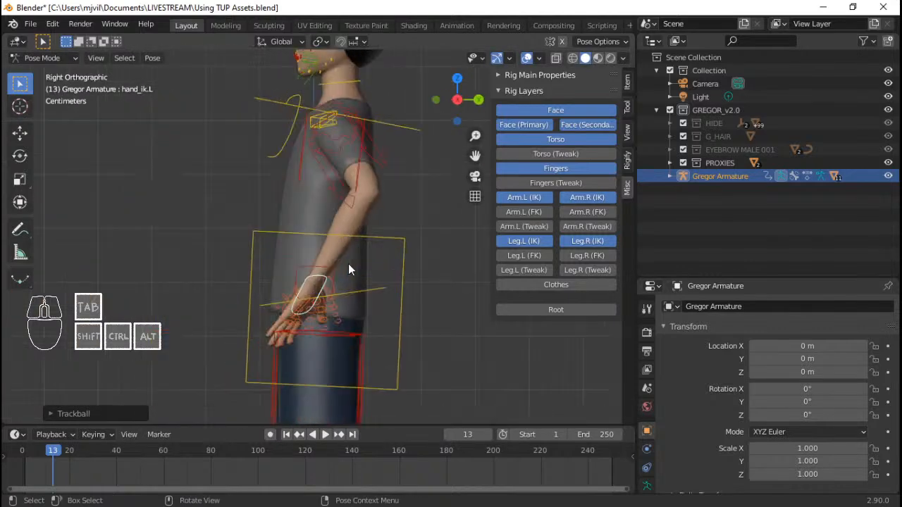
scroll(349, 263, up, 2)
key(r)
key(r)
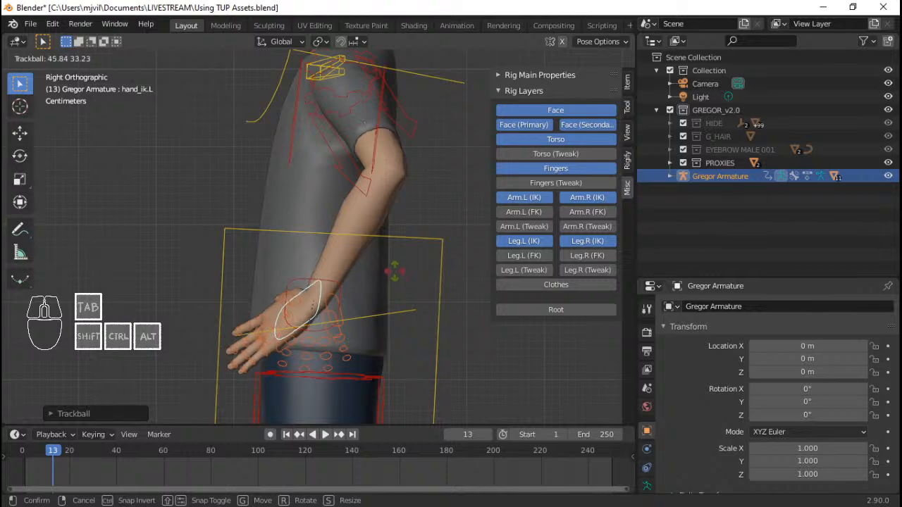
click(303, 274)
Step: Rotate the left palm control about its local X axis in two passes to bend the outer edge of the hand
middle_drag(304, 273, 420, 304)
scroll(421, 304, up, 3)
right_click(415, 278)
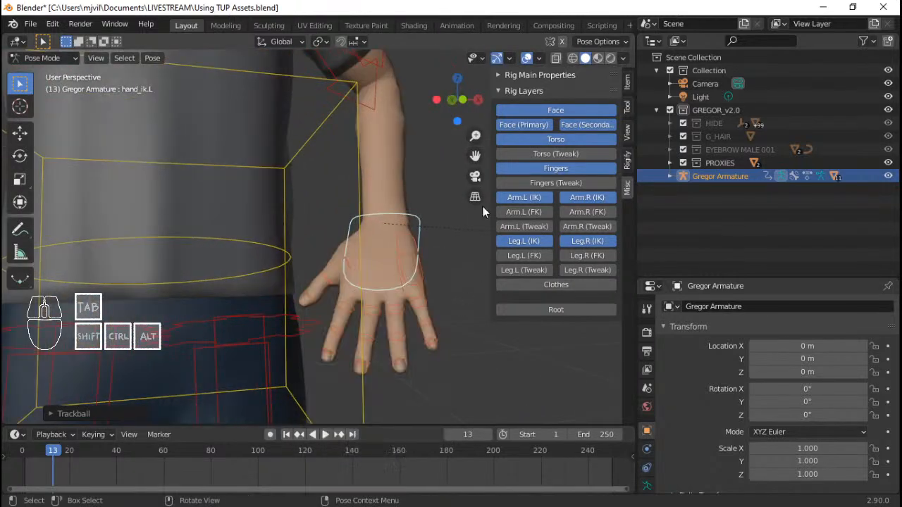
click(400, 247)
key(r)
key(x)
key(x)
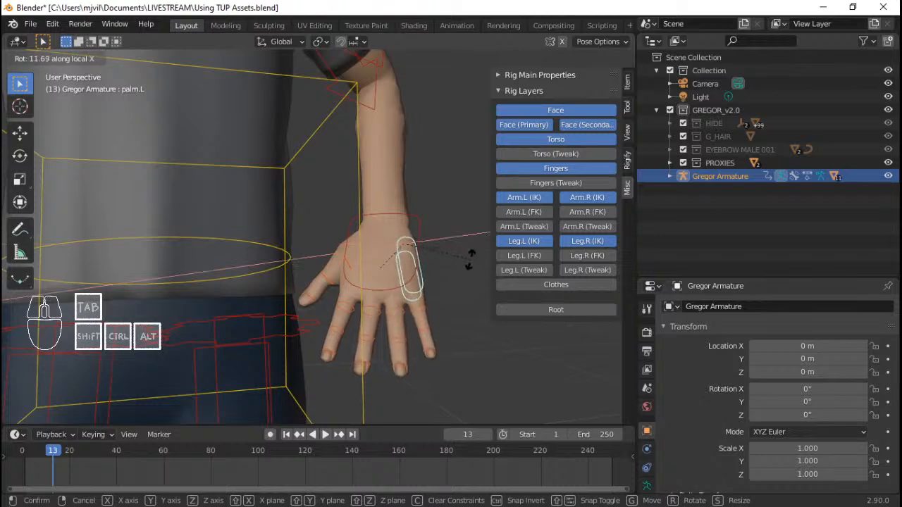
click(466, 266)
middle_drag(465, 265, 280, 284)
key(r)
key(x)
key(x)
click(393, 268)
Step: Rotate the left palm control about its local Z axis to adjust the spread of the fingers
scroll(349, 286, down, 4)
shift+middle_drag(370, 279, 294, 256)
middle_drag(294, 256, 358, 253)
scroll(358, 253, up, 4)
key(r)
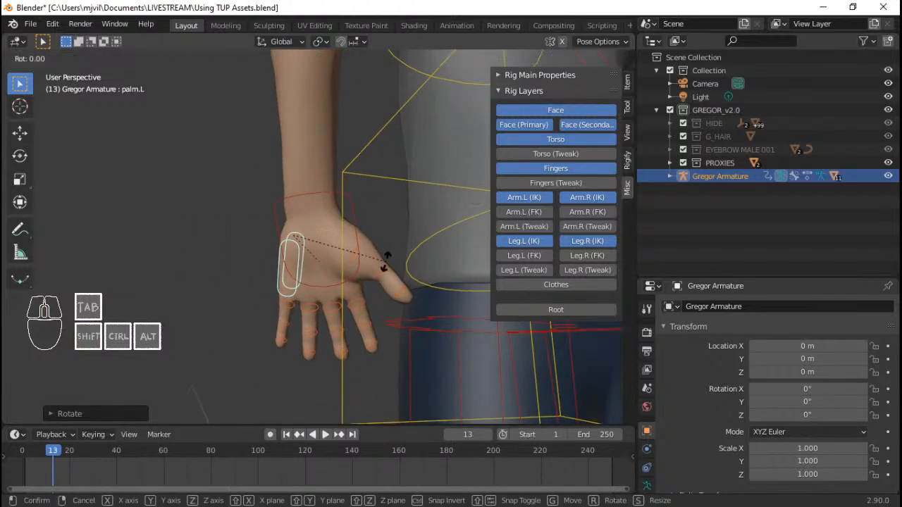
key(z)
key(z)
click(388, 260)
Step: Curl the left pinky toward the palm by rotating its base control about its local X axis
click(300, 313)
key(r)
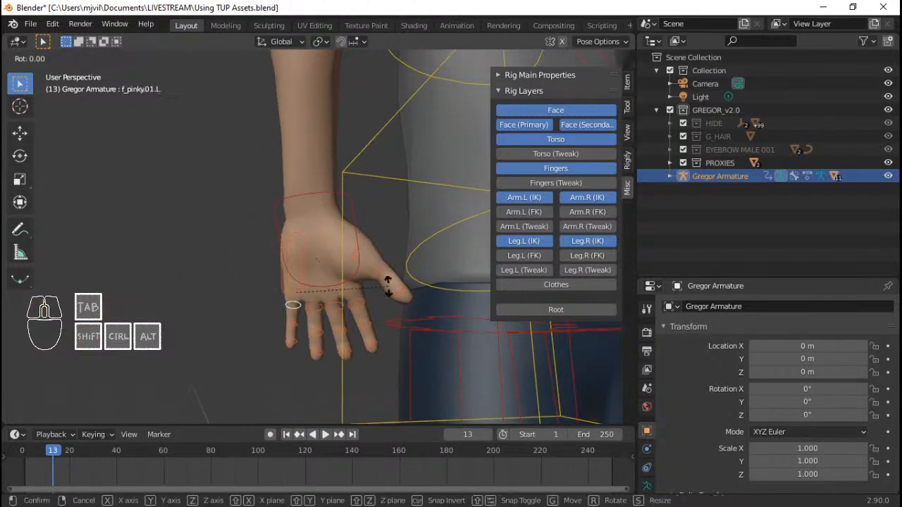
key(x)
key(x)
click(338, 365)
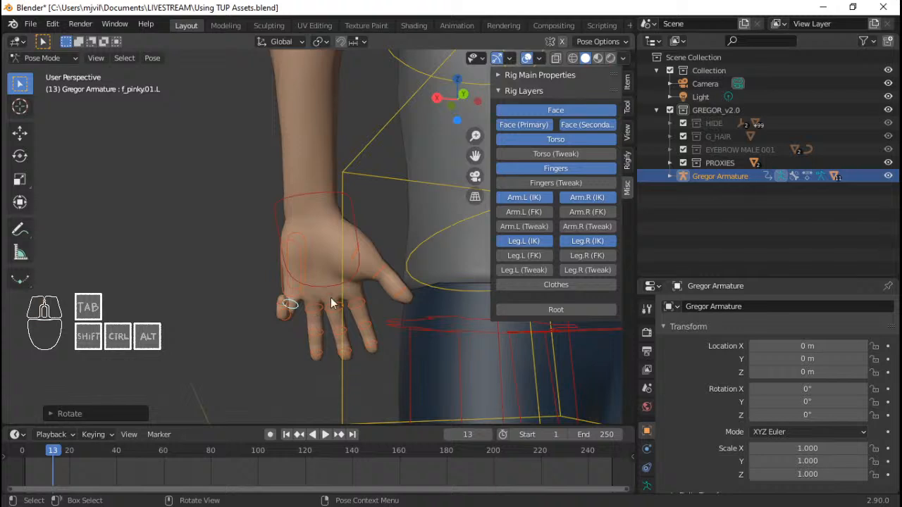
Step: Curl the left ring finger toward the palm with two local X rotations of its base control
click(310, 308)
key(r)
key(x)
key(x)
click(411, 346)
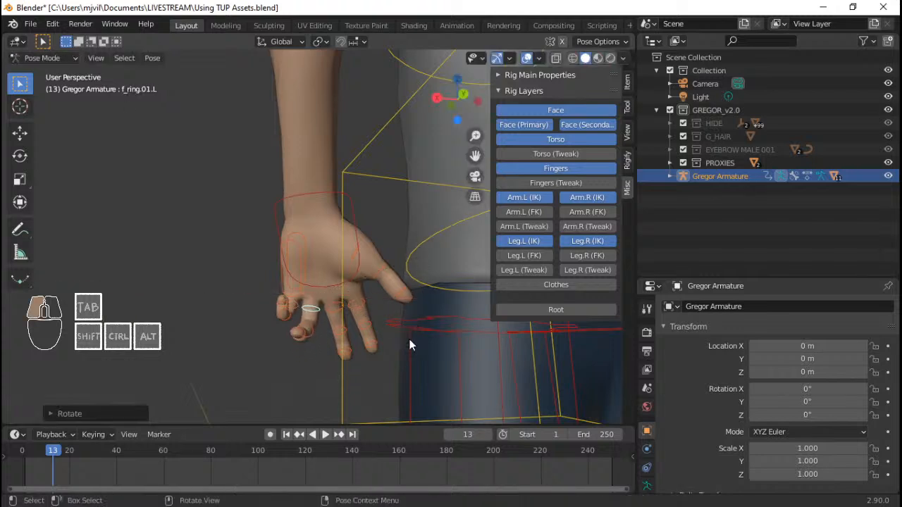
shift+middle_drag(401, 340, 411, 289)
key(r)
key(x)
key(x)
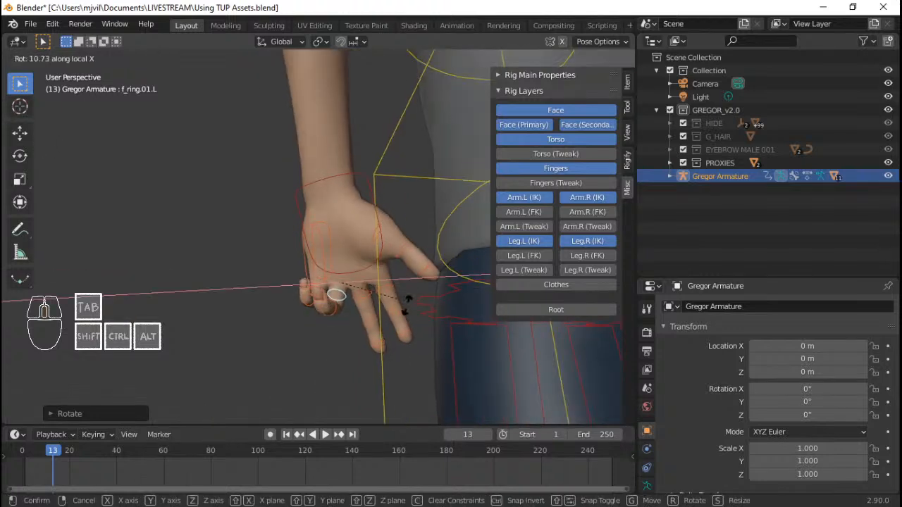
click(405, 311)
Step: Curl the left middle finger by rotating its base control about 65° around its local X axis
click(426, 259)
key(r)
key(x)
key(x)
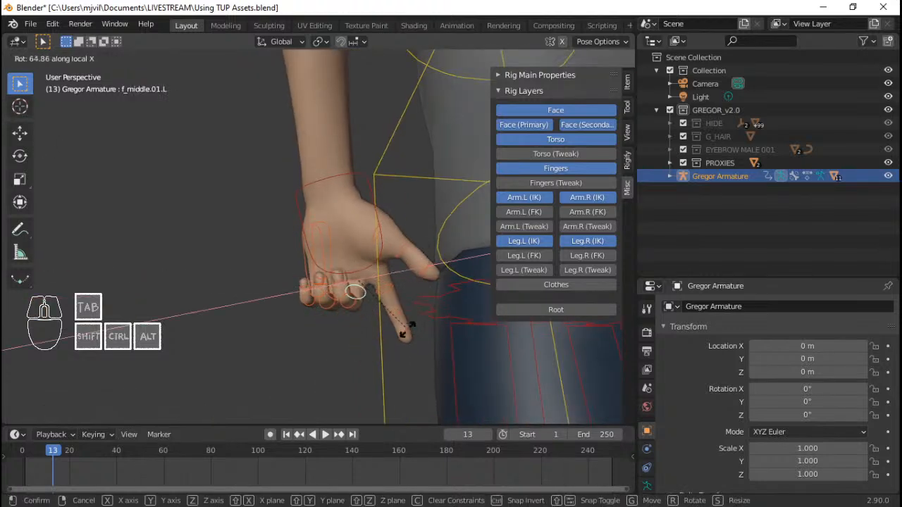
click(406, 329)
Step: Curl the left index finger in line with the others by rotating its base control about local X
click(436, 246)
key(r)
key(x)
key(x)
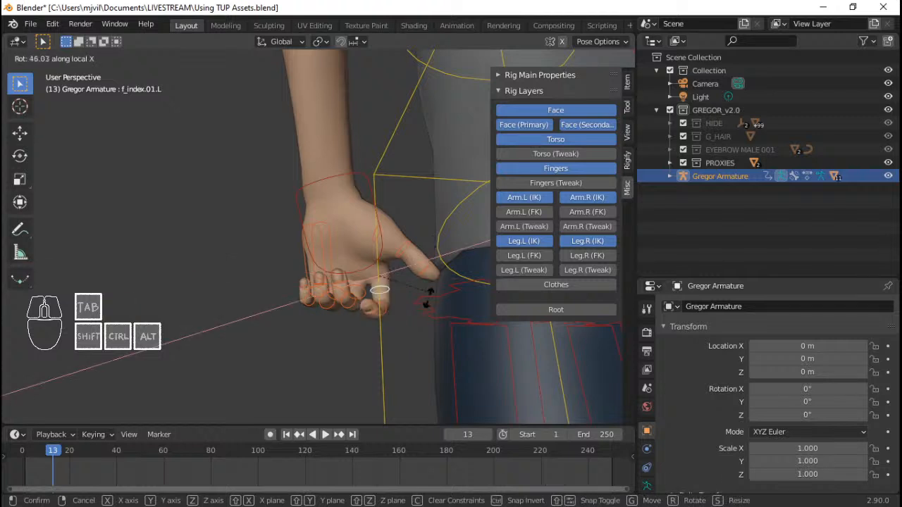
click(421, 311)
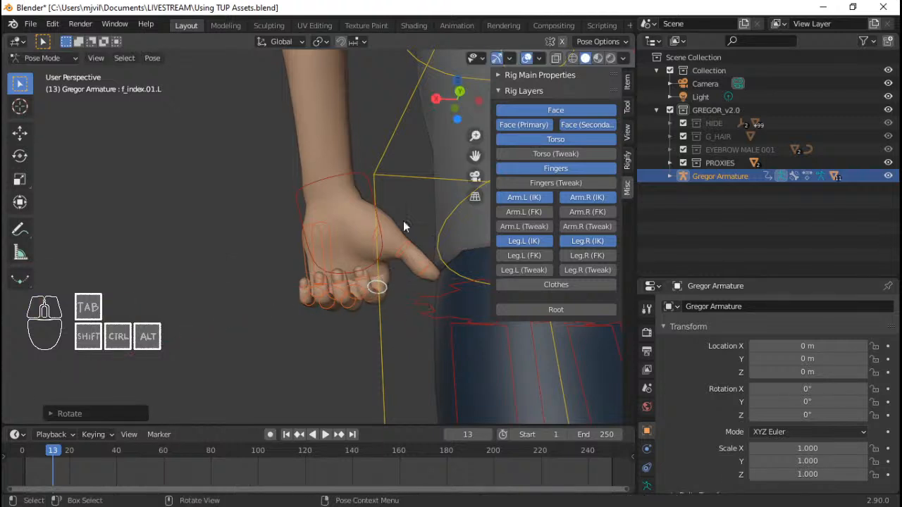
Step: Fold the left thumb in across the palm by rotating its base control about its local X axis
click(405, 227)
key(r)
key(x)
key(x)
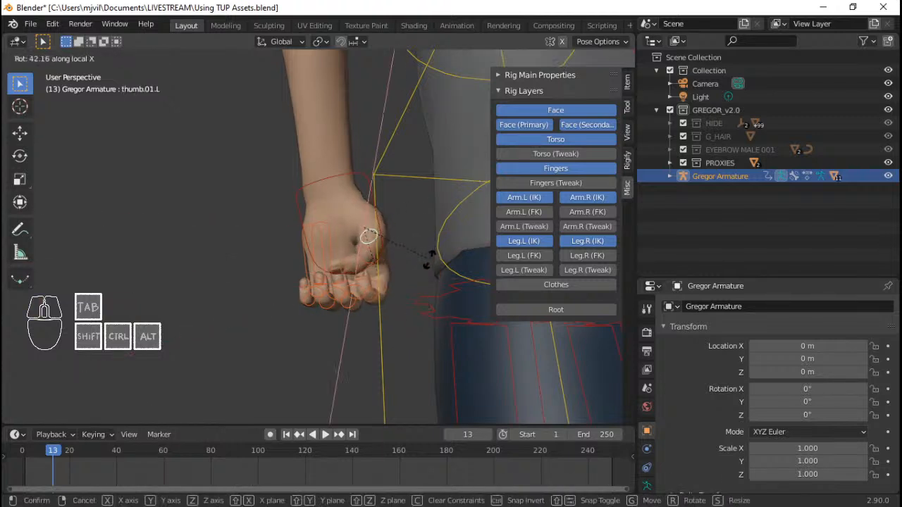
click(428, 251)
Step: Fine-tune the left palm control with a slight rotation about its local Z axis
middle_drag(428, 251, 403, 211)
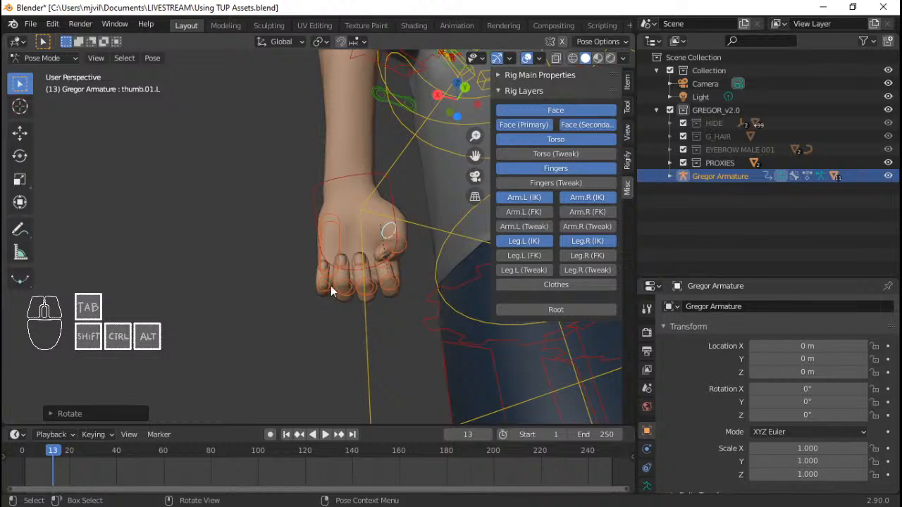
click(337, 241)
key(r)
key(z)
key(z)
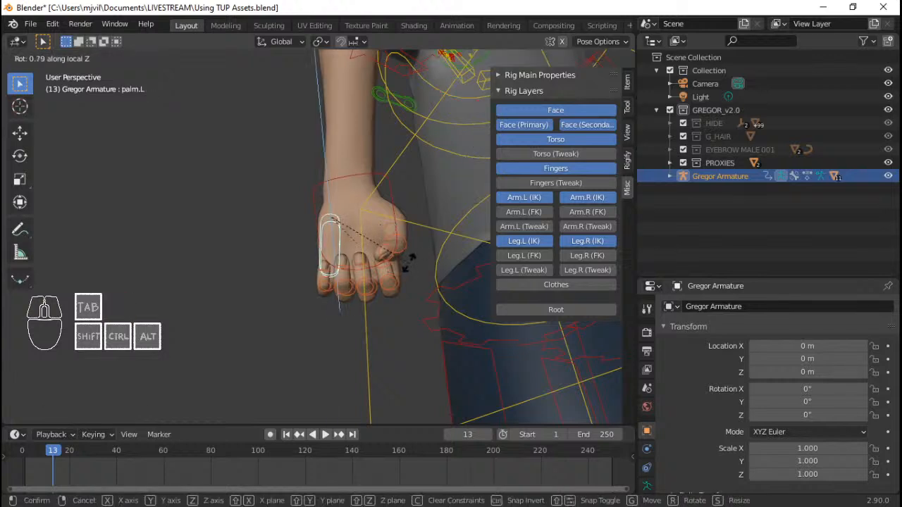
click(340, 278)
Step: Adjust the angle of the left pinky's base control with a free rotation
click(336, 279)
middle_drag(336, 279, 367, 277)
key(r)
right_click(414, 292)
key(r)
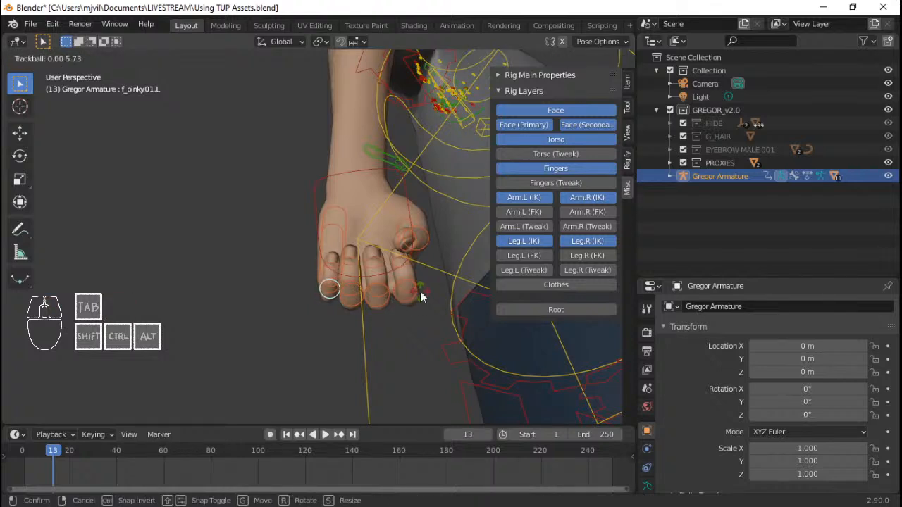
click(420, 292)
Step: Adjust the left ring finger's second joint control with free rotations
click(363, 283)
key(r)
key(r)
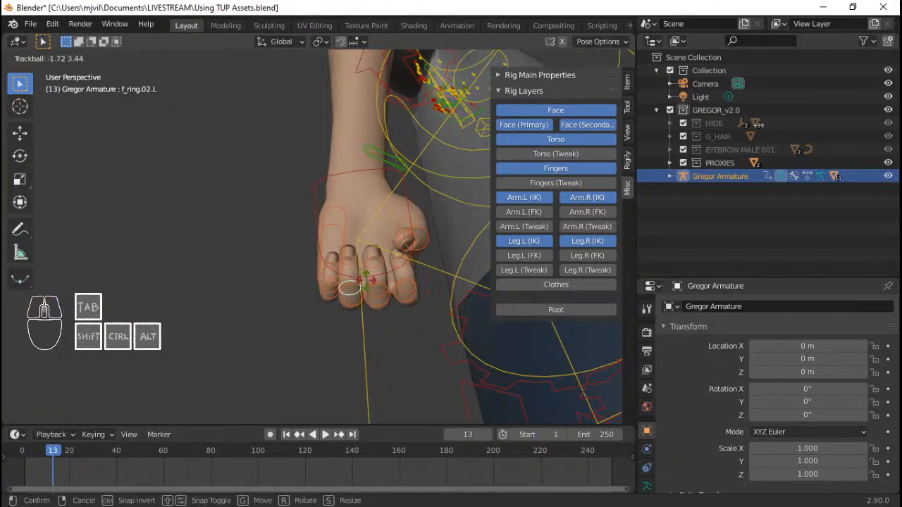
click(368, 282)
key(r)
key(r)
click(379, 277)
Step: Adjust the left ring finger's base control with a free rotation to align it with its neighbours
click(352, 301)
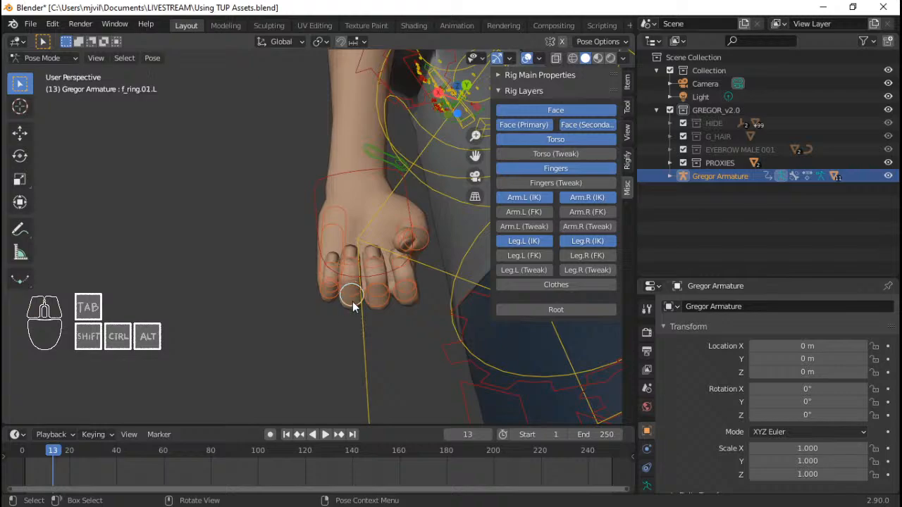
middle_drag(353, 302, 380, 269)
key(r)
key(r)
click(360, 279)
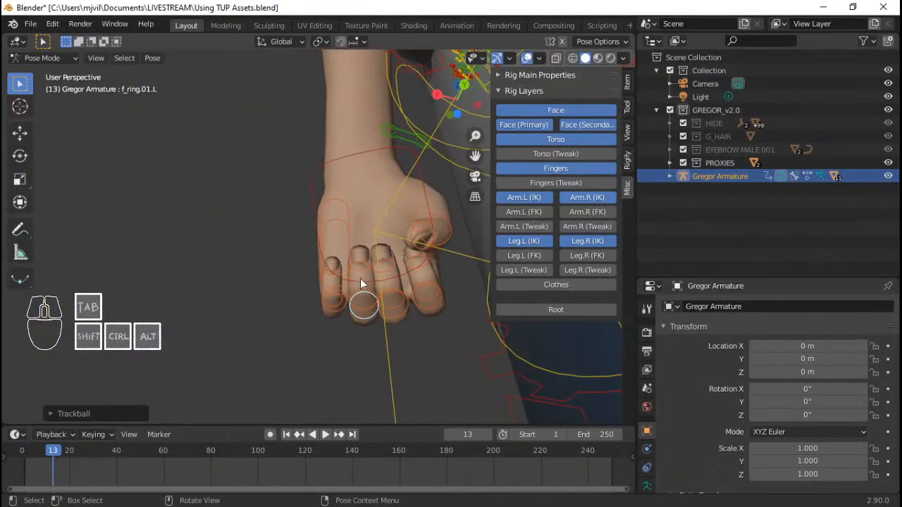
Step: Freely rotate the left pinky's base control to bring the pinky closer to the ring finger
click(346, 300)
middle_drag(346, 299, 355, 275)
key(r)
key(r)
click(415, 282)
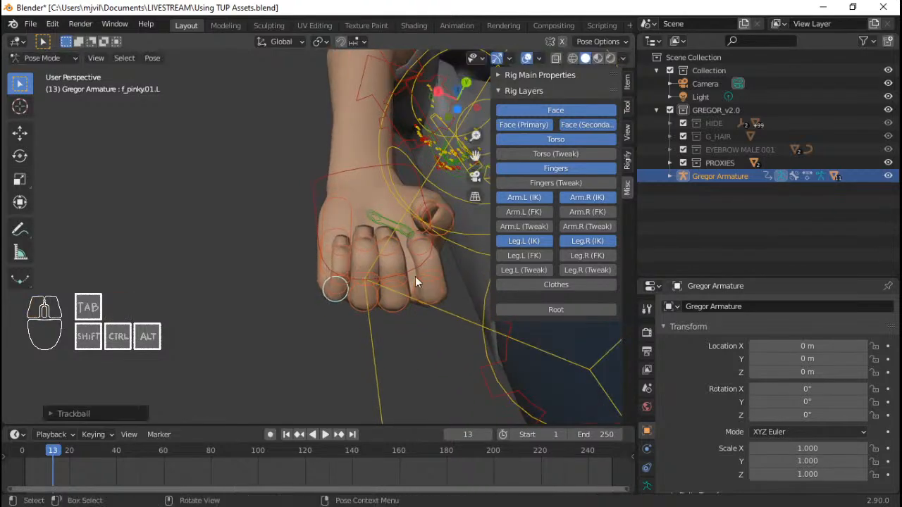
Step: Rotate the left index finger's base control to close the gap to the middle finger
click(415, 287)
key(r)
key(r)
click(460, 299)
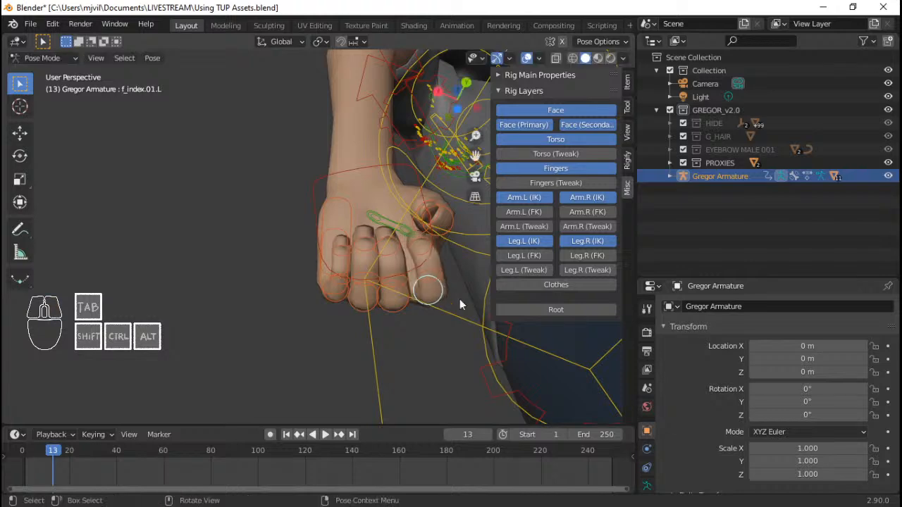
key(r)
key(r)
click(448, 321)
key(r)
click(481, 286)
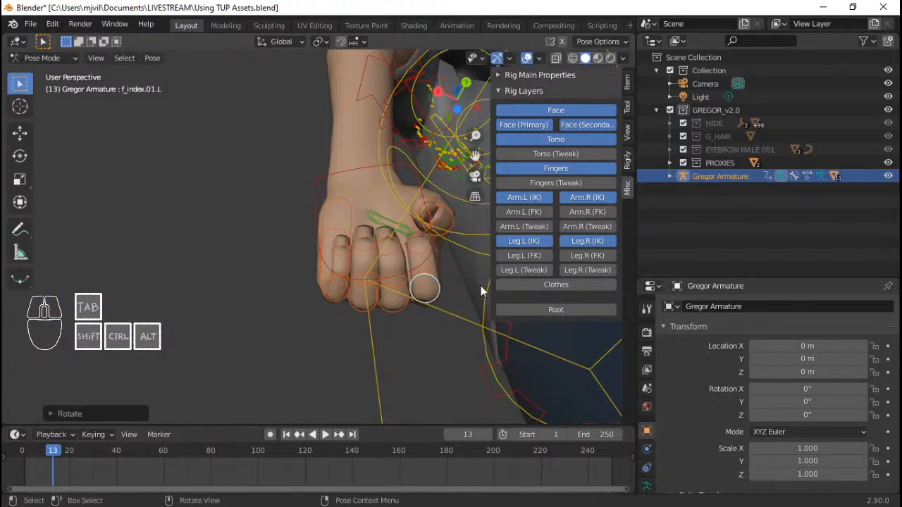
key(r)
click(481, 281)
Step: Tighten the left index finger's curl by rotating its base control about its local X axis
middle_drag(481, 282, 409, 287)
key(r)
key(x)
key(x)
click(432, 294)
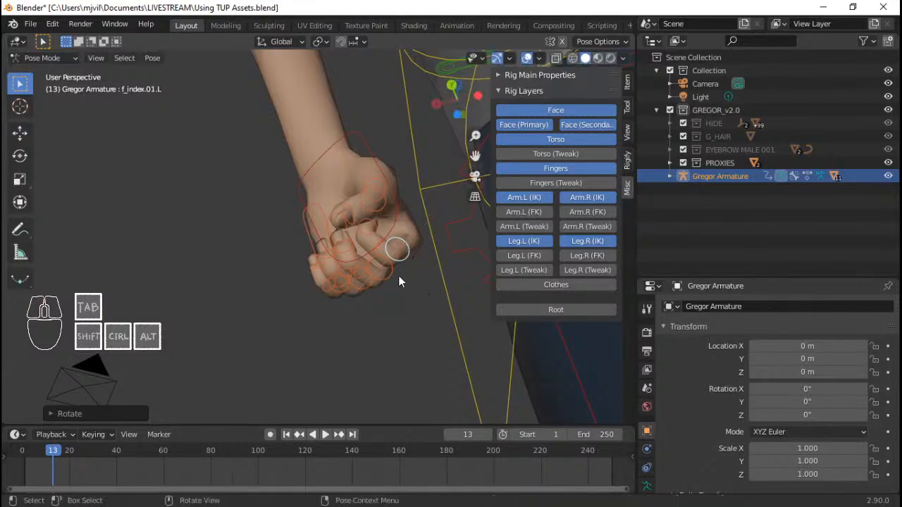
Step: Tighten the left middle finger's curl by rotating its base control about its local X axis
right_click(394, 274)
key(Escape)
click(379, 270)
key(r)
key(x)
key(x)
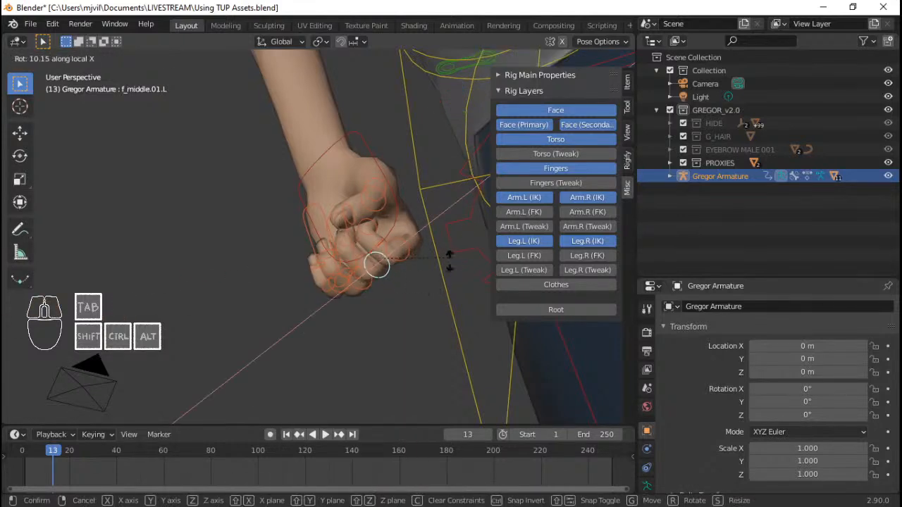
click(433, 280)
Step: Tighten the left ring finger's curl by rotating its base control about its local X axis
click(361, 279)
key(r)
key(x)
key(x)
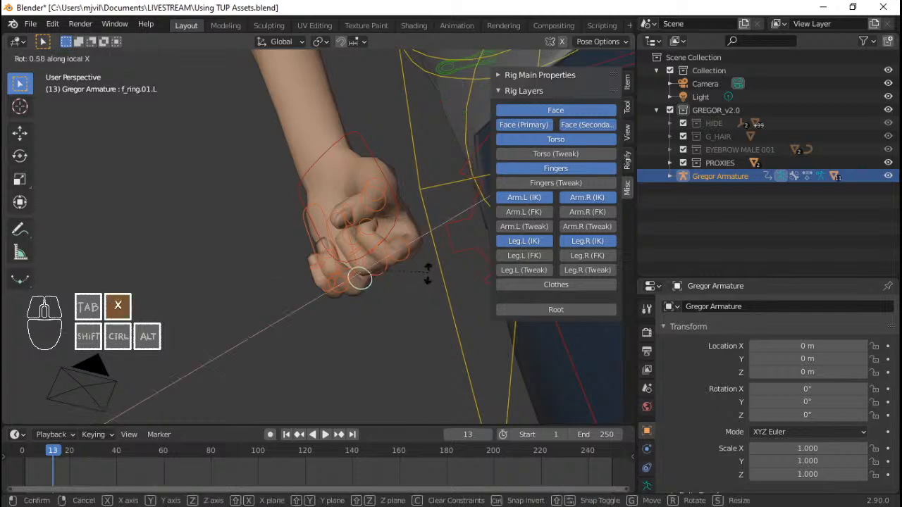
click(425, 297)
Step: Tighten the left pinky's curl by rotating its base control about its local X axis
click(347, 288)
key(r)
key(x)
key(x)
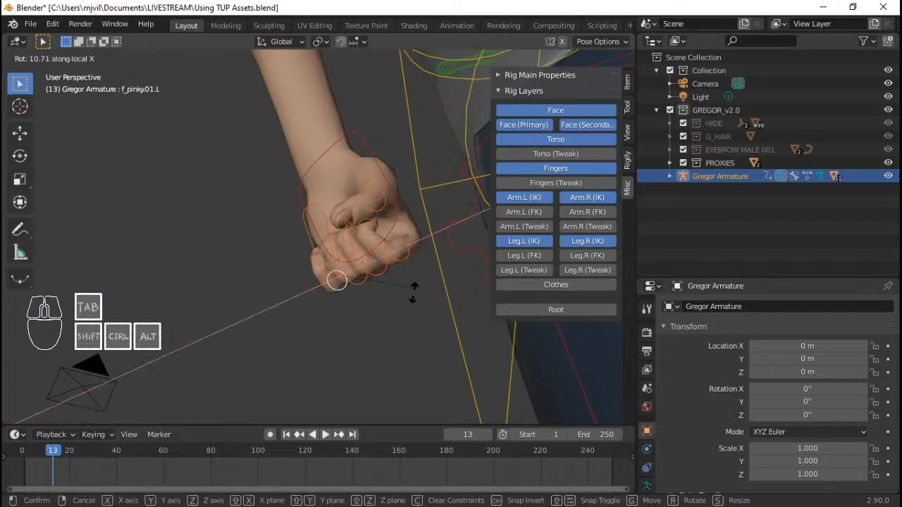
click(408, 304)
Step: Refine the left pinky's base control with small rotations about its local axes, including Y and Z
middle_drag(409, 304, 372, 295)
key(r)
key(x)
key(x)
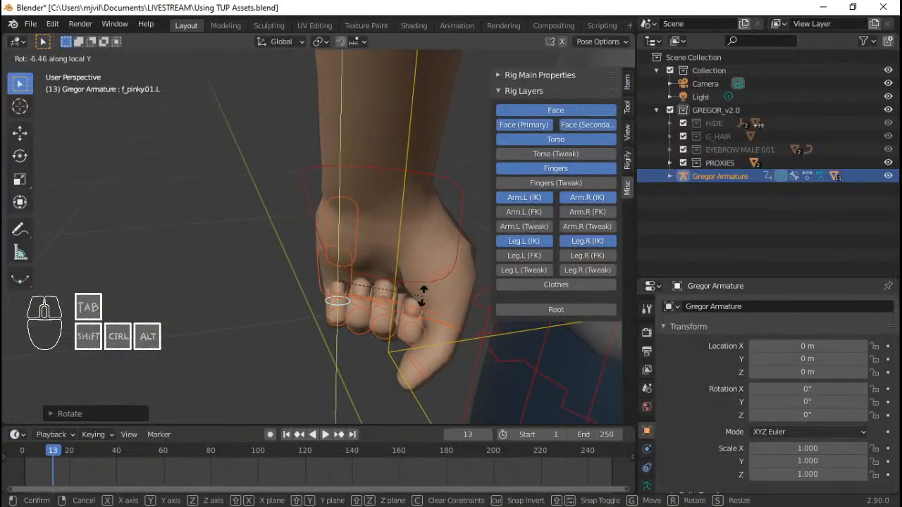
click(423, 296)
key(r)
key(y)
key(y)
key(z)
key(z)
click(334, 316)
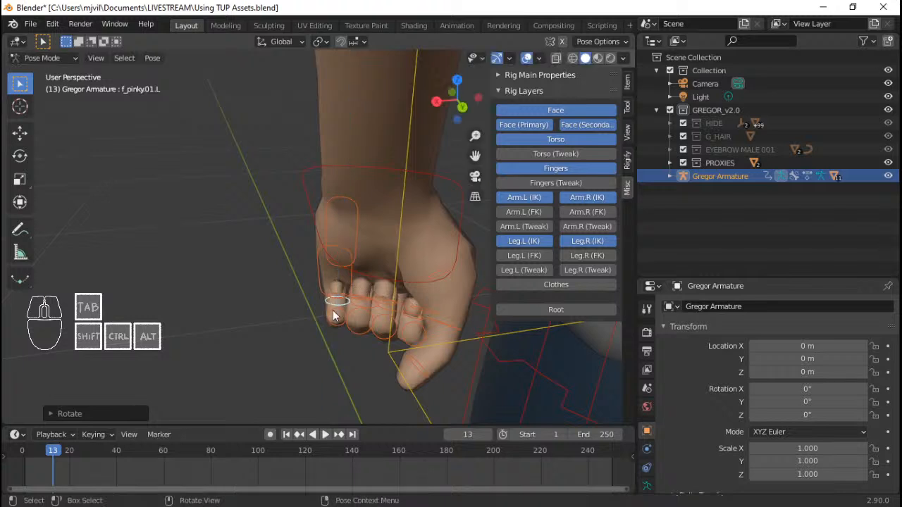
Step: Adjust the curl of the left pinky's tip control with free rotation and rotation about its local Y axis
click(336, 300)
key(r)
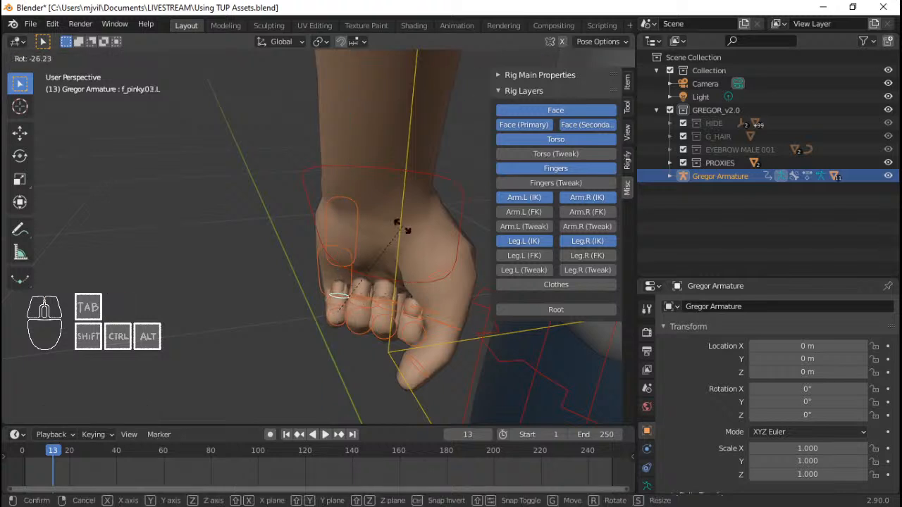
click(397, 215)
middle_drag(389, 236, 417, 259)
key(r)
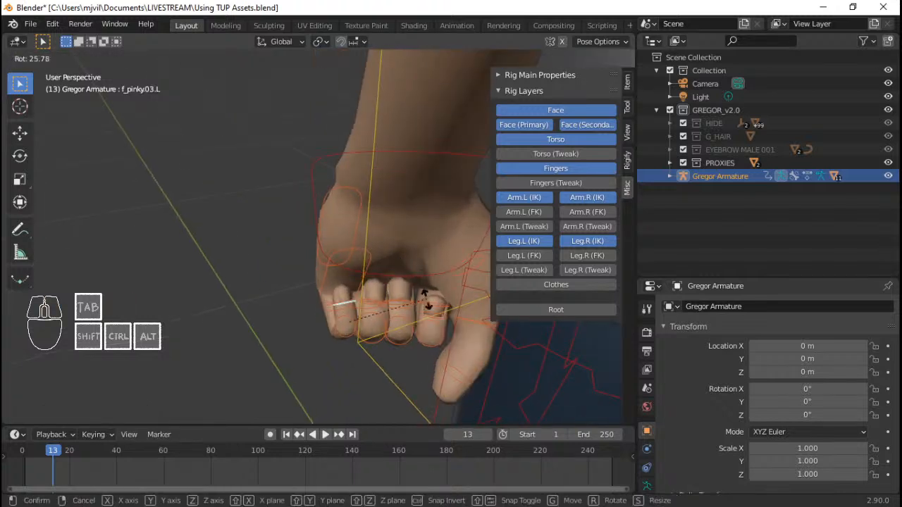
click(427, 292)
key(r)
key(z)
key(z)
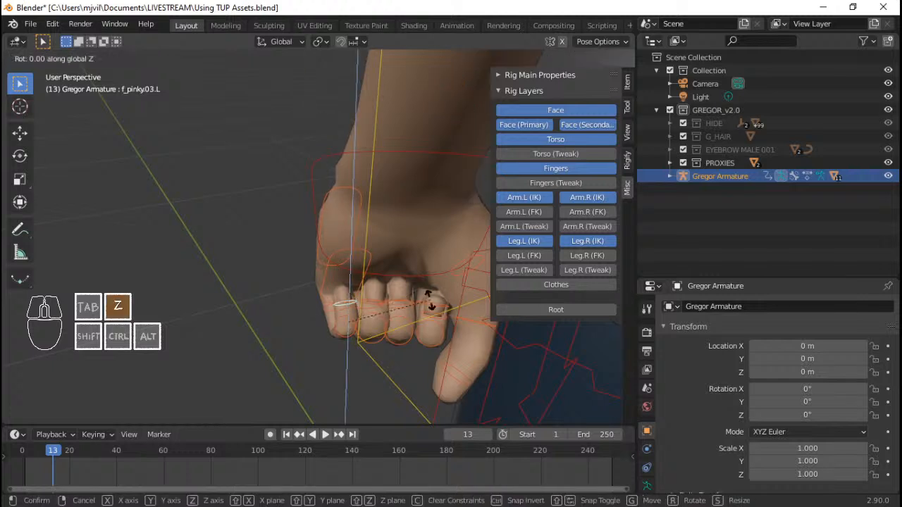
key(y)
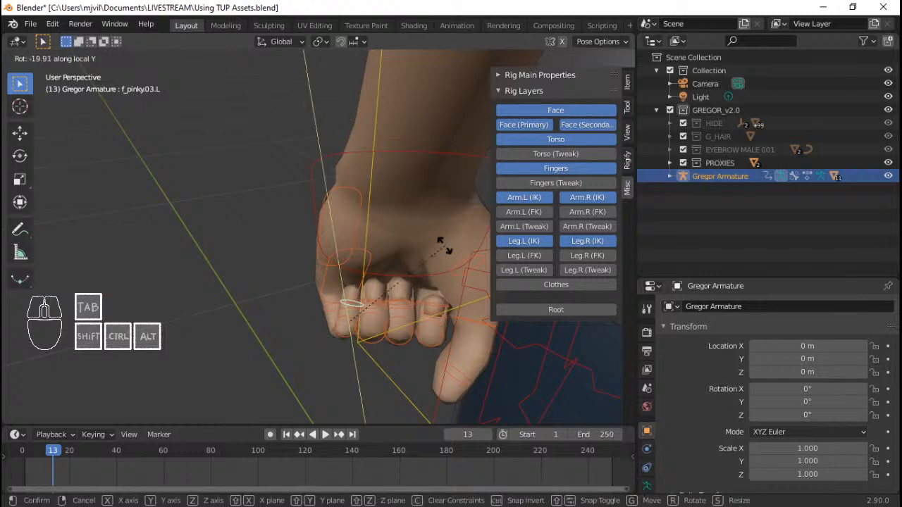
click(443, 247)
middle_drag(448, 266, 421, 299)
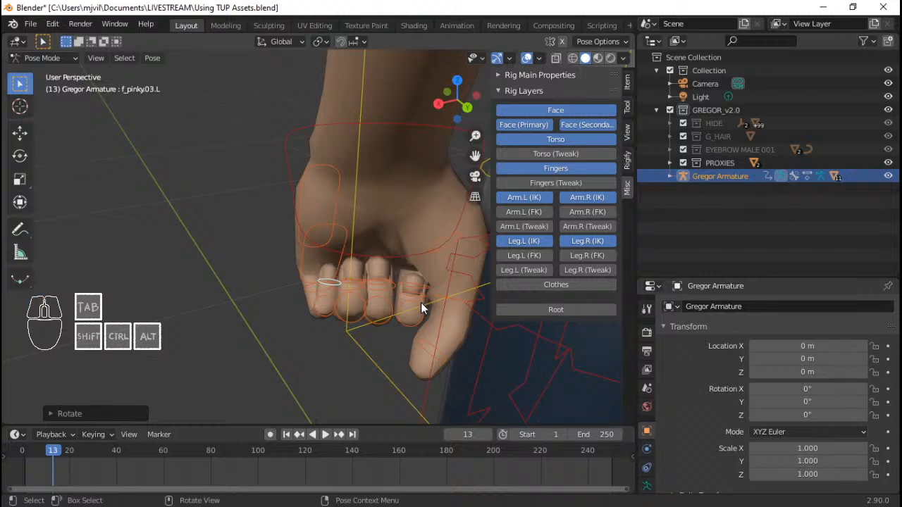
Step: Rotate the left index finger's tip control about its local Y axis
click(420, 301)
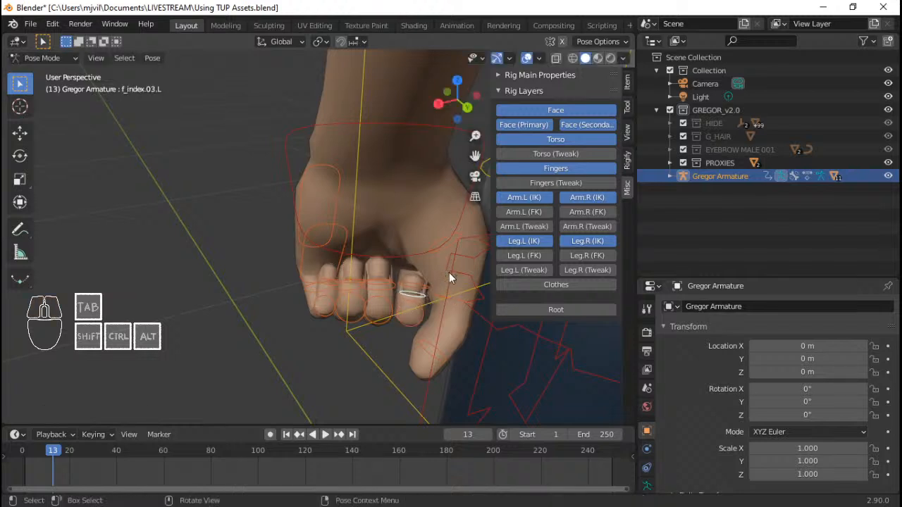
key(r)
key(y)
key(y)
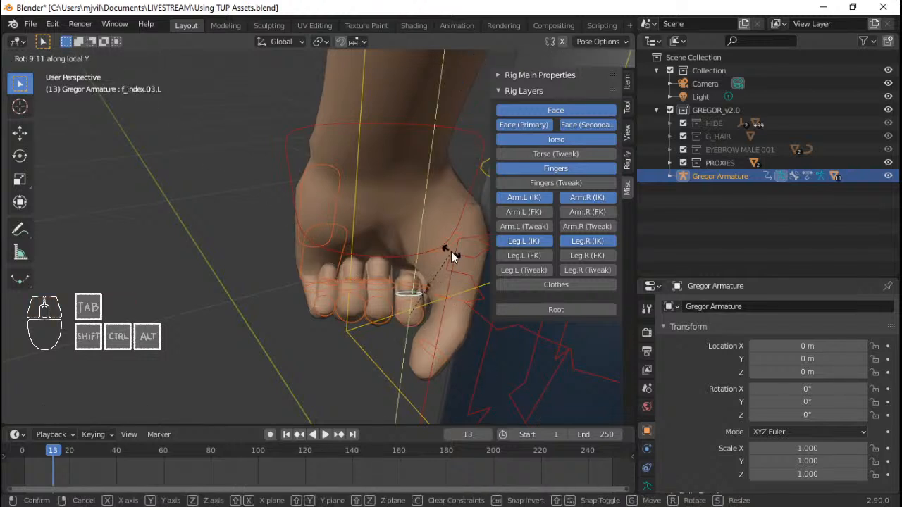
click(462, 260)
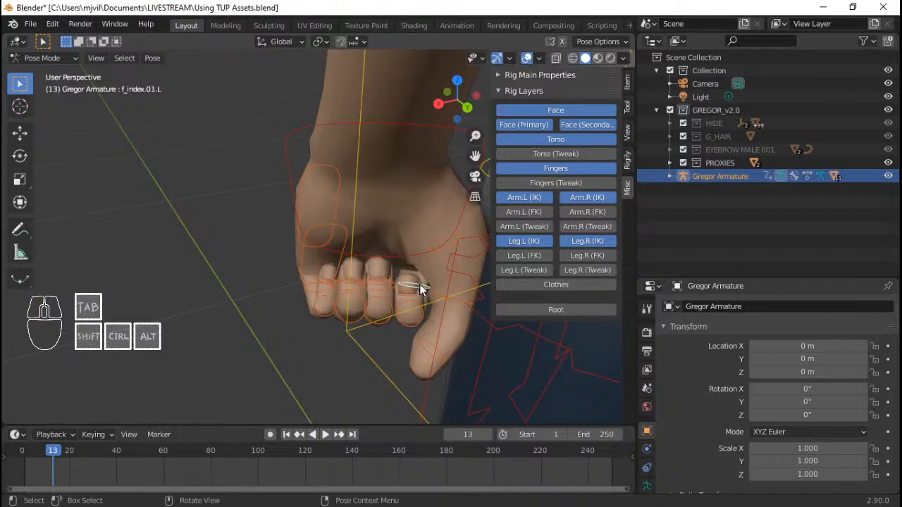
Step: Adjust the left index finger's base control with two small rotations about its local X axis
key(r)
key(x)
key(x)
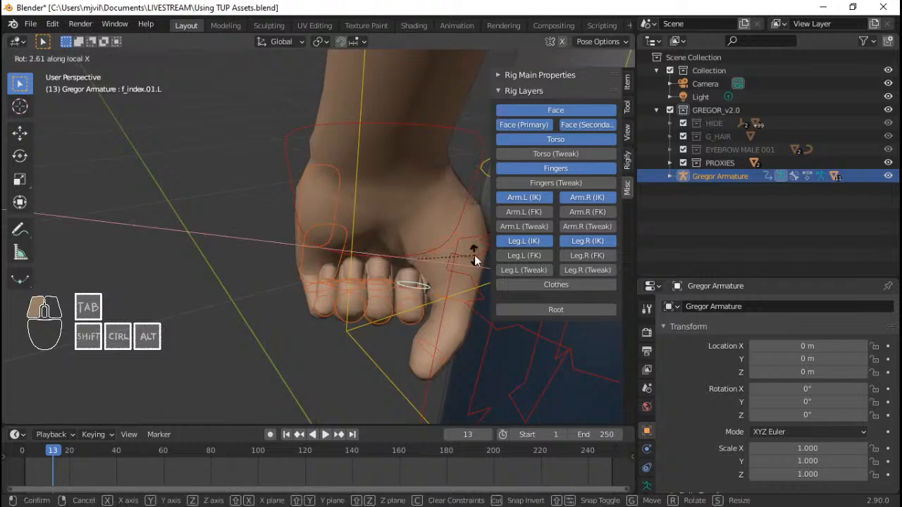
click(475, 261)
key(r)
key(x)
key(x)
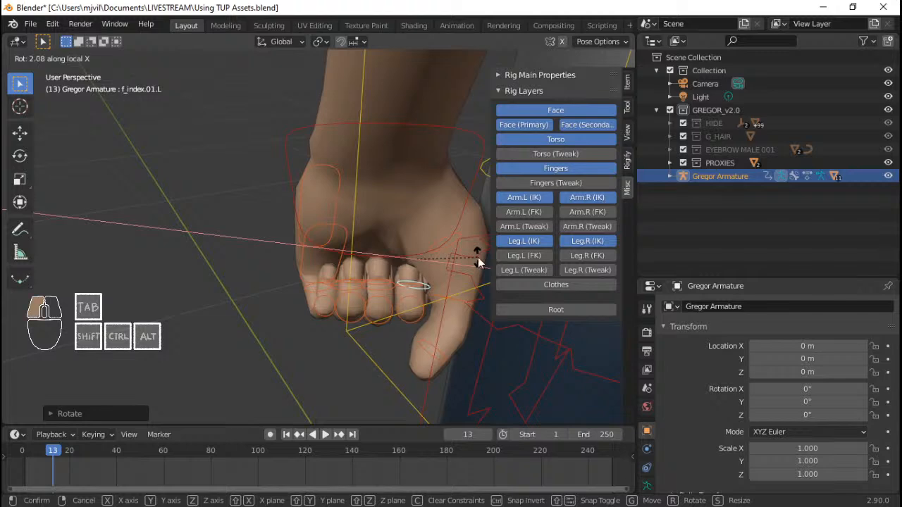
click(473, 259)
Step: Rotate the left thumb's base control about its local X axis
click(457, 245)
middle_drag(457, 244, 406, 247)
key(r)
key(x)
key(x)
click(443, 243)
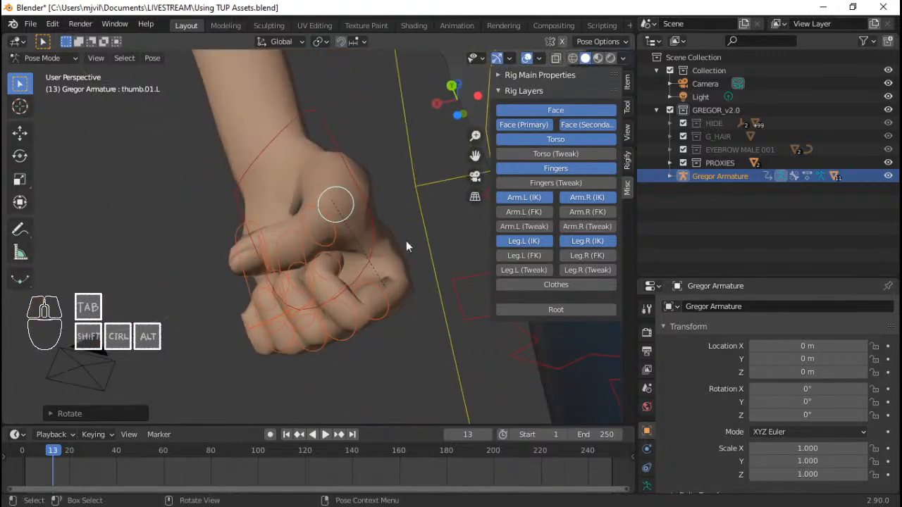
Step: Turn the left thumb's base control with a trackball rotation and a rotation about its local Y axis
key(r)
key(r)
click(412, 231)
key(r)
key(y)
key(y)
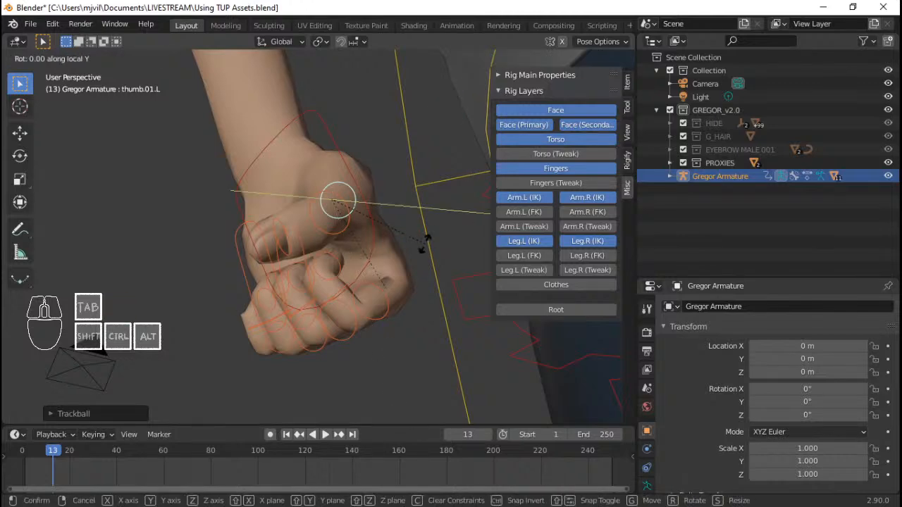
click(423, 207)
Step: Bring the left thumb closer to the curled fingers with another trackball rotation and a small free rotation of its base control
key(r)
key(r)
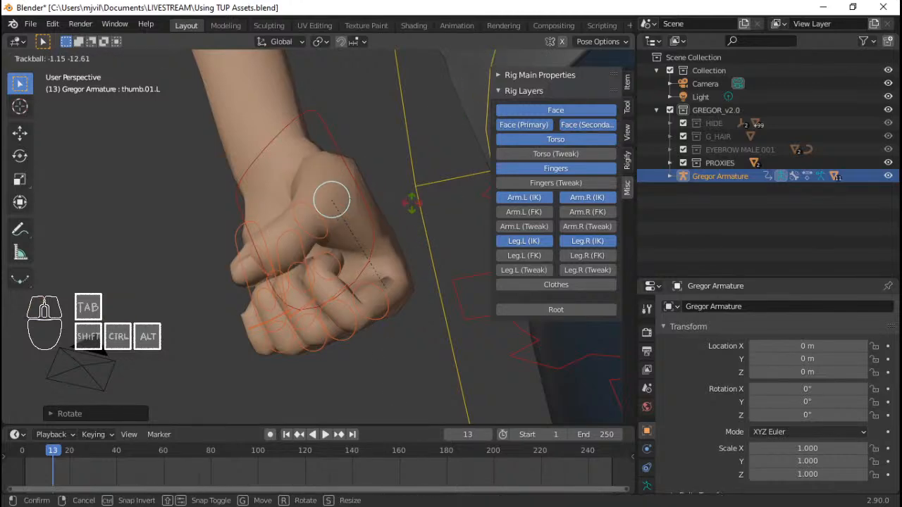
click(388, 225)
middle_drag(388, 225, 435, 291)
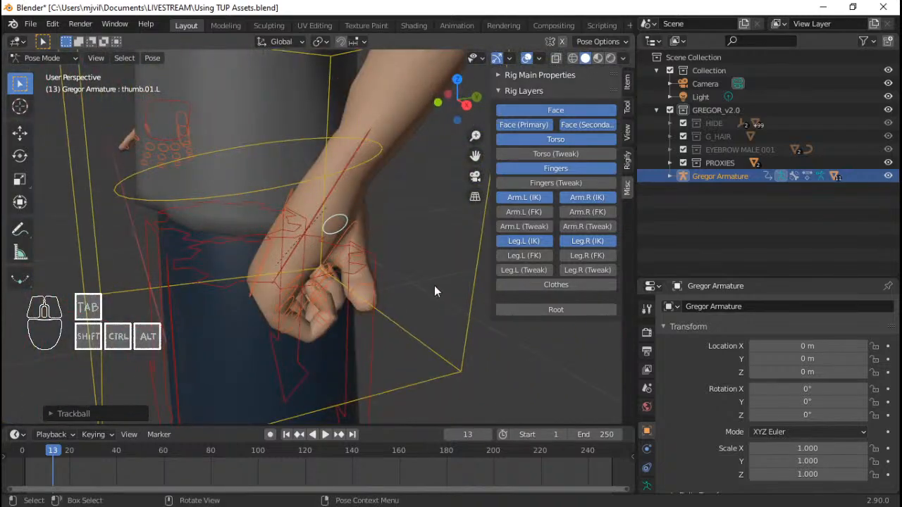
key(r)
click(441, 290)
Step: Move the left hand IK control inward to the side of the hip in the front orthographic view
click(355, 155)
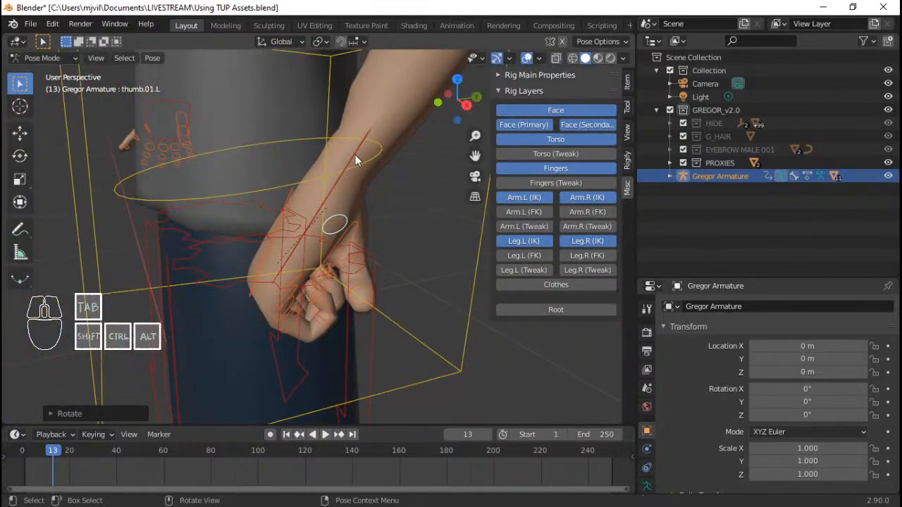
middle_drag(355, 155, 395, 223)
key(KP_1)
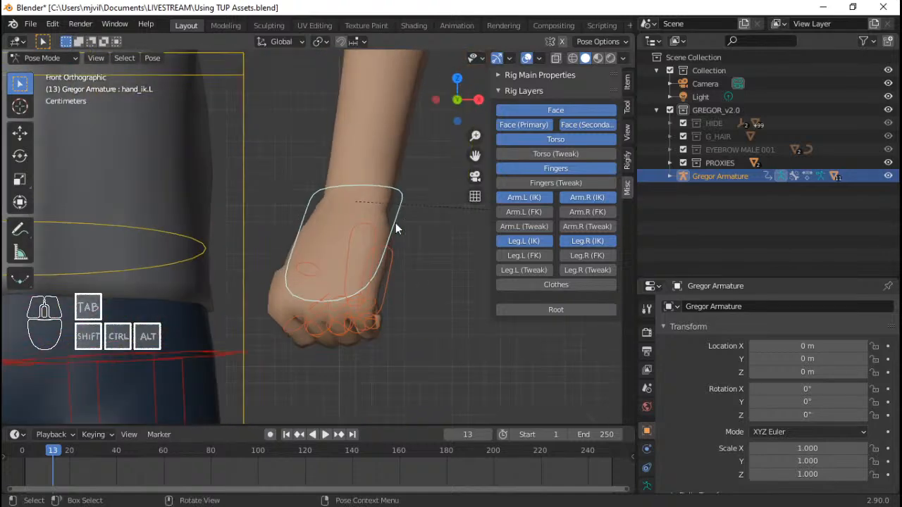
scroll(395, 223, down, 3)
shift+middle_drag(415, 277, 416, 288)
key(g)
click(356, 254)
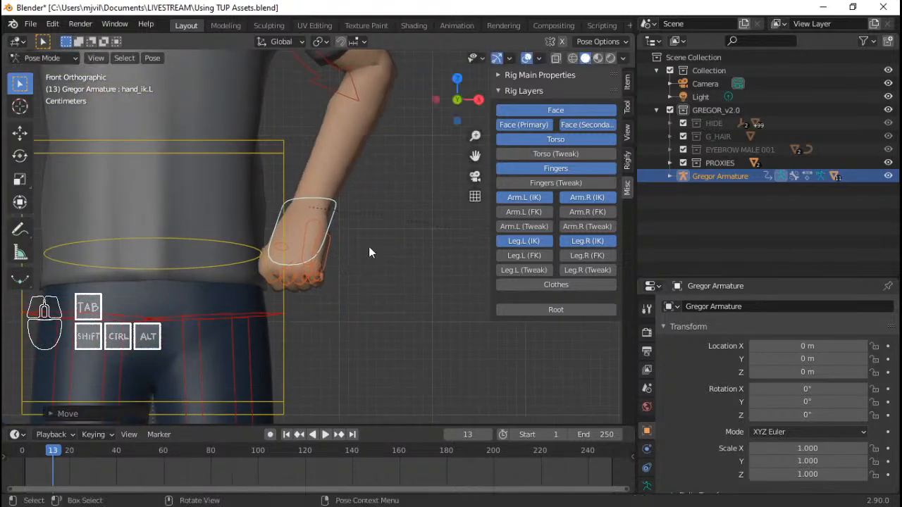
Step: Turn the left fist inward toward the waist with a trackball rotation and a free rotation of about 29 degrees
key(r)
key(r)
click(411, 234)
key(r)
click(412, 296)
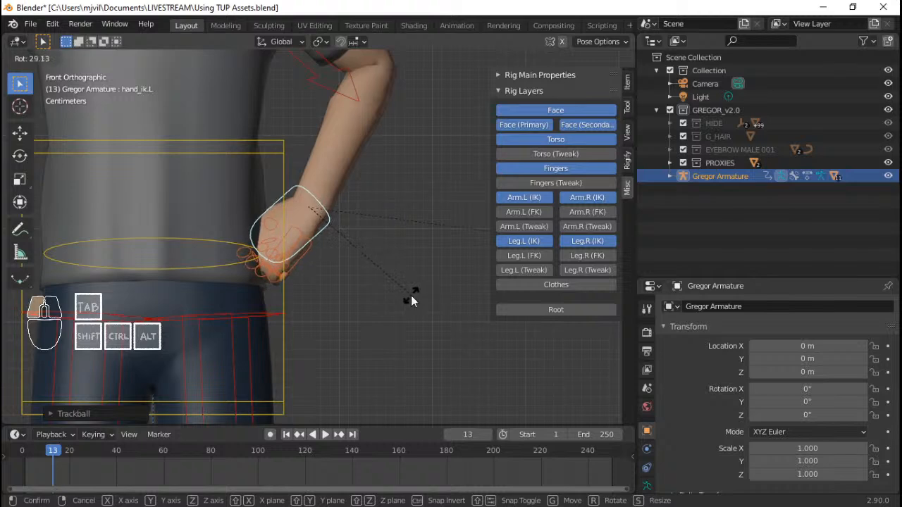
key(r)
key(r)
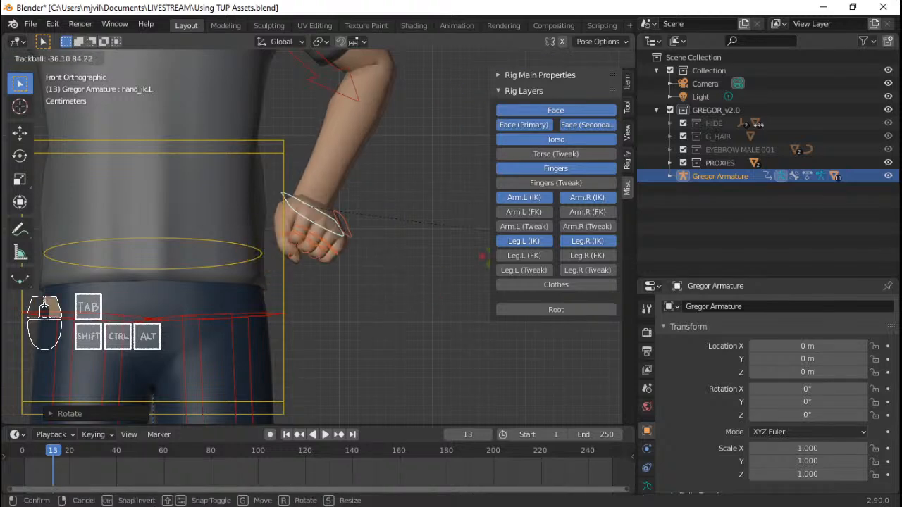
click(426, 256)
key(e)
Step: Fine-tune the left hand control with a small rotation and a slight move so the fist rests against the waist
key(r)
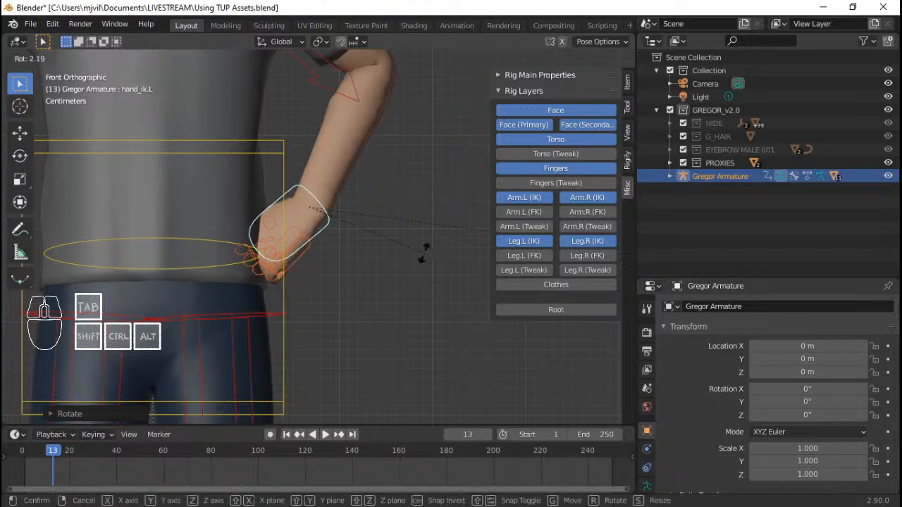
click(426, 266)
key(g)
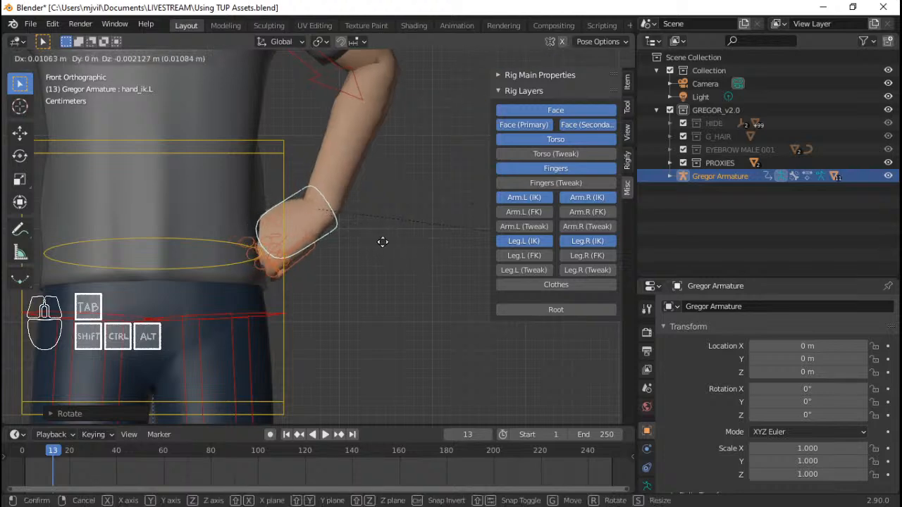
click(395, 240)
Step: Rotate the left shoulder control about its local X axis by about 6 degrees
scroll(348, 232, down, 2)
middle_drag(347, 232, 324, 243)
click(344, 201)
key(r)
key(x)
key(x)
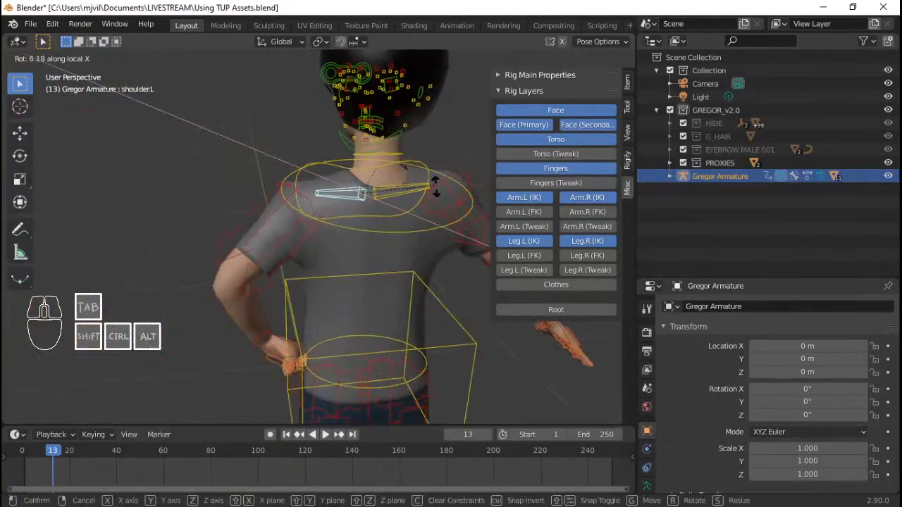
click(436, 186)
Step: Select the left shoulder, upper arm and hand controls together with all the left finger controls
middle_drag(437, 186, 304, 263)
scroll(303, 268, up, 2)
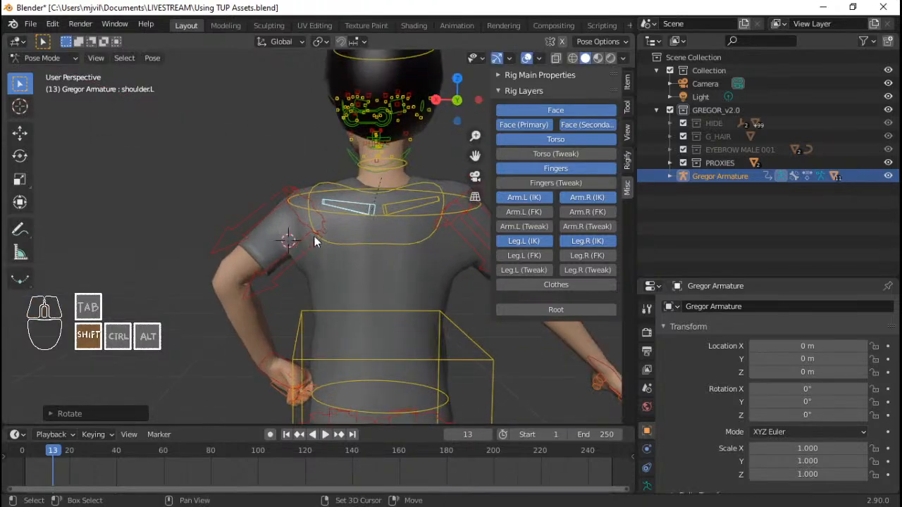
shift+click(265, 197)
shift+middle_drag(307, 323, 335, 272)
shift+click(300, 310)
shift+middle_drag(297, 323, 314, 296)
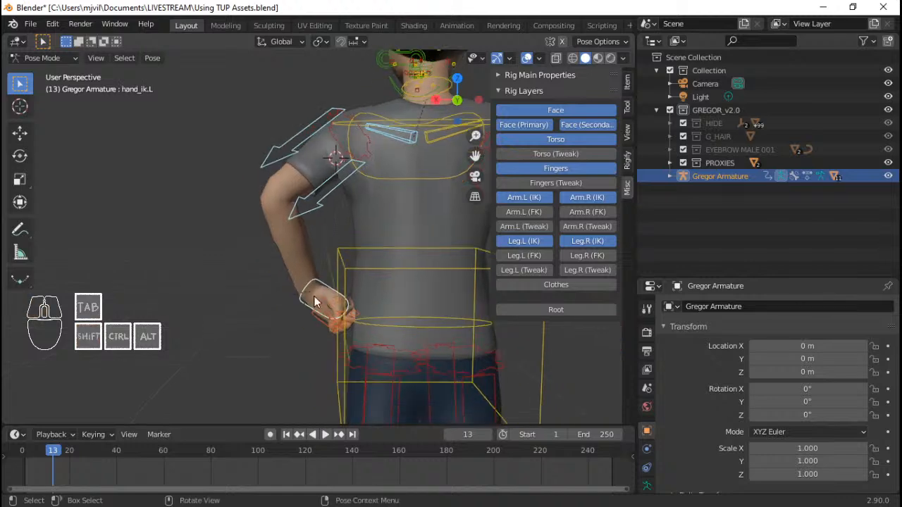
scroll(311, 305, up, 2)
mouse_move(341, 327)
shift+middle_down()
mouse_move(344, 300)
mouse_move(331, 317)
shift+middle_up()
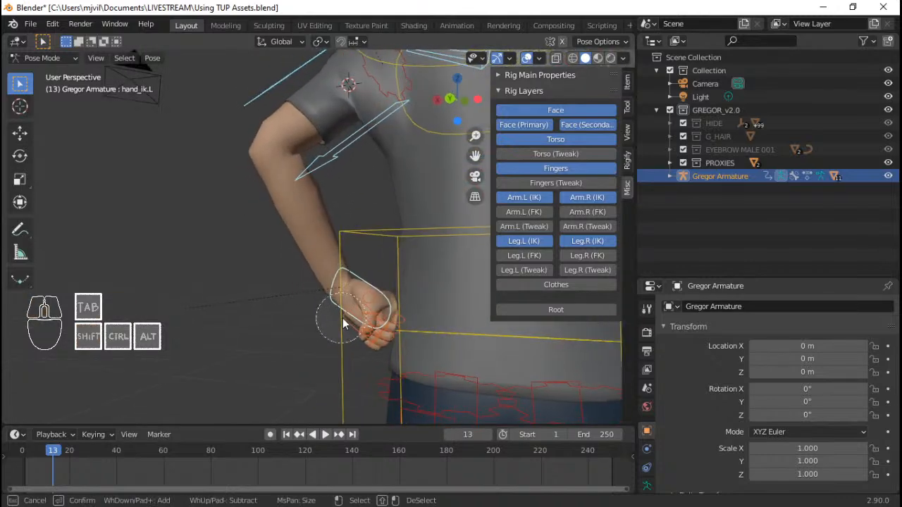
right_click(369, 323)
scroll(371, 296, down, 4)
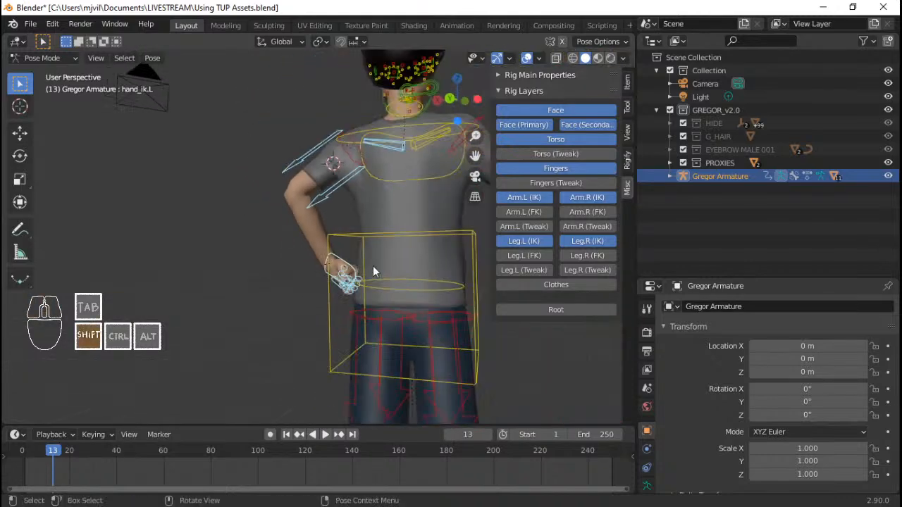
Step: Copy the pose of the selected left arm controls and paste it mirrored onto the right arm
shift+middle_drag(373, 266, 325, 282)
middle_drag(325, 282, 364, 252)
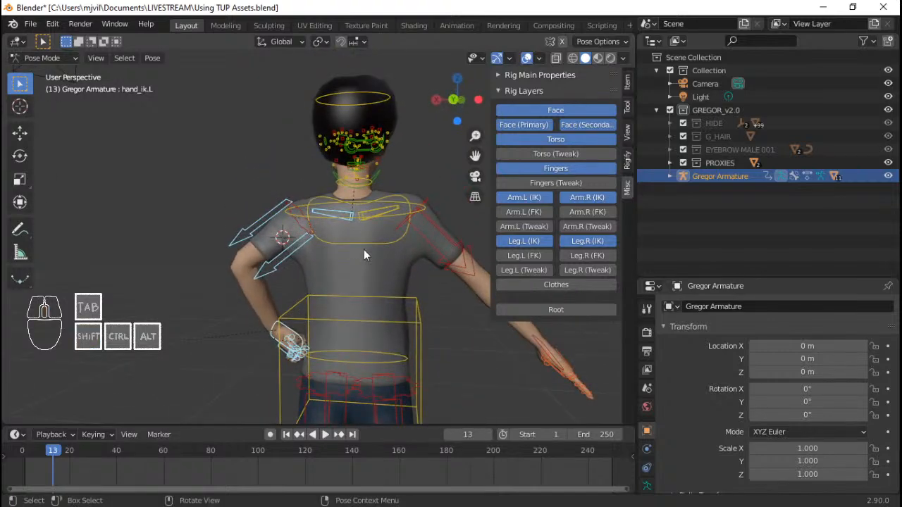
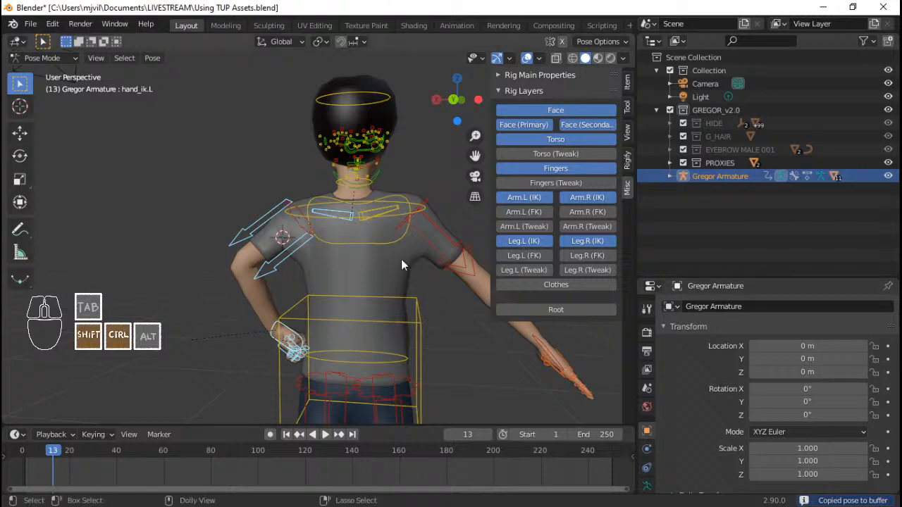
key(ctrl+shift+v)
middle_drag(402, 261, 403, 279)
scroll(290, 293, down, 5)
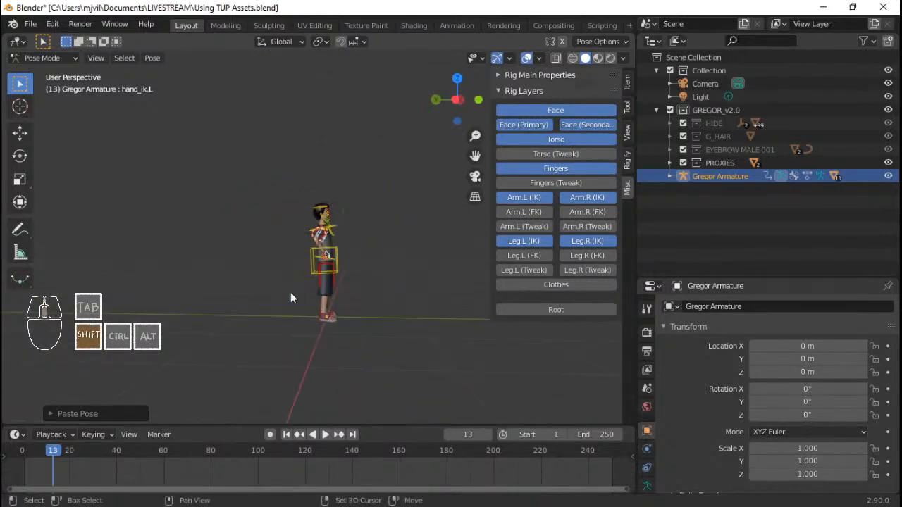
Step: Adjust the right hand IK control's orientation at the waist with a free rotation and a trackball rotation
scroll(416, 289, up, 8)
middle_drag(290, 292, 413, 307)
click(350, 319)
scroll(413, 307, up, 2)
key(r)
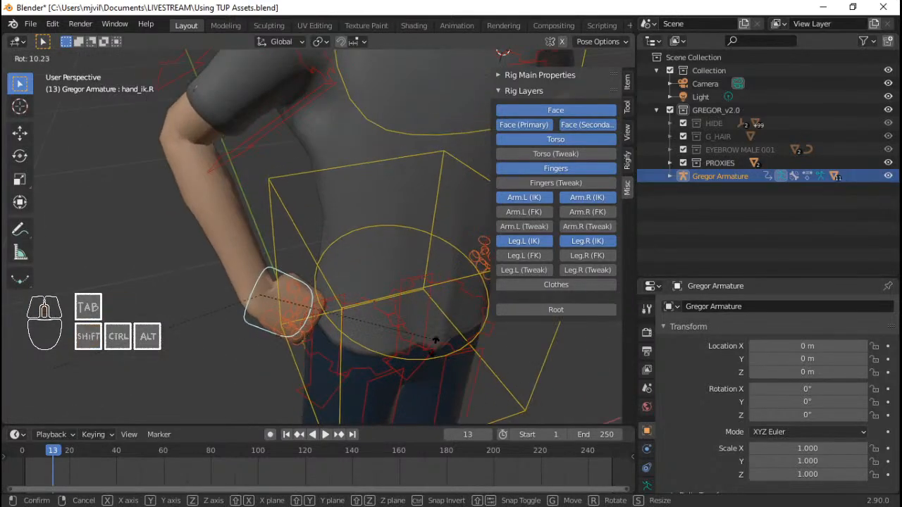
click(407, 362)
key(r)
key(r)
click(379, 356)
Step: Move the right hand IK control so the fist rests against the hip
middle_drag(379, 356, 256, 218)
key(g)
click(352, 312)
click(305, 158)
key(r)
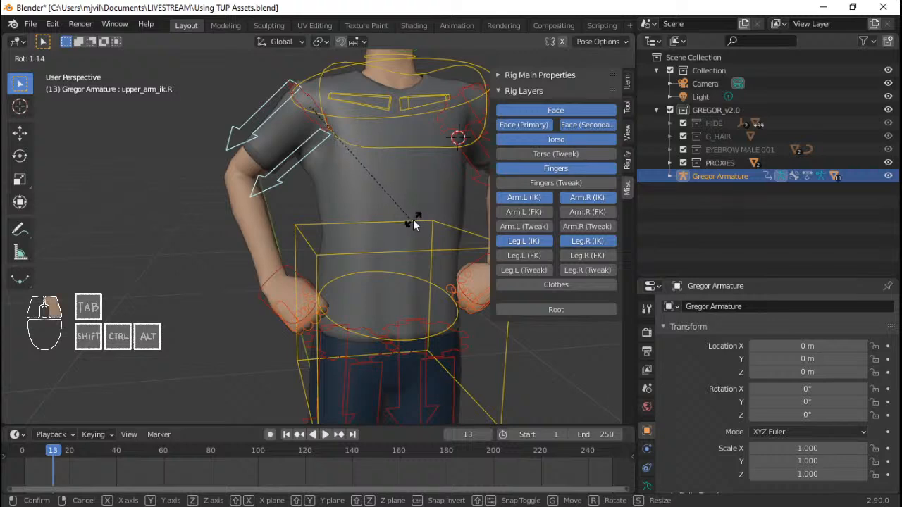
right_click(413, 220)
Step: Nudge the left hand IK control slightly beside the hip in the front orthographic view
scroll(413, 219, down, 2)
key(KP_1)
shift+middle_drag(485, 244, 390, 238)
scroll(391, 239, up, 1)
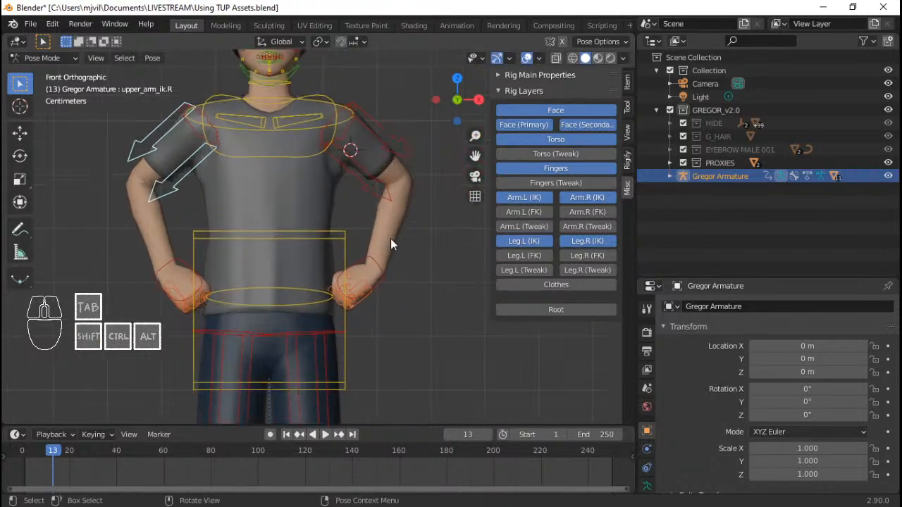
click(375, 254)
key(g)
right_click(375, 251)
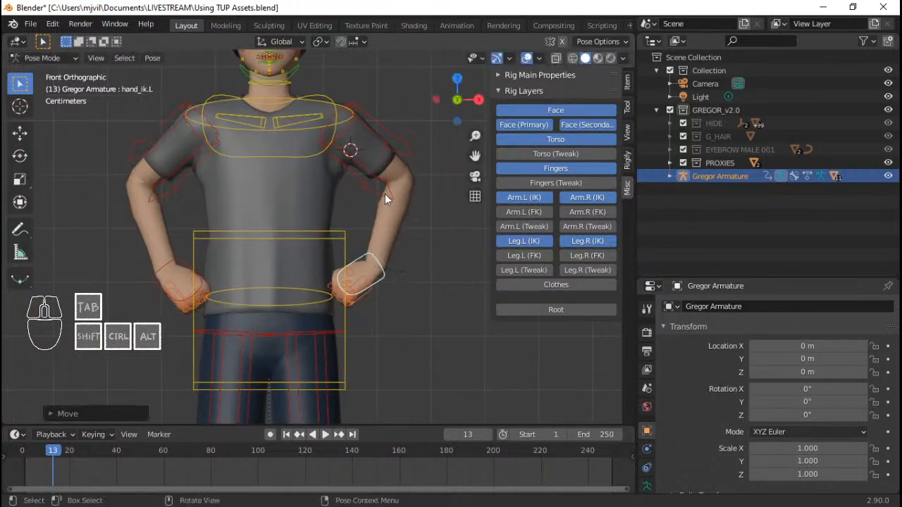
click(385, 194)
key(r)
key(r)
right_click(423, 183)
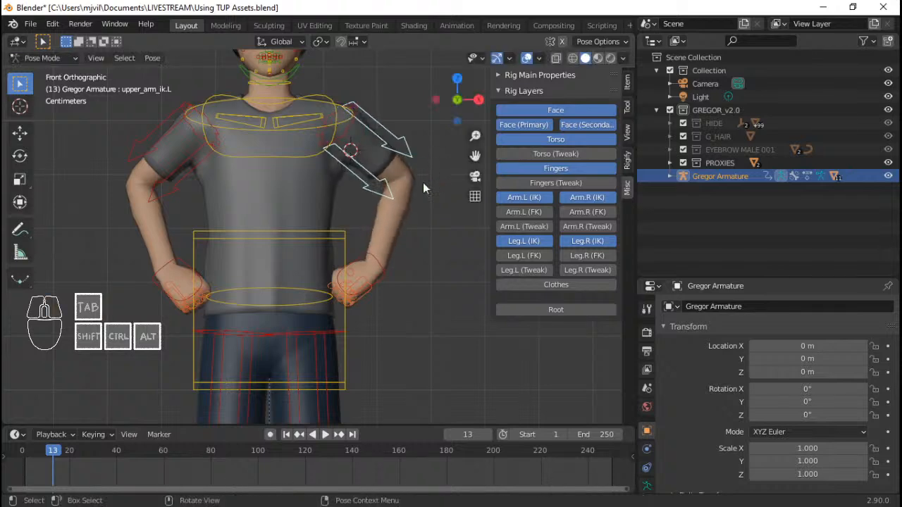
scroll(395, 192, down, 3)
shift+middle_drag(395, 192, 369, 213)
scroll(368, 212, up, 4)
key(r)
right_click(437, 176)
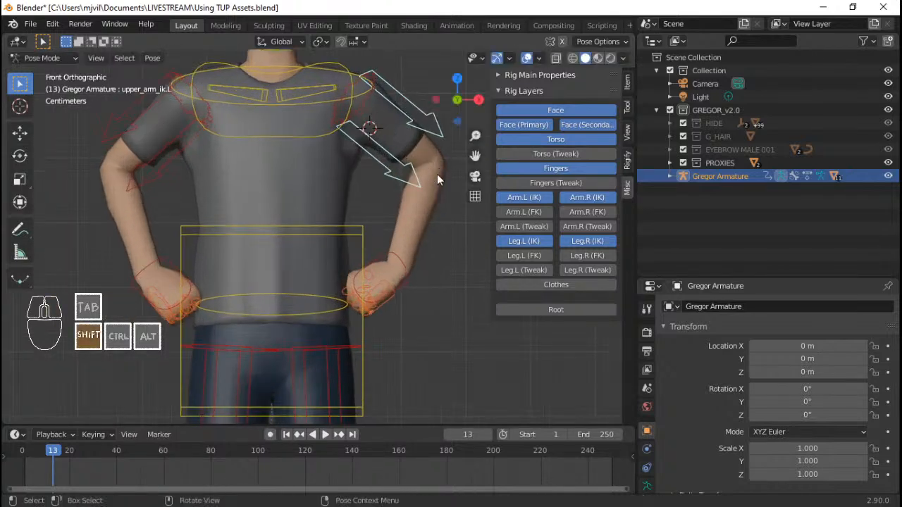
Step: Rotate the left upper arm IK control in the front view to adjust the direction of the elbow
shift+middle_drag(437, 175, 420, 223)
key(r)
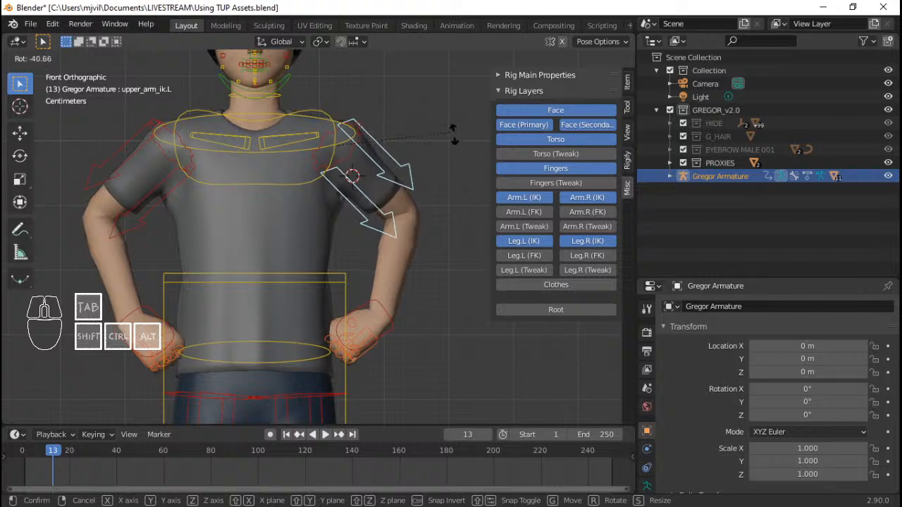
click(453, 126)
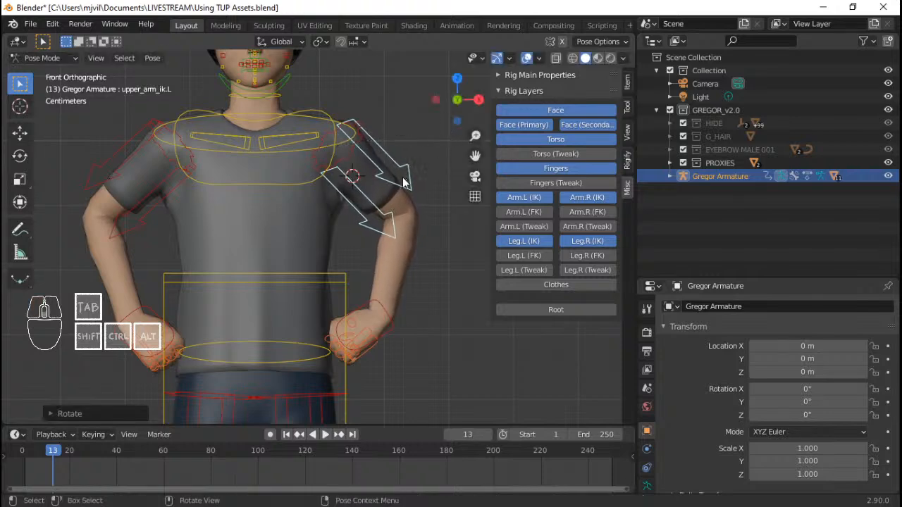
Step: Rotate the chest control slightly in the front view
scroll(383, 206, down, 3)
scroll(380, 209, up, 2)
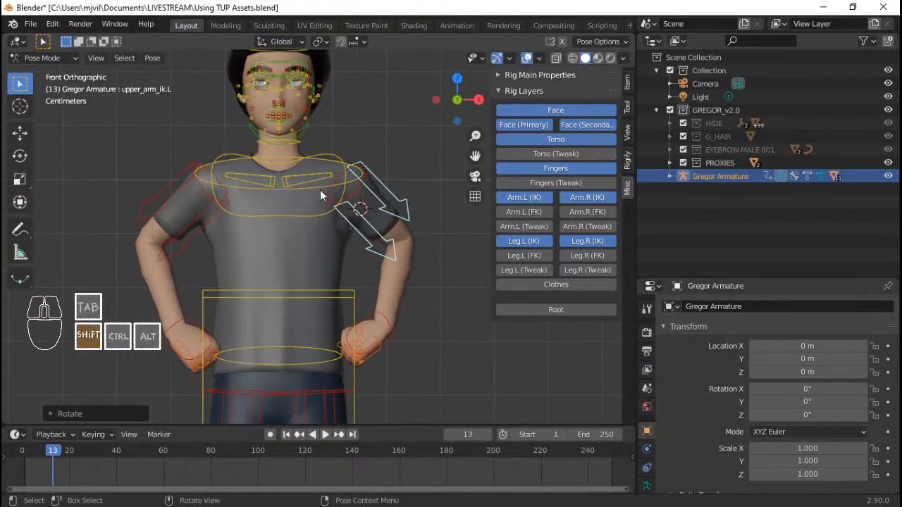
shift+middle_drag(320, 189, 336, 191)
click(336, 188)
key(r)
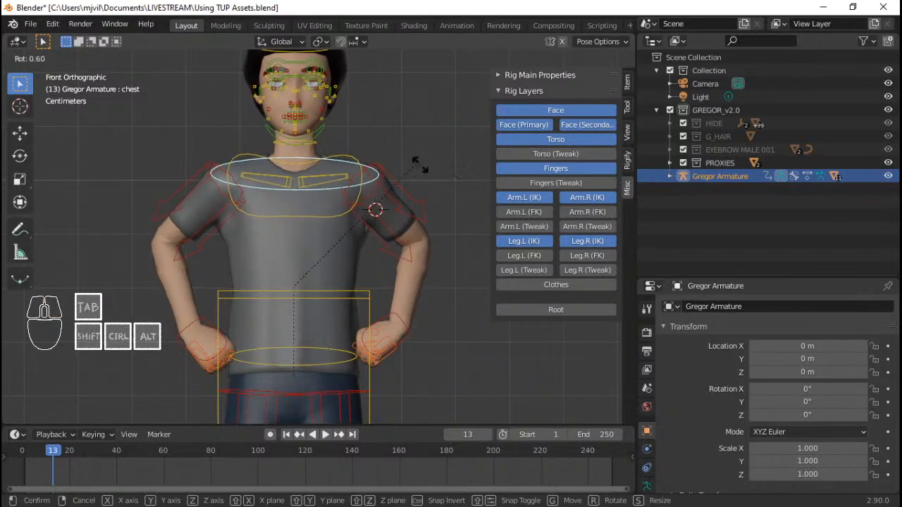
click(420, 168)
Step: Select the head control and hide the Face, Face (Primary) and Face (Secondary) rig layers in the front view
scroll(358, 272, down, 2)
shift+middle_drag(356, 302, 361, 251)
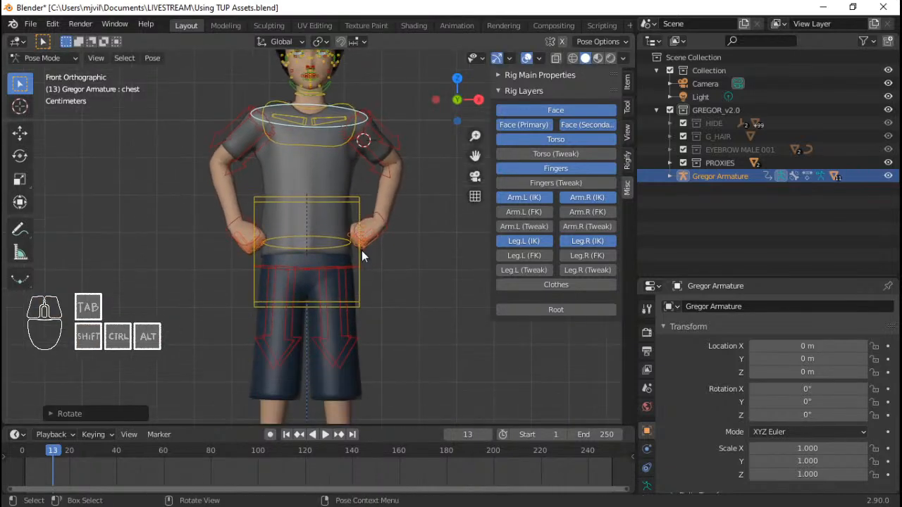
key(KP_3)
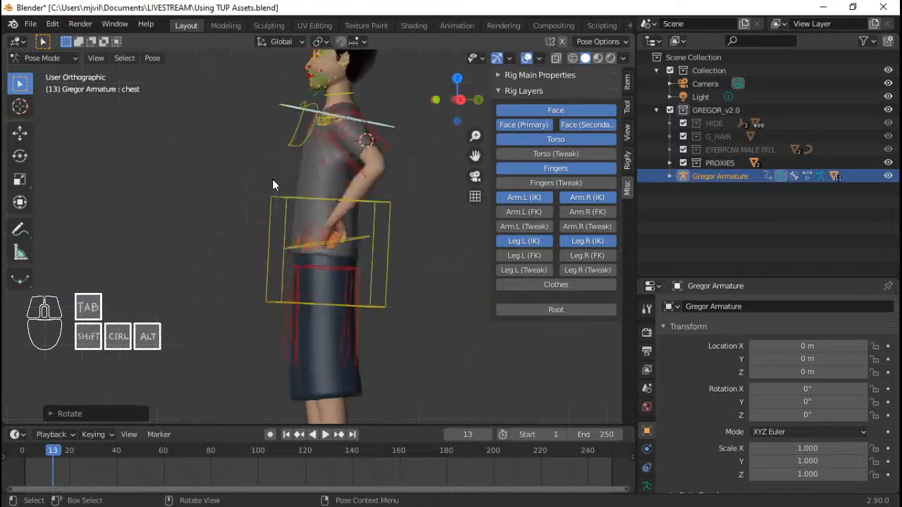
key(KP_0)
key(KP_3)
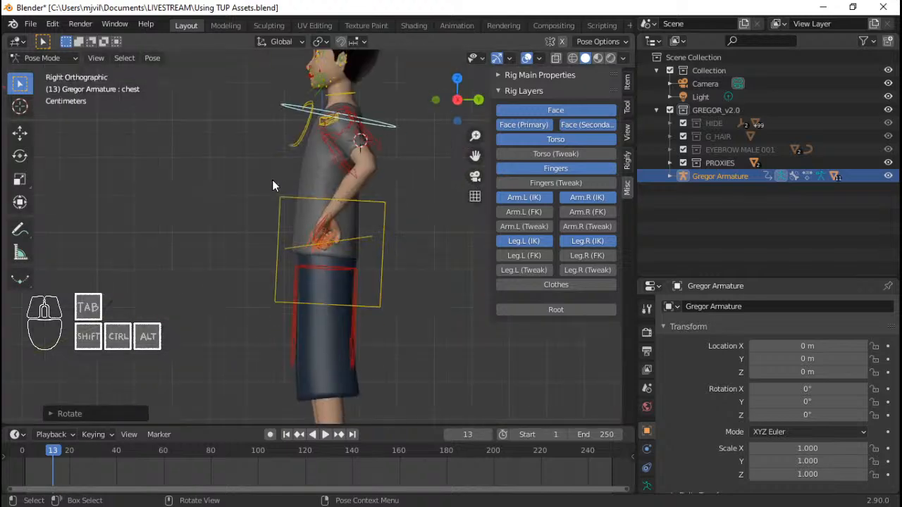
scroll(303, 197, down, 2)
middle_drag(413, 212, 314, 181)
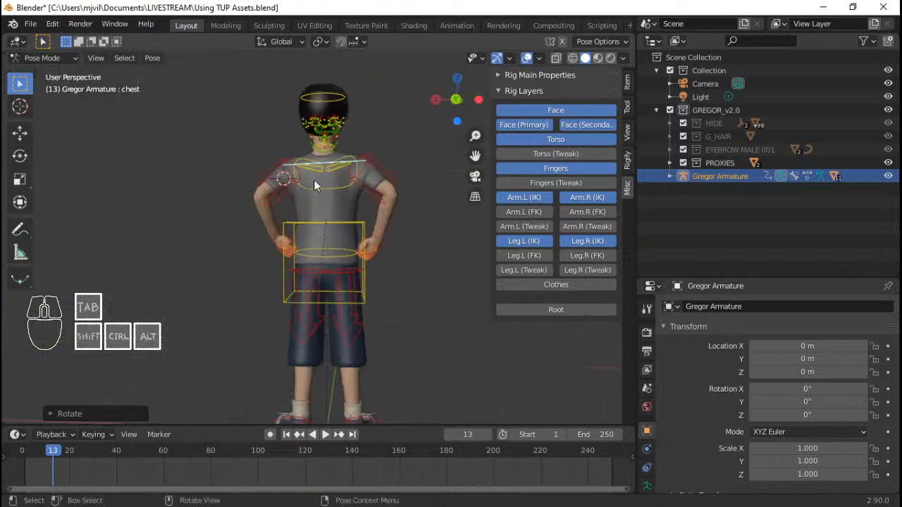
click(343, 102)
key(KP_1)
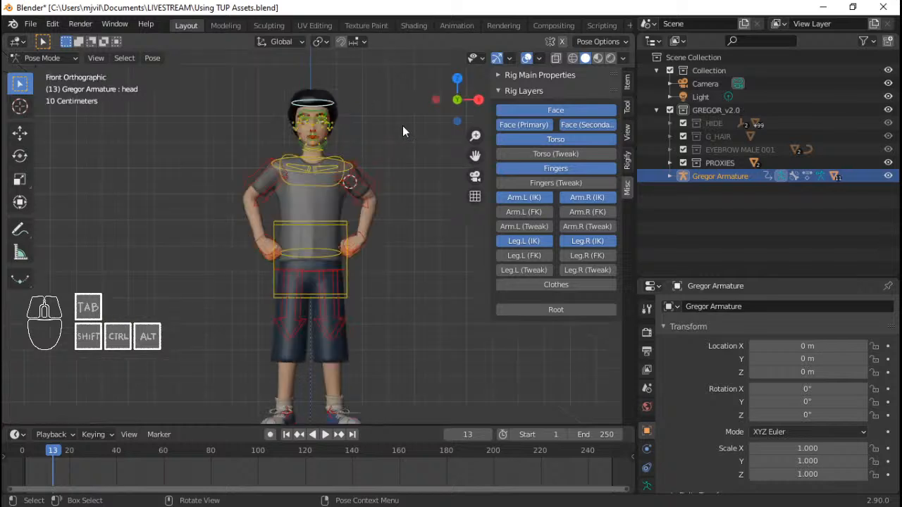
scroll(367, 126, up, 1)
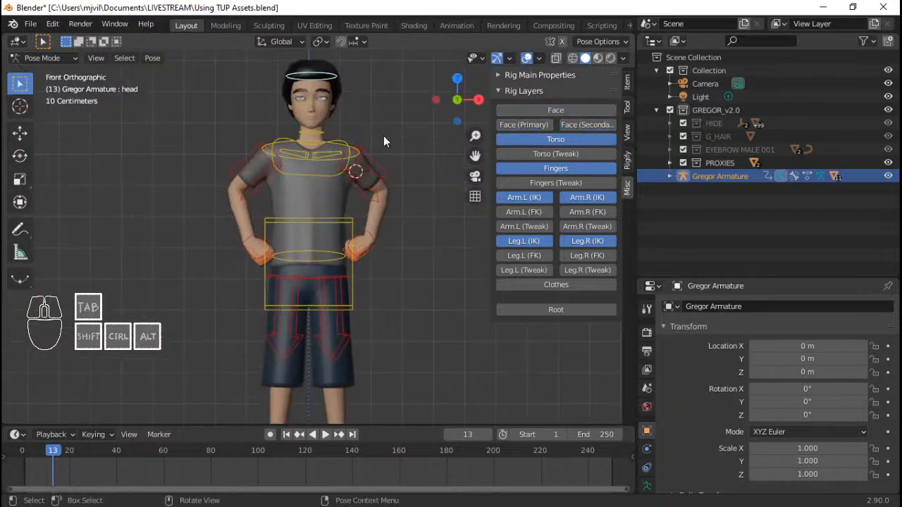
Step: Turn and tilt the head control with trackball rotations and a slight free rotation
key(r)
key(r)
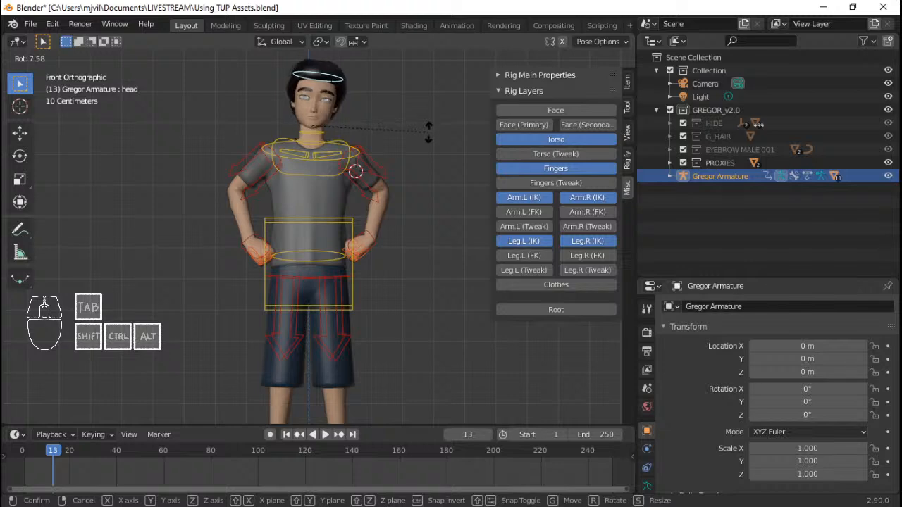
click(429, 124)
key(r)
key(r)
click(430, 121)
key(r)
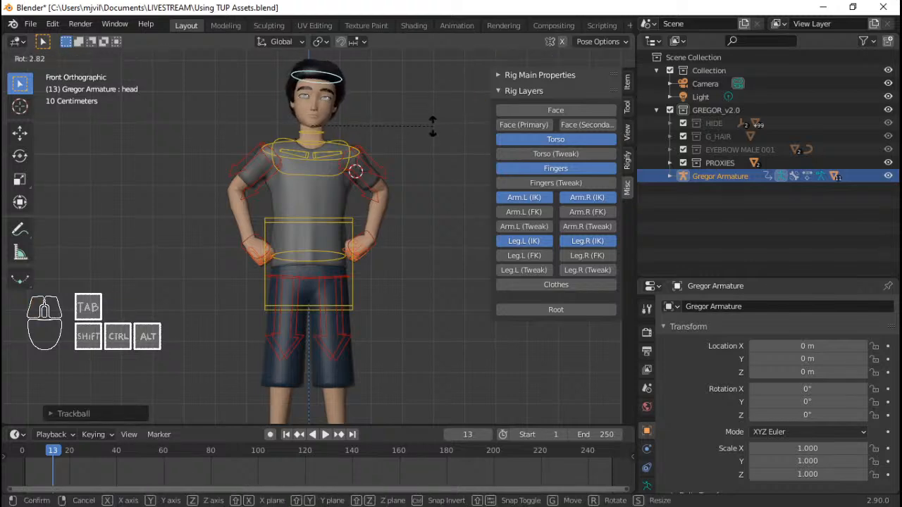
click(432, 125)
Step: Move and rotate the right foot IK control in the top view to adjust the foot's stance
key(KP_3)
key(KP_1)
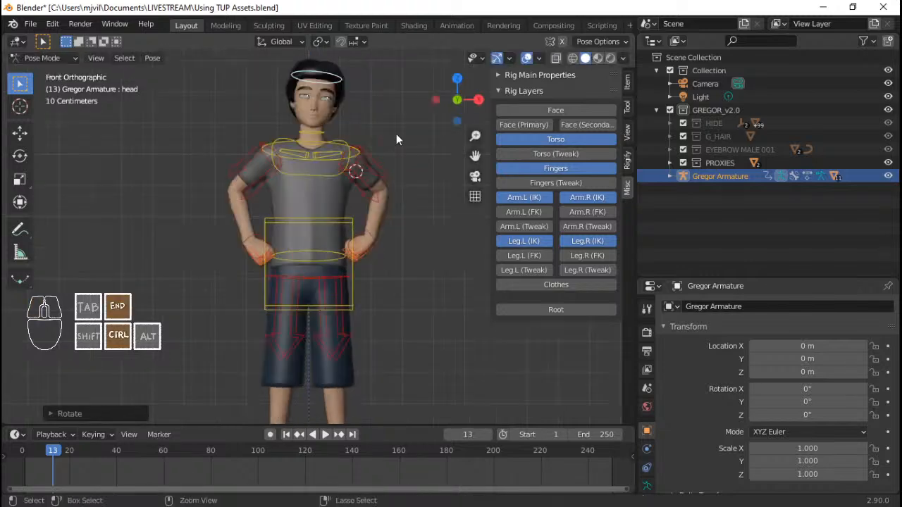
key(ctrl+KP_1)
scroll(368, 220, down, 2)
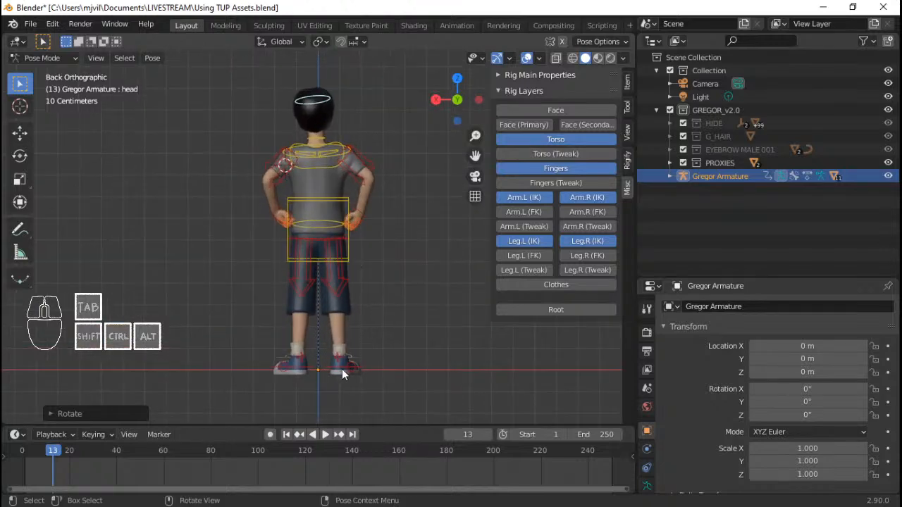
key(KP_7)
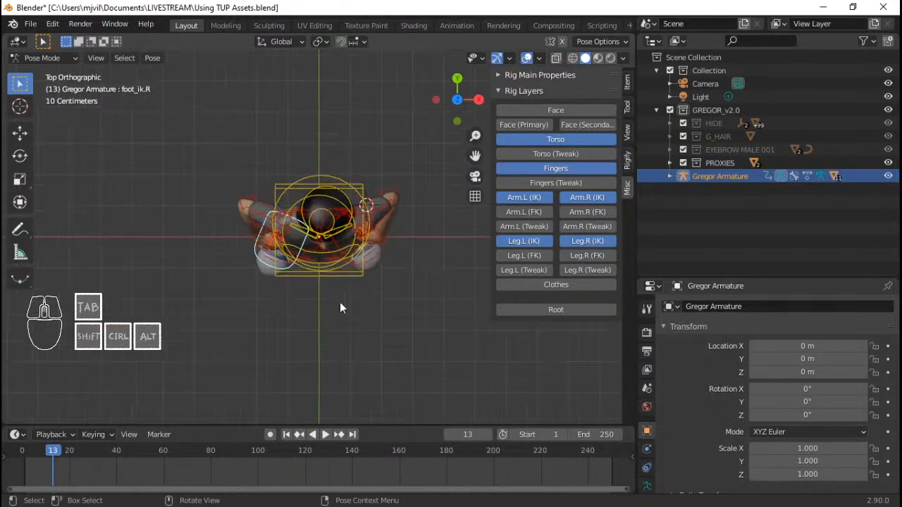
scroll(340, 301, up, 2)
key(g)
click(353, 290)
key(r)
click(411, 305)
key(g)
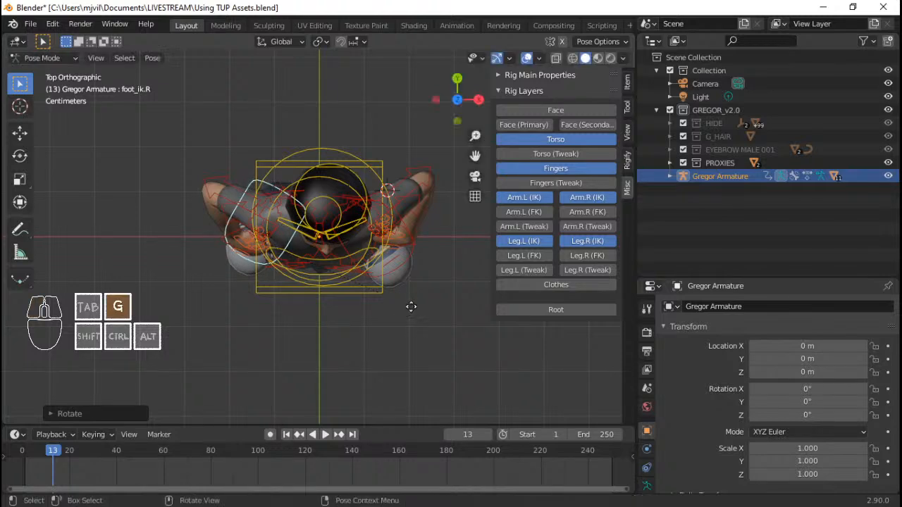
click(414, 303)
Step: Rotate the left foot IK control in the top view
click(416, 257)
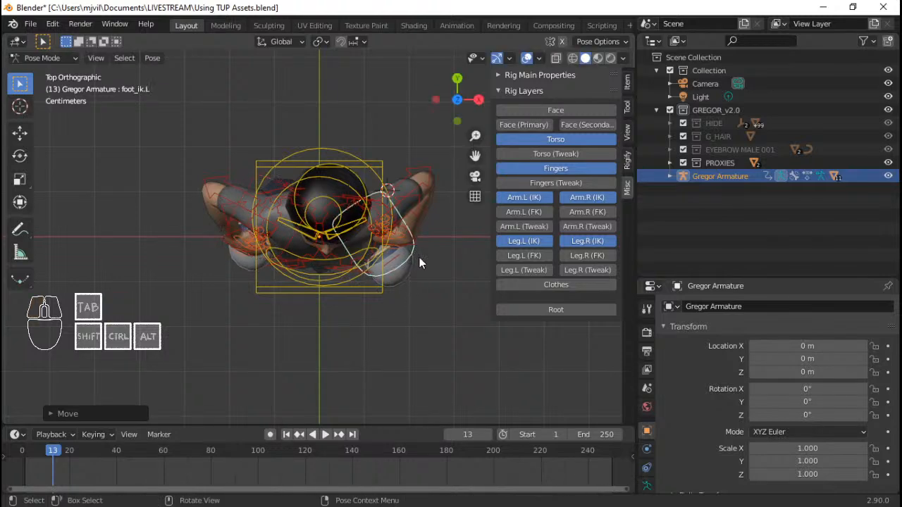
key(KP_1)
scroll(340, 269, up, 4)
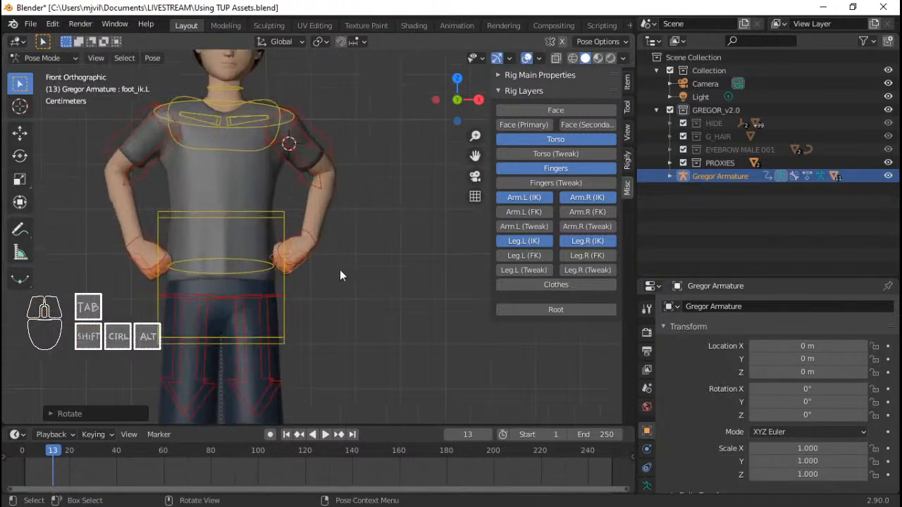
Step: Rotate the left hand IK control by about -32° in the front view to bend the wrist at the hip
click(311, 237)
shift+middle_drag(311, 238, 332, 238)
scroll(336, 238, up, 1)
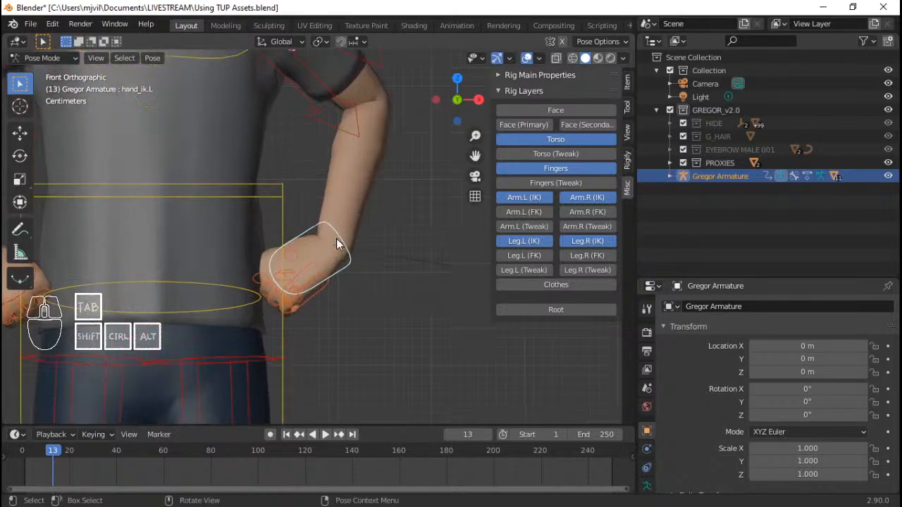
scroll(374, 268, up, 1)
shift+middle_drag(385, 285, 434, 286)
key(r)
click(473, 239)
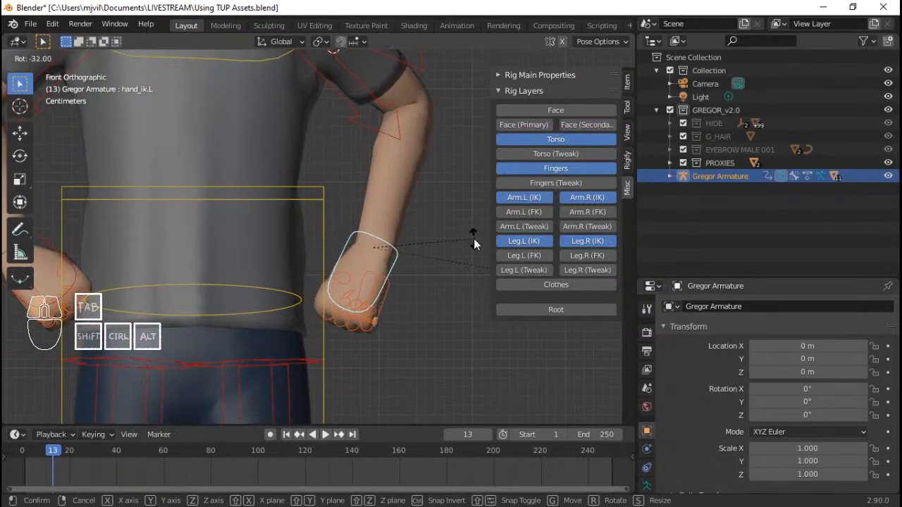
Step: Move the left hand IK control against the hip and refine its orientation with trackball and free rotations
key(g)
key(r)
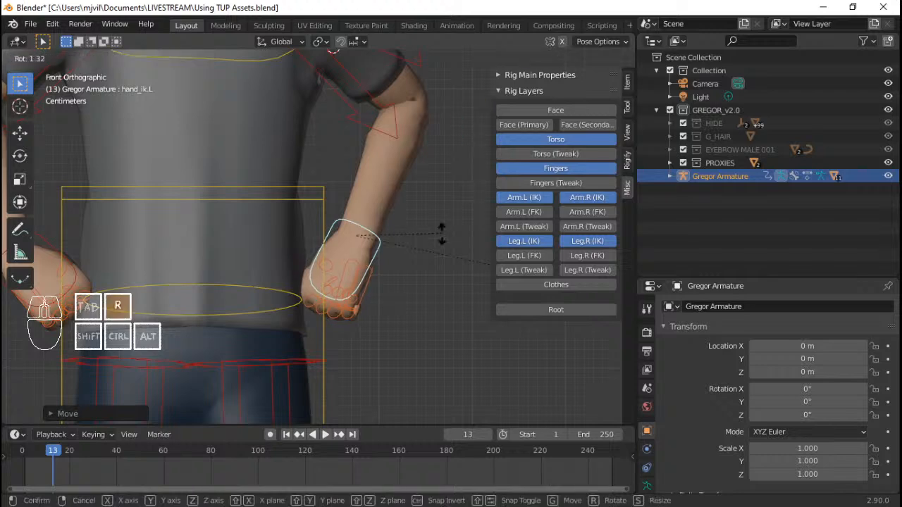
key(r)
click(444, 247)
key(r)
click(456, 240)
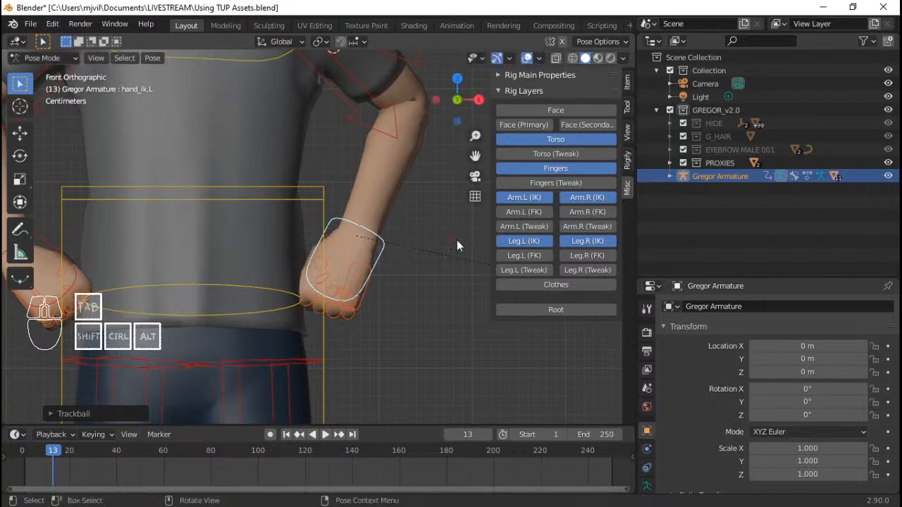
key(r)
click(462, 258)
key(g)
click(466, 259)
Step: Examine the hands-on-hips pose from behind and from the front
scroll(466, 258, down, 3)
shift+middle_drag(366, 235, 157, 247)
scroll(306, 253, down, 6)
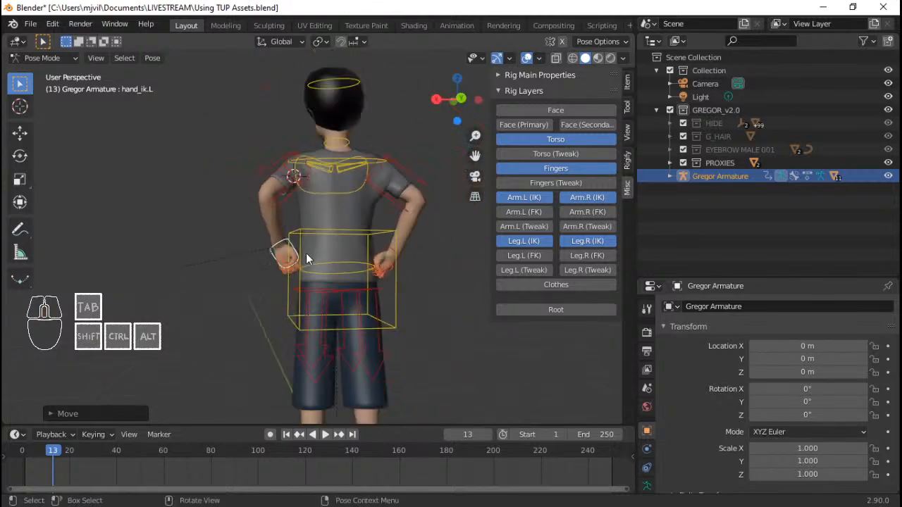
shift+middle_drag(306, 253, 302, 173)
scroll(304, 214, up, 3)
key(KP_1)
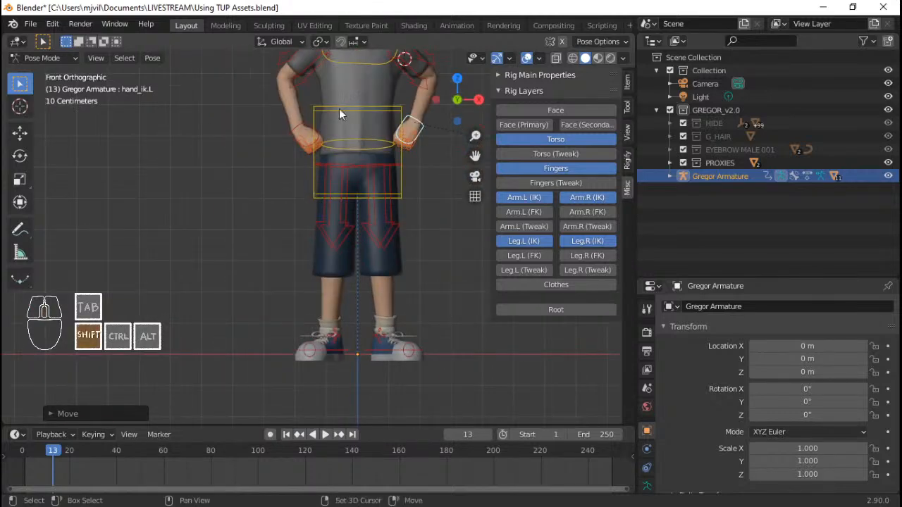
shift+middle_drag(339, 109, 329, 218)
click(365, 148)
scroll(329, 218, up, 2)
key(r)
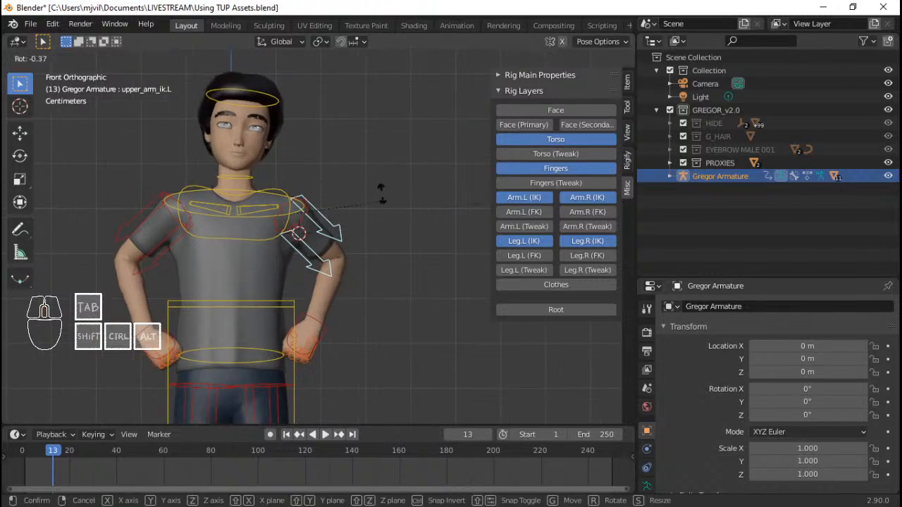
key(r)
click(382, 235)
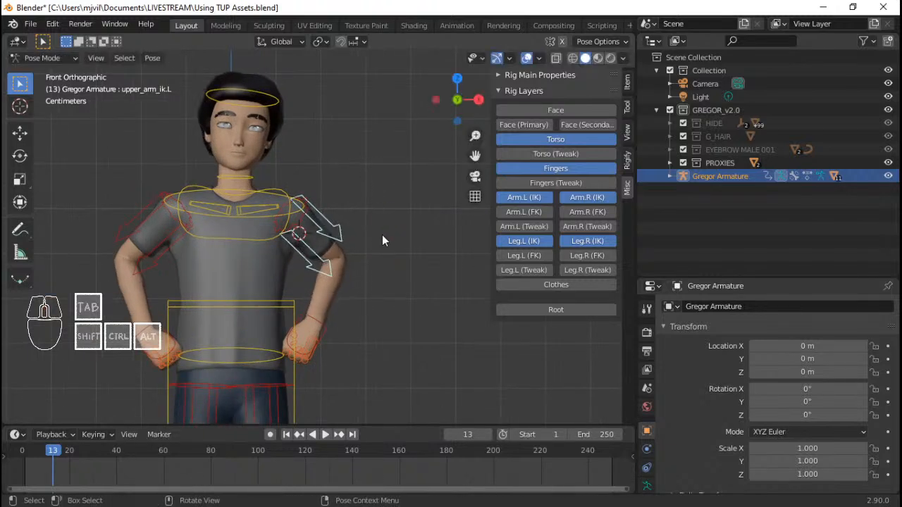
Step: Try to extend the right index finger from the fist with a trackball rotation of its base control
scroll(382, 235, down, 1)
shift+middle_drag(334, 268, 339, 258)
scroll(339, 258, down, 2)
scroll(356, 213, up, 5)
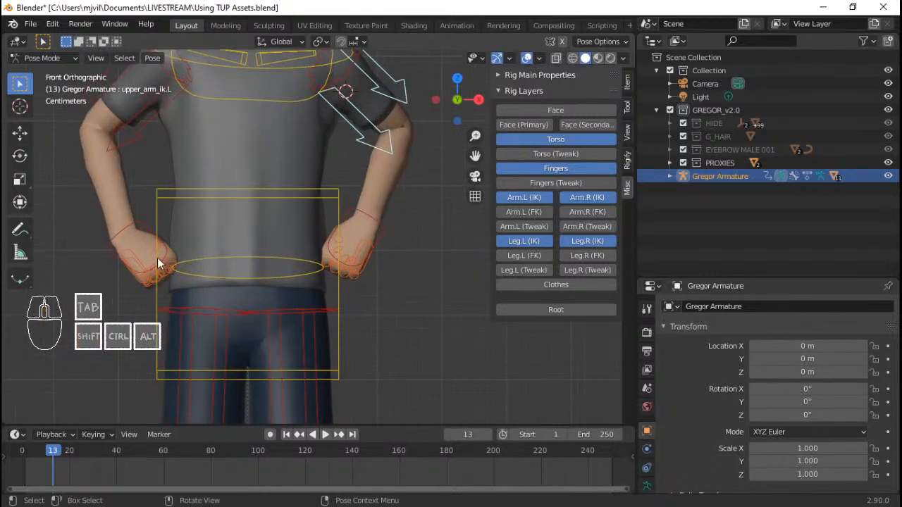
click(170, 262)
key(r)
key(r)
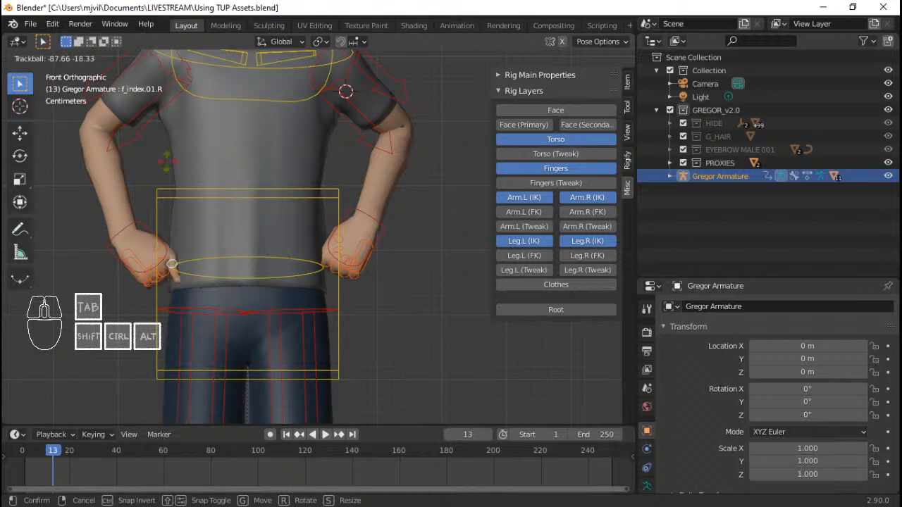
click(179, 202)
Step: Try to align the right index finger with the hip using small trackball and free rotations in the front view
scroll(241, 235, up, 5)
shift+middle_drag(192, 261, 375, 256)
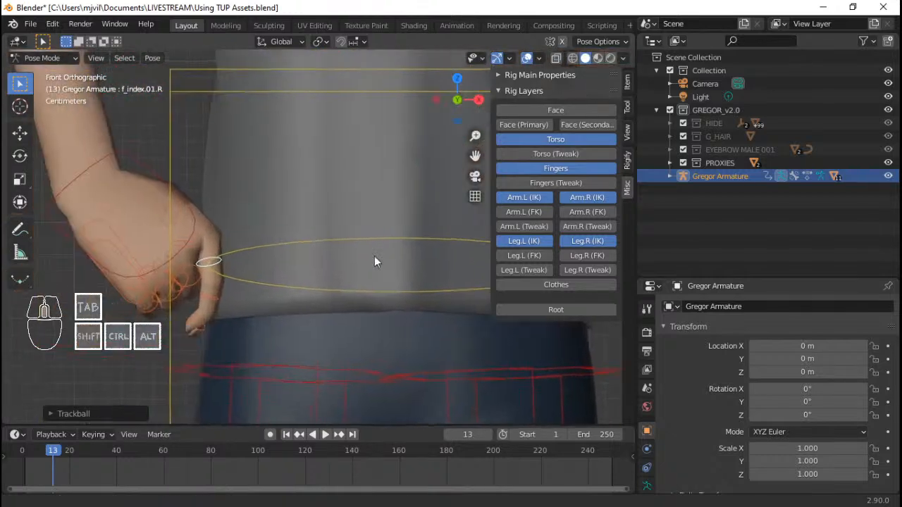
scroll(374, 256, down, 2)
key(r)
key(r)
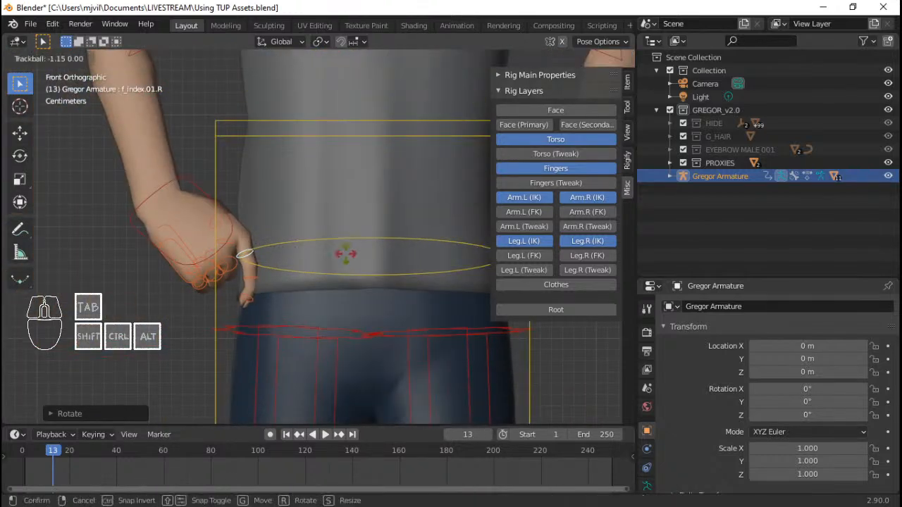
click(348, 244)
key(r)
click(350, 257)
key(r)
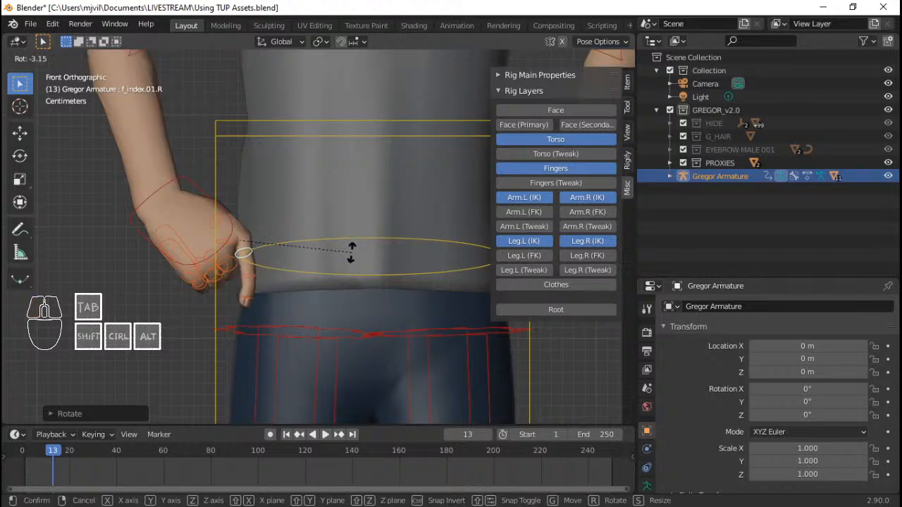
click(351, 254)
key(r)
click(280, 260)
Step: Try to direct the right index finger along the waist with trackball rotations from angled perspective views
middle_drag(281, 260, 356, 244)
key(r)
key(r)
click(372, 203)
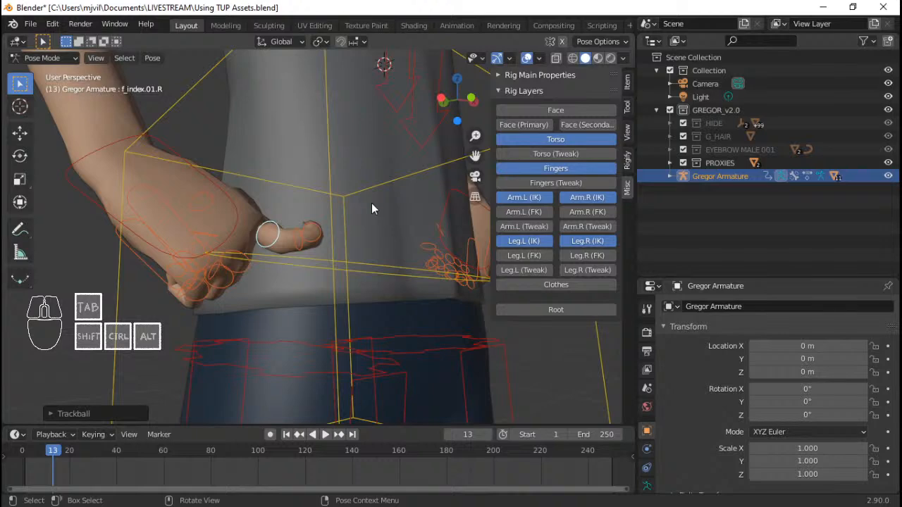
middle_drag(372, 203, 346, 223)
key(r)
key(r)
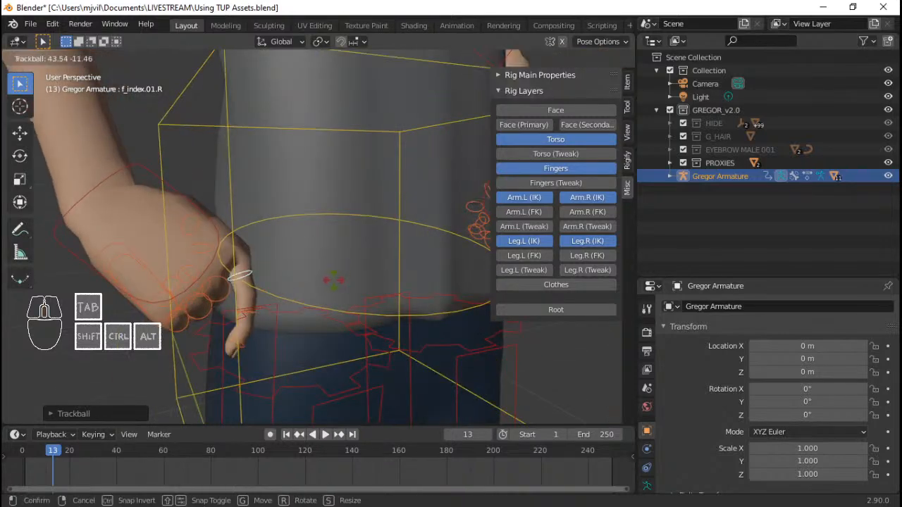
click(365, 260)
Step: Clear the rotation of the right index finger's base control and rotate it about -8° along its local X axis
key(alt+r)
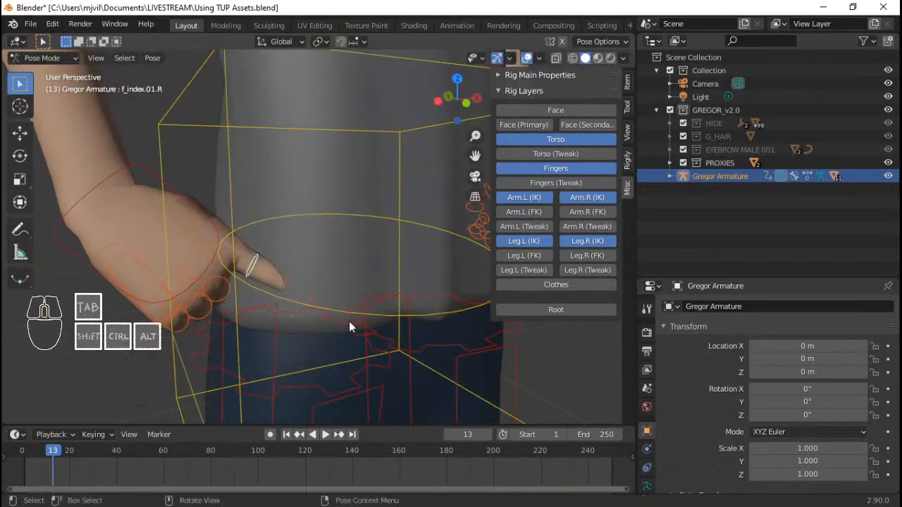
key(r)
key(x)
key(x)
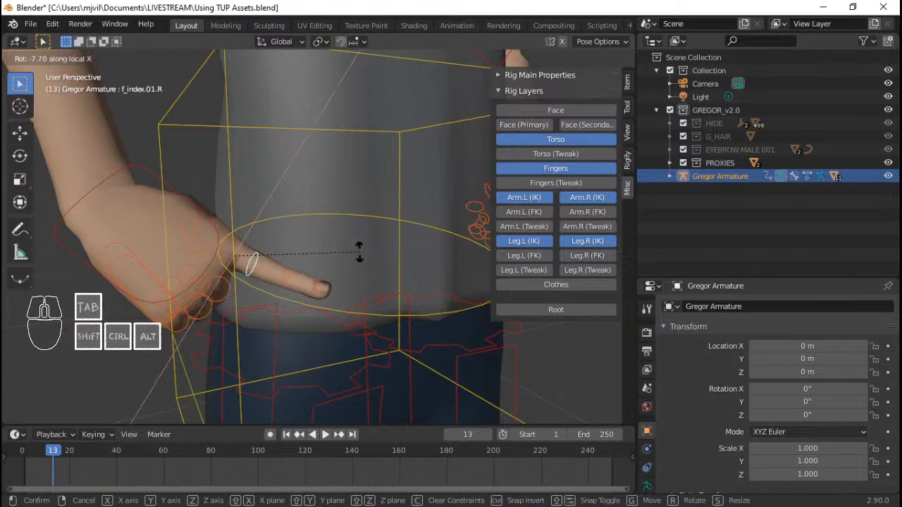
click(359, 252)
Step: Bend the second joint of the right index finger about 6° along its local X axis
click(293, 275)
middle_drag(298, 267, 340, 191)
key(r)
key(x)
key(x)
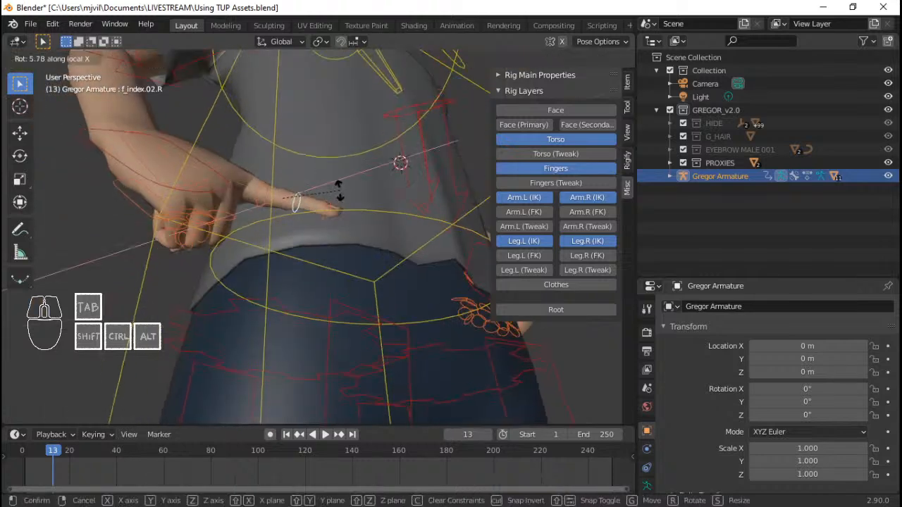
click(339, 190)
Step: Refine the right index finger along local X, rotating its base about -7° and its second joint about 12°
click(261, 193)
key(r)
key(x)
key(x)
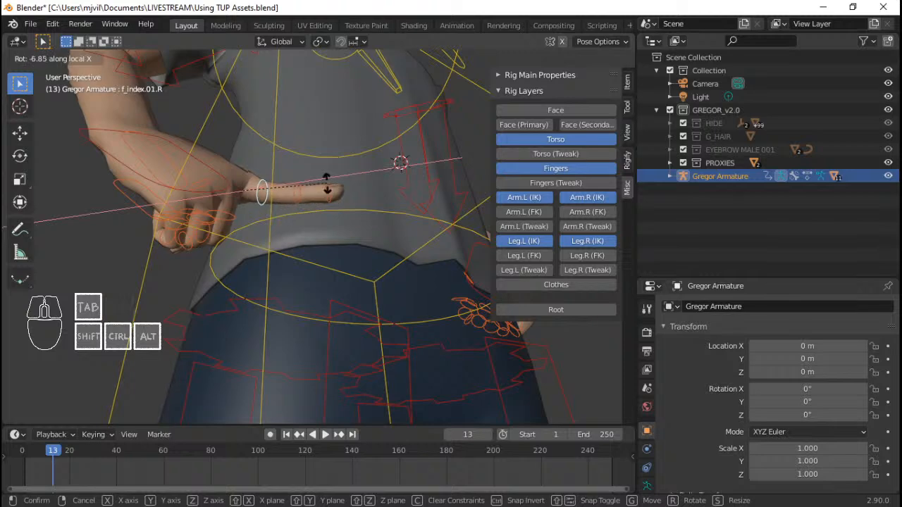
click(326, 184)
click(296, 188)
key(r)
key(x)
key(x)
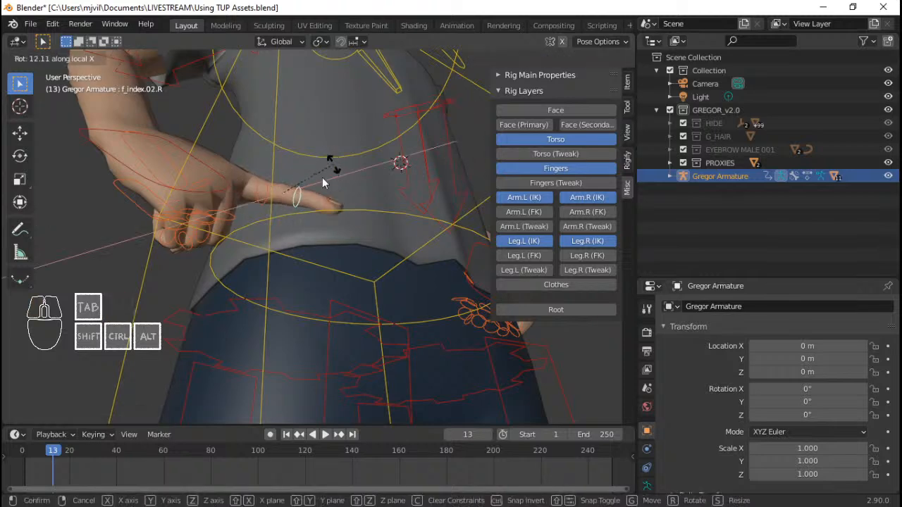
click(323, 178)
Step: Extend the right middle finger about -87° along local X at its base, and align it beside the index finger with a further rotation
middle_drag(310, 190, 241, 249)
click(236, 252)
key(r)
key(x)
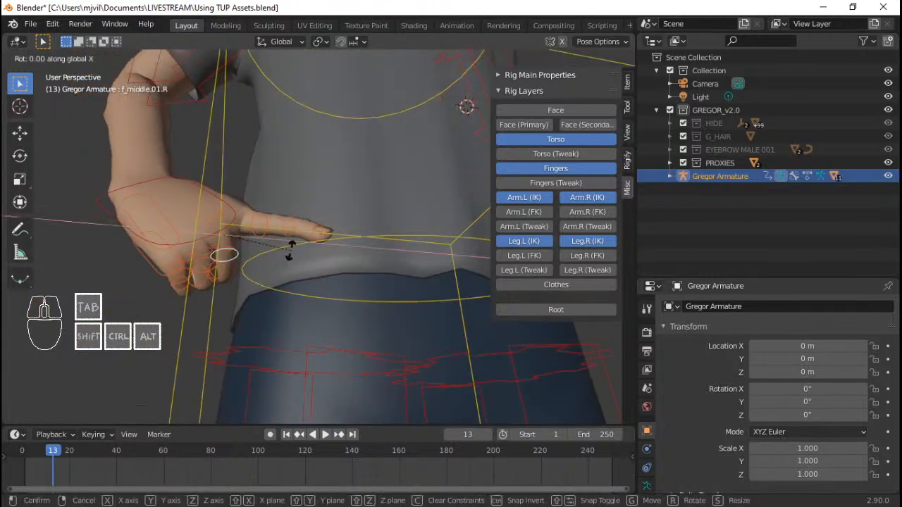
key(x)
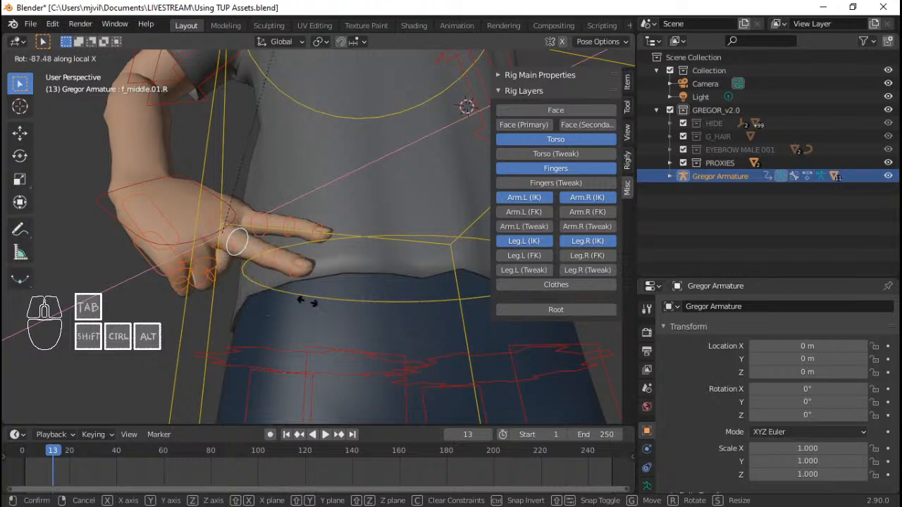
click(313, 298)
key(r)
key(z)
key(z)
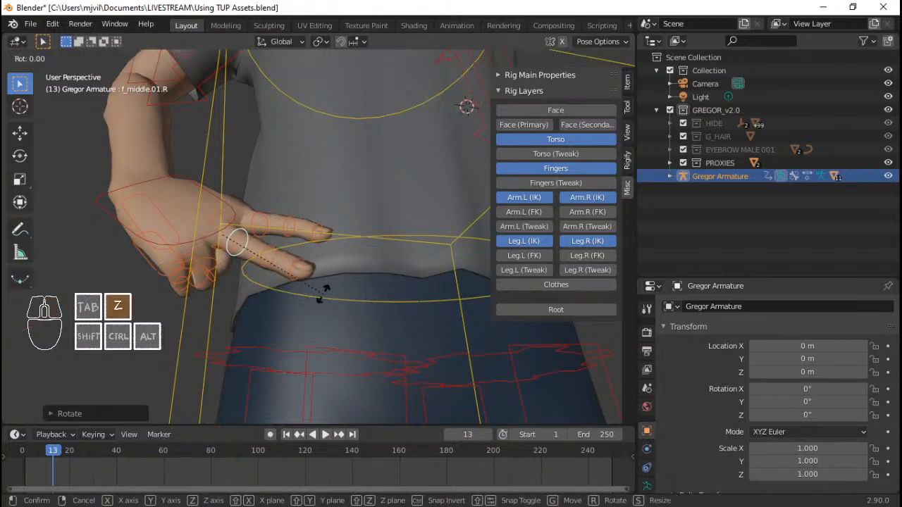
click(353, 277)
Step: Extend the right ring finger towards the middle finger using local X and trackball rotations of its base control
middle_drag(353, 277, 235, 289)
click(214, 299)
key(r)
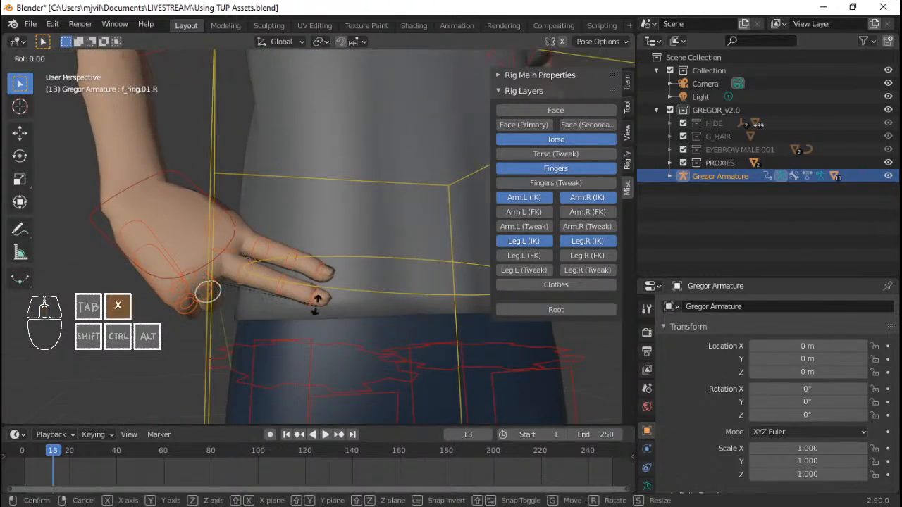
key(x)
key(x)
click(317, 145)
key(r)
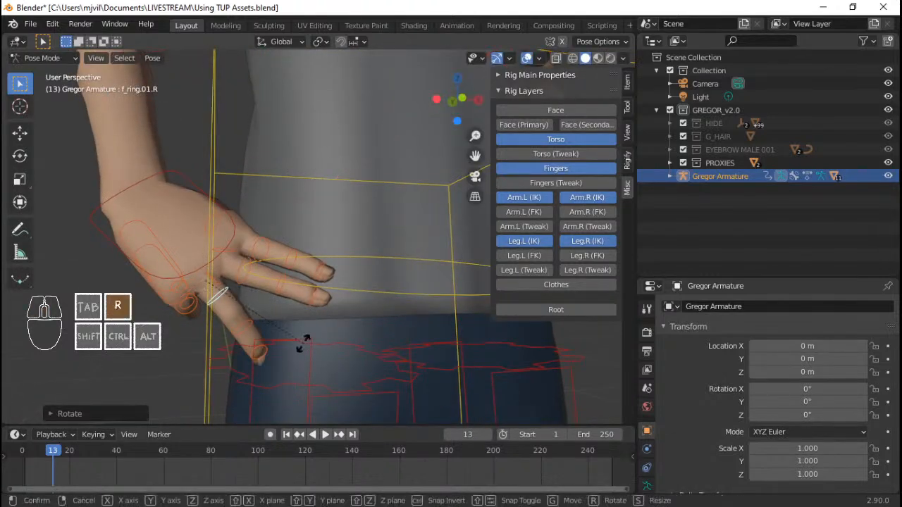
key(r)
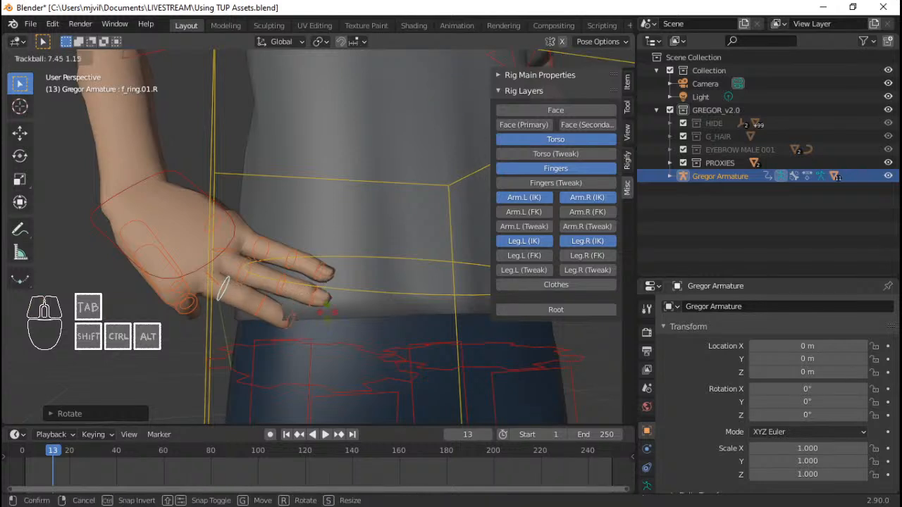
Step: Curl the right ring finger back about 54° along local X and adjust it with a free rotation of about 13°
key(x)
key(x)
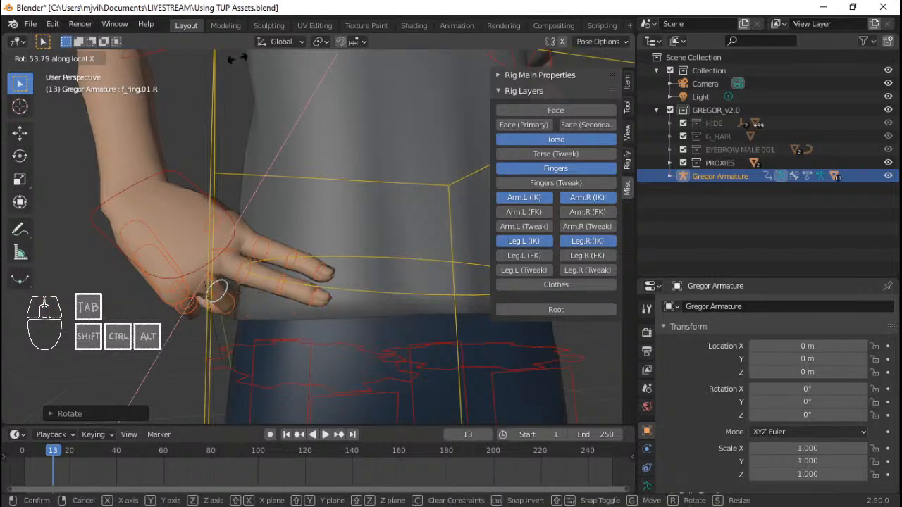
click(236, 58)
key(r)
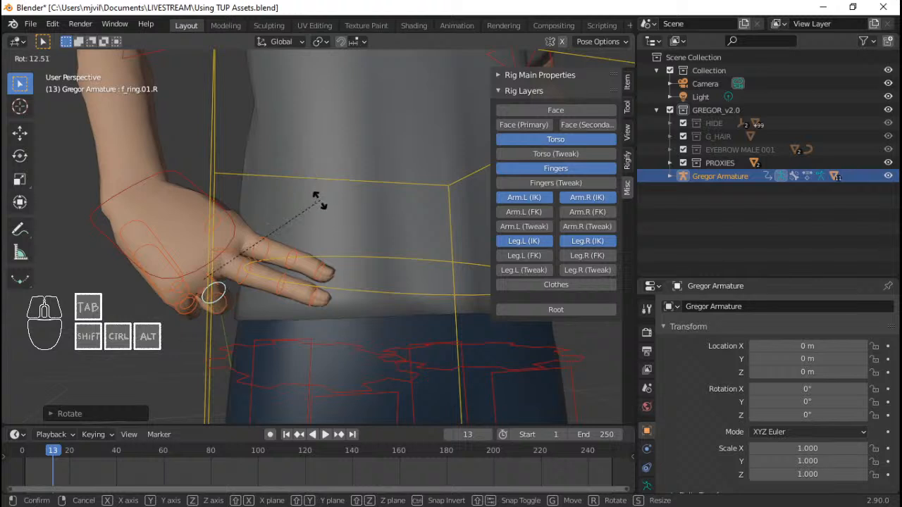
click(320, 201)
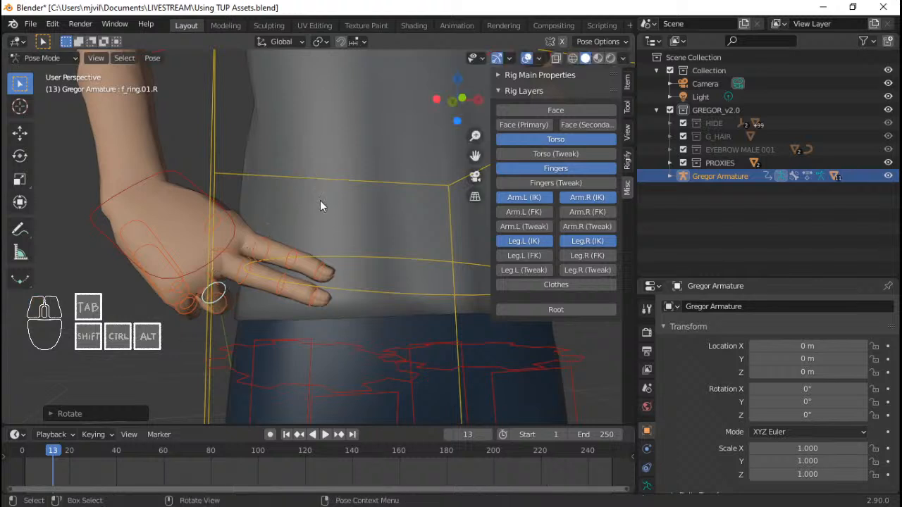
Step: Display the rig's Clothes controls on the character's shirt and shorts
middle_drag(316, 200, 320, 245)
scroll(381, 205, down, 4)
scroll(384, 268, down, 2)
scroll(311, 257, up, 2)
key(KP_1)
scroll(375, 168, up, 4)
middle_drag(401, 215, 331, 255)
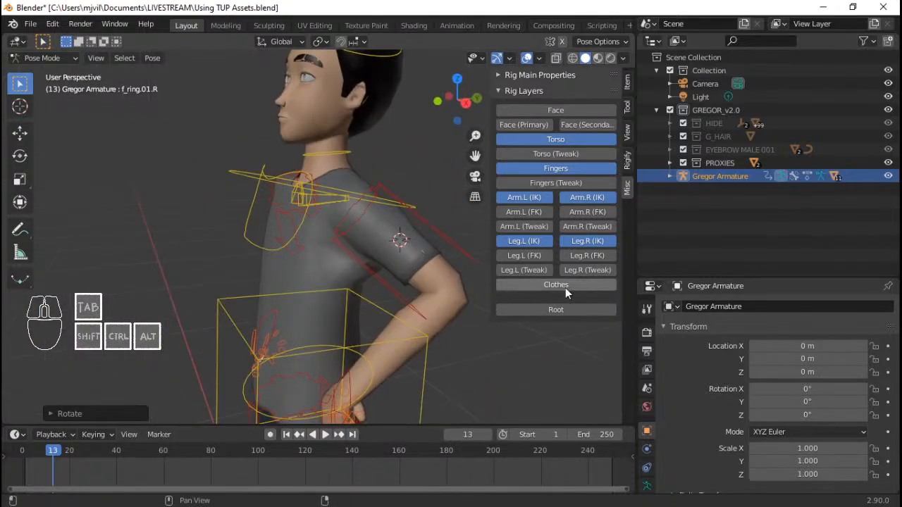
click(566, 287)
Step: Move a shirt control near the front of the left armpit to adjust the fabric around the bent arm
middle_drag(484, 287, 331, 250)
click(303, 243)
scroll(327, 261, up, 2)
key(g)
click(355, 274)
click(388, 259)
click(367, 257)
Step: Reposition the front left armpit shirt control and the nearby sleeve control under the upper arm, each by about 0.02 m
click(354, 245)
scroll(330, 250, up, 2)
key(g)
click(358, 263)
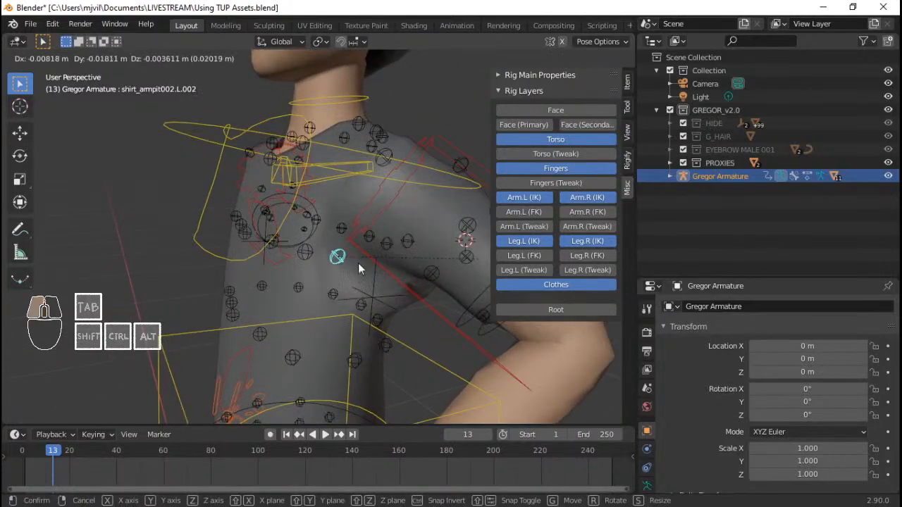
key(g)
click(331, 261)
click(433, 273)
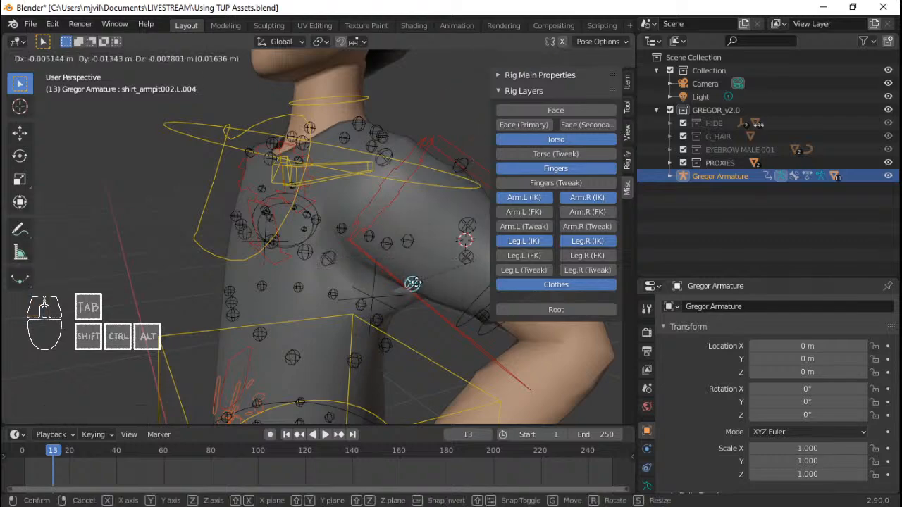
Step: Move the shirt control at the back of the left armpit to reshape the sleeve fold
middle_drag(432, 272, 256, 211)
click(256, 210)
key(g)
right_click(247, 259)
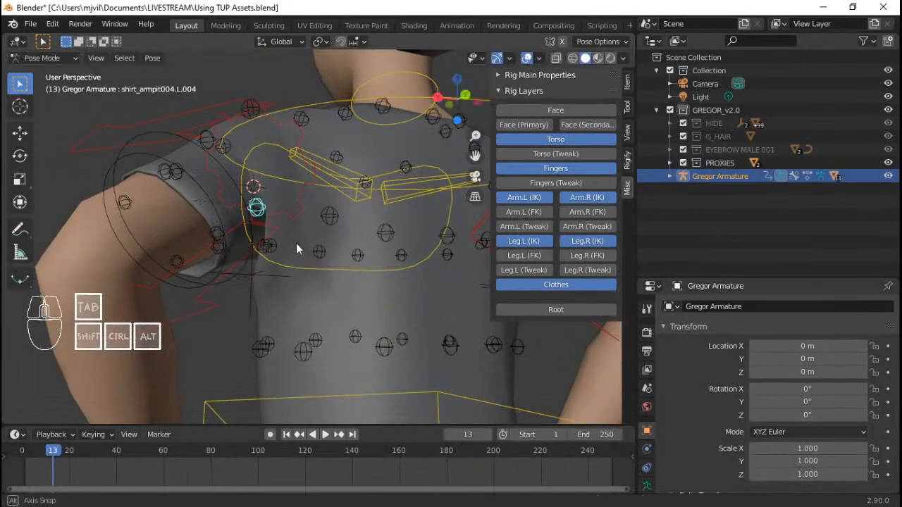
key(g)
middle_drag(296, 250, 415, 321)
click(222, 288)
Step: Try to move the sleeve's clothes control at the right armpit
scroll(293, 251, down, 3)
scroll(393, 265, up, 2)
scroll(381, 310, down, 6)
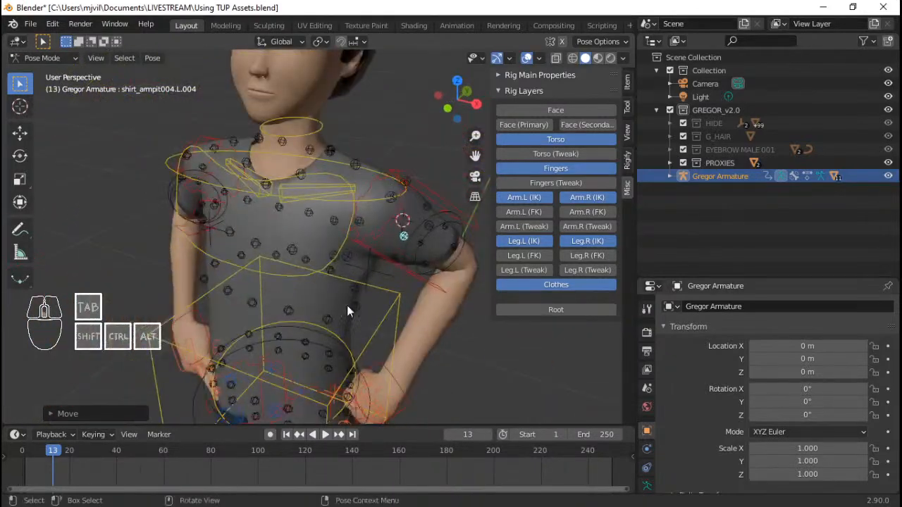
key(KP_1)
scroll(318, 293, up, 4)
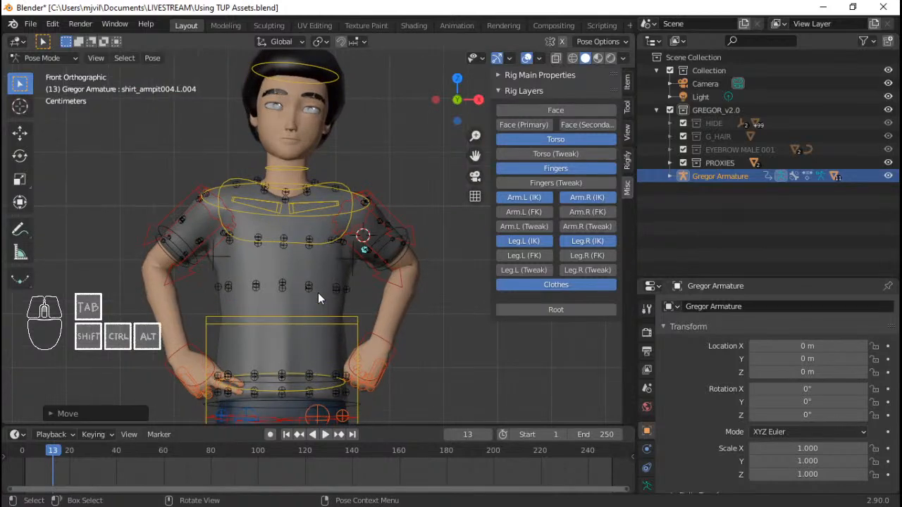
middle_drag(171, 238, 227, 254)
click(185, 255)
scroll(227, 254, up, 3)
key(g)
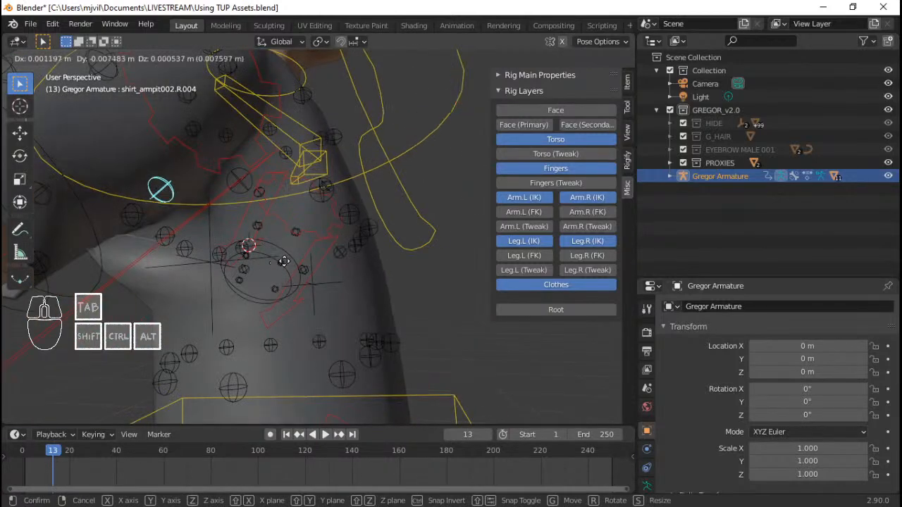
right_click(291, 247)
Step: Reposition the shirt clothes controls around and below the right armpit to smooth the fabric beside the torso
scroll(291, 247, down, 3)
click(274, 210)
click(277, 203)
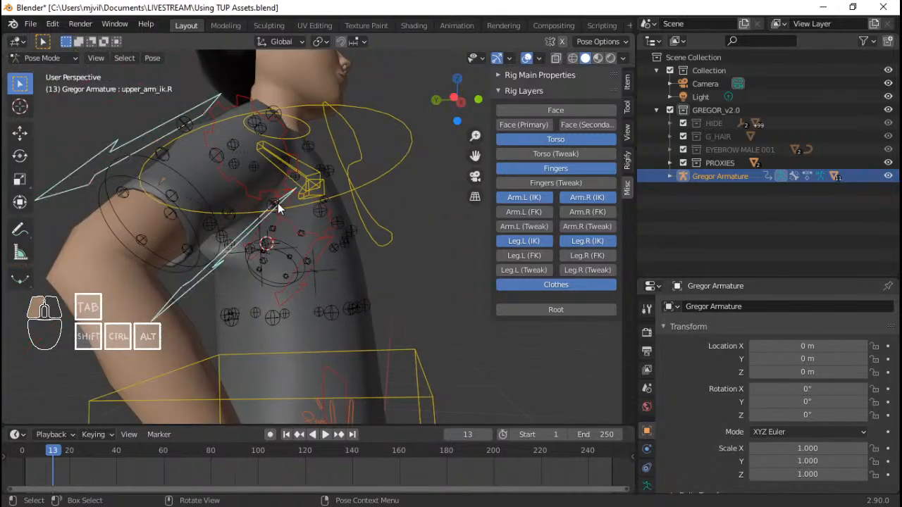
middle_drag(297, 227, 157, 301)
key(g)
click(366, 282)
click(172, 284)
key(g)
click(198, 290)
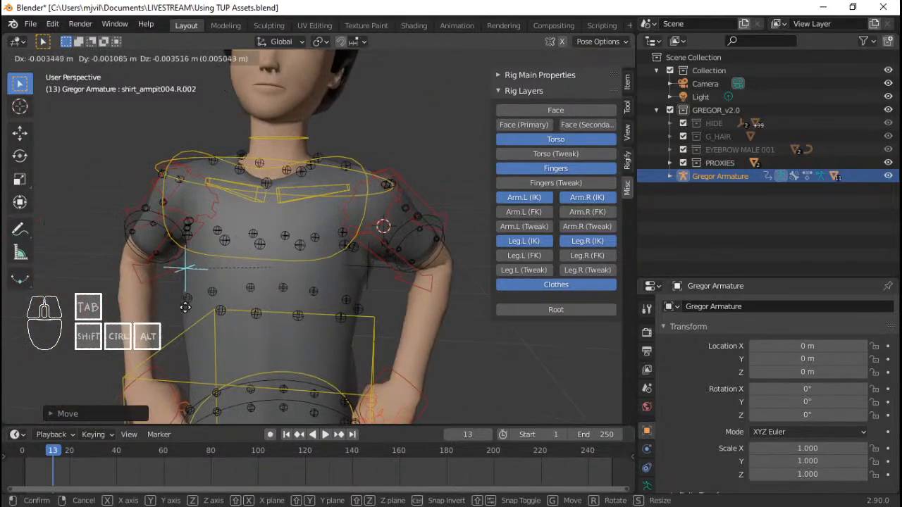
Step: Move the shirt control below the left armpit slightly and save the file
click(381, 273)
key(g)
click(378, 280)
scroll(315, 278, down, 4)
mouse_move(314, 277)
middle_down()
mouse_move(303, 288)
mouse_move(316, 265)
middle_up()
scroll(314, 277, down, 5)
scroll(317, 265, up, 5)
key(ctrl+s)
Step: Lift the right foot IK control about 0.54 m forward and up in the right side view, bending the knee
scroll(335, 314, down, 2)
middle_drag(336, 318, 304, 350)
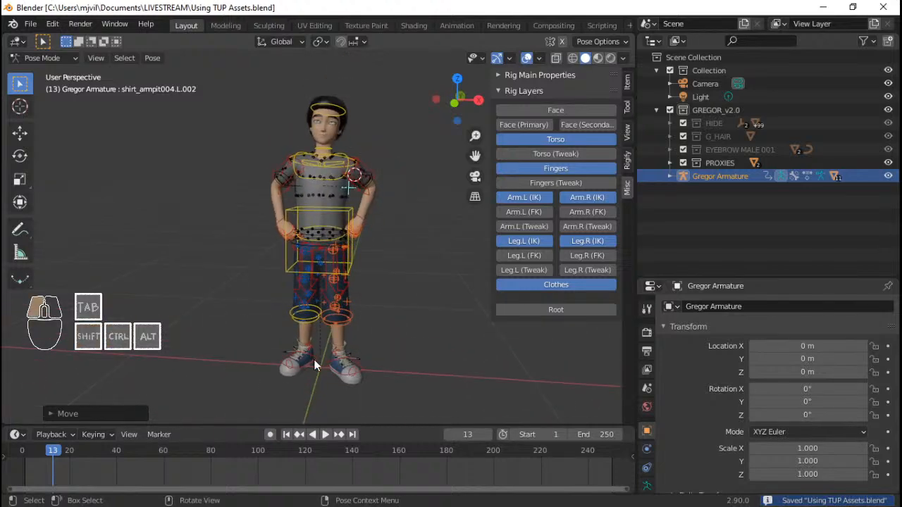
click(313, 360)
key(KP_3)
scroll(396, 352, up, 3)
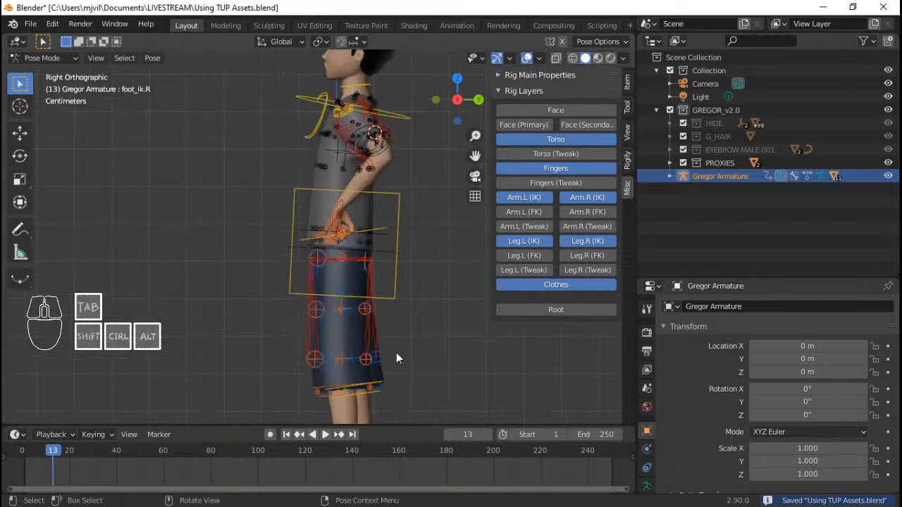
scroll(396, 356, down, 3)
key(g)
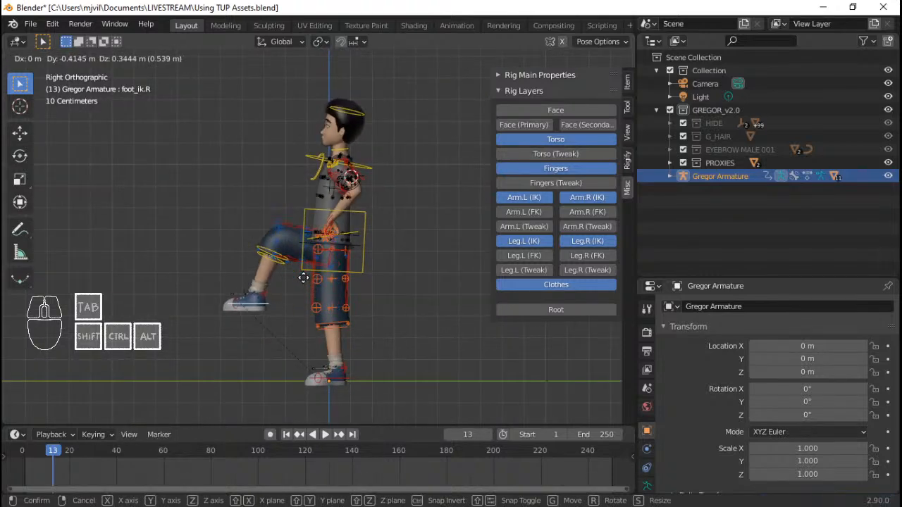
click(303, 278)
Step: Tilt the right foot toe-up, raise it about 0.42 m further, and adjust its angle with free and trackball rotations
key(r)
click(288, 317)
key(g)
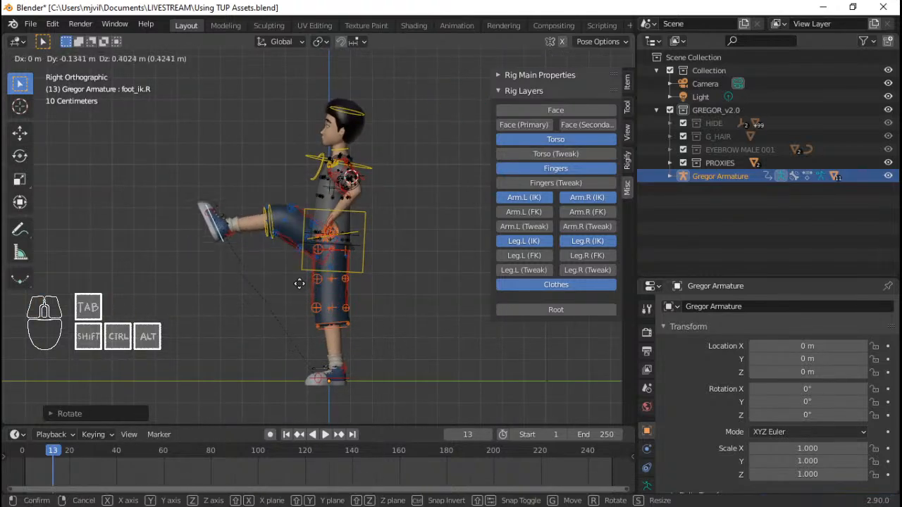
click(300, 284)
key(r)
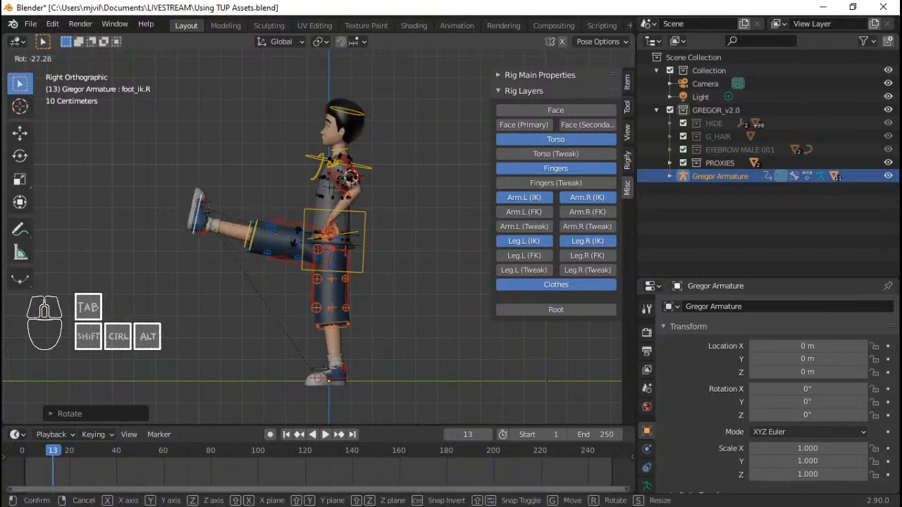
key(r)
click(296, 232)
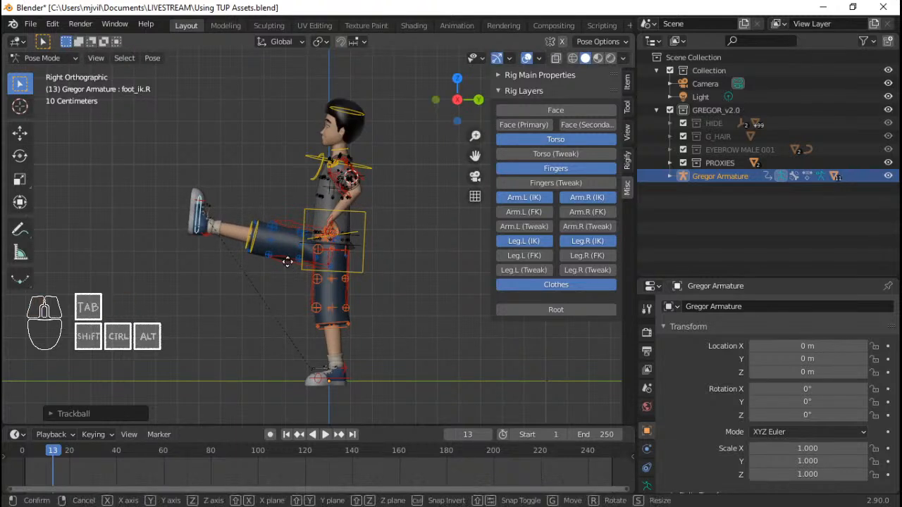
Step: Swing the right leg into a high forward kick by moving and rotating the foot IK control
key(g)
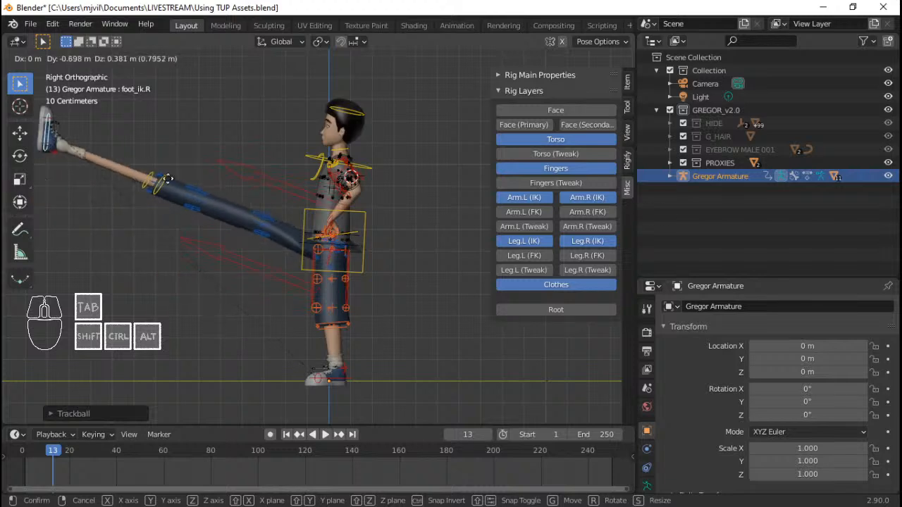
click(243, 169)
key(r)
key(g)
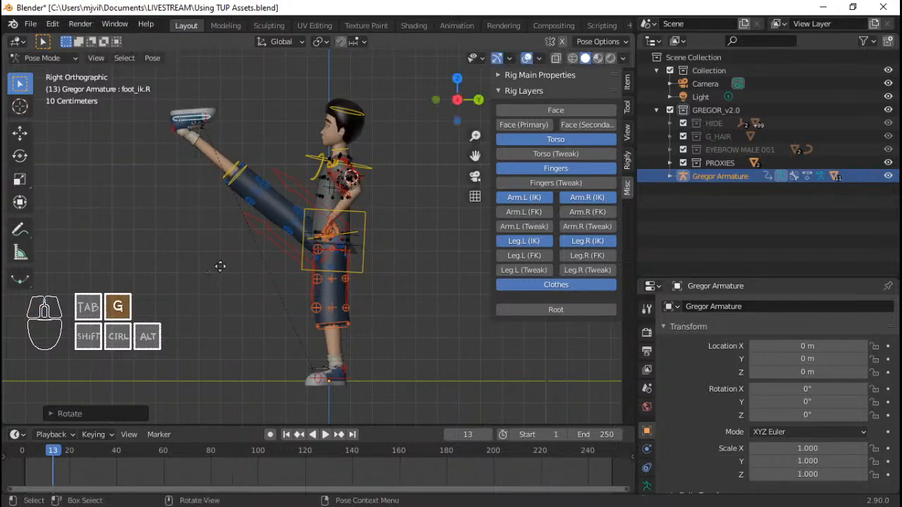
click(291, 261)
Step: Shift the raised right foot about 0.15 m sideways while viewing the character from the front
middle_drag(291, 260, 395, 236)
key(g)
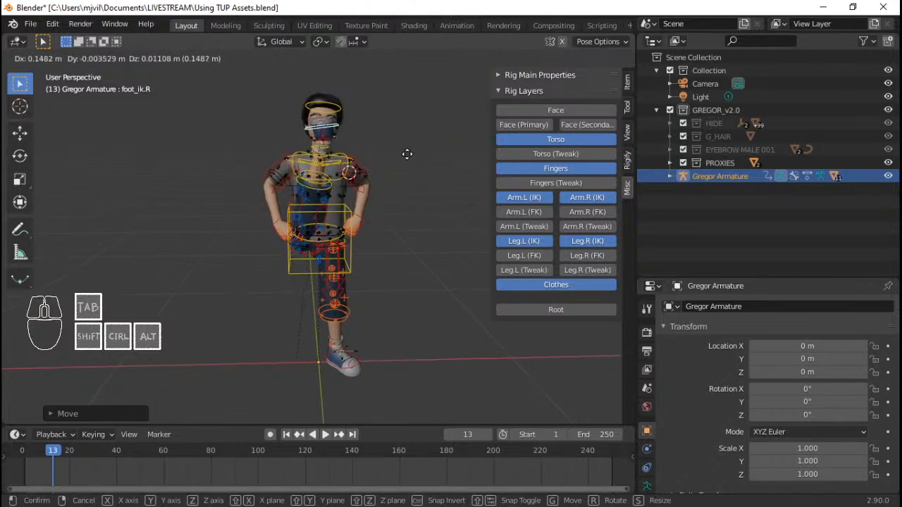
click(407, 153)
middle_drag(407, 153, 403, 237)
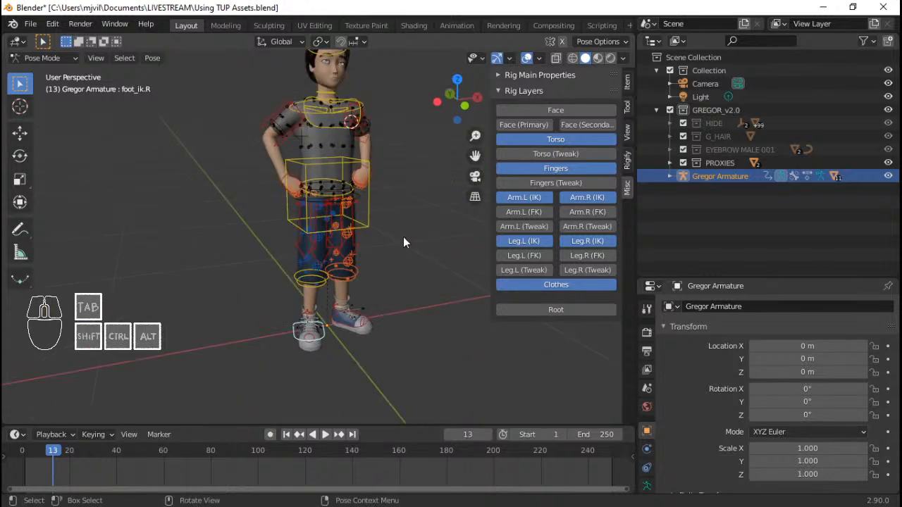
Step: Try to move the torso and both hand IK controls together in the front view
key(KP_1)
shift+middle_drag(383, 174, 380, 209)
scroll(373, 239, up, 3)
shift+middle_drag(363, 278, 379, 241)
scroll(378, 242, down, 3)
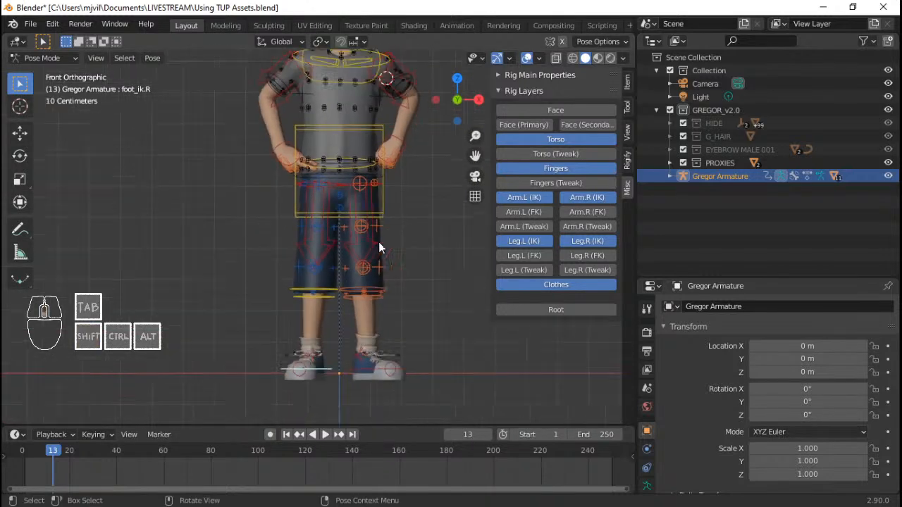
shift+click(297, 168)
key(g)
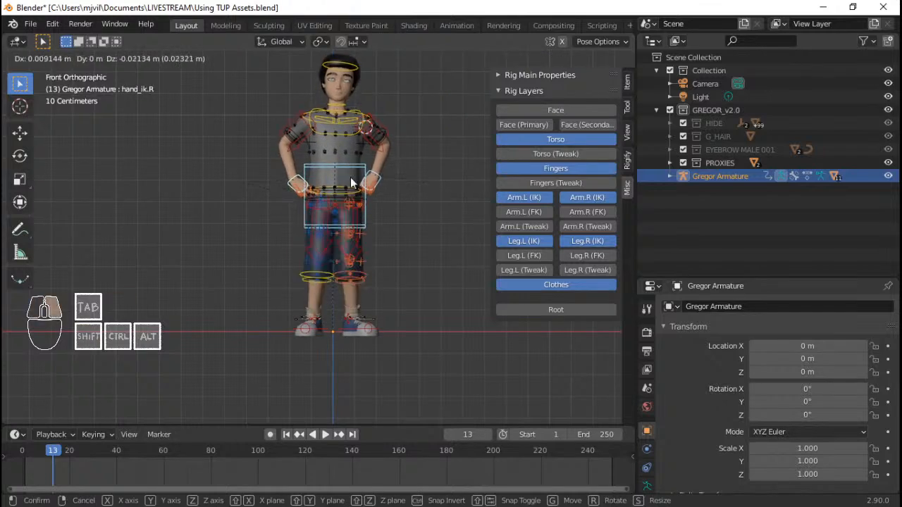
right_click(350, 177)
Step: Rotate the left and right thigh IK controls so both knees turn slightly outward
scroll(357, 248, up, 2)
click(368, 251)
key(r)
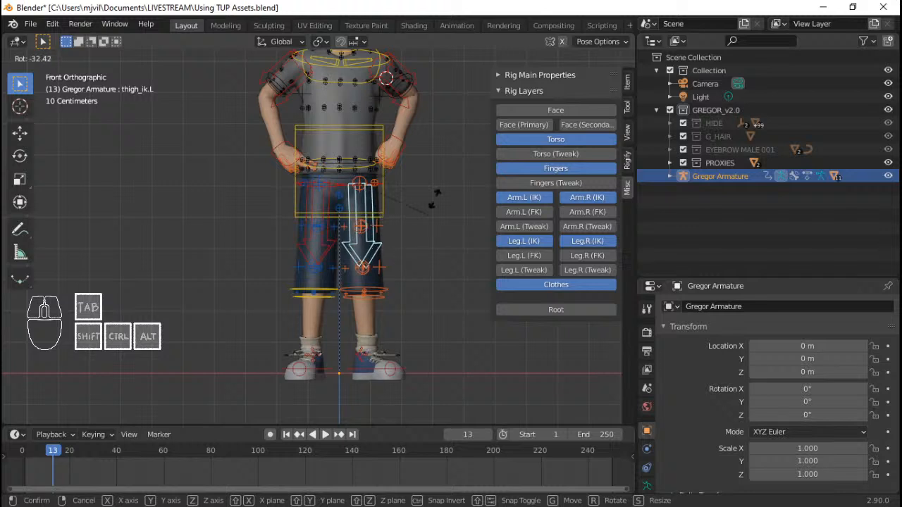
key(r)
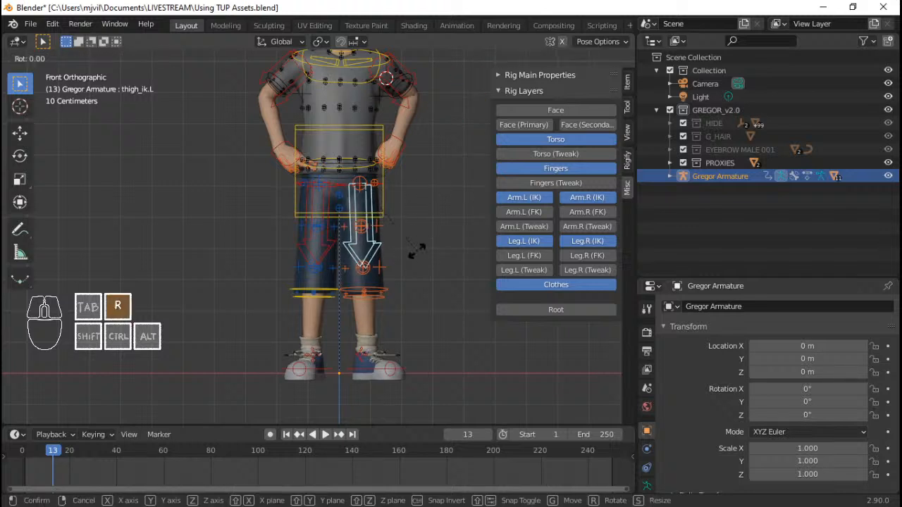
click(364, 250)
click(317, 249)
key(r)
key(r)
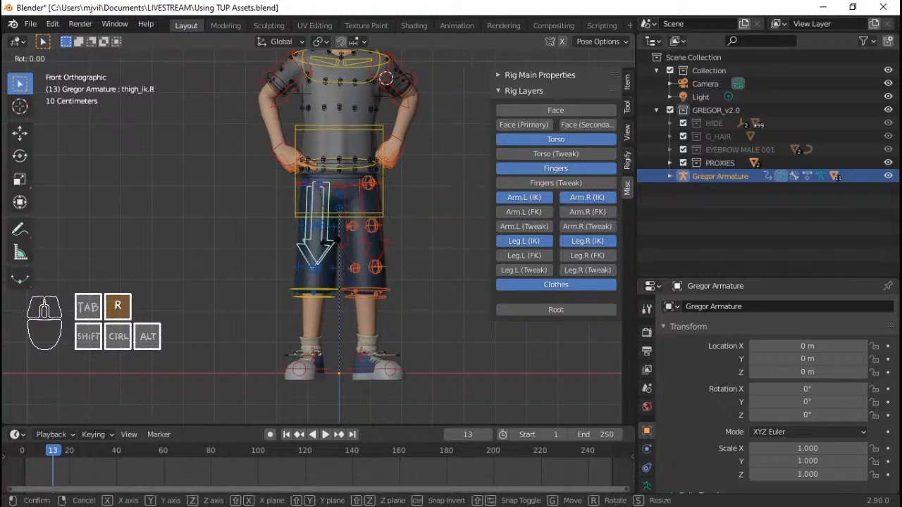
click(307, 236)
Step: Select all visible bones, add their current pose to the POSES library as Armwhatever, and save the file
scroll(310, 235, down, 2)
shift+middle_drag(321, 236, 326, 275)
key(a)
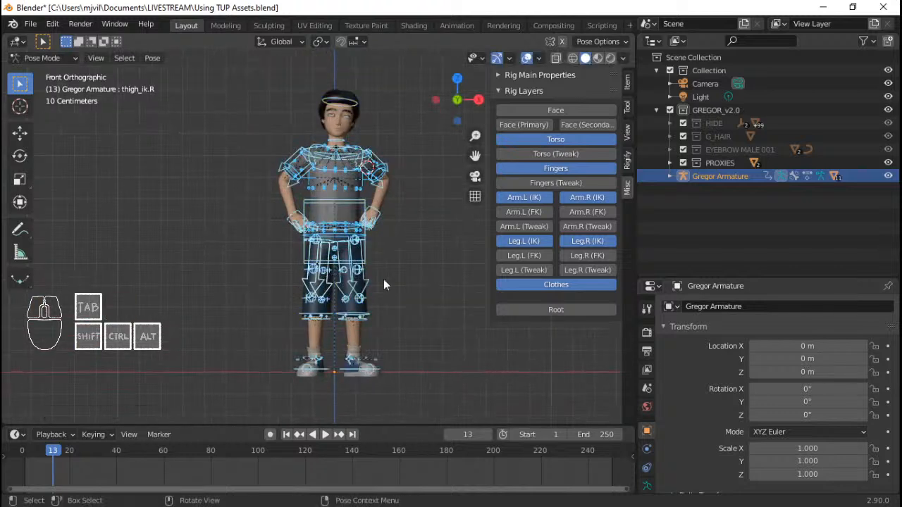
click(647, 419)
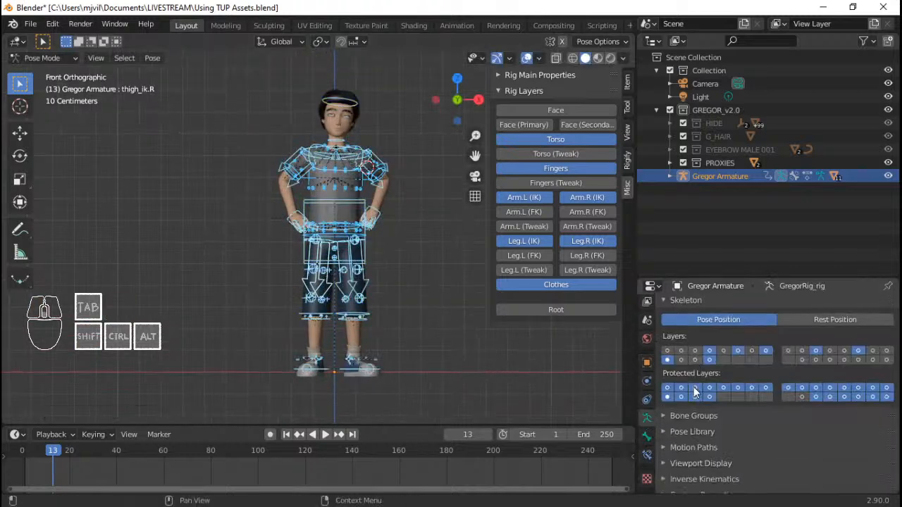
click(694, 421)
scroll(701, 416, down, 4)
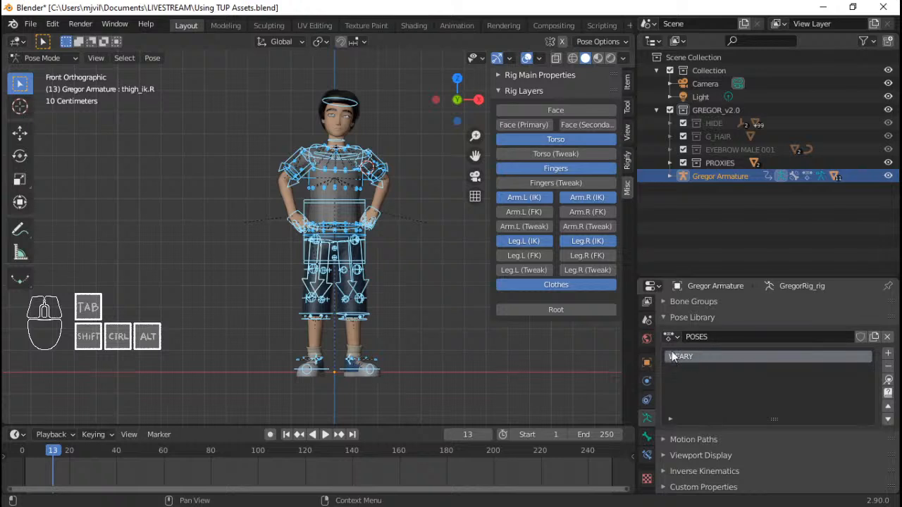
shift+middle_drag(378, 220, 365, 224)
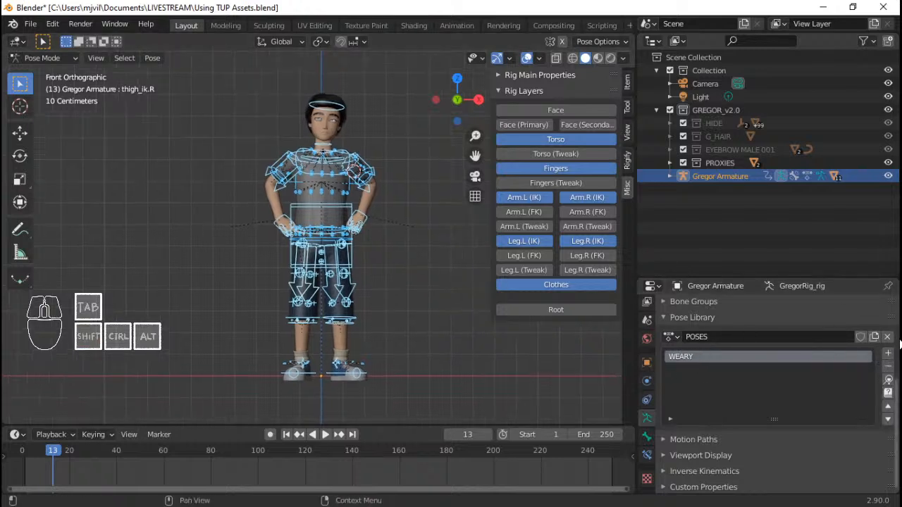
click(889, 357)
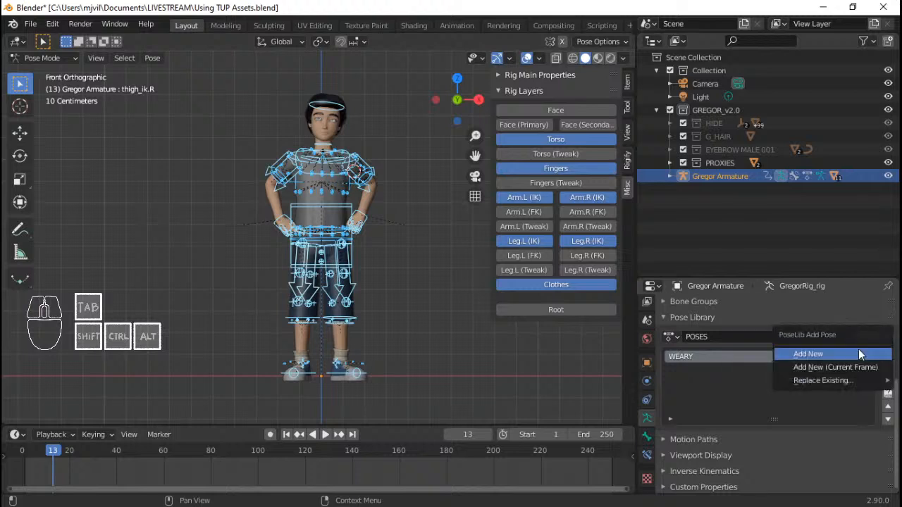
click(775, 367)
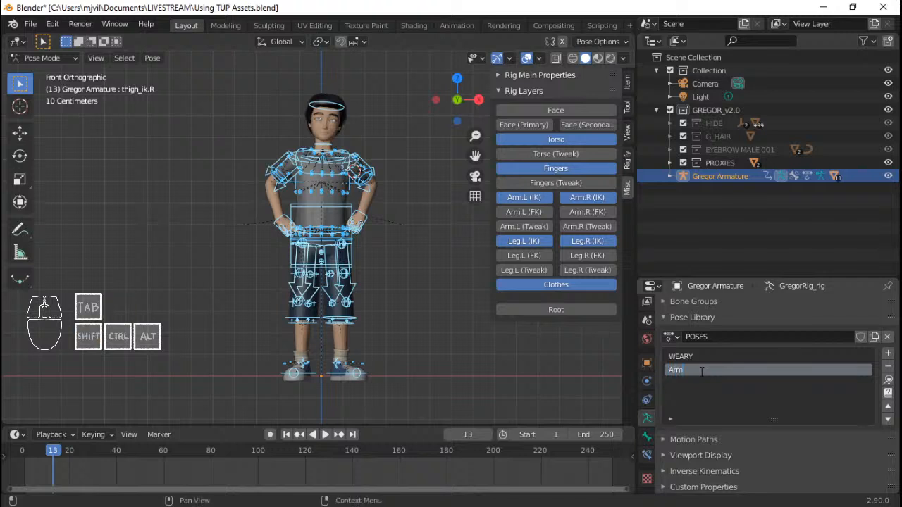
key(Return)
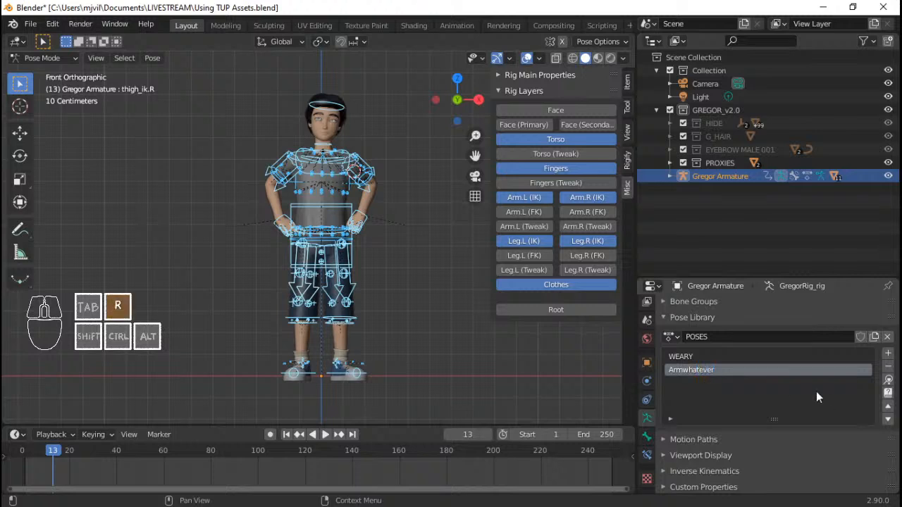
key(ctrl+s)
Step: Apply the WEARY pose from the pose library to the selected body bones
click(715, 356)
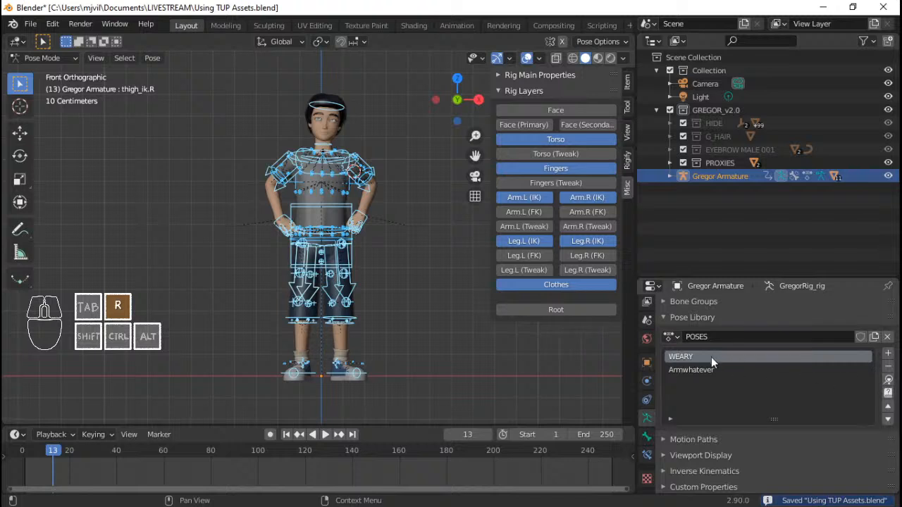
click(889, 381)
scroll(380, 174, up, 2)
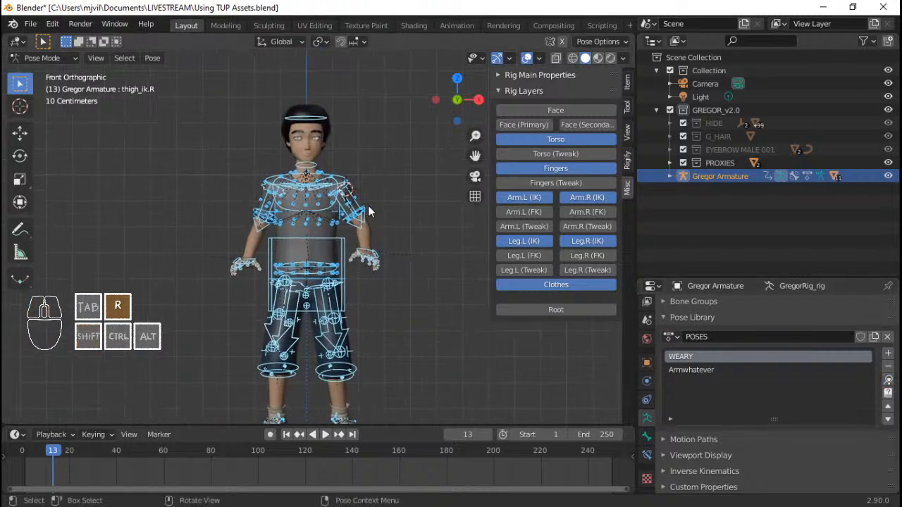
shift+middle_drag(395, 214, 406, 185)
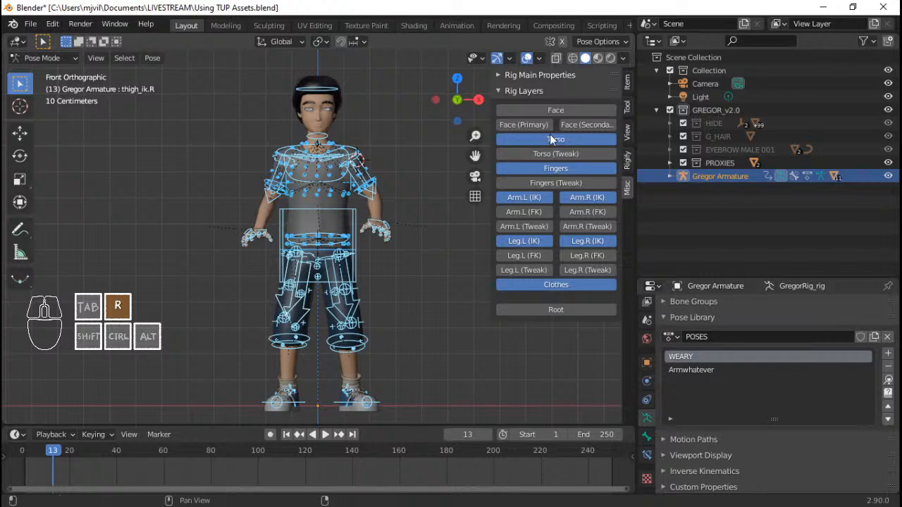
Step: Show all three face rig layers and reapply the WEARY pose with every visible bone selected
click(573, 125)
click(571, 110)
scroll(352, 254, up, 3)
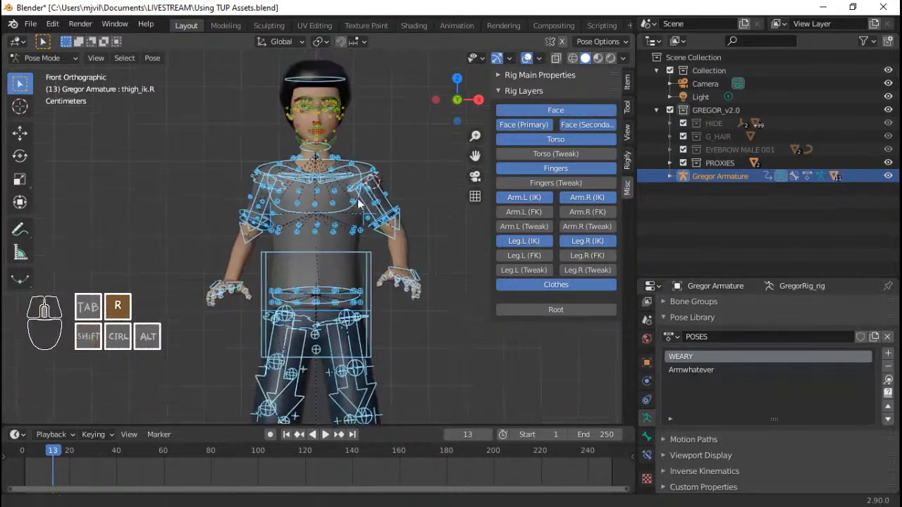
key(a)
scroll(351, 254, down, 2)
shift+middle_drag(351, 254, 353, 179)
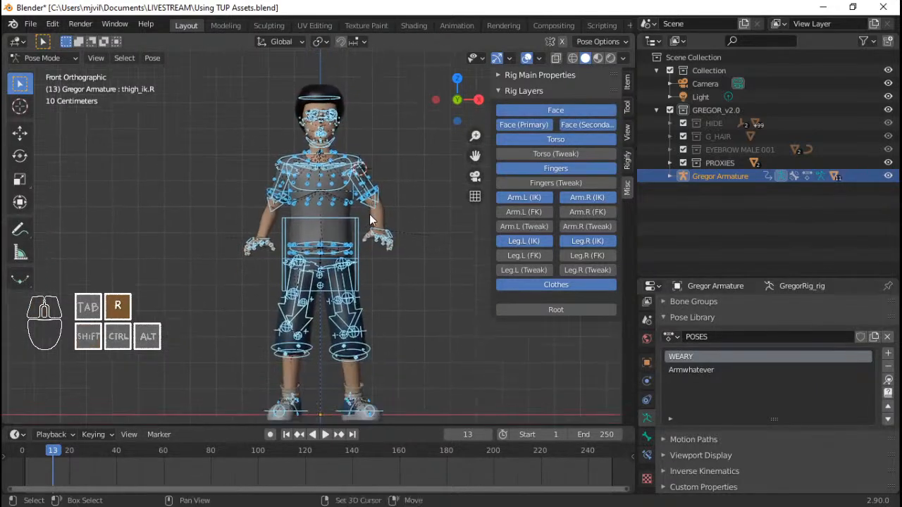
click(888, 381)
Step: Examine the face controls and the WEARY facial expression up close, with the sidebar hidden
scroll(352, 247, up, 2)
shift+middle_drag(352, 120, 351, 234)
scroll(351, 234, up, 5)
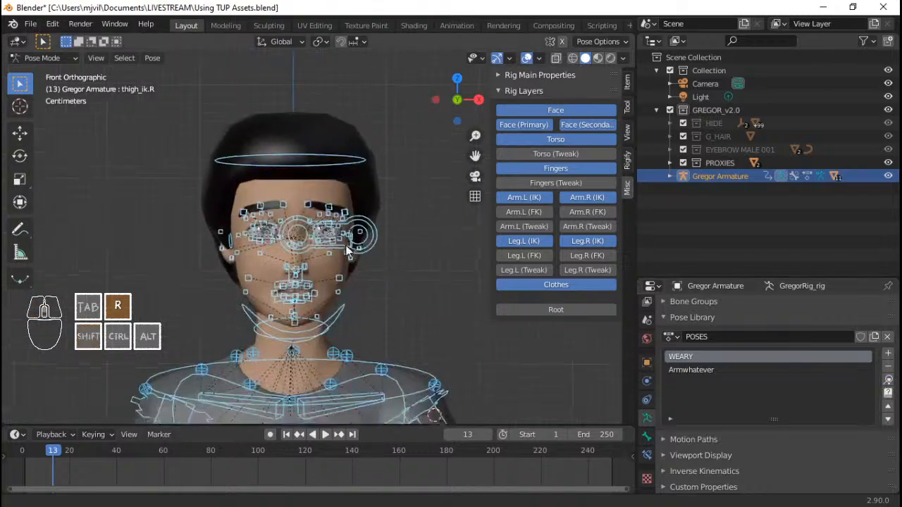
scroll(381, 261, up, 5)
shift+middle_drag(412, 271, 374, 244)
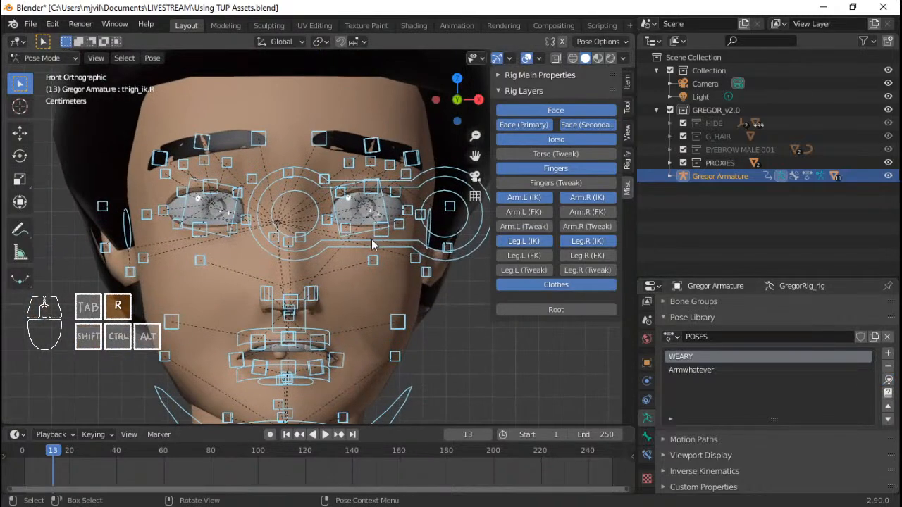
scroll(371, 239, down, 4)
scroll(353, 279, up, 3)
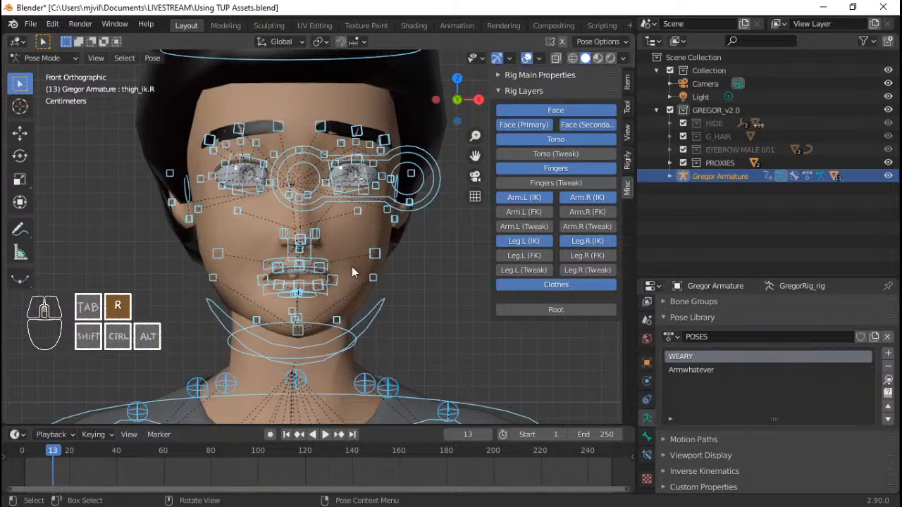
key(n)
scroll(352, 267, down, 2)
scroll(351, 264, down, 2)
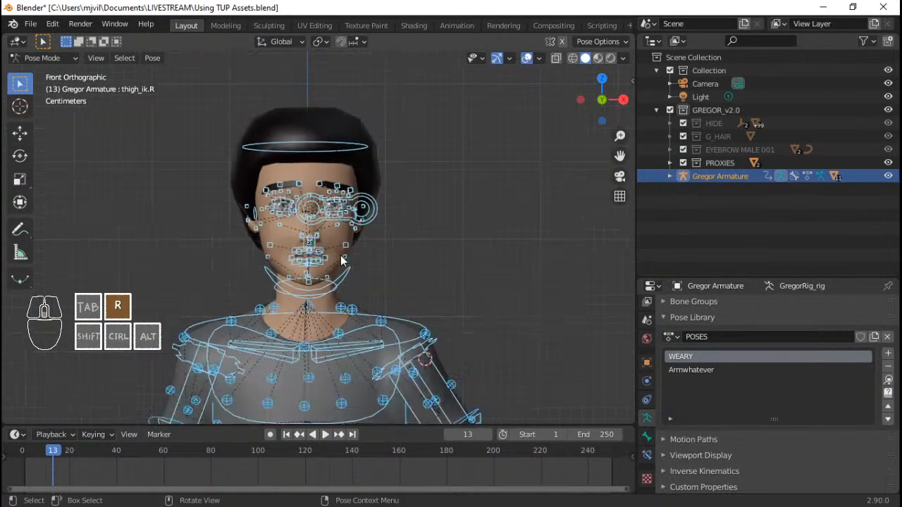
Step: Inspect the WEARY pose without overlays from the side and the front, then restore the overlays
key(shift+alt+z)
scroll(349, 232, down, 4)
scroll(358, 258, up, 3)
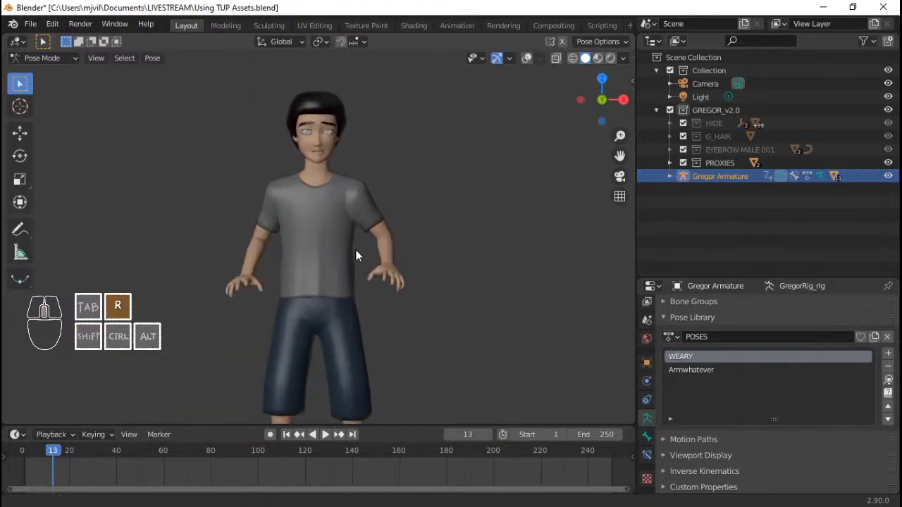
scroll(366, 227, down, 2)
middle_drag(366, 227, 271, 274)
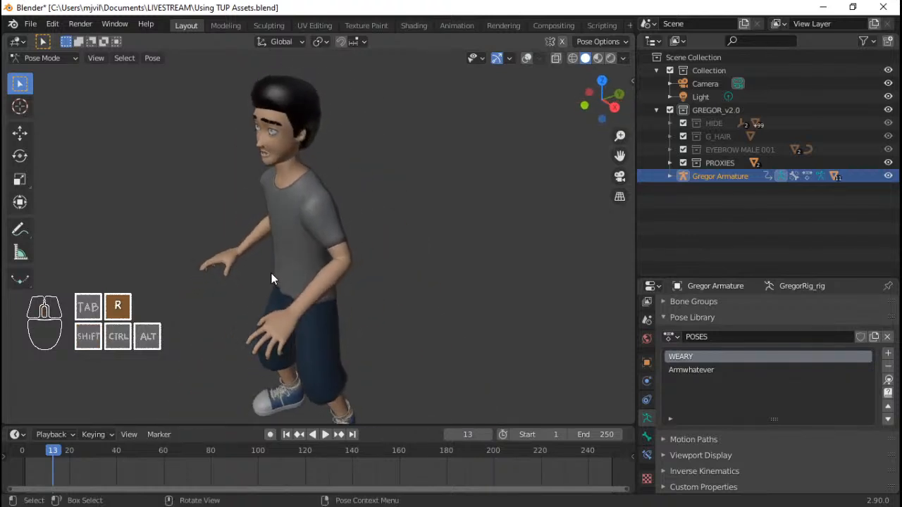
key(KP_1)
scroll(315, 283, down, 1)
scroll(328, 255, up, 4)
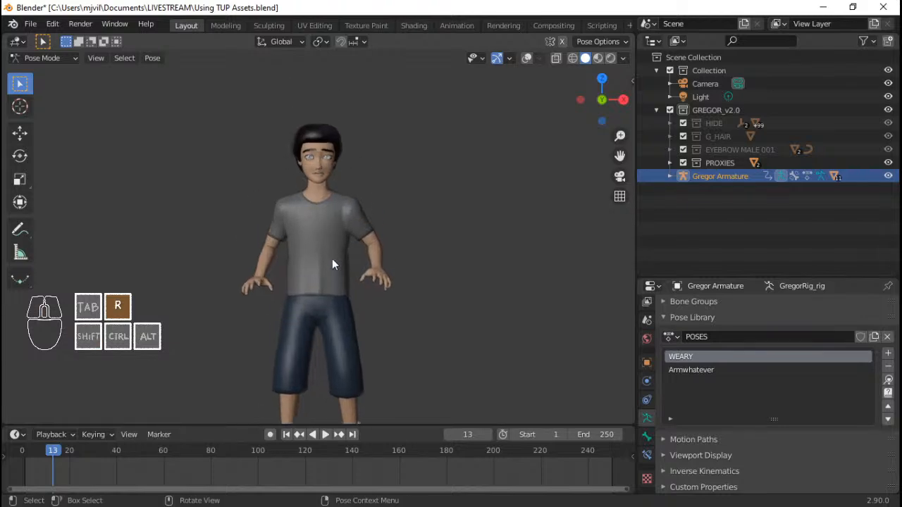
key(shift+alt+z)
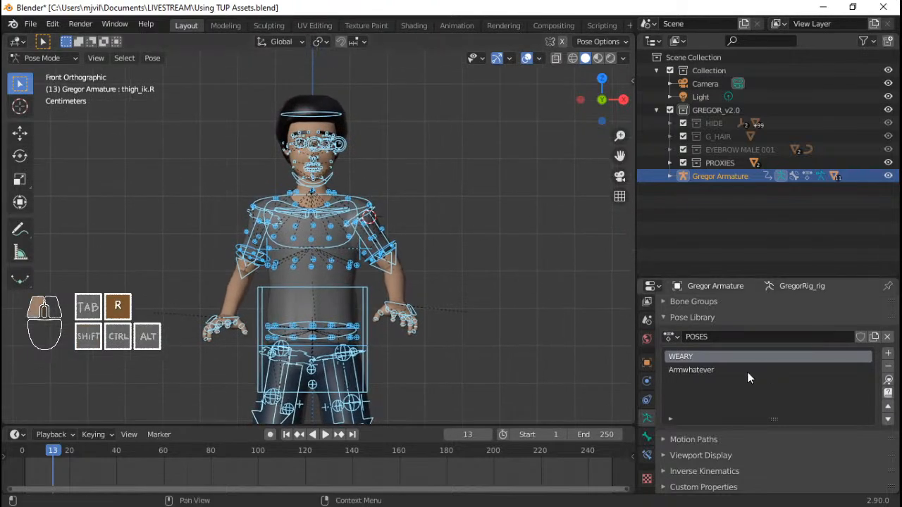
Step: Apply the Armwhatever pose from the pose library and zoom in on the face
click(747, 371)
scroll(378, 237, down, 3)
scroll(354, 154, up, 10)
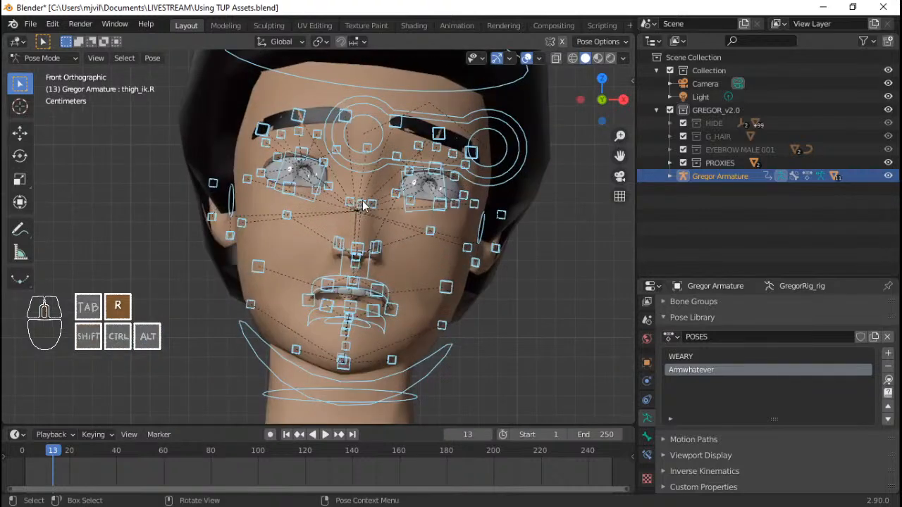
Step: Hide the torso, finger, arm IK, leg IK and clothes rig layers, leaving only the face layers
key(n)
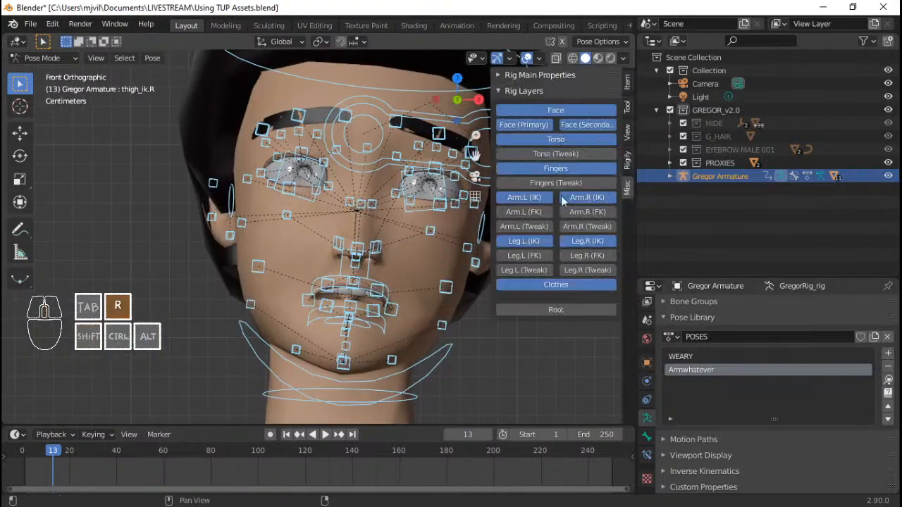
click(555, 140)
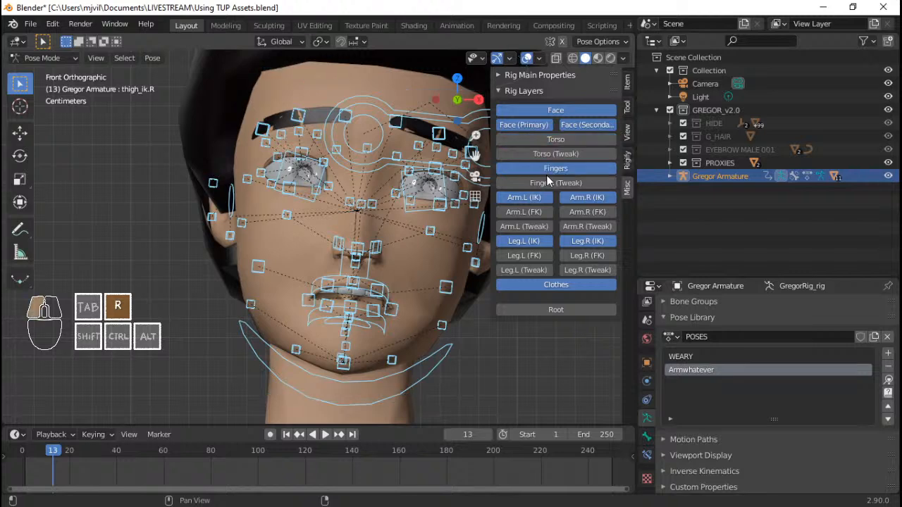
click(523, 197)
click(587, 198)
click(587, 241)
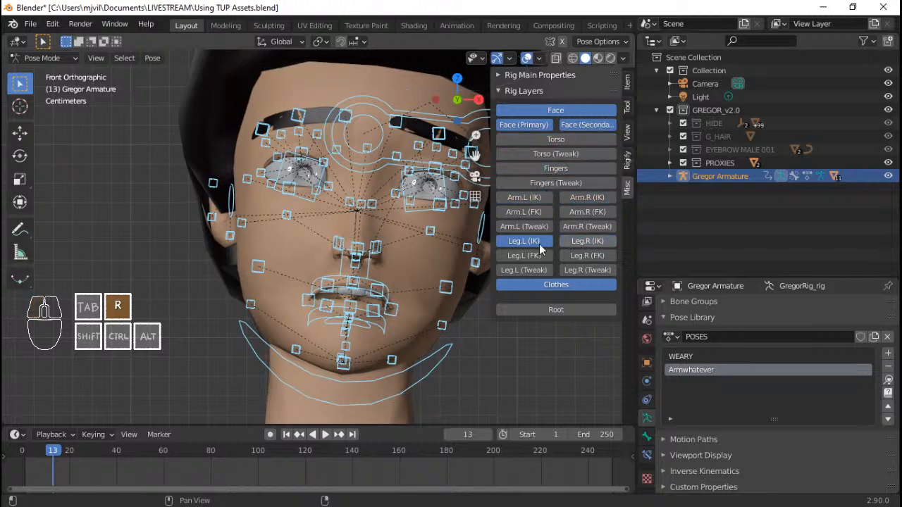
click(523, 241)
click(560, 285)
key(n)
Step: Clear the rotation and location of all selected face controls and save the file with nothing selected
key(alt+r)
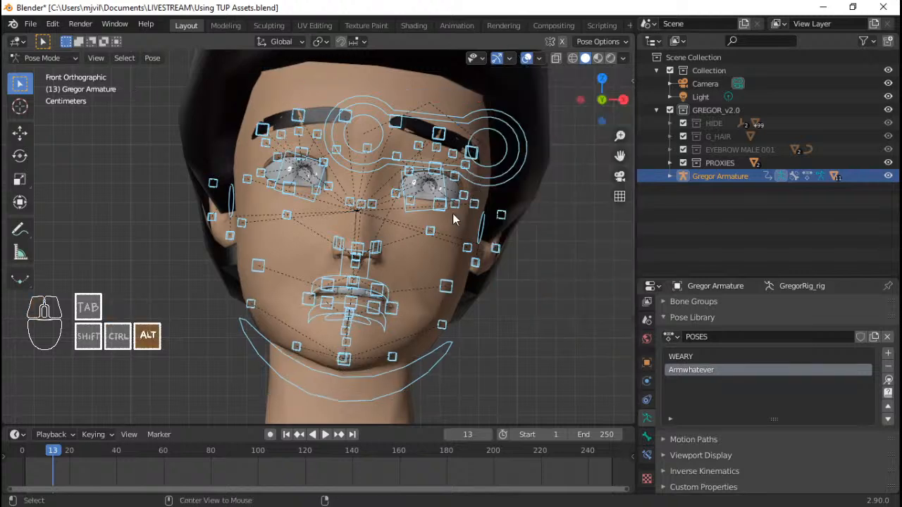
key(alt+g)
key(ctrl+s)
key(alt+a)
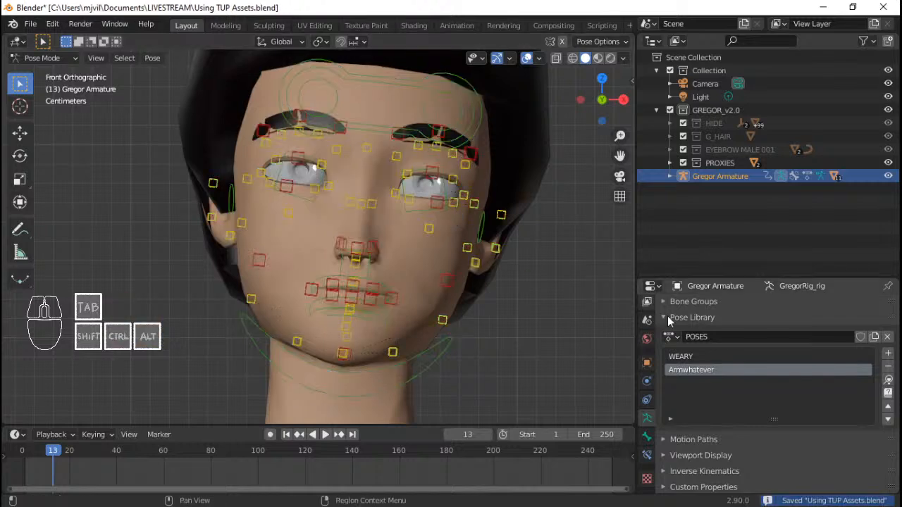
Step: Check the actions available for the pose library and save the file again with the face framed
click(669, 336)
click(681, 381)
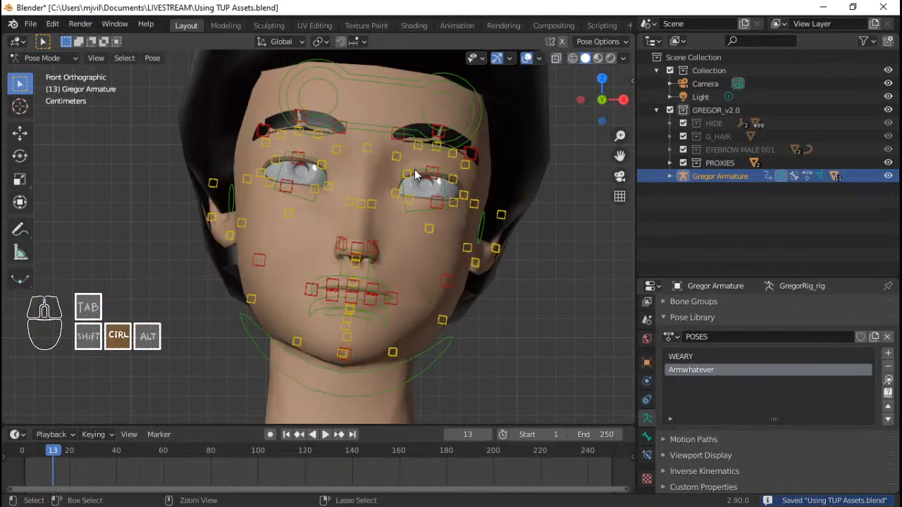
key(ctrl+s)
shift+middle_drag(389, 221, 392, 227)
scroll(392, 227, down, 2)
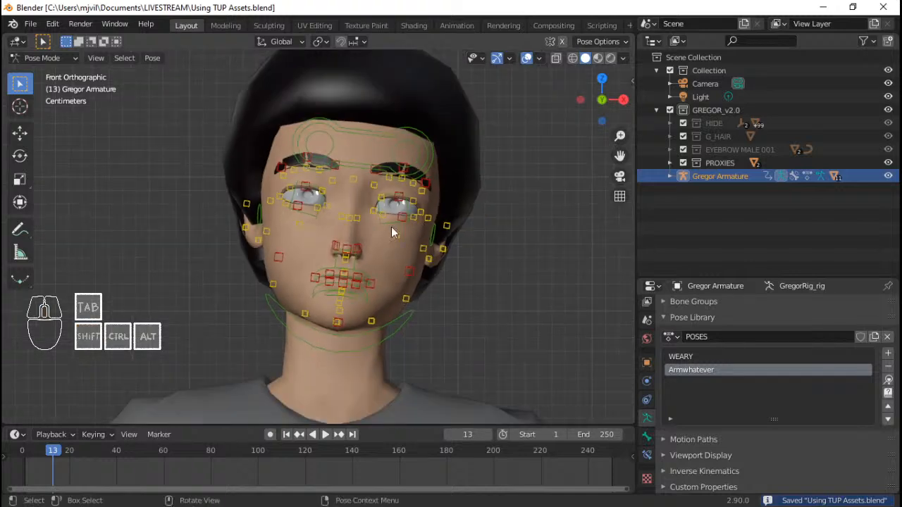
scroll(327, 247, up, 1)
shift+middle_drag(327, 247, 314, 252)
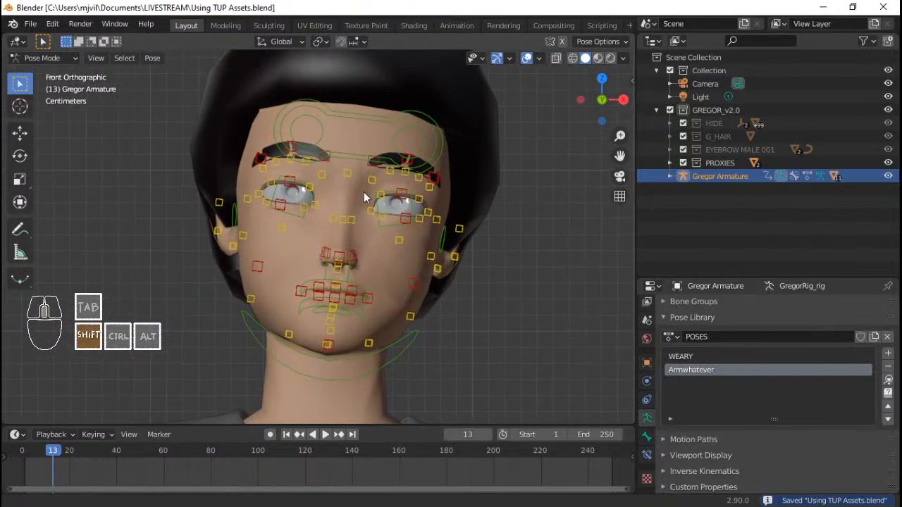
shift+middle_drag(364, 192, 364, 198)
key(ctrl+s)
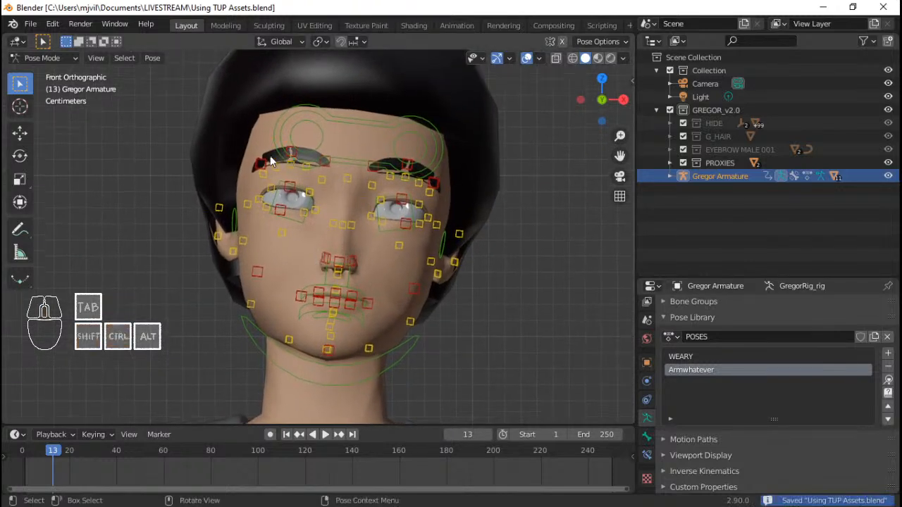
Step: Append the GREGOR EYES and BROWS and GREGOR PHONEME Template actions from Gregor_FINAL_v2.blend
click(30, 23)
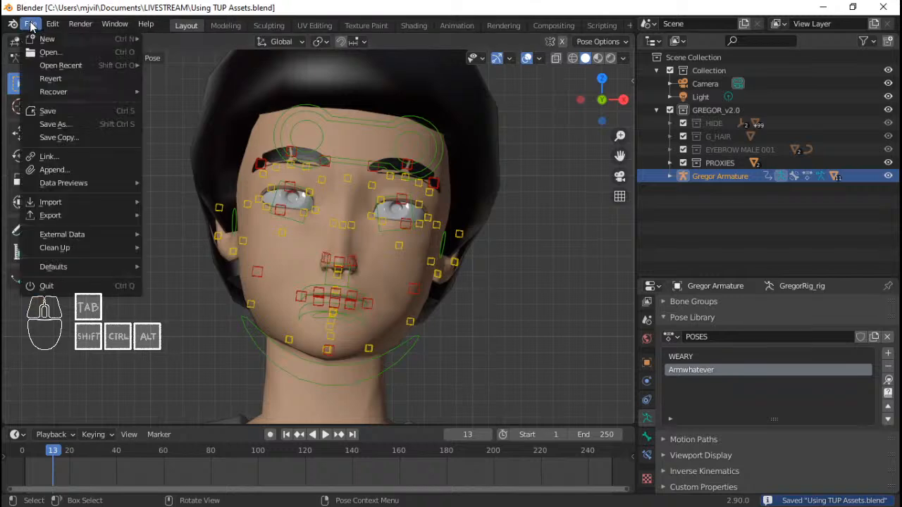
click(98, 171)
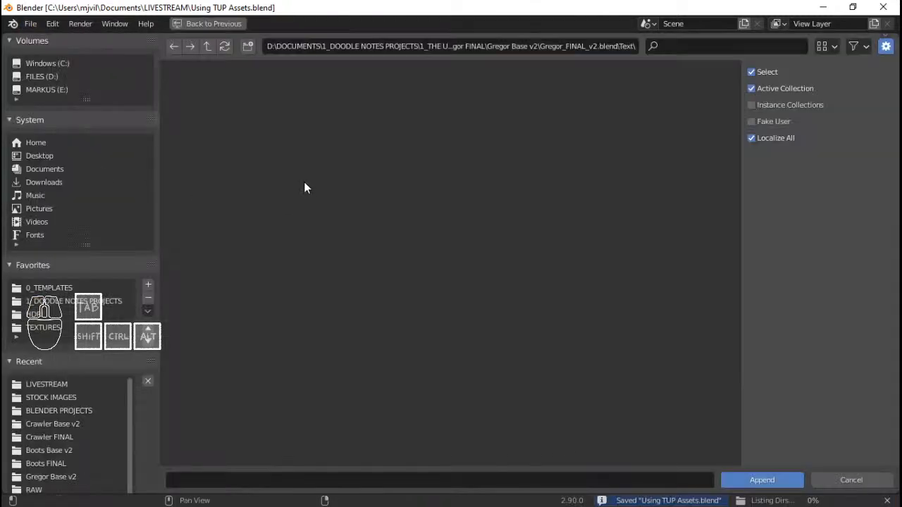
click(207, 46)
click(207, 46)
double_click(210, 125)
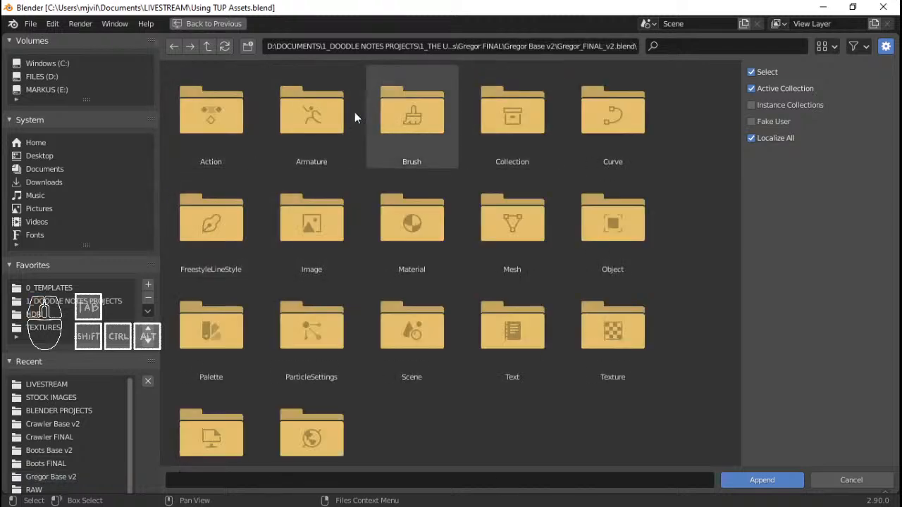
double_click(220, 120)
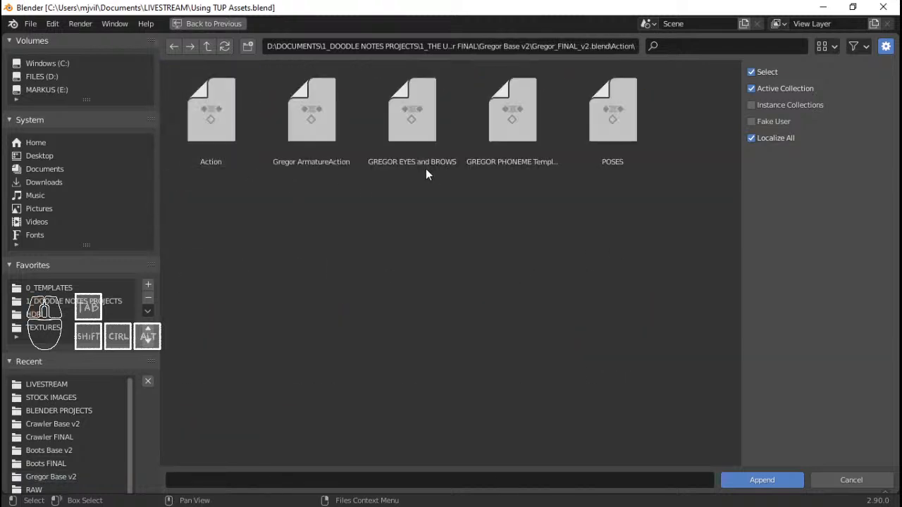
click(423, 134)
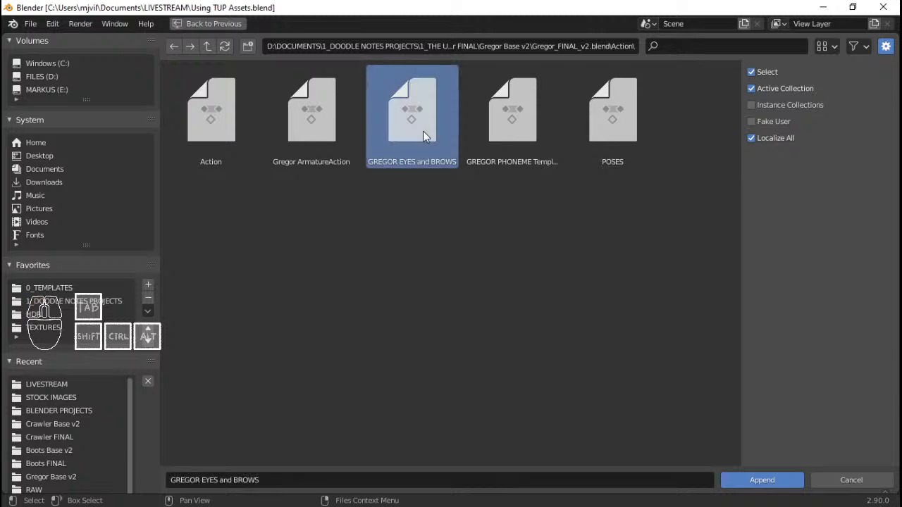
ctrl+click(528, 131)
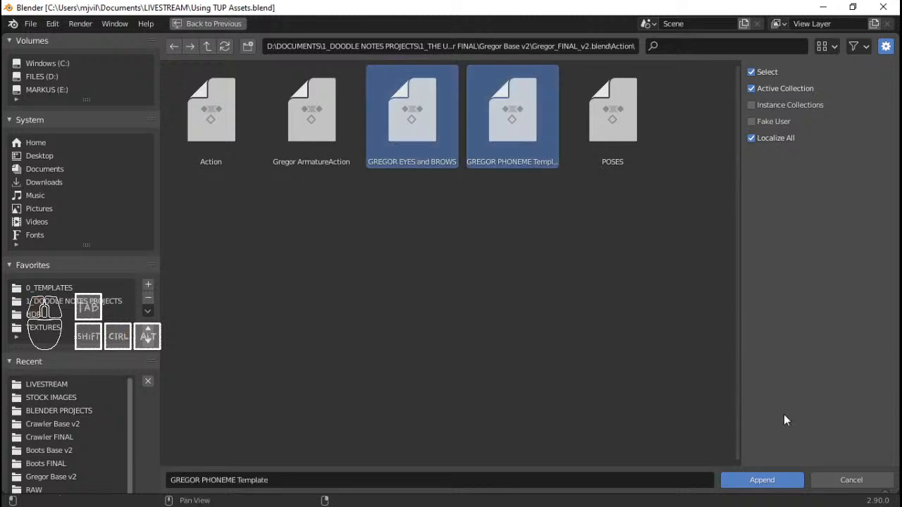
click(768, 482)
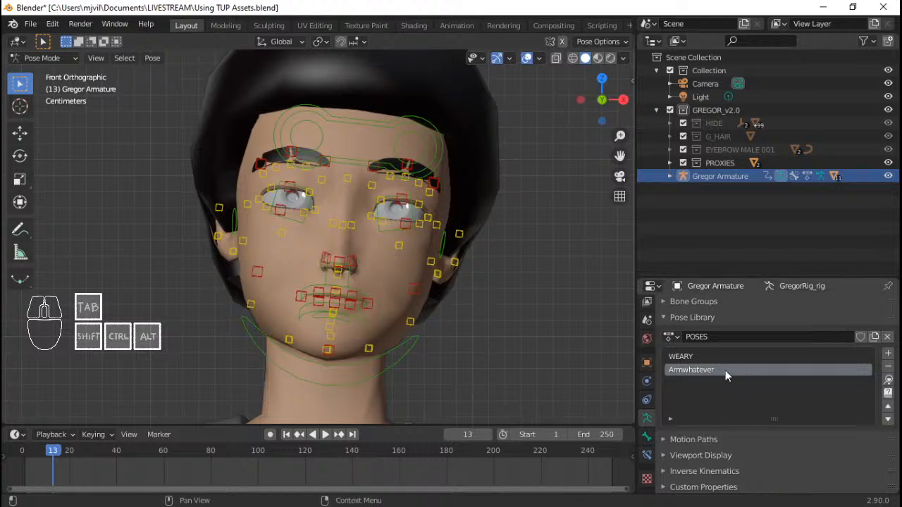
Step: Give the POSES, GREGOR EYES and BROWS, and GREGOR PHONEME Template libraries a fake user and save the file
click(859, 337)
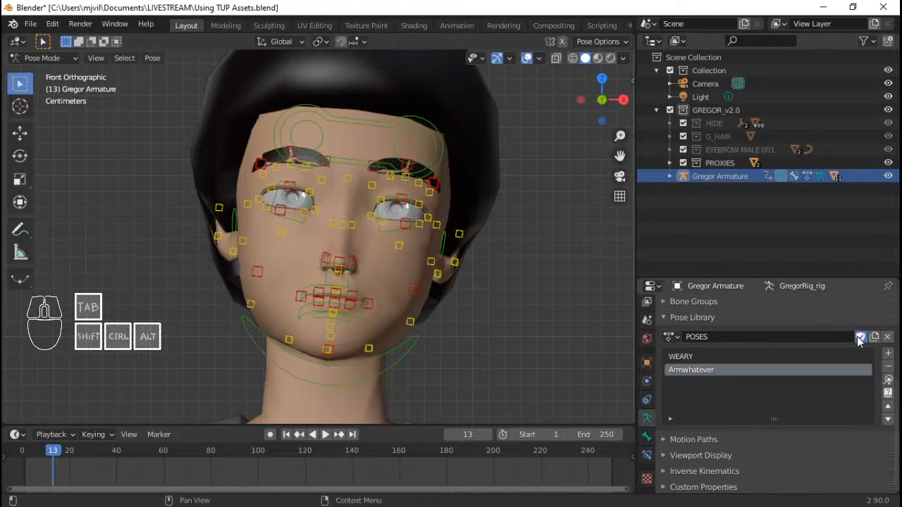
click(671, 337)
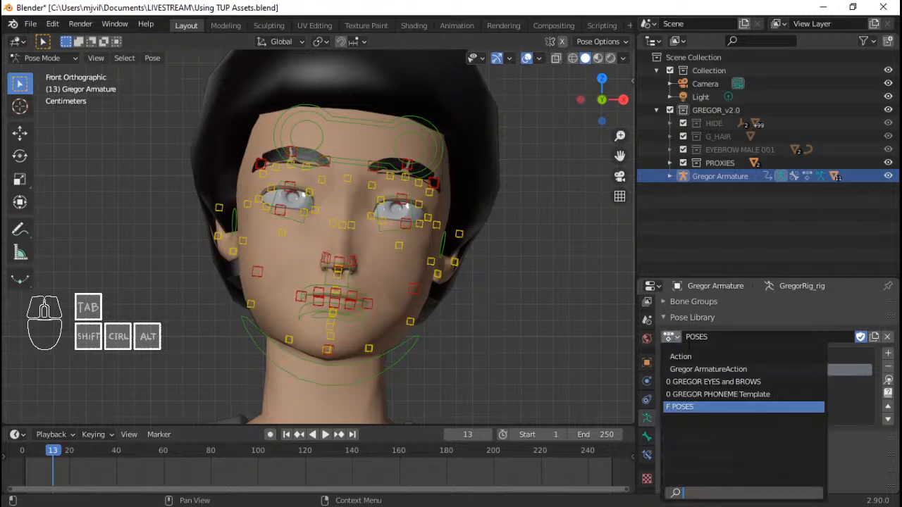
click(713, 382)
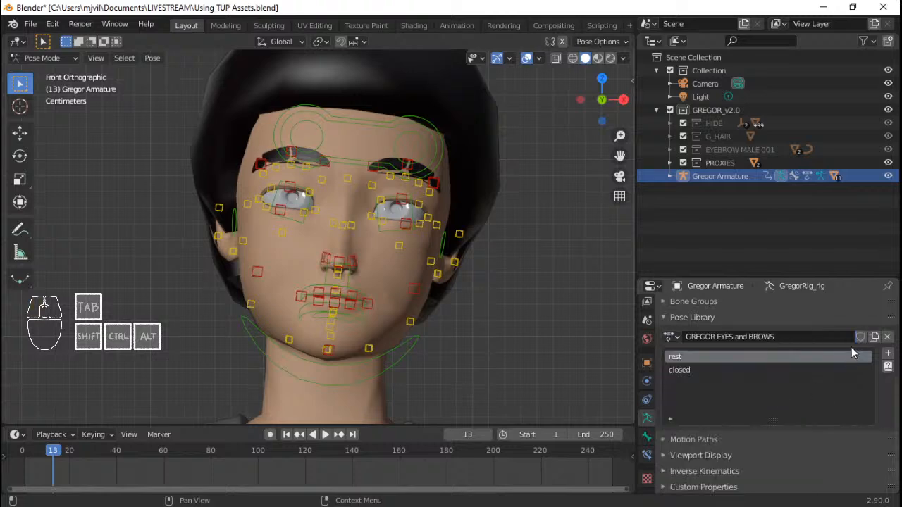
click(670, 337)
click(769, 394)
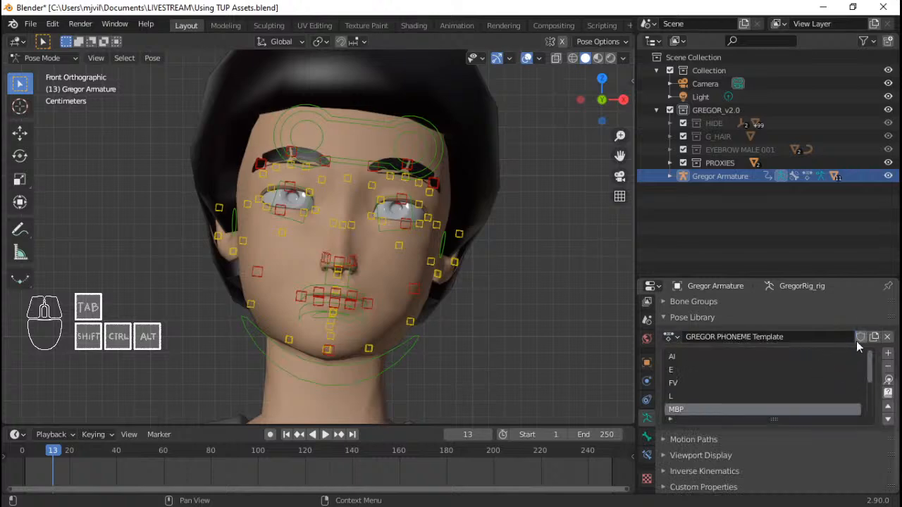
click(860, 340)
key(ctrl+s)
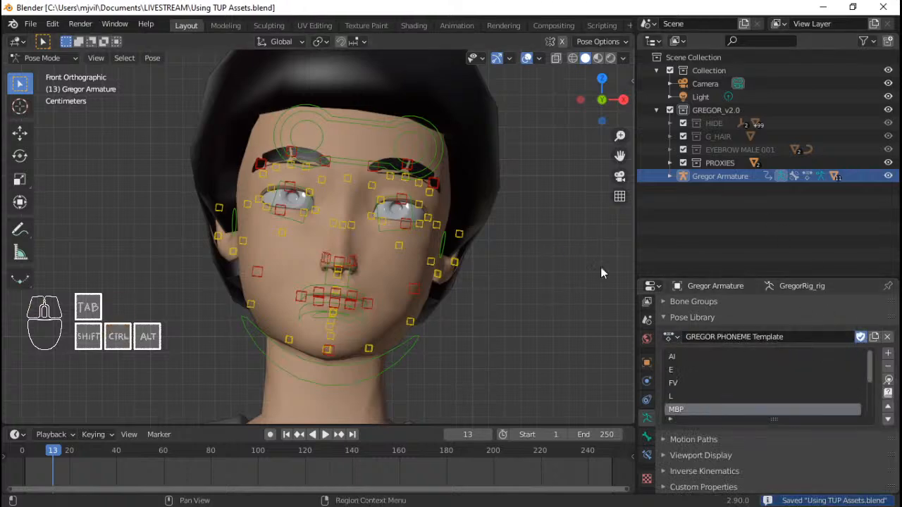
Step: Check the fake-user marks on the pose library's available actions and save the file again
click(670, 338)
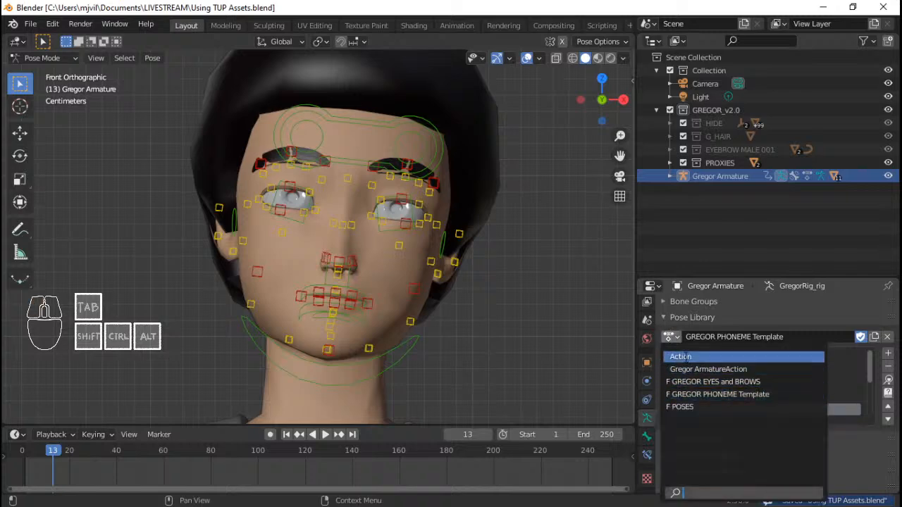
click(728, 314)
key(ctrl+s)
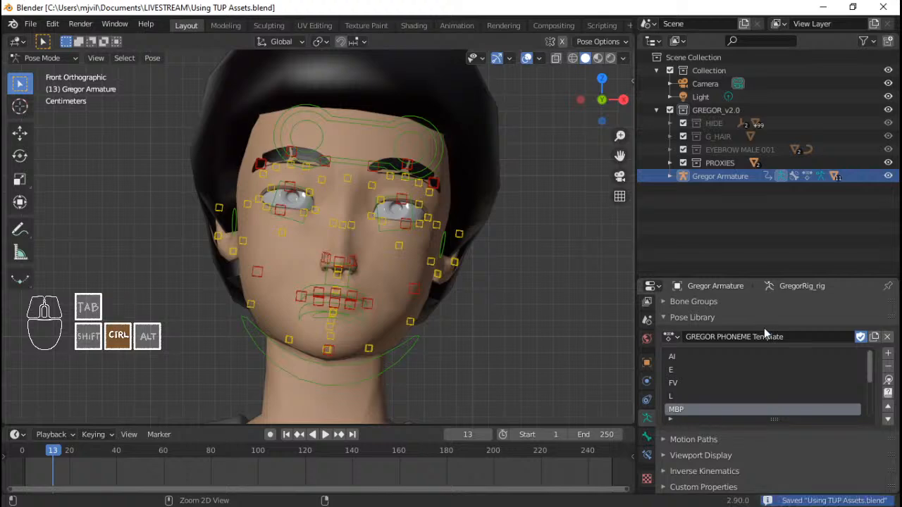
click(670, 338)
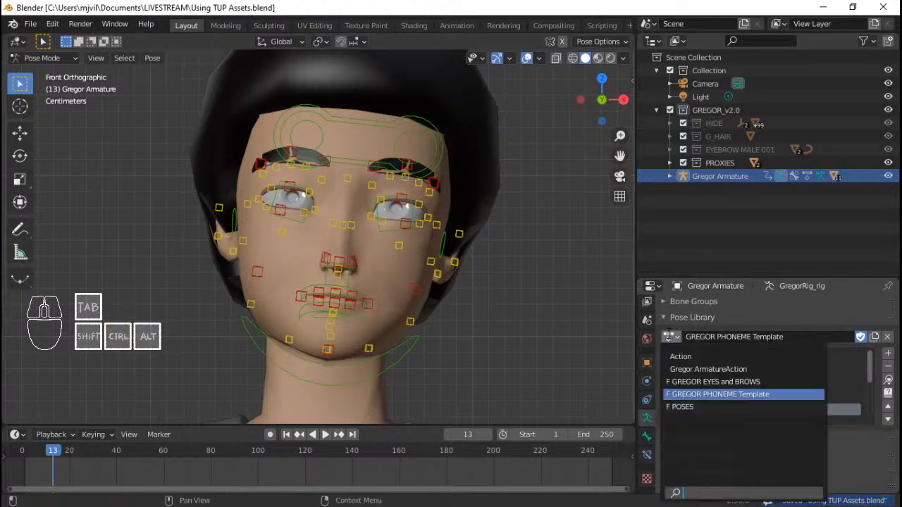
click(670, 337)
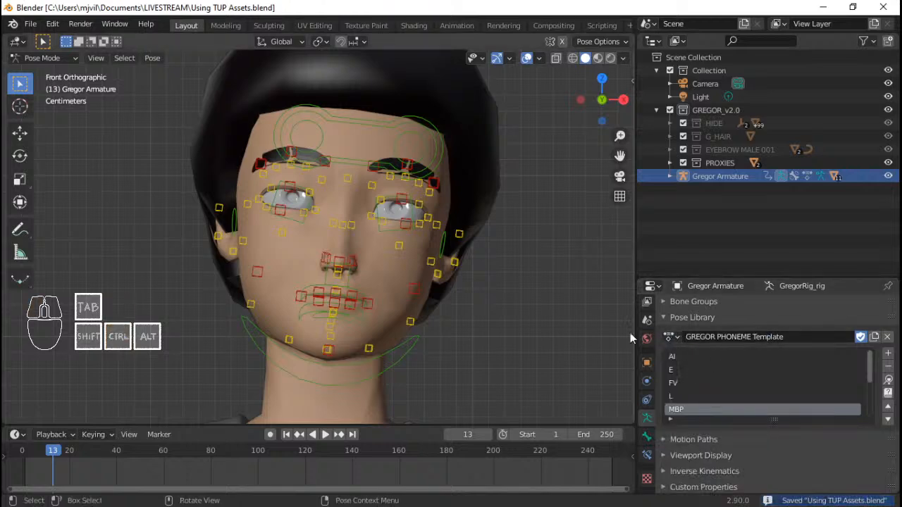
Step: Switch the pose library to GREGOR EYES and BROWS and apply its rest pose to all face controls
click(669, 337)
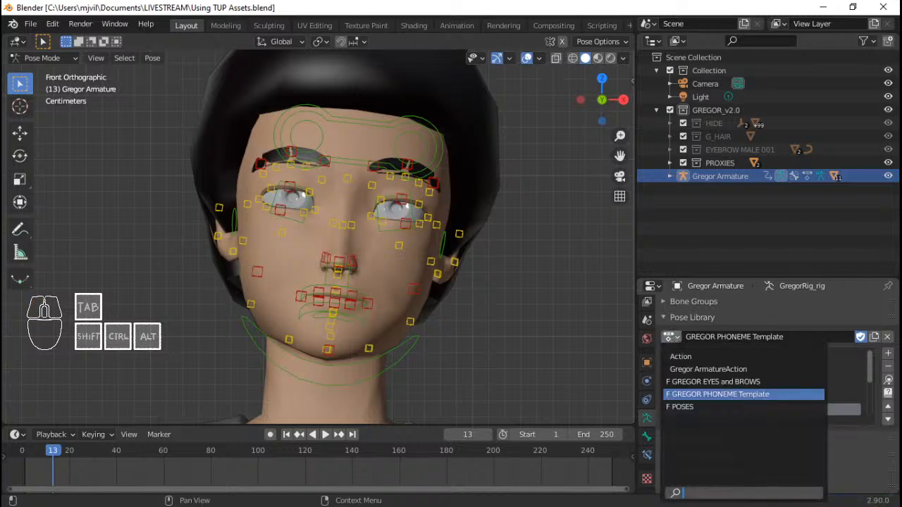
click(710, 382)
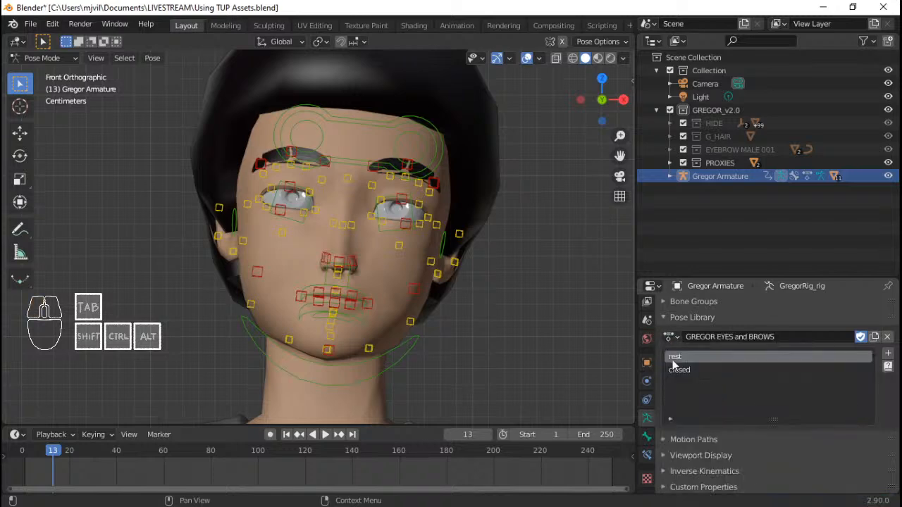
scroll(468, 289, down, 2)
scroll(457, 277, up, 2)
key(a)
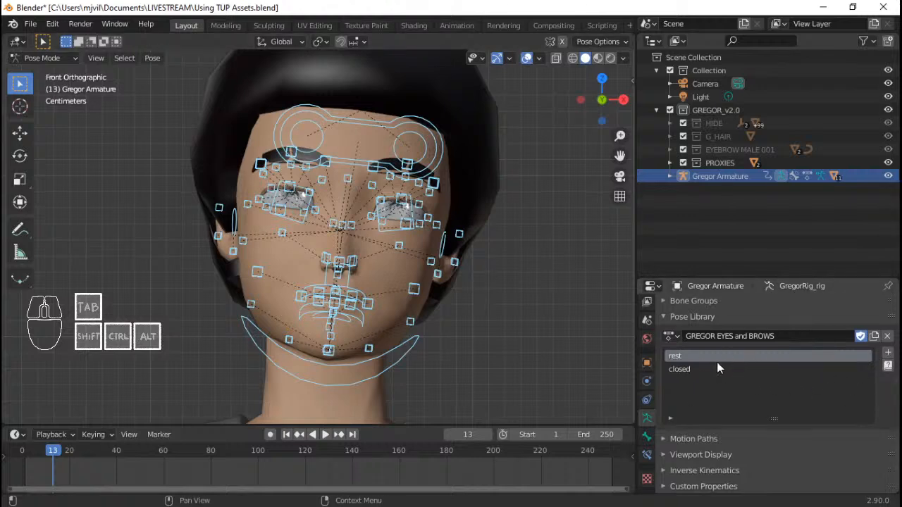
scroll(811, 350, up, 3)
scroll(859, 412, down, 3)
click(686, 366)
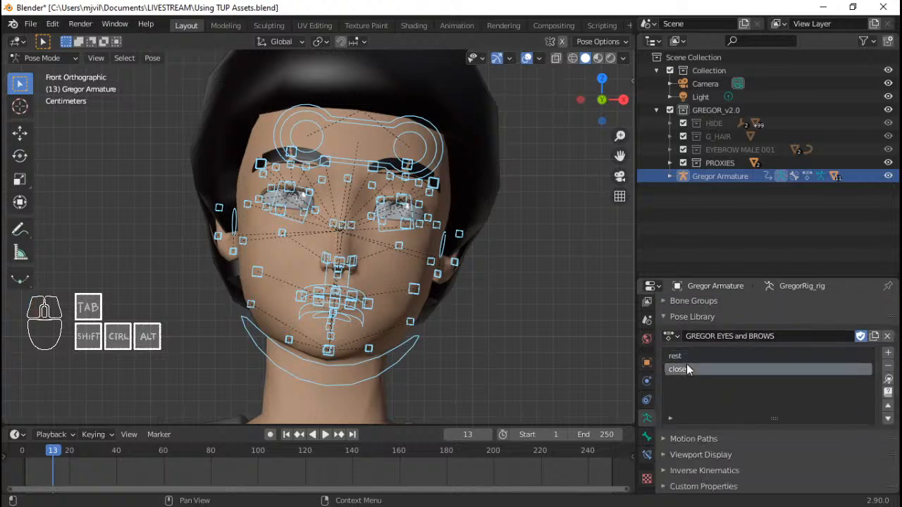
click(690, 356)
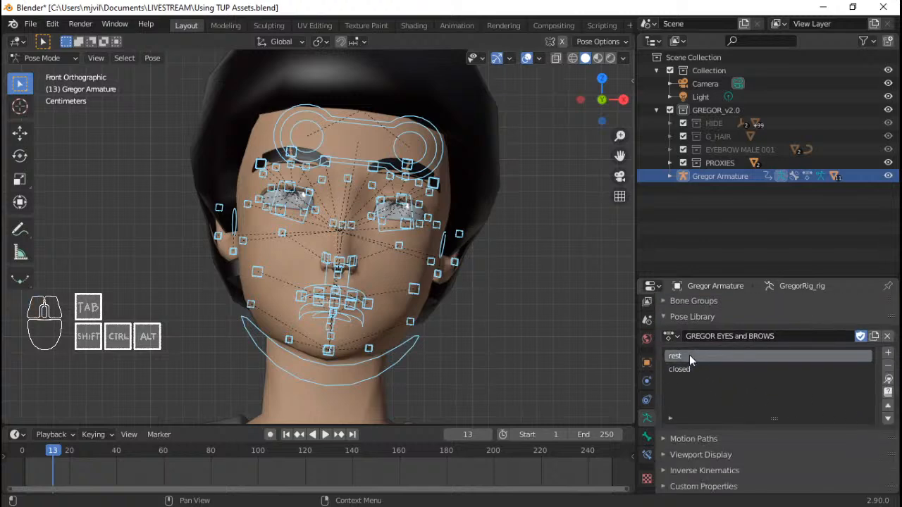
click(888, 379)
Step: Preview the closed pose on the face and reapply the rest pose
scroll(421, 242, up, 1)
scroll(388, 223, down, 2)
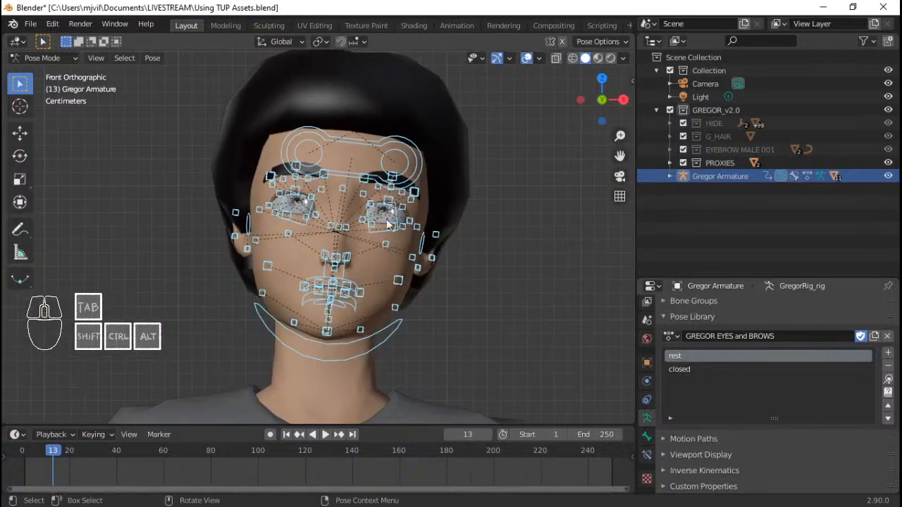
scroll(387, 223, up, 2)
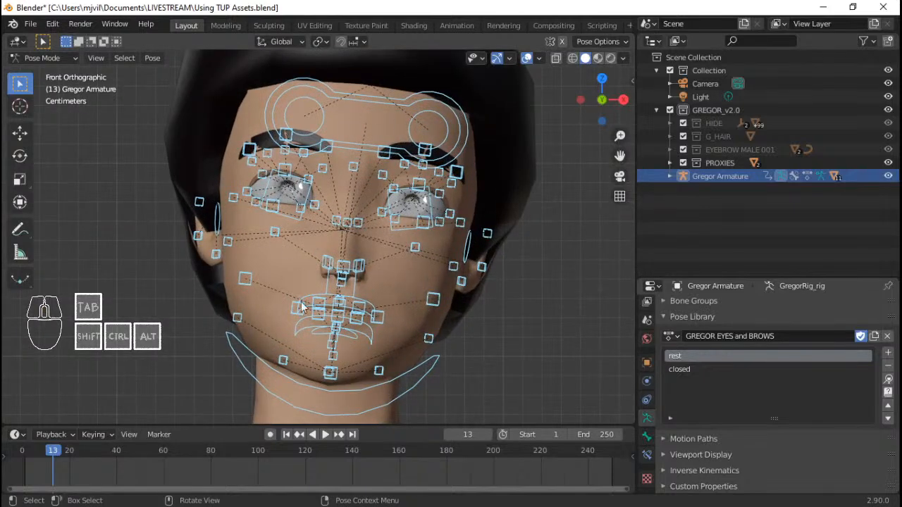
click(679, 369)
click(888, 379)
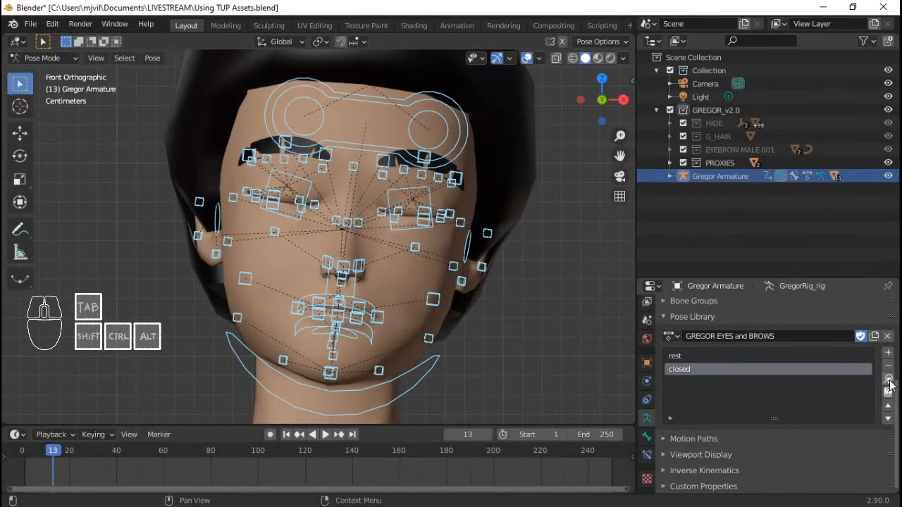
click(811, 356)
click(888, 380)
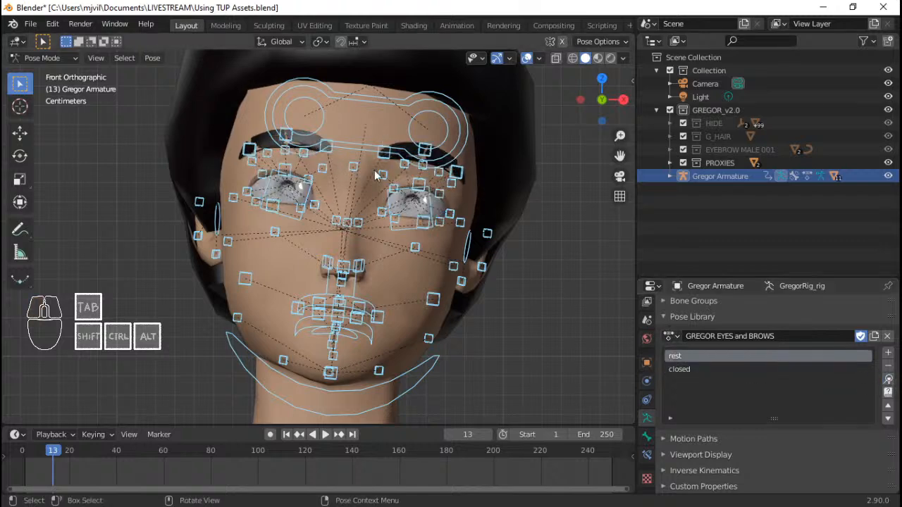
right_click(286, 178)
click(288, 187)
key(g)
right_click(292, 216)
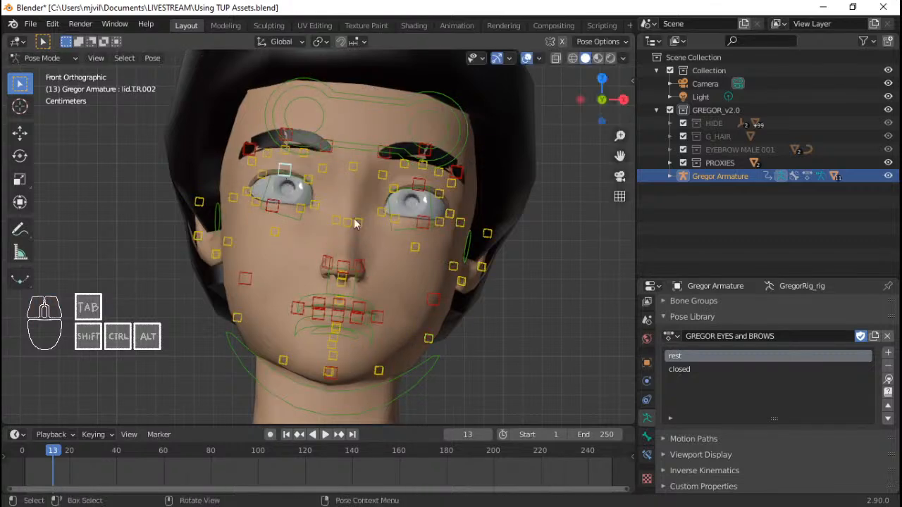
Step: Select all face controls and switch the pose library to GREGOR PHONEME Template
scroll(464, 206, down, 4)
scroll(433, 204, up, 3)
key(a)
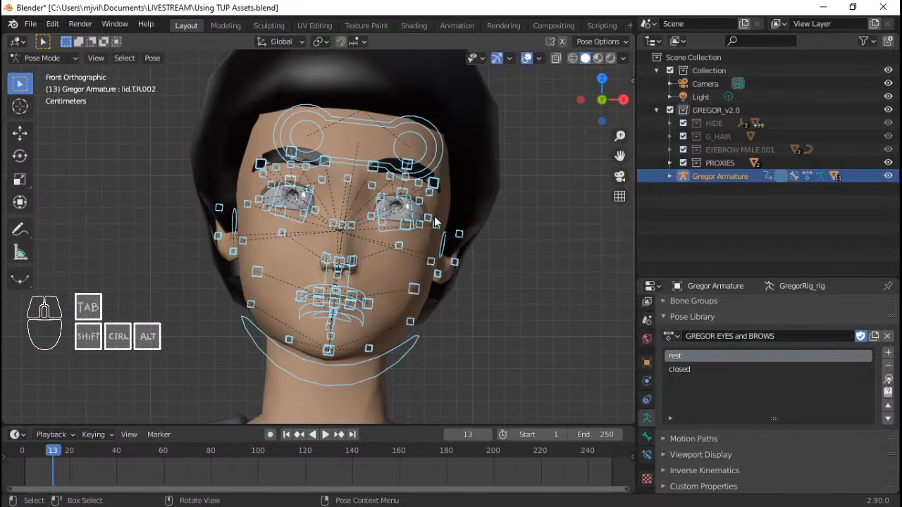
click(708, 369)
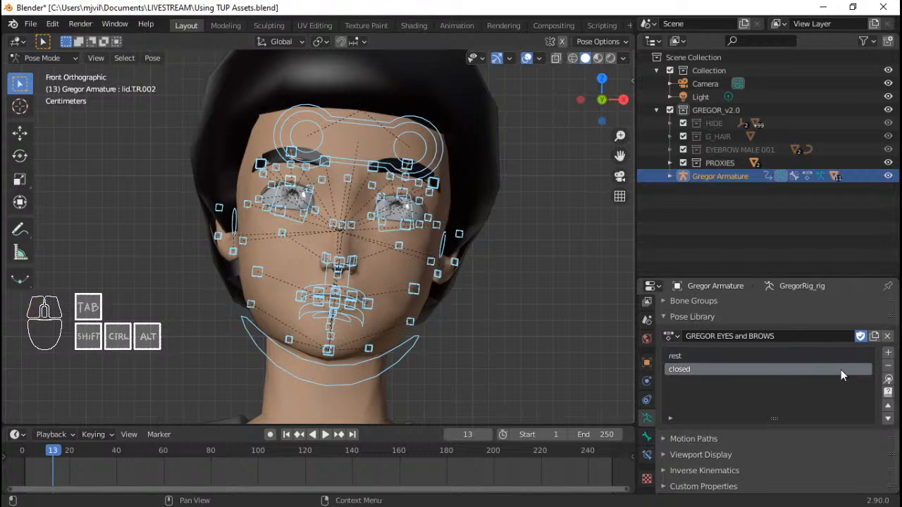
click(667, 337)
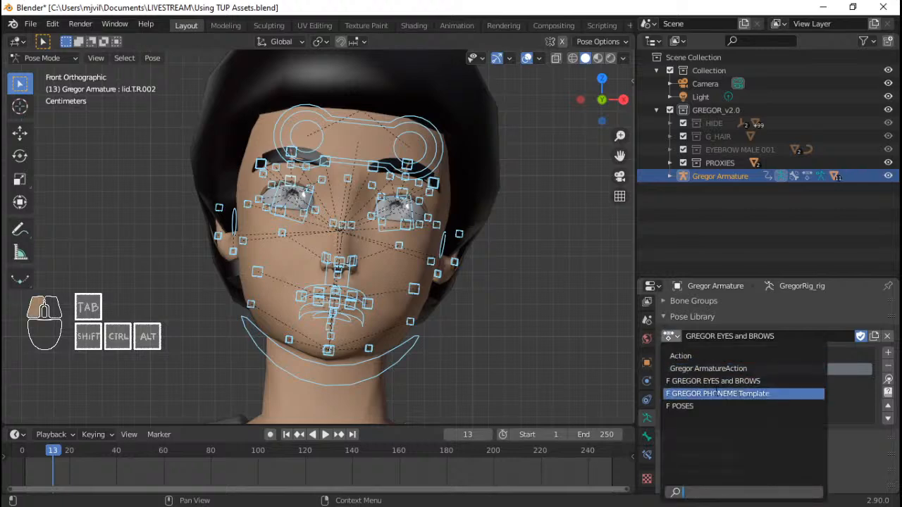
click(717, 394)
Step: Apply the AI phoneme pose to the face and hide the viewport overlays to inspect the mouth
click(705, 356)
scroll(452, 275, up, 2)
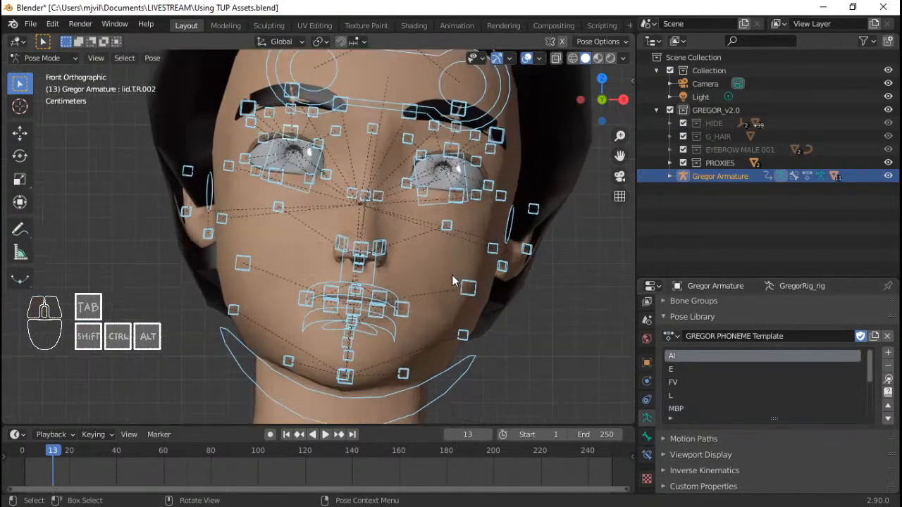
middle_drag(453, 276, 447, 307)
scroll(447, 303, down, 1)
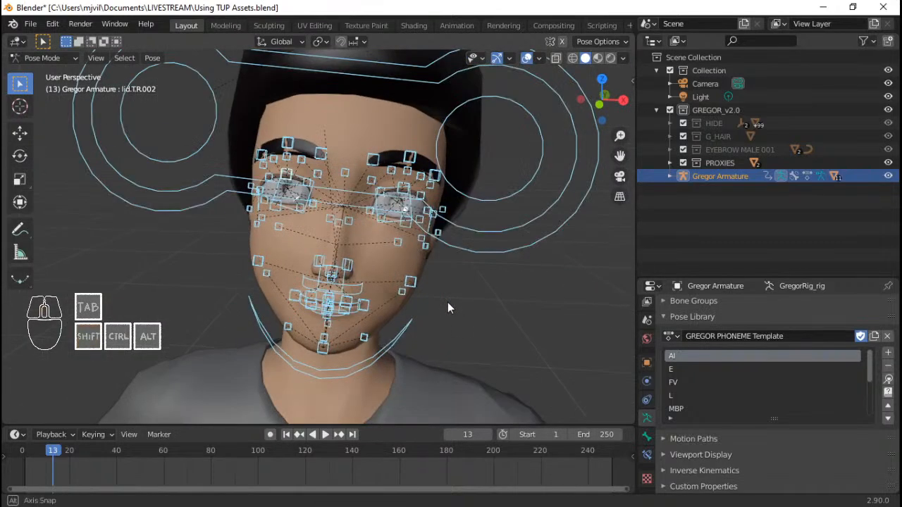
click(888, 380)
key(shift+alt+z)
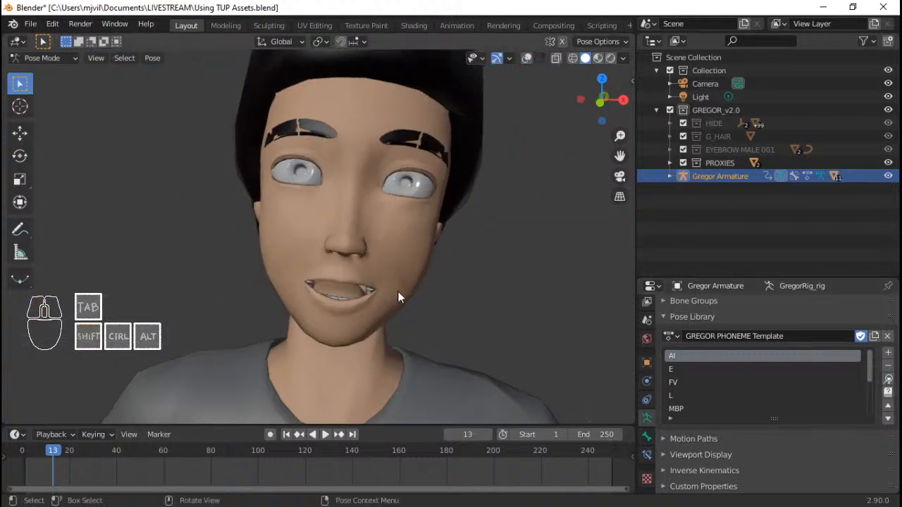
mouse_move(298, 282)
middle_down()
mouse_move(337, 287)
mouse_move(312, 282)
middle_up()
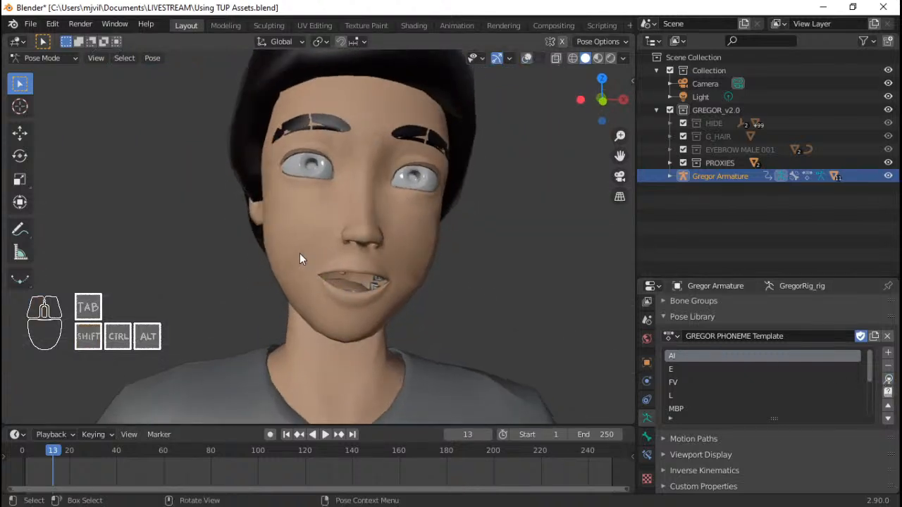
Step: Apply the E and AI phoneme poses alternately to compare the mouth shapes, finishing on E
click(698, 369)
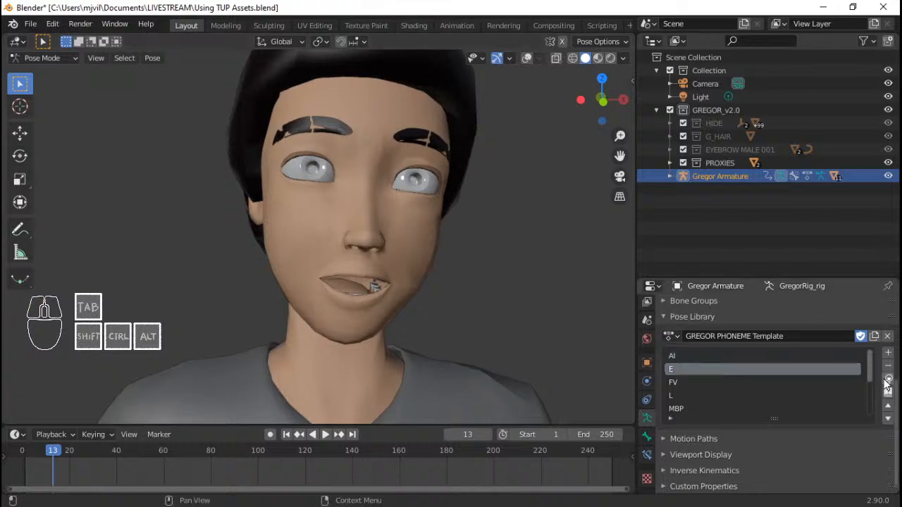
click(889, 381)
click(712, 382)
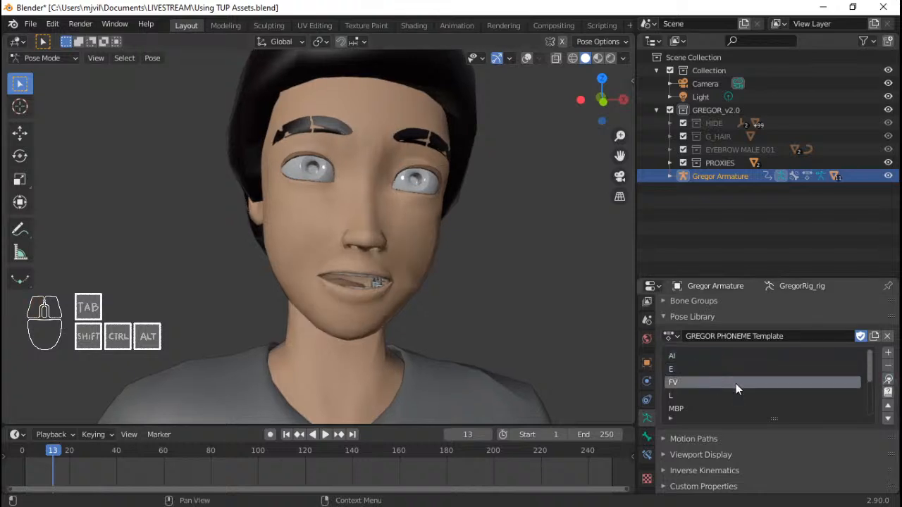
click(782, 357)
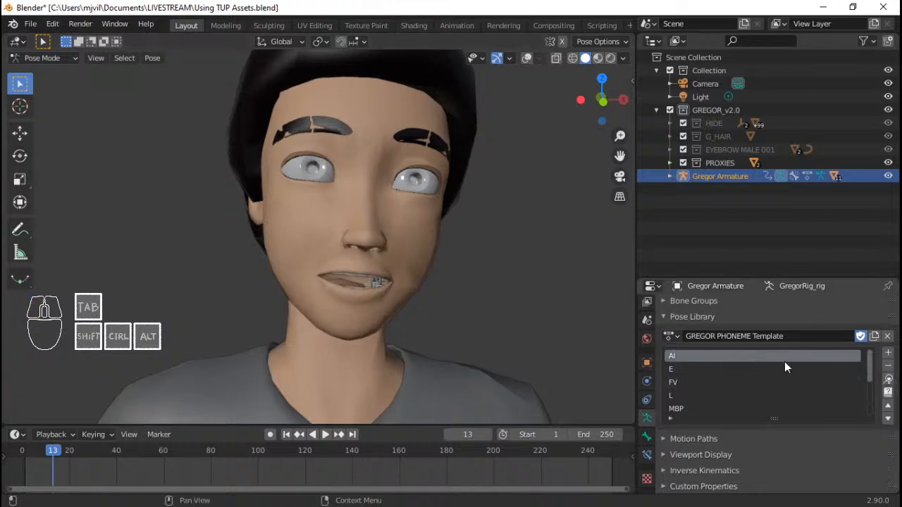
click(888, 380)
click(681, 370)
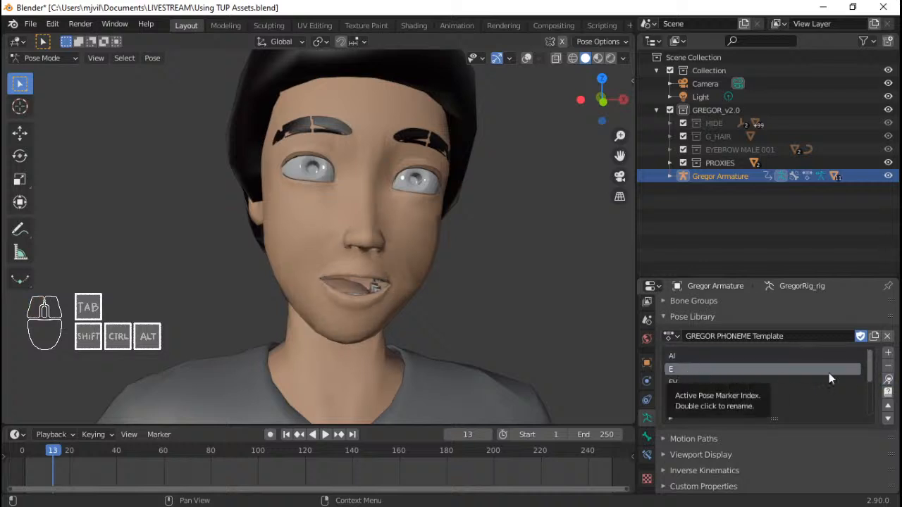
click(774, 357)
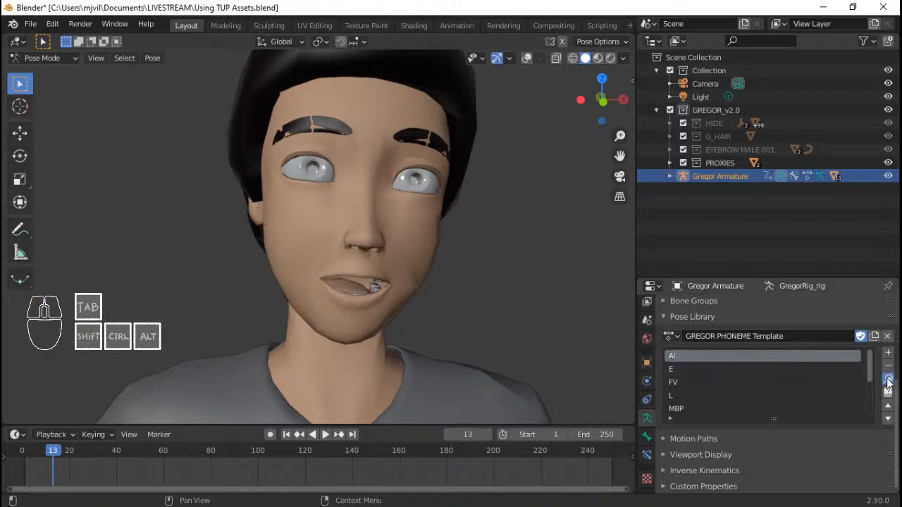
click(739, 369)
click(888, 379)
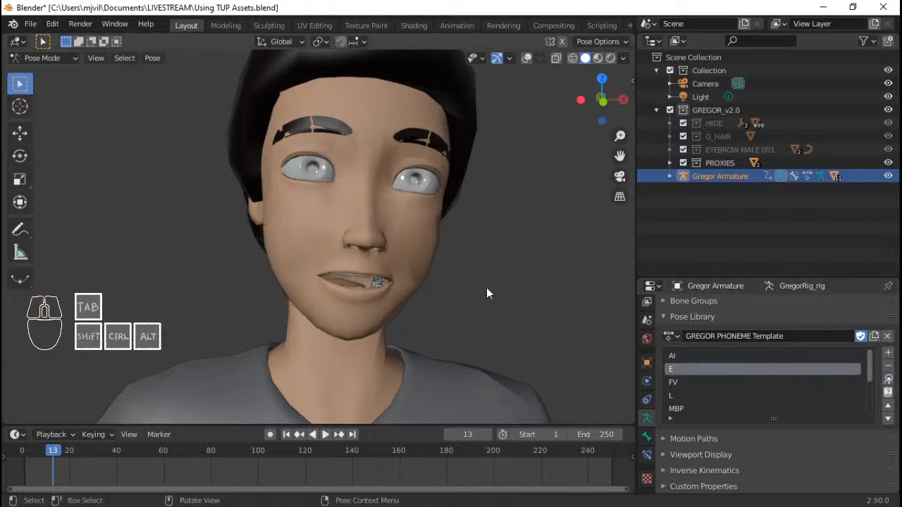
middle_drag(486, 293, 576, 319)
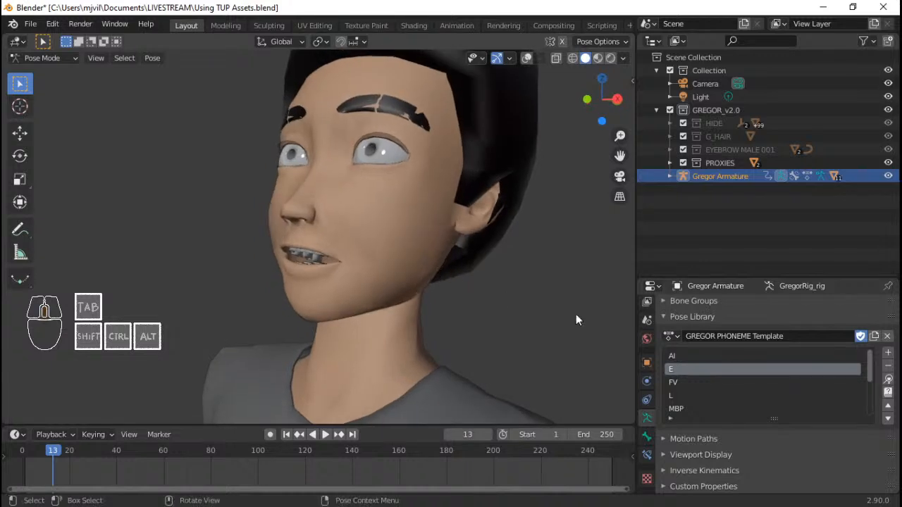
Step: Apply the FV phoneme pose to the face and select the L pose in the library
click(714, 380)
click(889, 381)
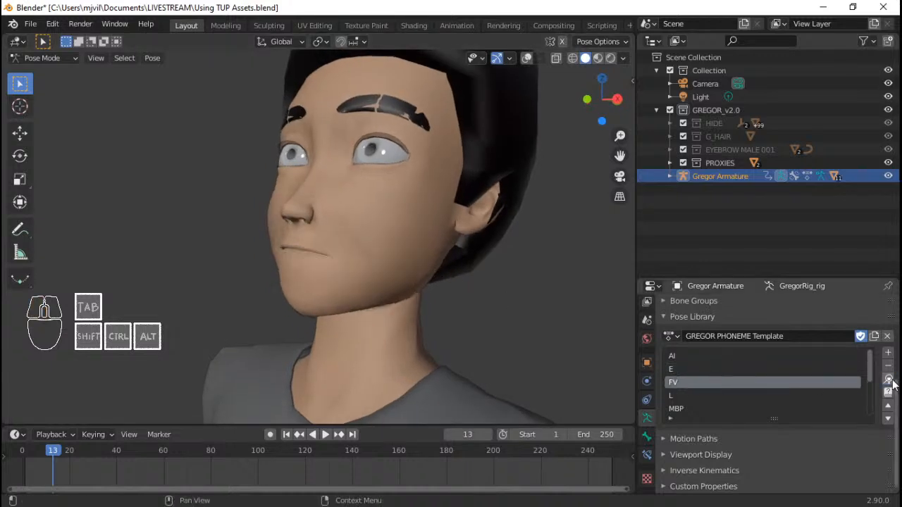
middle_drag(362, 255, 617, 328)
click(692, 407)
click(699, 395)
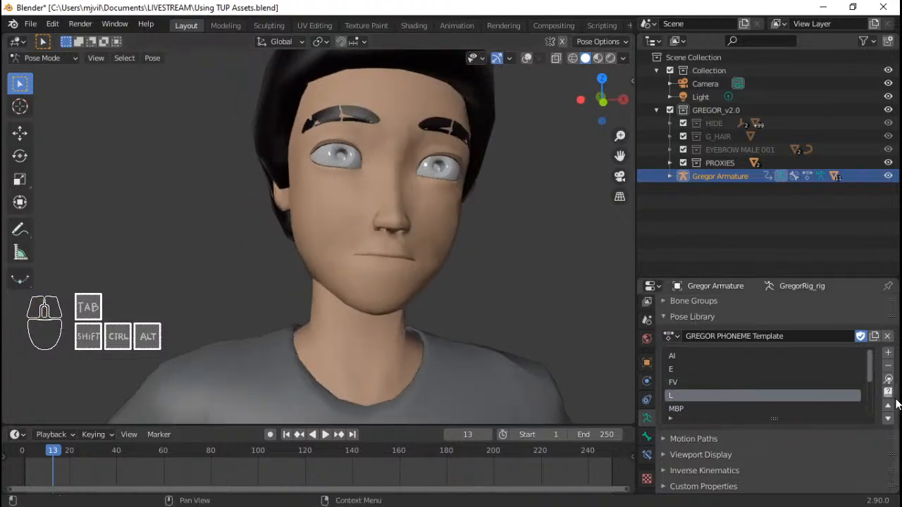
Step: Change the solid viewport shading to show the character's textures and adjust its lighting
click(624, 59)
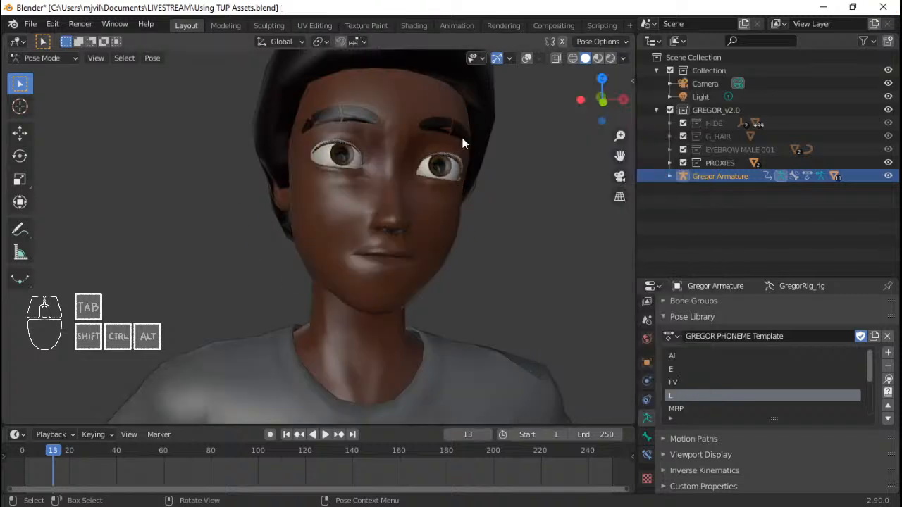
scroll(462, 138, down, 3)
scroll(463, 138, up, 3)
mouse_move(483, 195)
middle_down()
mouse_move(420, 203)
mouse_move(493, 205)
middle_up()
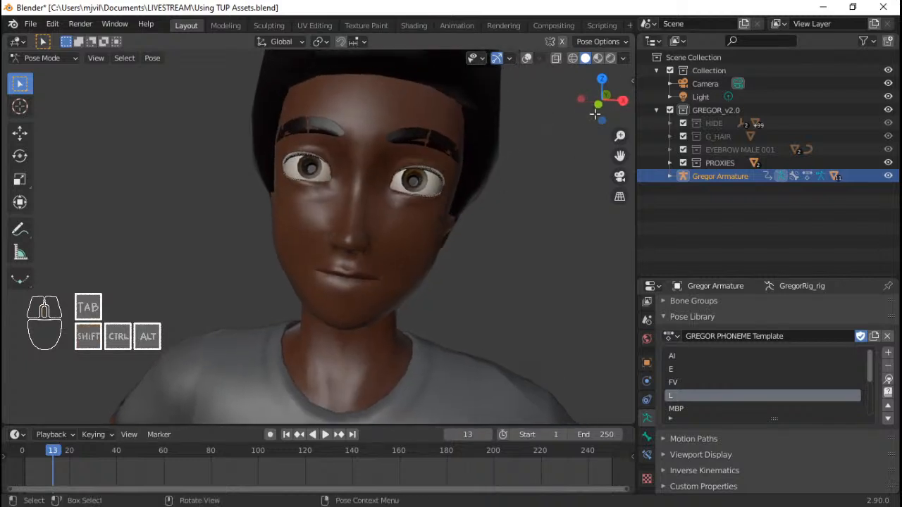
click(623, 59)
click(612, 125)
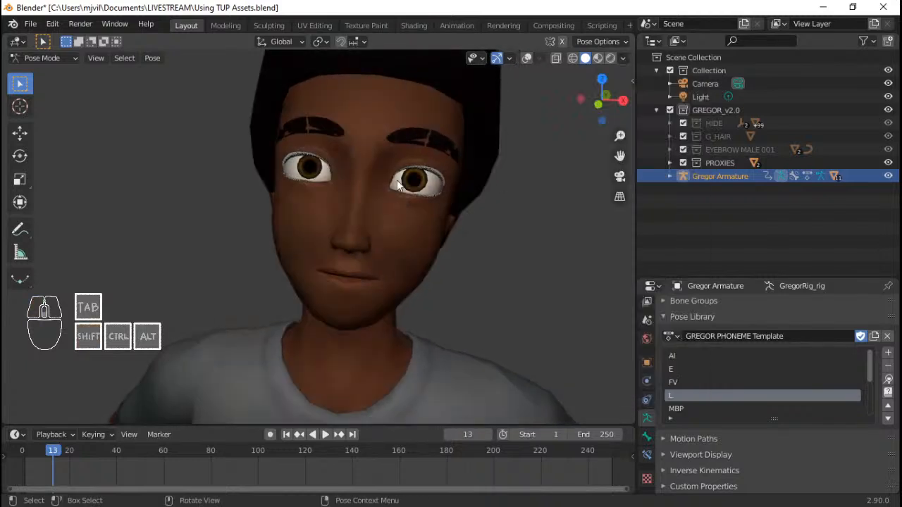
Step: Apply the L, MBP and O phoneme poses to the face in turn
mouse_move(522, 201)
middle_down()
mouse_move(430, 209)
mouse_move(417, 225)
mouse_move(465, 267)
mouse_move(413, 260)
mouse_move(476, 271)
mouse_move(384, 254)
mouse_move(482, 272)
mouse_move(461, 260)
mouse_move(351, 261)
mouse_move(424, 267)
mouse_move(406, 291)
middle_up()
click(888, 381)
scroll(710, 390, down, 2)
click(711, 384)
click(888, 378)
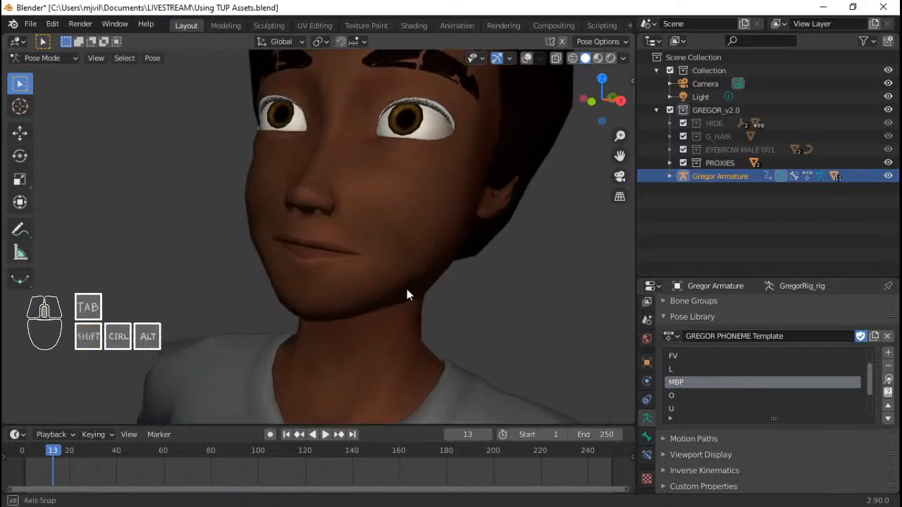
click(696, 394)
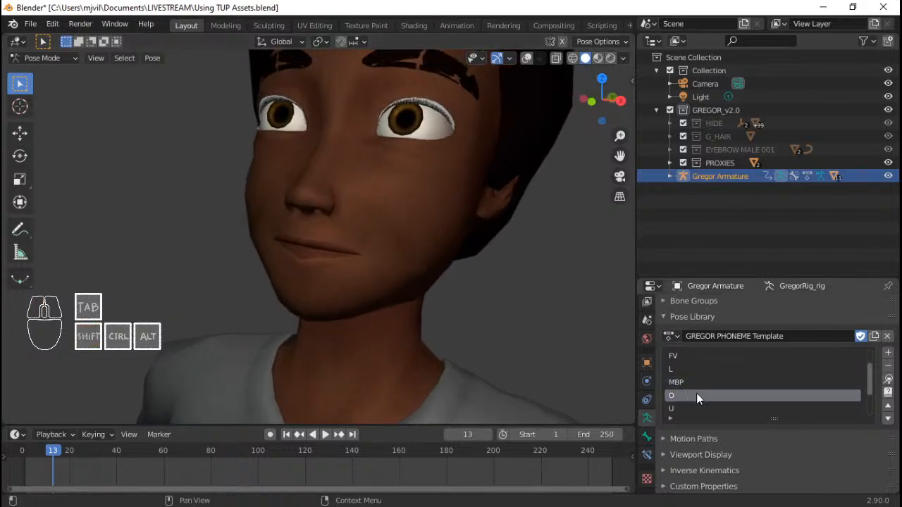
click(888, 379)
Step: Show the viewport overlays and move the left mouth-corner control lips.L slightly outward and down
middle_drag(381, 261, 380, 258)
key(q)
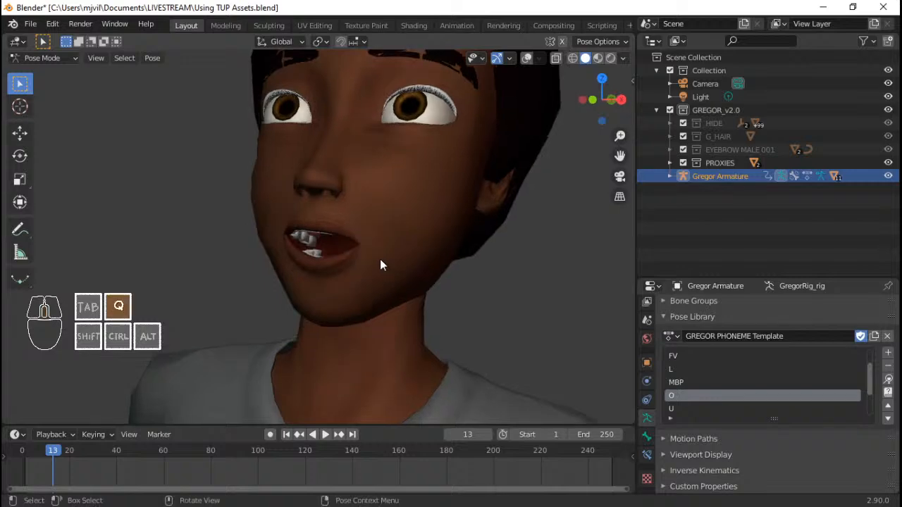
right_click(370, 251)
click(356, 243)
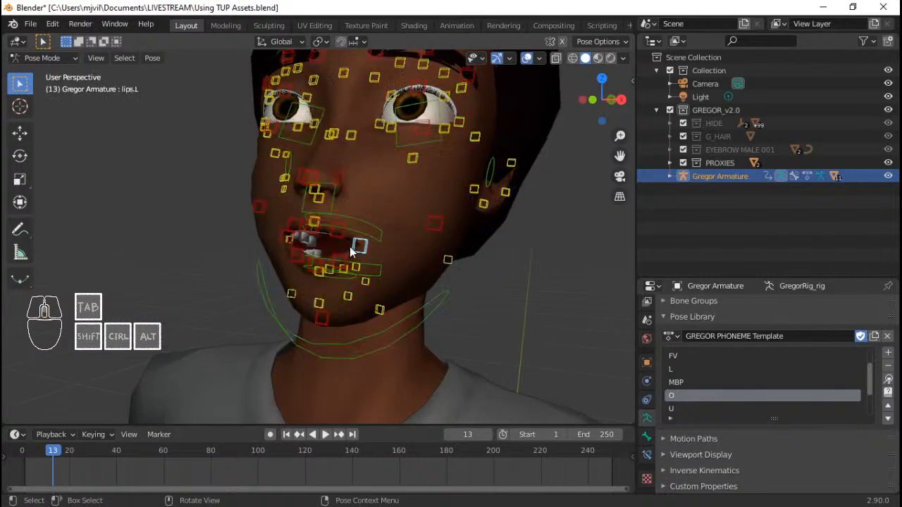
scroll(423, 272, up, 3)
key(g)
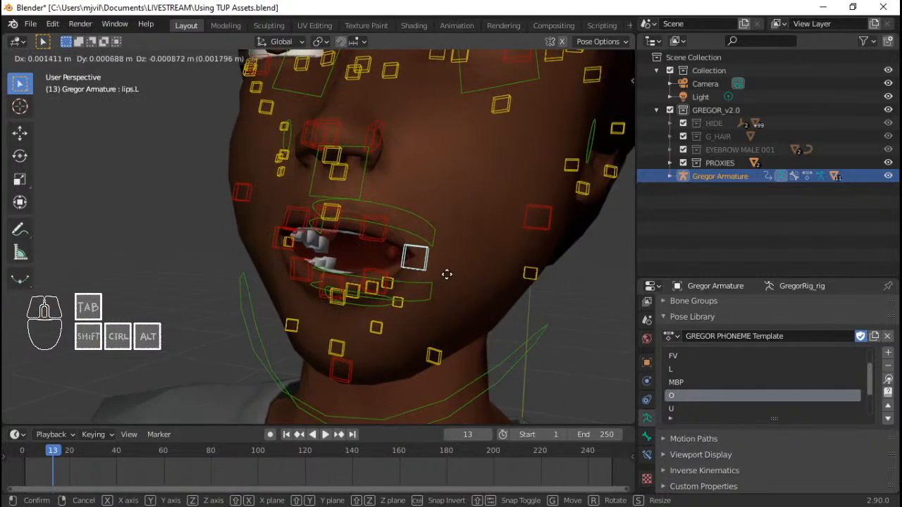
click(447, 275)
Step: Nudge the upper lip control lip.T.L.001 and readjust the left mouth corner to refine the O shape
click(383, 237)
key(g)
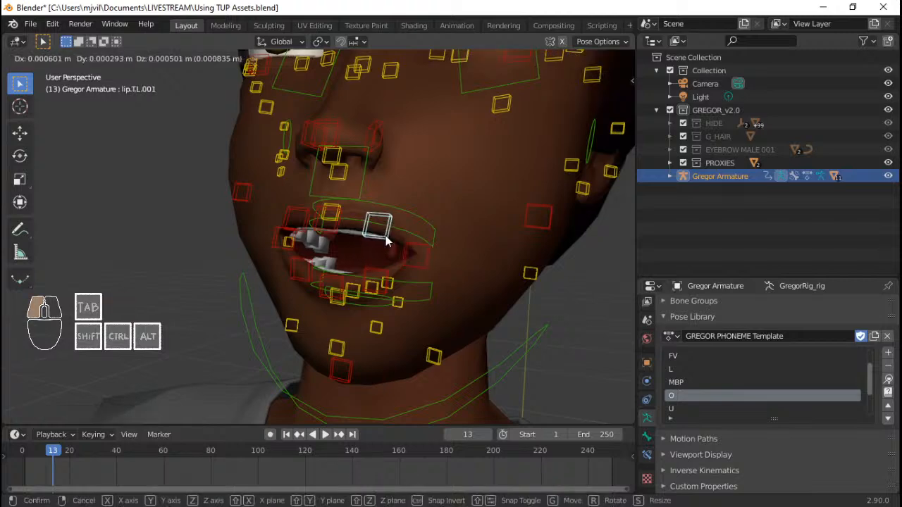
click(385, 238)
click(421, 258)
key(g)
click(418, 252)
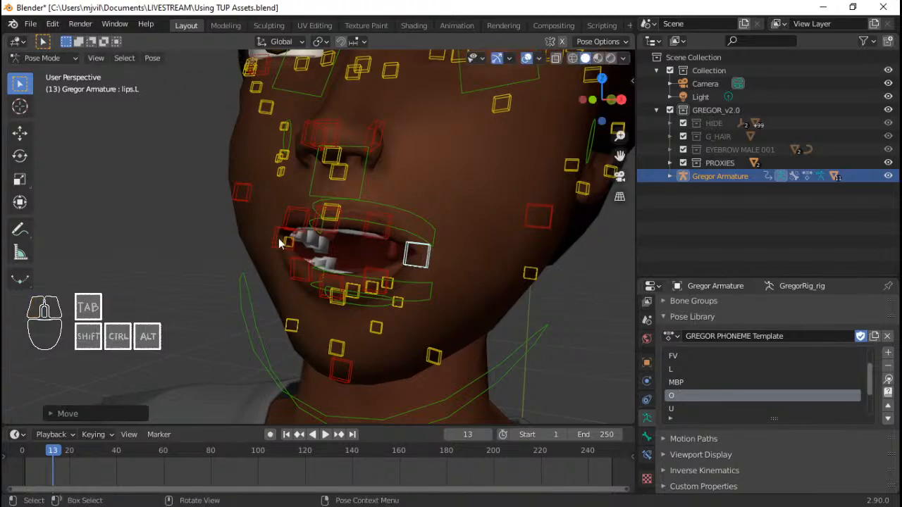
Step: Fine-tune the mouth corner lips.L once more and hide the overlays to check the O shape
click(282, 242)
middle_drag(275, 243, 413, 284)
click(435, 293)
key(g)
click(437, 296)
key(alt+shift+z)
scroll(432, 320, down, 6)
scroll(389, 287, up, 1)
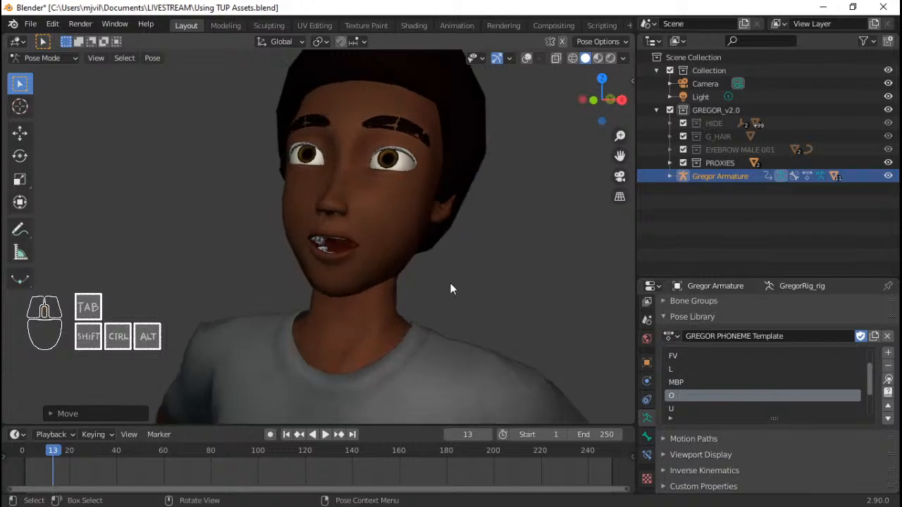
Step: Select all face controls, apply the U and WQ phoneme poses in turn, and hide the overlays
key(alt+shift+z)
key(a)
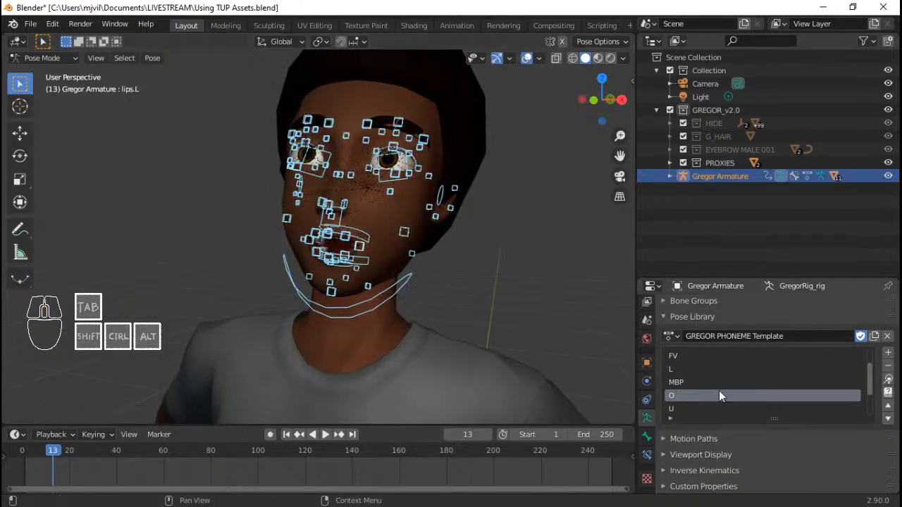
scroll(719, 390, down, 1)
click(697, 396)
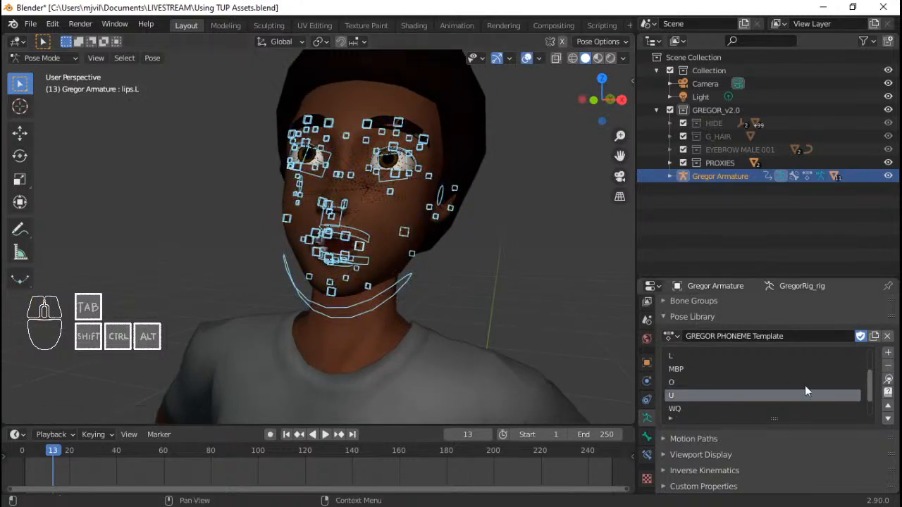
click(891, 380)
click(707, 412)
click(888, 382)
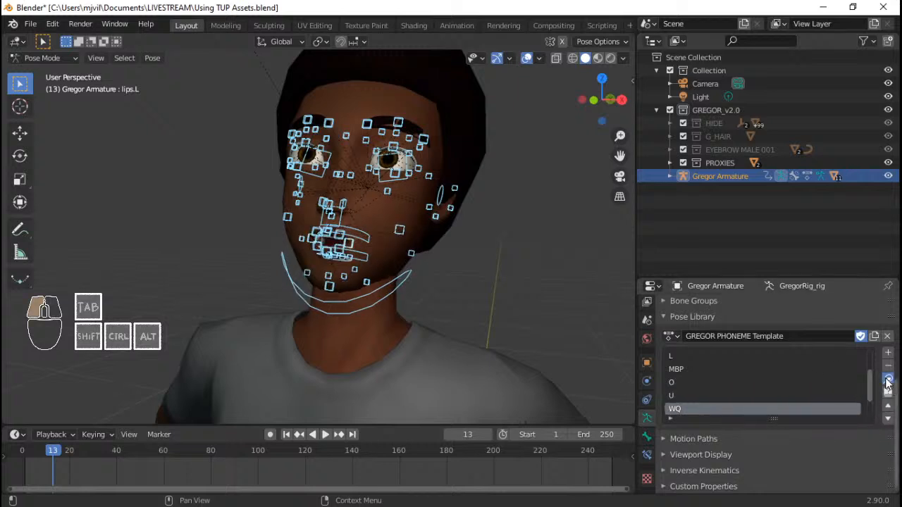
scroll(742, 367, down, 2)
key(shift+alt+z)
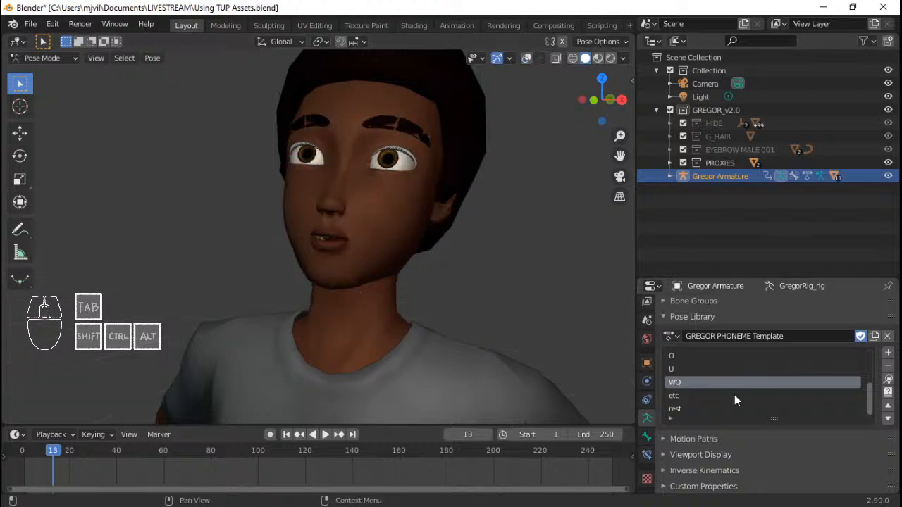
Step: Preview the U, etc and rest phoneme poses on the face
click(706, 370)
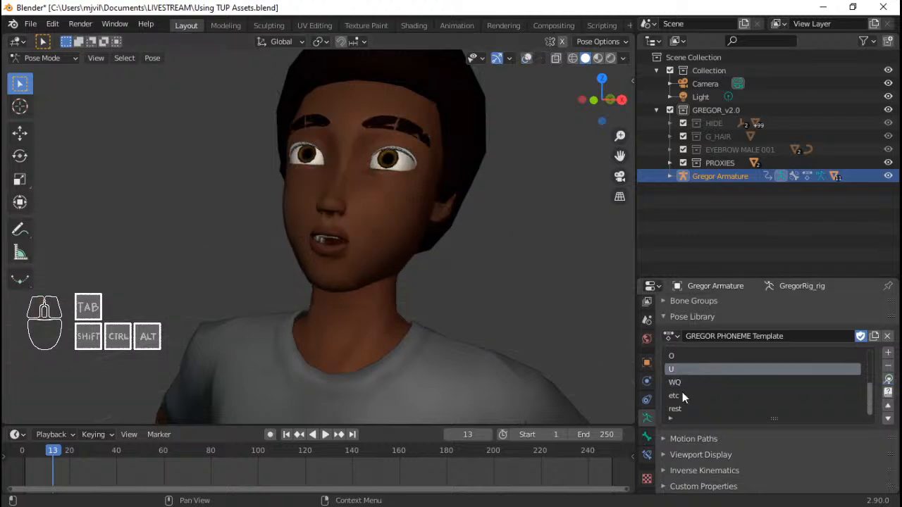
click(683, 395)
click(888, 379)
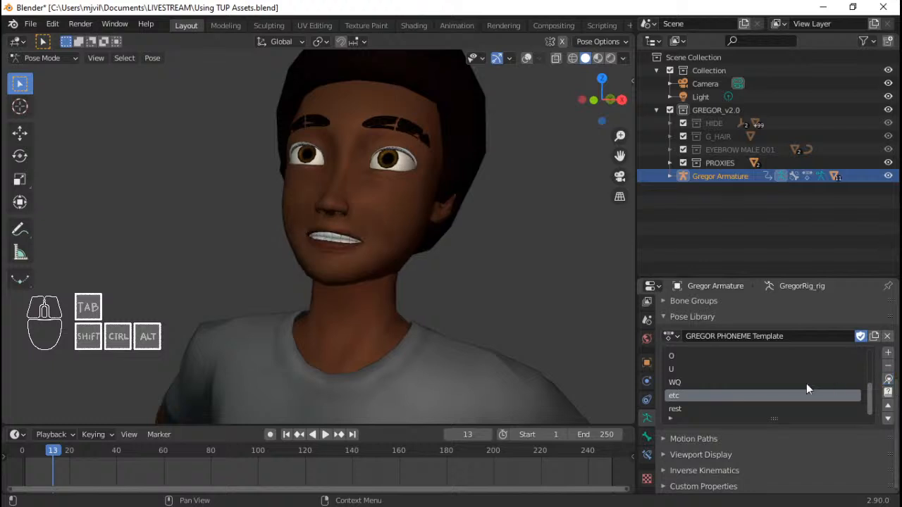
click(679, 408)
click(888, 380)
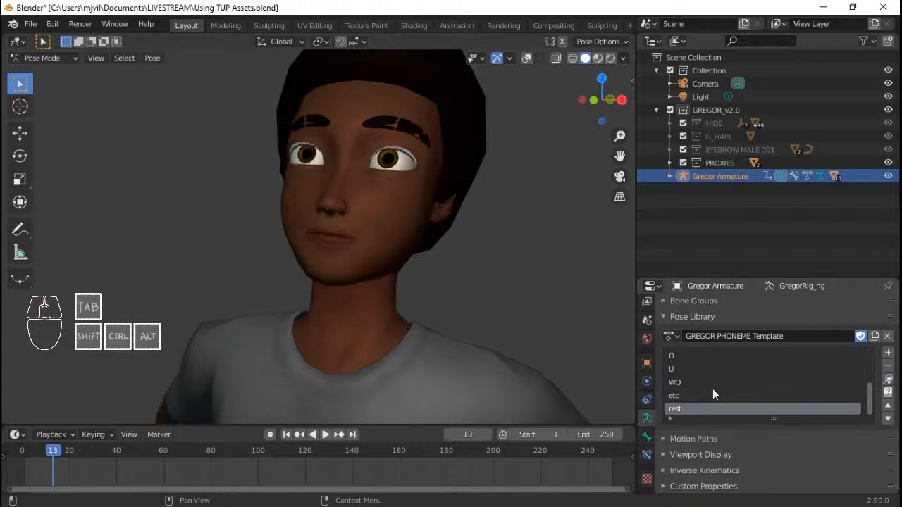
Step: Apply the etc phoneme pose to the face again and inspect the mouth up close
click(682, 396)
click(889, 380)
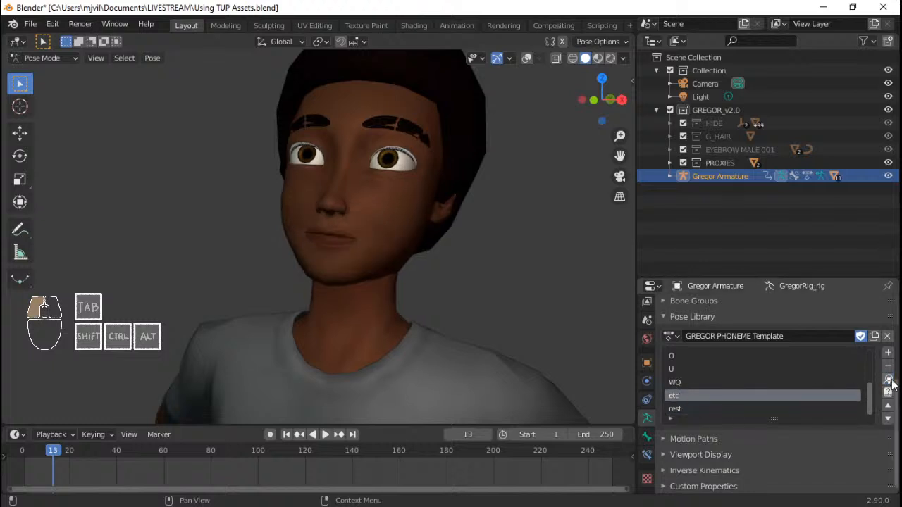
scroll(387, 229, up, 4)
middle_drag(387, 229, 413, 265)
Step: Show the overlays and raise both mouth-corner controls into a smile, lips.L by about 0.004 m and lips.R by about 0.005 m
key(q)
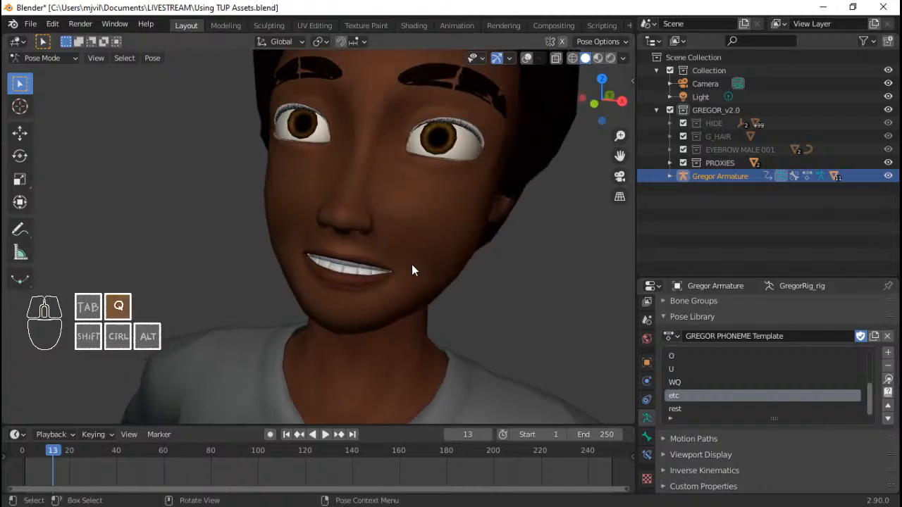
click(407, 275)
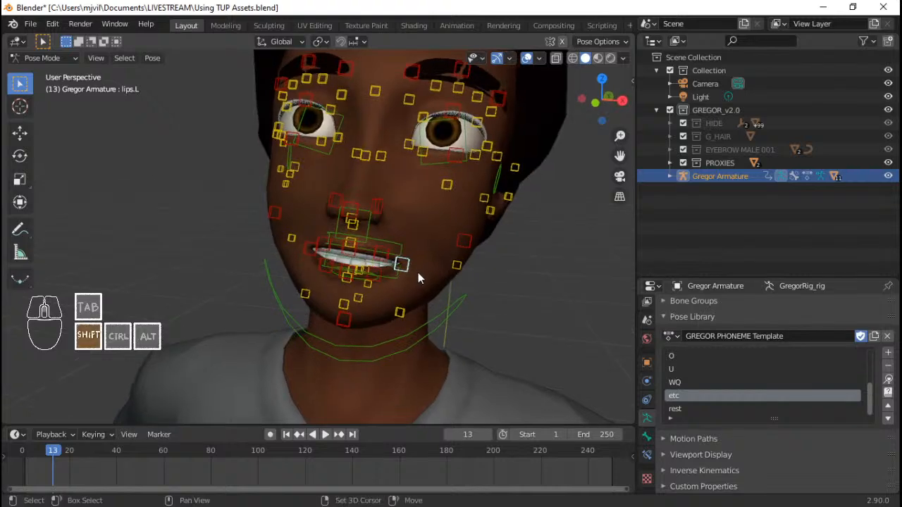
middle_drag(432, 279, 472, 258)
key(g)
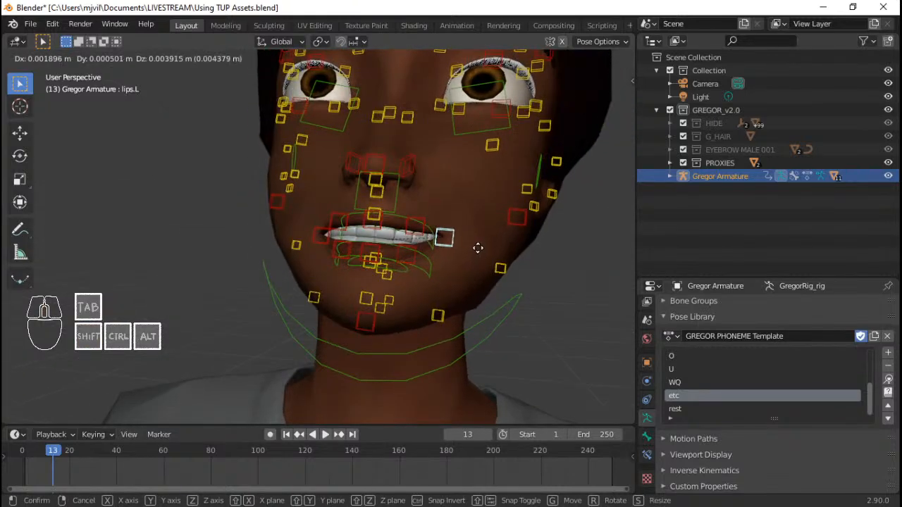
click(479, 248)
click(327, 233)
key(g)
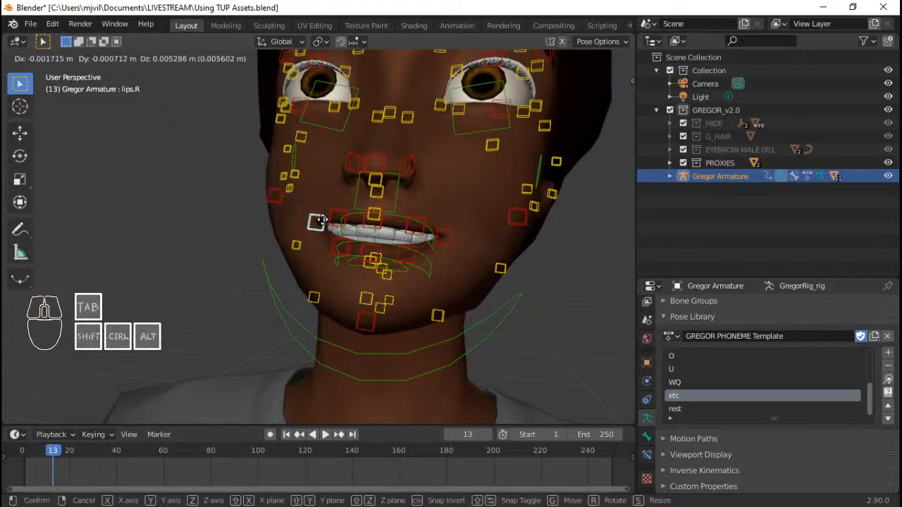
click(322, 220)
Step: Check the smile with the overlays hidden, save the file, and restore the overlays
key(shift+alt+z)
middle_drag(439, 227, 411, 248)
scroll(478, 250, down, 4)
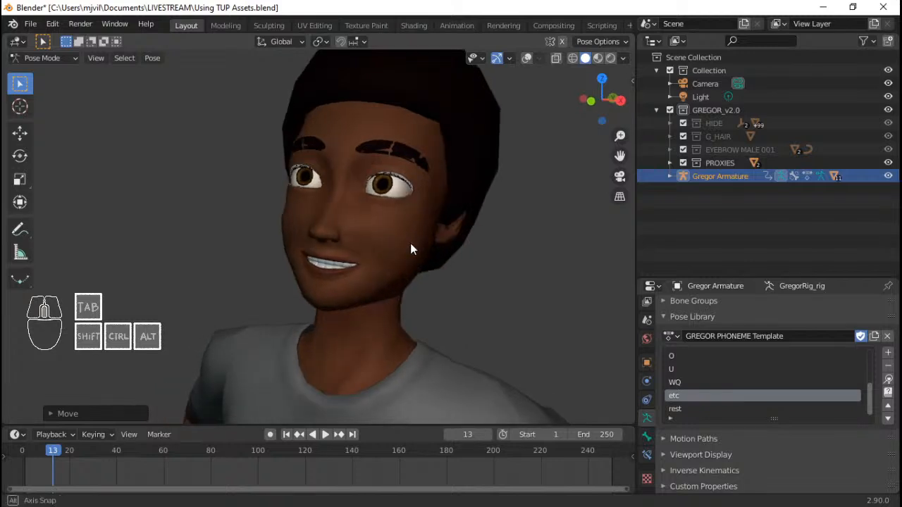
key(ctrl+s)
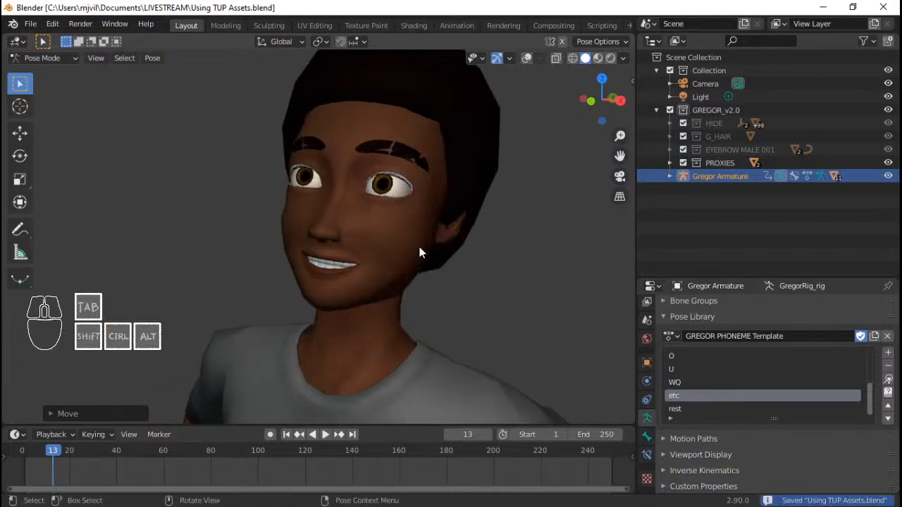
scroll(419, 253, down, 2)
middle_drag(420, 252, 367, 249)
key(shift+alt+z)
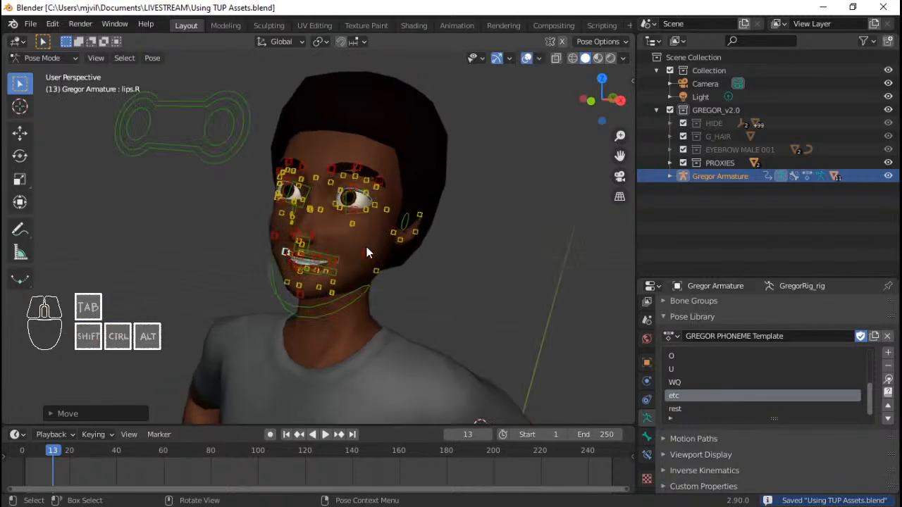
key(shift+alt+z)
key(shift+alt+z)
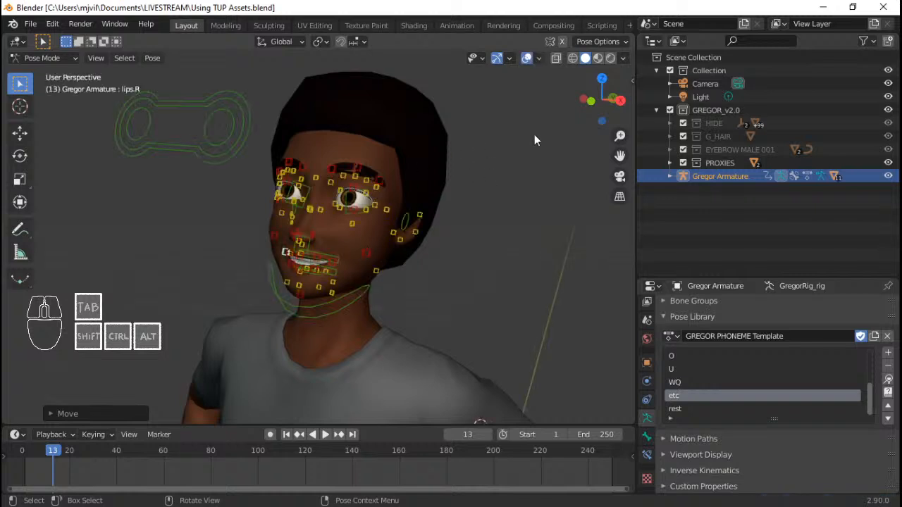
key(shift+alt+z)
key(shift+alt+z)
Step: Leave Pose Mode, select Gregor's body mesh, and open its Skin material in the Shading workspace
key(ctrl+Tab)
click(407, 212)
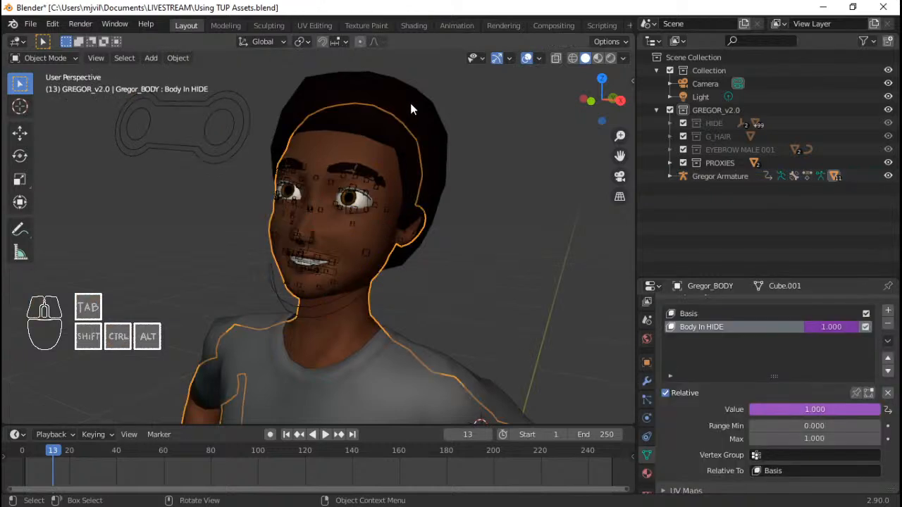
click(414, 25)
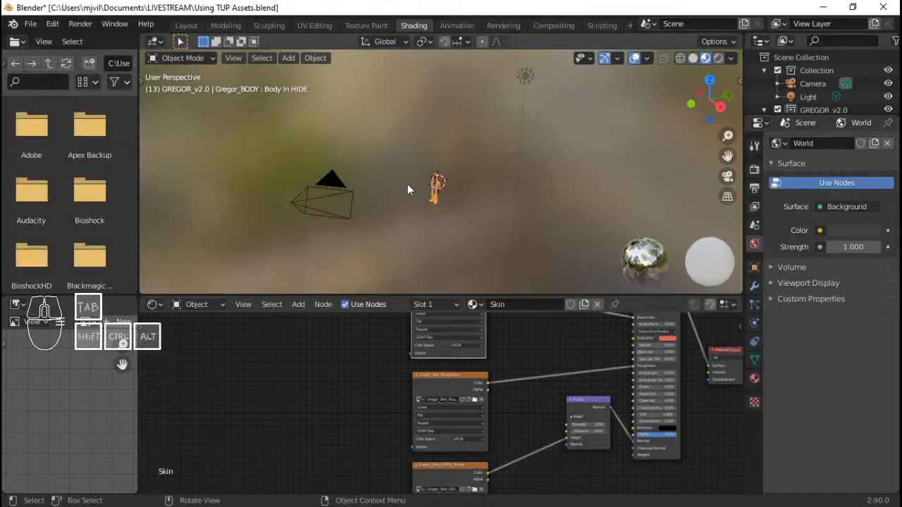
Step: Frame Gregor's head and shoulders in the material preview, deselect everything, and hide the viewport overlays
scroll(422, 187, up, 8)
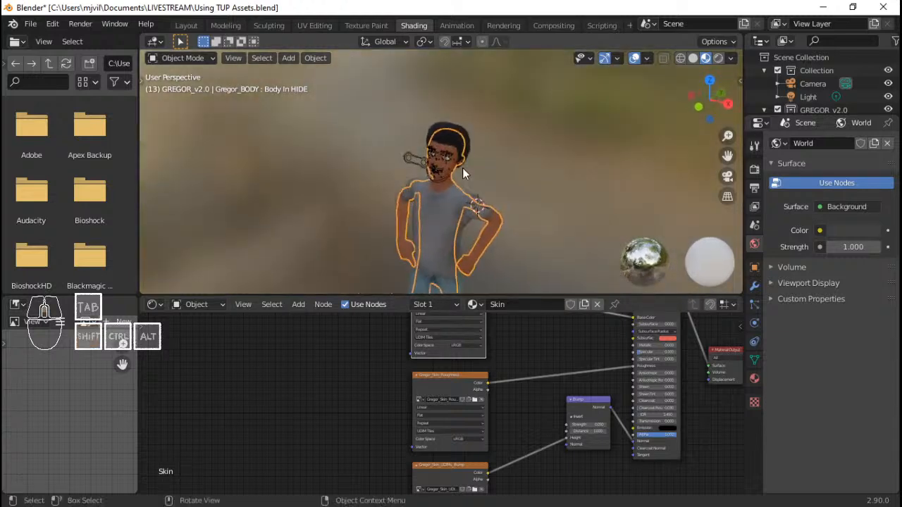
scroll(463, 167, up, 3)
mouse_move(463, 168)
shift+middle_down()
mouse_move(400, 191)
mouse_move(448, 171)
shift+middle_up()
scroll(448, 170, up, 3)
key(alt+a)
scroll(471, 172, down, 2)
key(q)
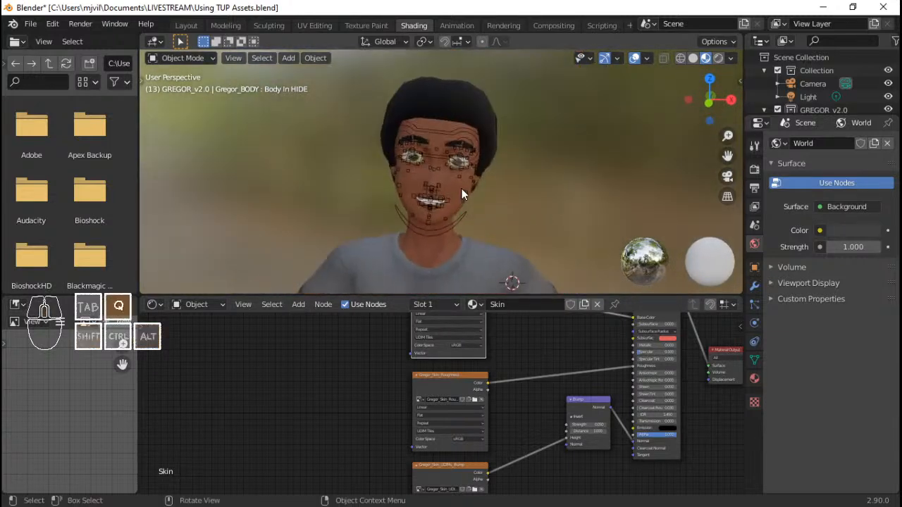
key(shift+alt+z)
Step: Insert an RGB Curves node between the Gregor_Skin_UDIMs color output and the Principled BSDF's Base Color
middle_drag(521, 318, 418, 378)
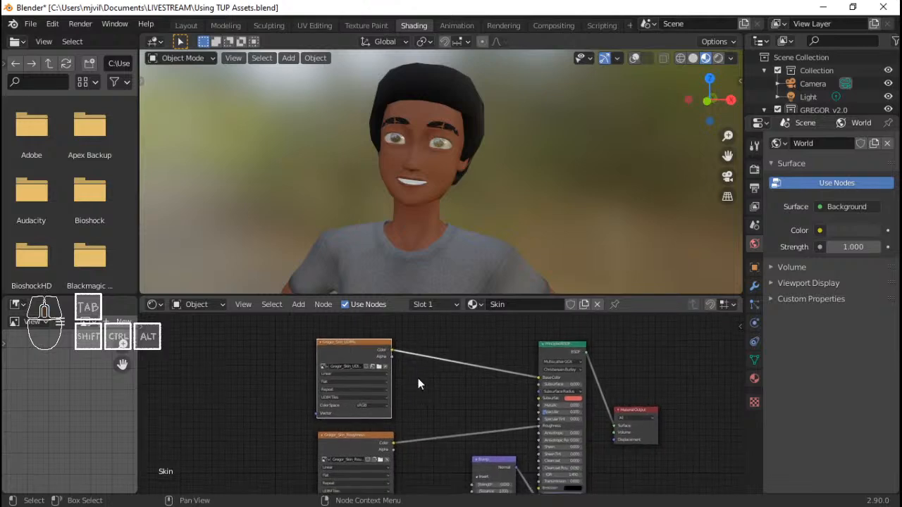
scroll(348, 343, up, 4)
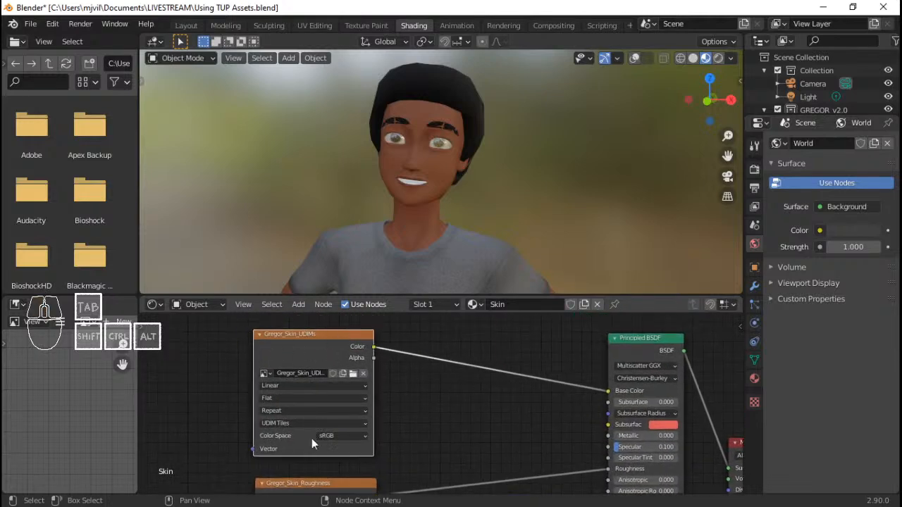
key(shift+a)
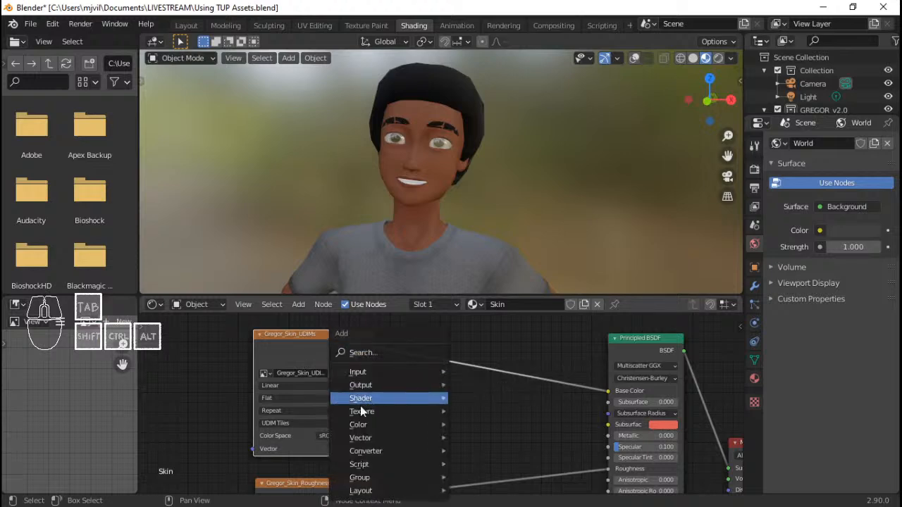
mouse_move(358, 425)
click(509, 425)
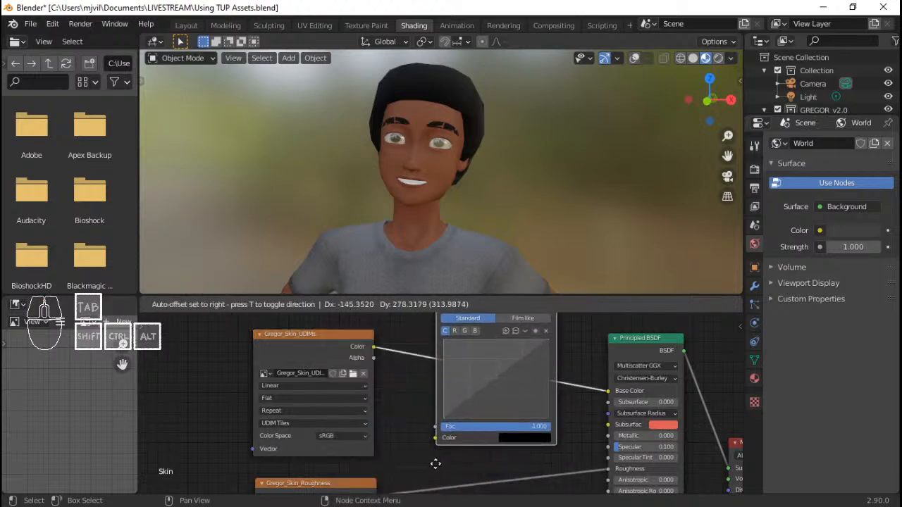
click(476, 380)
Step: Tint the skin green with a green-channel curve point at X 0.27727, Y 0.78125, and remove the curves node while keeping the link
scroll(465, 379, up, 3)
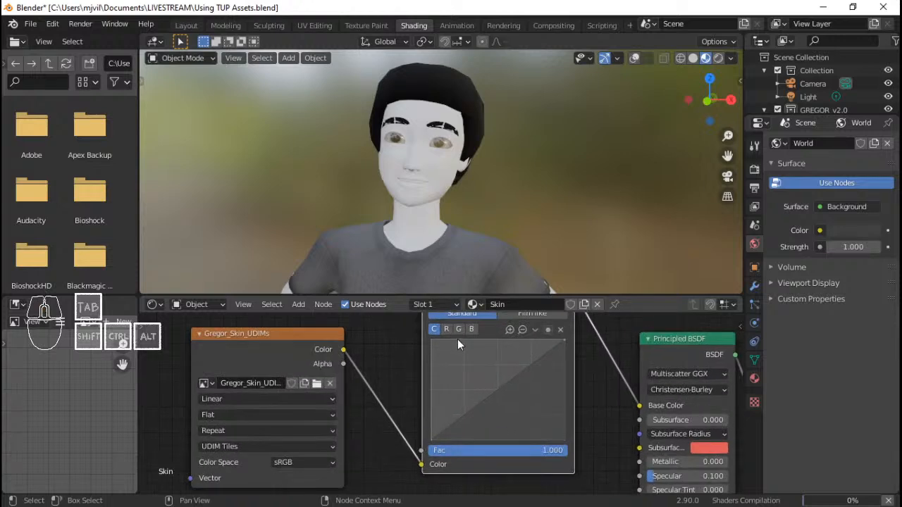
click(459, 329)
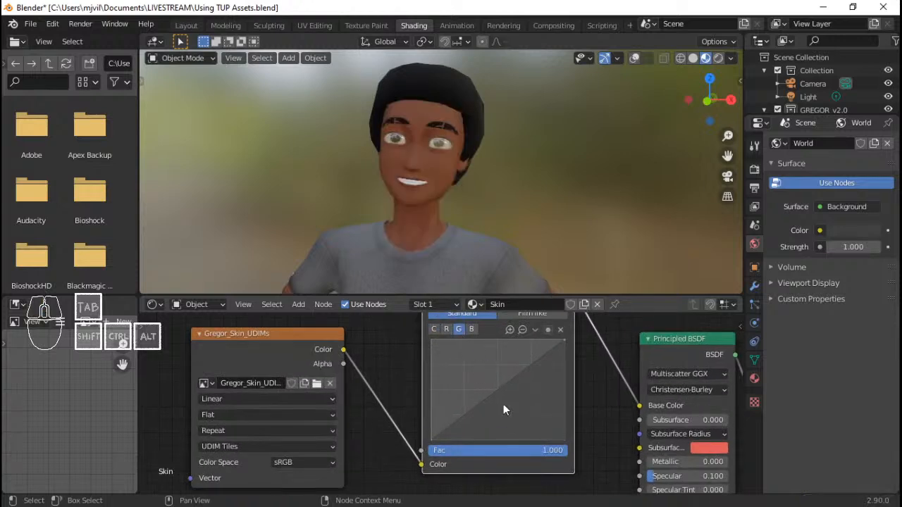
drag(486, 404, 467, 362)
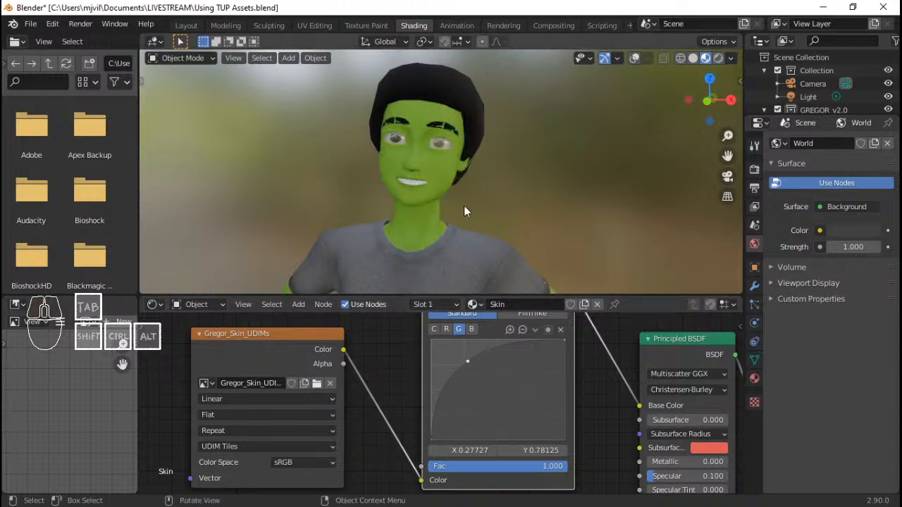
middle_drag(485, 162, 466, 218)
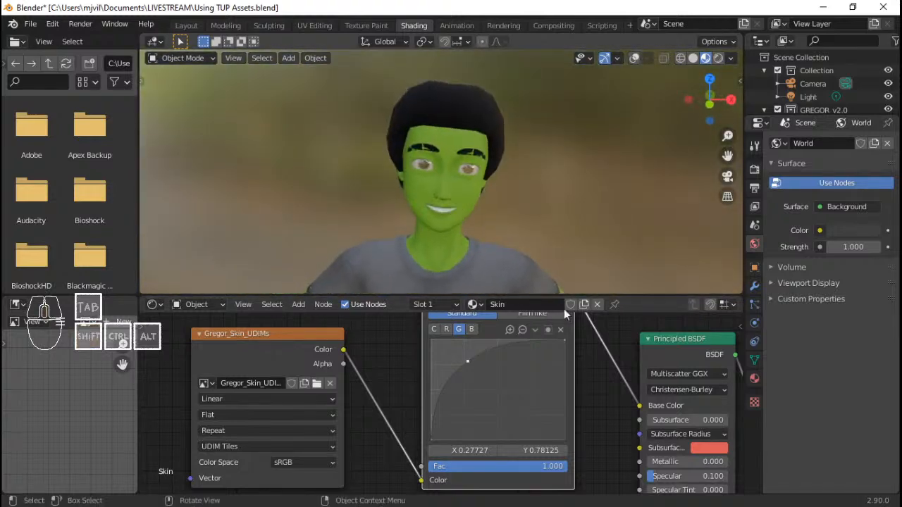
key(ctrl+x)
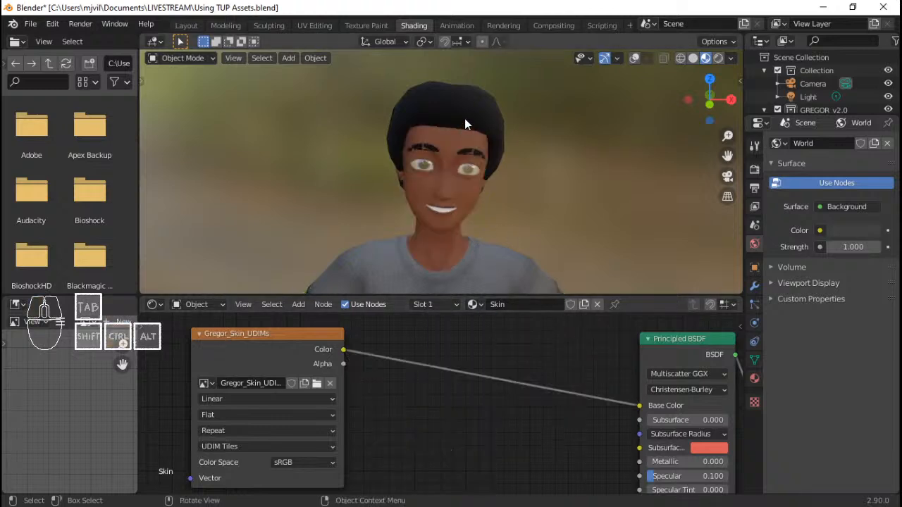
Step: Return to the Layout workspace, view Gregor from the front, and select his armature with its Rig Layers displayed
click(186, 24)
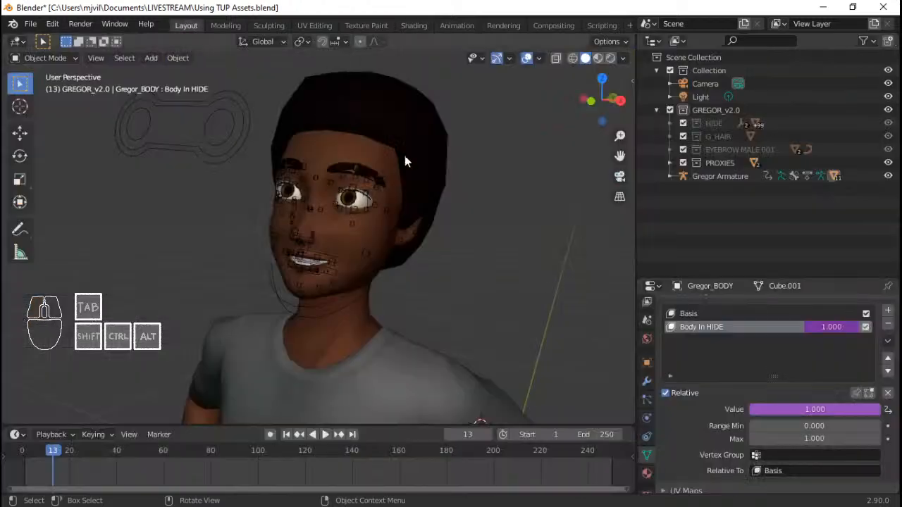
scroll(346, 232, down, 4)
scroll(412, 168, up, 2)
key(KP_1)
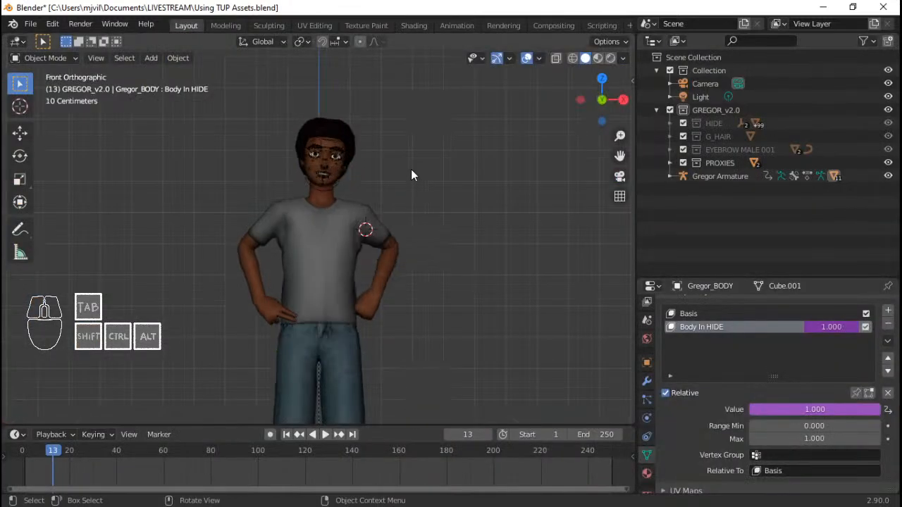
key(n)
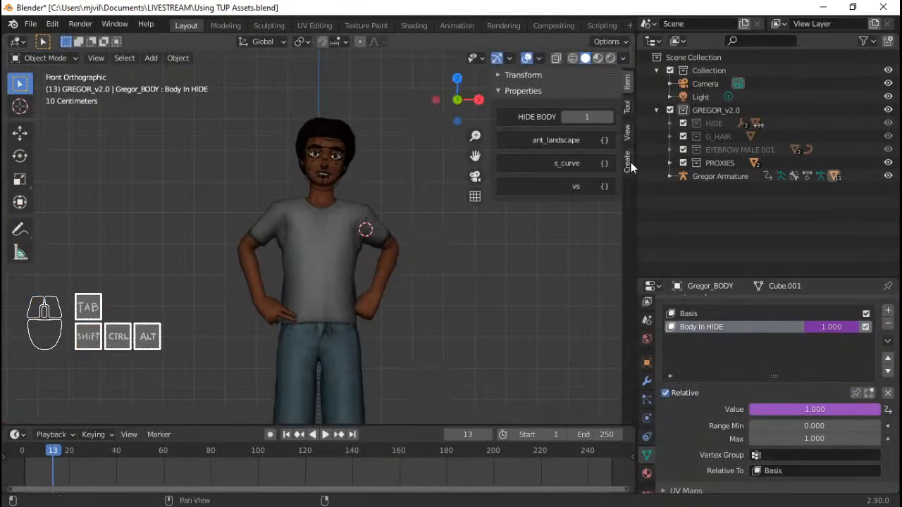
click(334, 169)
click(336, 167)
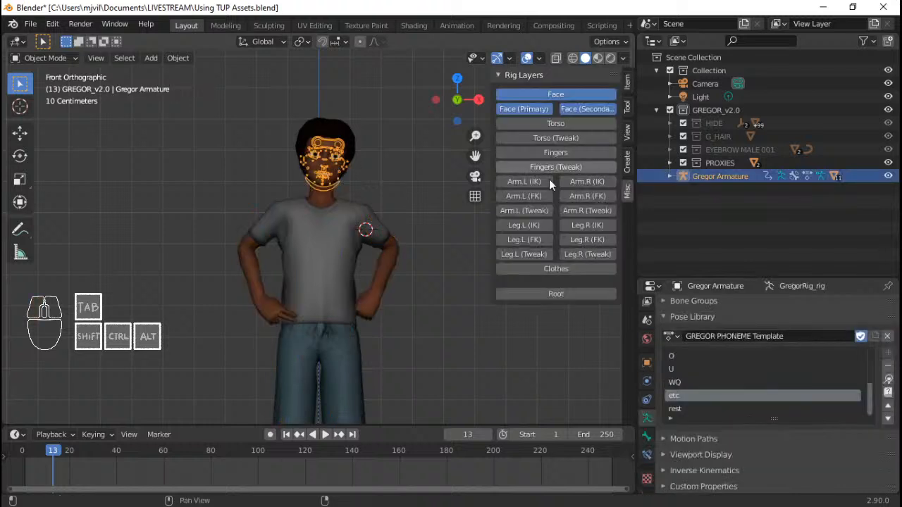
Step: Show the Torso, Fingers, Clothes, and left and right arm and leg IK rig layers
click(561, 122)
click(551, 152)
click(543, 182)
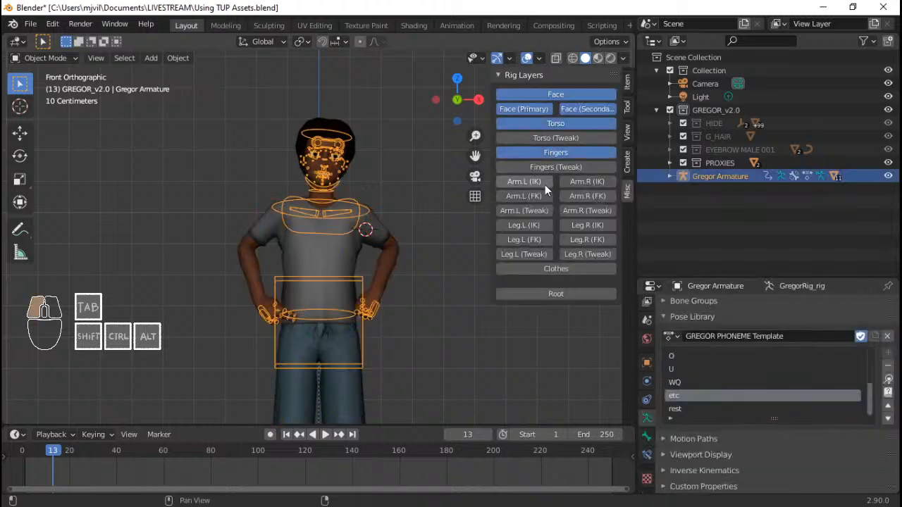
click(572, 182)
click(557, 269)
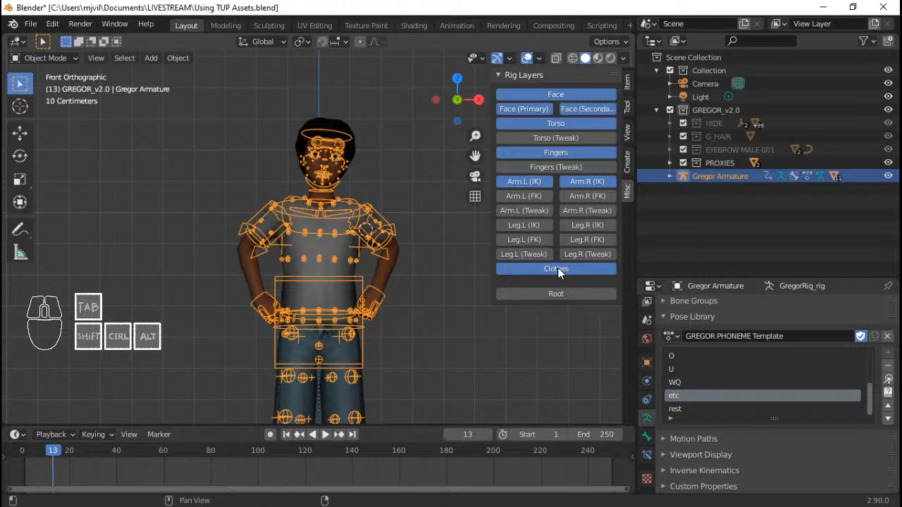
click(541, 227)
click(583, 224)
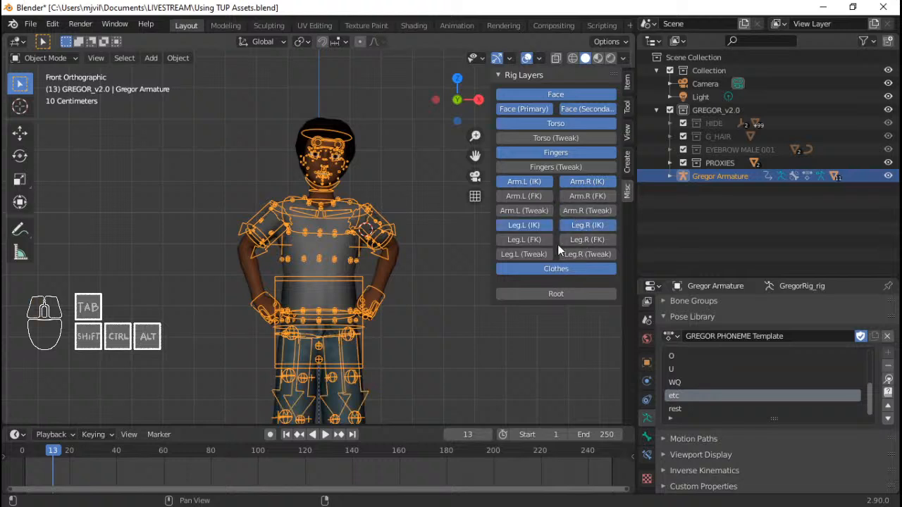
key(n)
Step: In Pose Mode, switch the pose library to POSES and replace its Armwhatever pose with Gregor's current pose
scroll(395, 271, down, 2)
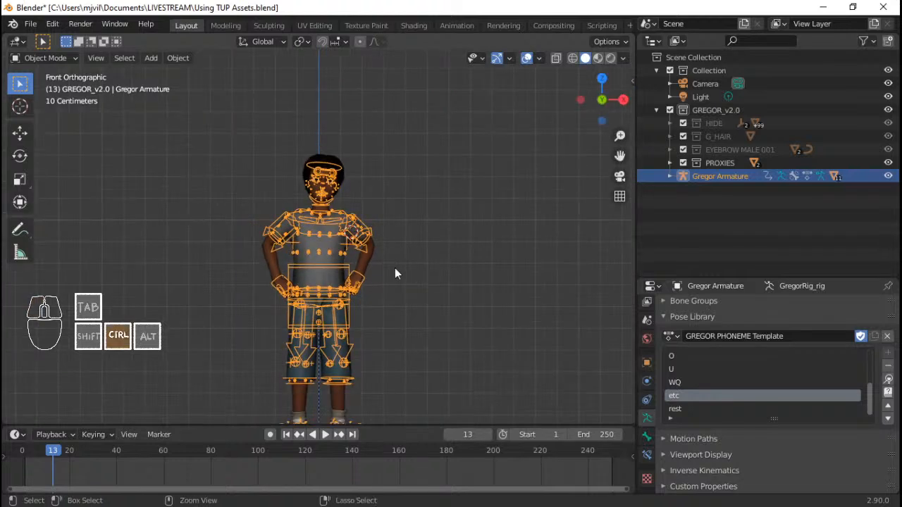
shift+middle_drag(394, 267, 402, 232)
key(ctrl+Tab)
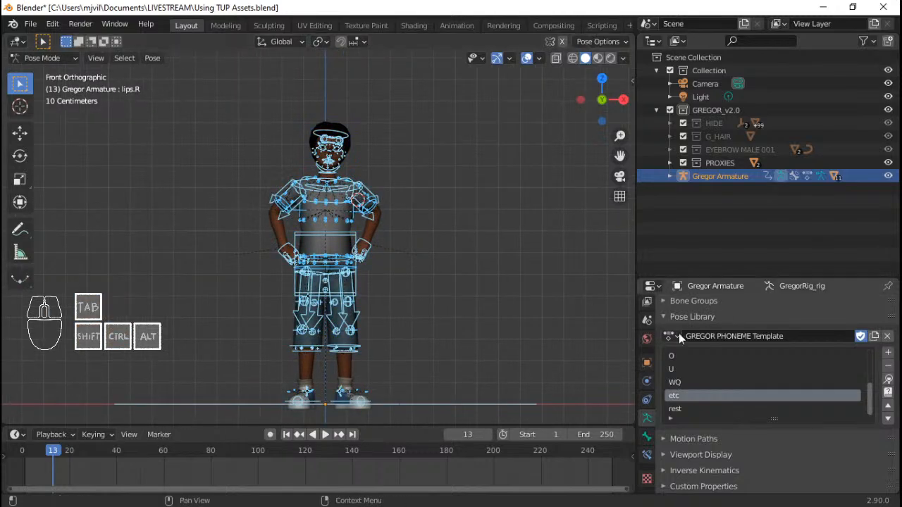
click(672, 337)
click(737, 403)
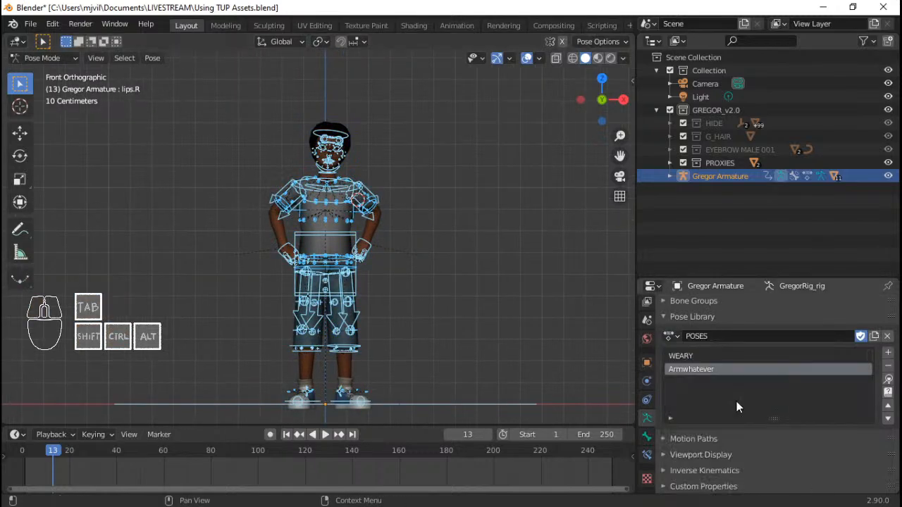
click(888, 352)
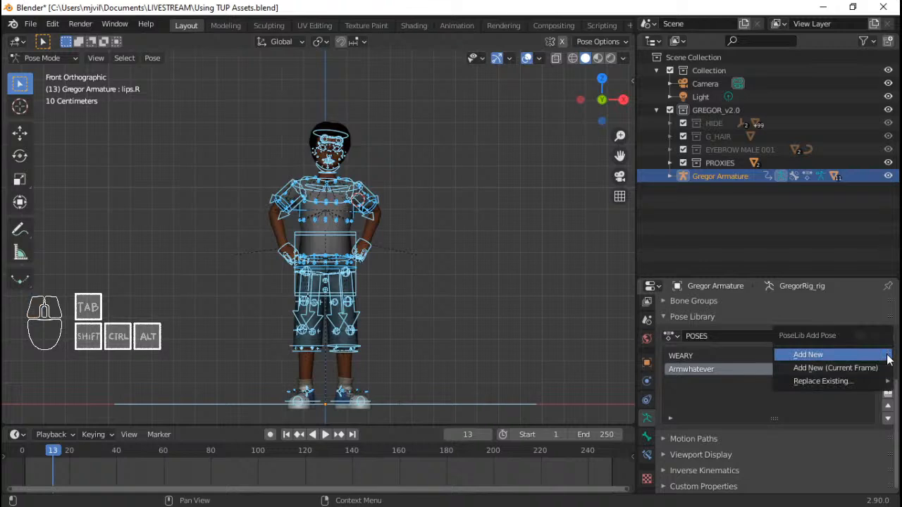
mouse_move(865, 386)
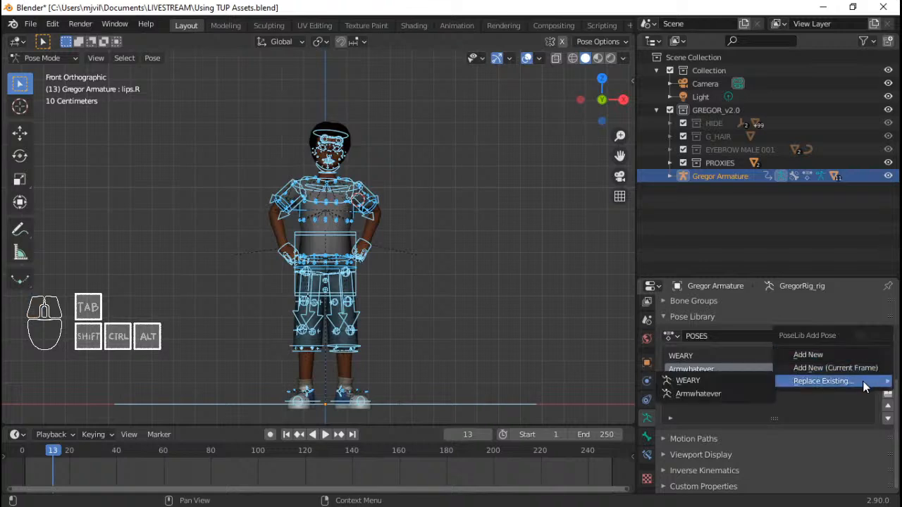
click(744, 394)
Step: Deselect the bones and inspect Gregor's face and full-body pose with the overlays temporarily hidden
scroll(323, 201, up, 1)
shift+middle_drag(358, 178, 370, 208)
scroll(369, 181, up, 6)
key(alt+a)
key(alt+shift+z)
scroll(381, 169, down, 4)
scroll(381, 170, down, 2)
scroll(370, 209, up, 3)
middle_drag(370, 209, 419, 206)
scroll(352, 197, down, 3)
scroll(355, 200, down, 1)
scroll(420, 221, down, 2)
scroll(418, 205, up, 1)
key(alt+shift+z)
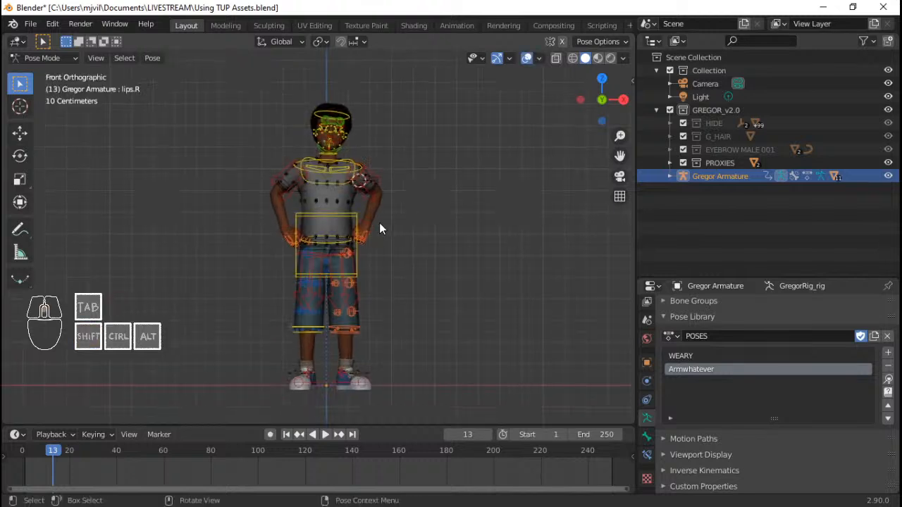
Step: Select all of Gregor's bones and clear their transforms to return him to the rest pose
scroll(379, 222, up, 1)
shift+middle_drag(387, 246, 387, 198)
shift+middle_drag(386, 166, 383, 233)
shift+middle_drag(383, 234, 389, 224)
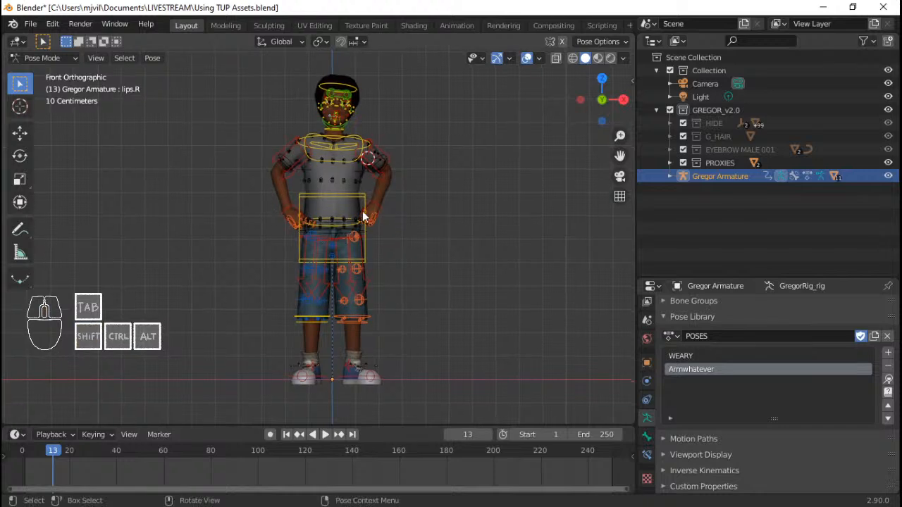
key(a)
key(alt+r)
key(alt+s)
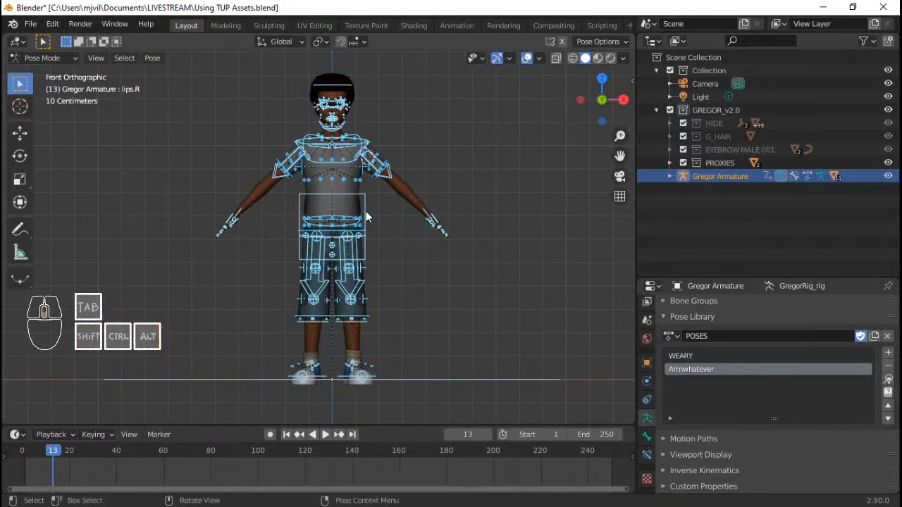
shift+middle_drag(366, 211, 367, 219)
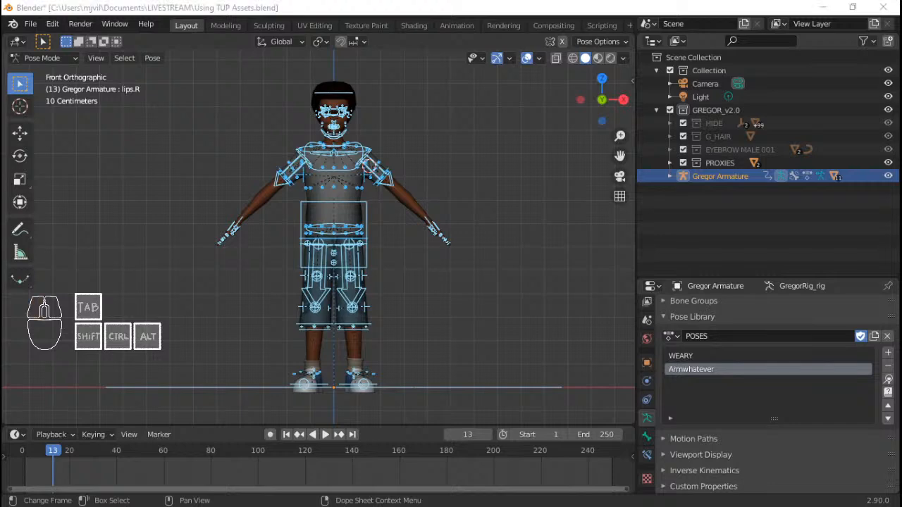
Step: Switch to the browser and look over the Doodle Notes Productions Ko-fi shop and its free character bases
drag(359, 81, 346, 3)
scroll(370, 203, up, 3)
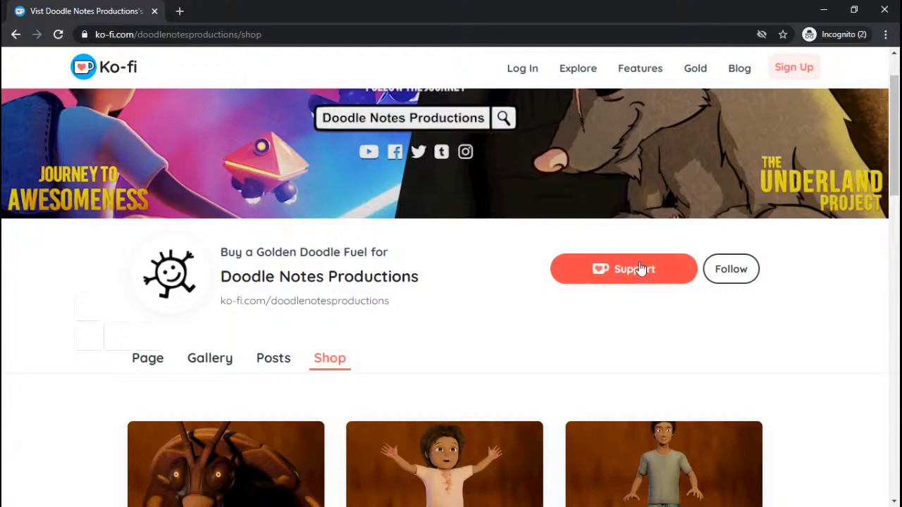
scroll(553, 322, down, 3)
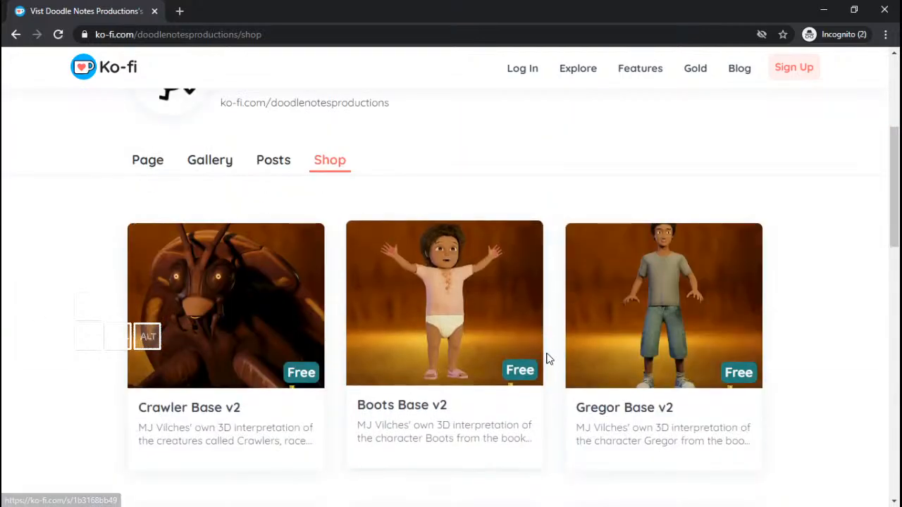
scroll(545, 359, up, 4)
scroll(532, 320, down, 5)
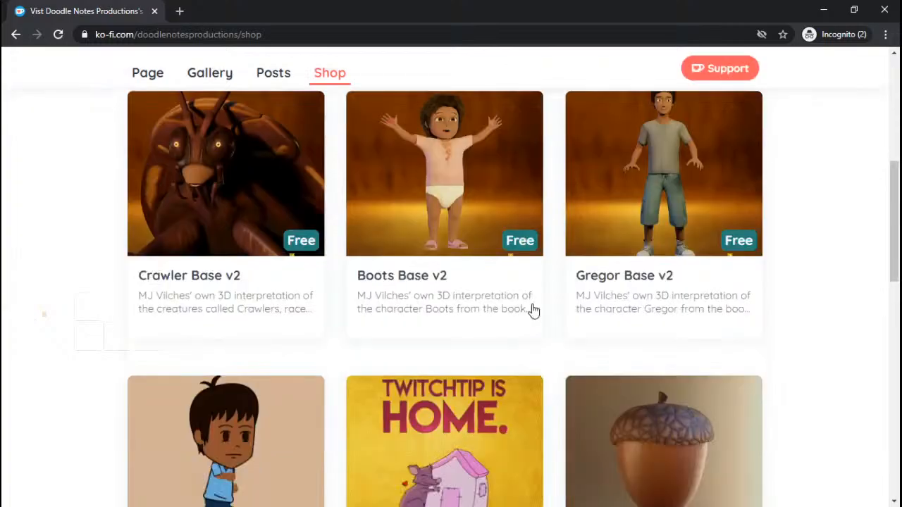
scroll(534, 308, up, 2)
key(alt)
scroll(522, 347, down, 2)
scroll(493, 317, up, 5)
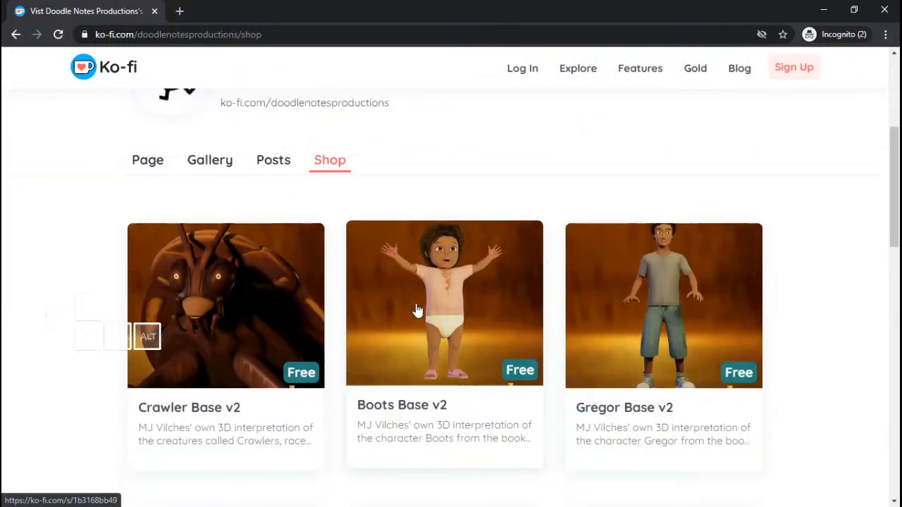
scroll(503, 362, down, 4)
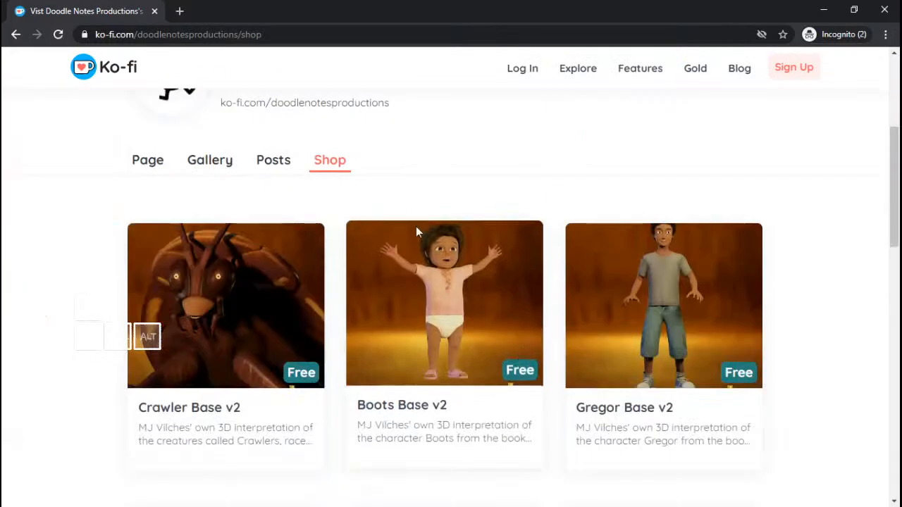
Step: Look through the Crawler, Boots and Gregor Base v2 listings in the shop and switch back to Blender
scroll(489, 282, up, 4)
scroll(468, 360, down, 3)
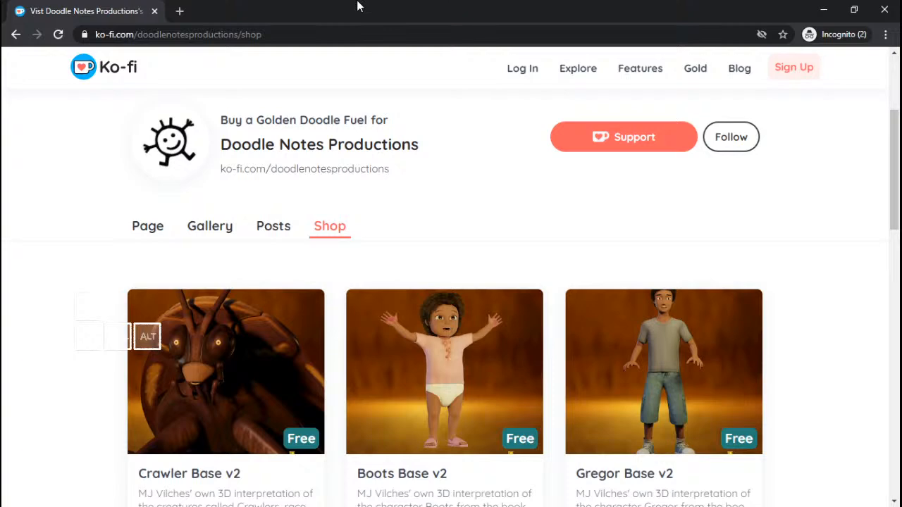
scroll(557, 255, down, 2)
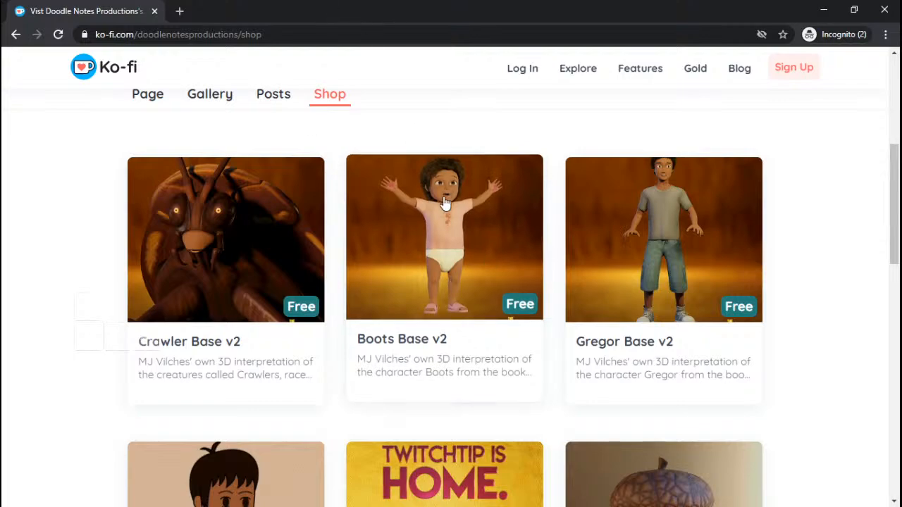
drag(319, 6, 536, 506)
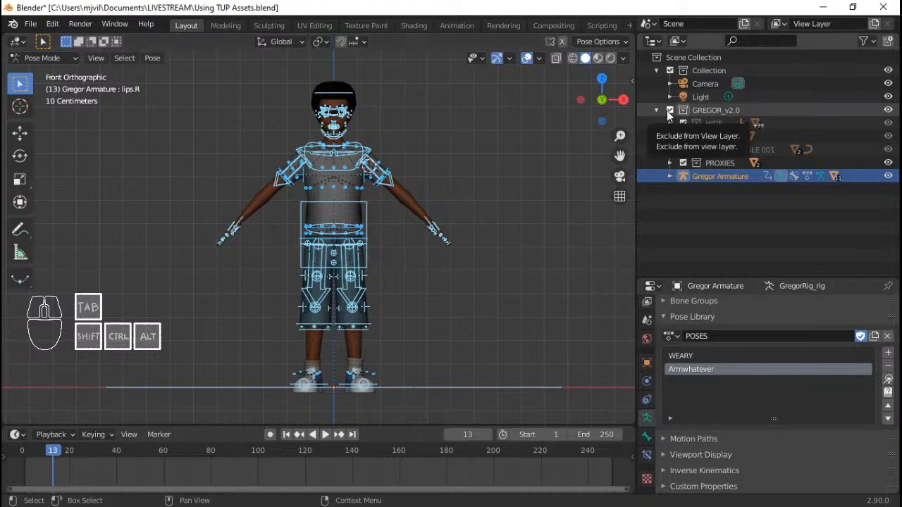
Step: Show the Disable in Viewports and Disable in Renders toggles in the outliner and deselect all of Gregor's bones
scroll(448, 228, up, 3)
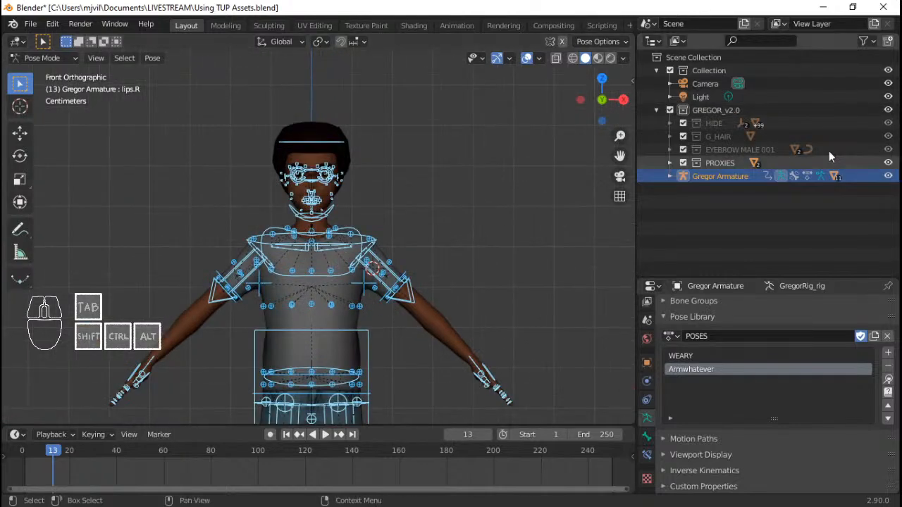
click(866, 41)
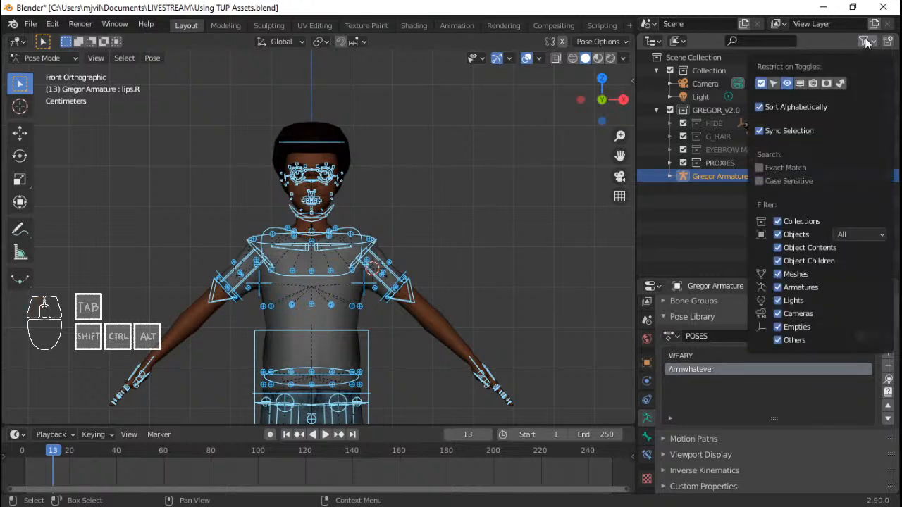
click(808, 86)
scroll(401, 175, up, 3)
key(alt+a)
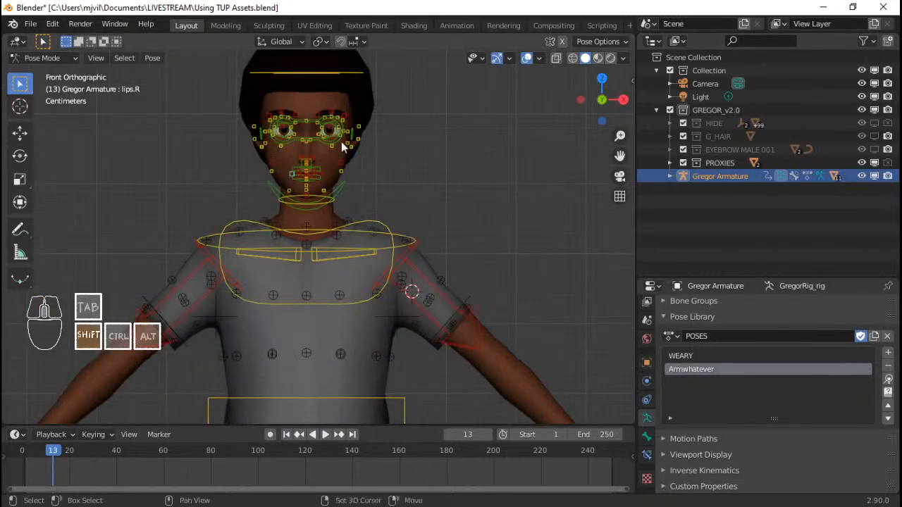
scroll(347, 210, up, 3)
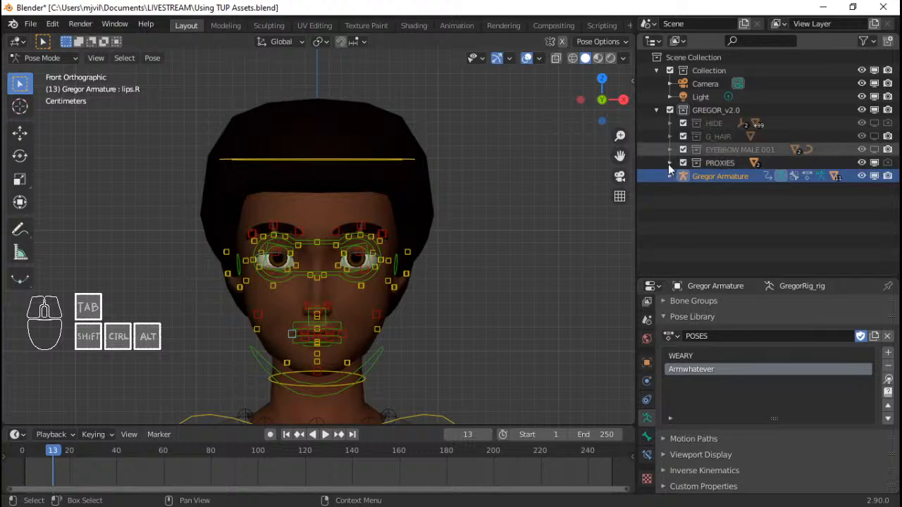
Step: Switch to Object Mode and select Gregor's proxy eyebrows, followed by his proxy hair
key(Tab)
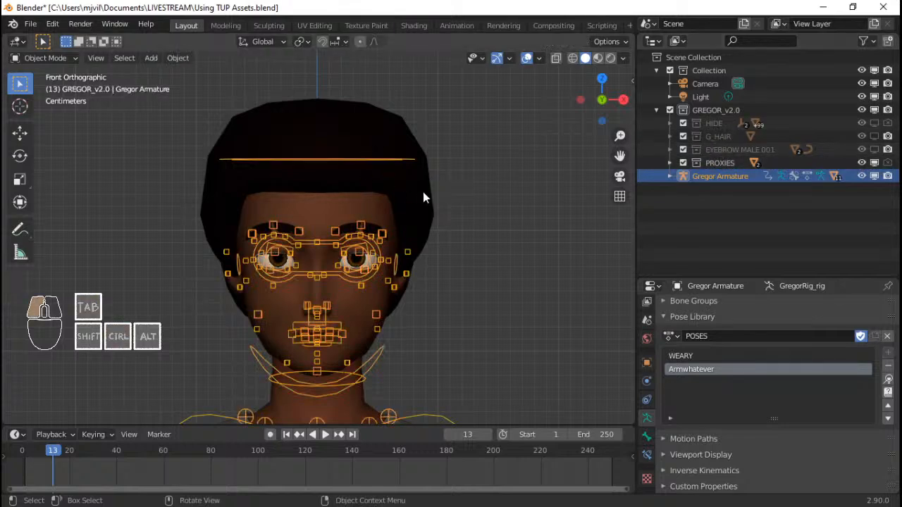
click(384, 225)
click(379, 224)
scroll(423, 205, up, 2)
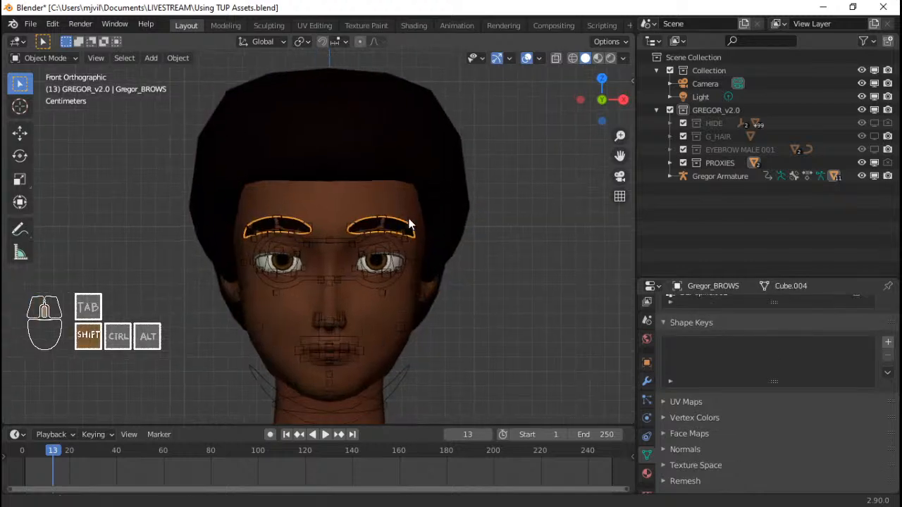
click(498, 163)
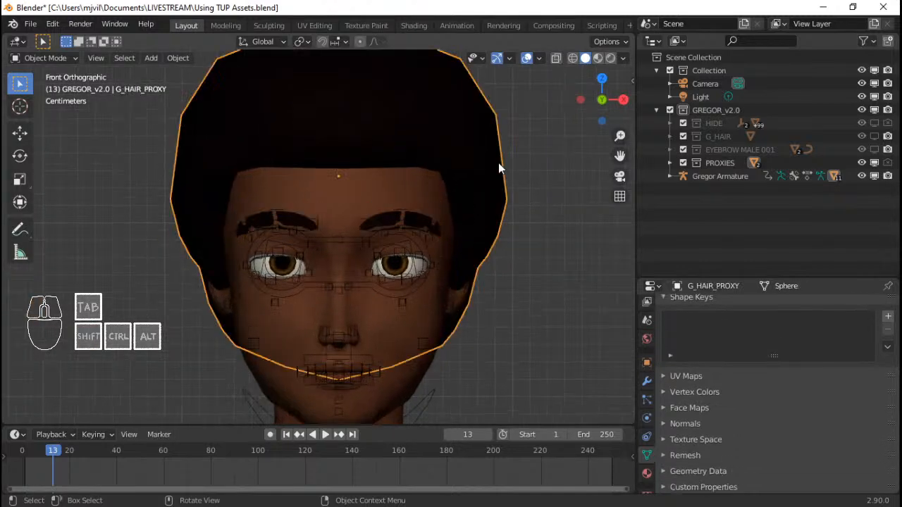
Step: Disable the PROXIES collection in viewports and enable EYEBROW MALE 001 and G_HAIR to preview Gregor's detailed hair
click(874, 163)
click(874, 150)
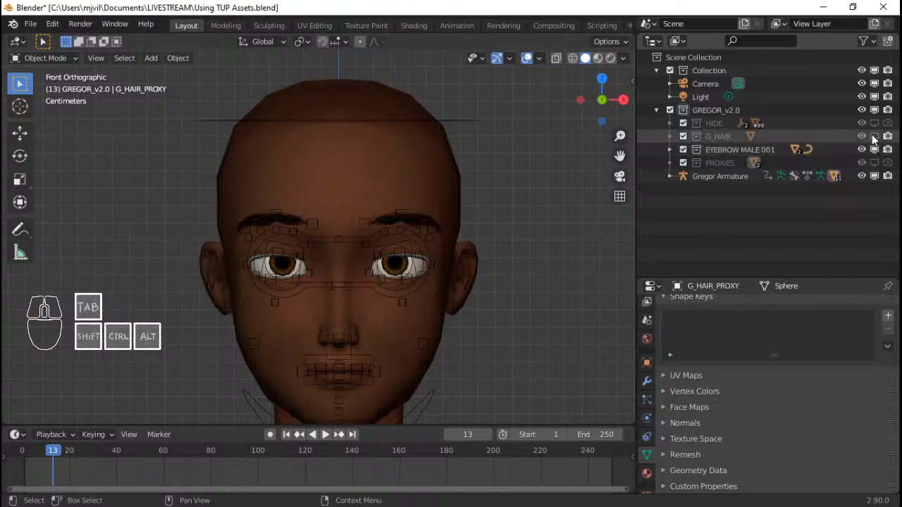
click(874, 137)
scroll(444, 153, down, 2)
scroll(480, 240, up, 1)
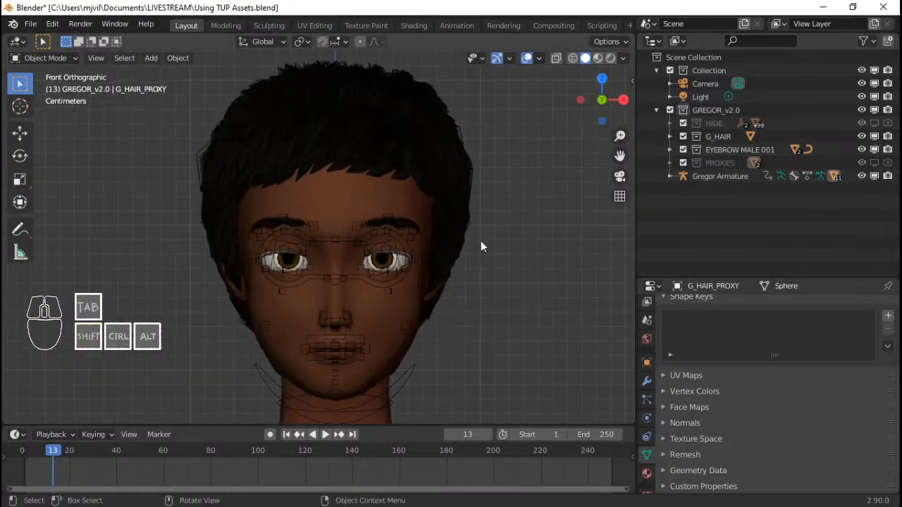
middle_drag(481, 241, 381, 214)
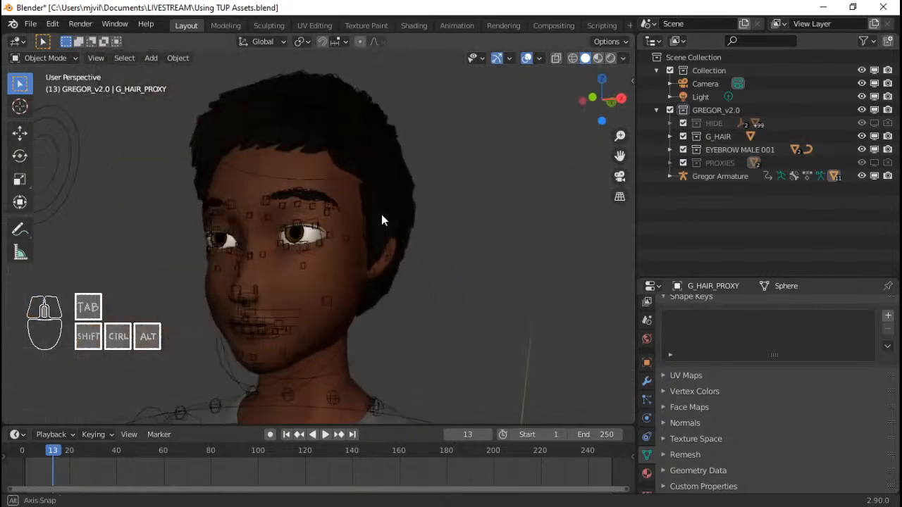
Step: Disable the G_HAIR and EYEBROW MALE 001 collections in viewports and enable the PROXIES collection again
click(874, 137)
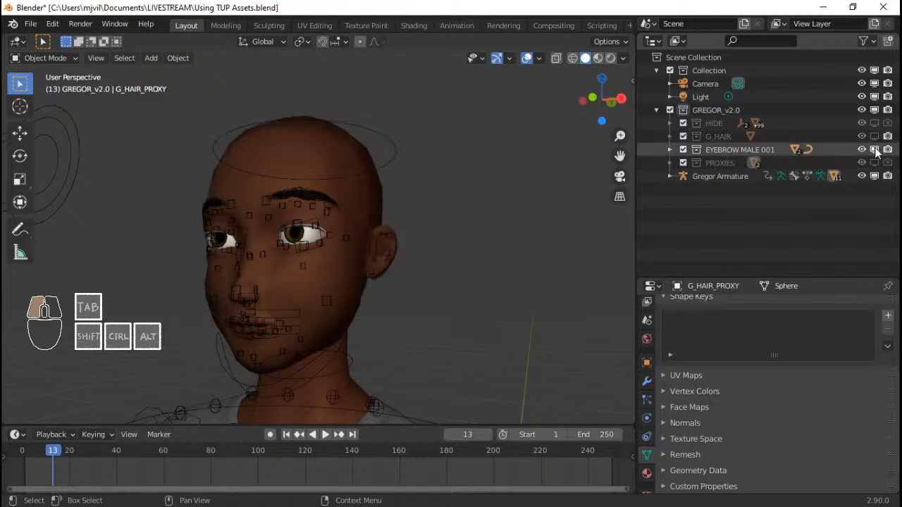
click(874, 150)
click(875, 162)
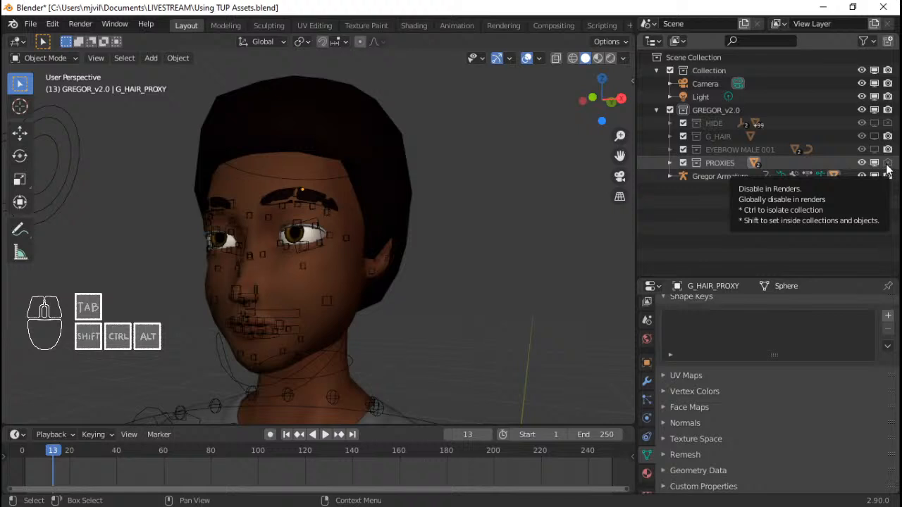
Step: Switch the PROXIES collection's viewport visibility off and on repeatedly, leaving it enabled with Gregor's armature selected
click(872, 164)
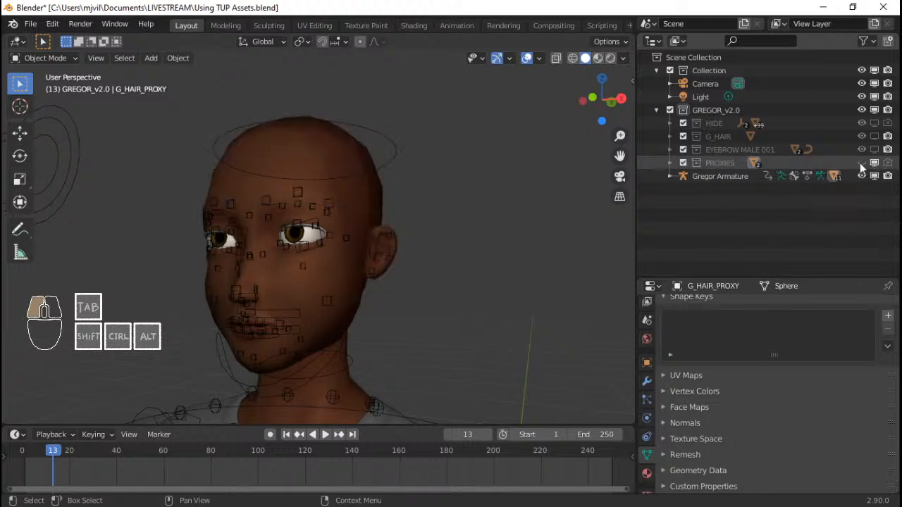
click(874, 164)
click(875, 164)
click(875, 163)
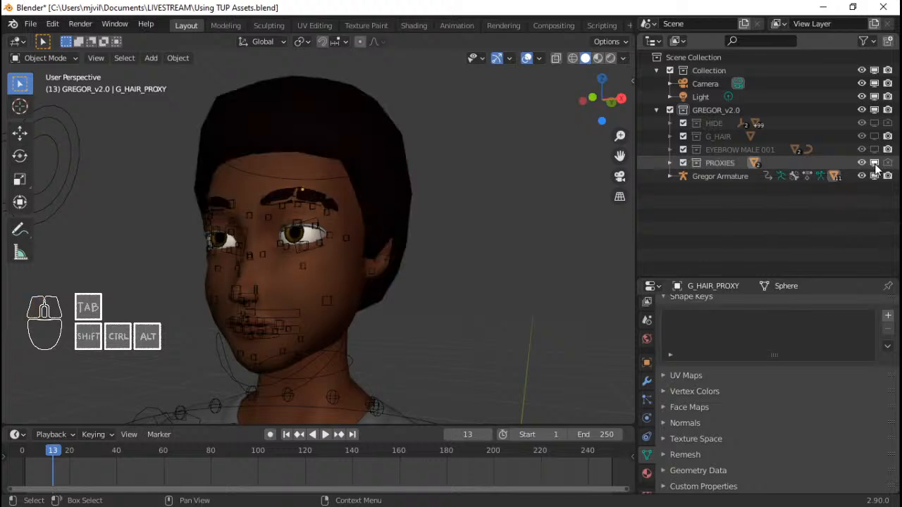
click(874, 163)
click(874, 163)
click(874, 163)
click(874, 164)
click(874, 163)
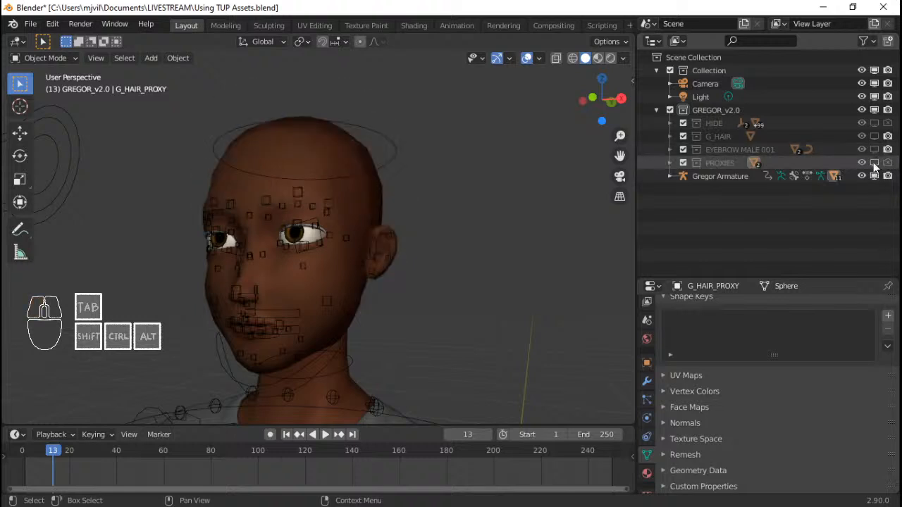
click(874, 164)
click(874, 164)
click(874, 164)
click(874, 163)
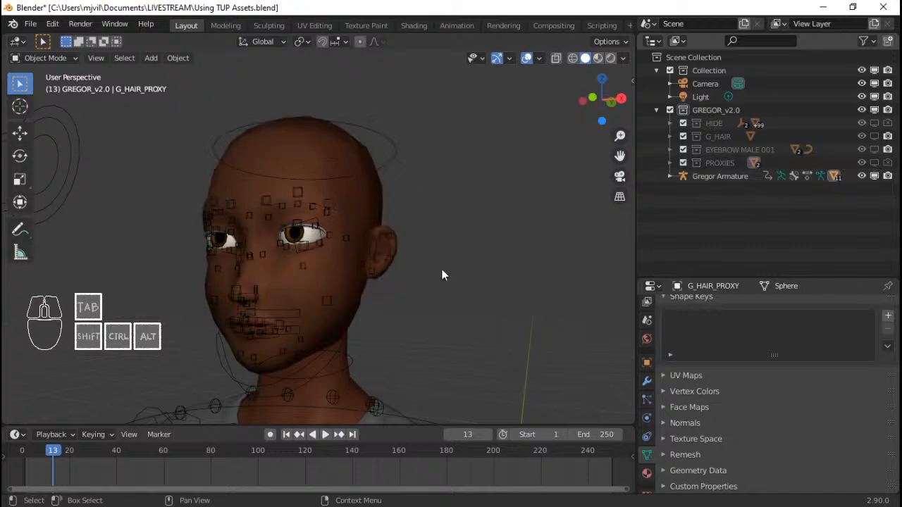
click(356, 366)
click(874, 164)
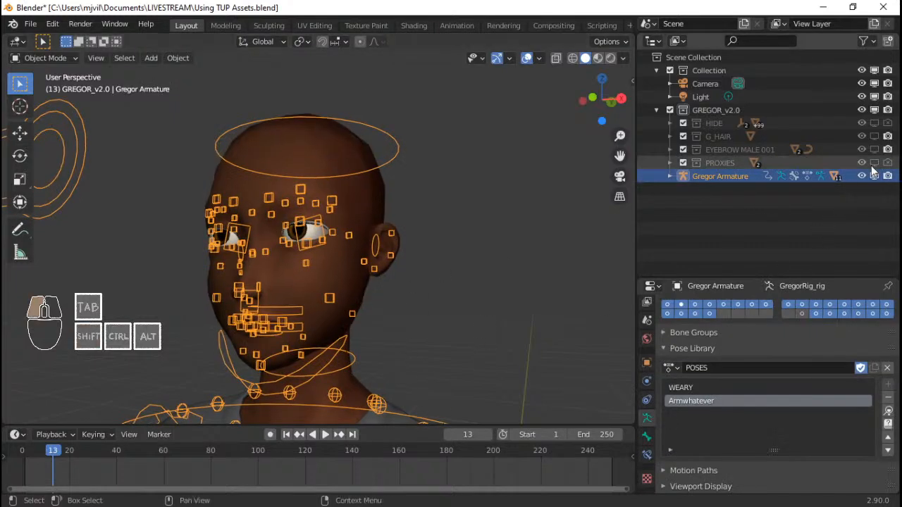
Step: Examine Gregor's face, torso and legs with the proxy hair and eyebrows from the front
scroll(462, 242, down, 2)
shift+middle_drag(462, 241, 466, 195)
middle_drag(387, 230, 402, 282)
scroll(433, 262, up, 3)
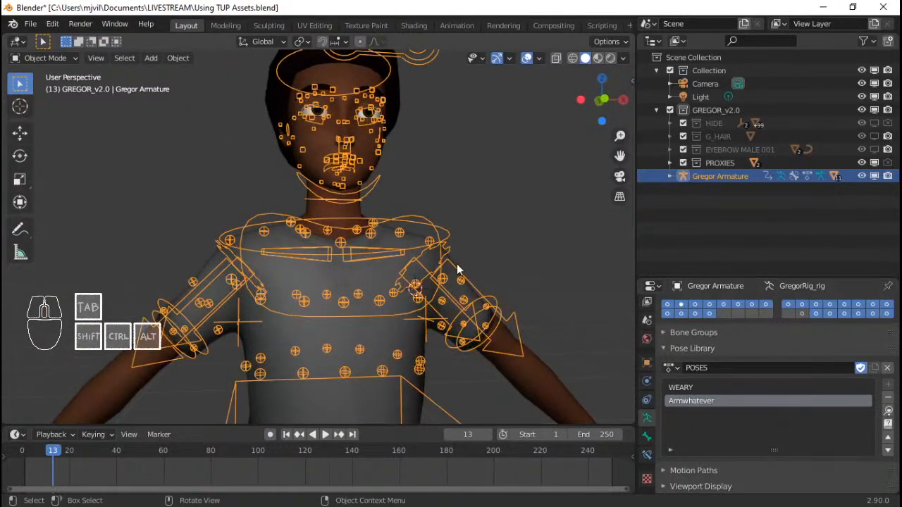
key(KP_1)
scroll(437, 289, up, 2)
shift+middle_drag(437, 289, 423, 359)
scroll(422, 325, up, 5)
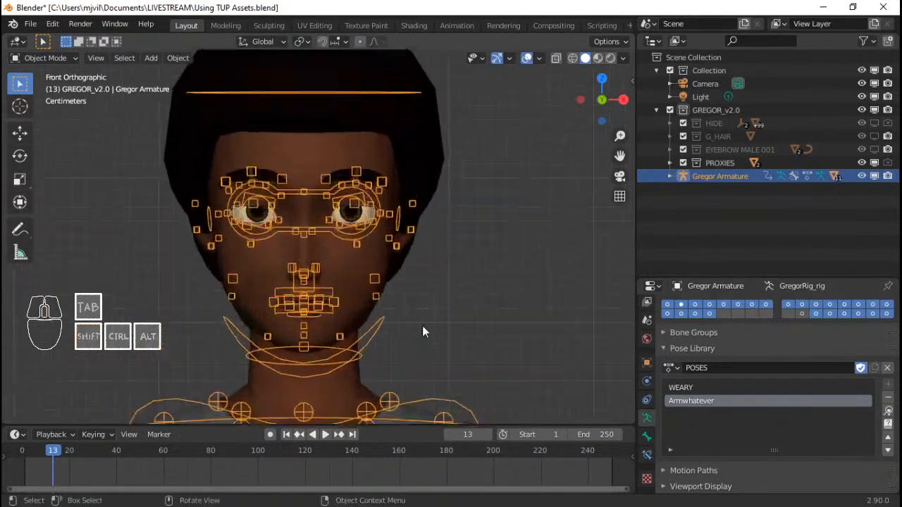
scroll(422, 289, down, 7)
scroll(412, 261, up, 5)
shift+middle_drag(420, 298, 393, 247)
scroll(392, 317, down, 7)
scroll(404, 280, up, 3)
scroll(405, 296, down, 3)
shift+middle_drag(407, 331, 415, 264)
scroll(414, 263, down, 3)
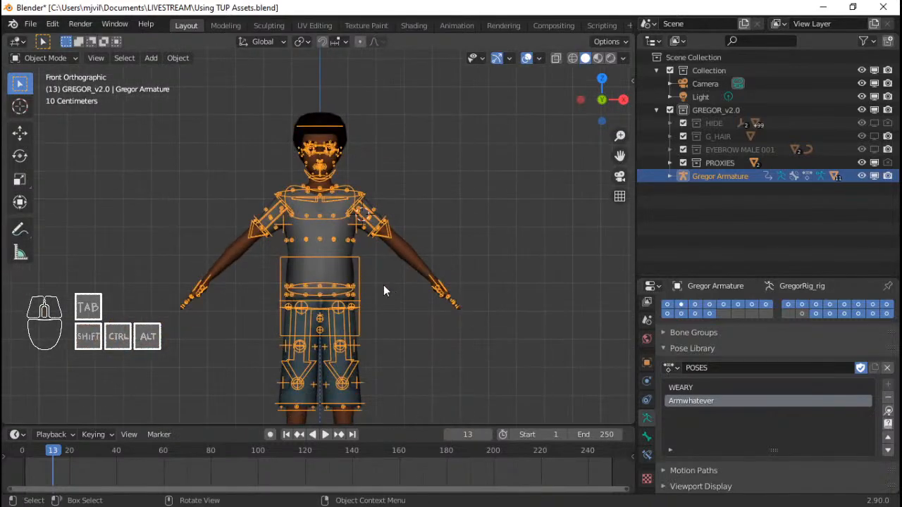
shift+middle_drag(362, 168, 360, 227)
scroll(360, 227, up, 3)
scroll(393, 305, down, 3)
shift+middle_drag(396, 351, 395, 222)
scroll(395, 222, up, 2)
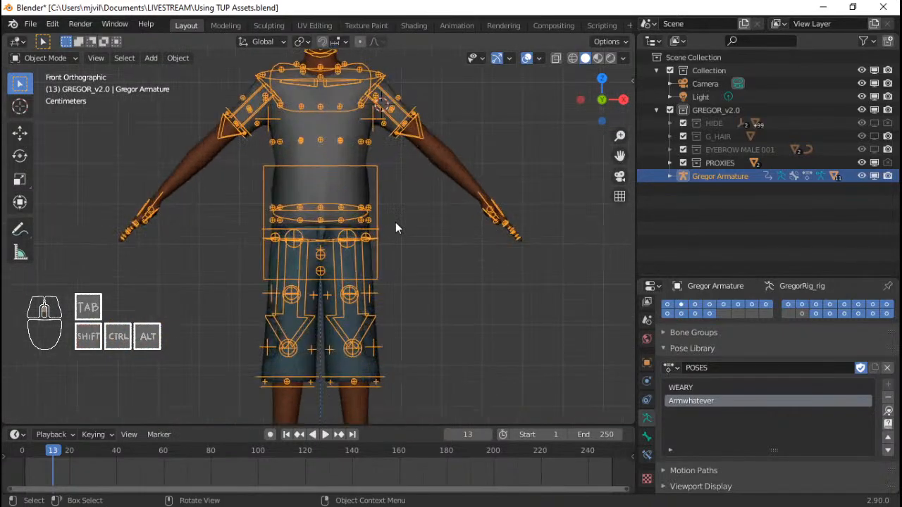
Step: Select Gregor's body mesh, set its HIDE BODY property to 0 and deselect it
click(447, 186)
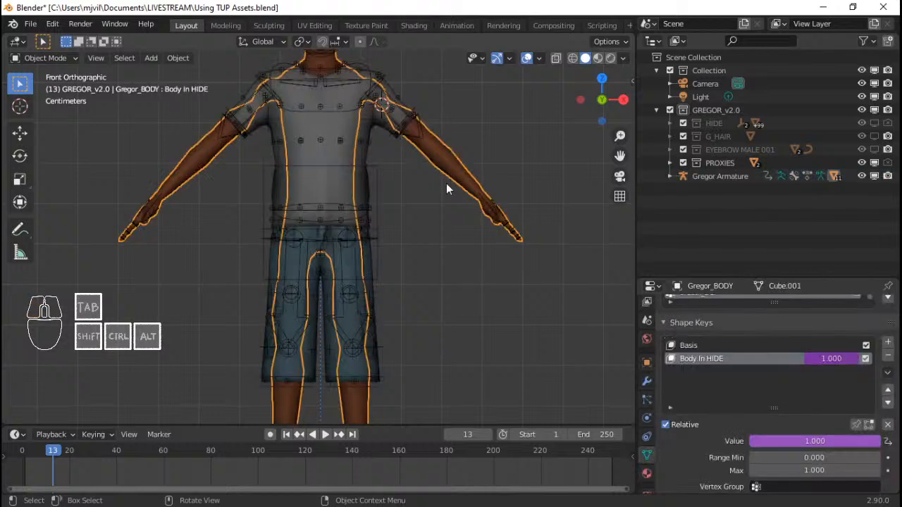
click(373, 249)
click(382, 218)
shift+middle_drag(382, 176, 370, 262)
click(420, 236)
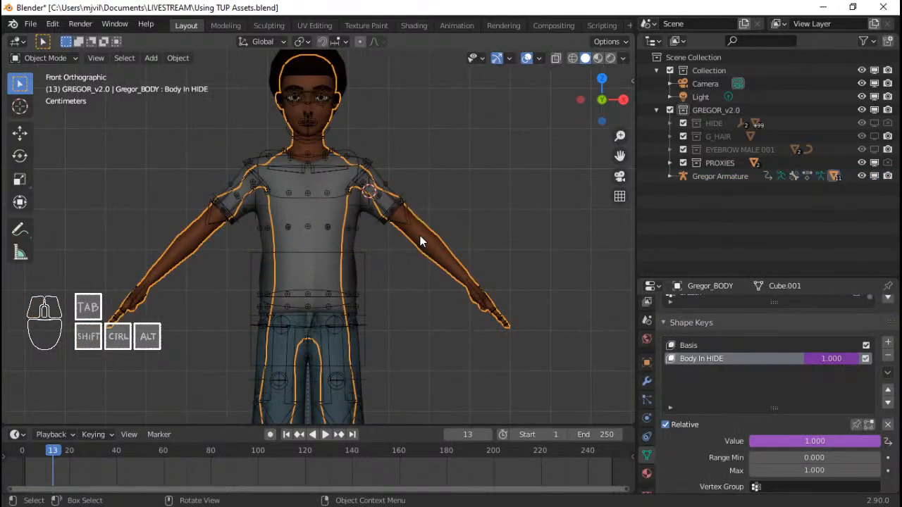
scroll(425, 234, up, 3)
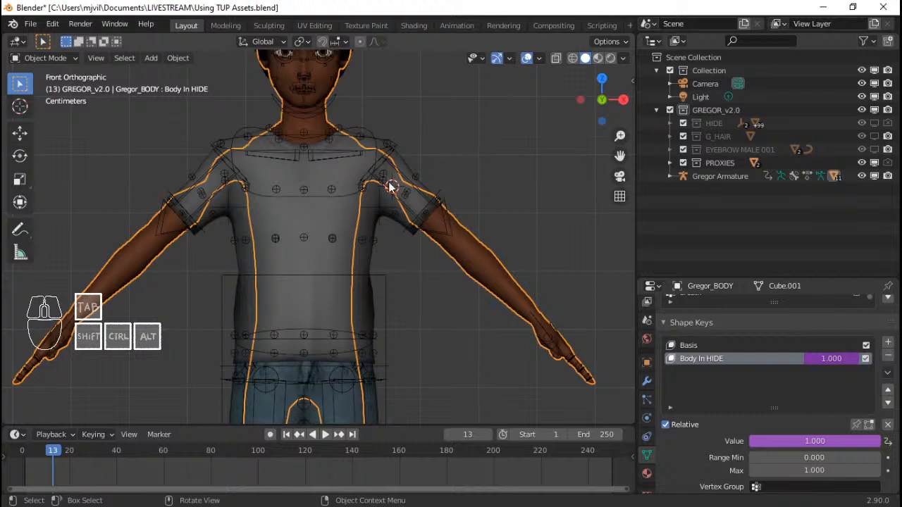
key(n)
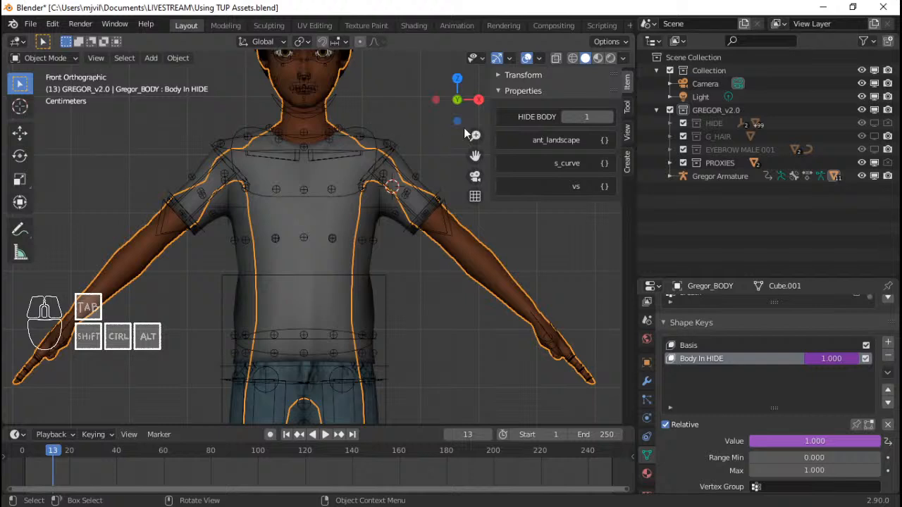
click(567, 115)
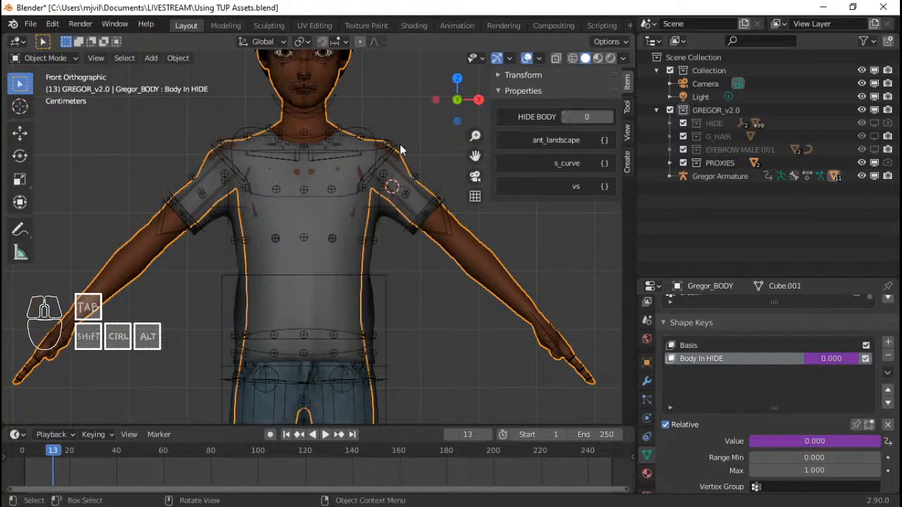
key(alt+a)
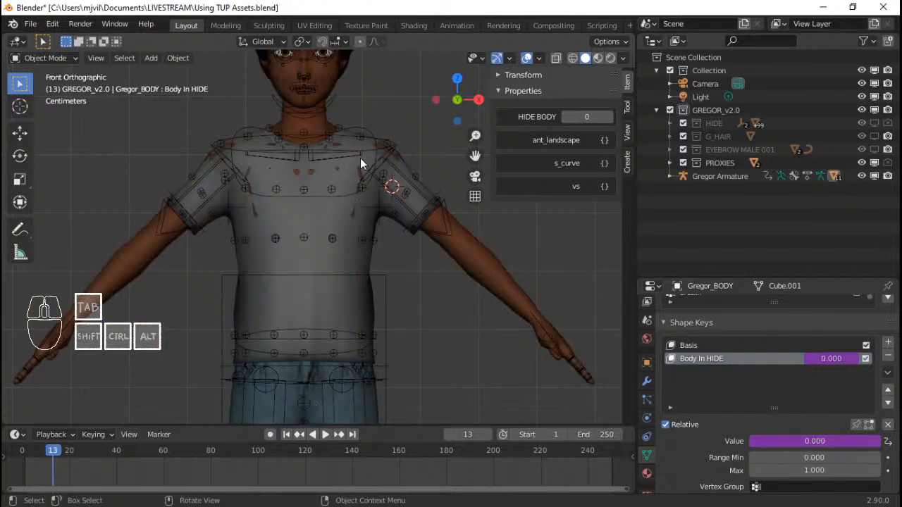
Step: Examine how the shirt fits over Gregor's chest and shoulders, selecting the shirt, armature and body mesh in turn
shift+middle_drag(359, 186, 341, 216)
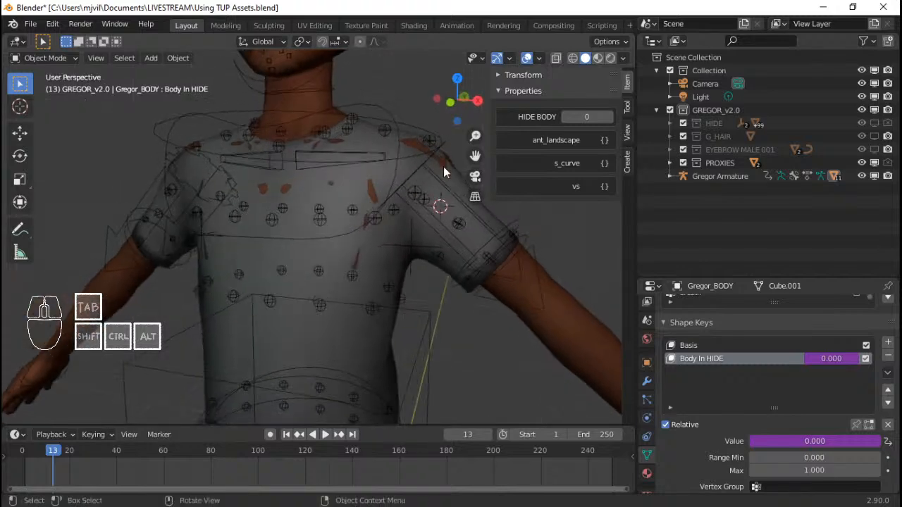
click(376, 178)
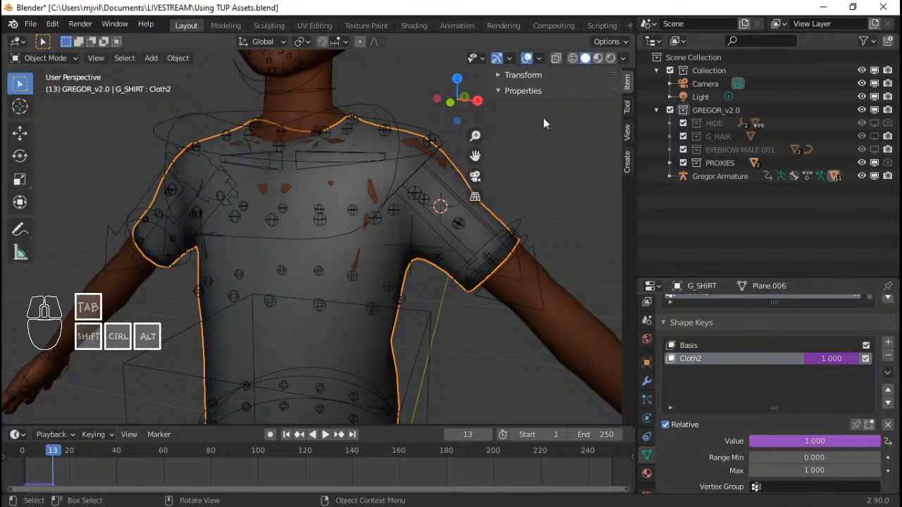
click(441, 145)
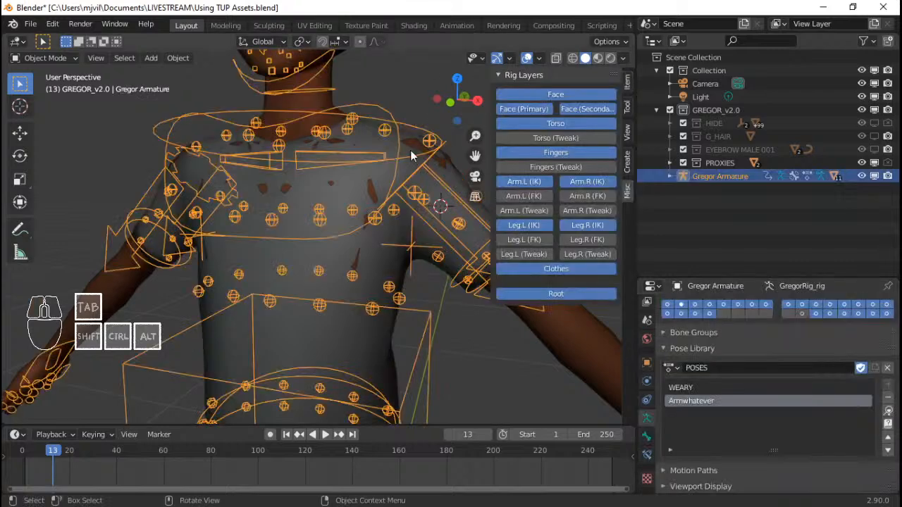
click(417, 142)
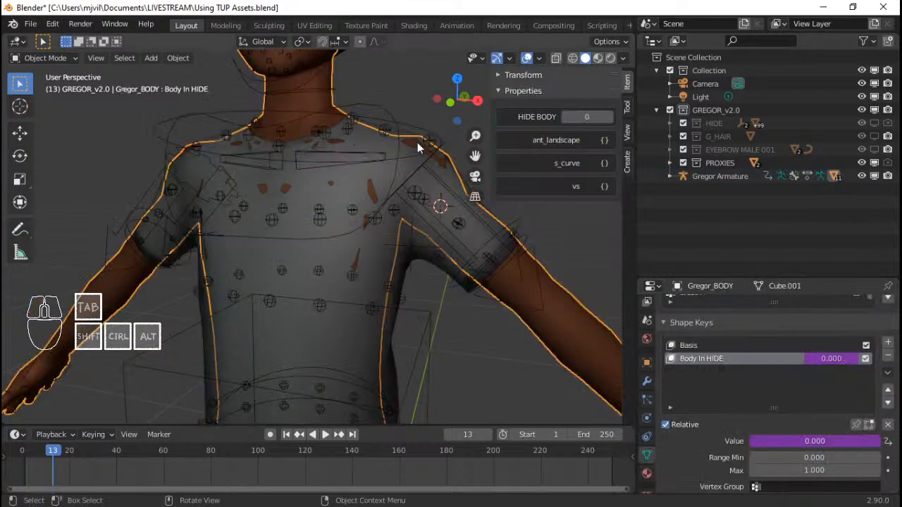
click(409, 153)
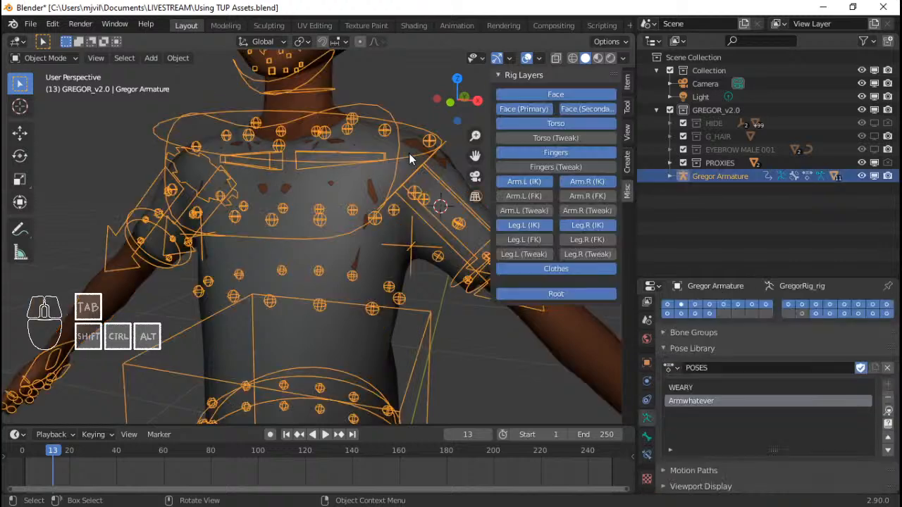
click(409, 153)
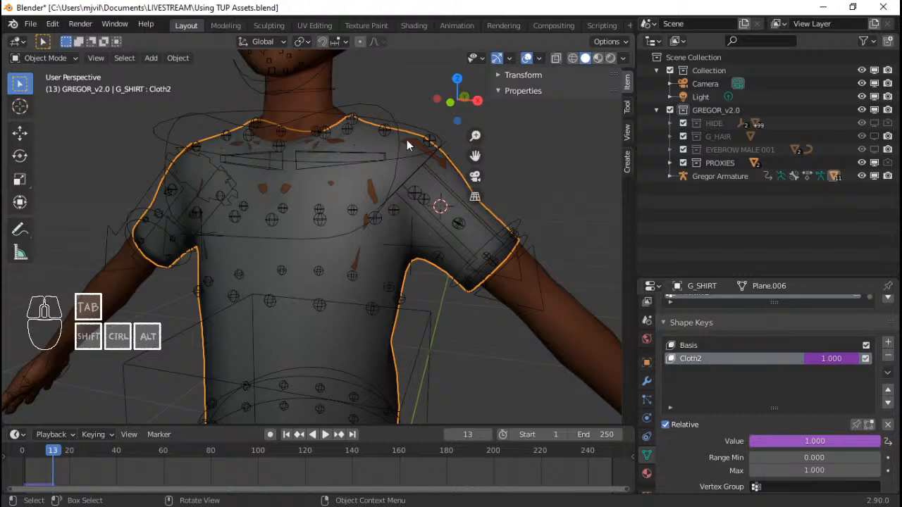
middle_drag(325, 171, 387, 187)
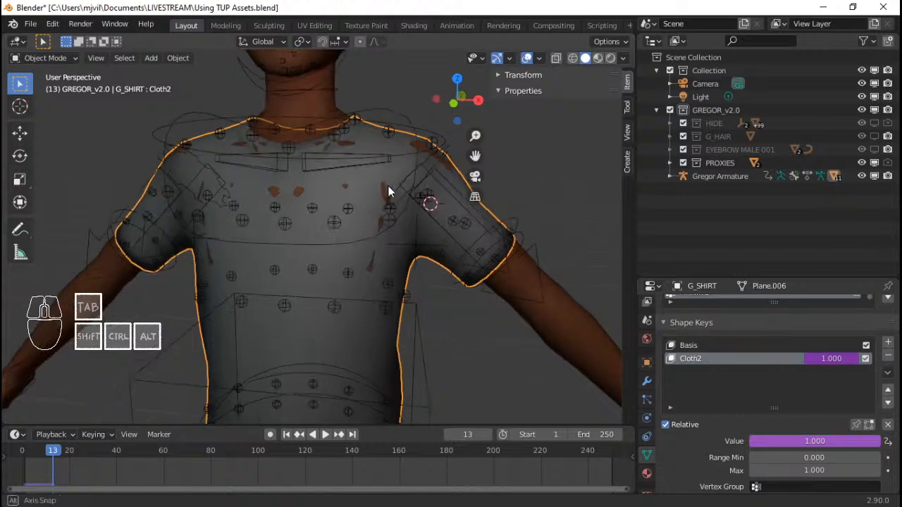
Step: Select Gregor's body mesh, set its HIDE BODY property to 1 and advance the timeline to frame 14
click(556, 297)
scroll(355, 195, down, 4)
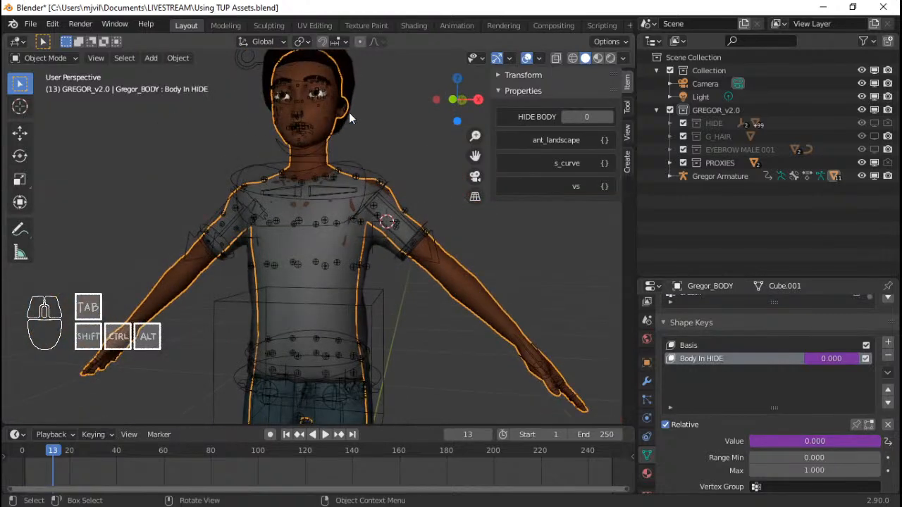
shift+middle_drag(352, 115, 356, 118)
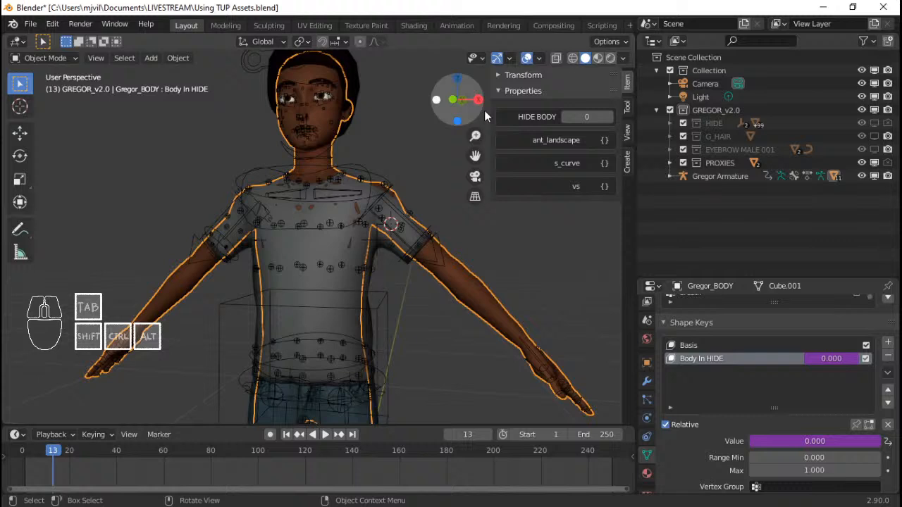
click(610, 117)
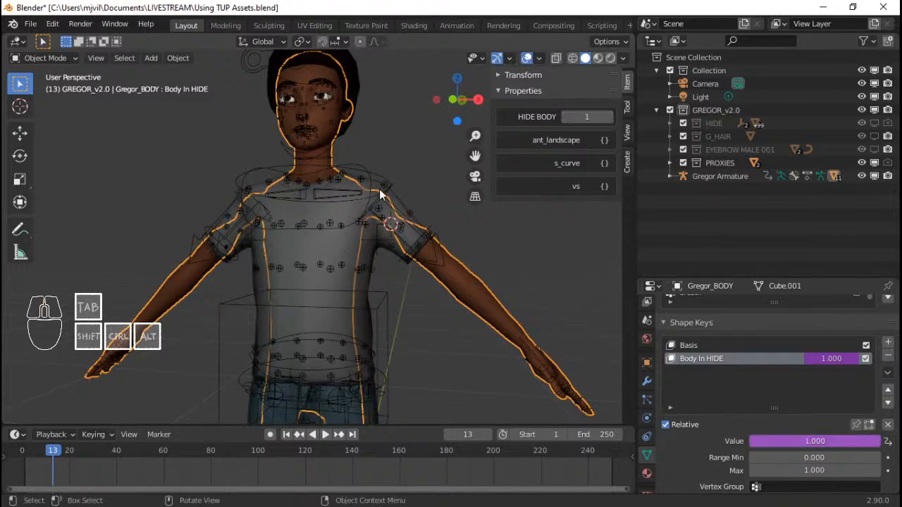
key(Right)
scroll(385, 153, down, 2)
key(KP_1)
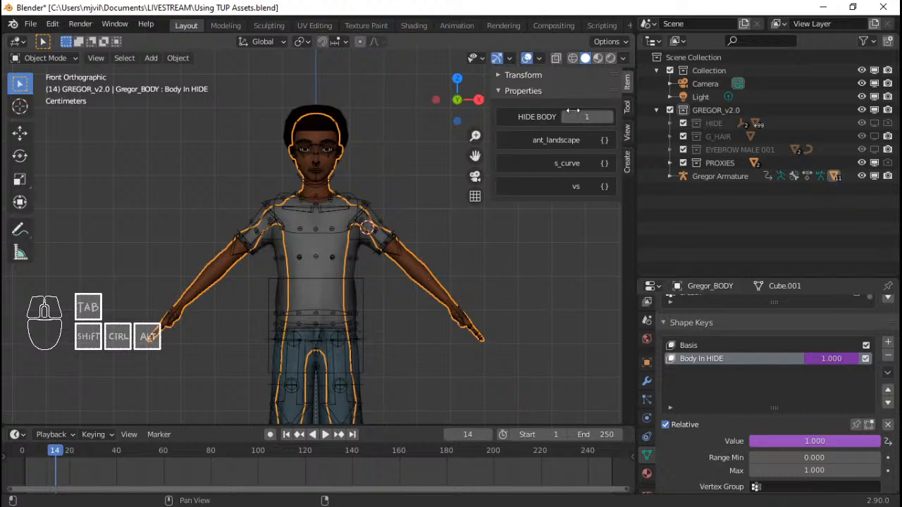
Step: Switch the HIDE BODY property between 0 and 1 several times, saving the file along the way and leaving it at 1
click(567, 117)
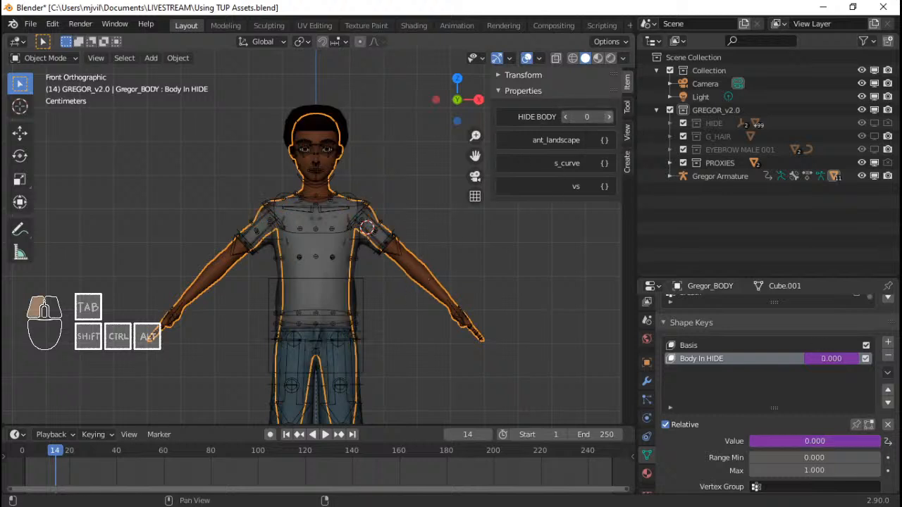
click(603, 118)
click(564, 118)
click(603, 118)
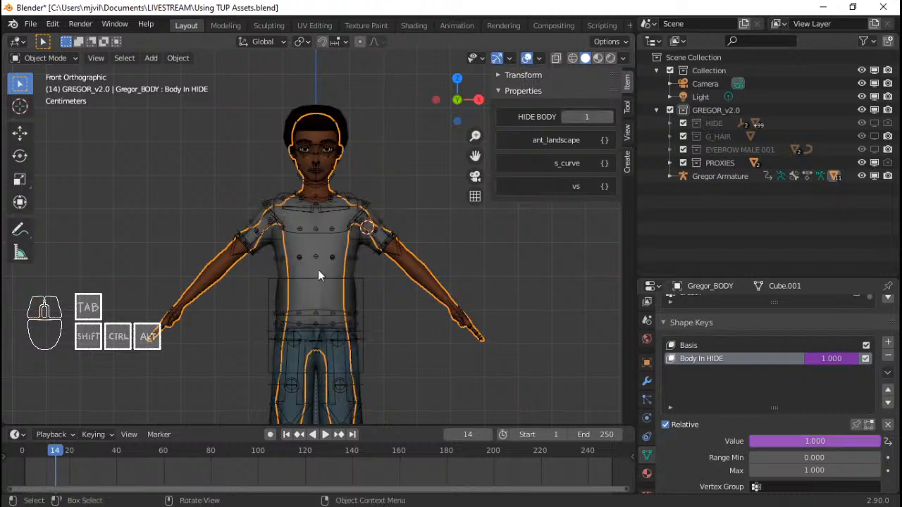
click(564, 117)
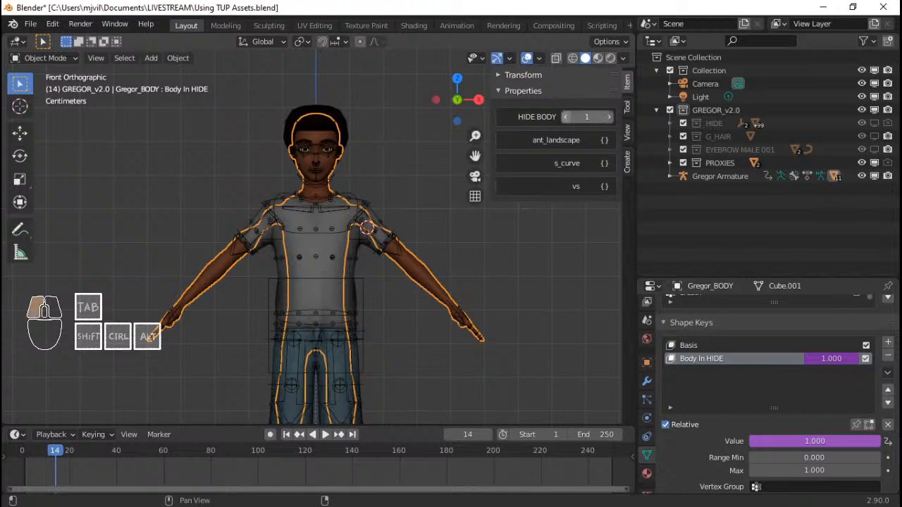
scroll(345, 296, up, 2)
scroll(345, 296, down, 3)
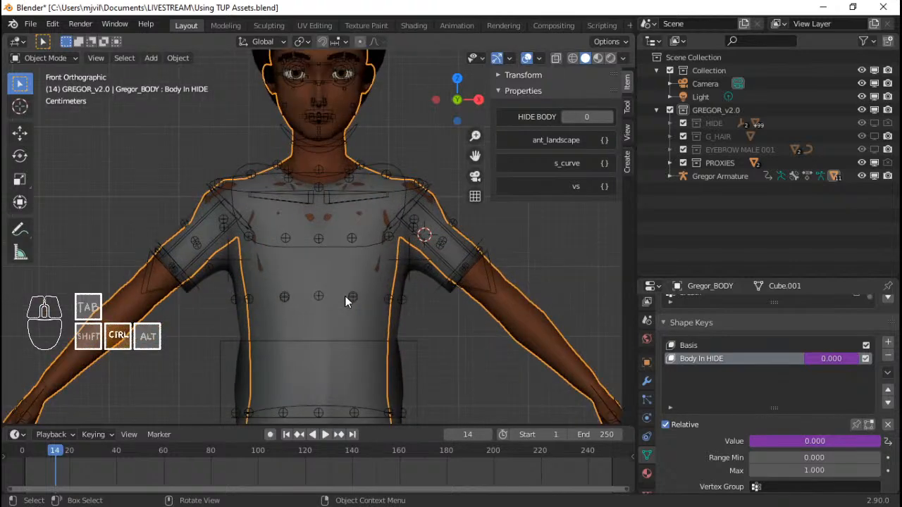
key(ctrl+s)
click(609, 117)
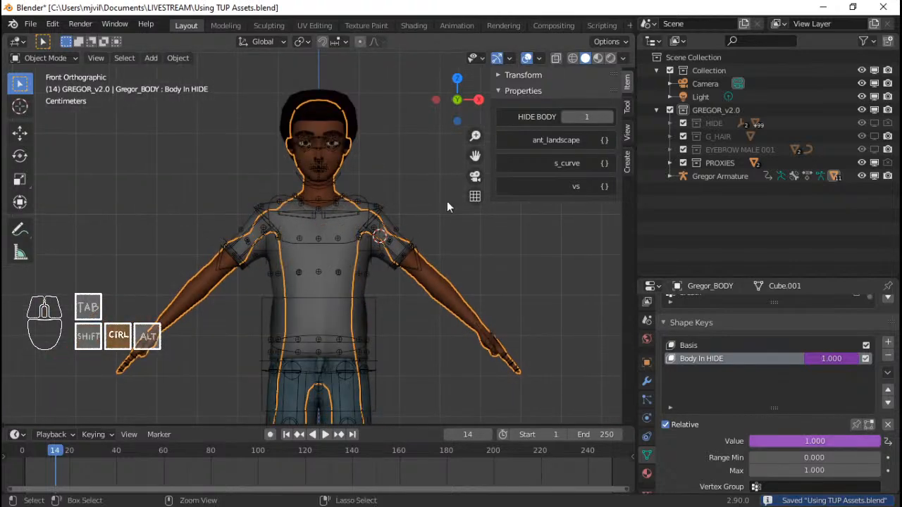
Step: Deselect everything and bring Gregor's full body into view from the front
scroll(424, 210, down, 2)
shift+scroll(408, 247, down, 2)
key(a)
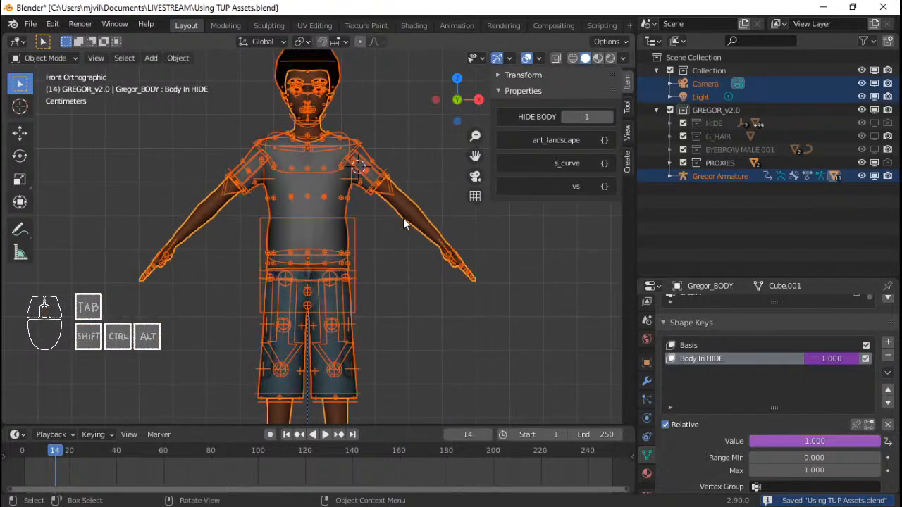
key(alt+a)
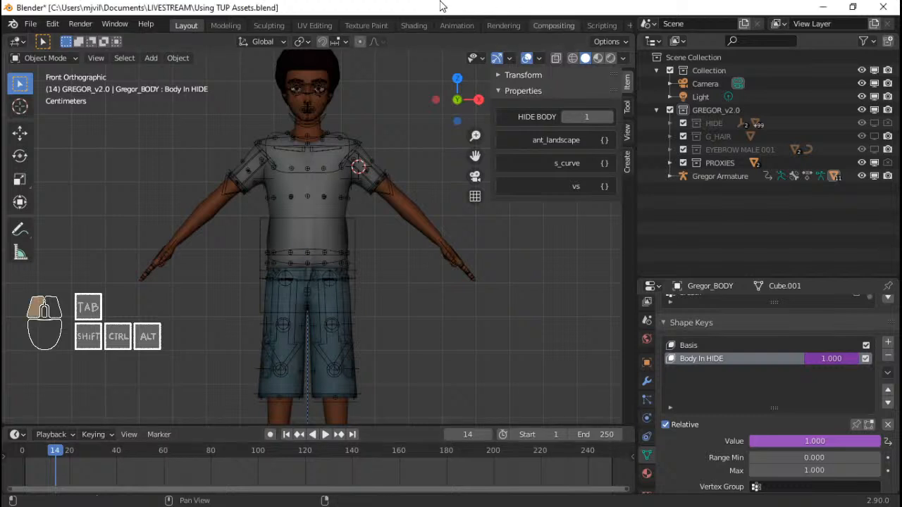
scroll(374, 207, down, 1)
shift+scroll(373, 206, down, 1)
scroll(371, 203, down, 1)
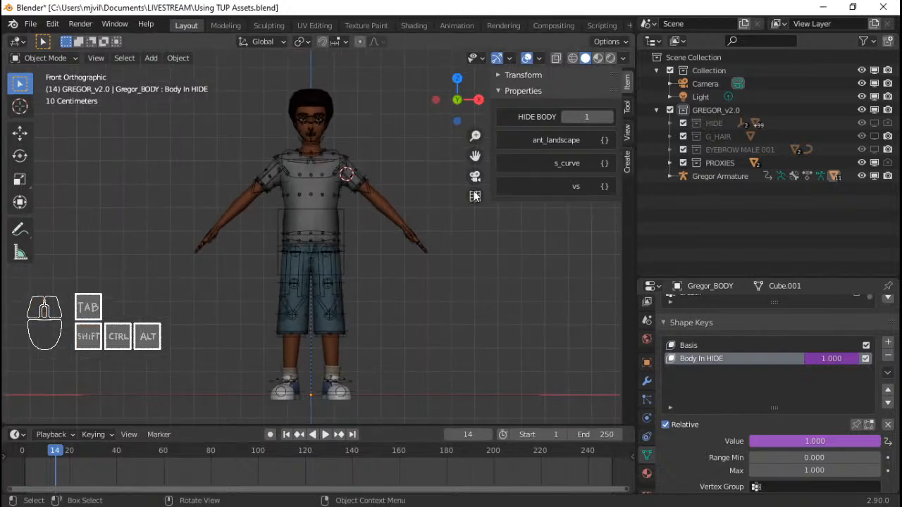
Step: Hide the sidebar, disable the GREGOR_v2.0 collection in viewports and save the file
key(n)
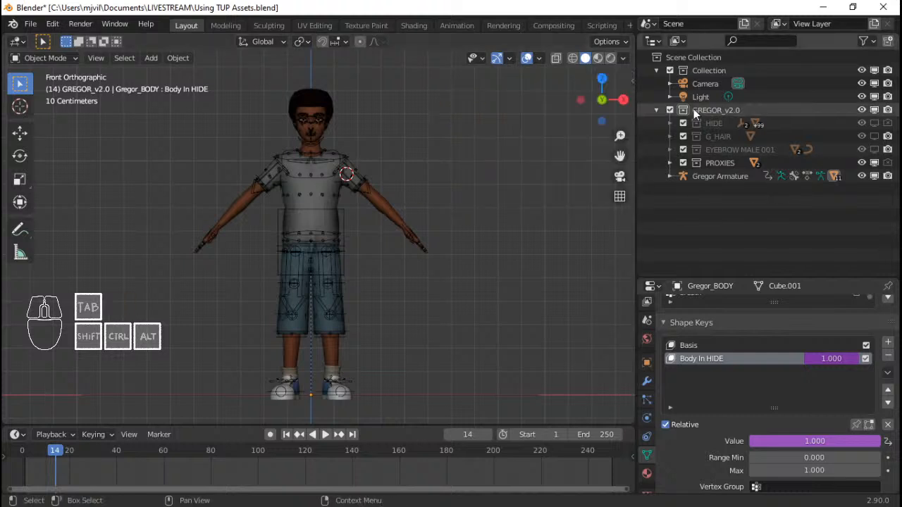
click(669, 110)
key(ctrl+s)
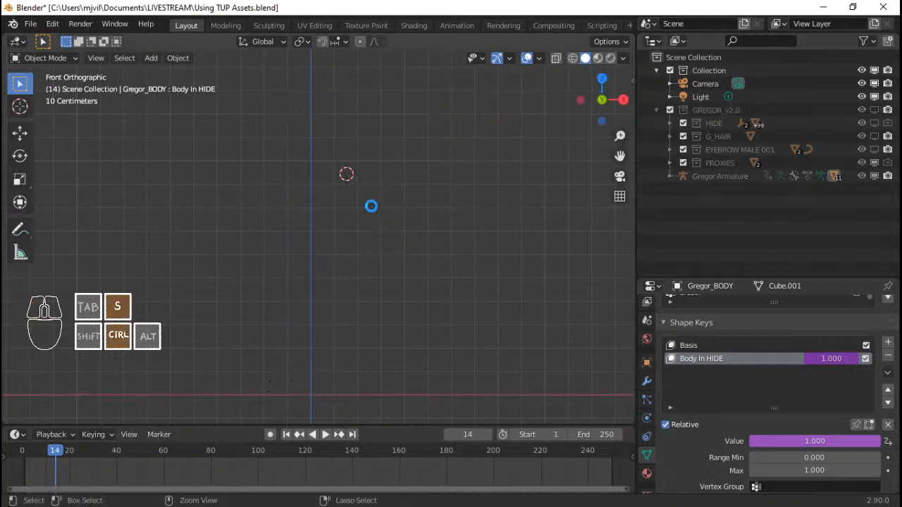
Step: Snap the 3D cursor to the world origin
key(shift+s)
click(308, 265)
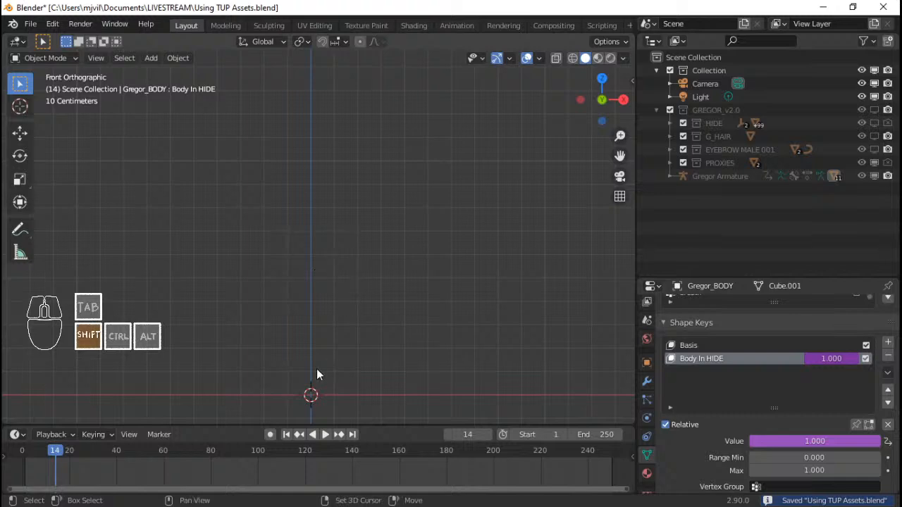
shift+middle_drag(312, 392, 334, 336)
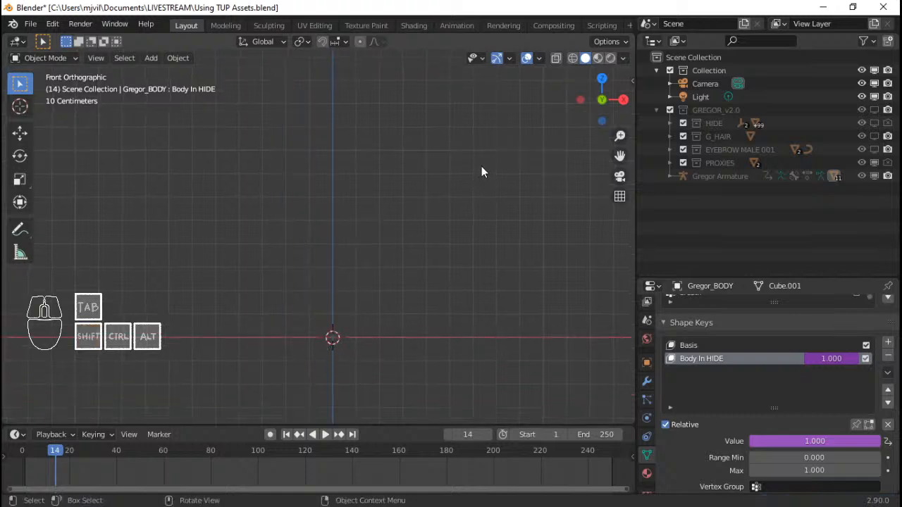
shift+middle_drag(534, 195, 467, 261)
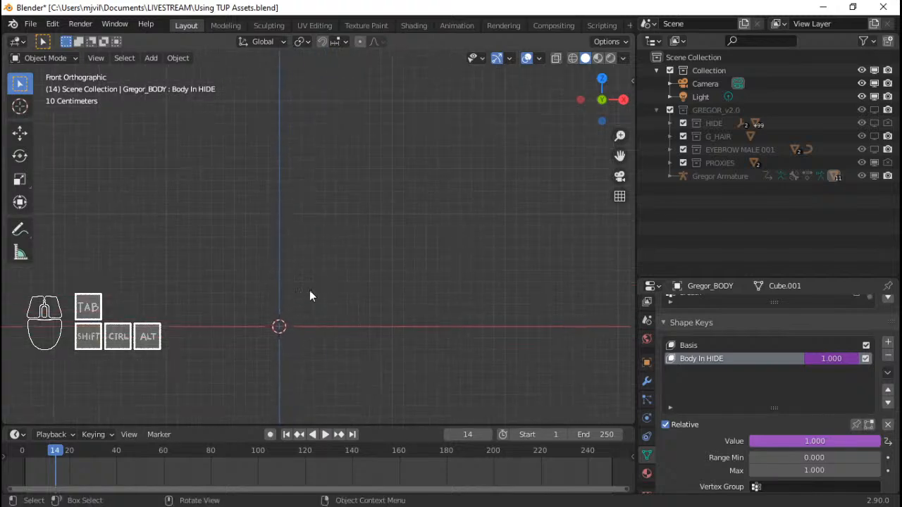
Step: Place the 3D cursor freely away from the origin in a perspective view, then return to the selection tool
middle_drag(508, 204, 179, 165)
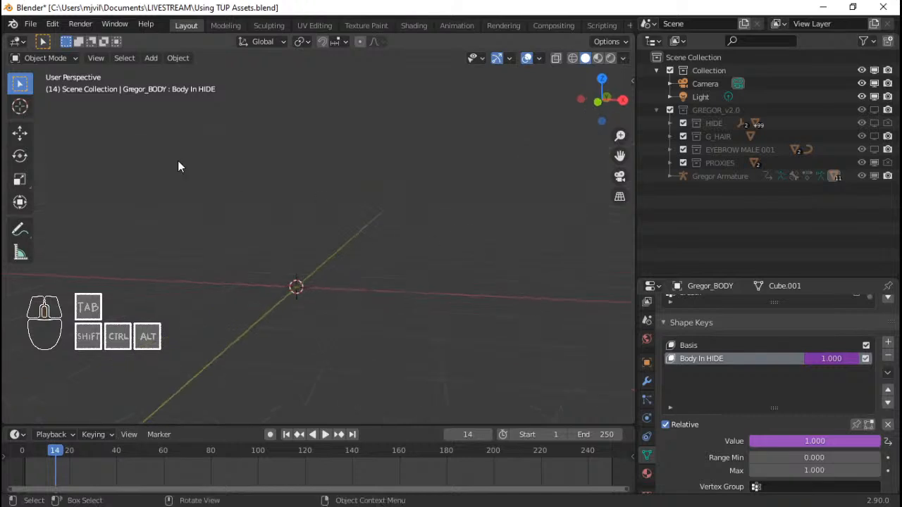
click(20, 106)
click(412, 162)
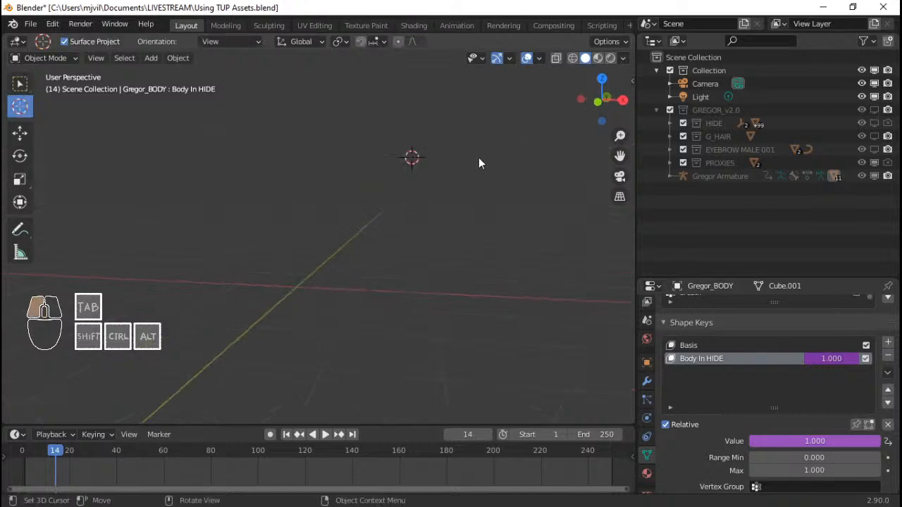
click(478, 157)
click(20, 84)
shift+middle_drag(423, 168, 412, 196)
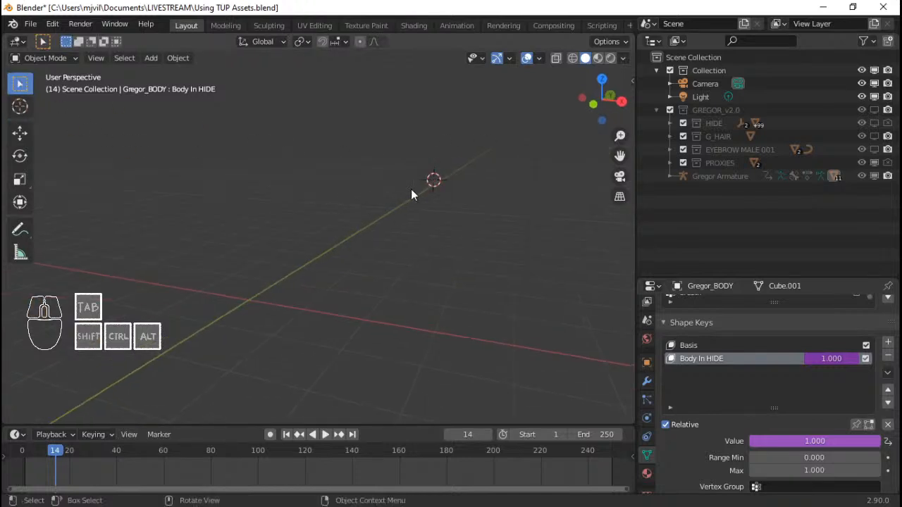
Step: Start appending from another file and go up from Gregor's file to the Characters folder
click(30, 24)
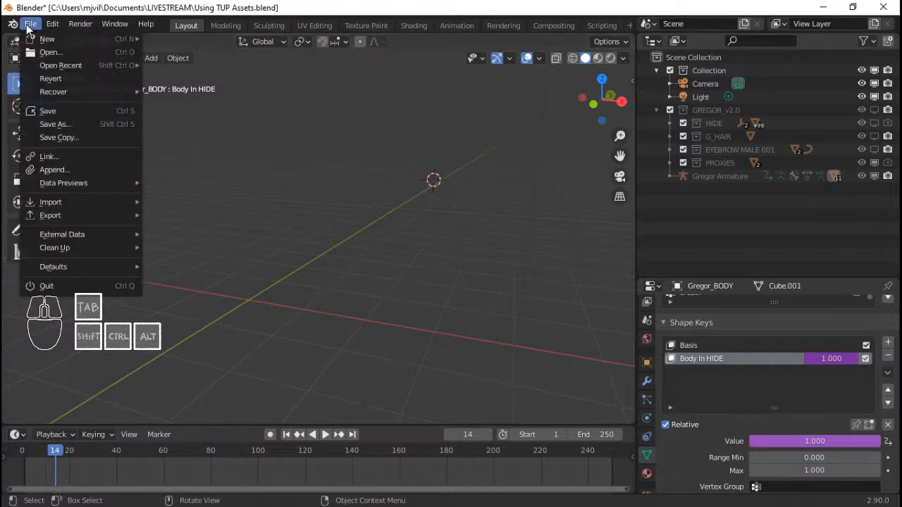
click(43, 170)
double_click(205, 48)
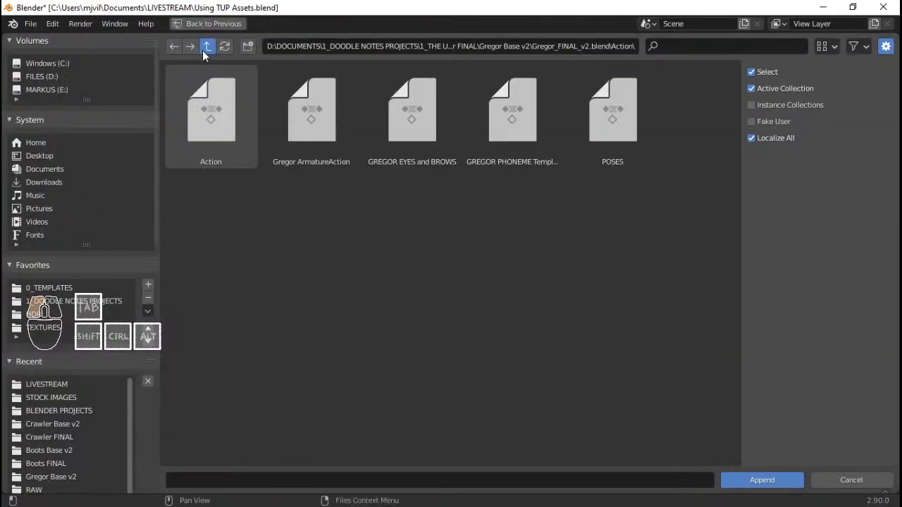
click(205, 49)
click(205, 49)
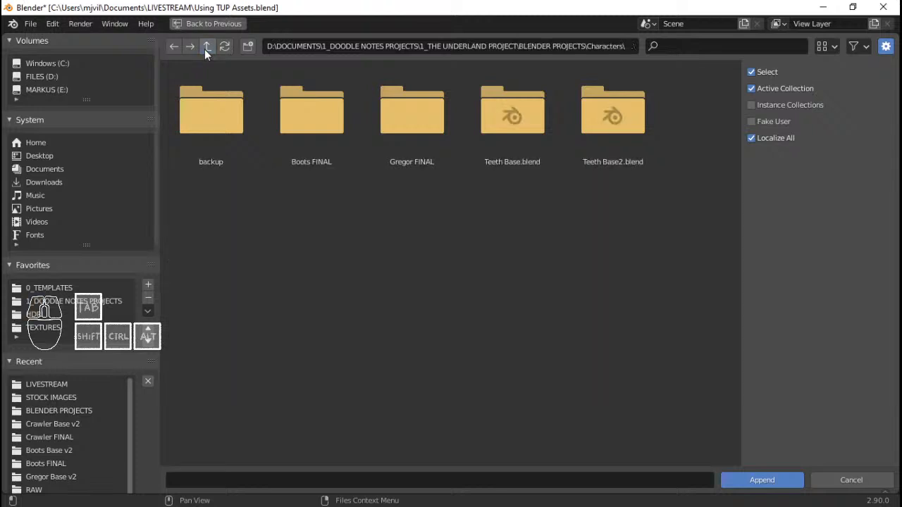
Step: Append the BOOTS v2.0 collection from Boots FINAL_v2.blend in the Boots FINAL character's Boots Base v2 folder
double_click(317, 120)
double_click(423, 136)
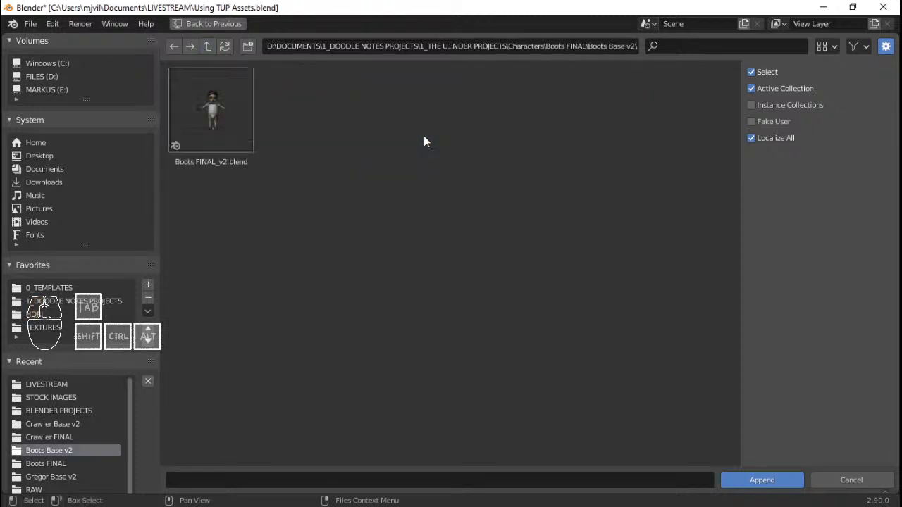
double_click(210, 118)
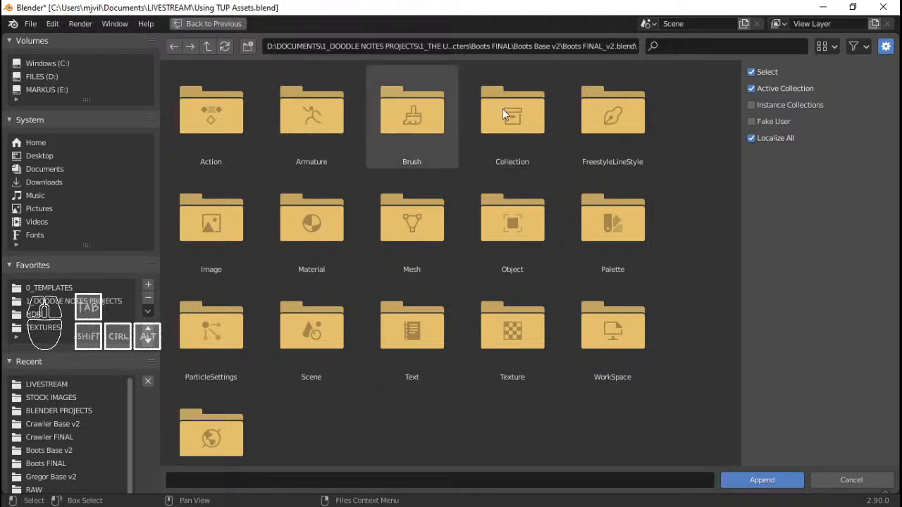
double_click(521, 121)
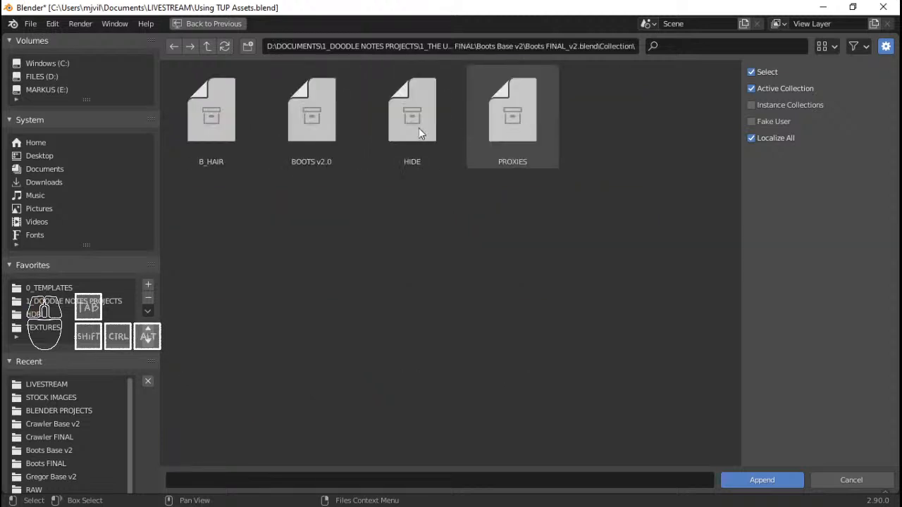
click(307, 134)
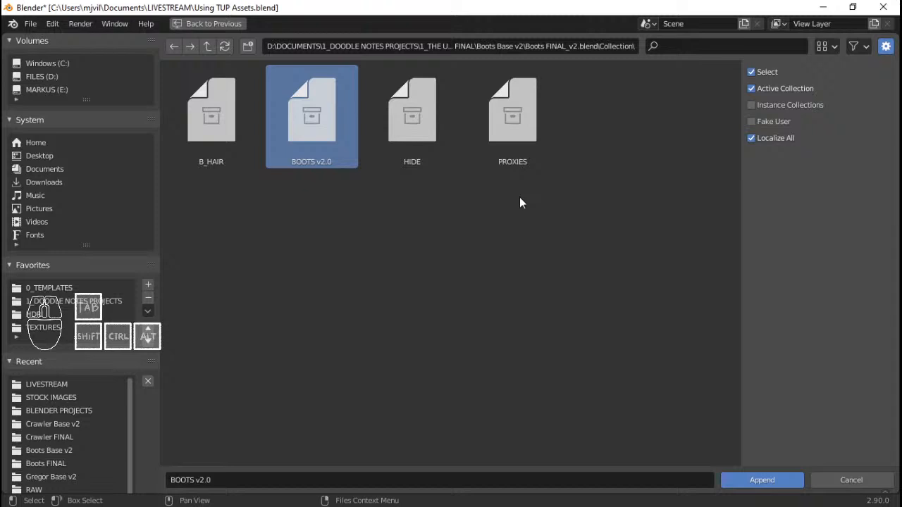
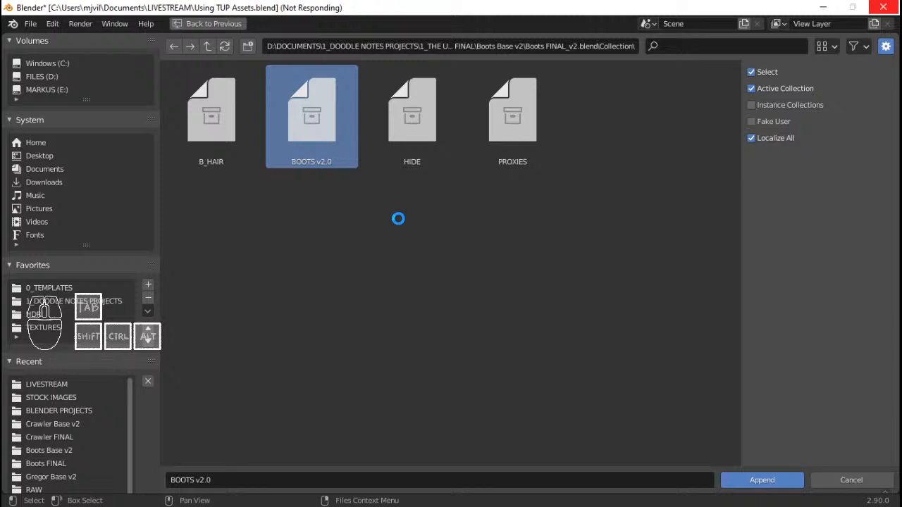
Step: Exclude the HIDE collection of GREGOR_v2.0 and HIDE.001 of BOOTS v2.0 from the view layer, and collapse the B_HAIR and PROXIES.001 collections
scroll(320, 313, up, 2)
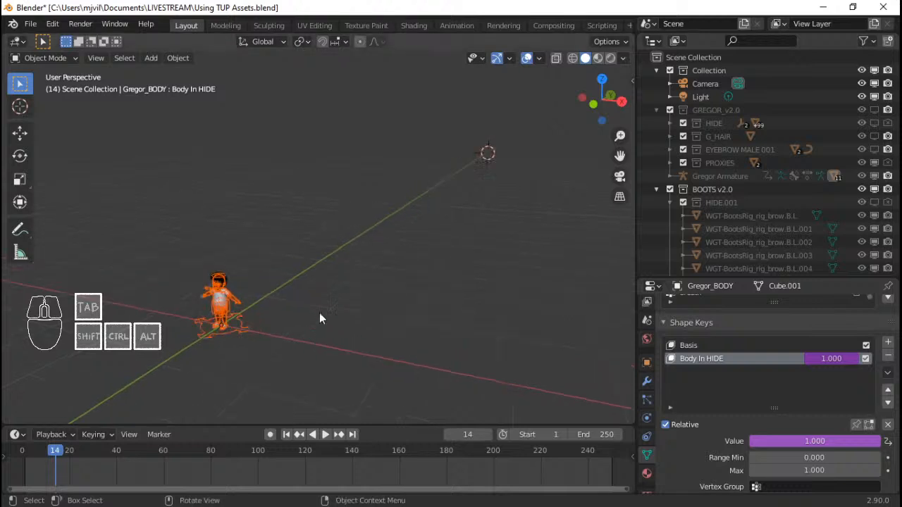
scroll(320, 313, up, 2)
shift+middle_drag(274, 318, 412, 260)
scroll(367, 300, up, 1)
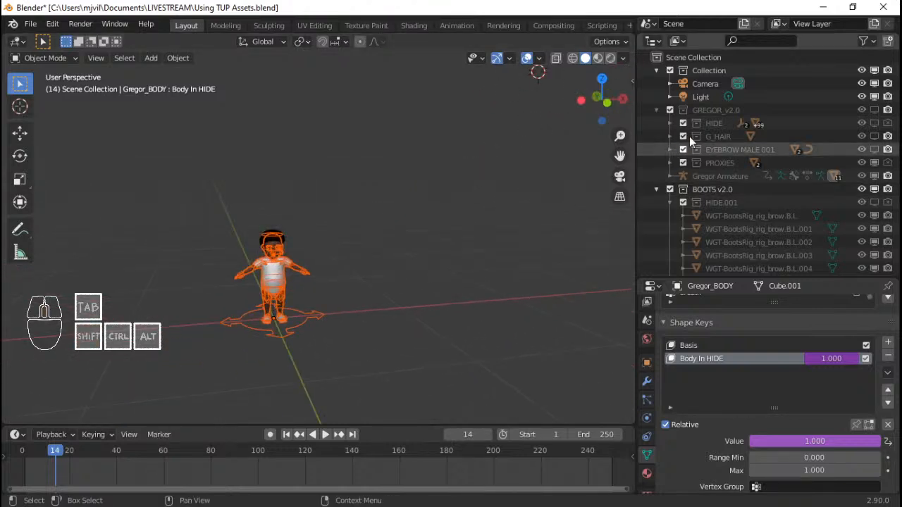
click(683, 123)
click(684, 203)
click(684, 203)
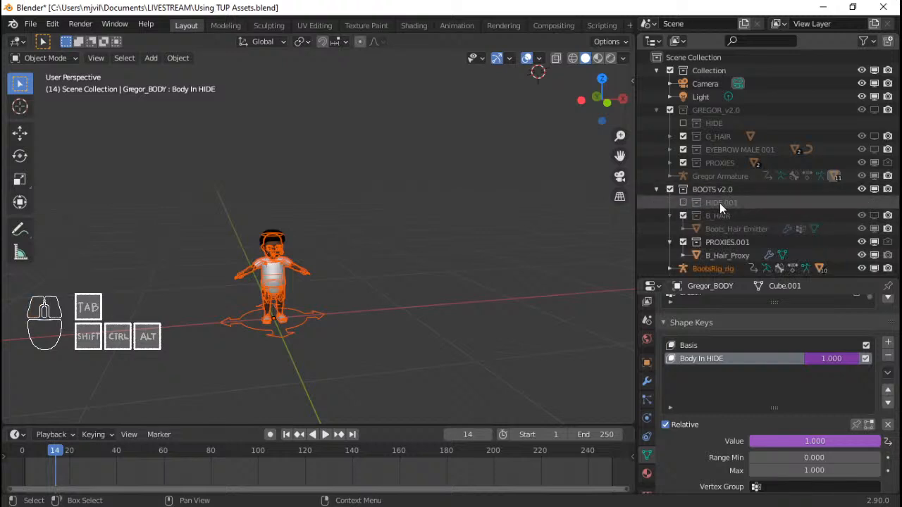
click(671, 214)
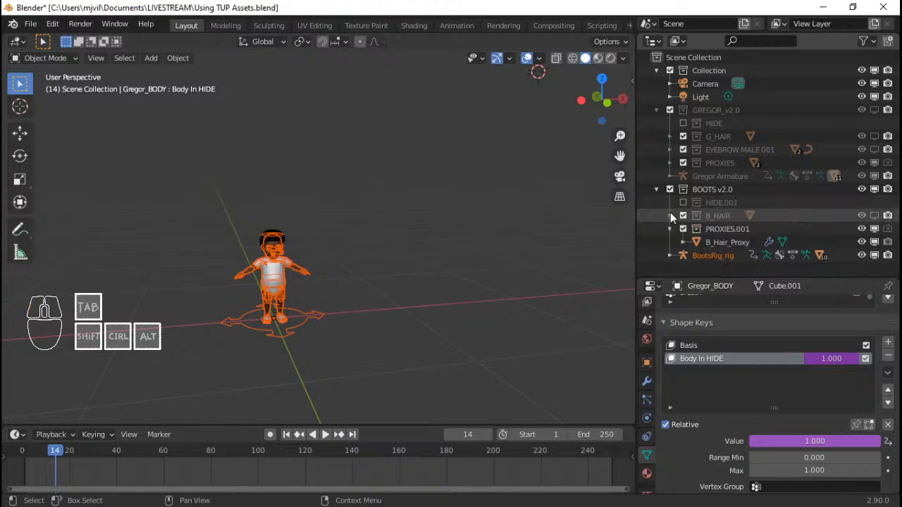
click(670, 228)
Step: Deselect everything and examine the appended Boots character up close from several angles
scroll(415, 232, up, 3)
shift+middle_drag(321, 277, 402, 192)
scroll(430, 222, up, 3)
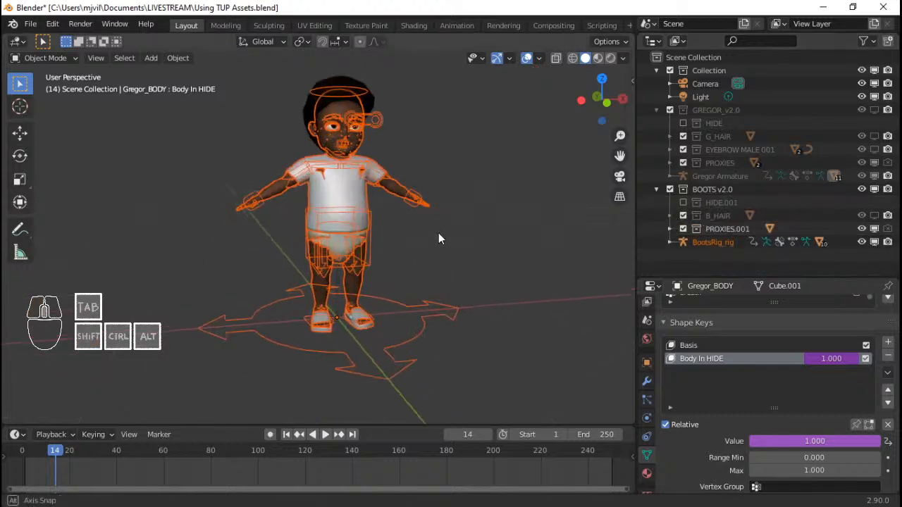
middle_drag(438, 233, 376, 231)
key(alt+a)
scroll(366, 189, up, 3)
middle_drag(365, 197, 398, 216)
shift+middle_drag(400, 156, 367, 245)
scroll(399, 240, up, 2)
scroll(478, 261, down, 4)
scroll(367, 246, up, 1)
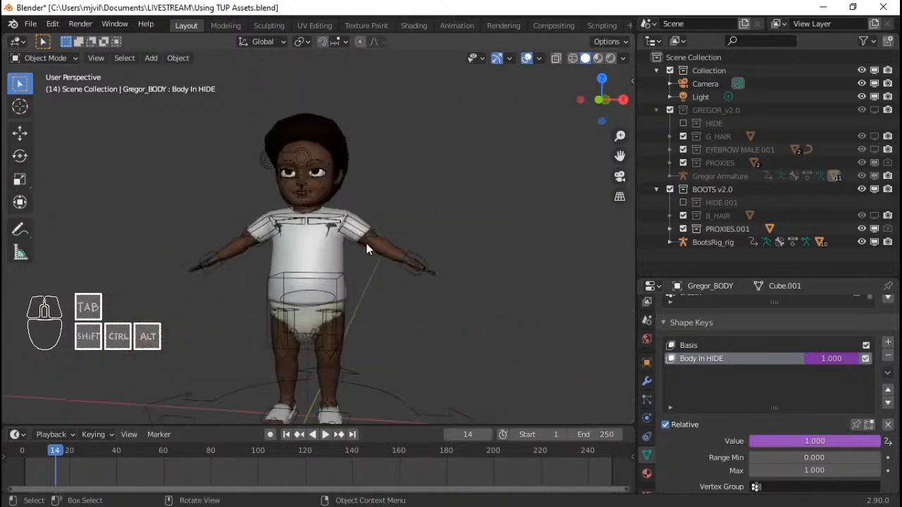
Step: Select the Boots rig in front view and display its custom properties
click(356, 229)
key(KP_1)
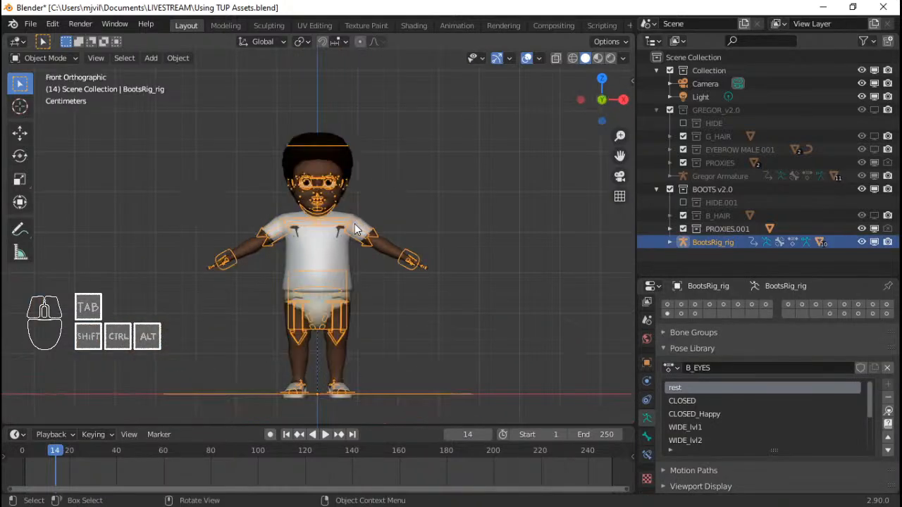
key(n)
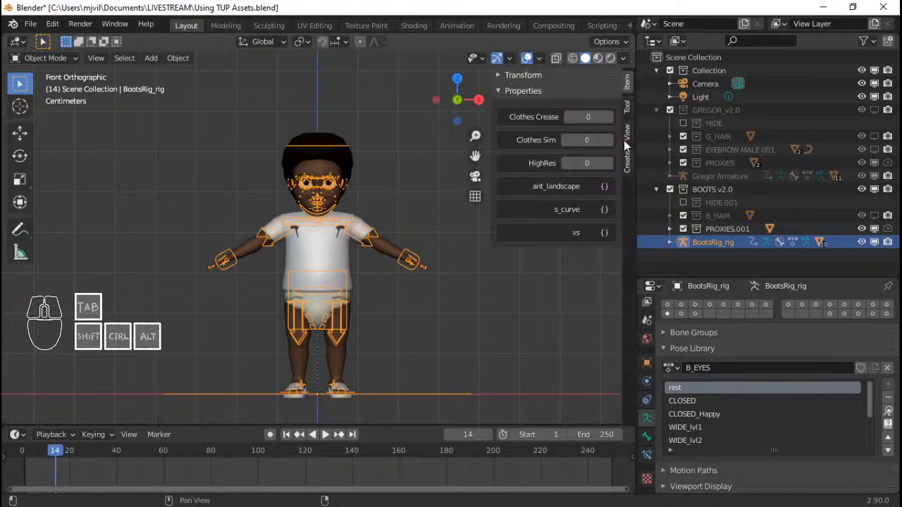
Step: Append the BootsRig_rig_ui.py text from Boots FINAL_v2.blend
click(30, 24)
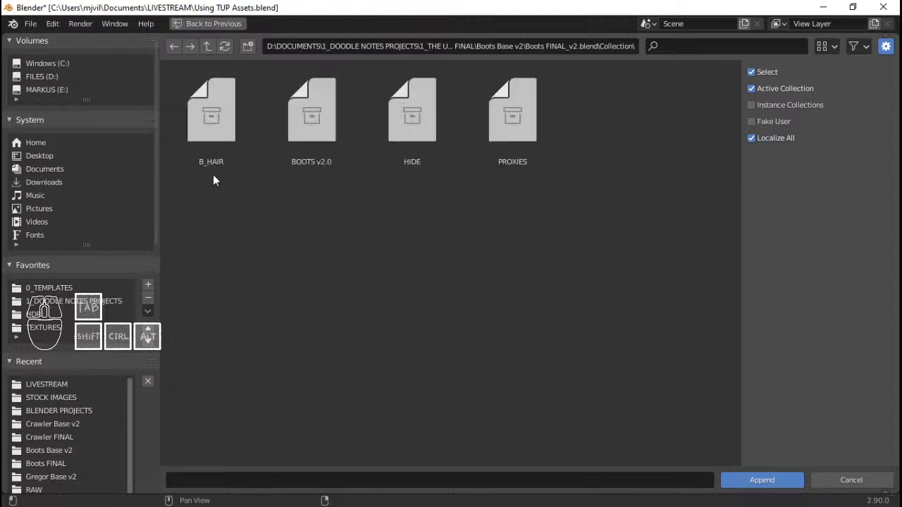
click(208, 46)
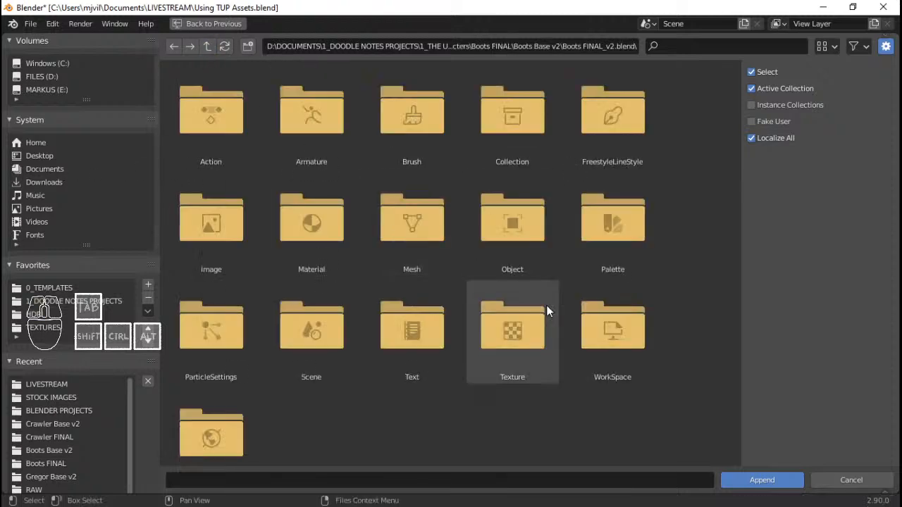
click(409, 331)
click(197, 130)
double_click(197, 130)
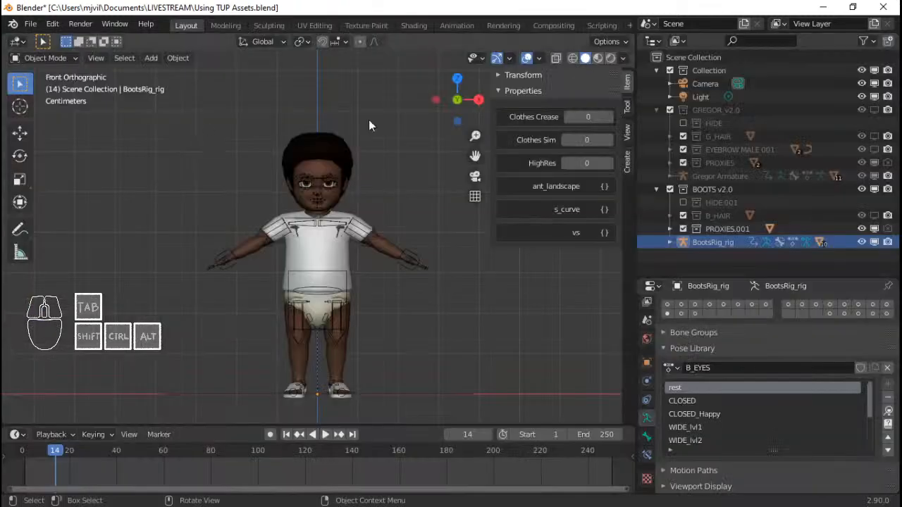
Step: Run the BootsRig_rig_ui.py script in the Scripting workspace, then return to Layout and display the Boots rig layers
click(593, 23)
click(497, 42)
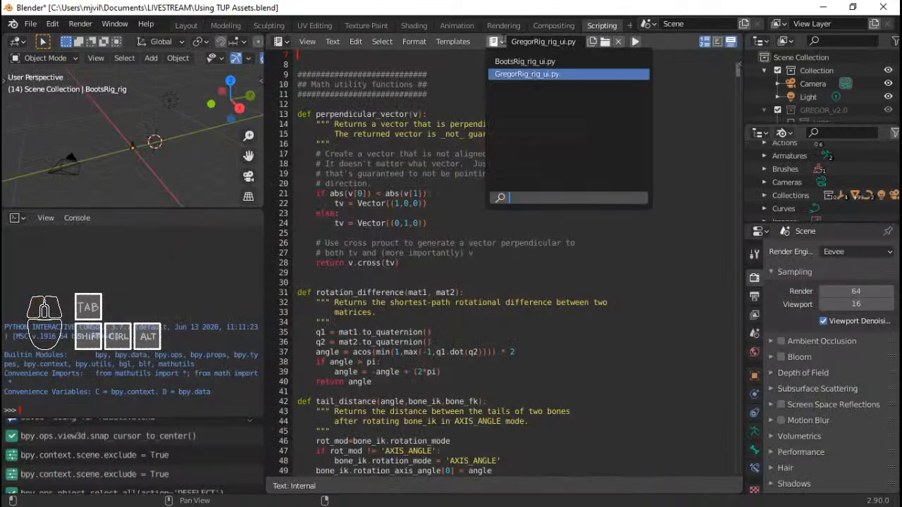
click(537, 62)
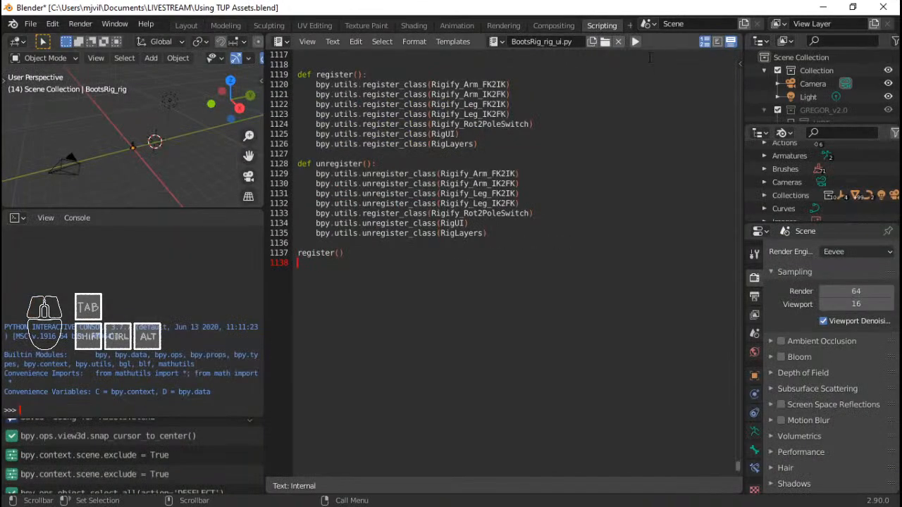
click(635, 43)
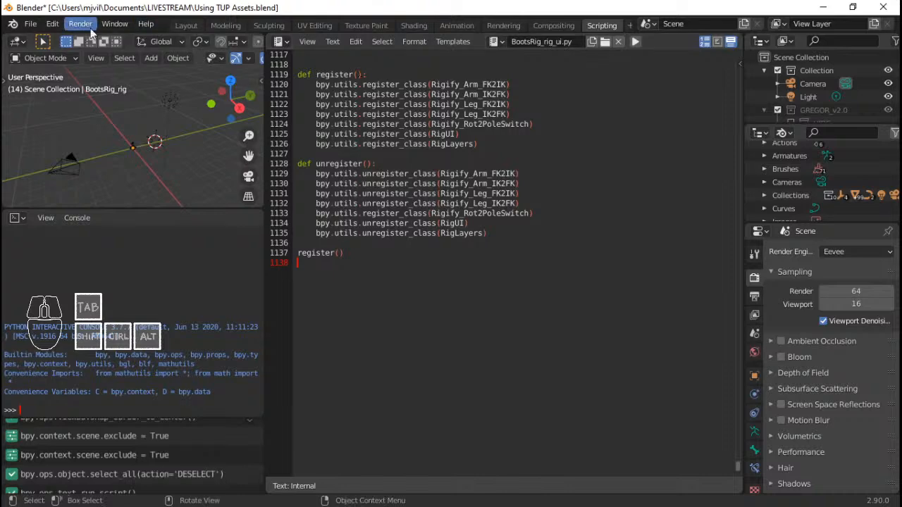
click(187, 26)
click(620, 190)
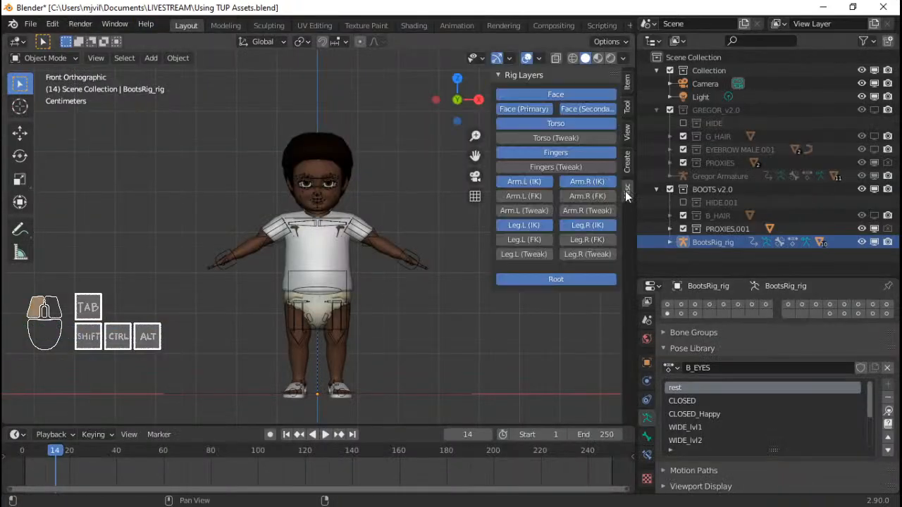
Step: Select the Boots rig and set its HighRes property to 1
scroll(362, 236, up, 2)
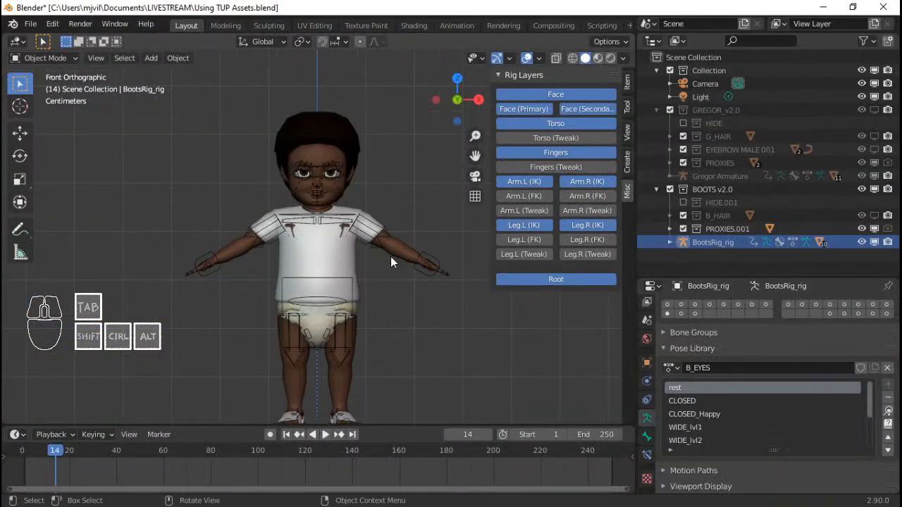
shift+click(391, 235)
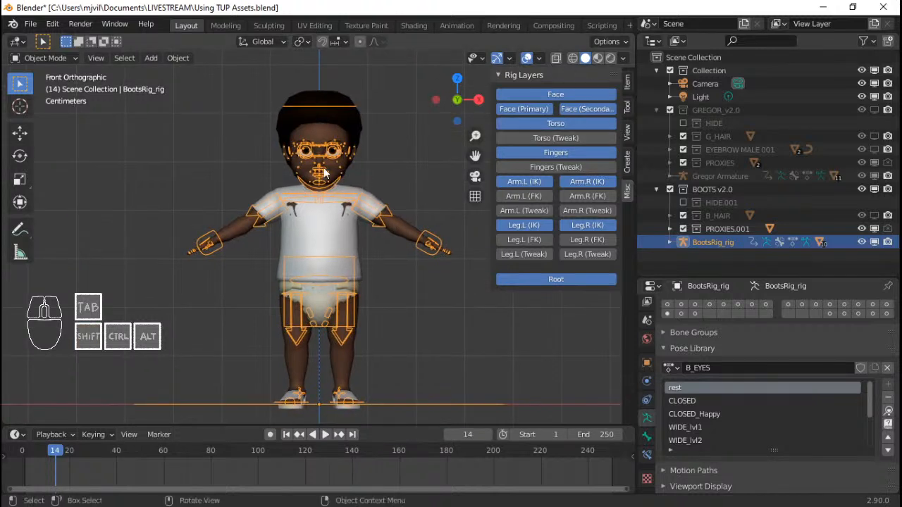
scroll(358, 236, up, 3)
scroll(359, 226, down, 4)
scroll(370, 279, up, 2)
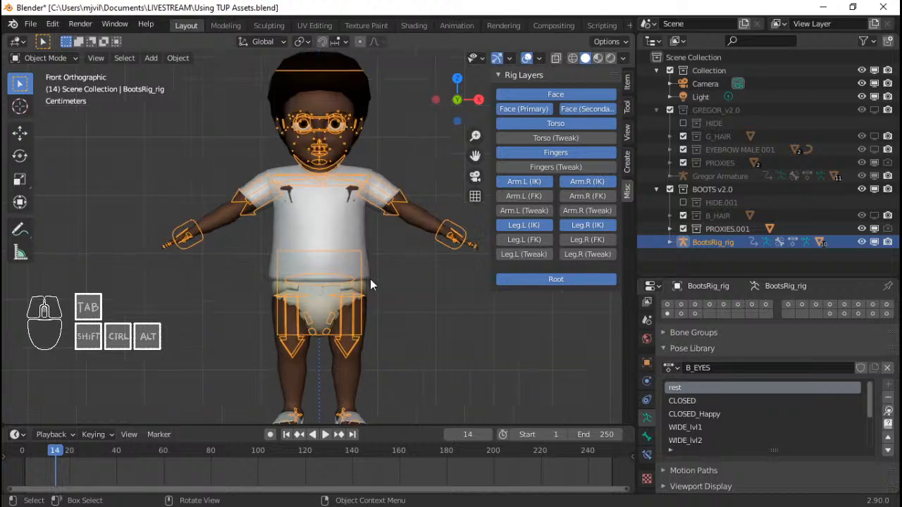
scroll(370, 279, up, 1)
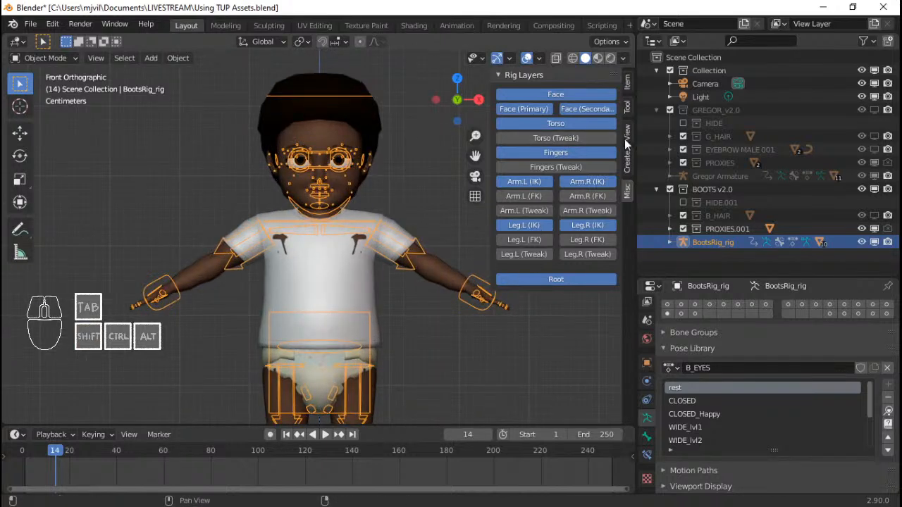
click(627, 83)
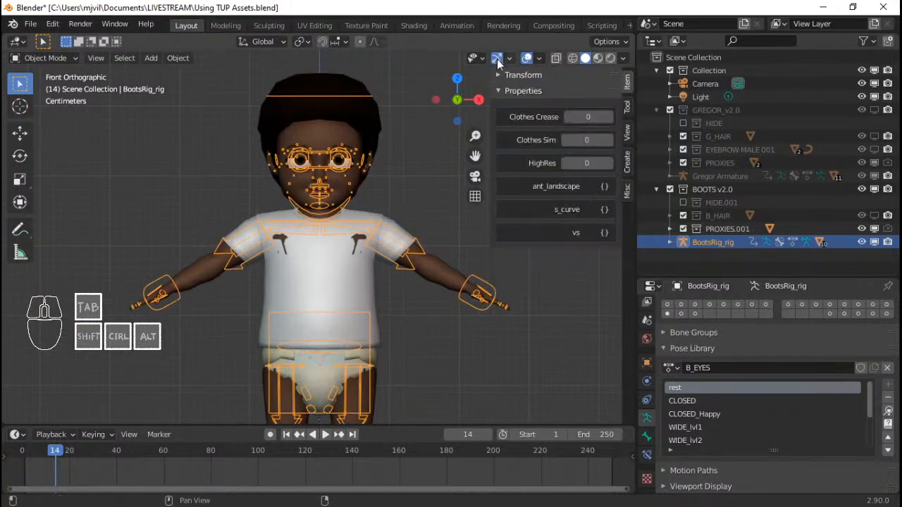
click(609, 163)
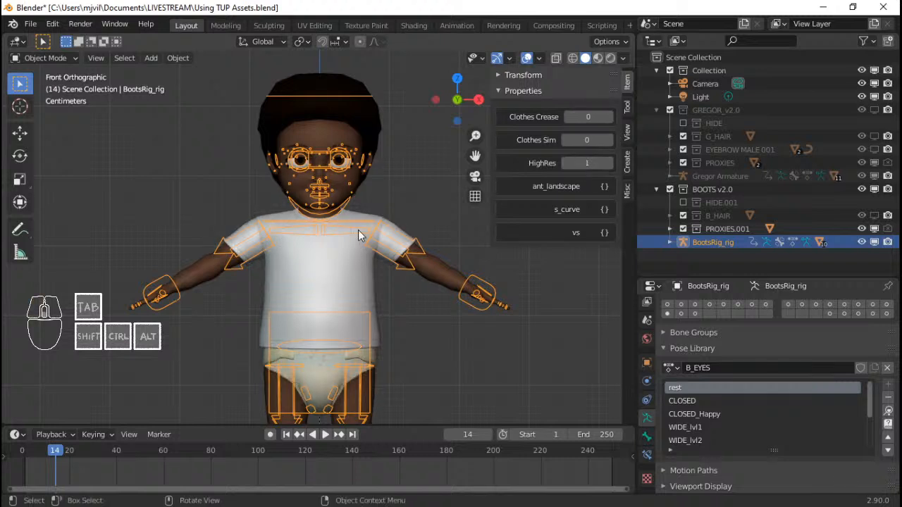
Step: Hide the viewport overlays and compare Boots' face with HighRes set to 0 and then 1
scroll(358, 231, down, 3)
shift+middle_drag(363, 259, 370, 282)
scroll(355, 270, up, 1)
scroll(356, 268, up, 9)
scroll(370, 280, down, 1)
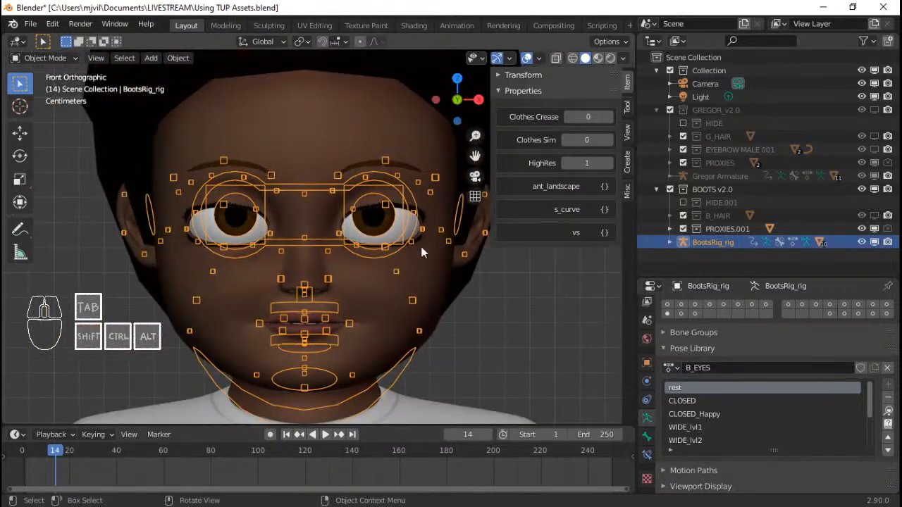
key(alt+shift+z)
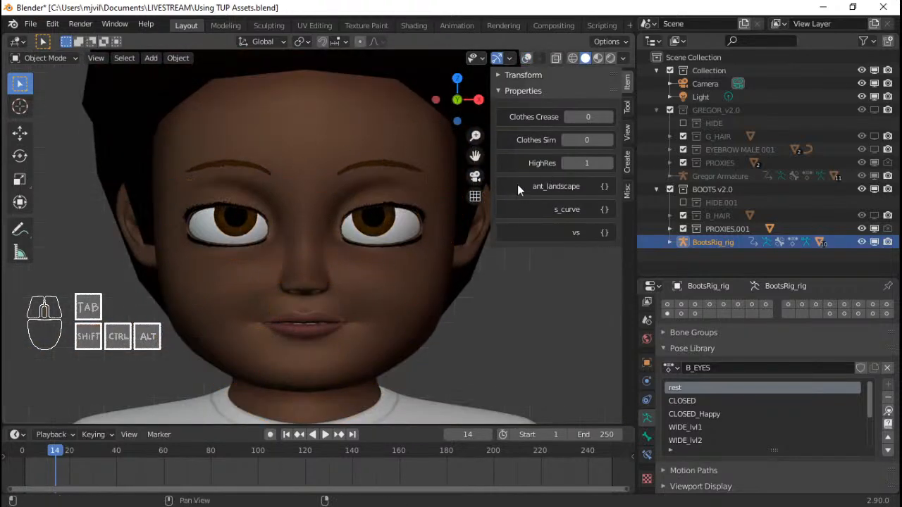
click(566, 165)
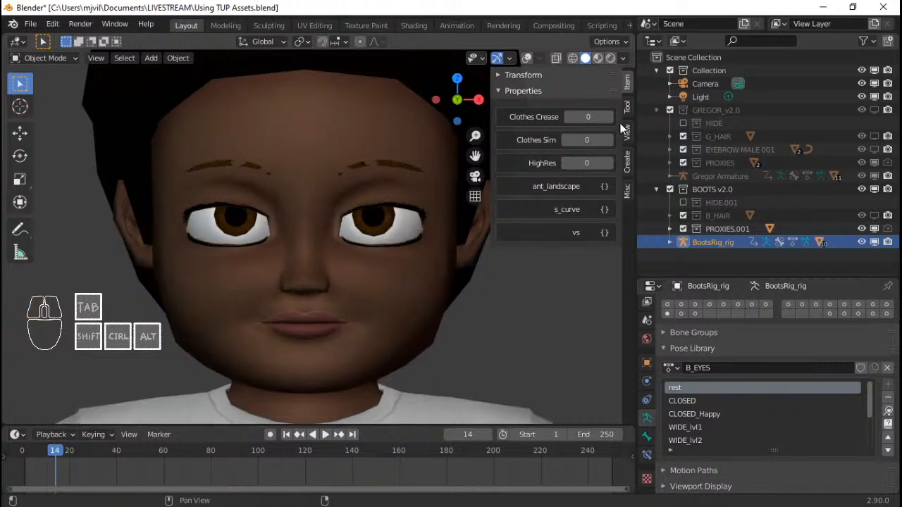
click(612, 163)
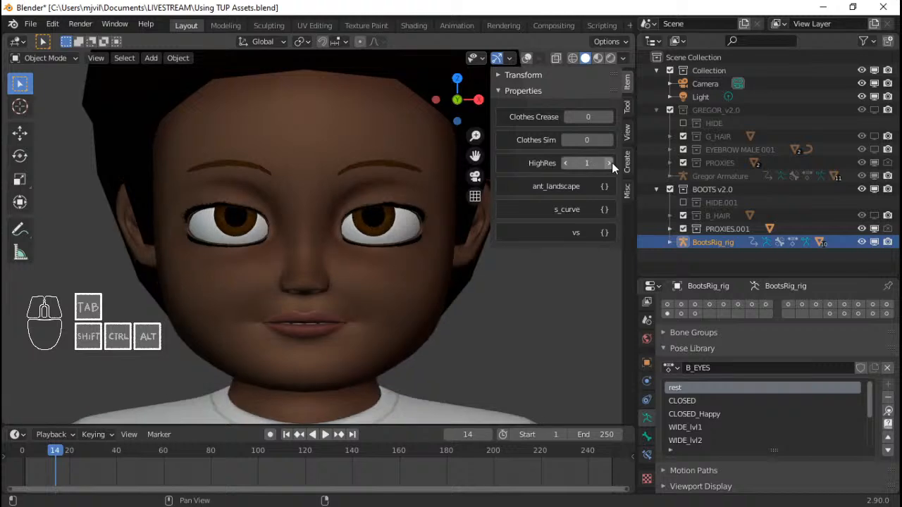
click(610, 163)
Step: Set the Boots rig's HighRes property to 0 and view the head and shirt
shift+middle_drag(339, 280, 358, 258)
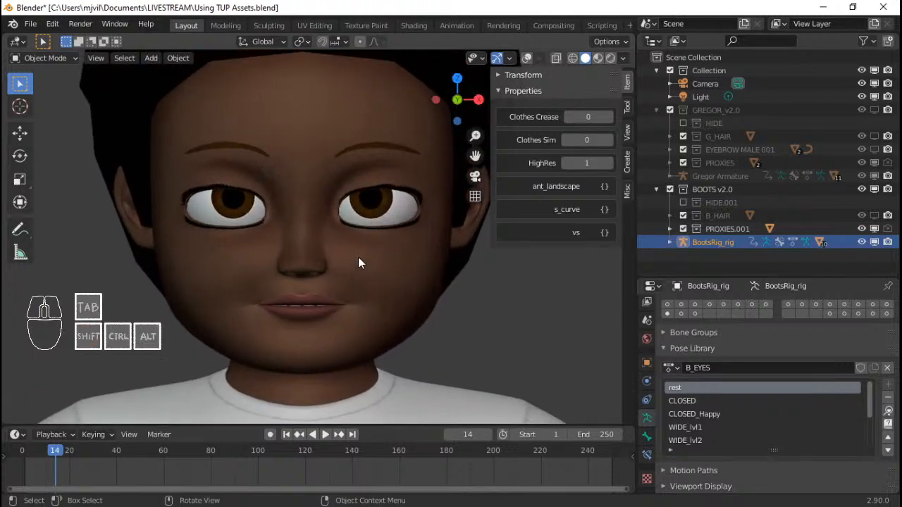
scroll(380, 367, down, 3)
scroll(479, 372, up, 2)
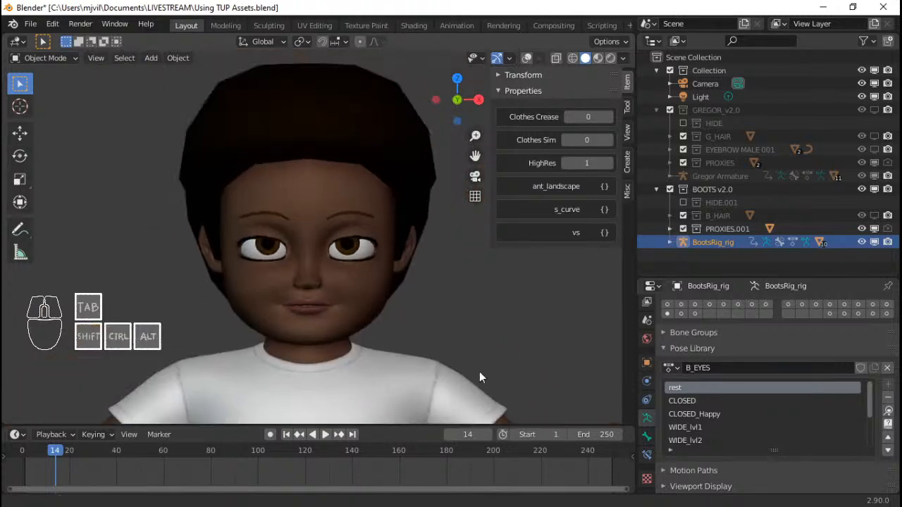
click(566, 164)
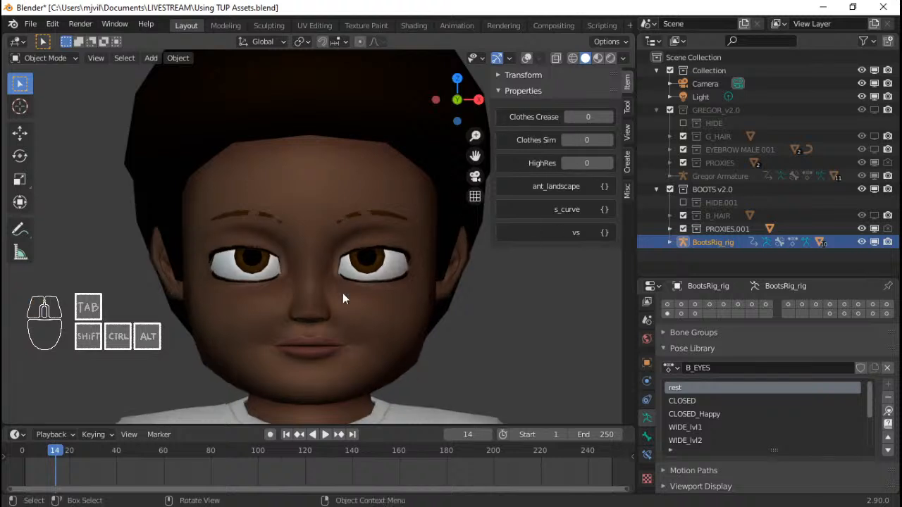
shift+middle_drag(343, 293, 336, 270)
scroll(394, 261, down, 3)
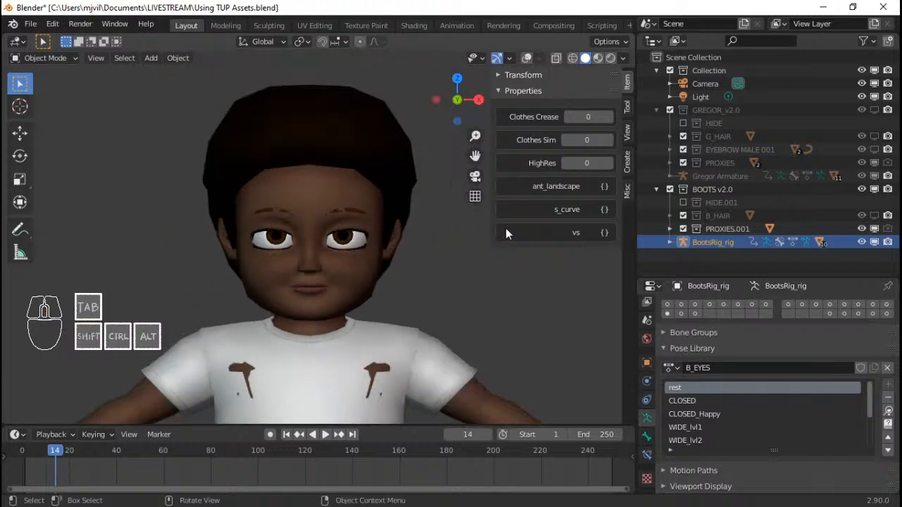
Step: Turn the viewport overlays back on with Boots' upper body framed
shift+middle_drag(409, 240, 406, 208)
scroll(403, 205, down, 2)
key(shift+alt+z)
scroll(402, 322, down, 2)
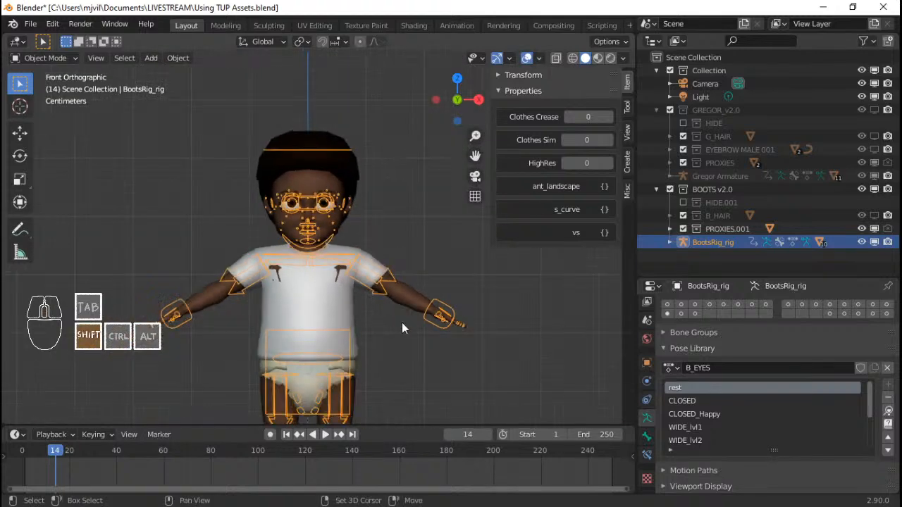
shift+middle_drag(402, 322, 403, 280)
scroll(423, 281, up, 1)
right_click(457, 278)
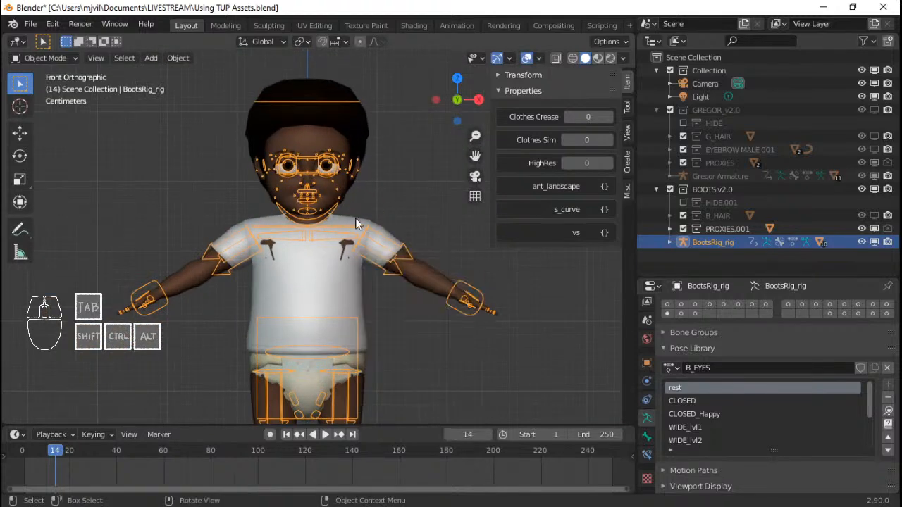
Step: Switch the Boots rig to Pose Mode and try moving the hand_ik.L control, then cancel the move
key(ctrl+Tab)
scroll(355, 219, down, 3)
shift+middle_drag(355, 219, 358, 199)
click(405, 244)
key(g)
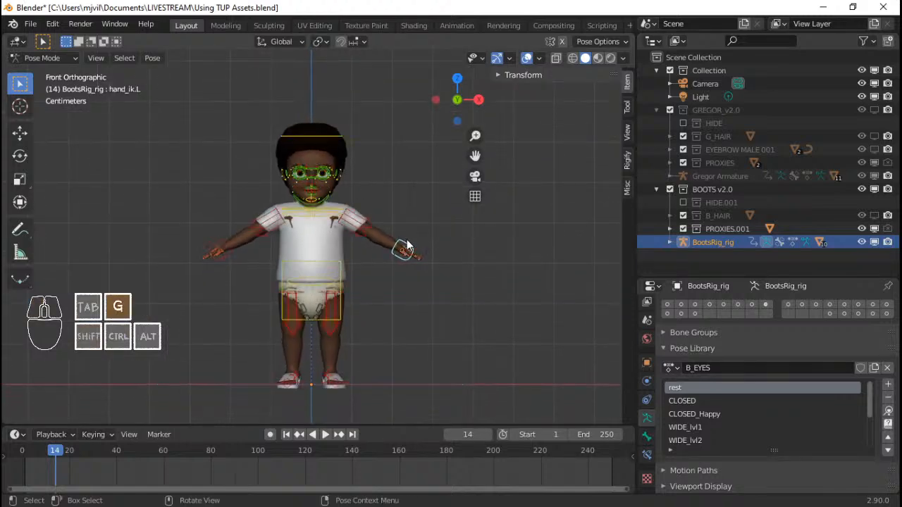
right_click(368, 263)
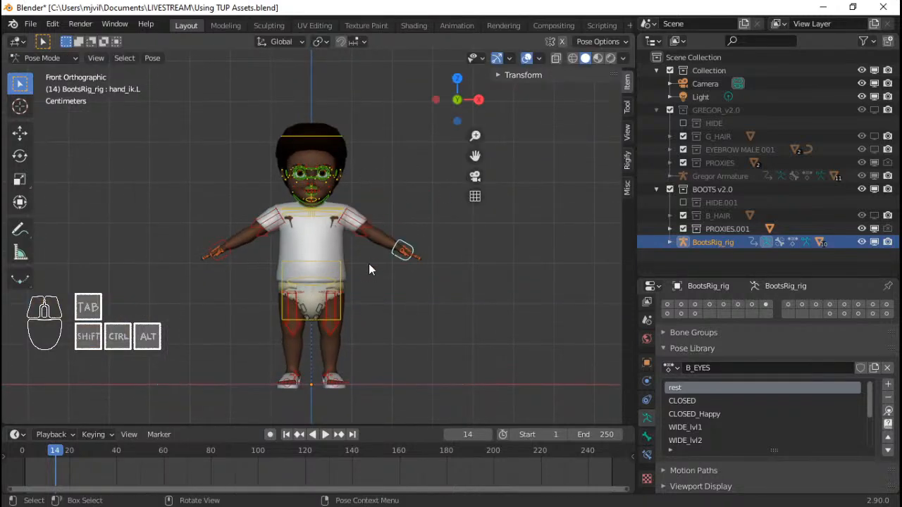
Step: Try moving the torso control upward, then cancel the move
click(342, 253)
key(g)
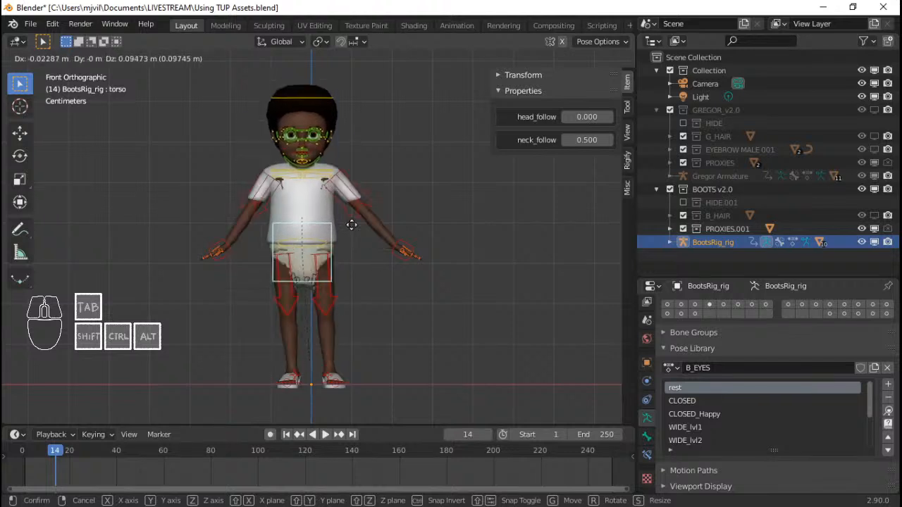
right_click(347, 244)
Step: Try rotating Boots' shoulder.L control, then cancel the rotation
scroll(344, 268, up, 3)
click(325, 202)
key(r)
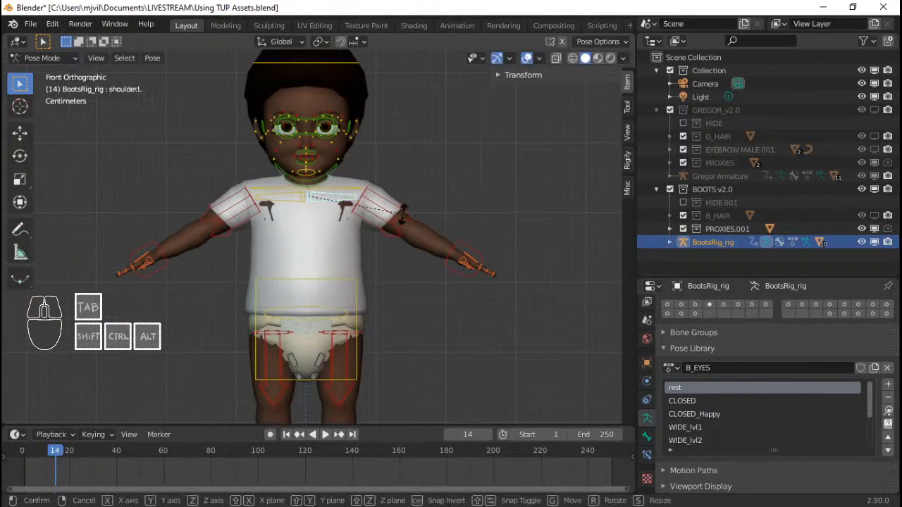
key(z)
key(z)
right_click(415, 181)
Step: Select all pose controls of the Boots rig with the full body framed
key(a)
scroll(388, 224, down, 3)
shift+middle_drag(388, 224, 392, 192)
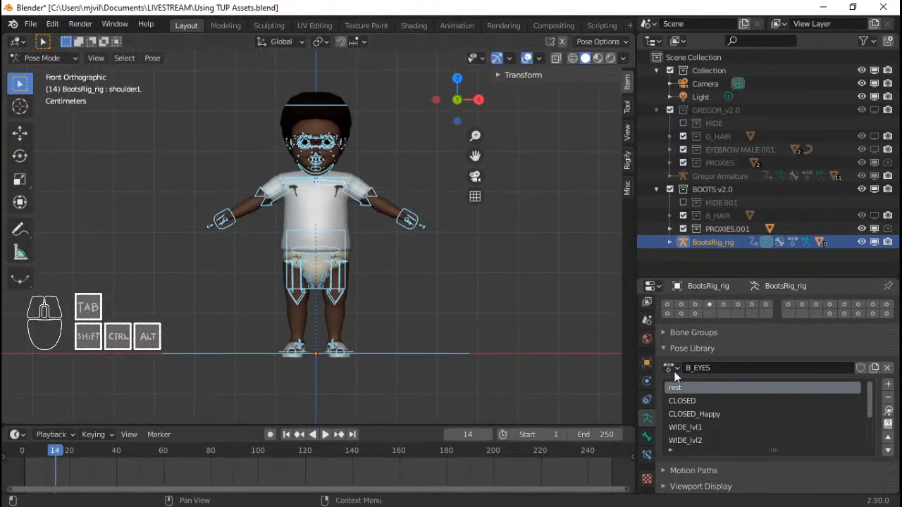
Step: Check the available pose libraries and protect B_EYES with a fake user
click(666, 368)
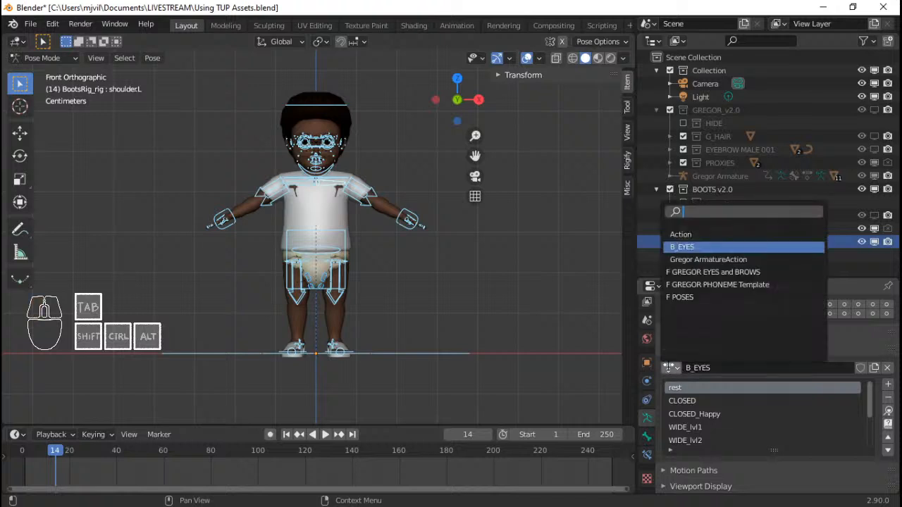
click(668, 368)
click(669, 368)
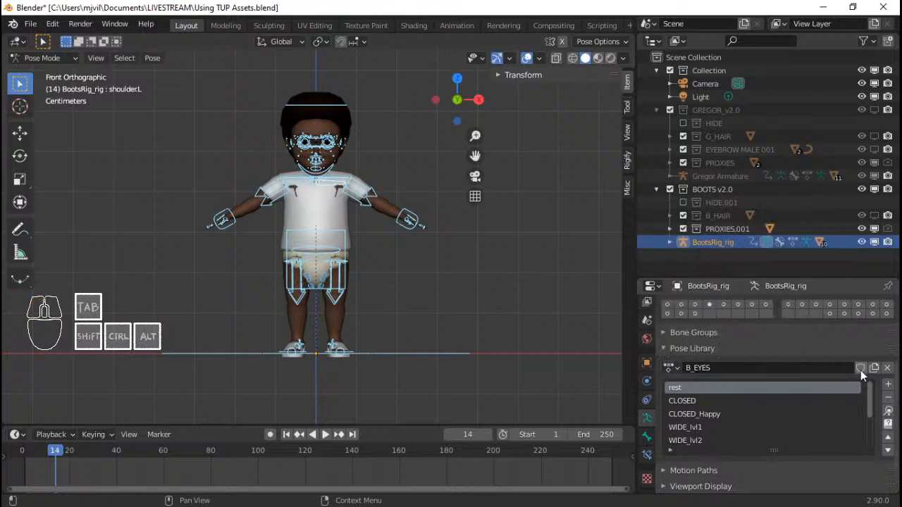
click(860, 369)
Step: Start appending data and browse to the Action folder inside Boots FINAL_v2.blend
click(52, 24)
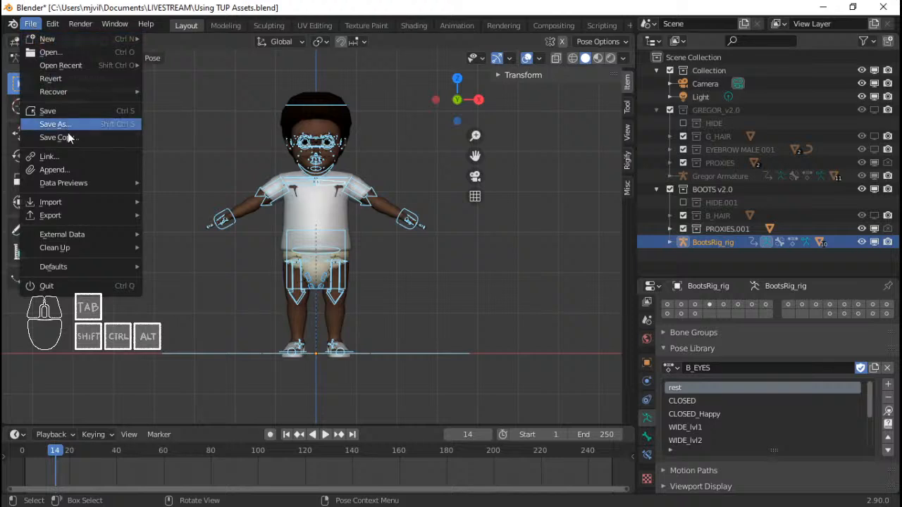
click(55, 170)
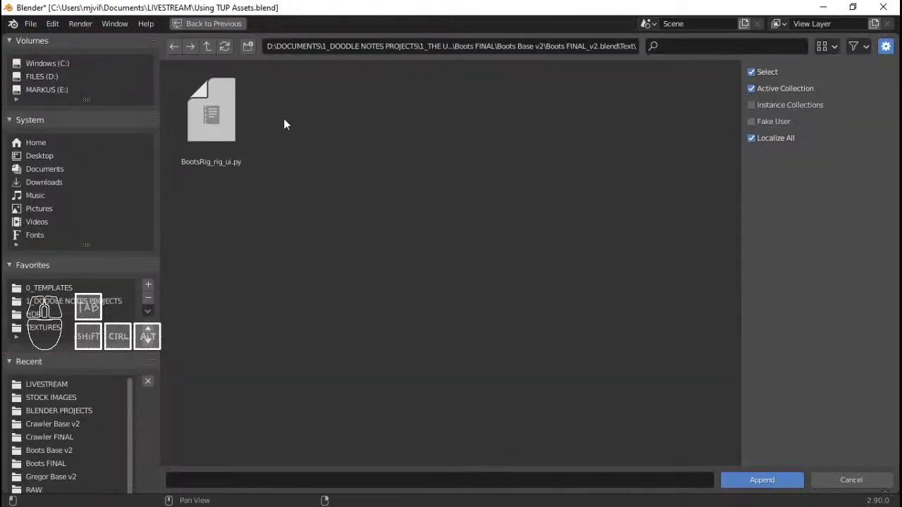
click(207, 48)
click(211, 112)
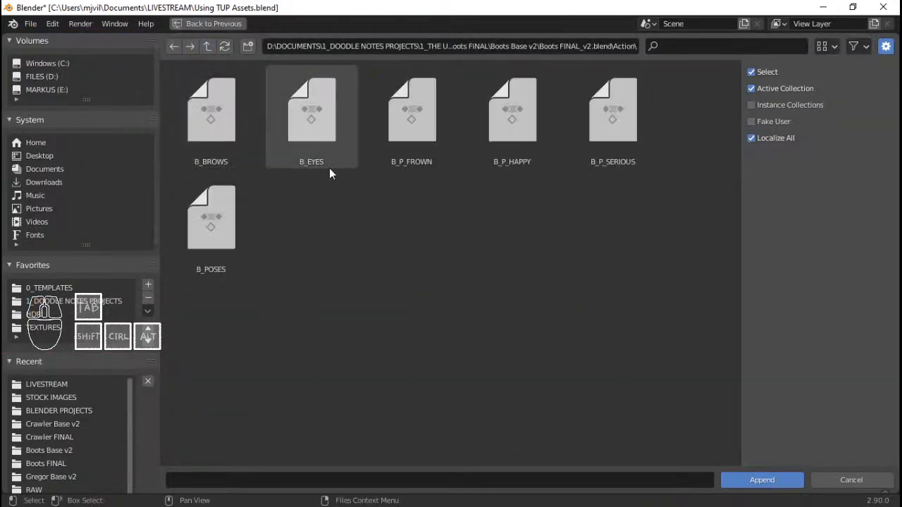
click(206, 46)
click(205, 47)
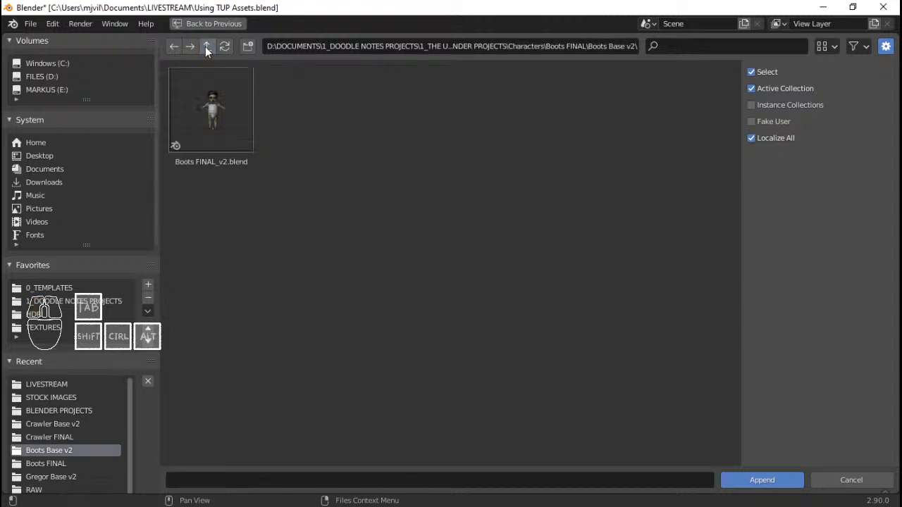
click(224, 112)
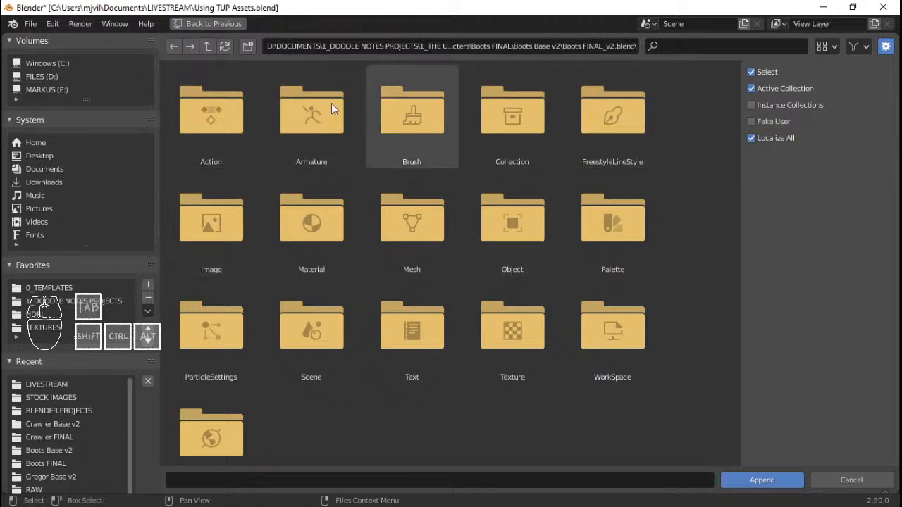
double_click(220, 124)
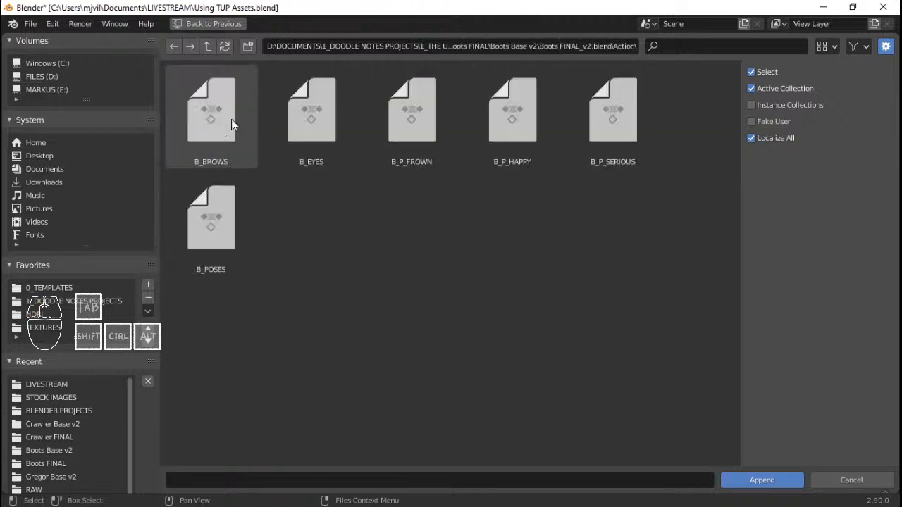
Step: Append the B_BROWS, B_P_FROWN, B_P_HAPPY, B_P_SERIOUS and B_POSES actions and save the file
click(213, 122)
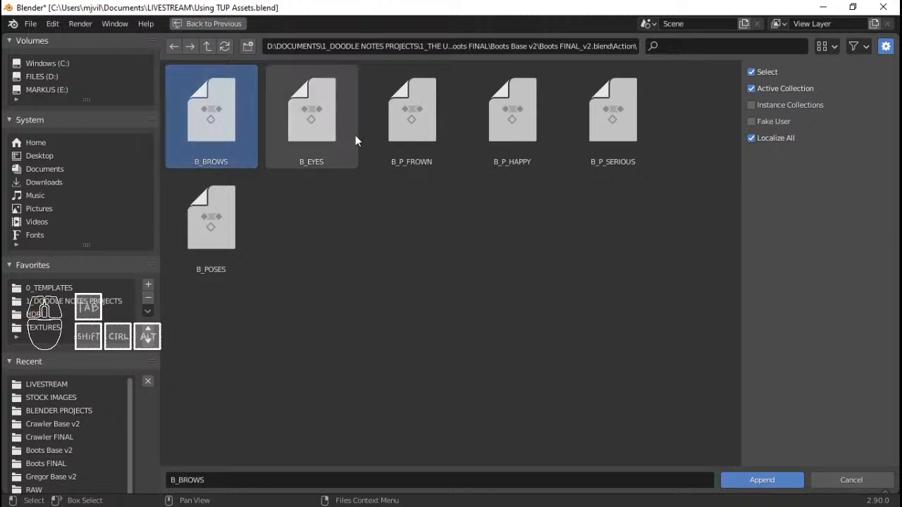
ctrl+click(411, 122)
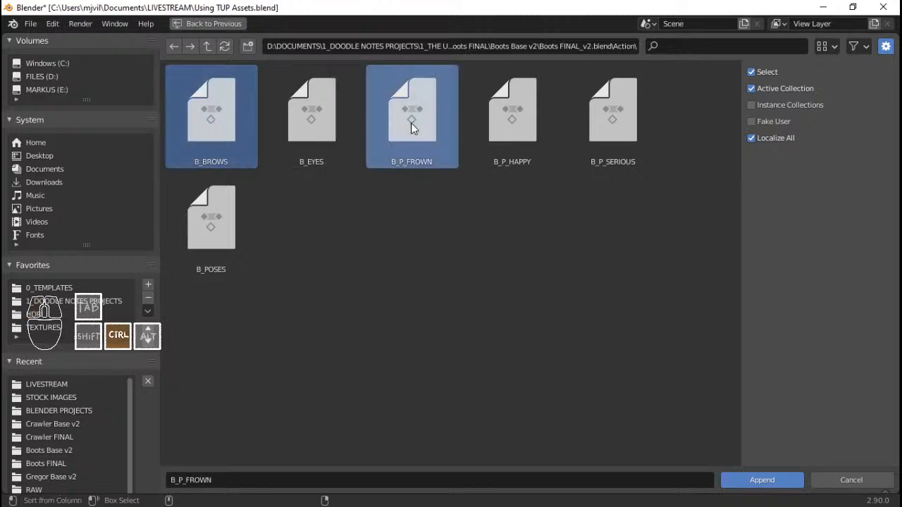
ctrl+click(523, 120)
ctrl+click(615, 115)
ctrl+click(222, 232)
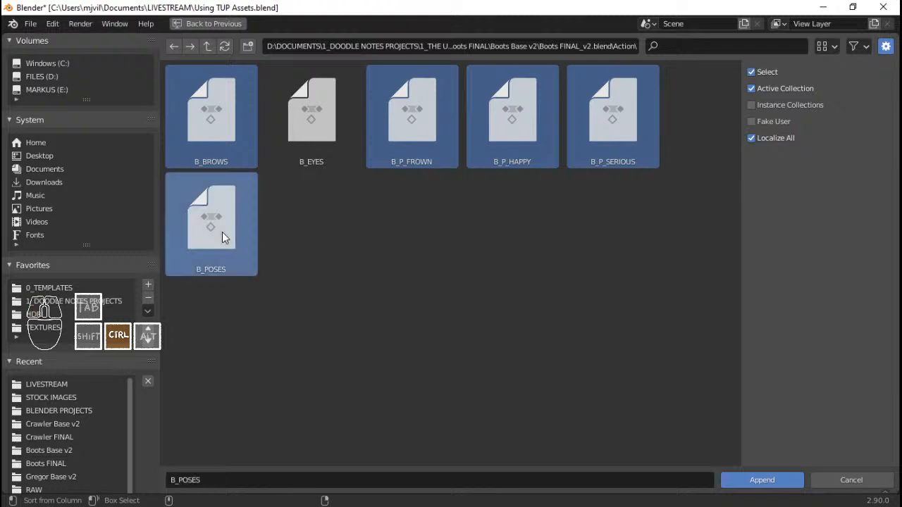
click(775, 480)
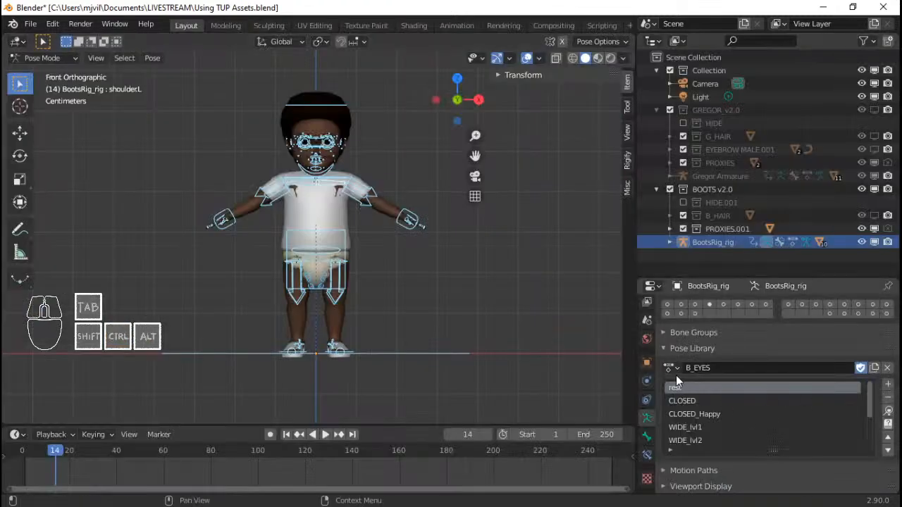
key(ctrl+s)
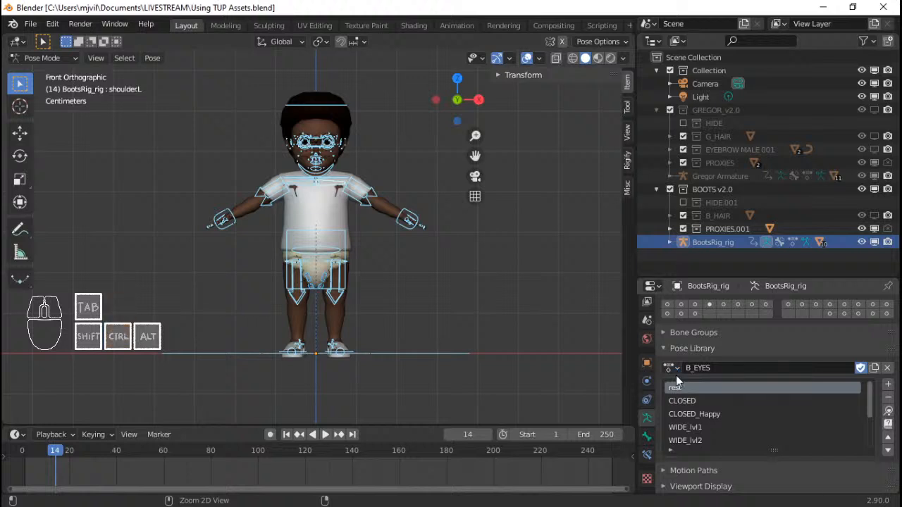
key(ctrl+s)
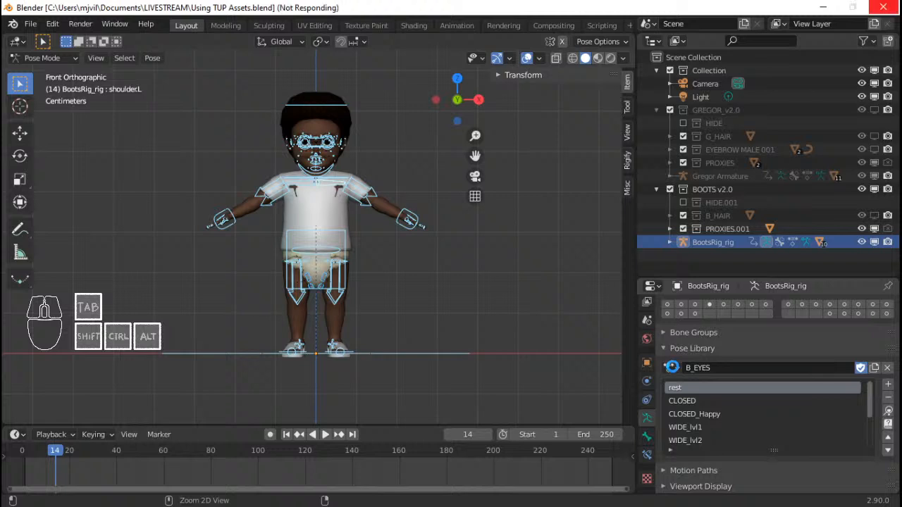
Step: Assign B_BROWS, B_P_FROWN and B_P_HAPPY in turn as the rig's pose library, giving each a fake user
click(672, 367)
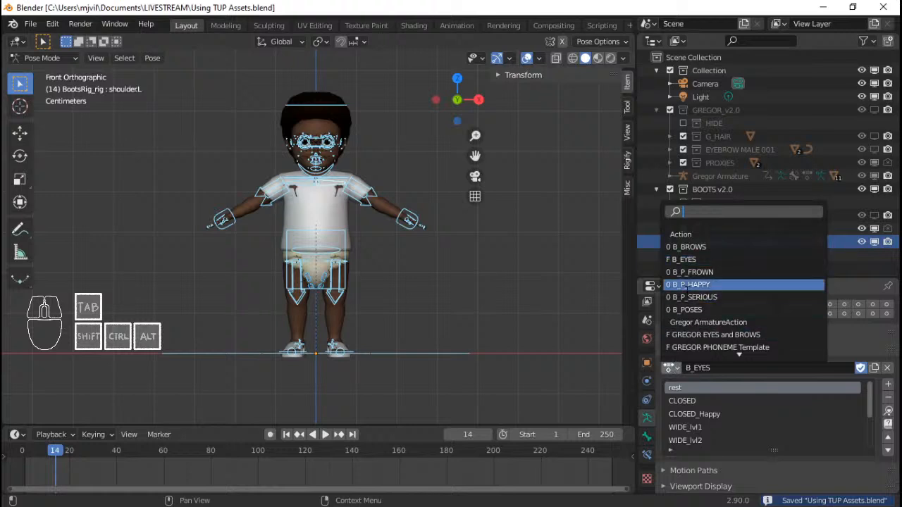
click(687, 246)
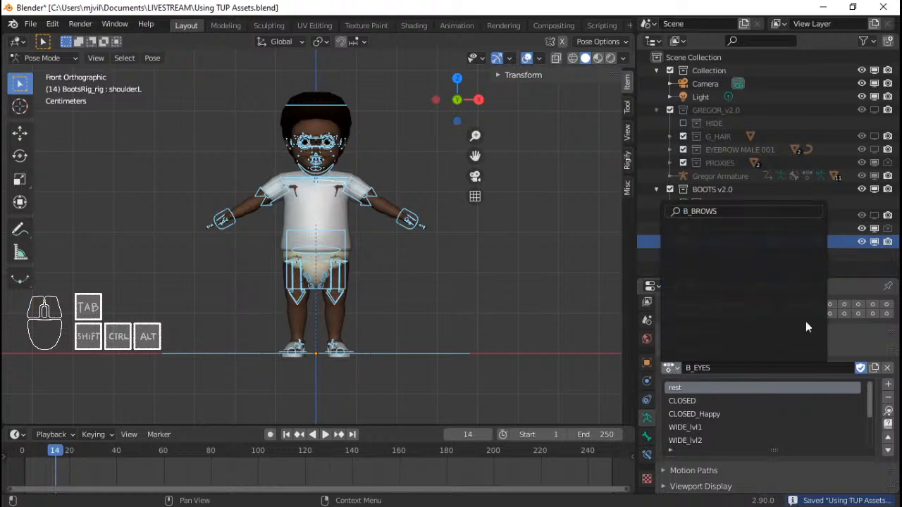
click(672, 367)
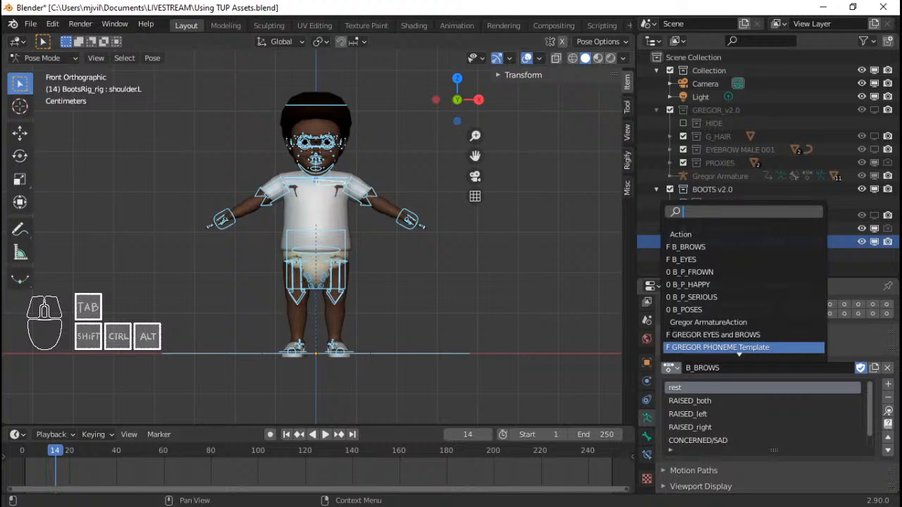
click(701, 274)
click(671, 367)
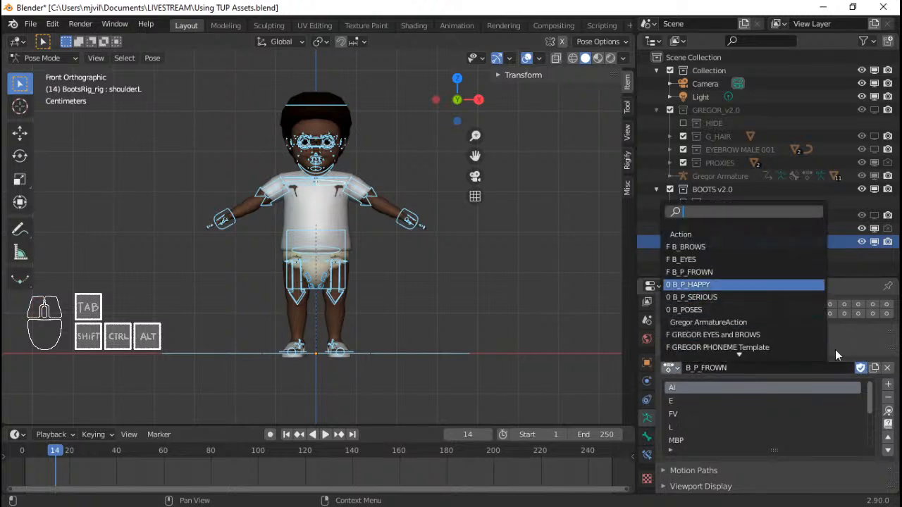
click(698, 287)
Step: Assign B_P_SERIOUS and B_POSES in turn as the pose library, give both a fake user, and save the file
click(672, 368)
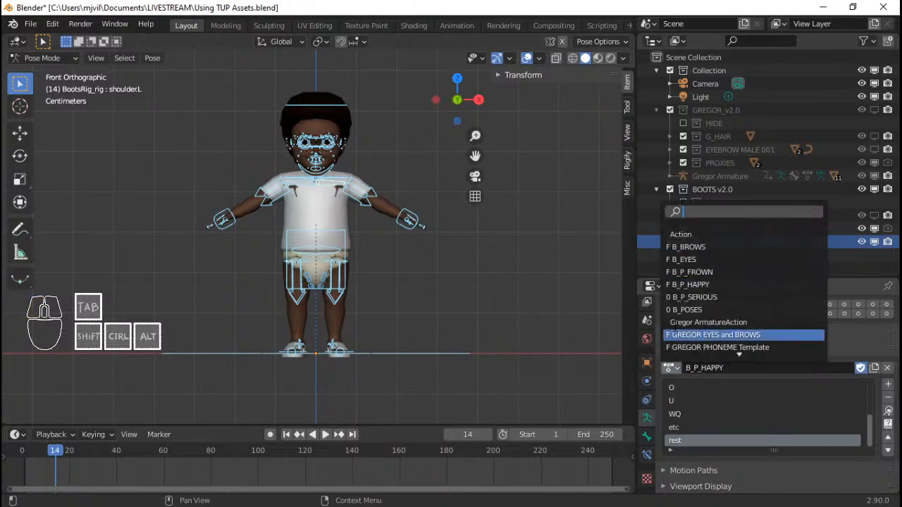
click(733, 299)
click(668, 368)
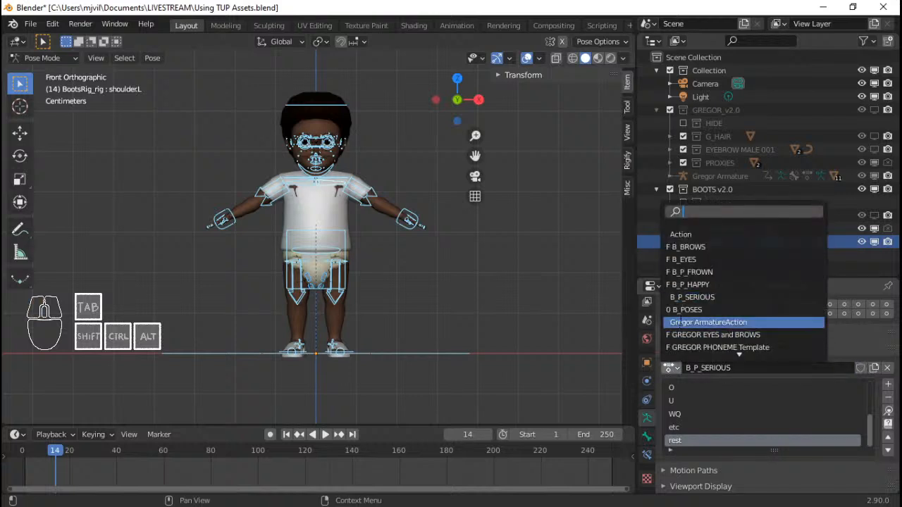
click(861, 367)
click(670, 367)
click(683, 309)
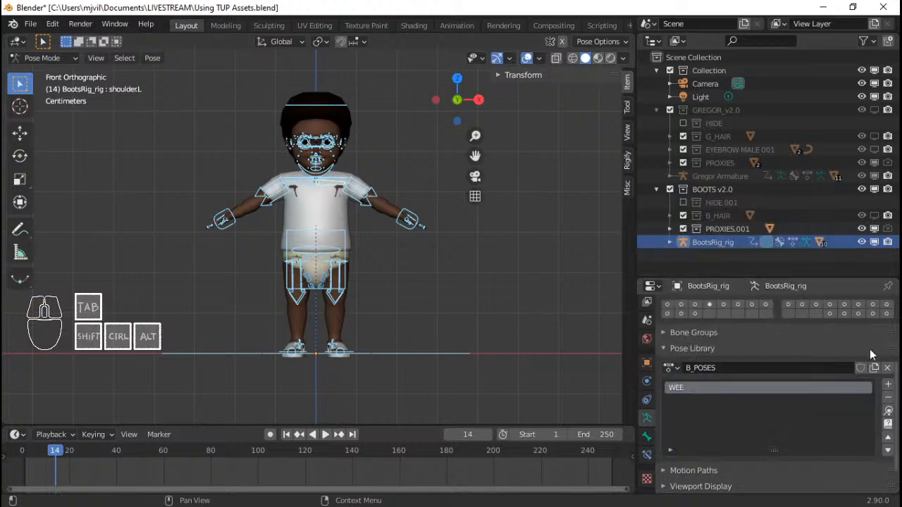
click(861, 367)
key(ctrl+s)
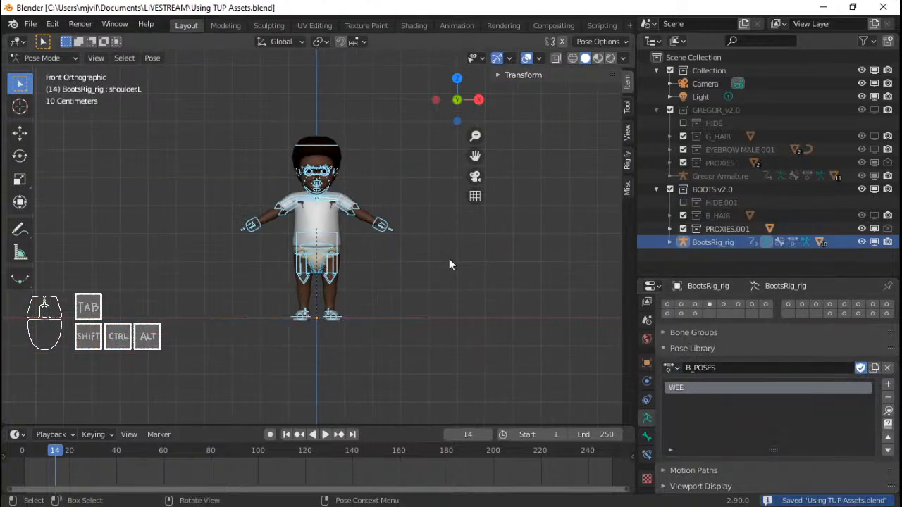
Step: Collapse the Rig Main Properties and examine the Boots rig's layer switches with the character viewed at an angle
key(n)
scroll(449, 264, down, 1)
middle_drag(449, 264, 388, 280)
key(n)
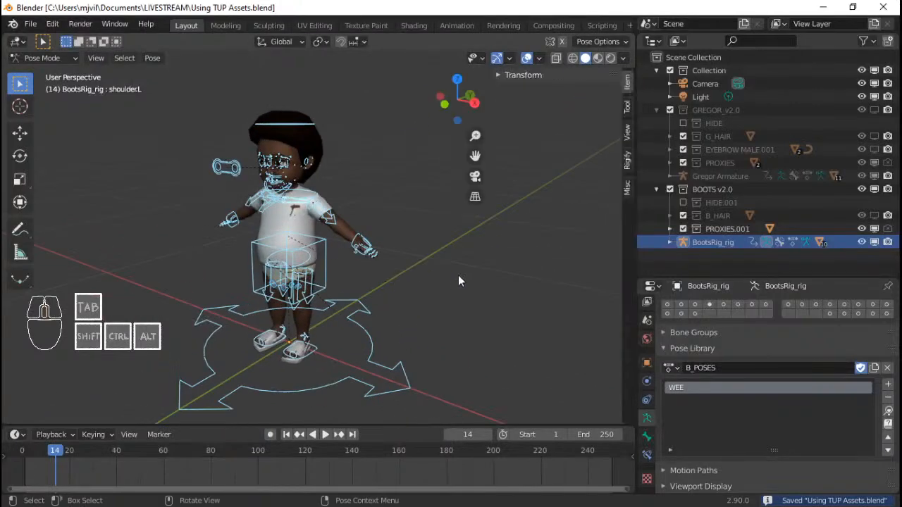
click(628, 184)
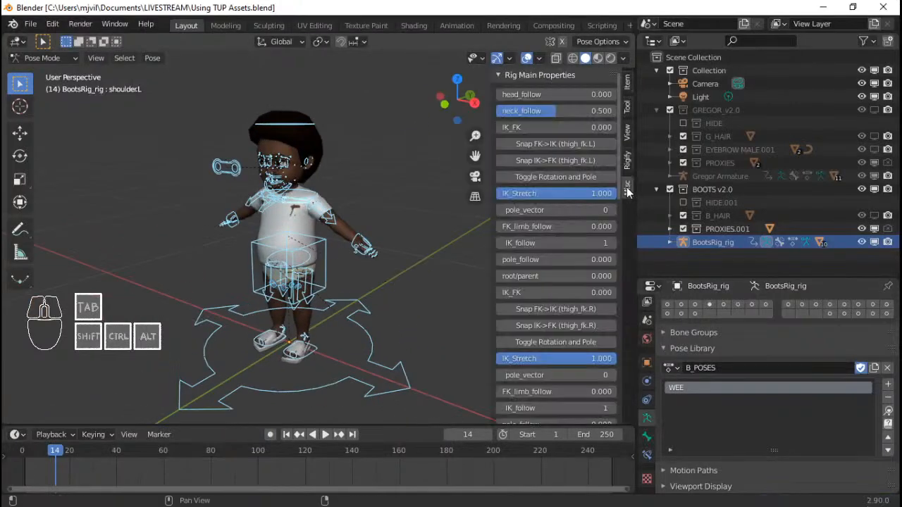
click(537, 76)
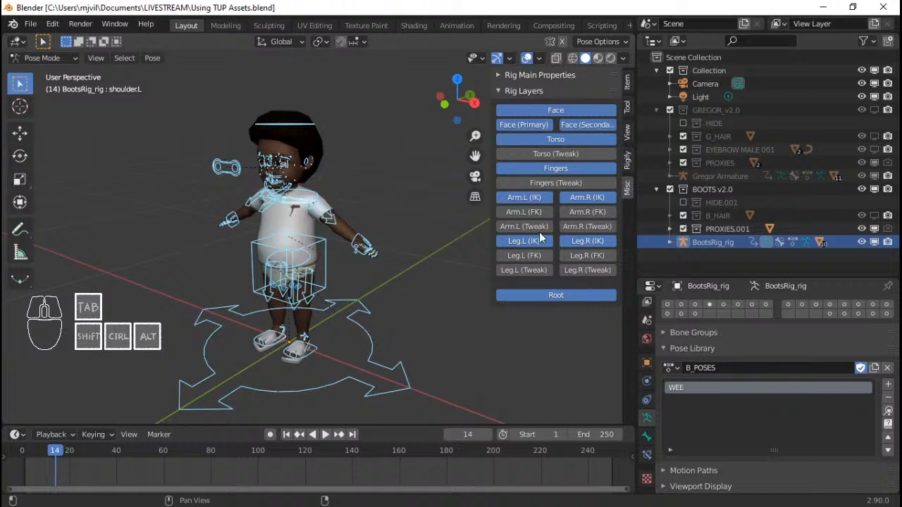
click(540, 201)
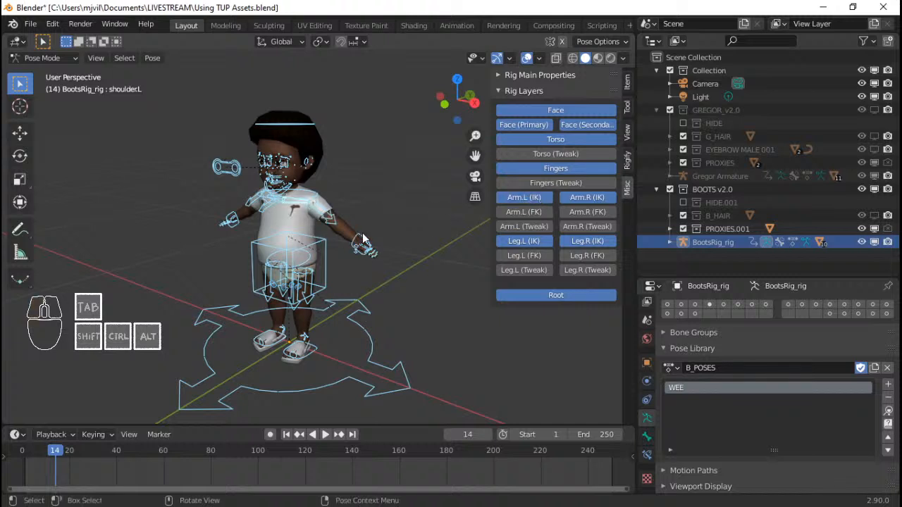
middle_drag(352, 265, 353, 259)
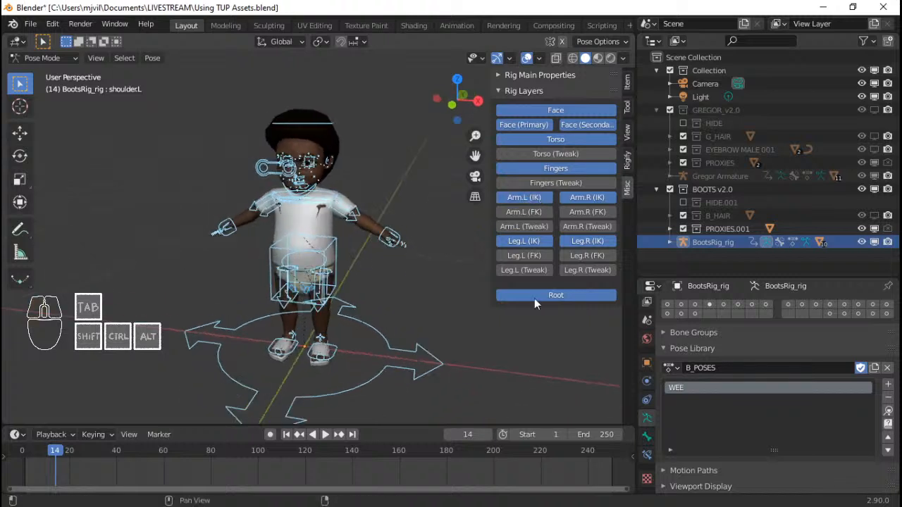
Step: Set IK_FK to 1 for the left arm through its hand IK control
click(387, 237)
scroll(398, 235, up, 3)
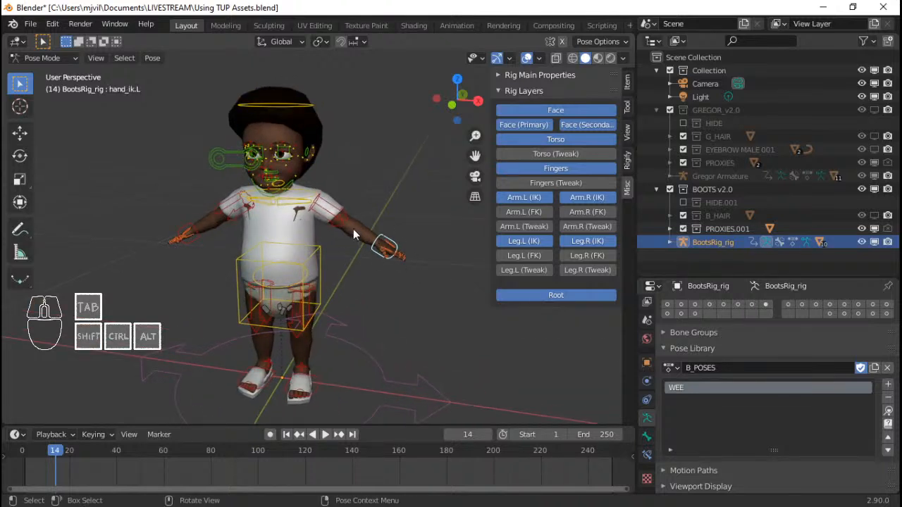
click(534, 76)
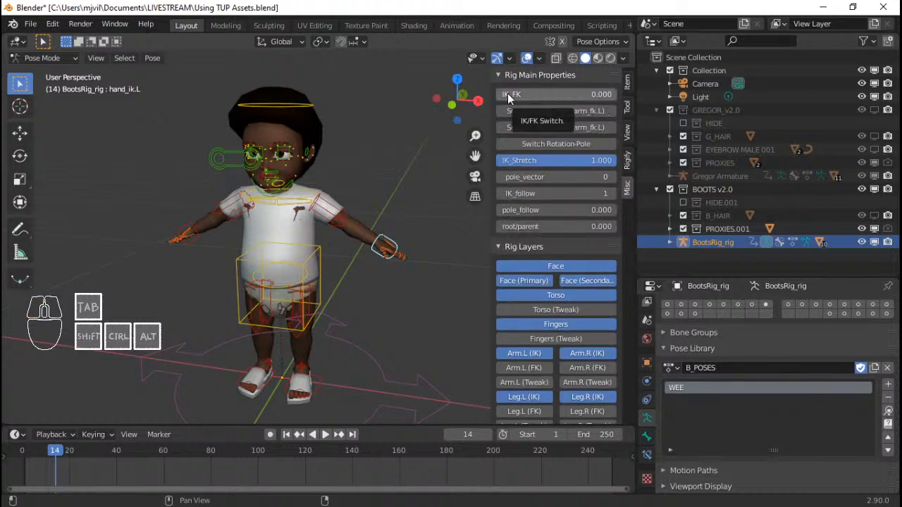
click(508, 93)
text(1)
key(Return)
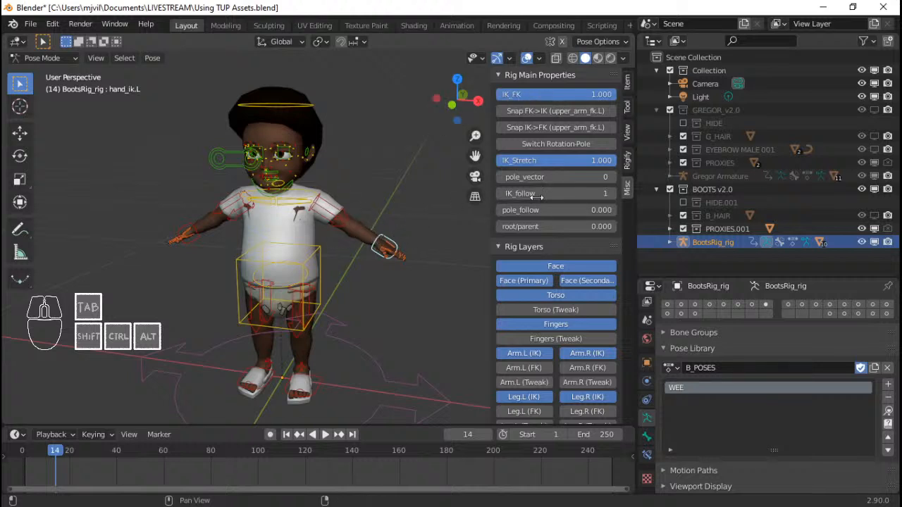
Step: Show the Arm.L (FK) rig layer and try moving the left hand's IK control
click(540, 366)
scroll(405, 219, up, 5)
key(g)
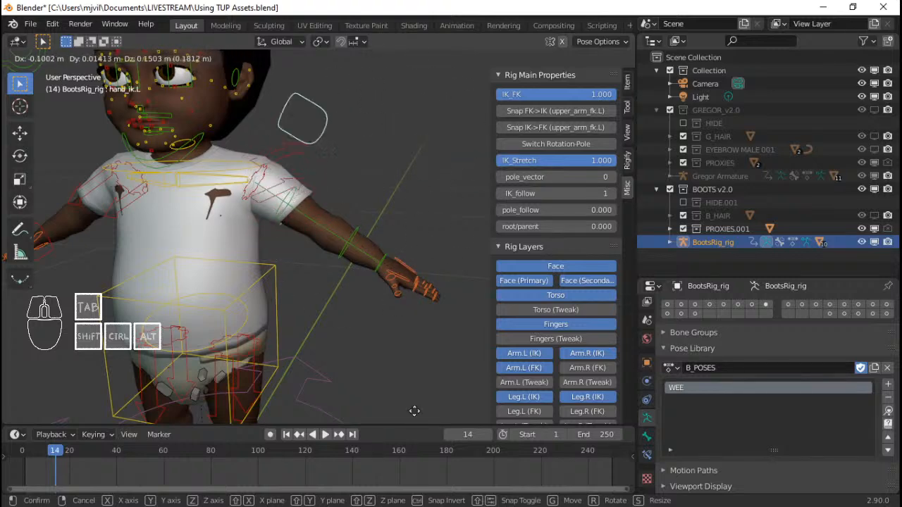
right_click(373, 196)
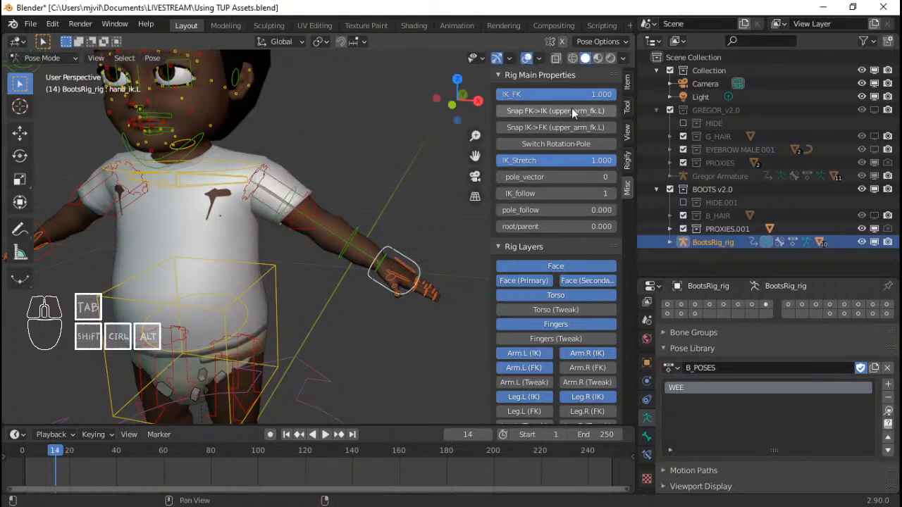
Step: Try rotating the left upper arm's FK control
click(297, 201)
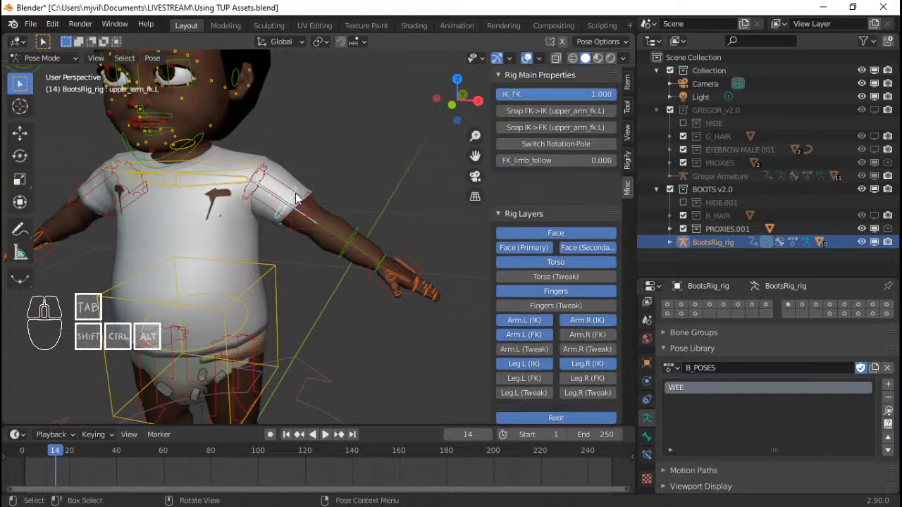
key(r)
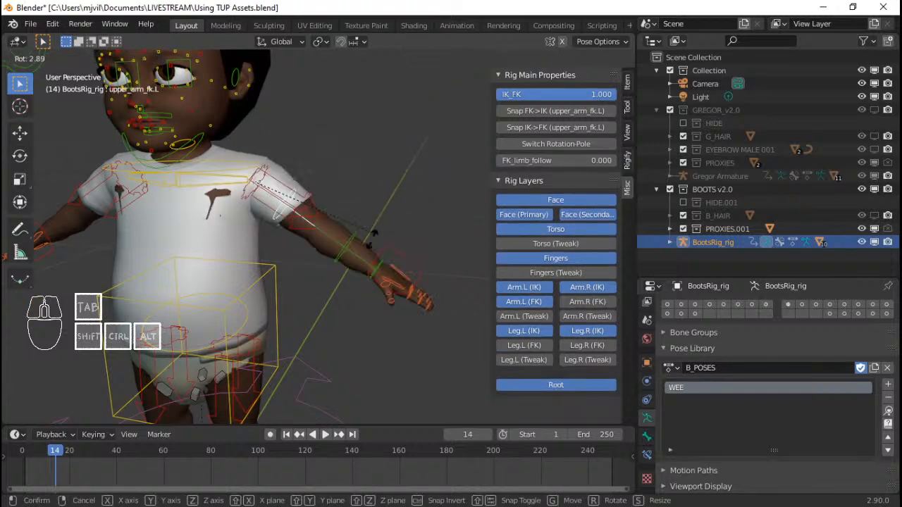
click(347, 215)
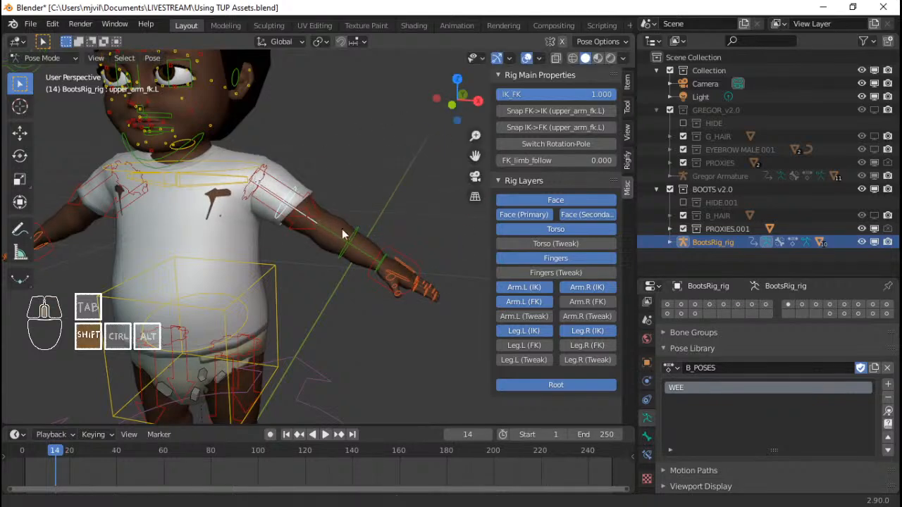
Step: Try moving the left hand's IK control again while the left arm is in FK mode
shift+middle_drag(292, 223, 322, 217)
scroll(396, 219, down, 3)
scroll(346, 244, up, 3)
shift+middle_drag(346, 244, 342, 245)
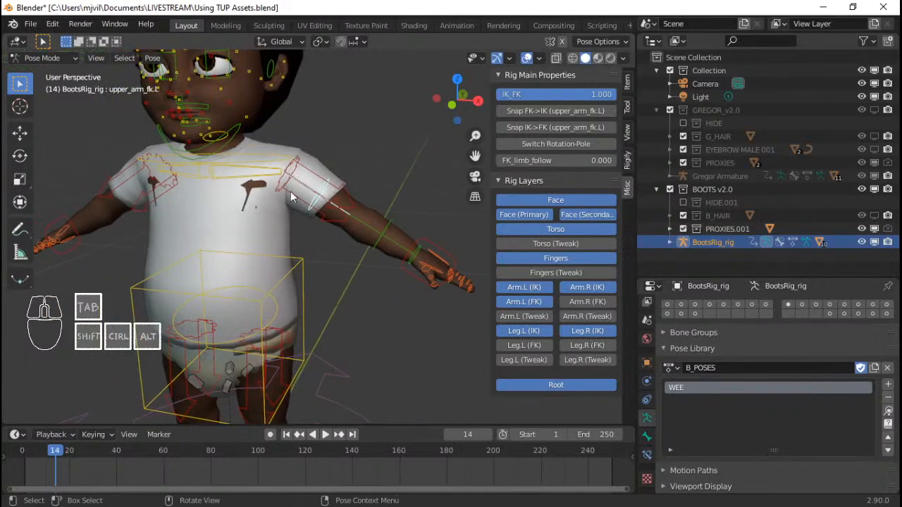
scroll(342, 301, down, 3)
scroll(339, 239, up, 2)
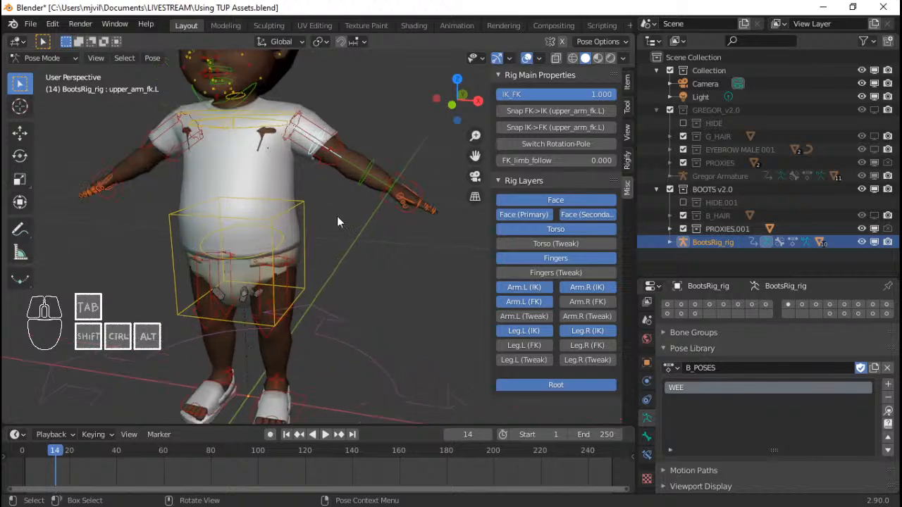
scroll(346, 149, down, 3)
scroll(321, 232, up, 2)
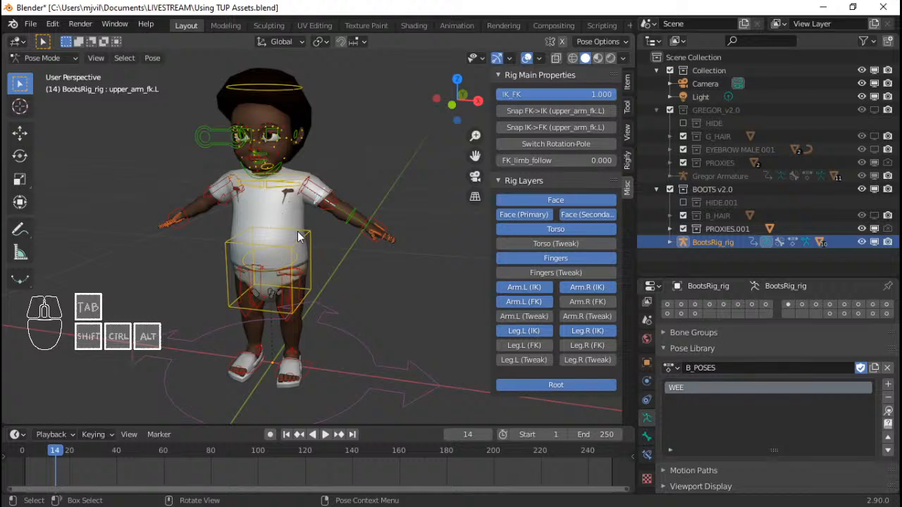
click(305, 379)
click(376, 216)
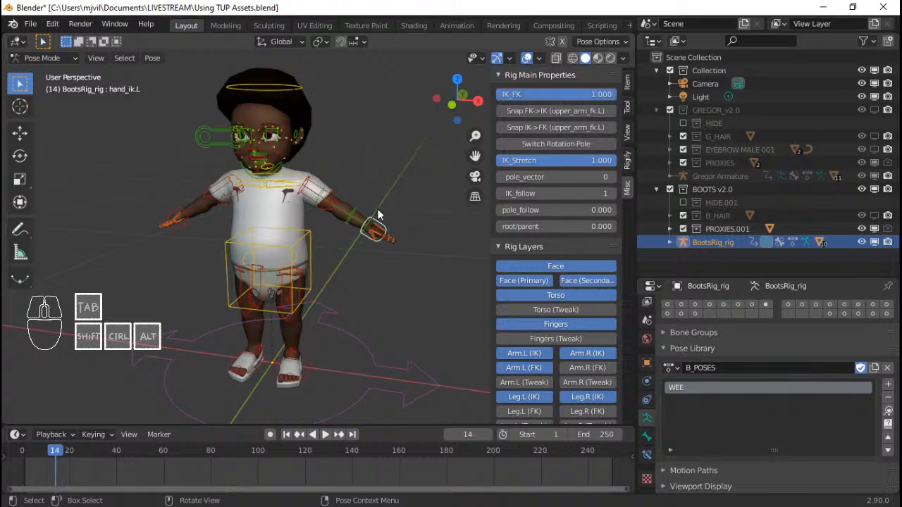
key(g)
right_click(358, 232)
scroll(358, 232, up, 3)
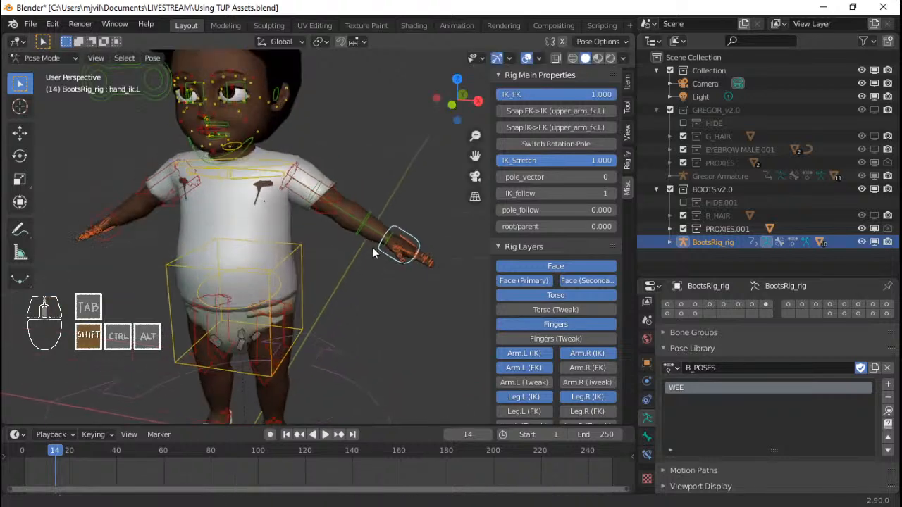
click(314, 207)
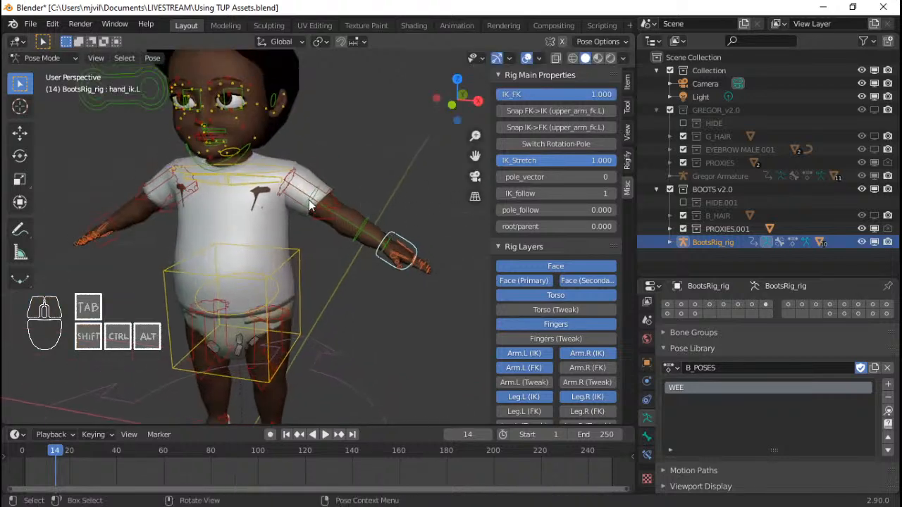
Step: Set IK_FK to 1 for the right arm through its hand IK control
click(118, 236)
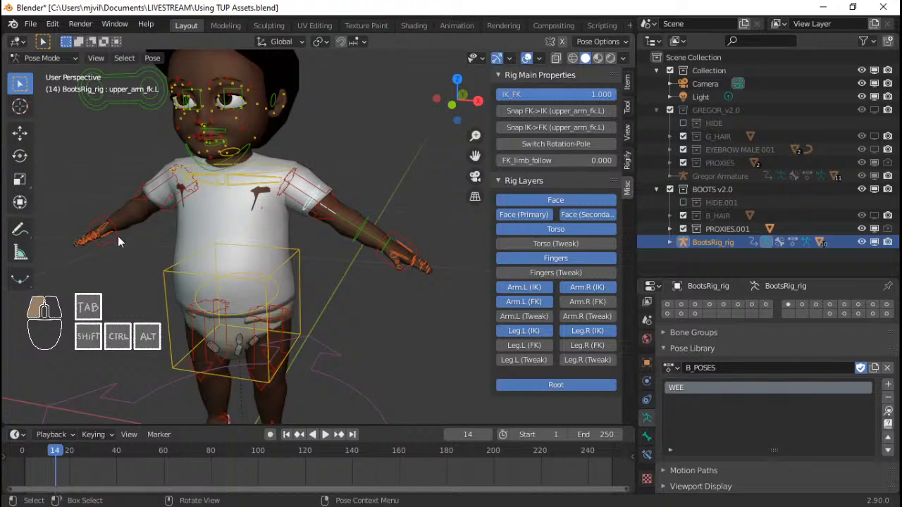
click(539, 94)
text(1)
click(394, 203)
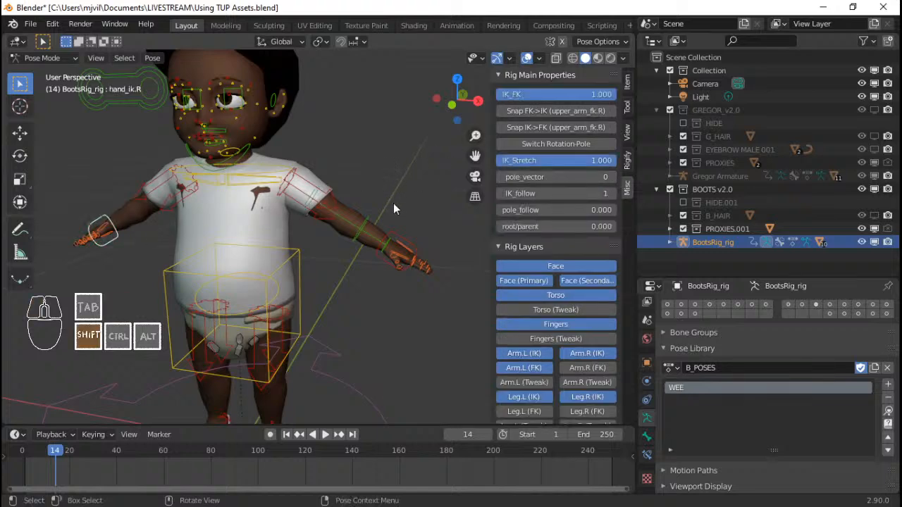
Step: Set IK_FK to 1 for both legs through the left and right foot IK controls
shift+middle_drag(394, 203, 404, 170)
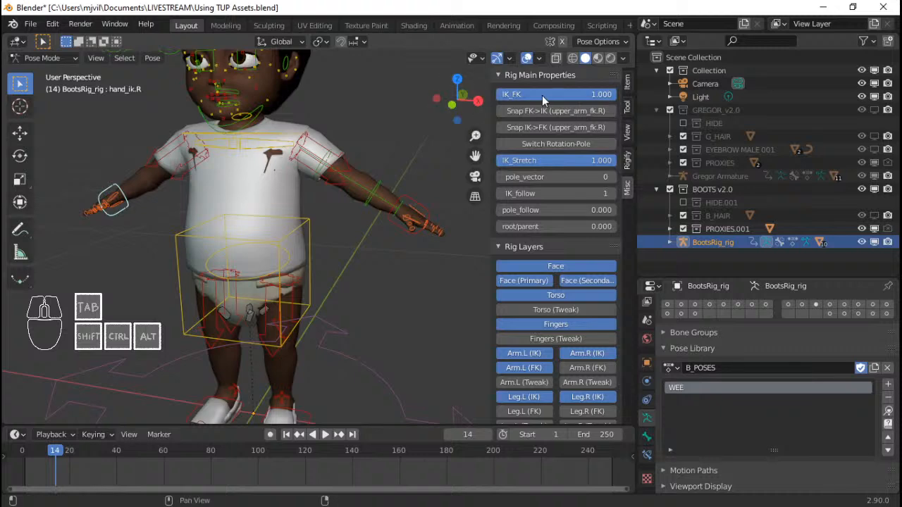
shift+middle_drag(306, 356, 312, 286)
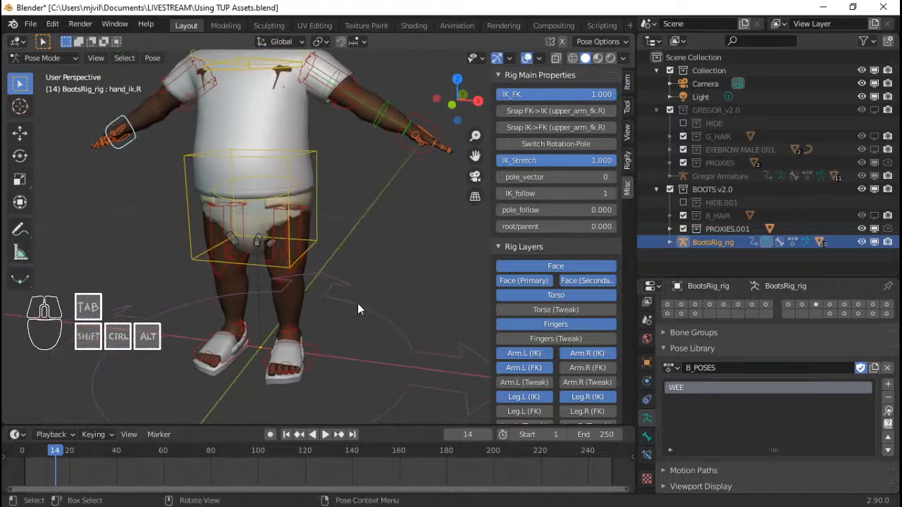
click(314, 353)
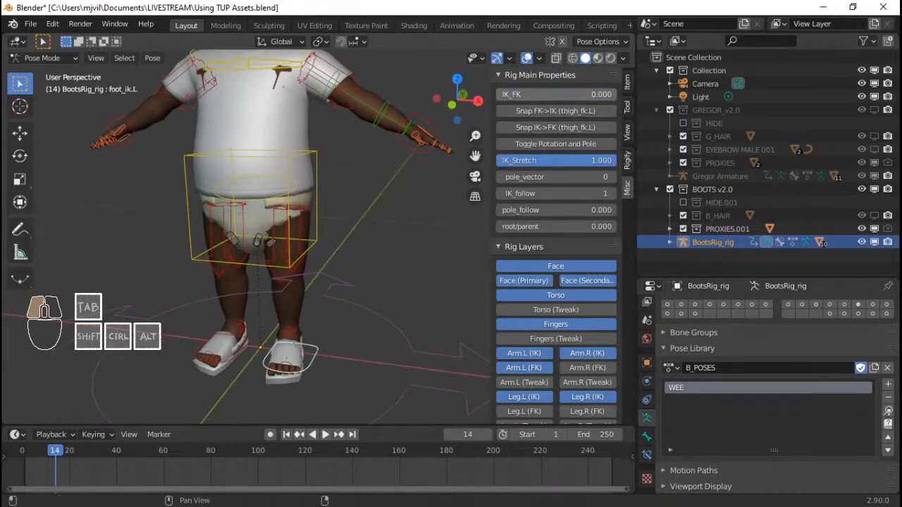
click(242, 360)
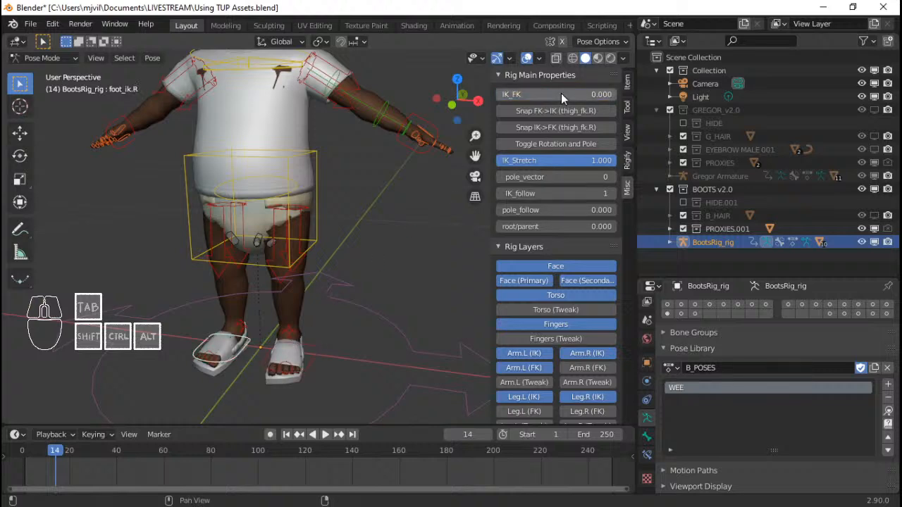
shift+middle_drag(376, 208, 380, 247)
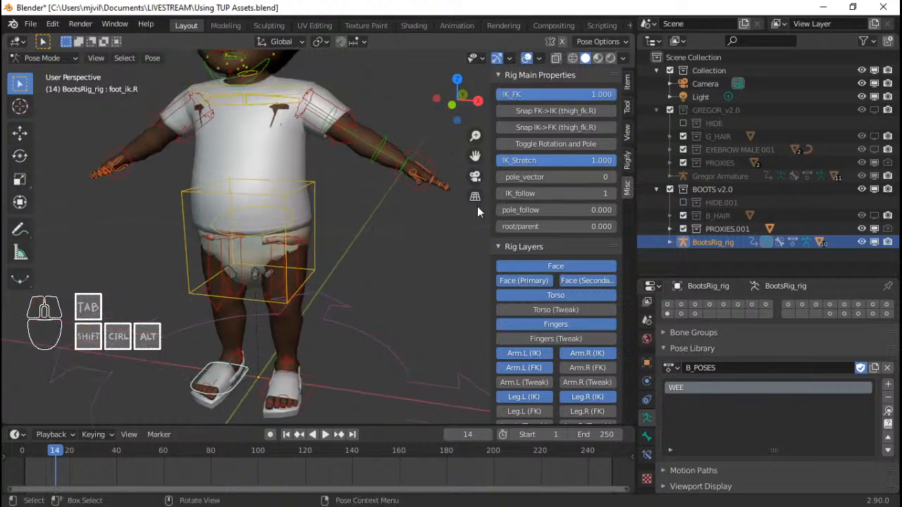
Step: Hide the arm and leg IK rig layers and show the Arm.R, Leg.L and Leg.R FK layers
click(530, 75)
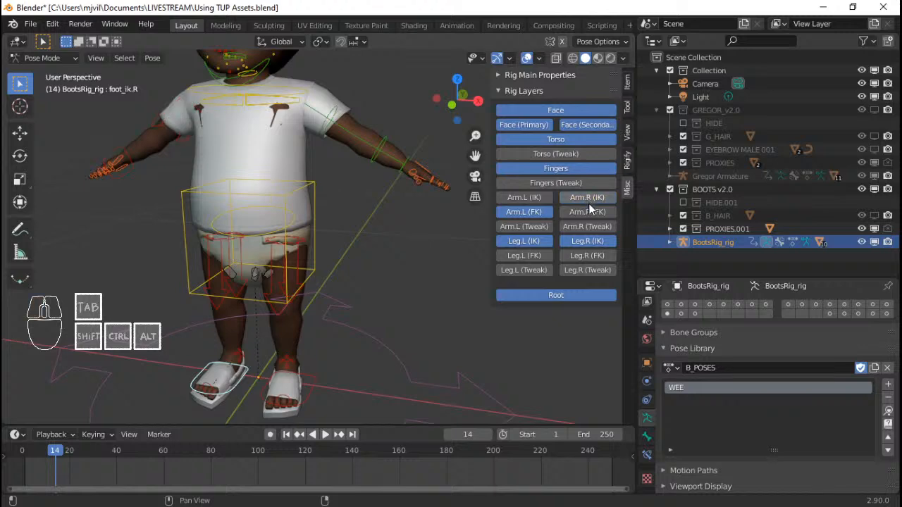
click(571, 244)
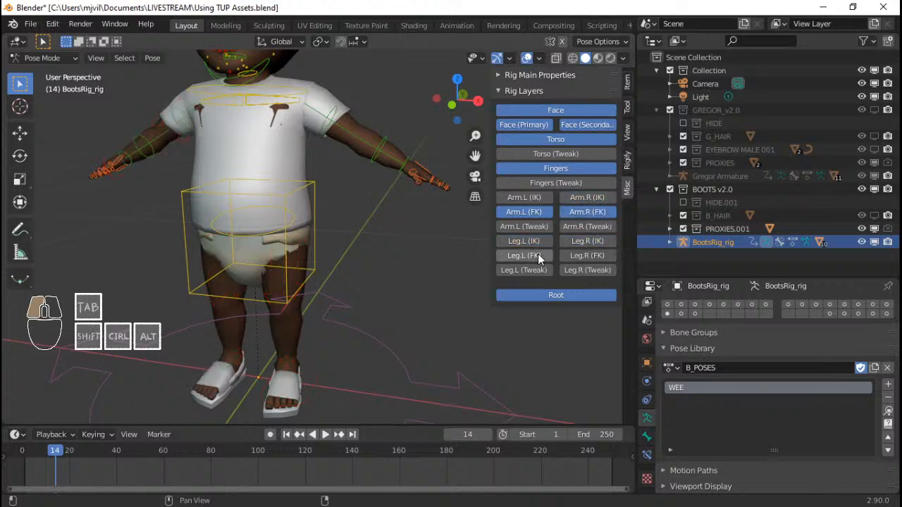
click(538, 255)
click(573, 255)
Step: Try rotating the left thigh's FK control
scroll(338, 279, down, 3)
scroll(328, 281, up, 2)
middle_drag(308, 287, 326, 258)
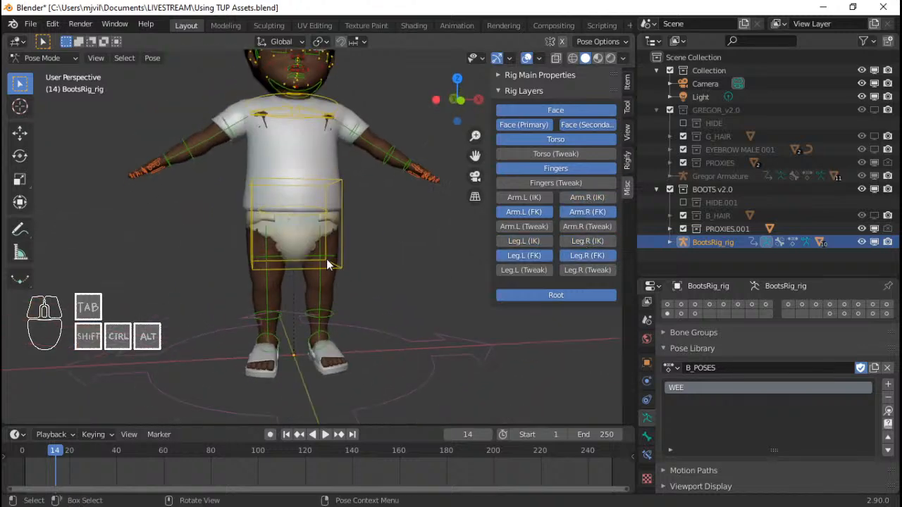
key(r)
right_click(376, 279)
Step: Select the torso control and try moving it in the right side view
scroll(377, 279, down, 4)
middle_drag(377, 278, 330, 278)
scroll(329, 279, up, 3)
key(KP_3)
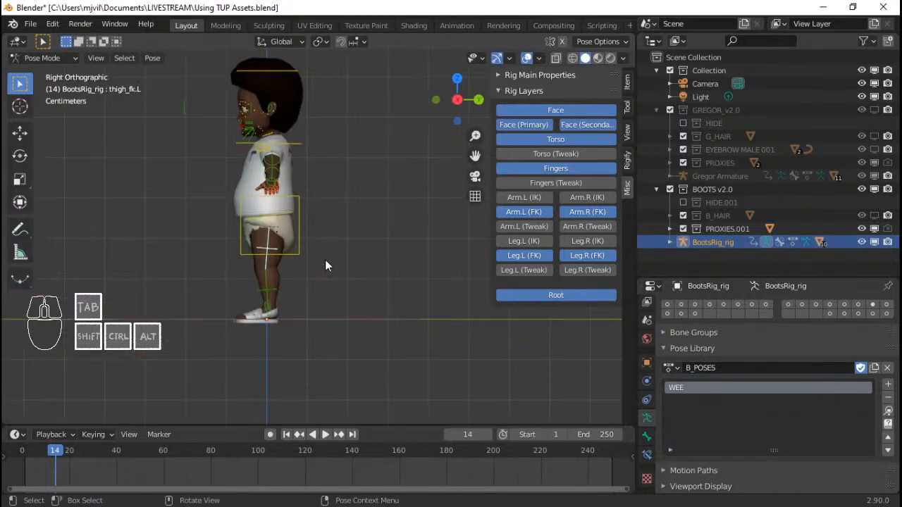
click(300, 239)
key(r)
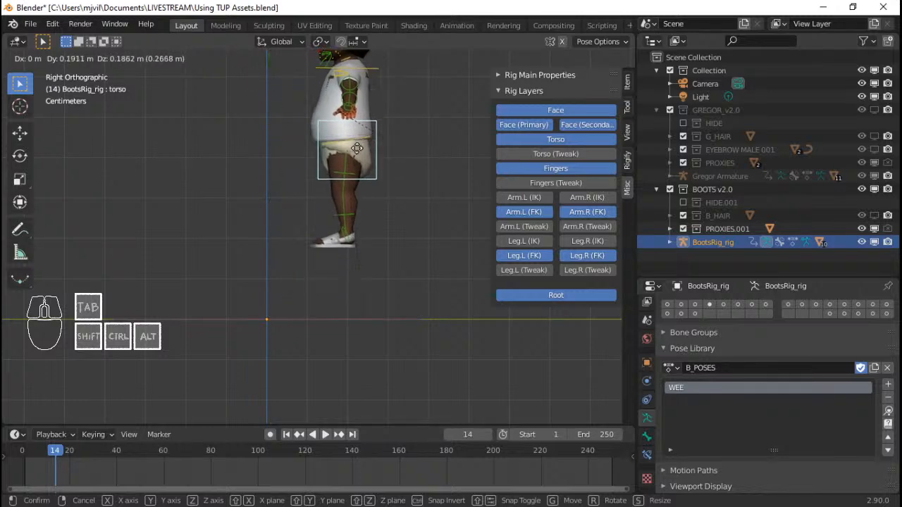
right_click(313, 209)
Step: Try moving the torso control several times from perspective angles to test how the FK limbs follow
middle_drag(313, 215, 284, 229)
scroll(284, 229, up, 3)
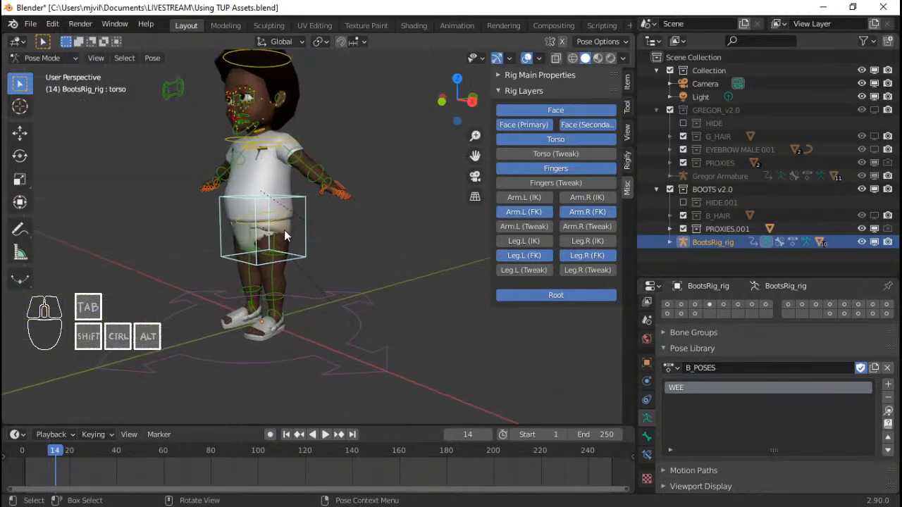
key(g)
right_click(297, 238)
middle_drag(296, 231, 338, 236)
key(g)
right_click(314, 250)
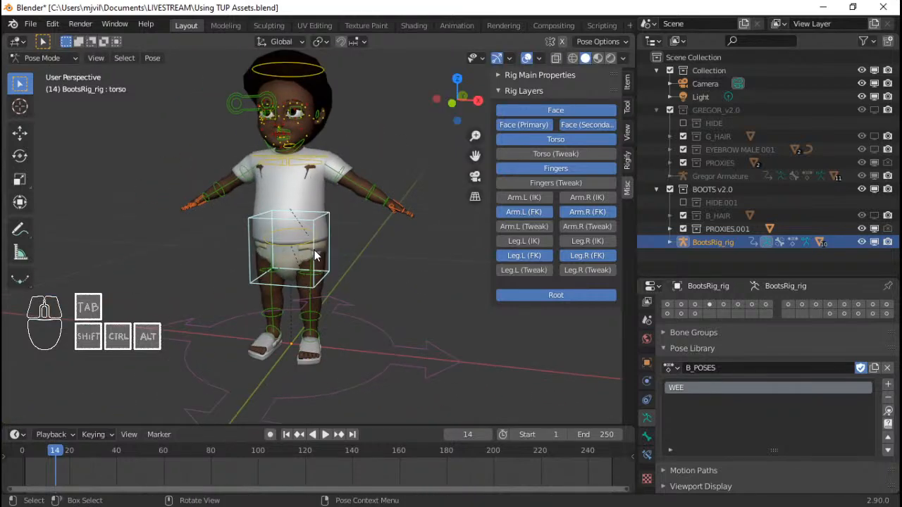
key(g)
right_click(275, 223)
Step: Try moving the torso control upward and sideways in the front view
key(KP_1)
key(g)
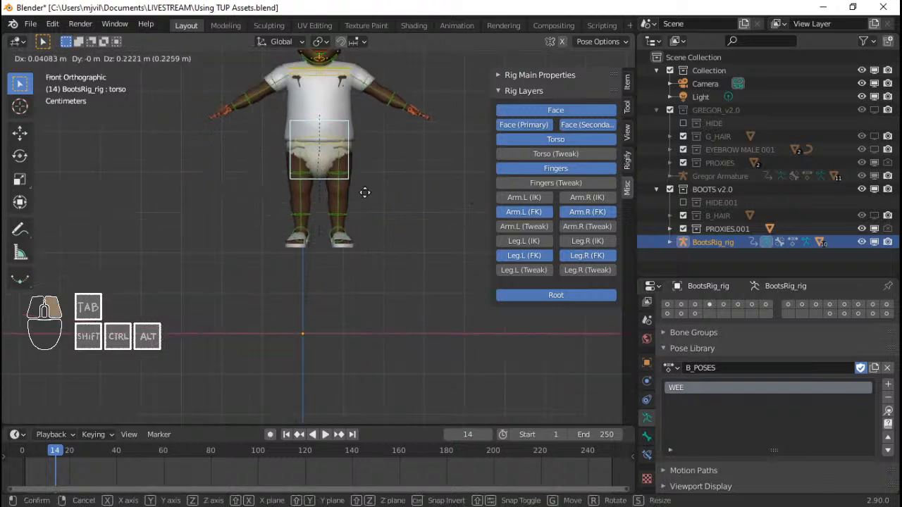
right_click(195, 186)
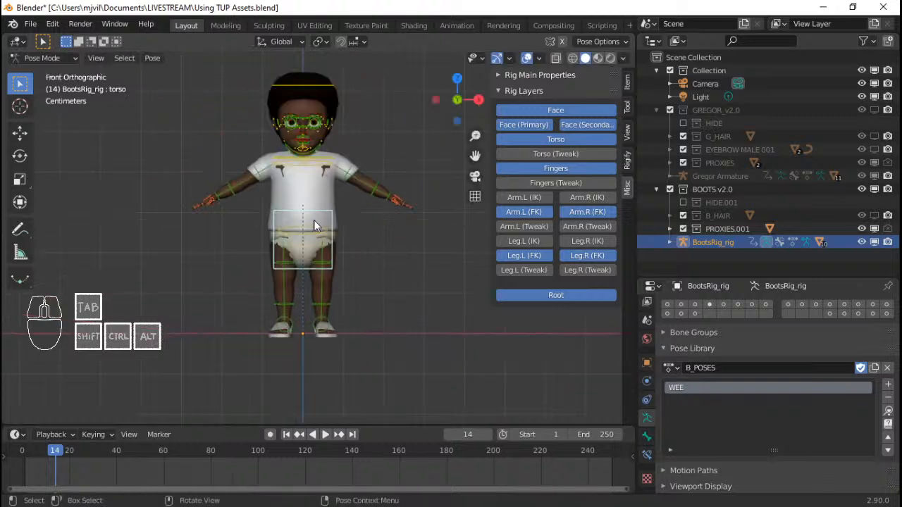
key(g)
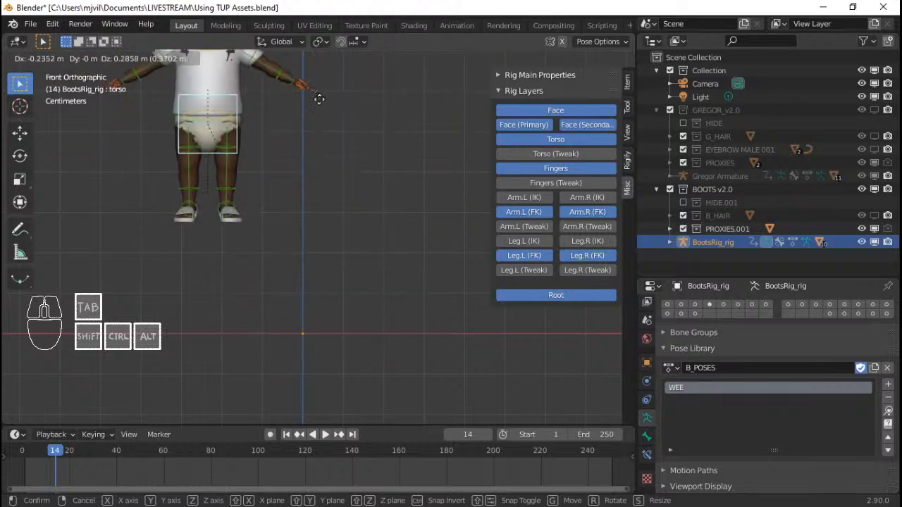
right_click(314, 265)
Step: Move the torso control up and slightly backward in the right side view, and try rotating it
scroll(317, 282, down, 3)
shift+middle_drag(320, 296, 323, 320)
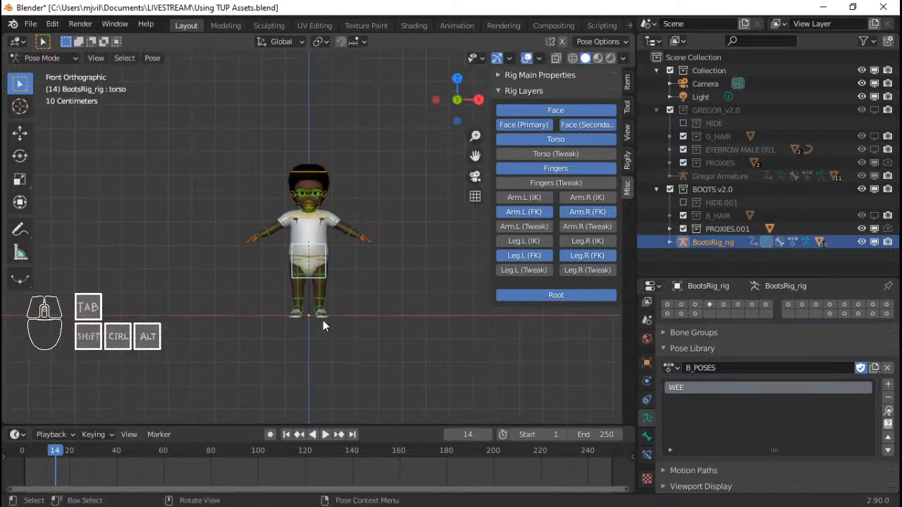
scroll(325, 321, up, 3)
key(KP_3)
key(g)
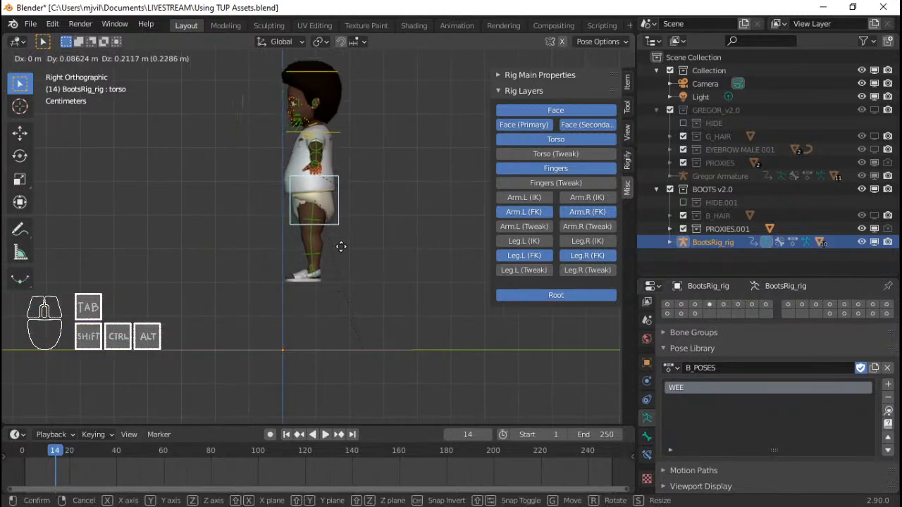
click(323, 271)
key(r)
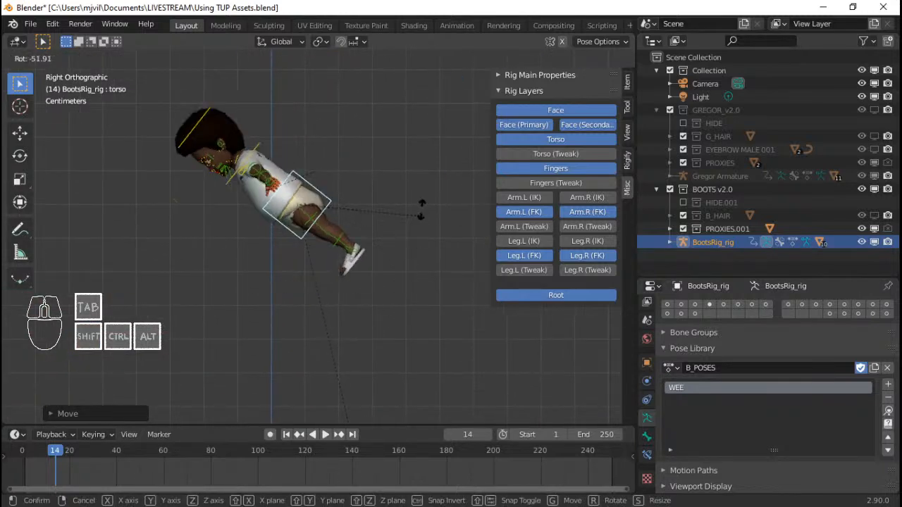
right_click(423, 200)
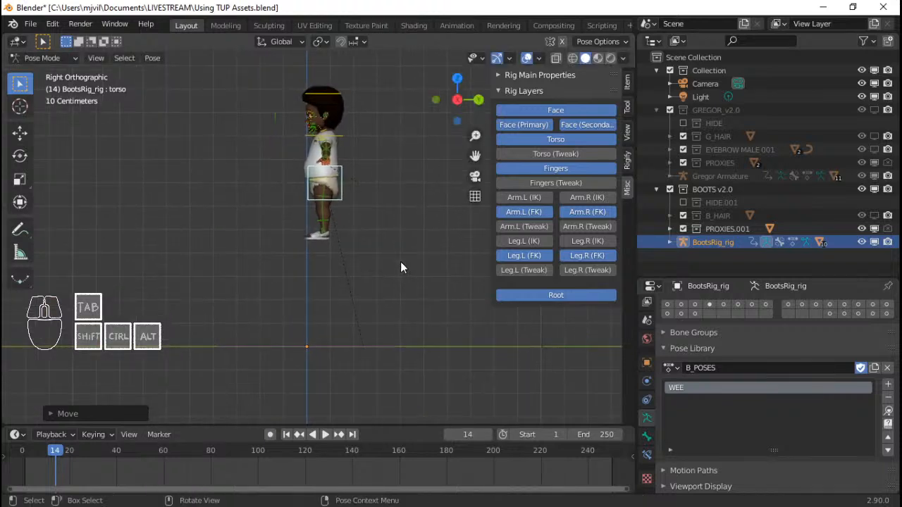
Step: Move the torso control slightly up and forward in the right side view, and rotate it until the body lies face down
key(alt+g)
key(g)
click(384, 158)
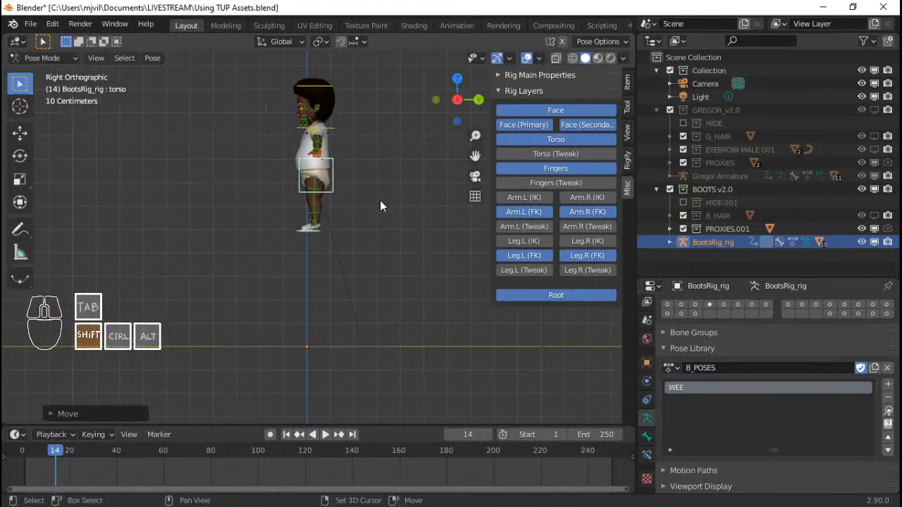
shift+middle_drag(380, 203, 370, 274)
key(r)
click(357, 225)
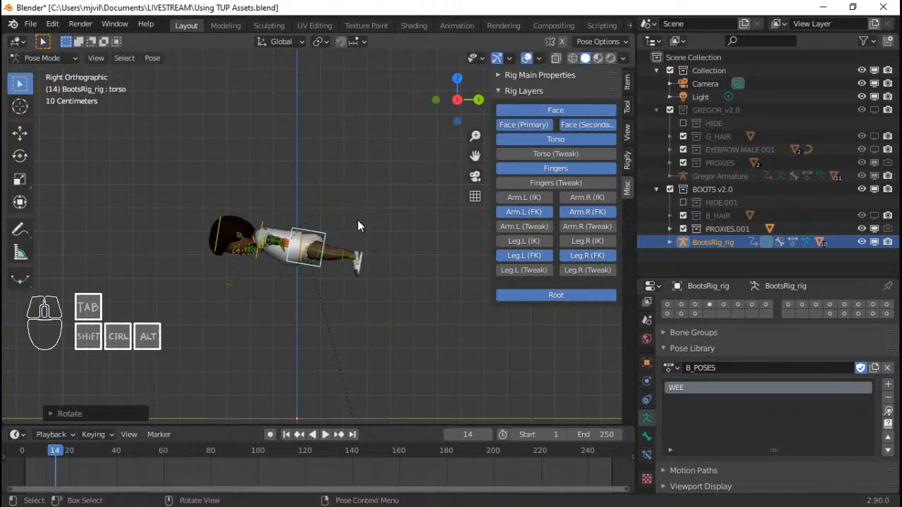
key(KP_1)
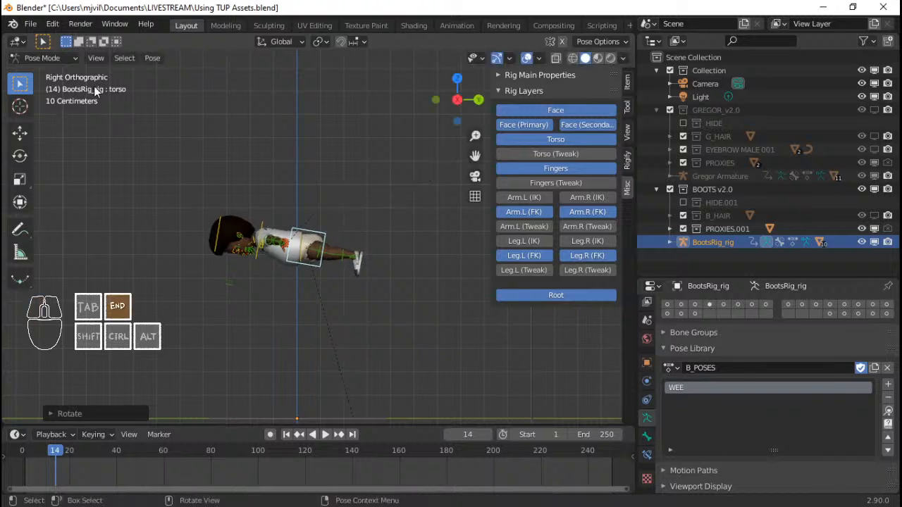
key(KP_3)
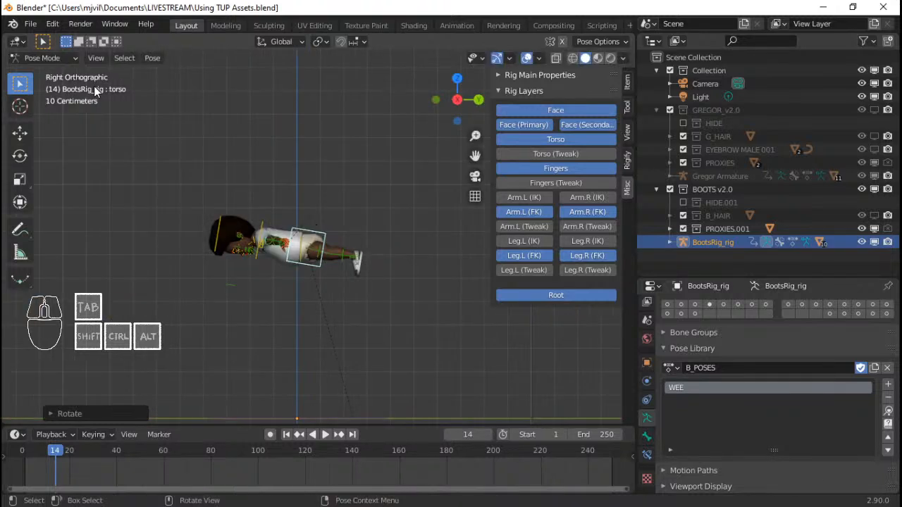
Step: Rotate the chest control backward in the side view to arch the upper body upward
scroll(352, 316, up, 4)
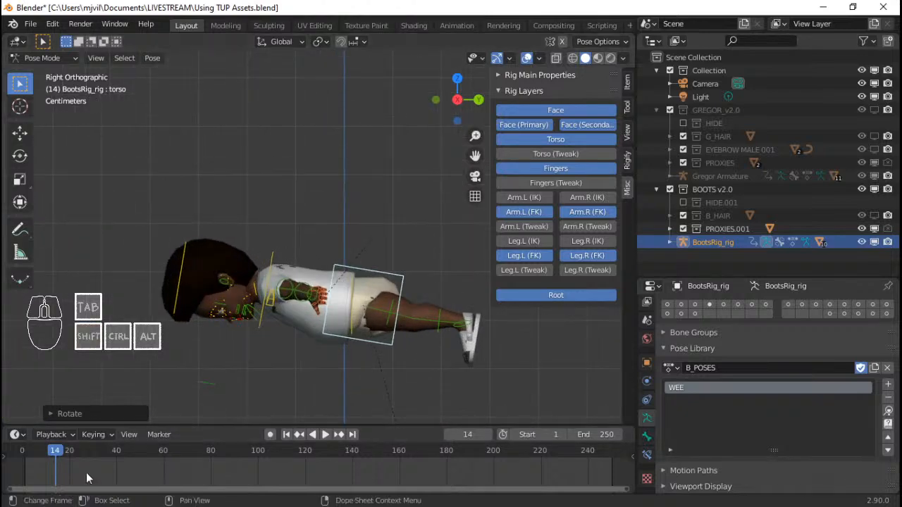
click(272, 251)
key(r)
click(404, 252)
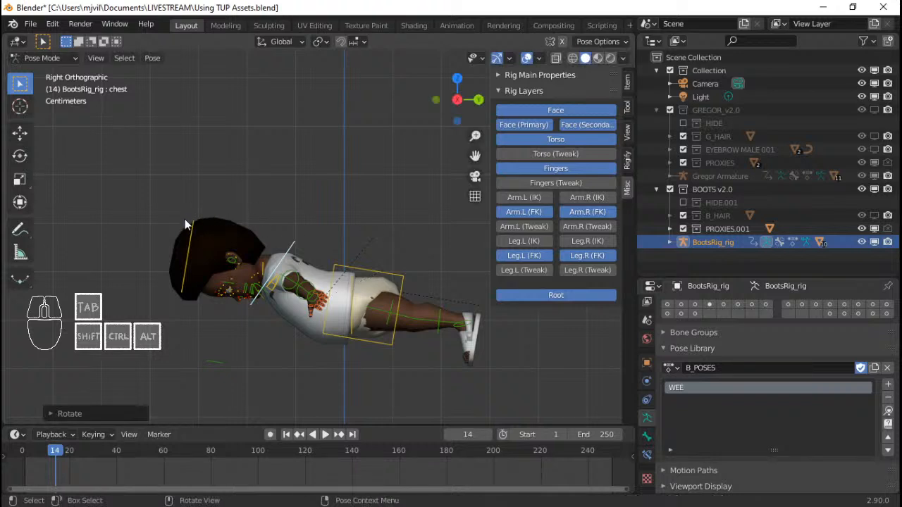
Step: Tilt the head back by rotating the head control about its local X axis so the face looks forward
click(190, 240)
key(r)
key(x)
key(x)
right_click(328, 196)
key(r)
key(x)
key(x)
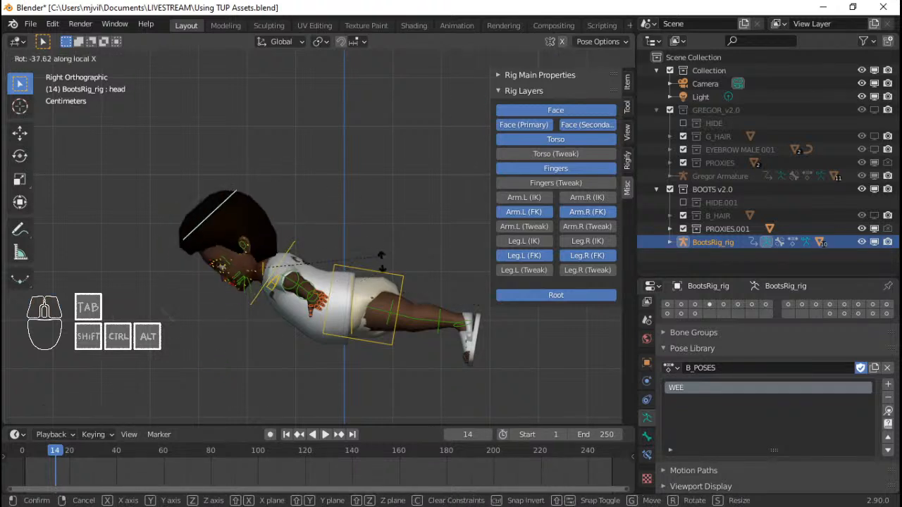
click(387, 282)
Step: Rotate the torso control about its local X axis to raise the upper body and lower the legs
shift+middle_drag(392, 318, 363, 315)
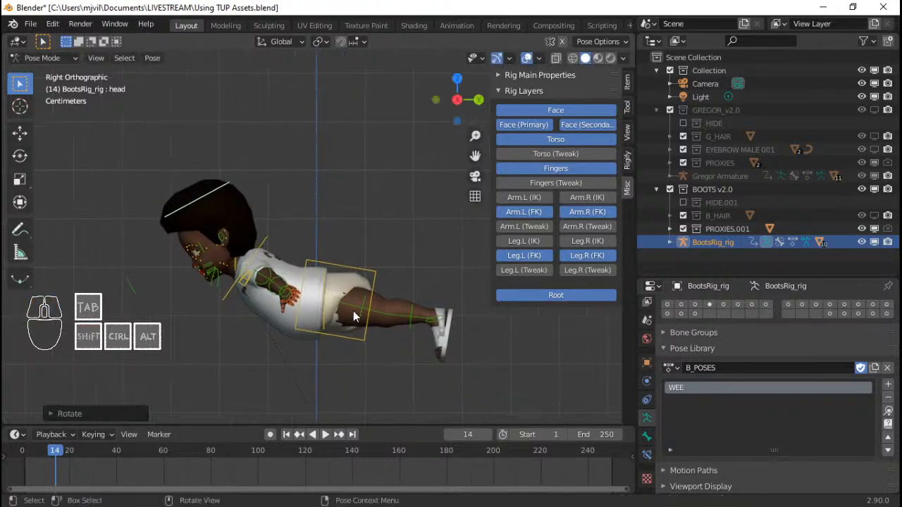
click(372, 270)
key(r)
key(x)
key(x)
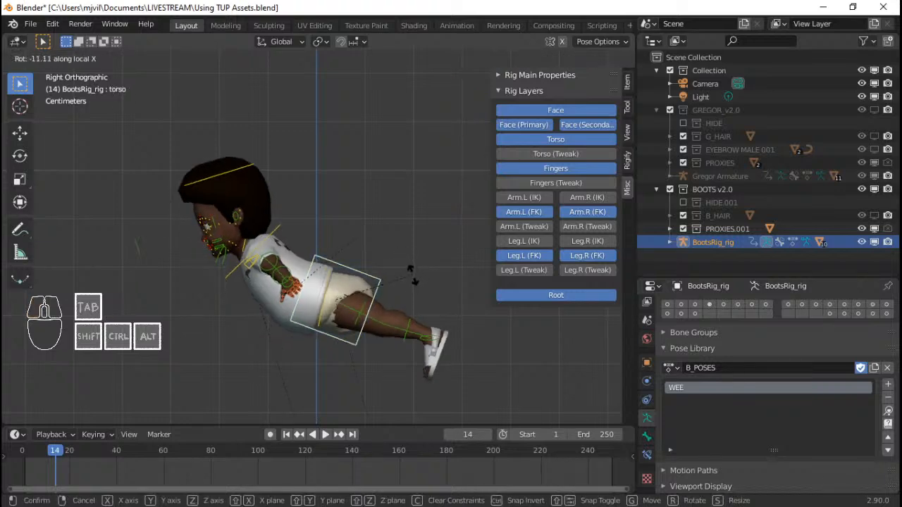
click(411, 294)
Step: Rotate the left thigh FK control about its local X axis to lift the left leg backward
click(361, 312)
key(r)
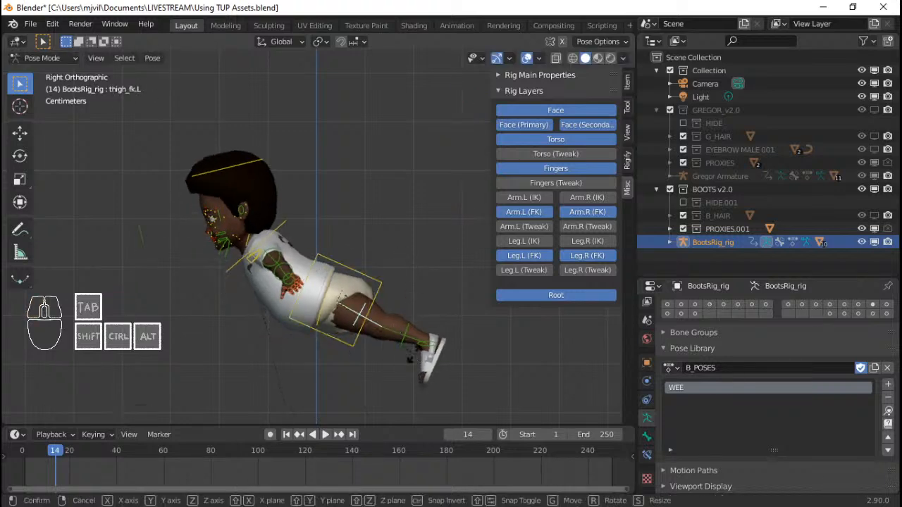
key(x)
key(x)
click(356, 303)
Step: Adjust the left thigh's direction in the front view with a free trackball rotation
middle_drag(314, 320, 399, 302)
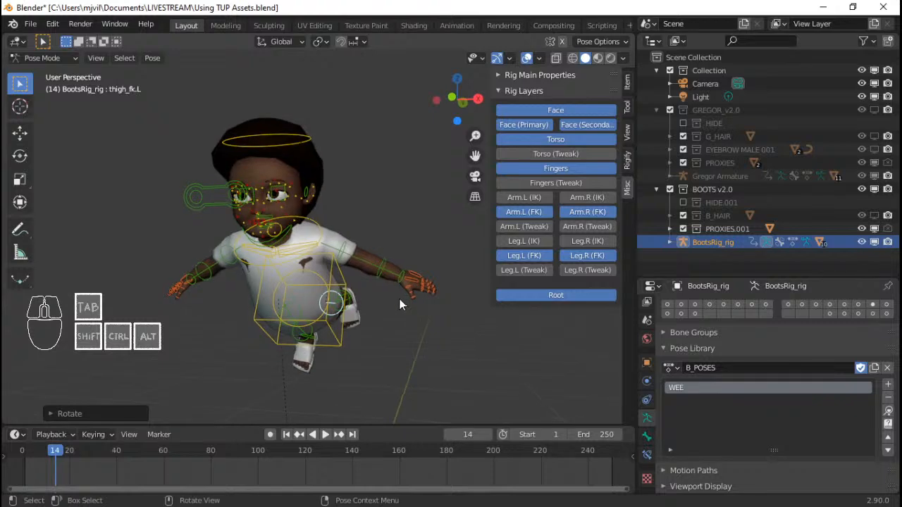
key(KP_1)
key(r)
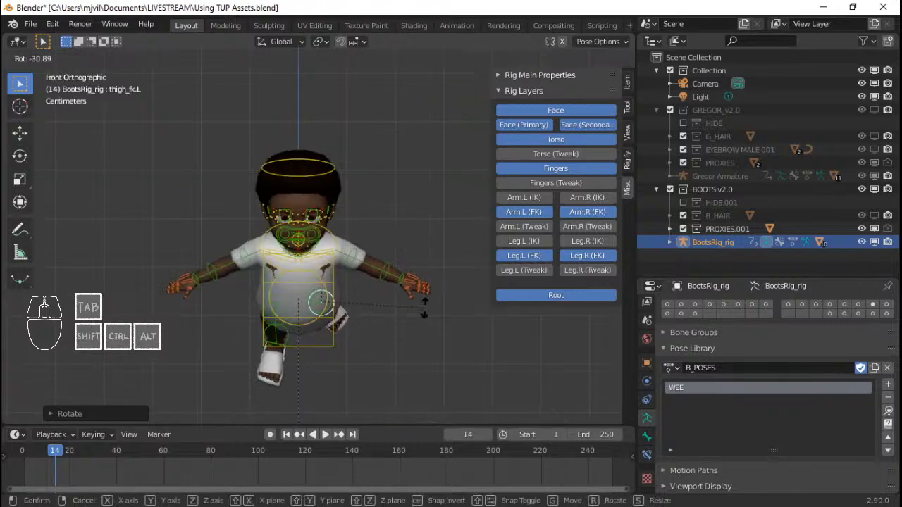
key(r)
click(395, 321)
Step: Bend the left knee with repeated rotations of the left shin FK control about its local X axis, raising the foot
middle_drag(394, 321, 354, 232)
click(414, 291)
key(r)
key(x)
key(x)
click(436, 296)
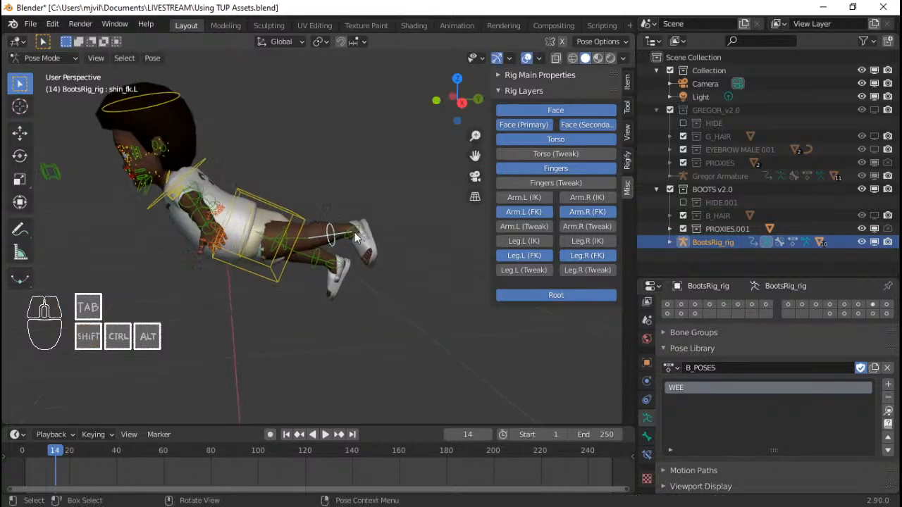
scroll(355, 232, up, 2)
key(r)
key(x)
key(x)
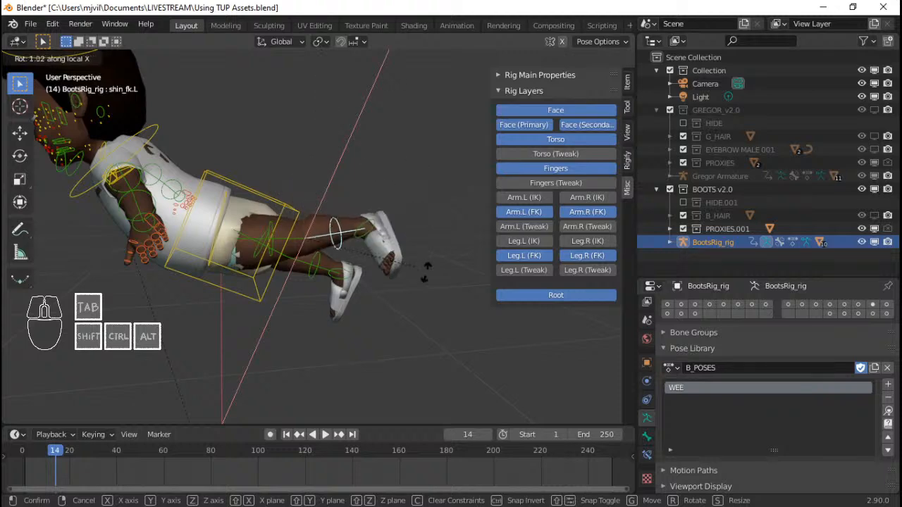
click(389, 147)
middle_drag(389, 147, 395, 268)
key(r)
key(x)
key(x)
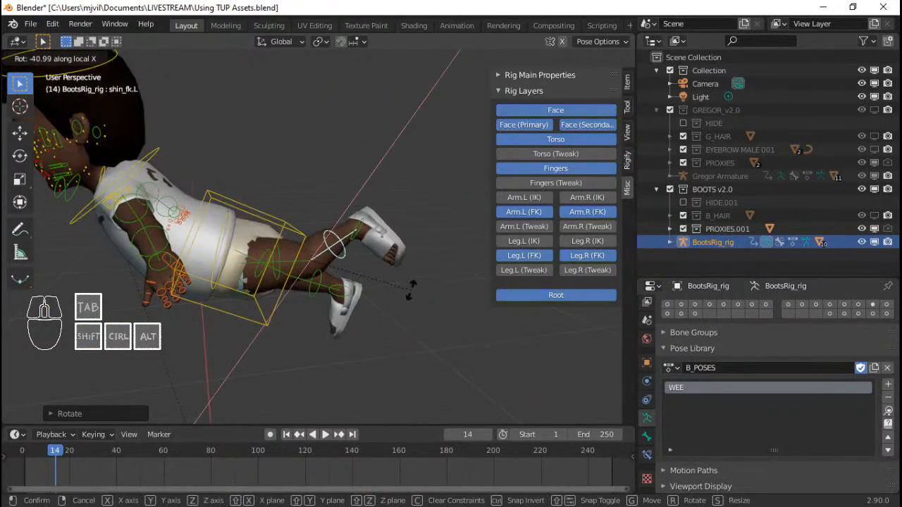
click(411, 289)
Step: Rotate the left thigh FK control about its local X axis to lower the bent left leg
click(310, 259)
key(r)
key(x)
key(x)
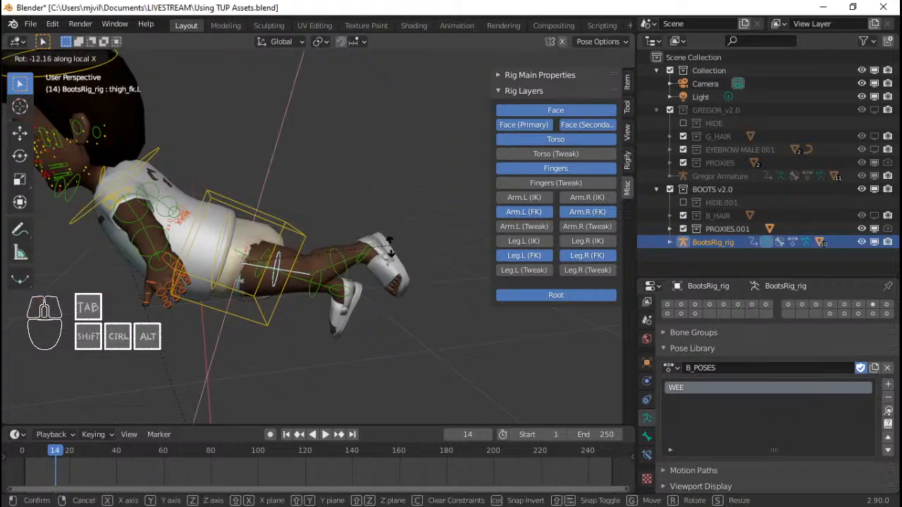
click(342, 272)
Step: Rotate the right thigh FK control about its local X axis to raise the right leg behind the body
middle_drag(342, 271, 300, 227)
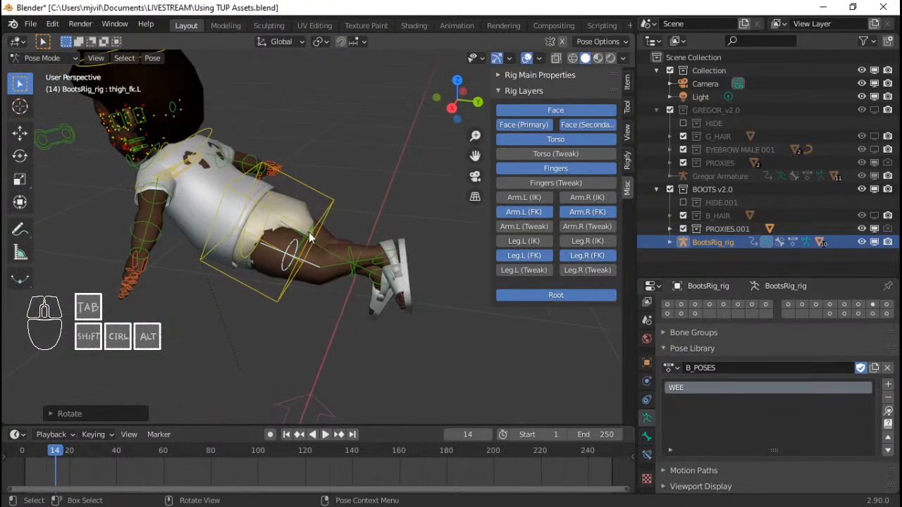
click(309, 237)
key(r)
key(x)
key(x)
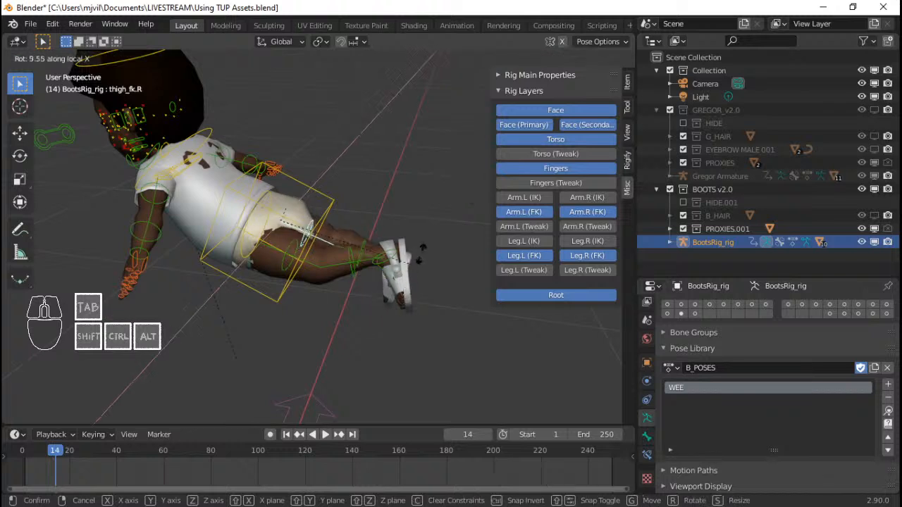
click(439, 224)
Step: Bend the right knee by rotating the right shin FK control about 27 degrees on its local X axis
click(364, 212)
key(r)
key(x)
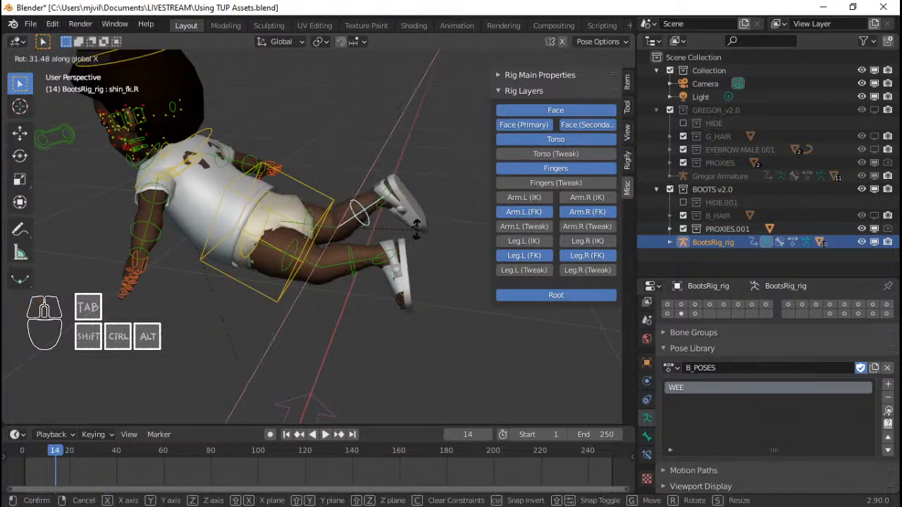
key(x)
right_click(432, 247)
key(r)
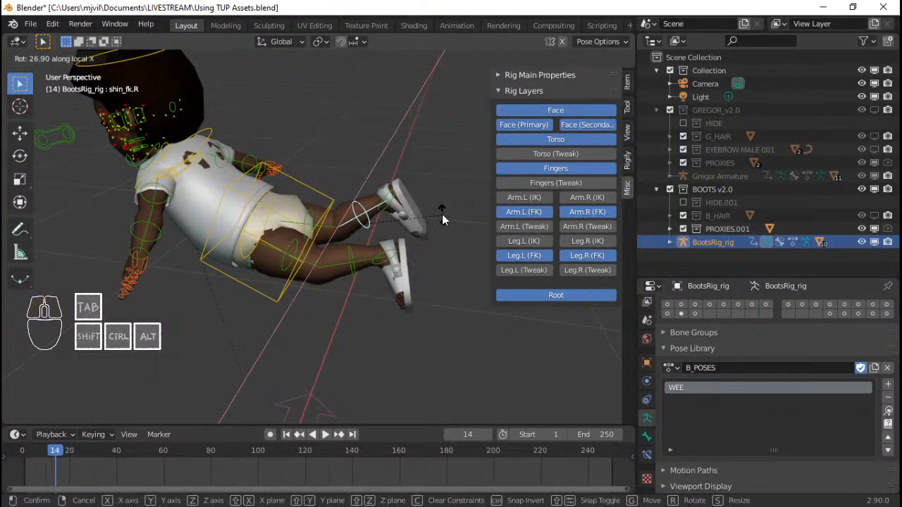
click(442, 214)
Step: Rotate the right foot FK control about its local X axis to point the right toes backward
click(432, 220)
key(r)
key(x)
key(x)
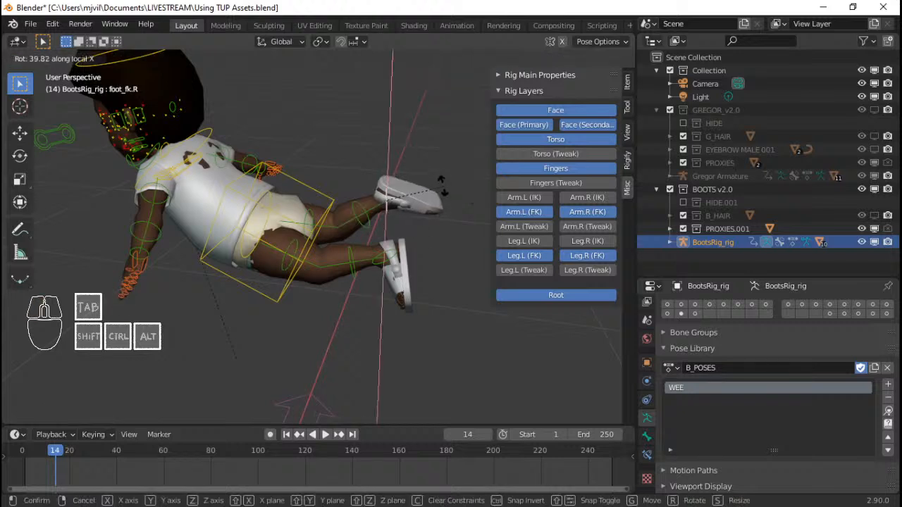
click(451, 204)
Step: Adjust the left foot's angle by rotating its FK control about the local X axis
click(395, 270)
key(r)
key(x)
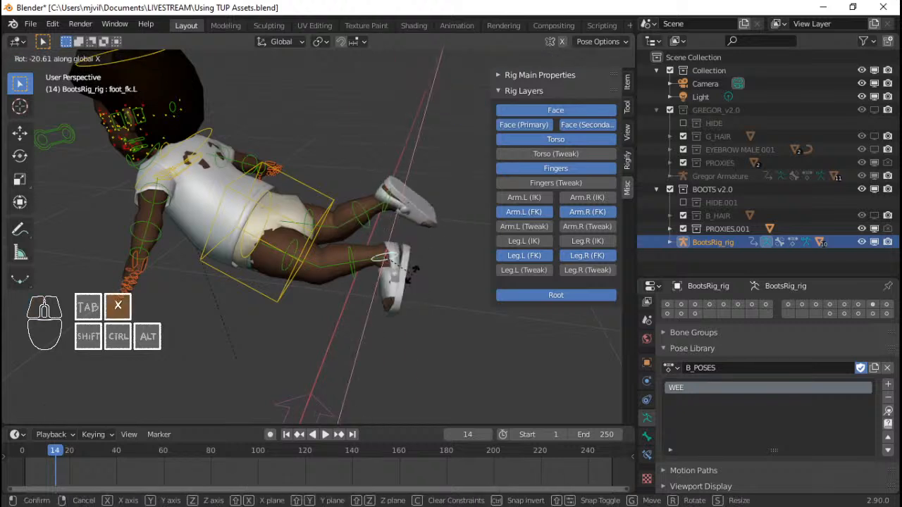
key(x)
click(339, 266)
Step: Turn the right foot outward in the top view by rotating its FK control
middle_drag(339, 266, 388, 280)
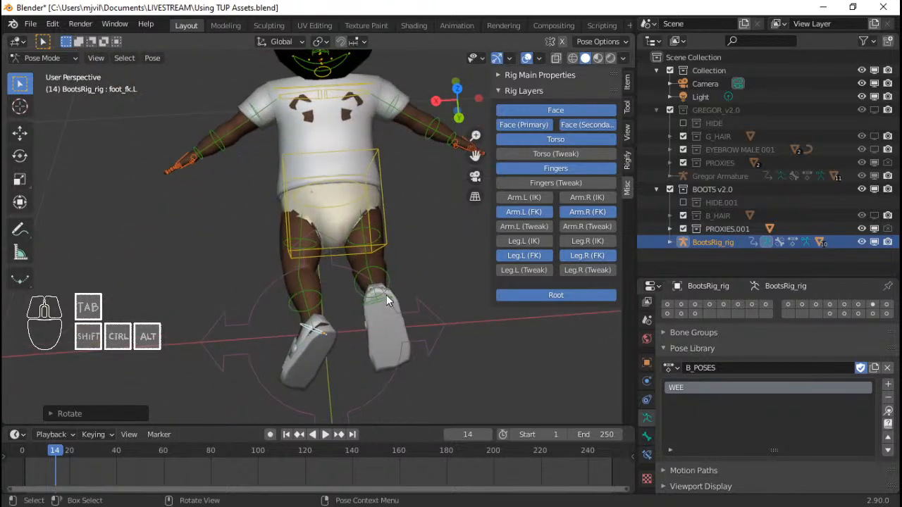
key(KP_7)
shift+middle_drag(272, 159, 289, 203)
scroll(288, 202, up, 1)
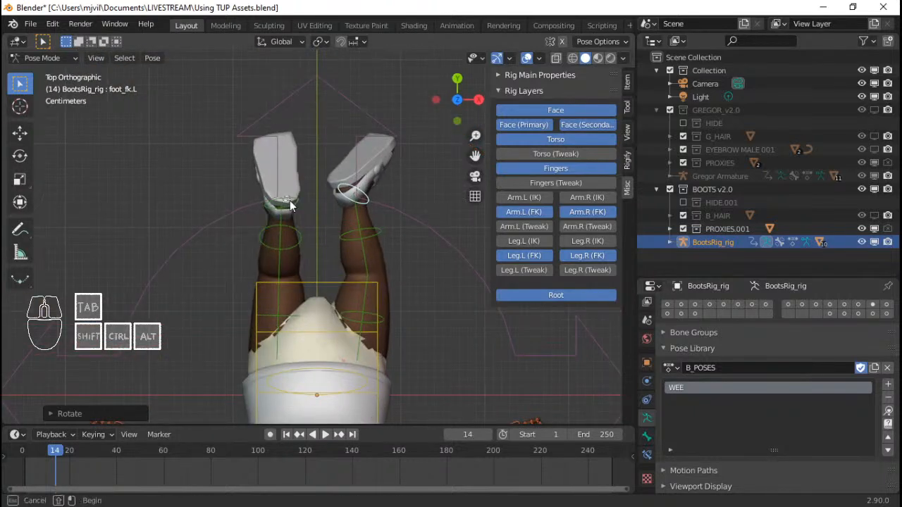
click(290, 200)
key(r)
click(341, 227)
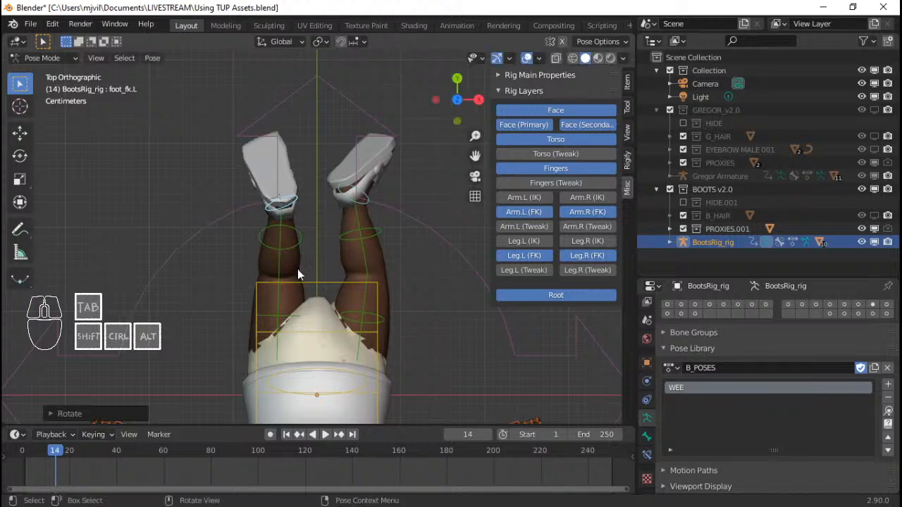
Step: Spread the legs in the top view by rotating the right and left thigh FK controls outward
click(284, 324)
key(r)
right_click(348, 319)
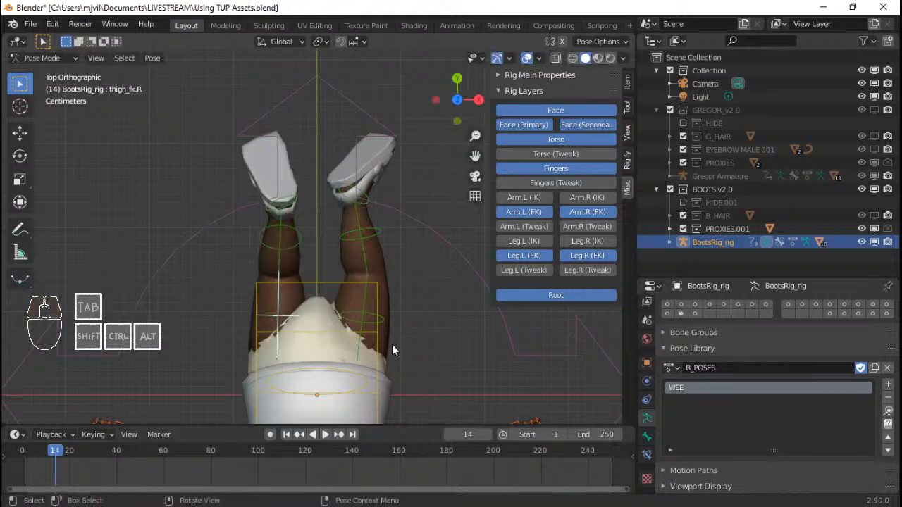
key(r)
click(374, 324)
click(374, 324)
key(r)
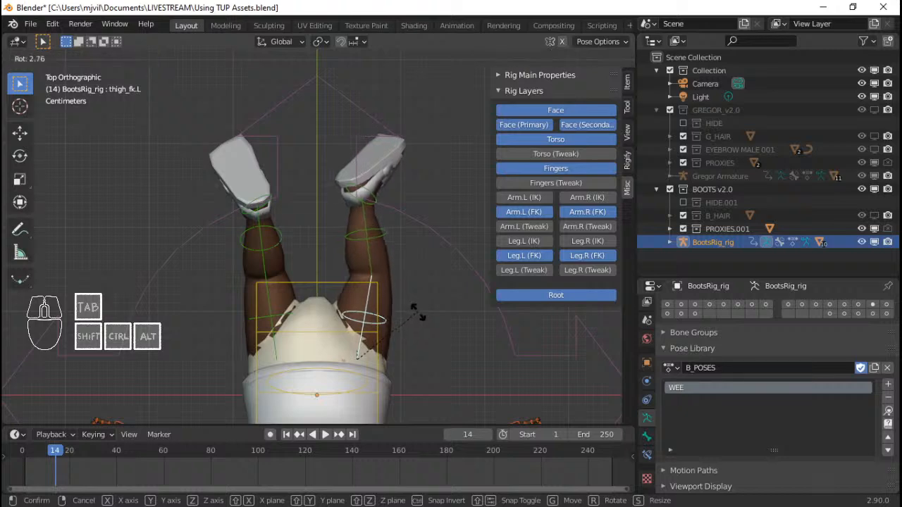
click(419, 312)
Step: Readjust the right foot's orientation in the top view with a free trackball rotation
click(273, 208)
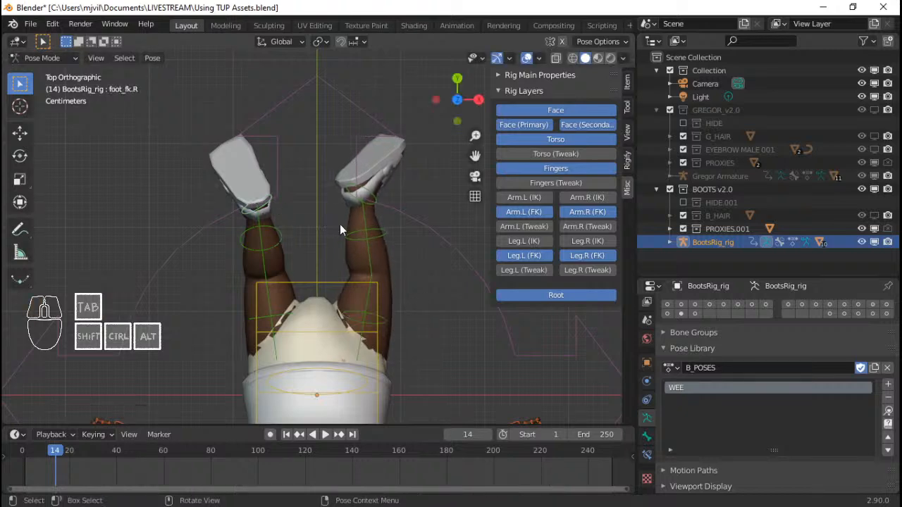
key(r)
key(r)
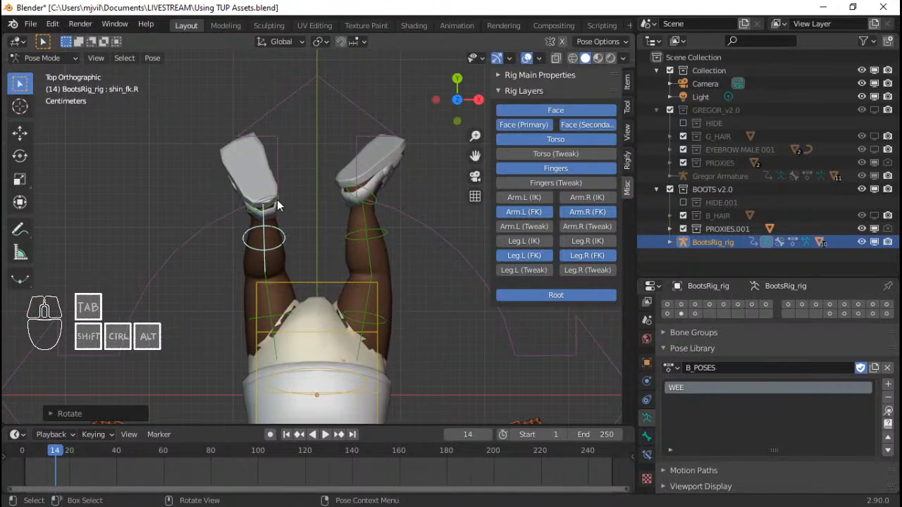
click(278, 201)
Step: Rotate the left shoulder control about its local X axis in the right side view
mouse_move(340, 262)
middle_down()
mouse_move(381, 333)
mouse_move(312, 162)
mouse_move(317, 173)
mouse_move(395, 177)
mouse_move(362, 138)
mouse_move(271, 158)
mouse_move(331, 256)
middle_up()
key(Page_Down)
scroll(330, 256, up, 4)
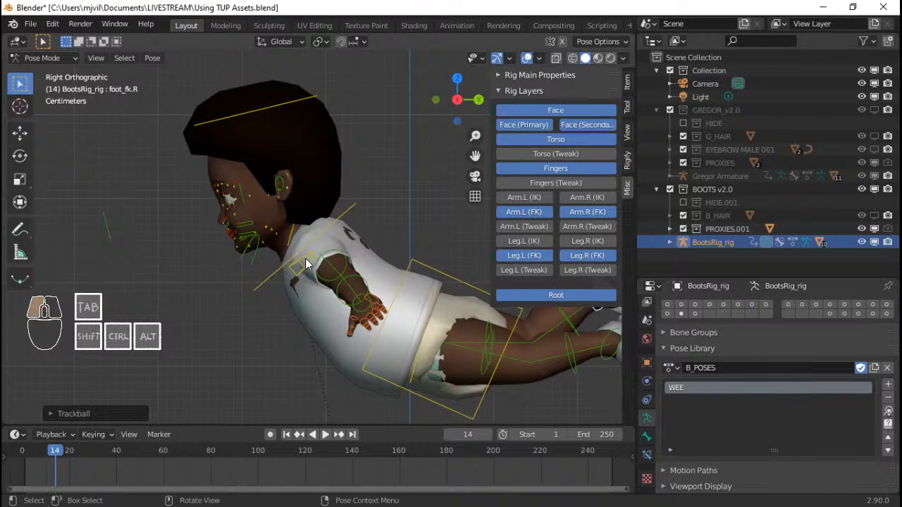
click(305, 258)
key(r)
key(x)
key(x)
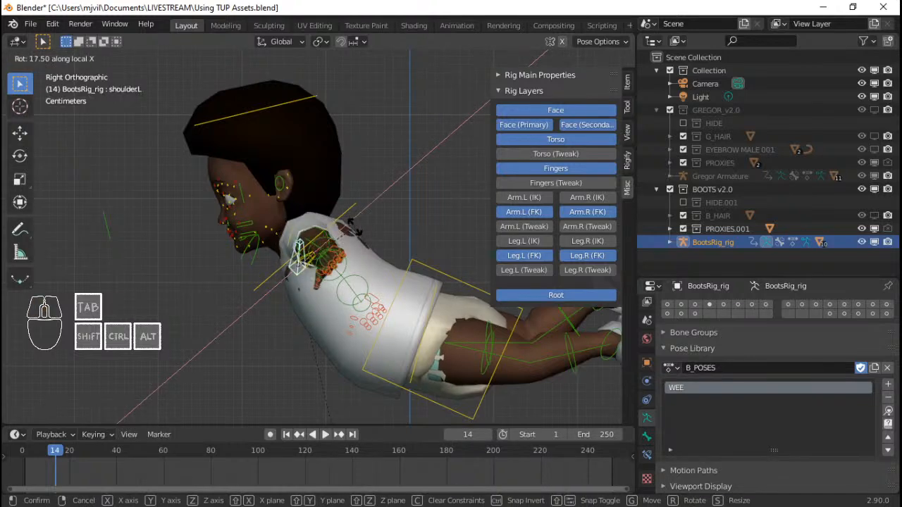
click(422, 228)
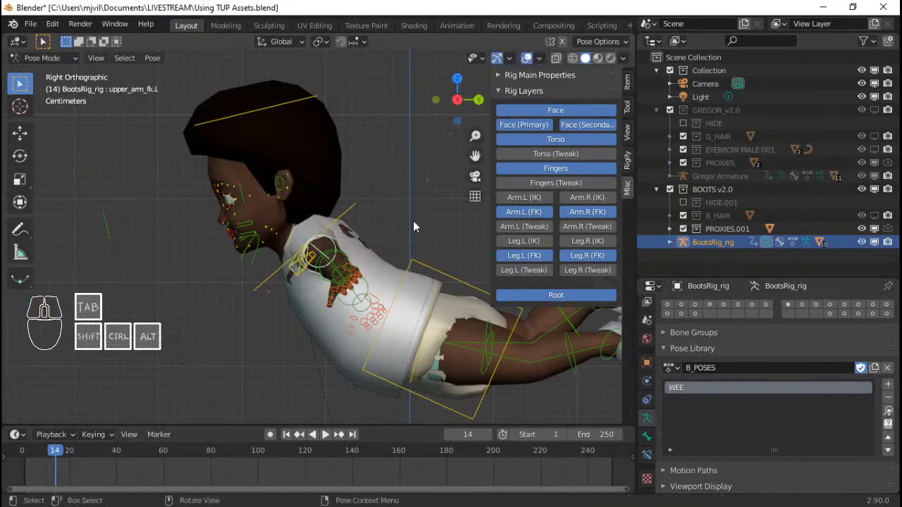
Step: Swing the left upper arm FK control forward and out to the side with trackball rotations, twisting it about its local Y axis
key(r)
key(r)
click(391, 230)
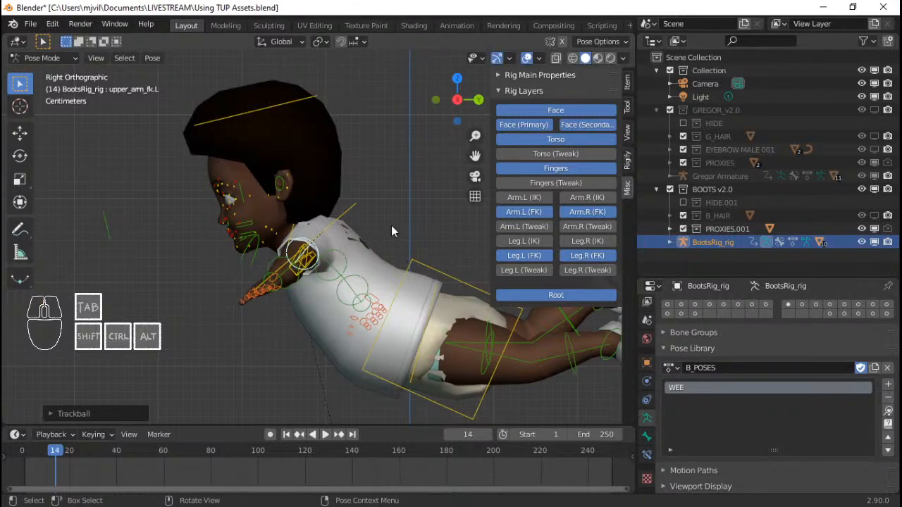
key(r)
key(y)
key(y)
click(401, 271)
middle_drag(402, 271, 398, 244)
key(r)
key(r)
click(416, 265)
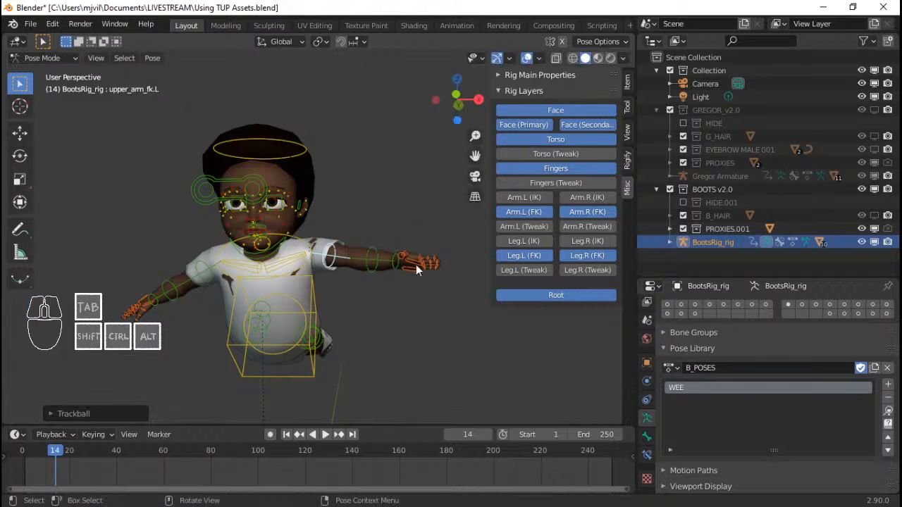
Step: Bend the left elbow by rotating the left forearm FK control about its local X axis, raising the hand
click(416, 264)
key(r)
key(x)
key(x)
click(427, 176)
scroll(383, 254, up, 2)
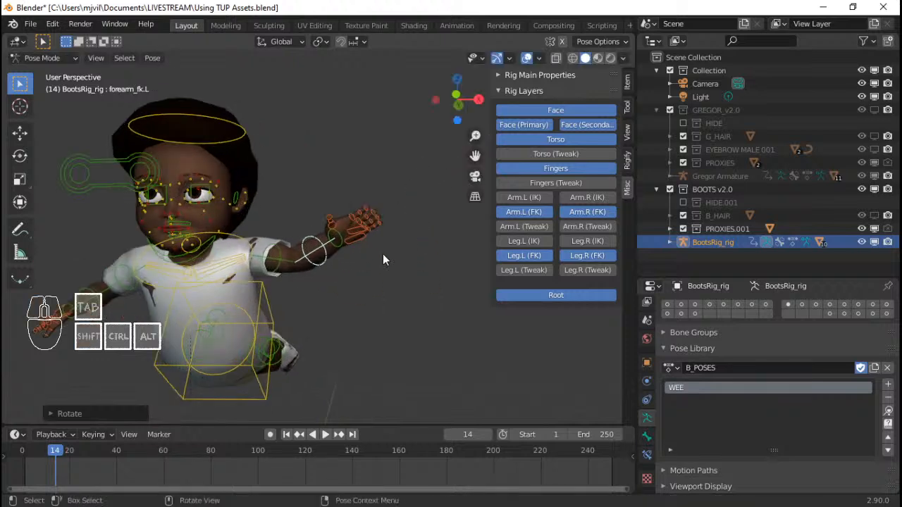
Step: Rotate the left forearm FK control about its local Z axis, swinging the left hand further up
key(r)
key(z)
key(z)
click(341, 229)
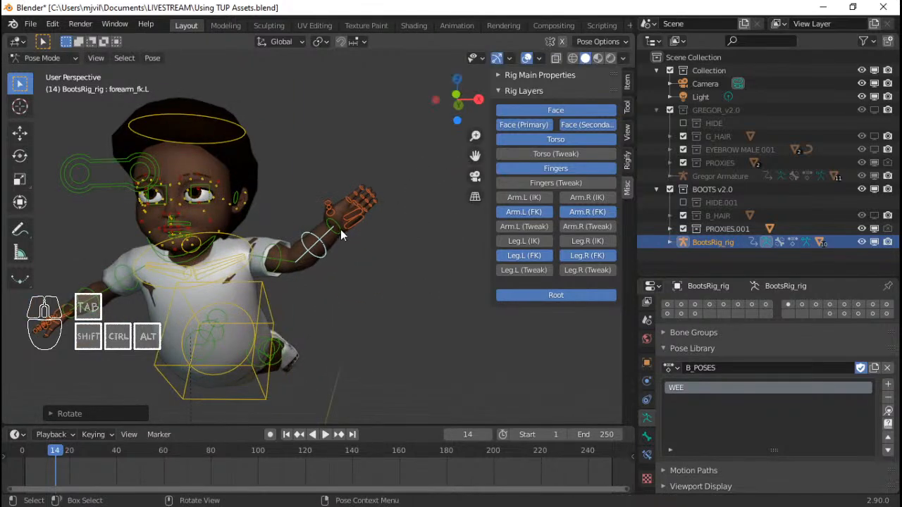
Step: Reorient the left hand FK control with a free trackball rotation
click(340, 229)
key(r)
key(r)
click(381, 226)
middle_drag(382, 226, 339, 207)
Step: Show the rotation gizmo on the left hand, try the Local and Gimbal transform orientations, and restore Global
click(509, 60)
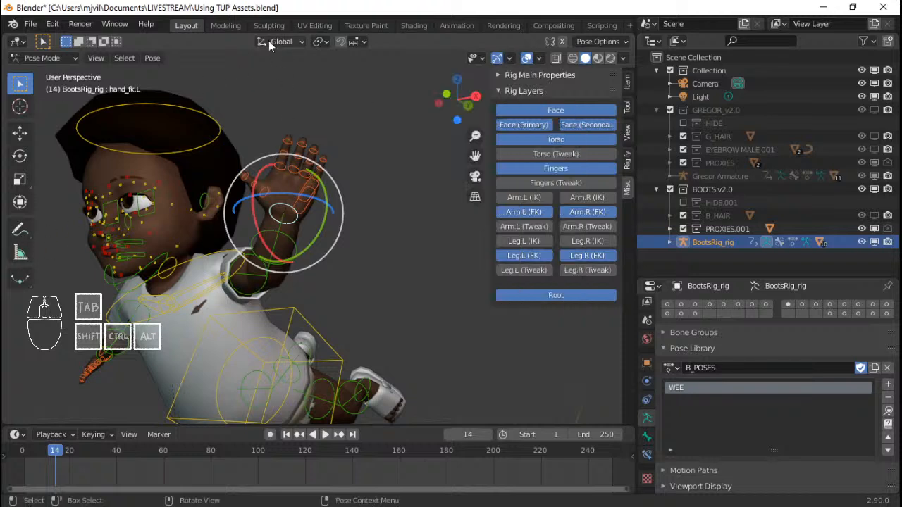
right_click(293, 222)
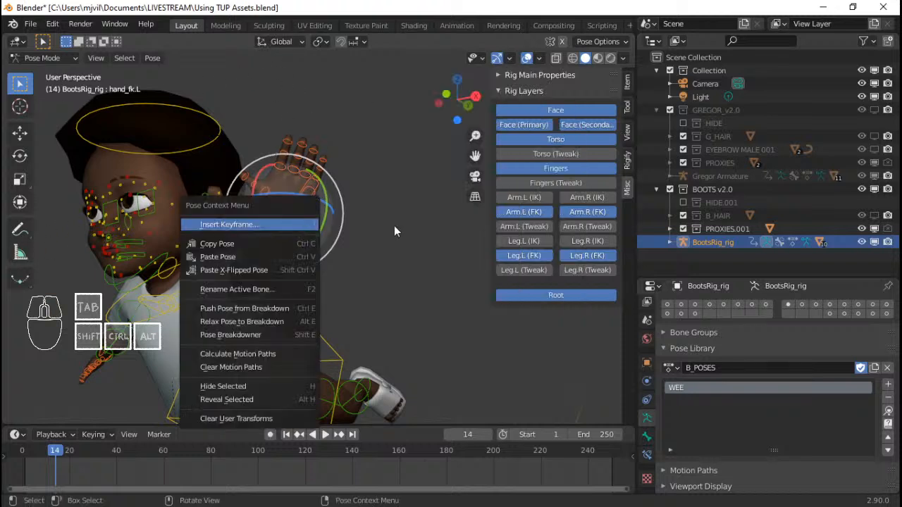
click(293, 38)
click(268, 99)
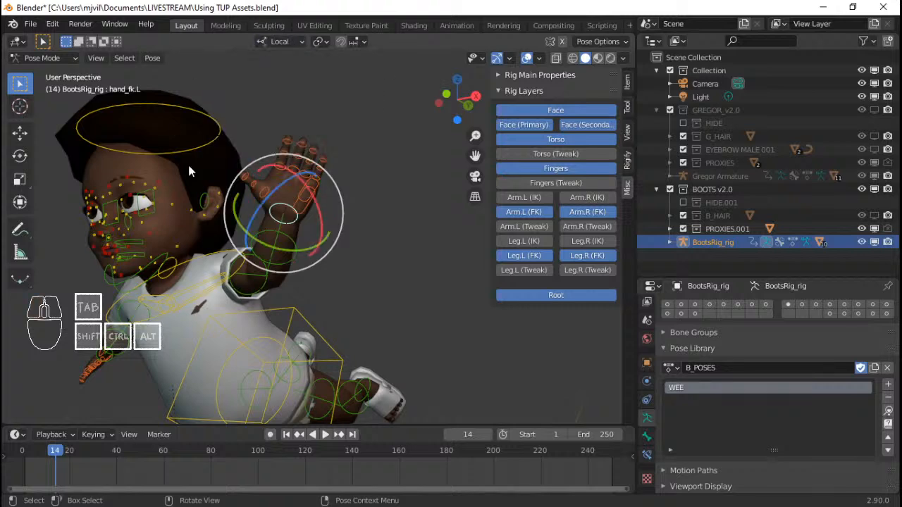
middle_drag(285, 200, 271, 180)
click(281, 41)
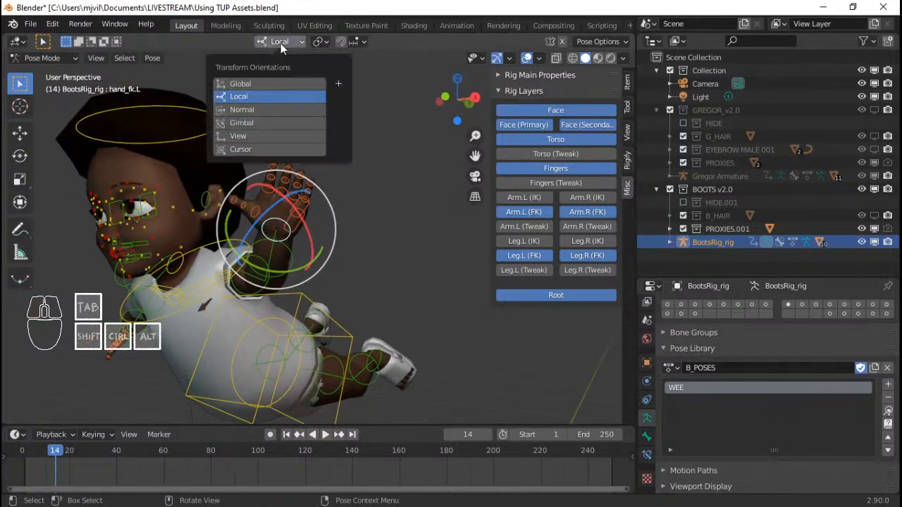
click(276, 125)
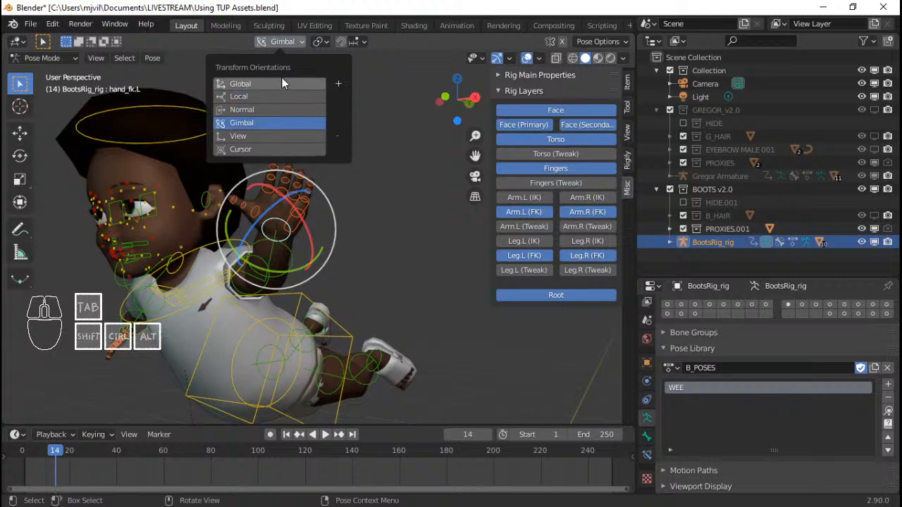
click(285, 87)
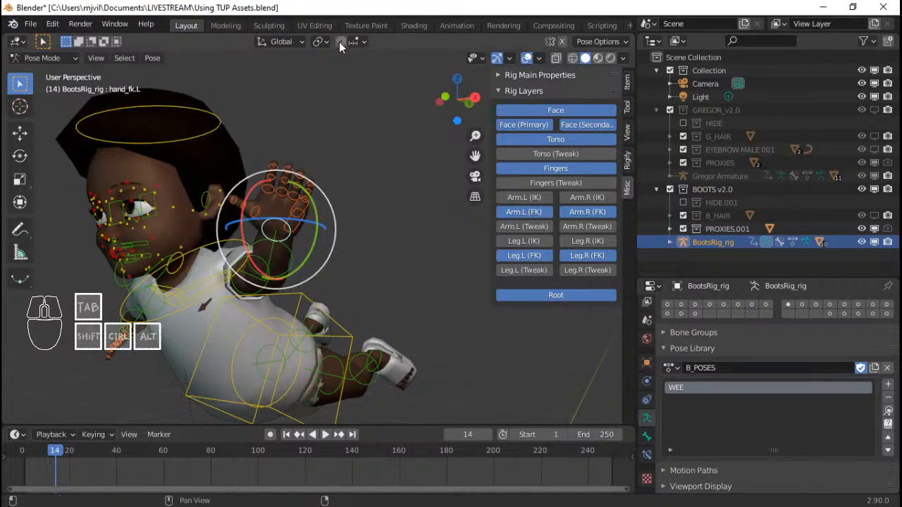
Step: Try the Local orientation for the object gizmos, restore Default, and hide the rotation gizmo
click(510, 60)
click(507, 167)
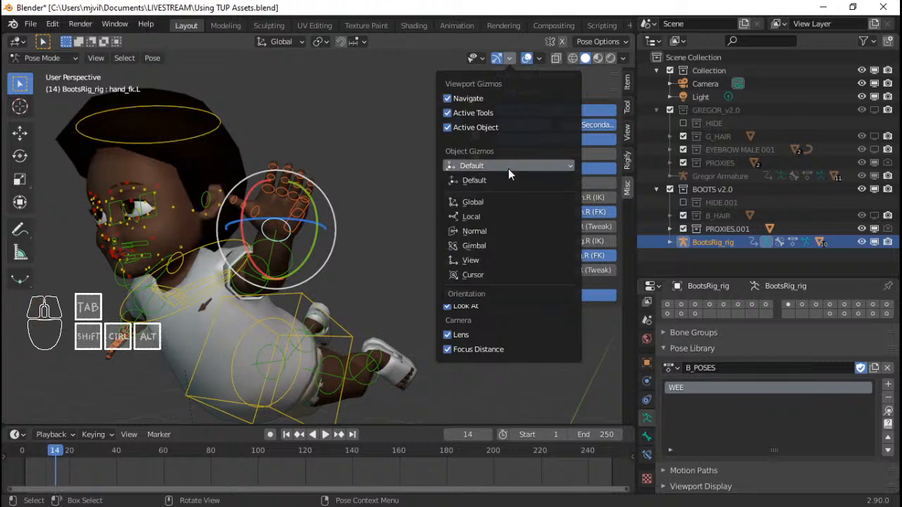
click(510, 217)
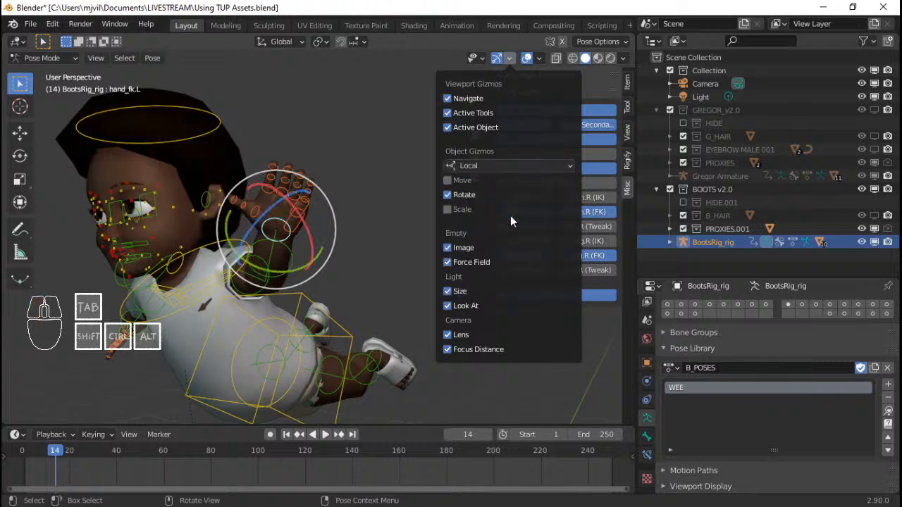
click(506, 171)
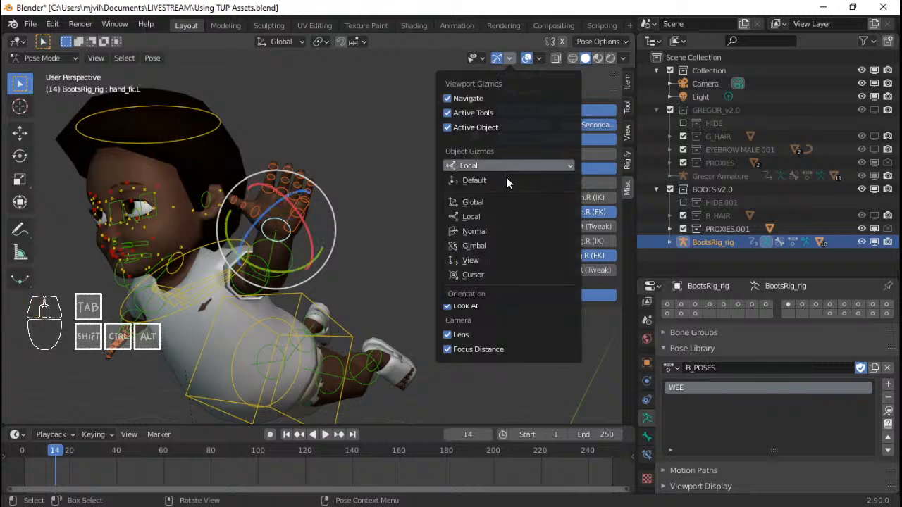
click(506, 178)
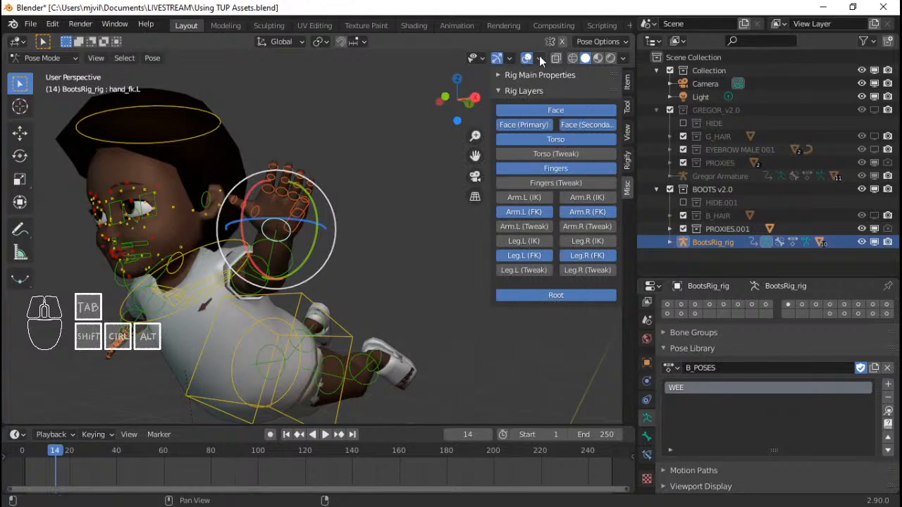
click(509, 60)
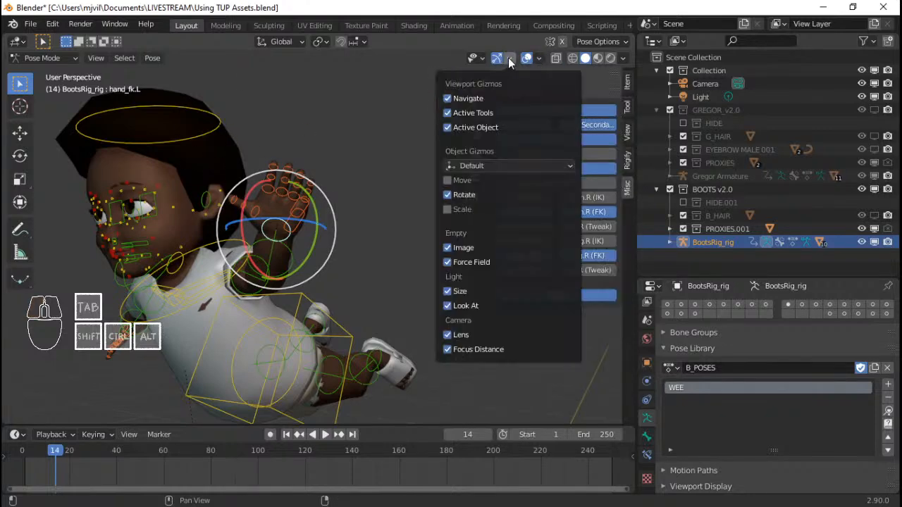
click(454, 199)
Step: Bend the left hand FK control back at the wrist by rotating it about its local X axis
middle_drag(315, 227, 366, 234)
key(z)
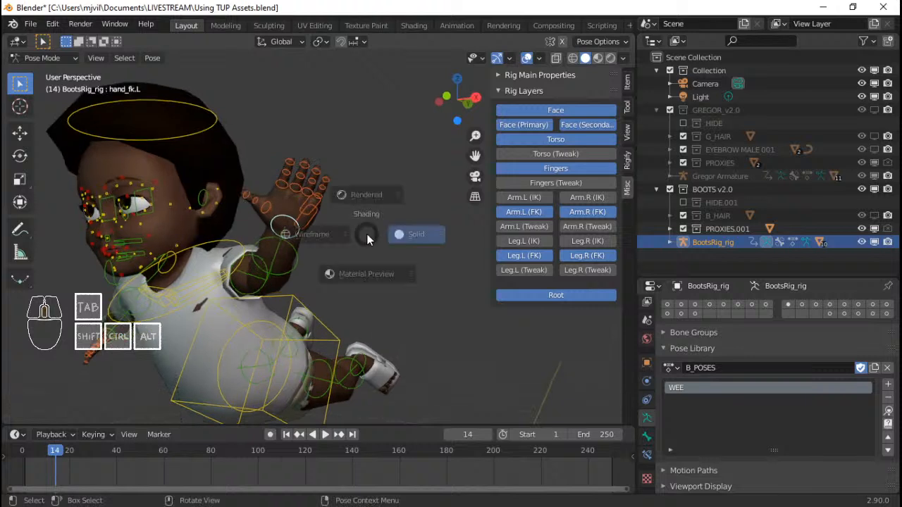
key(Escape)
key(r)
key(x)
key(x)
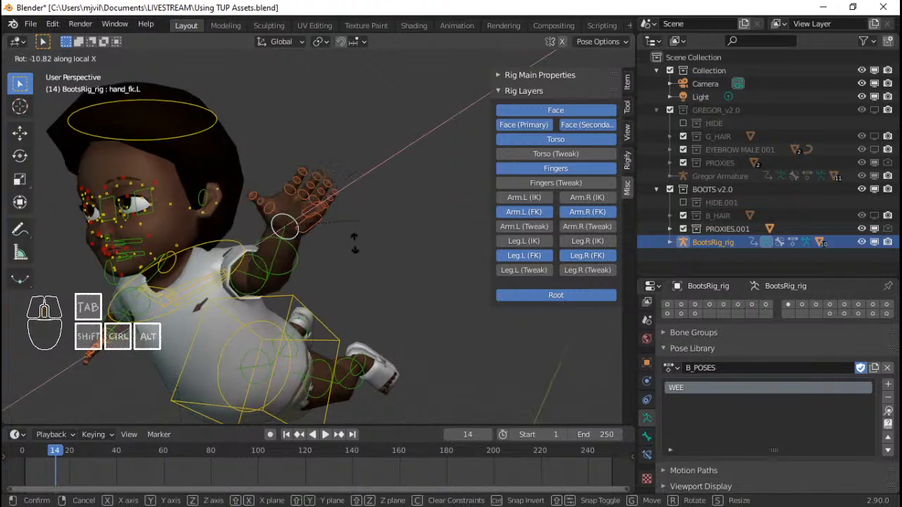
click(355, 235)
Step: Tilt the left hand FK control about its local Z axis and refine it with a trackball rotation
key(r)
key(y)
key(y)
key(z)
key(z)
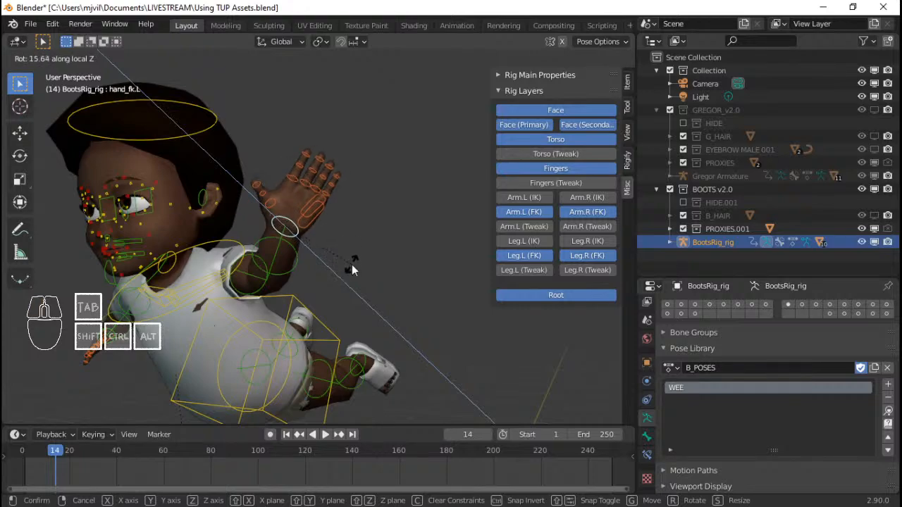
click(351, 264)
key(r)
key(r)
click(350, 253)
Step: Rotate the left shoulder control to lift the arm slightly and readjust the left hand with a trackball rotation
middle_drag(350, 254, 335, 229)
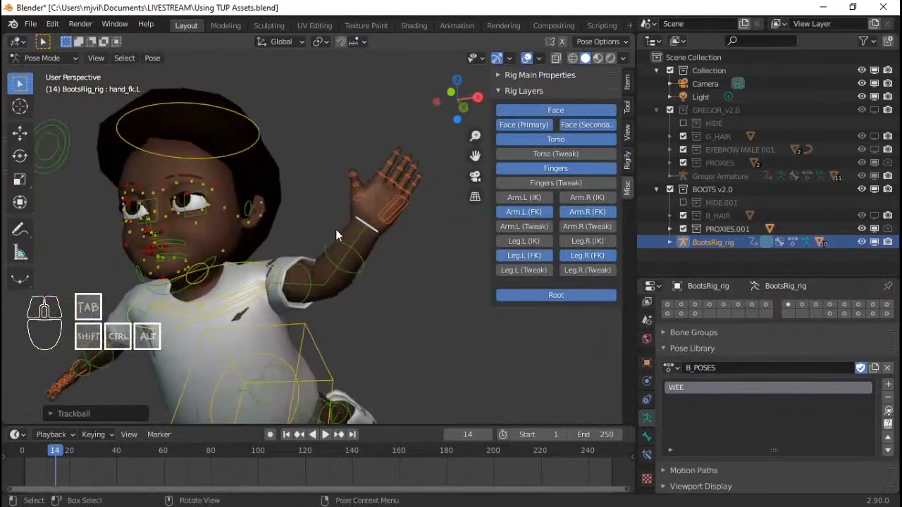
key(r)
key(r)
click(370, 216)
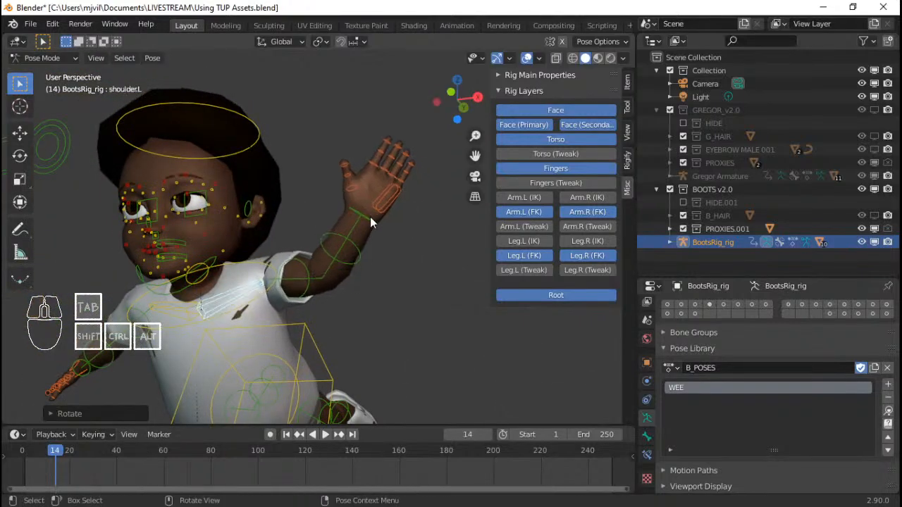
key(r)
key(r)
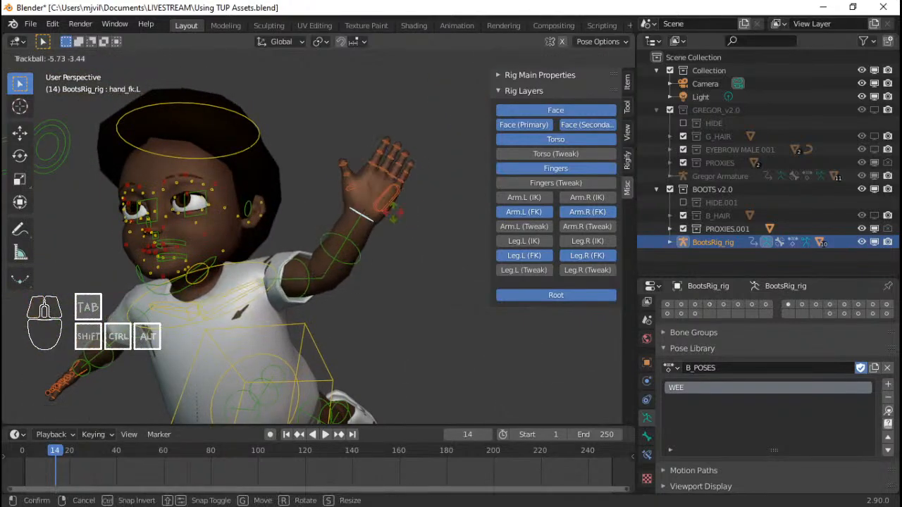
click(378, 212)
Step: Refine the left hand's angle from a higher front view with a trackball rotation and a view-aligned rotation
middle_drag(377, 212, 375, 268)
key(r)
key(r)
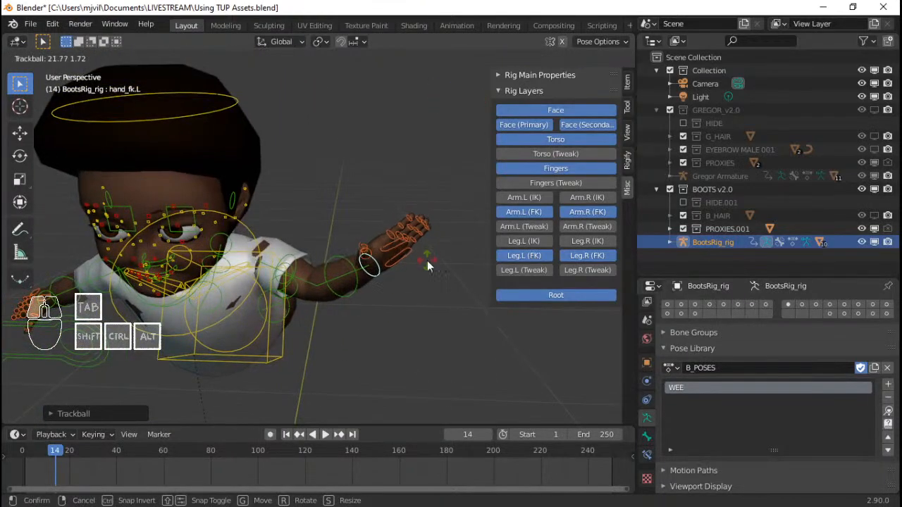
click(427, 261)
key(r)
click(448, 273)
Step: Rotate the left palm control freely and about its local X axis to shape the outer side of the hand
middle_drag(448, 273, 401, 235)
scroll(406, 272, down, 1)
scroll(409, 261, down, 1)
click(389, 205)
scroll(395, 204, up, 2)
shift+middle_drag(411, 188, 309, 215)
key(r)
click(435, 222)
scroll(309, 215, up, 2)
key(r)
key(x)
key(x)
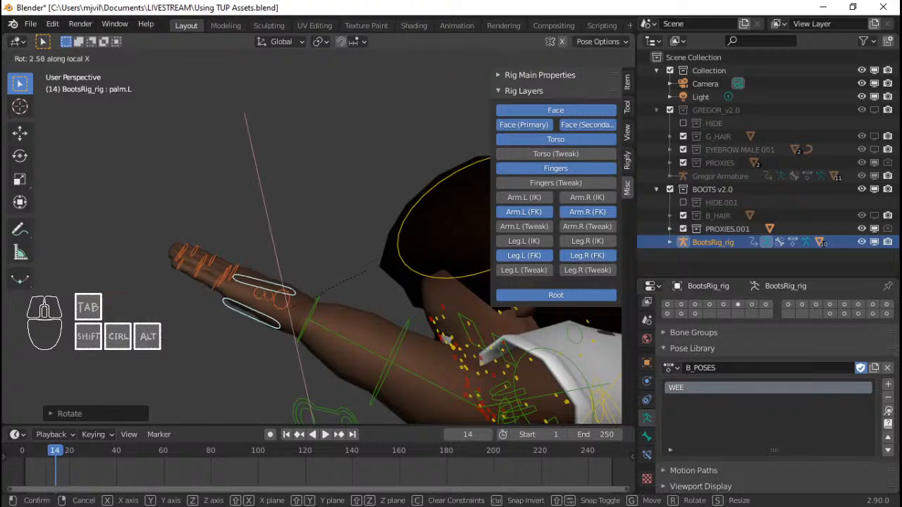
click(372, 248)
Step: Curl the left hand's four fingers together by rotating their base controls about the local X axis
middle_drag(370, 248, 232, 313)
click(233, 315)
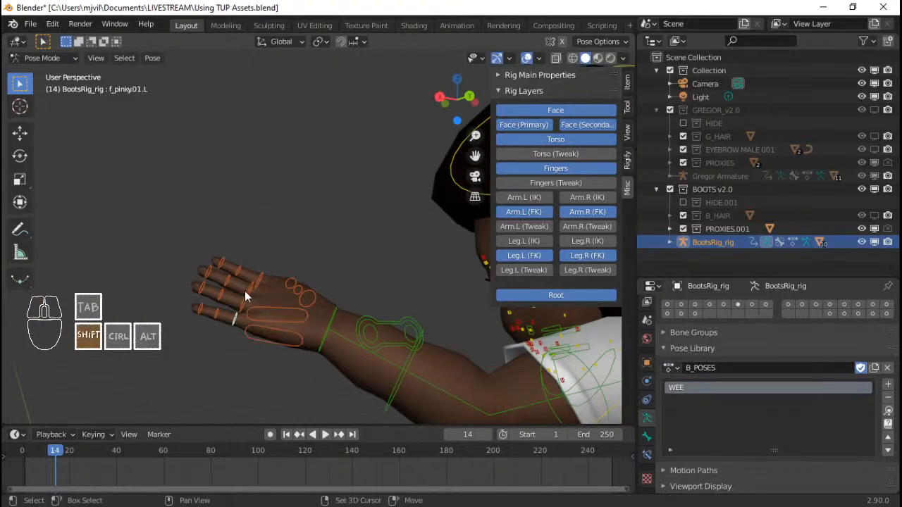
click(258, 277)
middle_drag(258, 278, 307, 276)
shift+click(255, 283)
key(r)
key(x)
key(x)
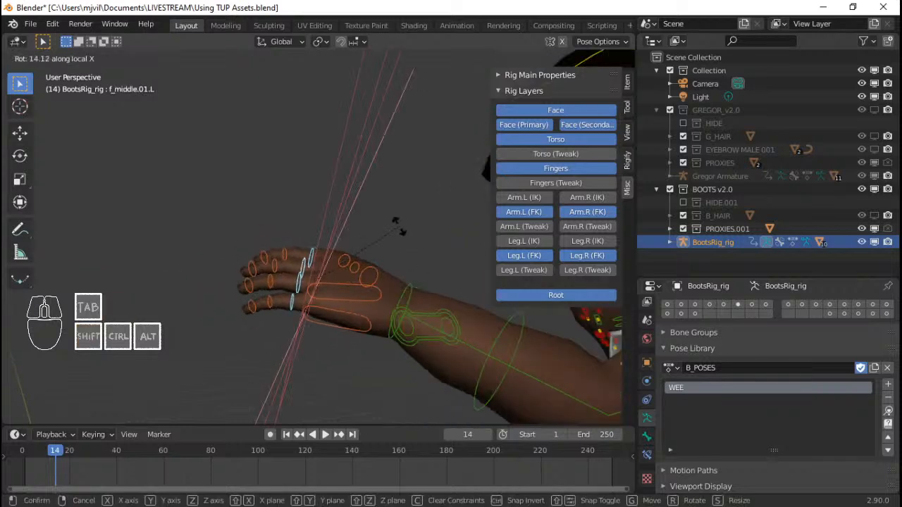
click(399, 225)
key(alt+r)
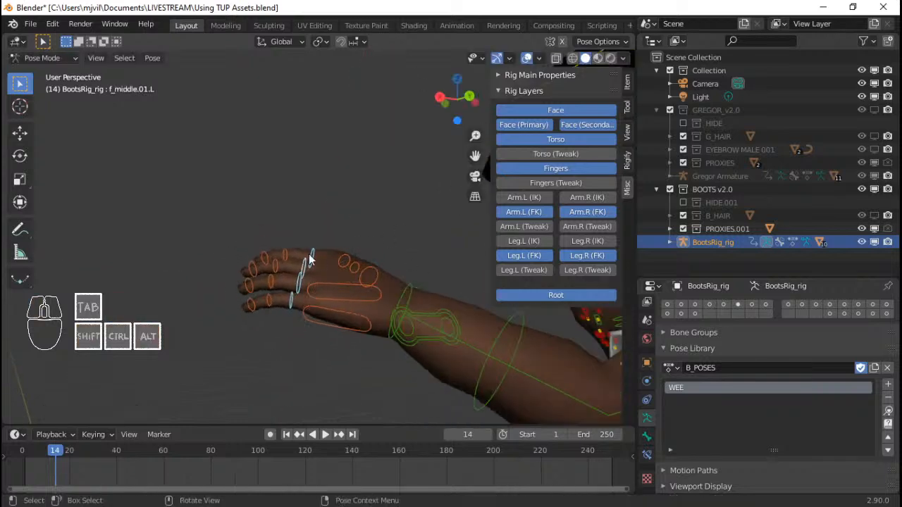
Step: Rotate the left thumb's base control about its local X axis, bringing the thumb closer to the fingers
middle_drag(286, 292, 322, 298)
middle_drag(277, 281, 337, 289)
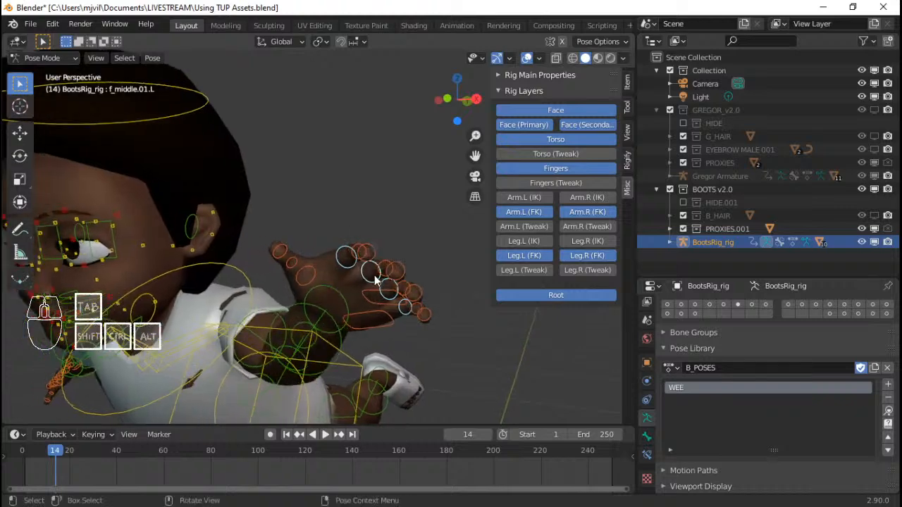
scroll(375, 279, down, 2)
shift+middle_drag(374, 279, 311, 265)
click(310, 261)
scroll(311, 257, up, 2)
key(r)
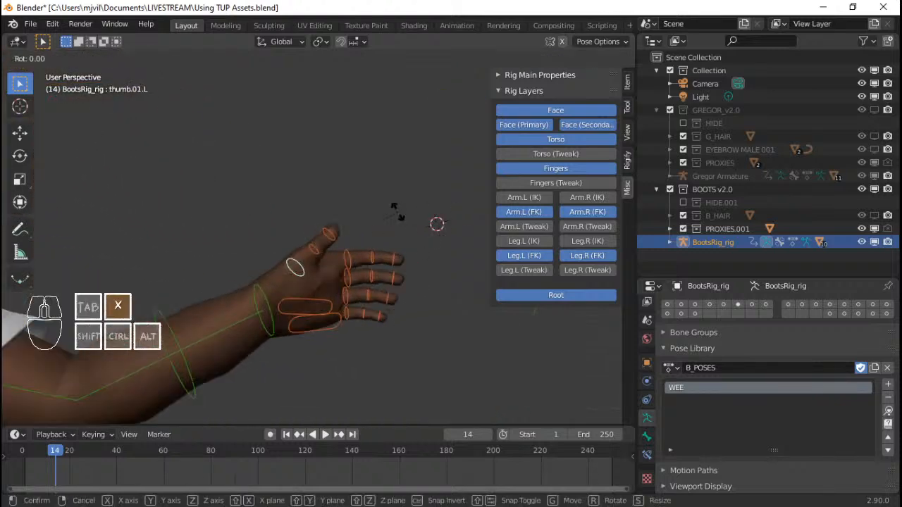
key(x)
key(x)
click(399, 239)
Step: Copy the pose of all left arm, hand, finger and shoulder controls and paste it X-flipped onto the right side
scroll(381, 258, down, 4)
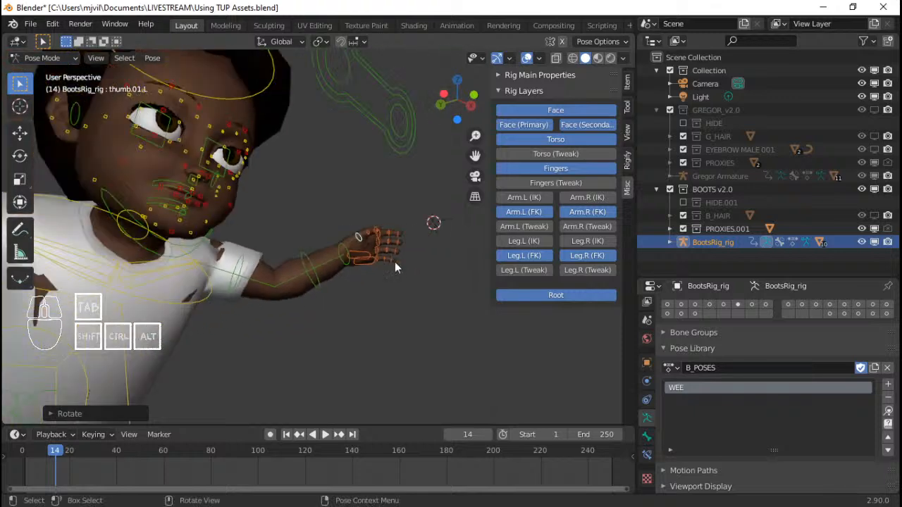
middle_drag(397, 260, 330, 294)
scroll(356, 282, up, 2)
key(c)
mouse_move(326, 301)
mouse_down()
mouse_move(388, 283)
mouse_move(407, 267)
mouse_up()
right_click(408, 267)
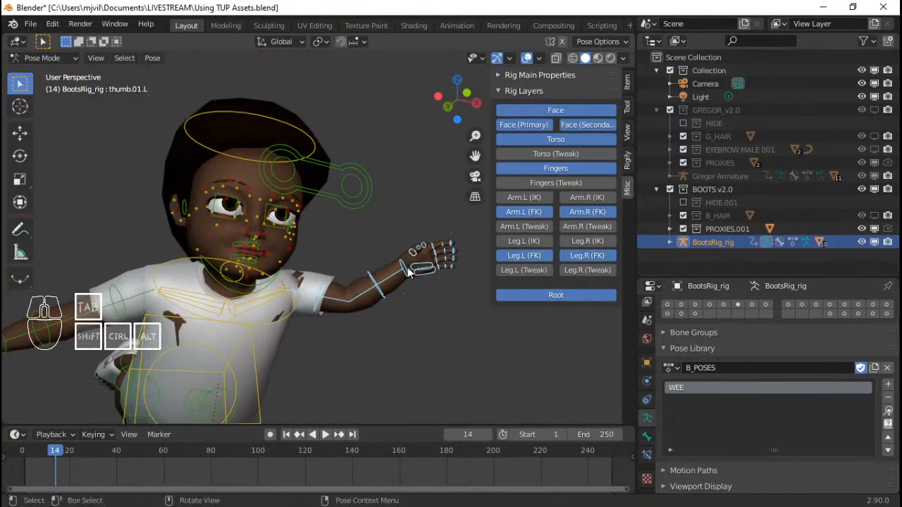
shift+click(266, 295)
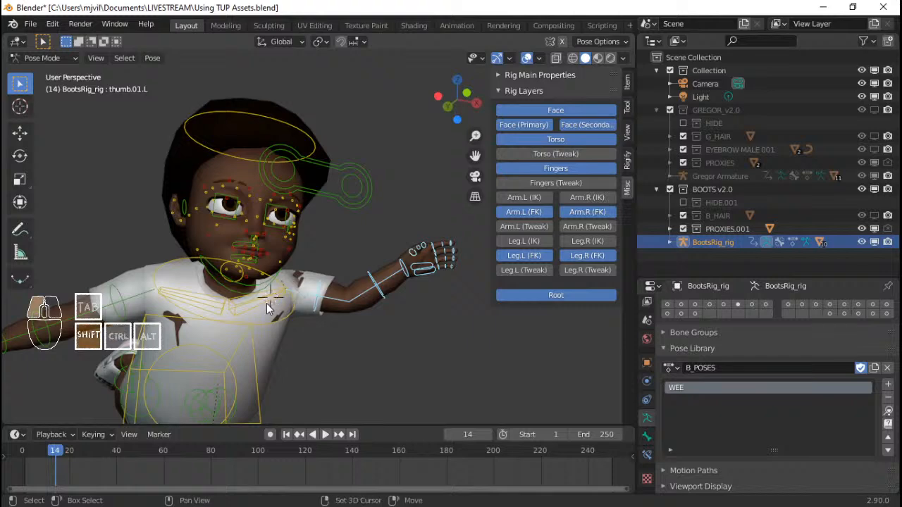
key(ctrl+c)
key(ctrl+shift+v)
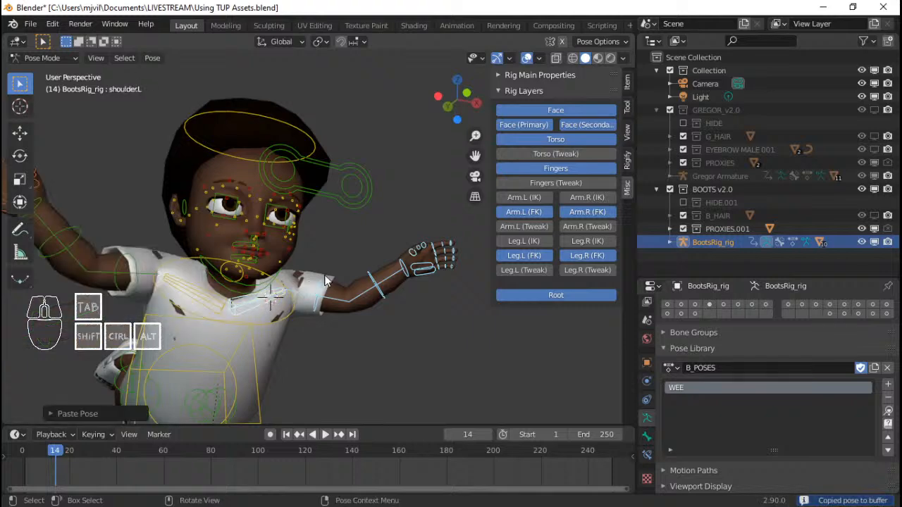
Step: Reorient the right hand FK control with view-aligned and trackball rotations to vary it from the mirrored pose
middle_drag(308, 281, 395, 314)
scroll(241, 302, up, 2)
click(178, 264)
key(r)
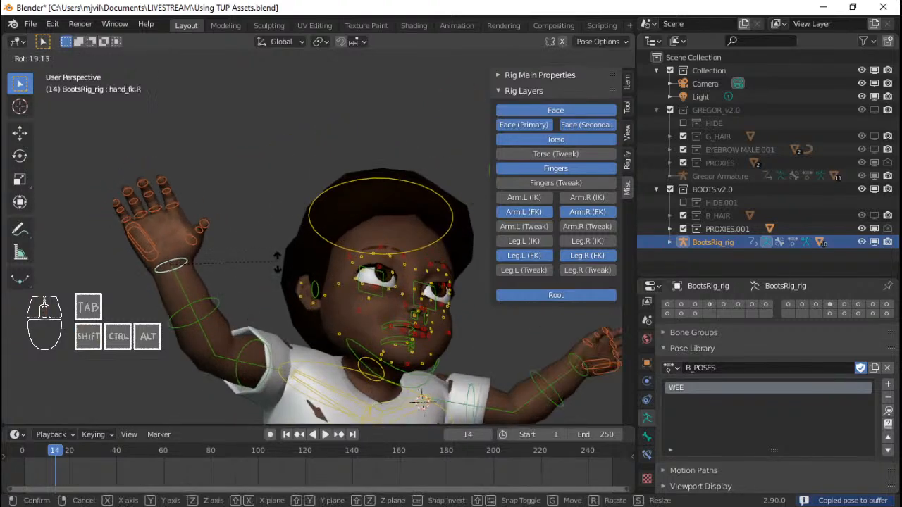
click(278, 263)
key(r)
key(r)
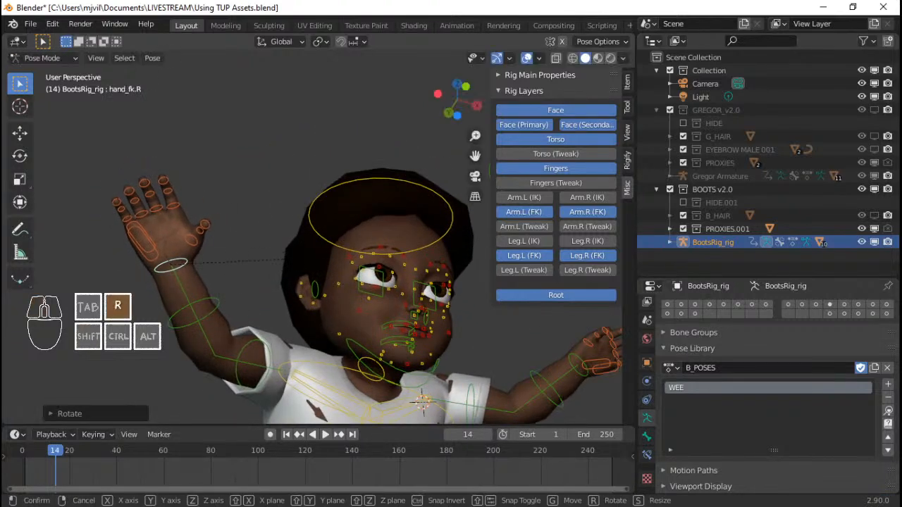
click(346, 245)
key(r)
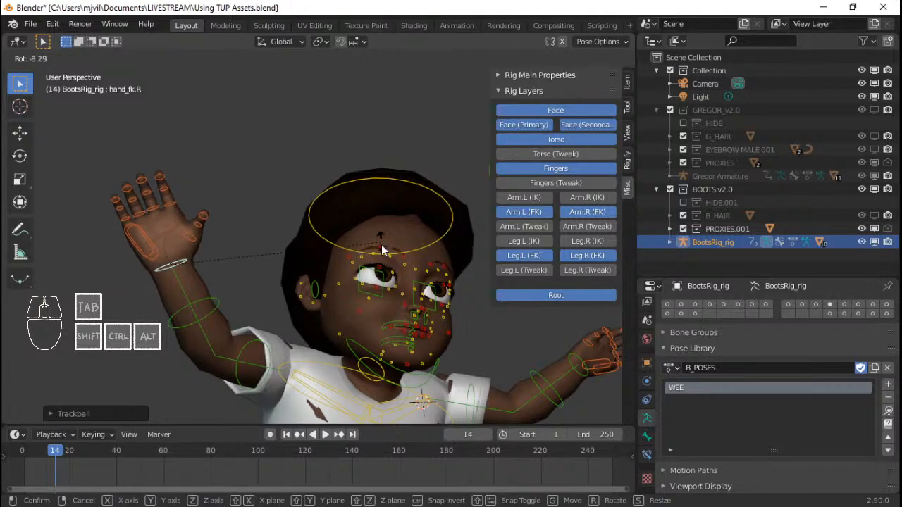
click(381, 244)
Step: Rotate the left thigh FK control in the right side view, lowering the left leg
scroll(394, 245, down, 4)
middle_drag(402, 245, 282, 302)
key(KP_3)
scroll(283, 301, up, 2)
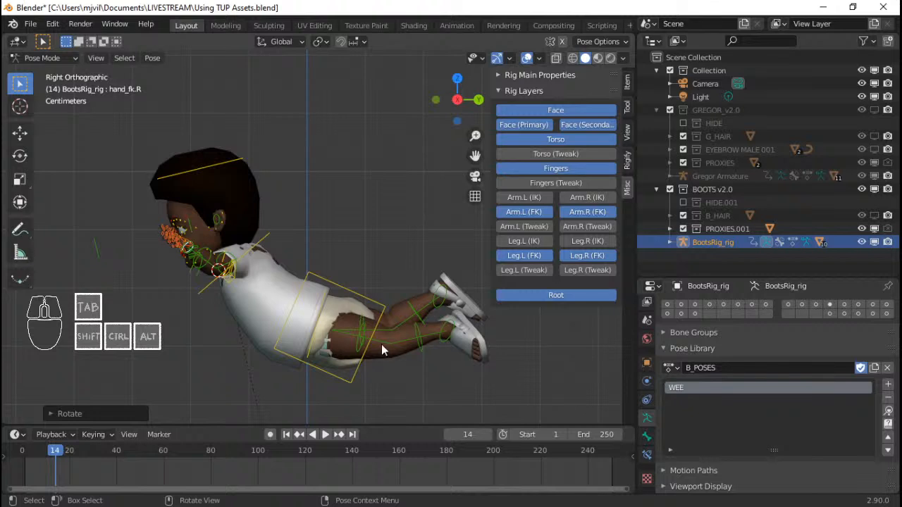
click(382, 346)
key(r)
click(417, 343)
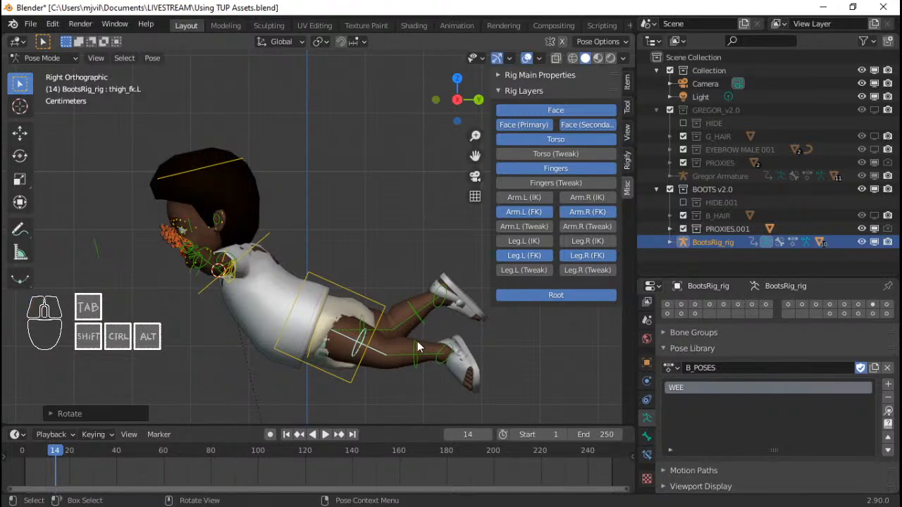
key(r)
right_click(418, 340)
right_click(417, 340)
Step: Rotate the left shin FK control in the right side view, bending the knee to raise the left foot
click(414, 355)
key(r)
click(510, 323)
scroll(210, 292, down, 1)
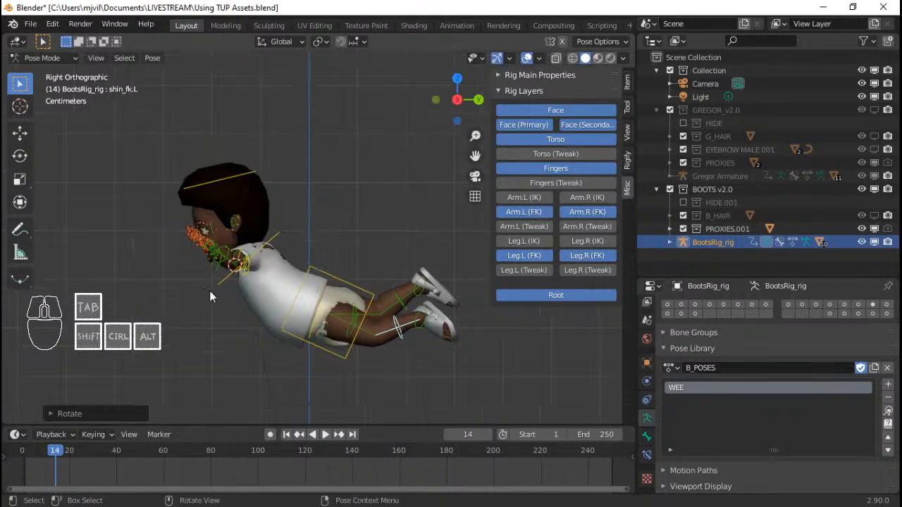
Step: Circle-select the head and facial controls and load the B_P_HAPPY pose library
middle_drag(209, 291, 358, 254)
scroll(340, 284, up, 3)
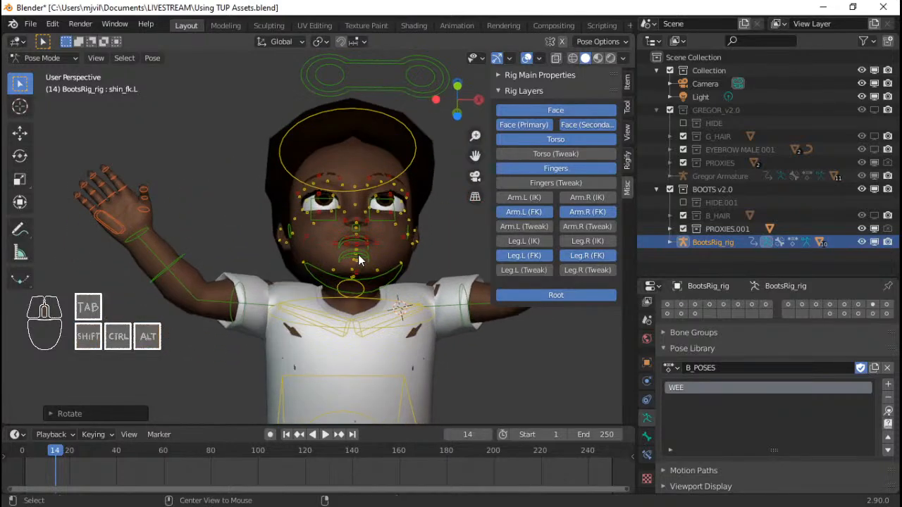
key(c)
drag(353, 219, 349, 221)
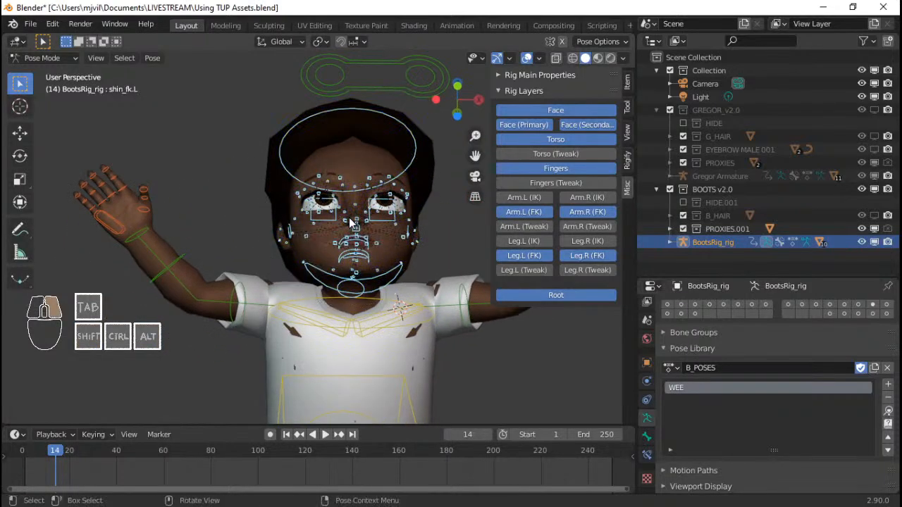
click(671, 368)
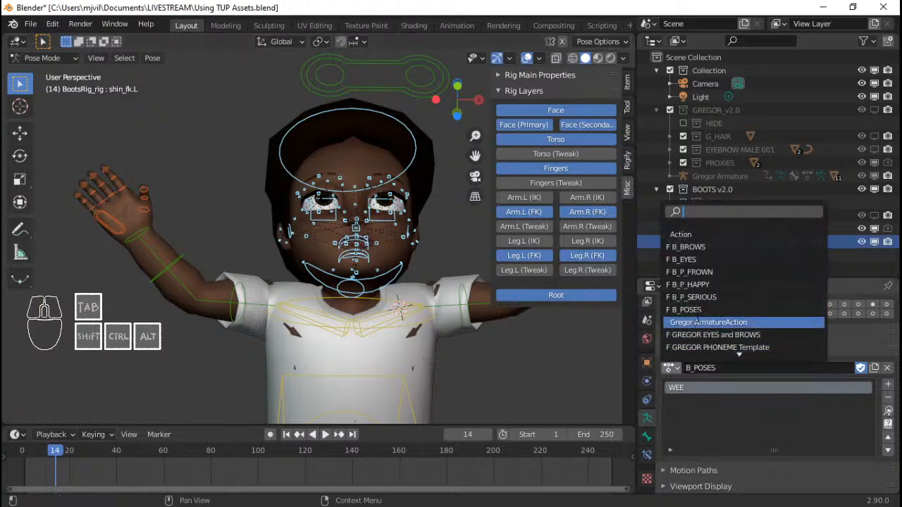
click(700, 284)
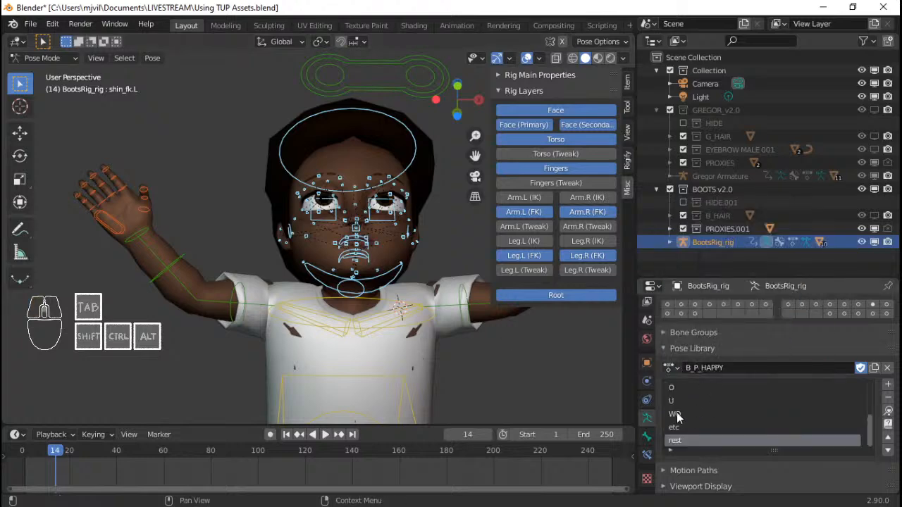
Step: Apply the AI mouth pose from the B_P_HAPPY library to the selected facial controls
scroll(681, 389, up, 5)
click(683, 388)
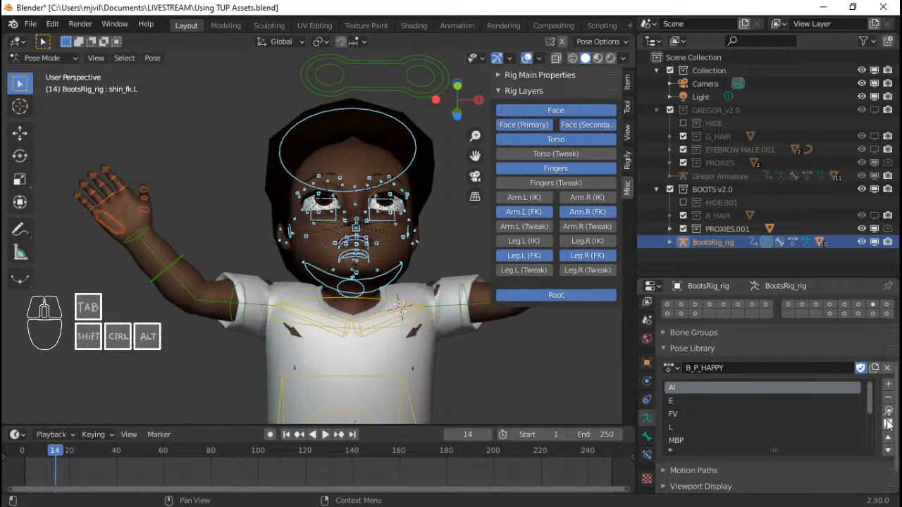
click(888, 412)
scroll(395, 303, up, 4)
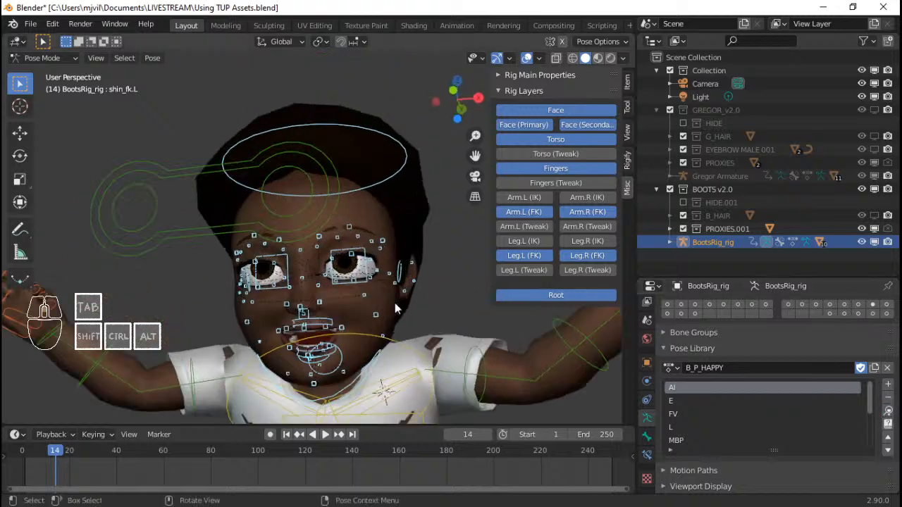
scroll(355, 301, up, 1)
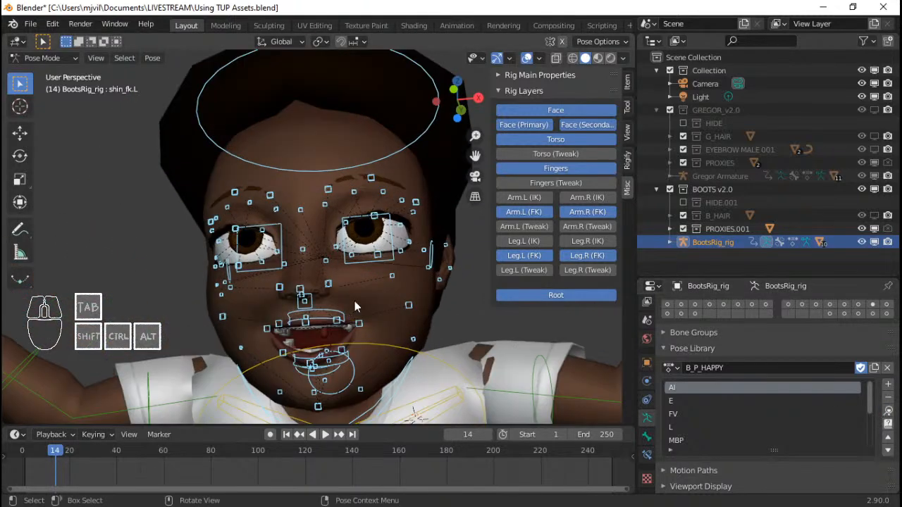
scroll(355, 301, down, 1)
Step: Apply the etc mouth pose from the B_P_HAPPY library and hide the viewport overlays
scroll(705, 418, down, 5)
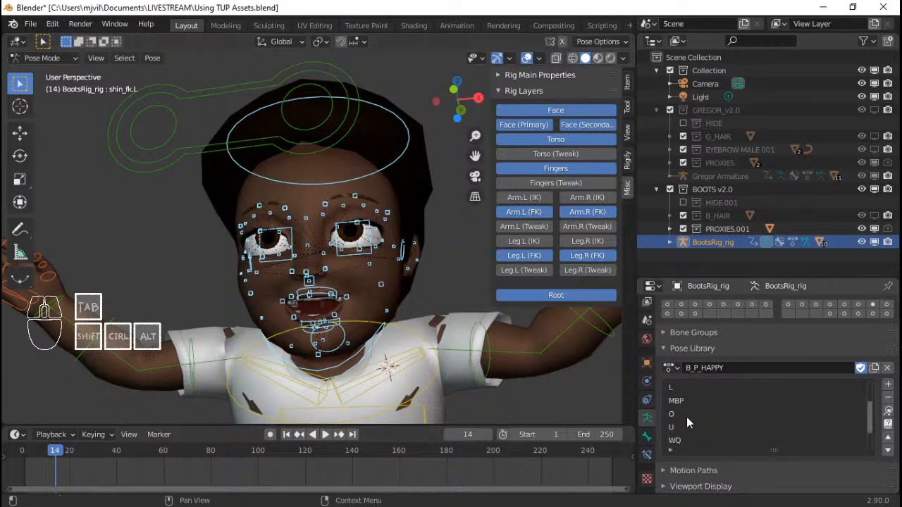
click(681, 429)
click(888, 412)
key(shift+alt+z)
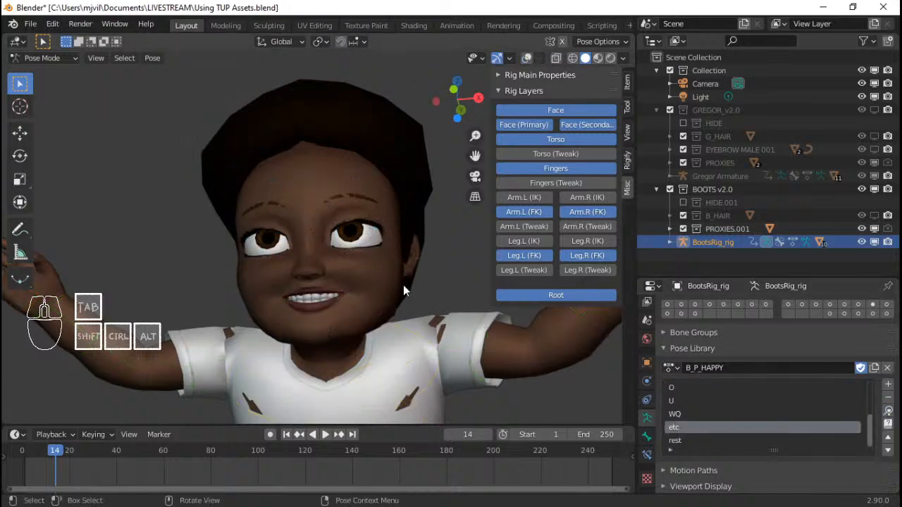
scroll(419, 315, down, 3)
mouse_move(418, 315)
middle_down()
mouse_move(398, 344)
mouse_move(416, 317)
middle_up()
scroll(416, 317, up, 1)
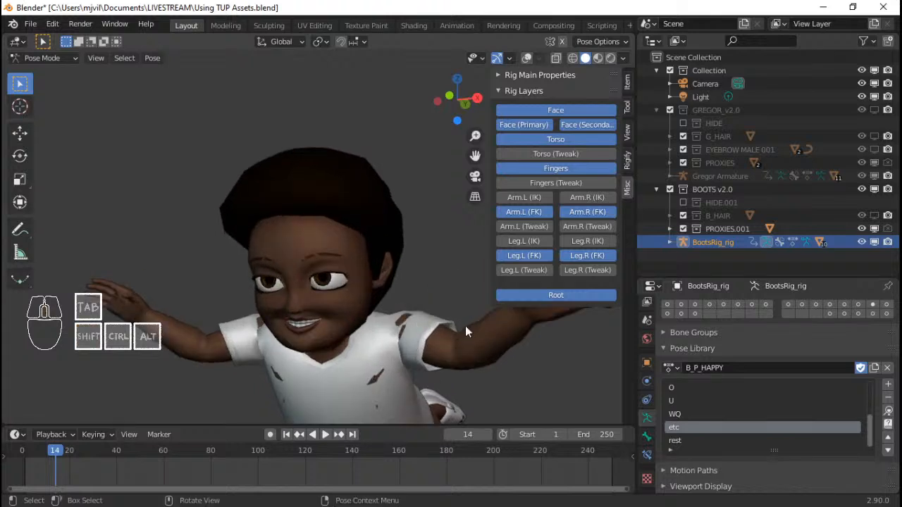
Step: Replace the etc mouth pose with the AI pose from the B_P_HAPPY library
click(732, 390)
scroll(763, 406, up, 3)
scroll(681, 390, up, 2)
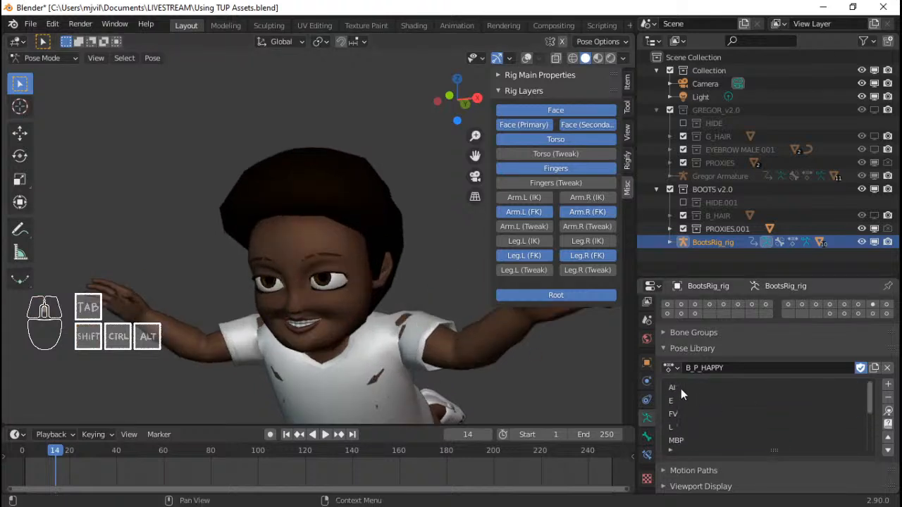
click(682, 389)
click(887, 413)
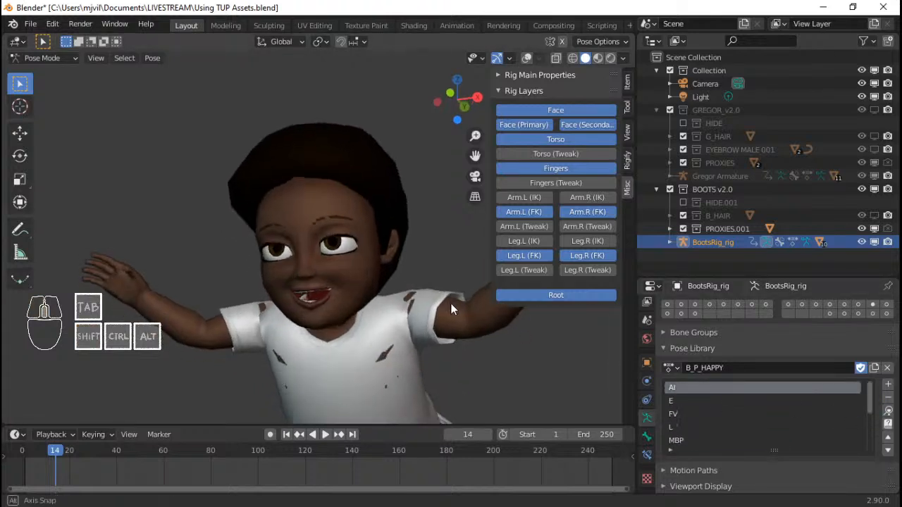
Step: Load the B_EYES pose library and apply its HAPPY pose to the selected facial controls
click(669, 368)
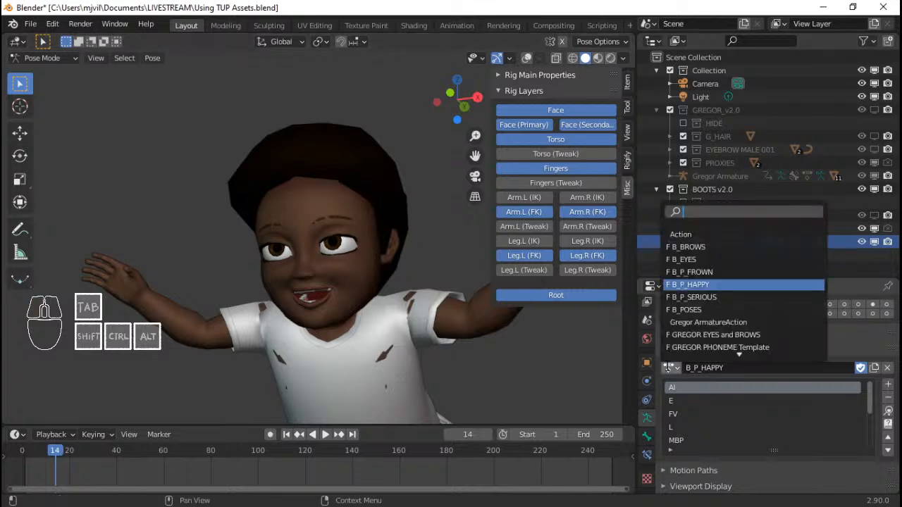
click(688, 259)
scroll(698, 421, down, 2)
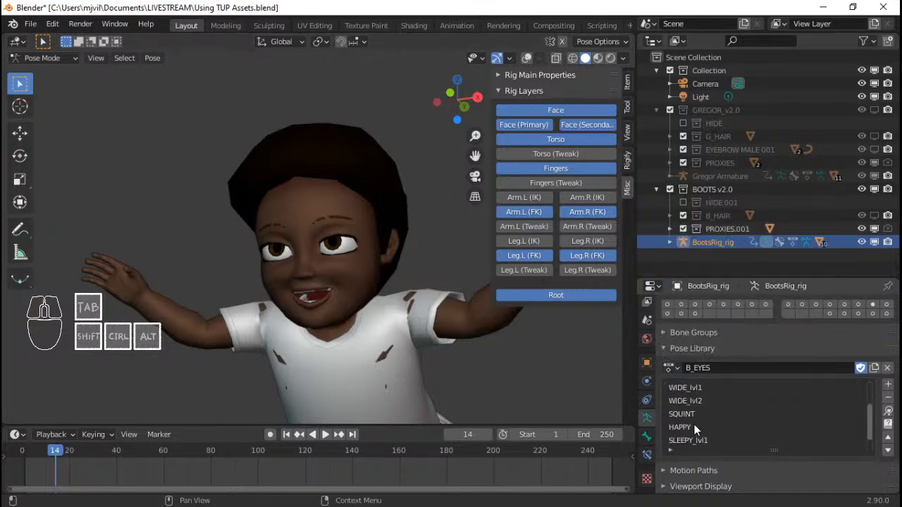
click(695, 427)
click(888, 413)
middle_drag(324, 289, 374, 297)
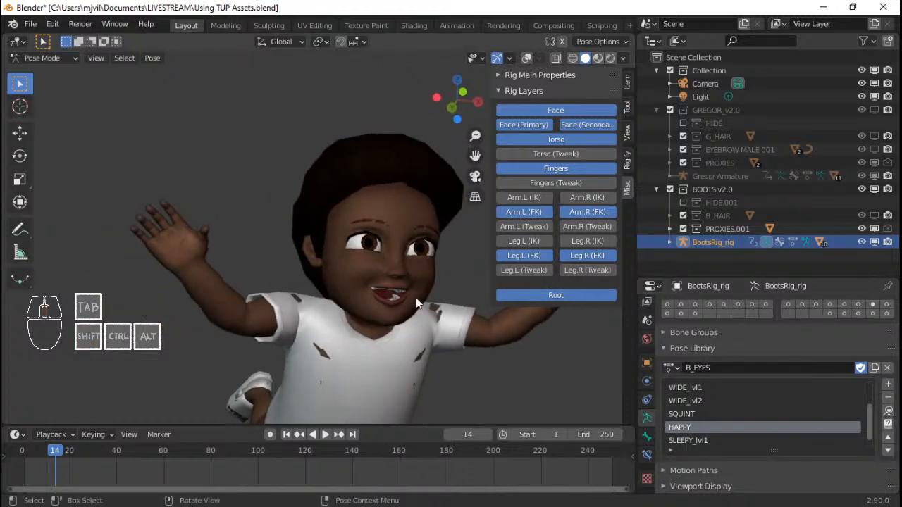
Step: Show the viewport overlays and rotate the head control to tilt the head slightly forward
shift+middle_drag(422, 304, 289, 242)
key(n)
scroll(393, 307, down, 3)
key(n)
scroll(396, 301, up, 1)
key(shift+alt+z)
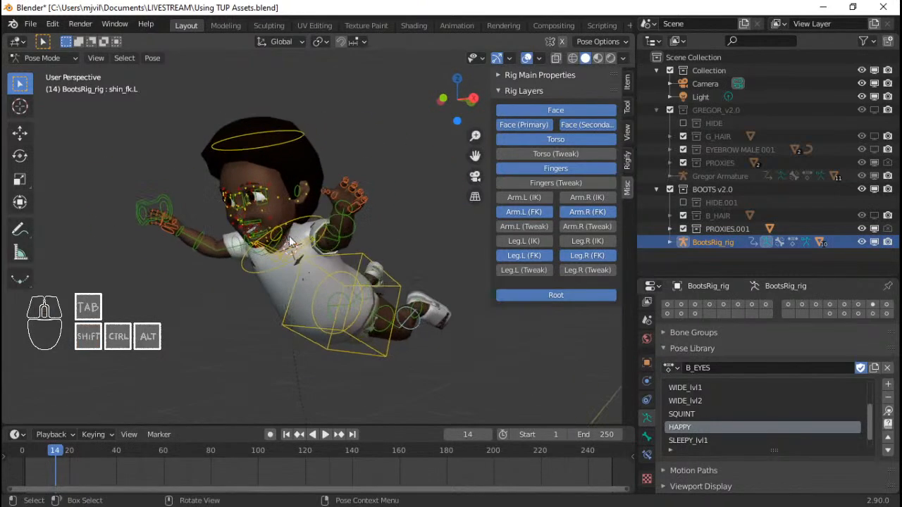
click(295, 143)
key(r)
click(205, 227)
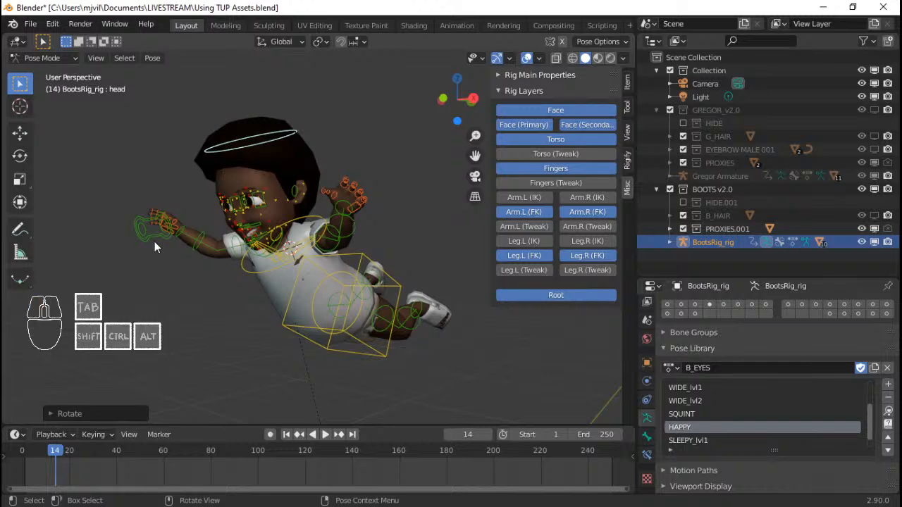
Step: Move the eyes control to redirect the character's gaze, and hide the overlays to judge the result
click(155, 241)
middle_drag(154, 241, 331, 246)
key(g)
click(437, 272)
middle_drag(437, 272, 360, 268)
scroll(335, 265, up, 1)
scroll(384, 258, down, 1)
key(q)
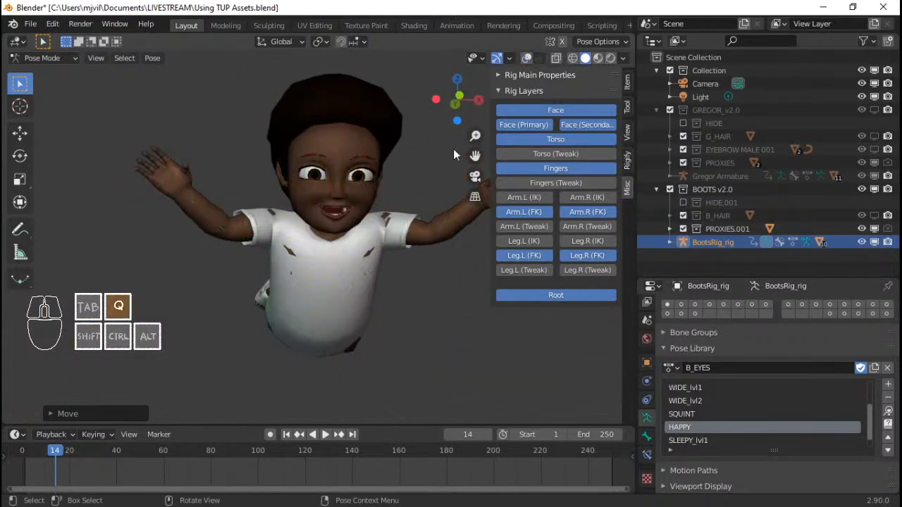
Step: Switch the viewport overlays on and off repeatedly to compare the character with and without its rig controls
click(527, 59)
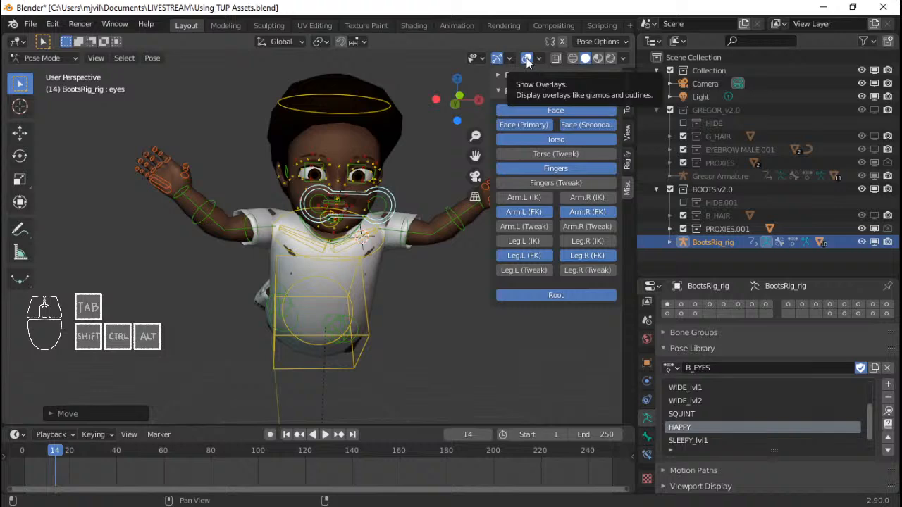
key(q)
key(q)
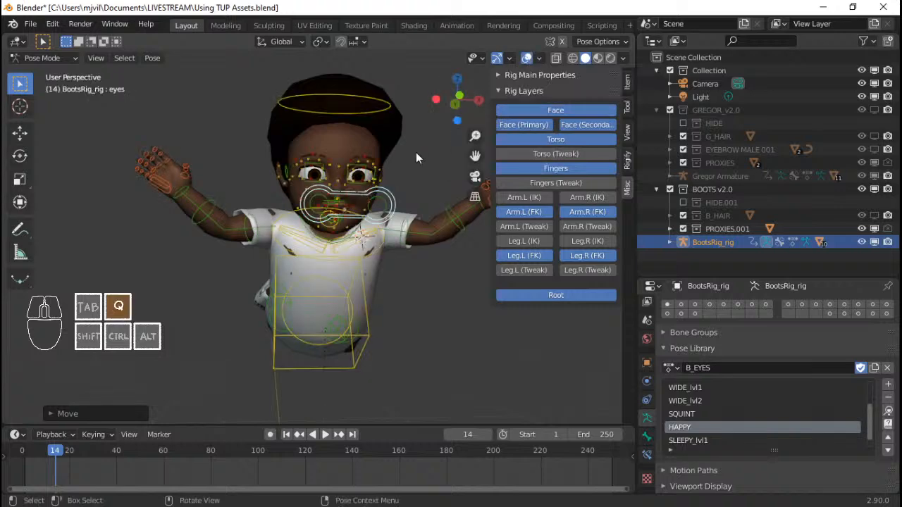
key(q)
key(q)
key(q)
key(q)
key(q)
key(q)
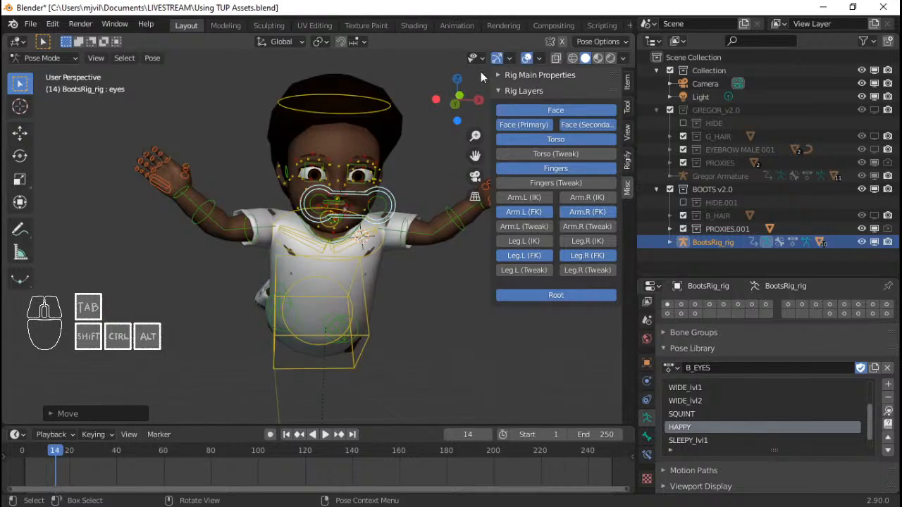
key(q)
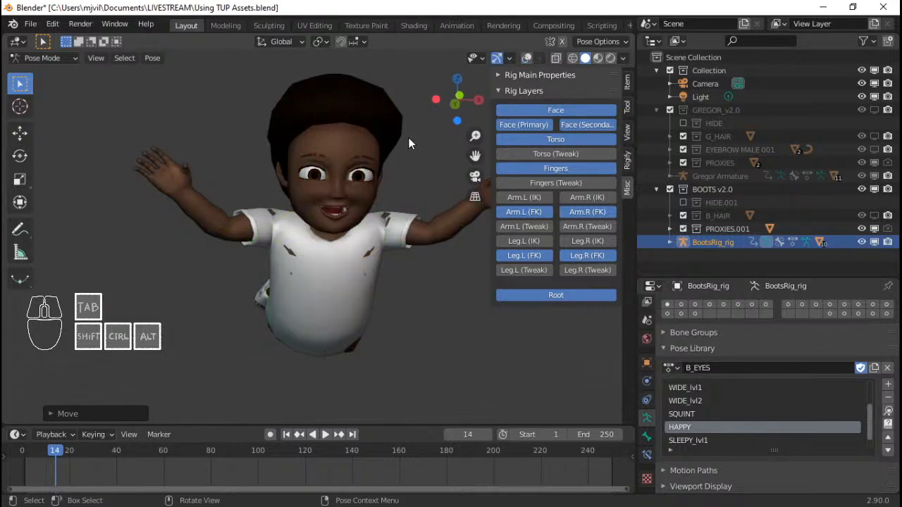
click(528, 59)
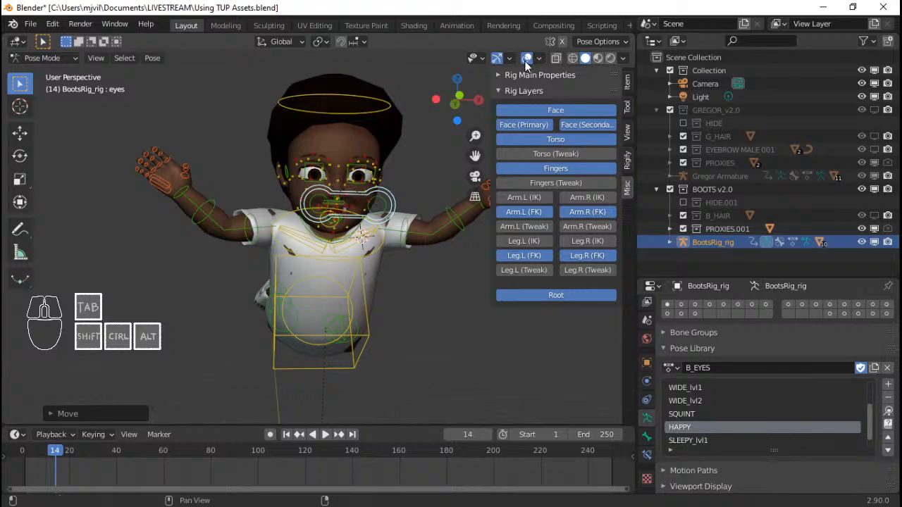
click(526, 61)
click(525, 60)
click(525, 60)
click(525, 59)
click(525, 60)
click(525, 60)
click(525, 60)
click(523, 61)
click(523, 61)
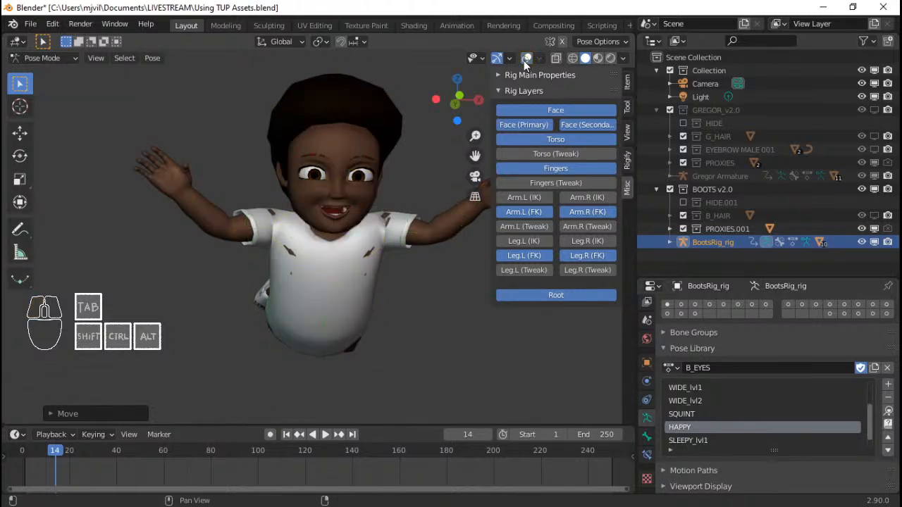
Step: Reselect the eyes control and reposition it from two viewing angles with overlays hidden to refine the gaze
middle_drag(406, 207, 355, 292)
key(alt+shift+z)
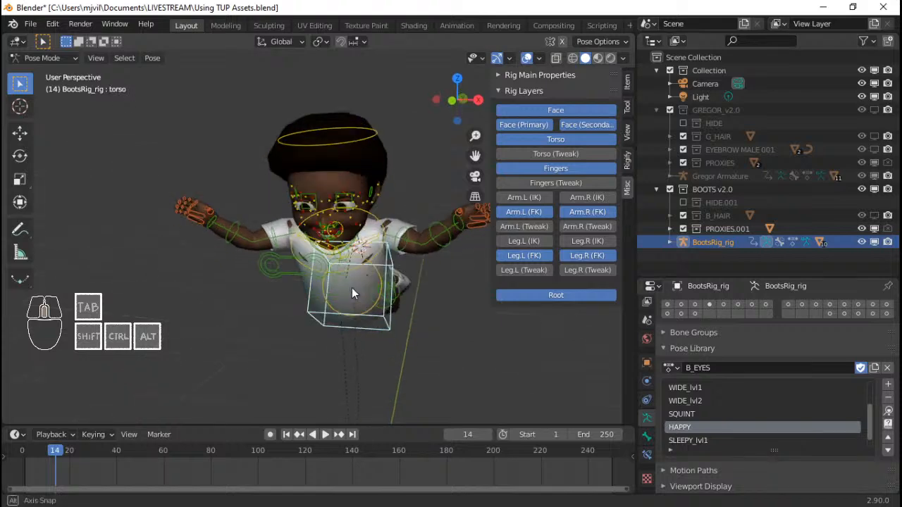
middle_drag(292, 264, 322, 228)
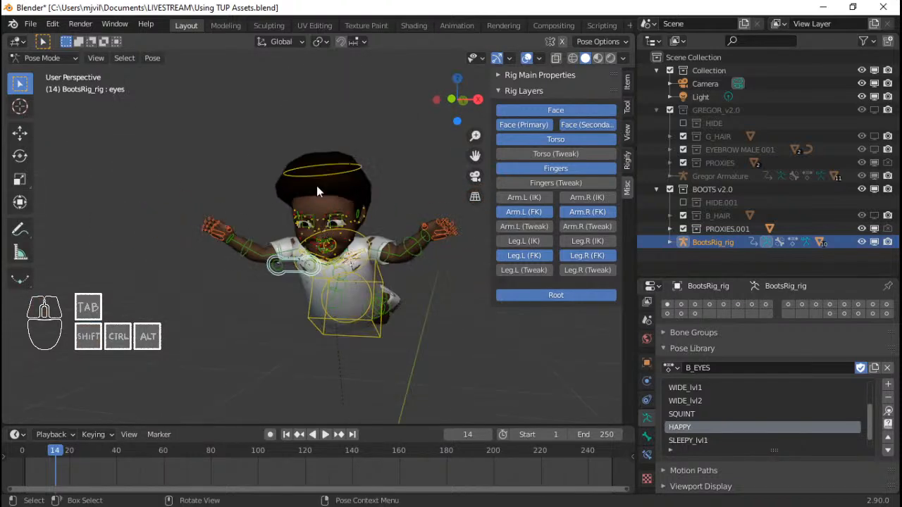
scroll(313, 174, up, 2)
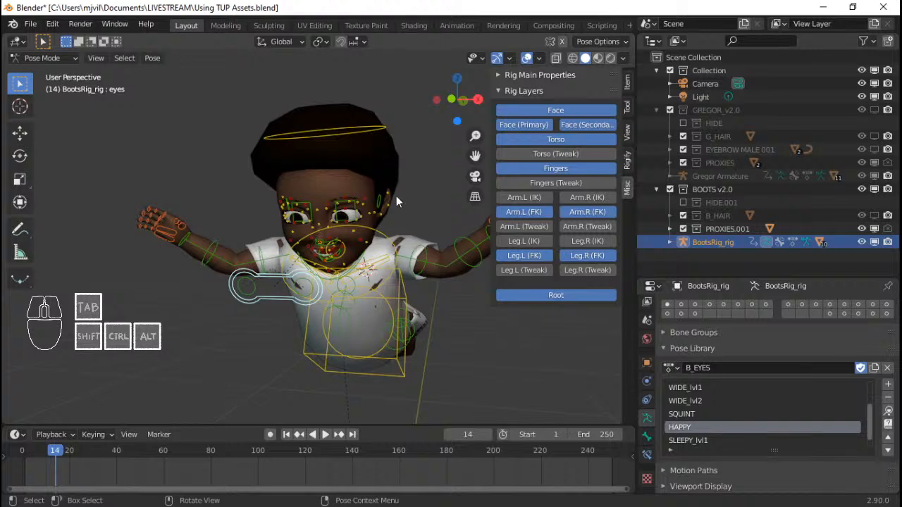
click(262, 276)
key(shift+alt+z)
key(g)
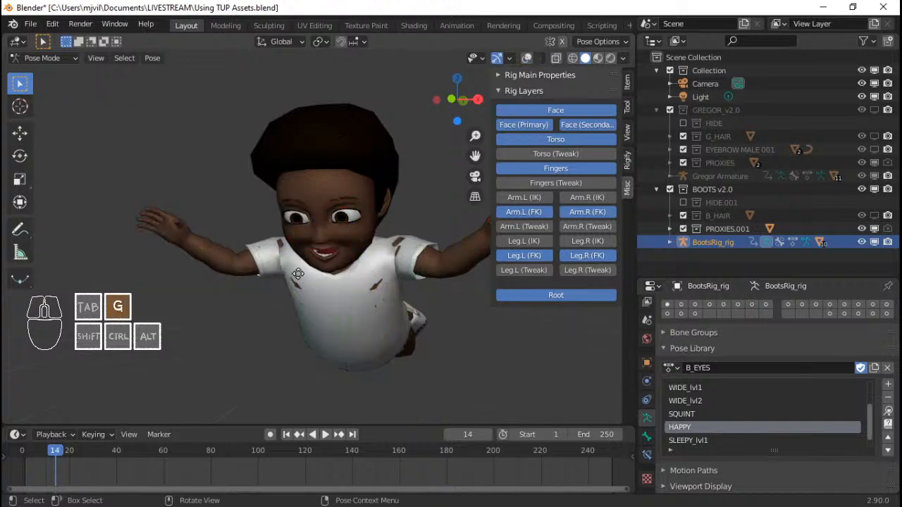
click(322, 306)
middle_drag(324, 305, 352, 260)
key(g)
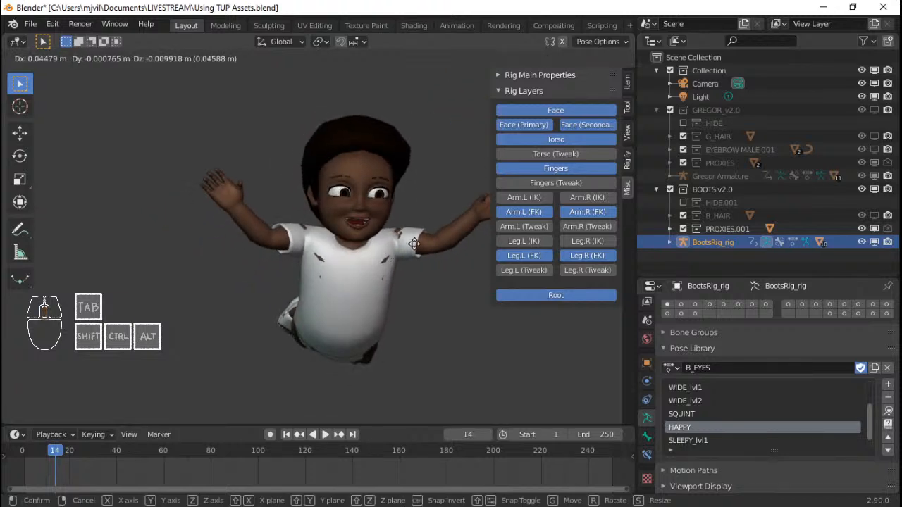
click(380, 254)
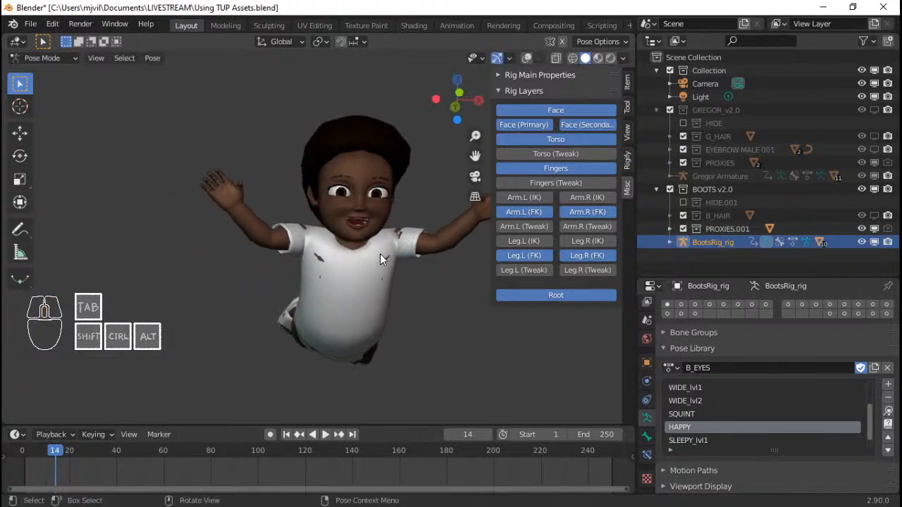
Step: Switch the rig to Object Mode and select the Boots_Shirt mesh while the overlays are hidden
middle_drag(380, 253, 332, 256)
key(shift+alt+z)
key(ctrl+Tab)
key(shift+alt+z)
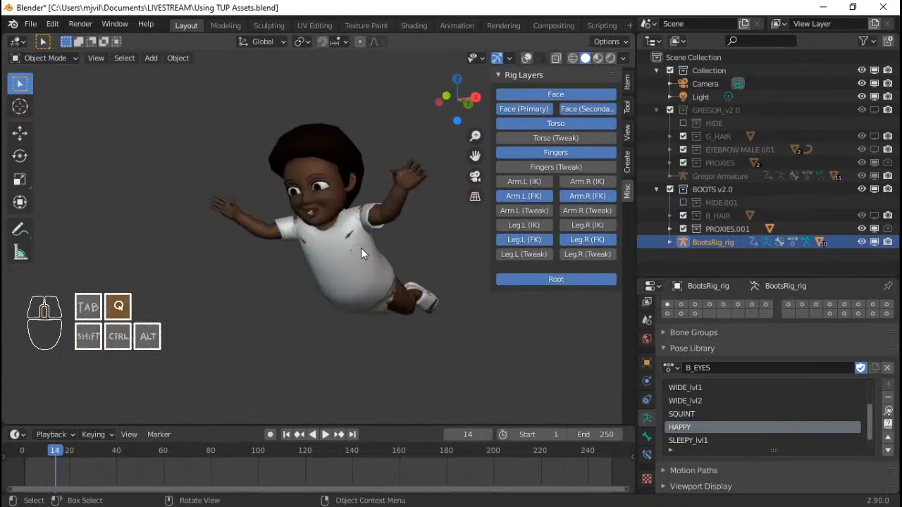
click(360, 250)
key(ctrl+Tab)
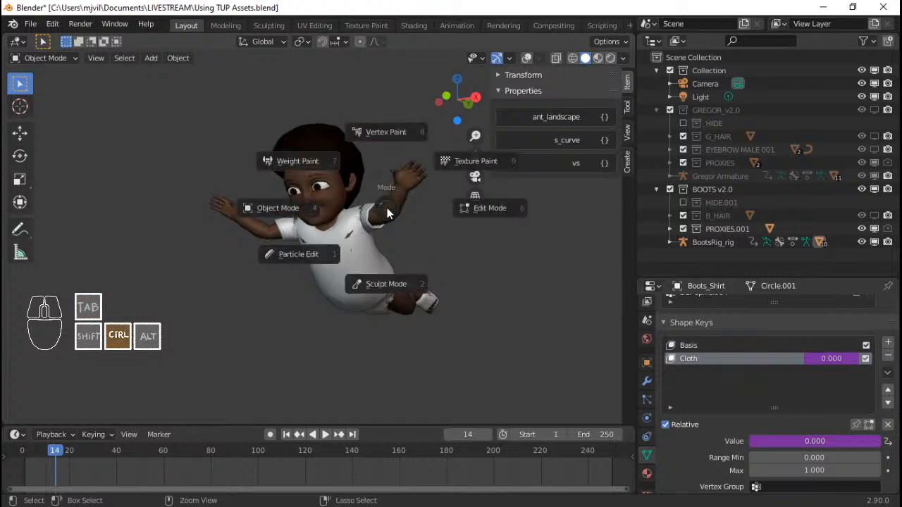
key(Escape)
Step: Show the viewport overlays, select BootsRig_rig and return it to Pose Mode
key(shift+alt+z)
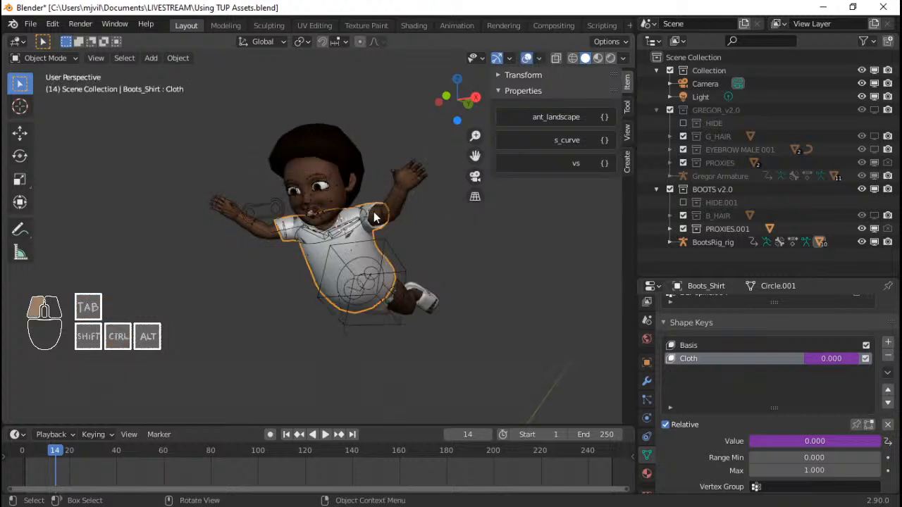
click(375, 217)
click(374, 218)
mouse_move(334, 231)
middle_down()
mouse_move(375, 219)
mouse_move(343, 233)
middle_up()
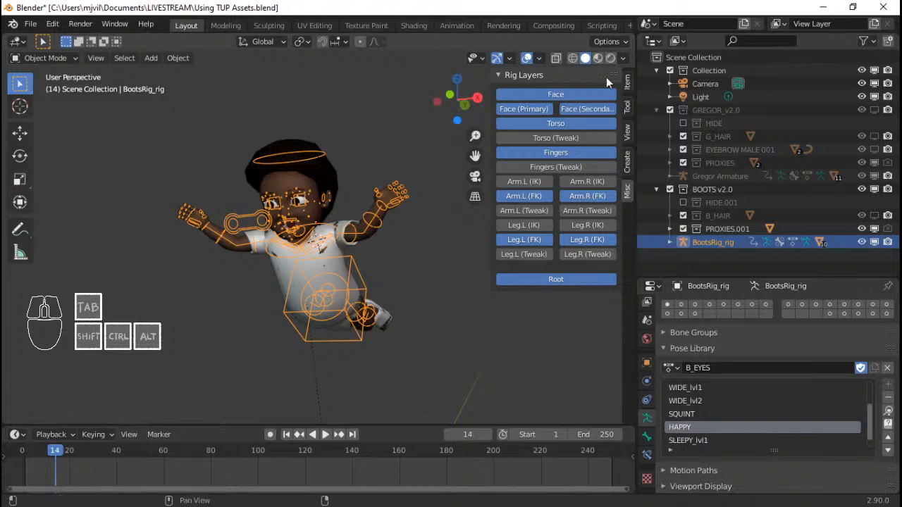
key(ctrl)
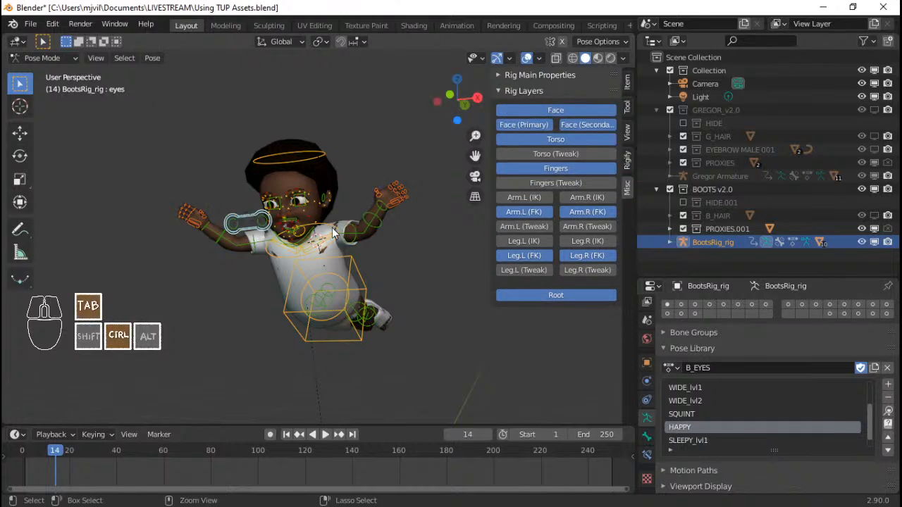
Step: Switch BootsRig_rig from Pose Mode to Object Mode and show its custom clothes properties
click(67, 58)
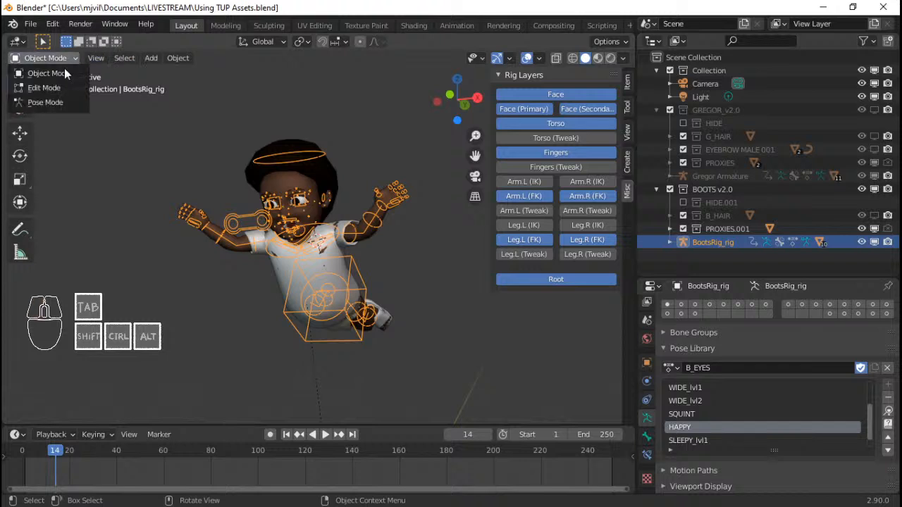
click(64, 101)
click(64, 56)
click(60, 73)
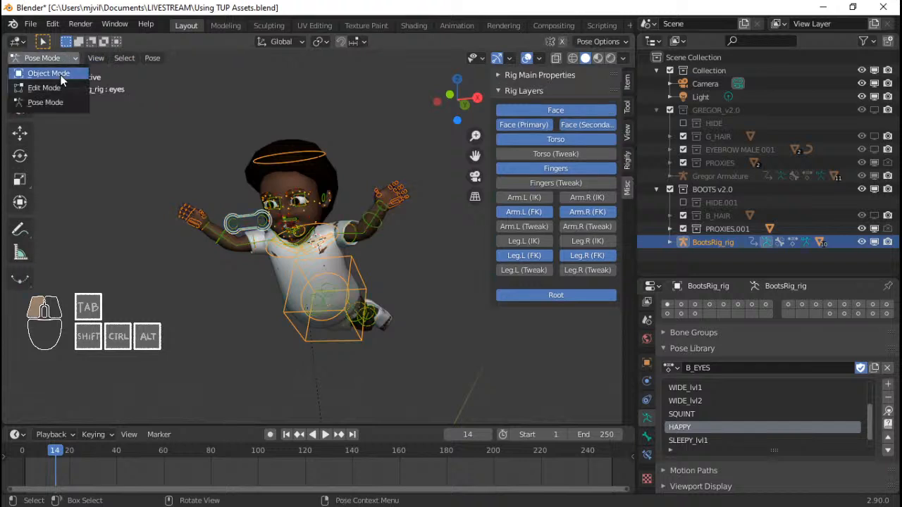
click(628, 81)
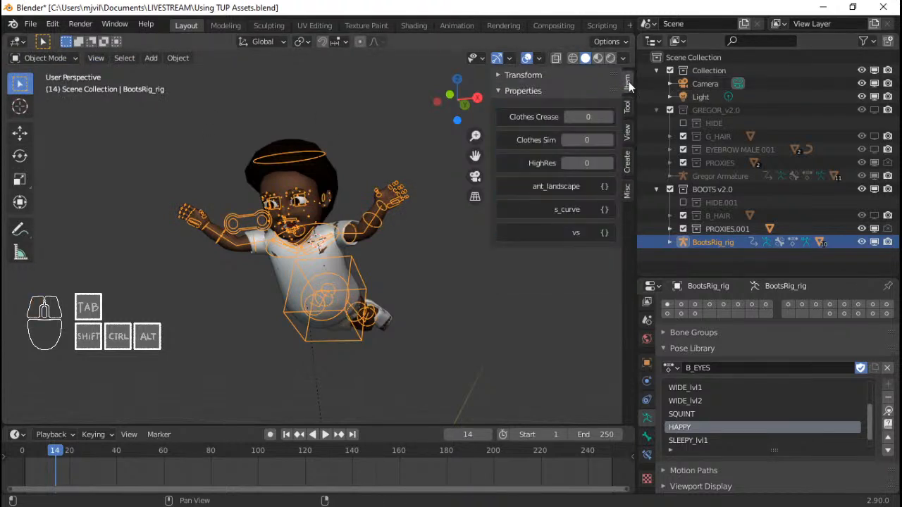
Step: Save the current Blender file
middle_drag(341, 186, 345, 303)
key(ctrl+s)
scroll(347, 272, down, 2)
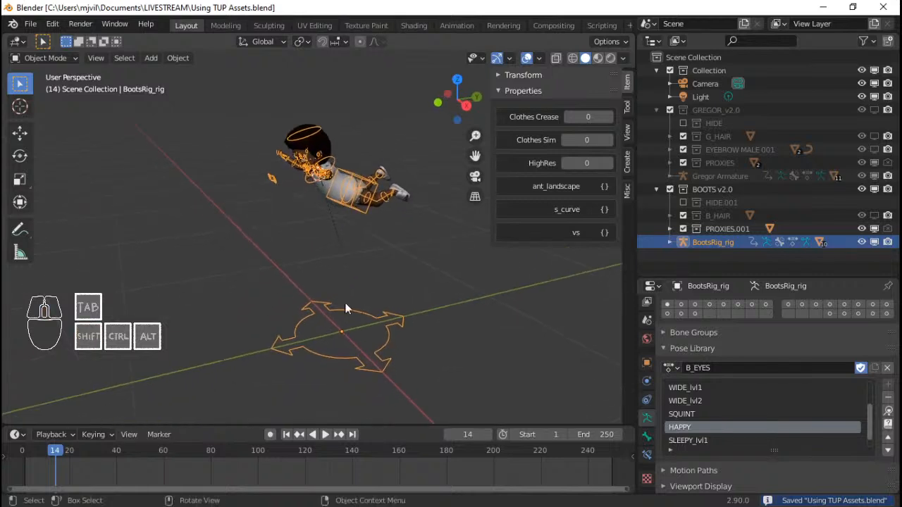
key(ctrl)
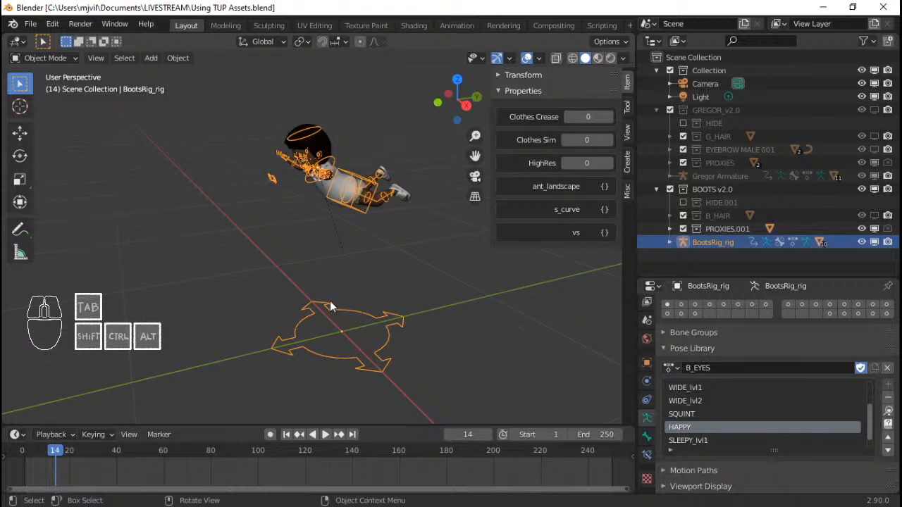
Step: Place the 3D cursor near the ground, just in front of the rig's root control
middle_drag(333, 305, 298, 333)
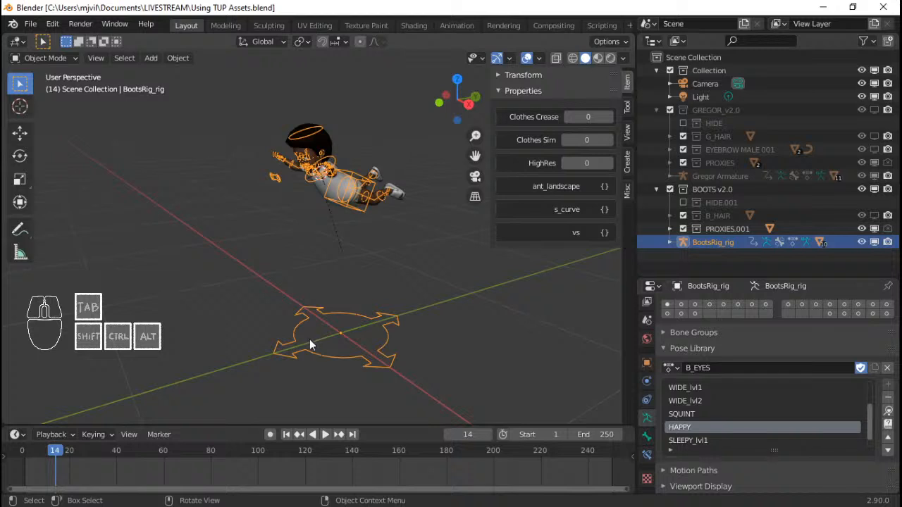
mouse_move(328, 335)
middle_down()
mouse_move(345, 315)
mouse_move(331, 349)
middle_up()
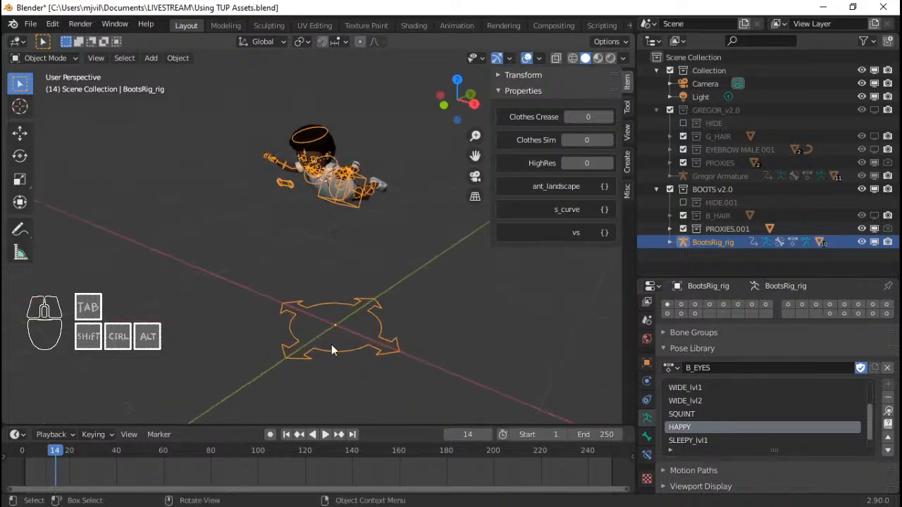
click(20, 106)
click(274, 366)
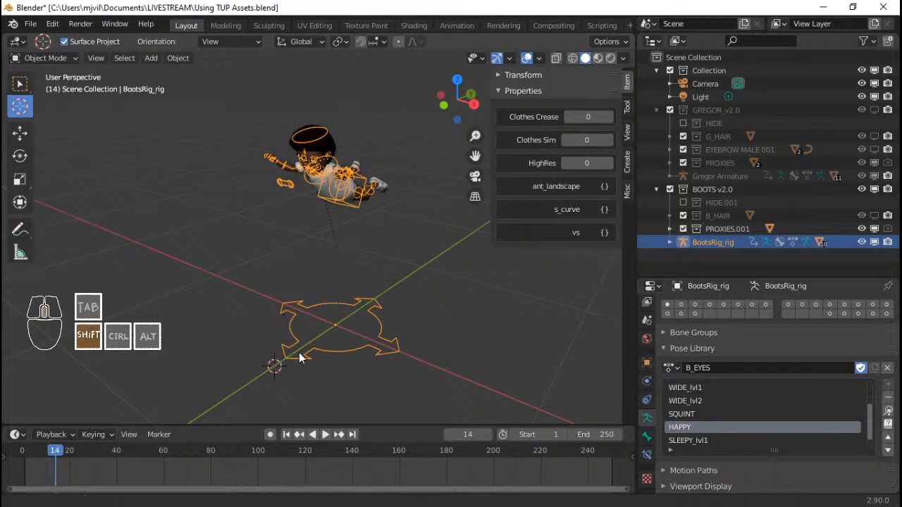
middle_drag(275, 362, 278, 262)
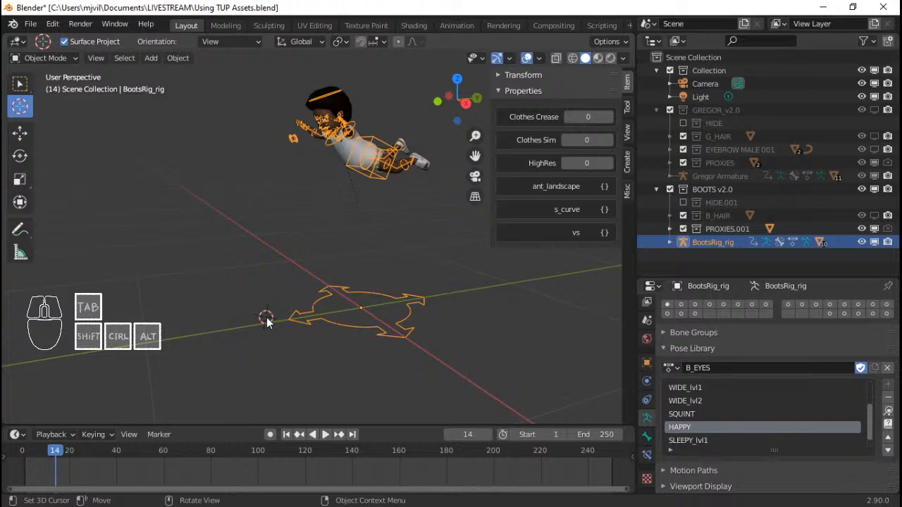
middle_drag(272, 320, 256, 303)
Step: Add a Wind force field at the 3D cursor
key(shift+a)
mouse_move(321, 271)
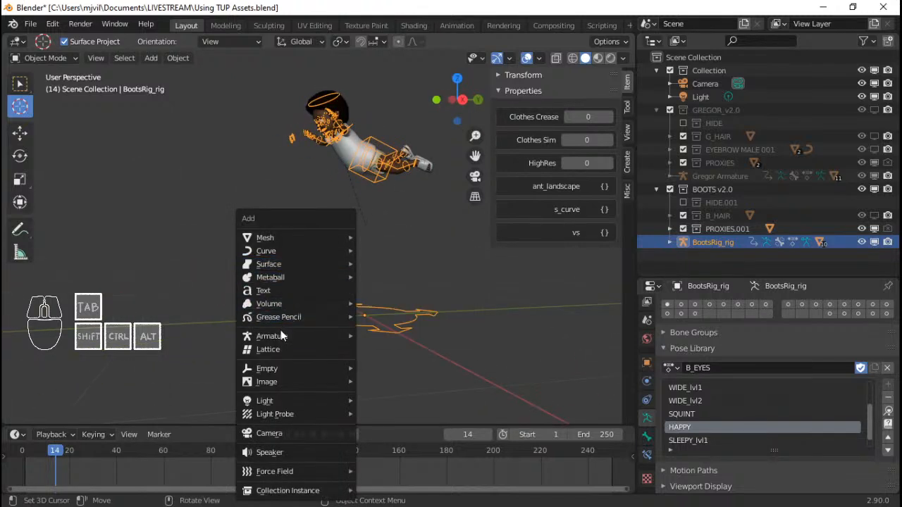
key(Escape)
key(shift+a)
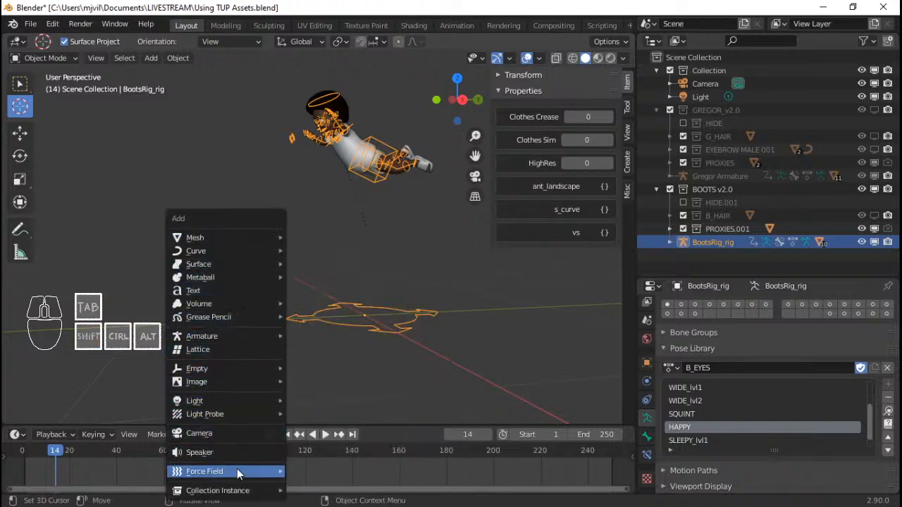
mouse_move(278, 472)
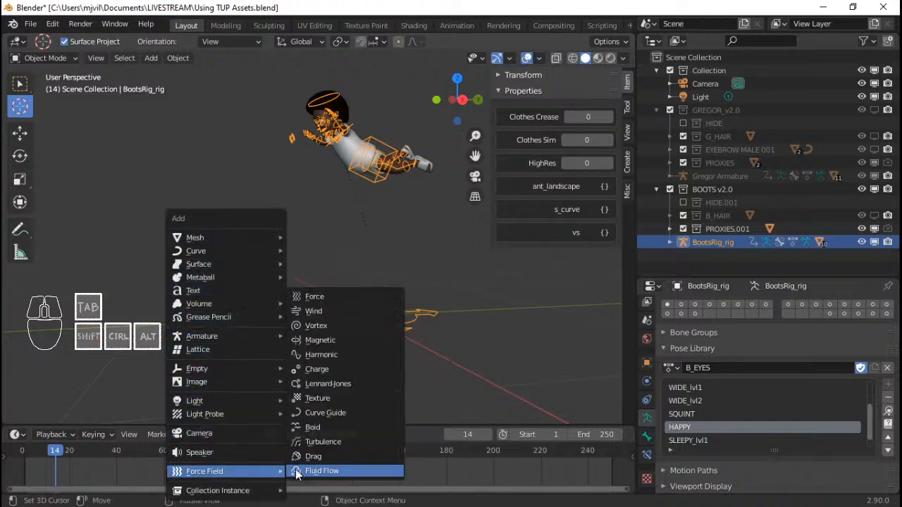
click(316, 312)
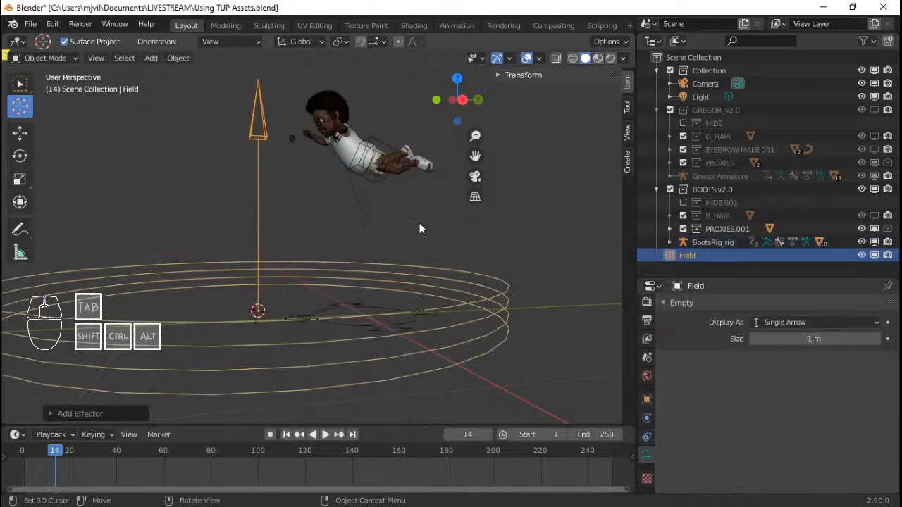
Step: In the right orthographic view, tilt the wind field toward the flying character and move it below and in front of him
key(KP_3)
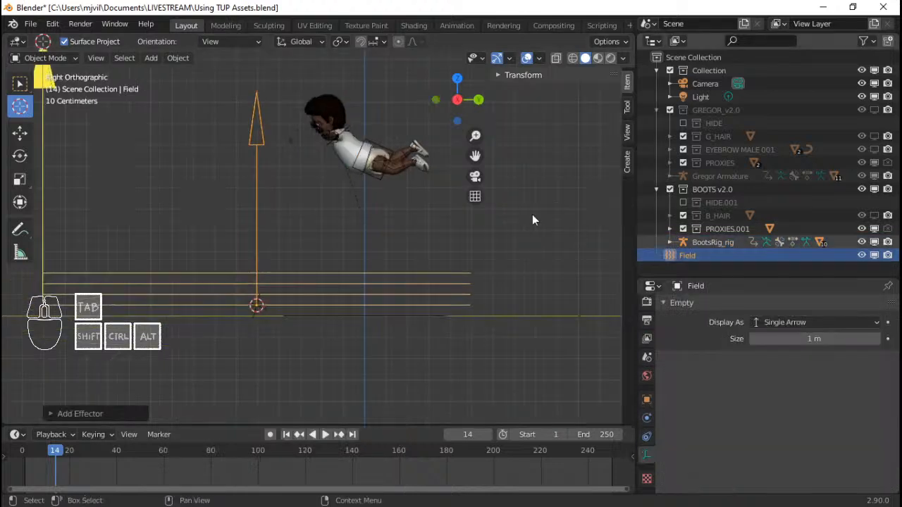
key(r)
click(460, 265)
key(g)
click(396, 351)
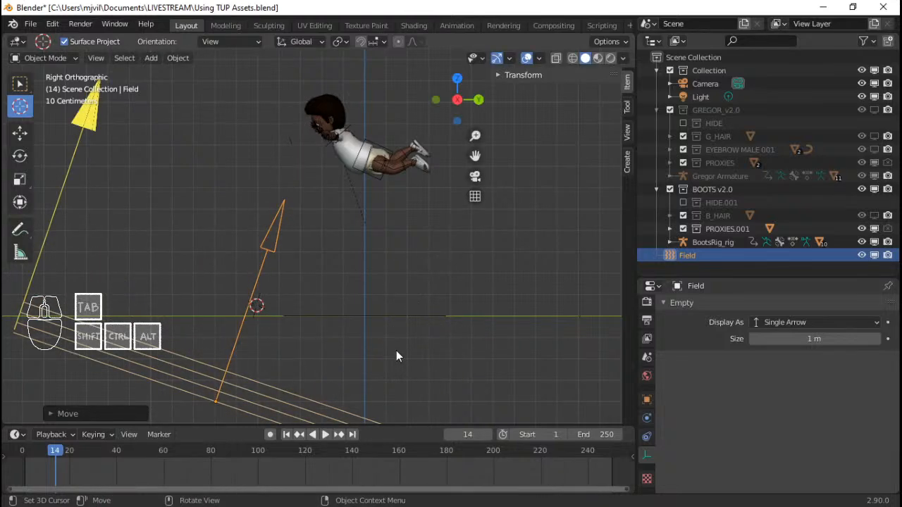
scroll(410, 310, down, 3)
scroll(410, 310, up, 5)
key(g)
shift+middle_drag(446, 281, 432, 255)
click(444, 282)
scroll(427, 275, down, 3)
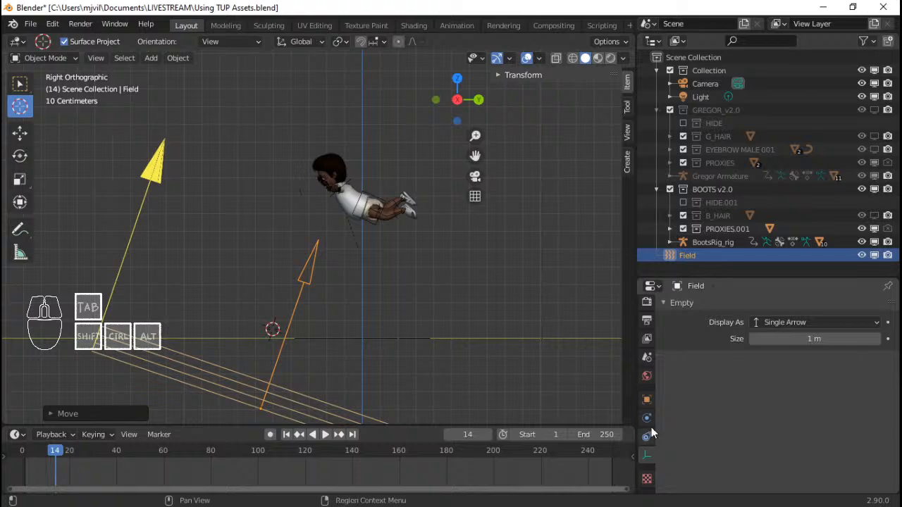
Step: Examine the wind field's physics settings, including its strength, flow and noise values
click(648, 418)
click(804, 422)
text(1.0)
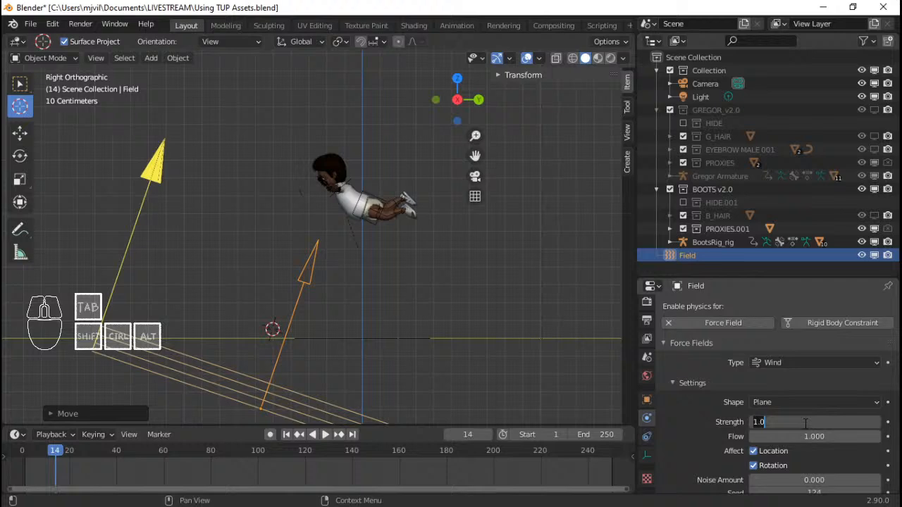
key(Return)
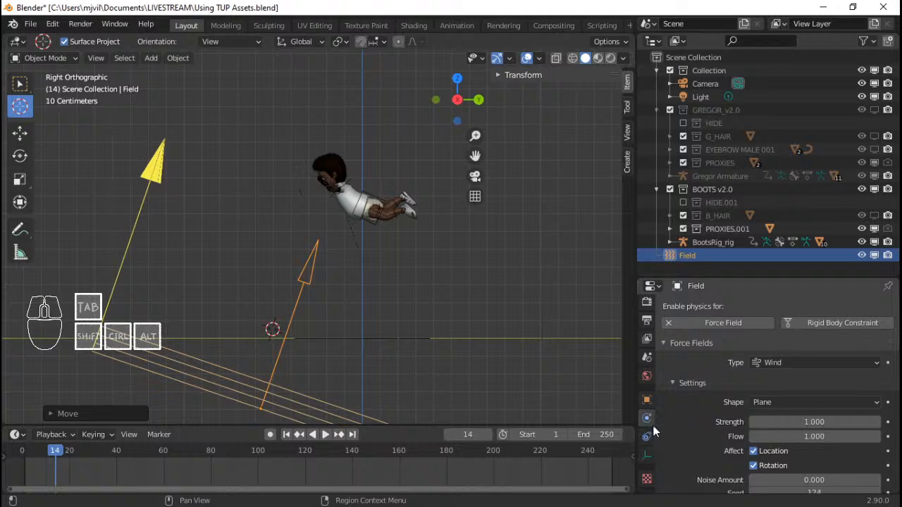
scroll(706, 407, down, 2)
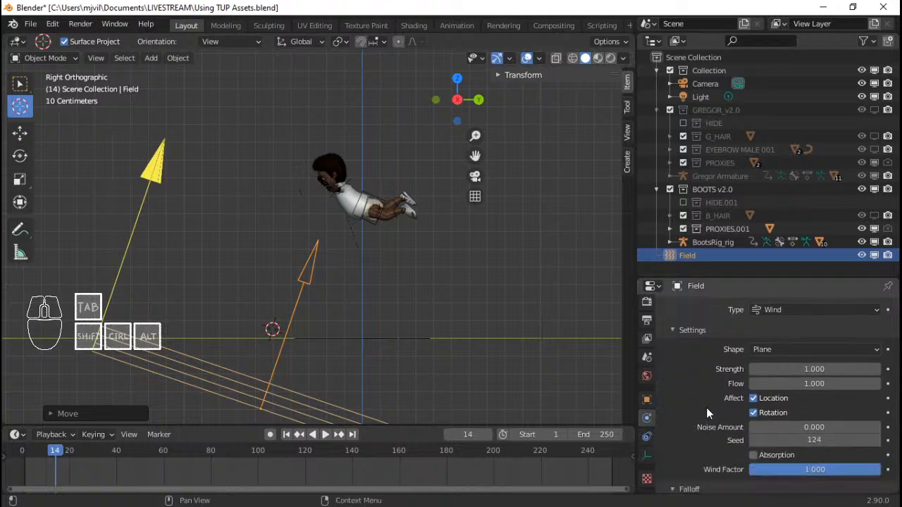
Step: Switch back to the Select Box tool and select the Boots_Shirt mesh to check its cloth physics settings
click(372, 200)
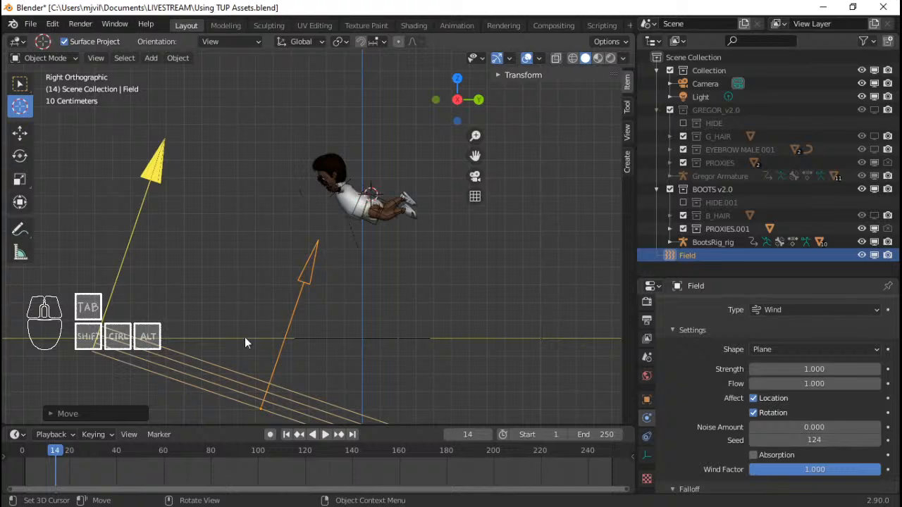
click(245, 337)
click(20, 83)
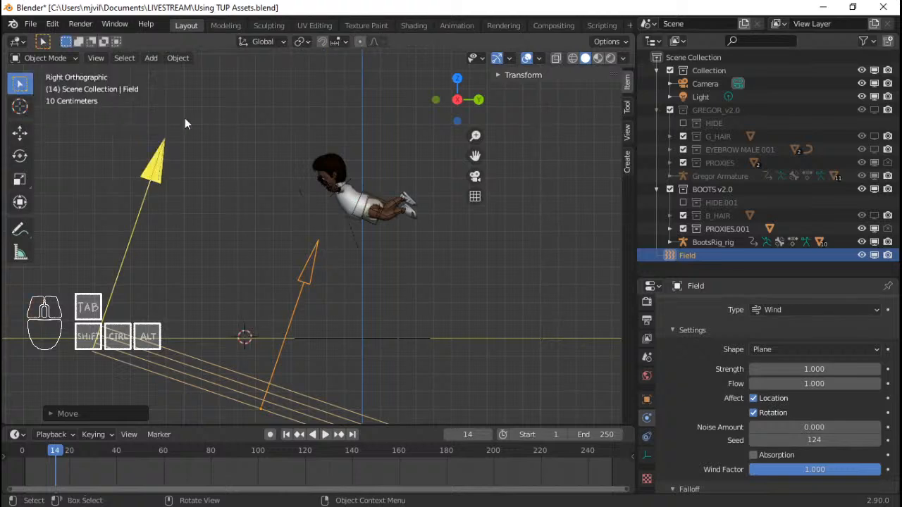
click(367, 200)
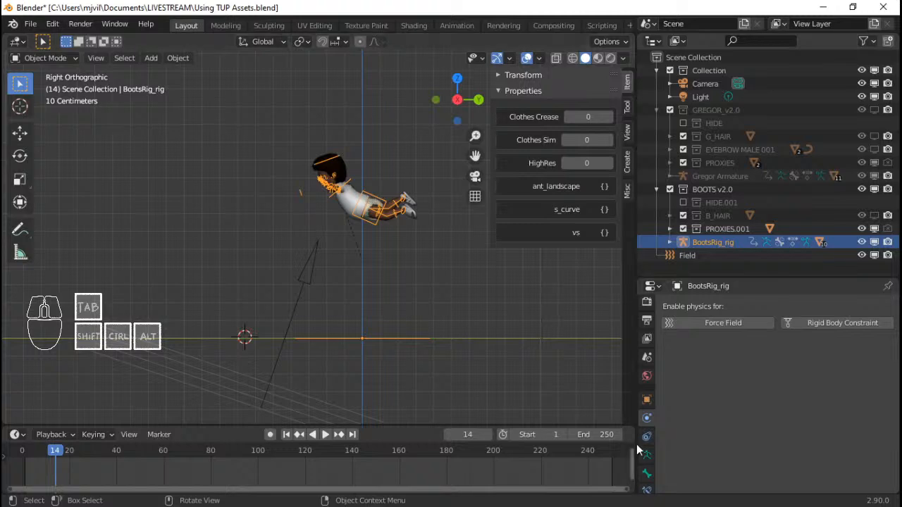
click(345, 205)
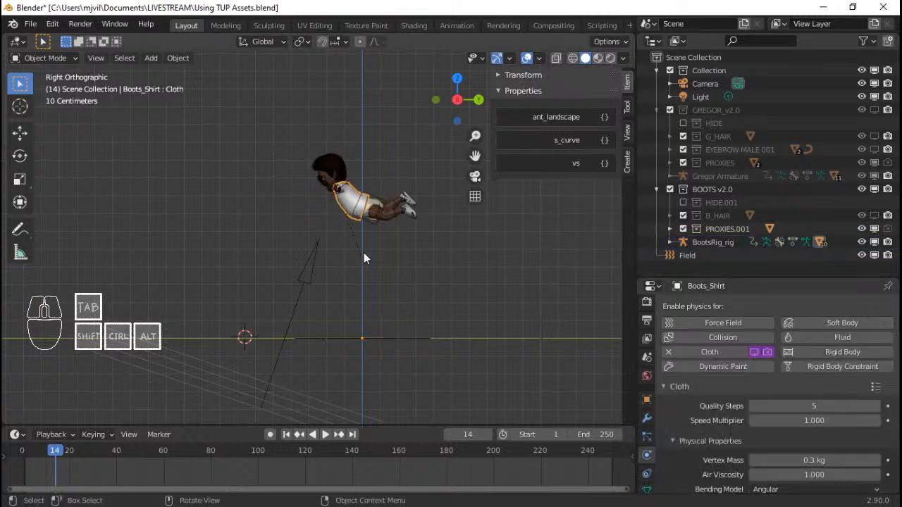
Step: Reselect the wind field and set its strength to 100
click(265, 367)
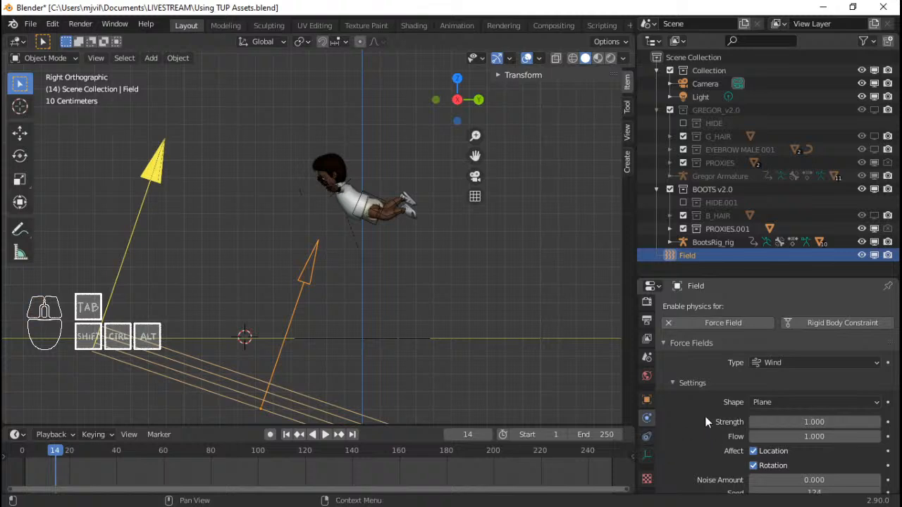
scroll(733, 373, down, 3)
click(798, 342)
text(1.0)
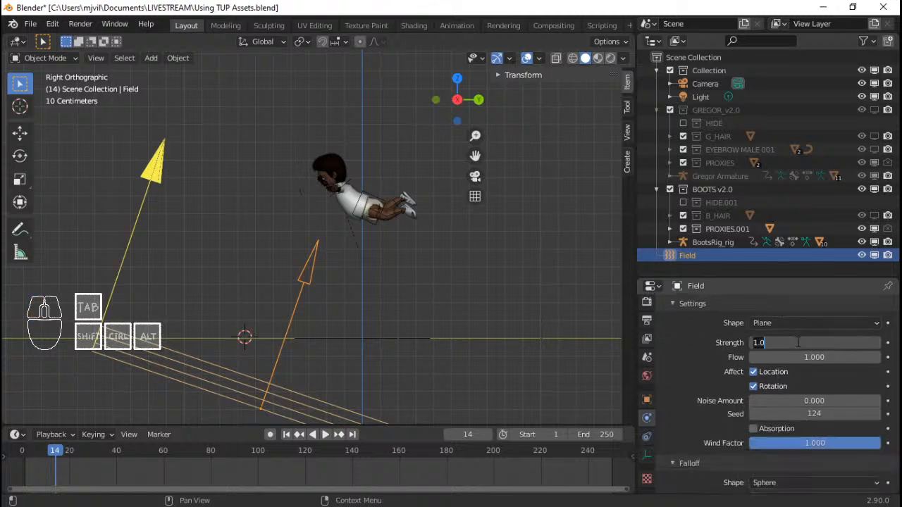
text(0)
key(Return)
scroll(361, 193, down, 3)
scroll(362, 193, up, 6)
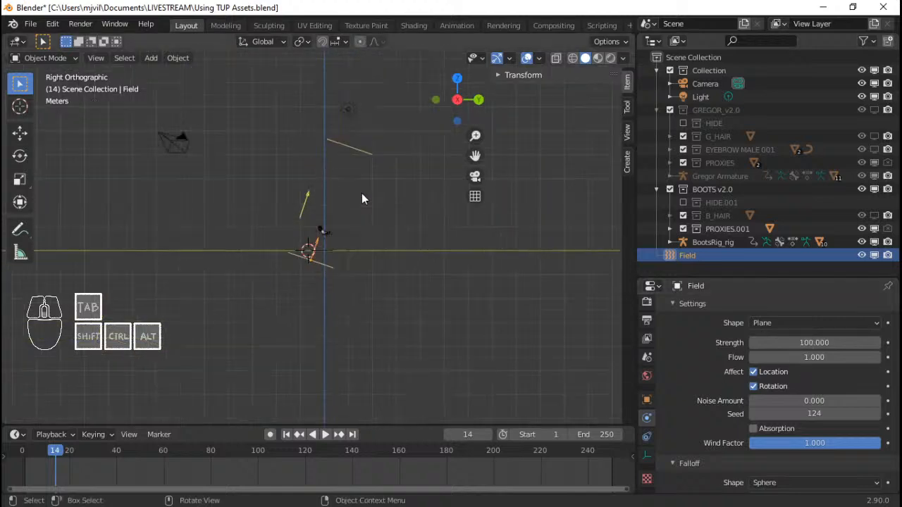
Step: Set Clothes Sim to 1 on BootsRig_rig and move the timeline to frame 1
middle_drag(368, 209, 334, 194)
click(331, 196)
middle_drag(281, 207, 409, 197)
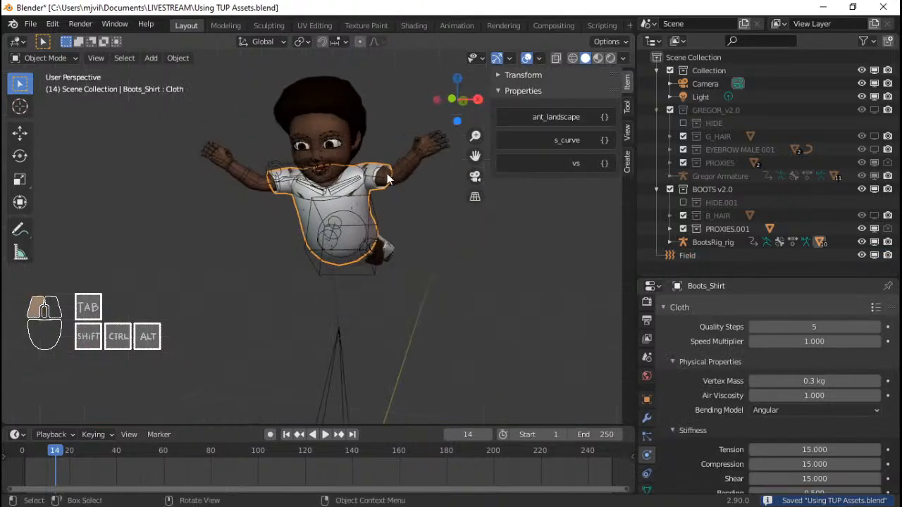
click(387, 176)
click(610, 139)
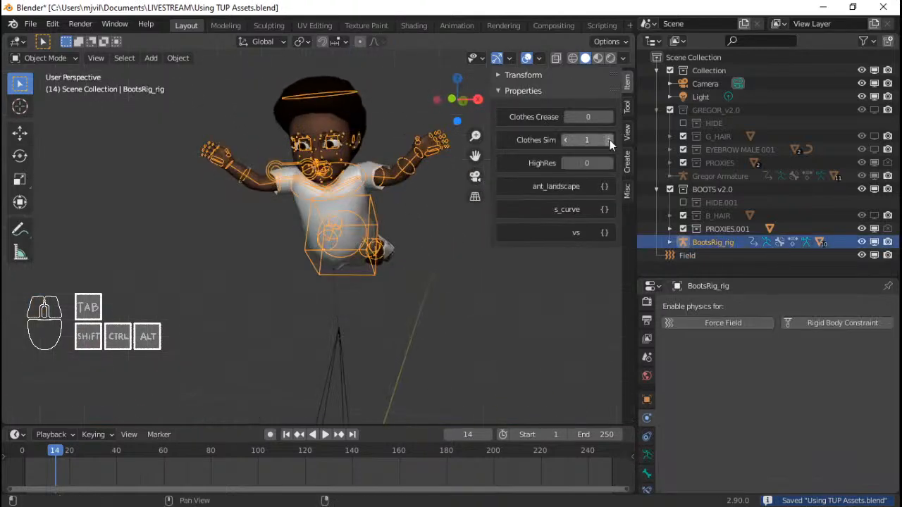
scroll(374, 241, down, 2)
middle_drag(374, 242, 331, 232)
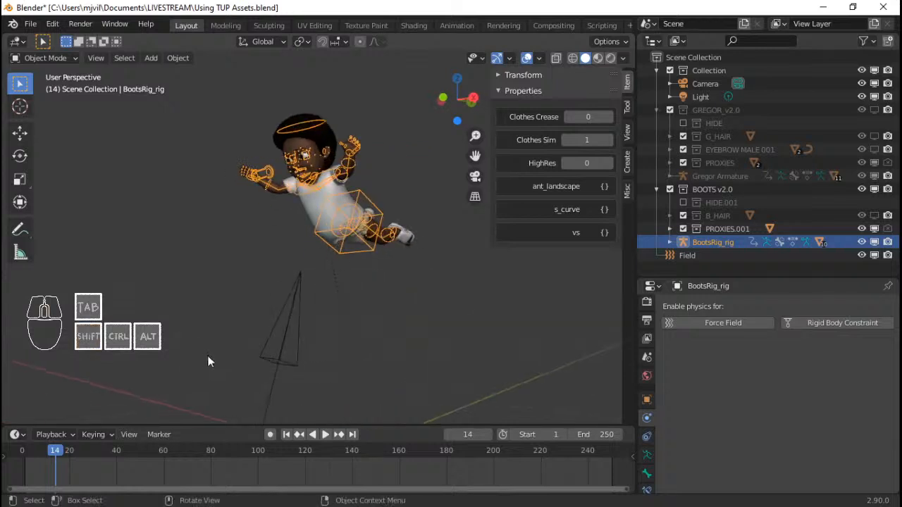
click(26, 452)
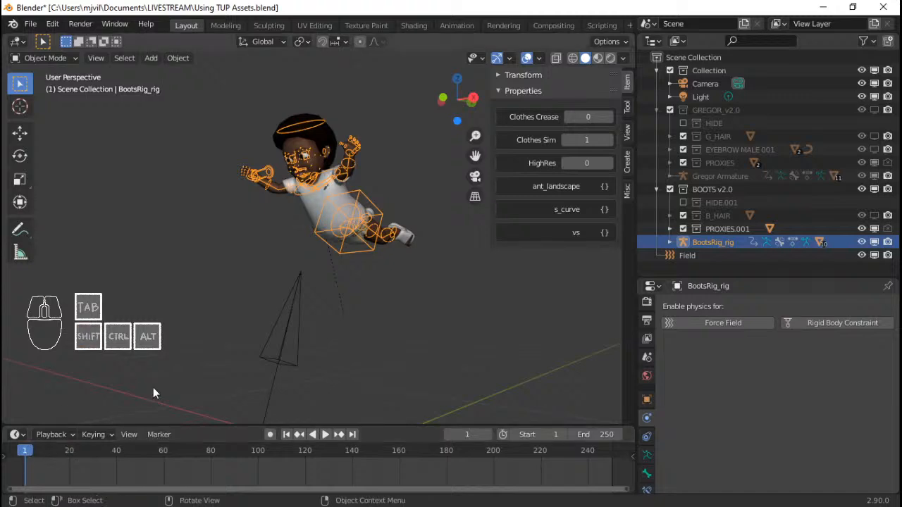
Step: Select the Boots_Shirt mesh and display its modifier stack to check the Cloth modifier
scroll(367, 226, up, 6)
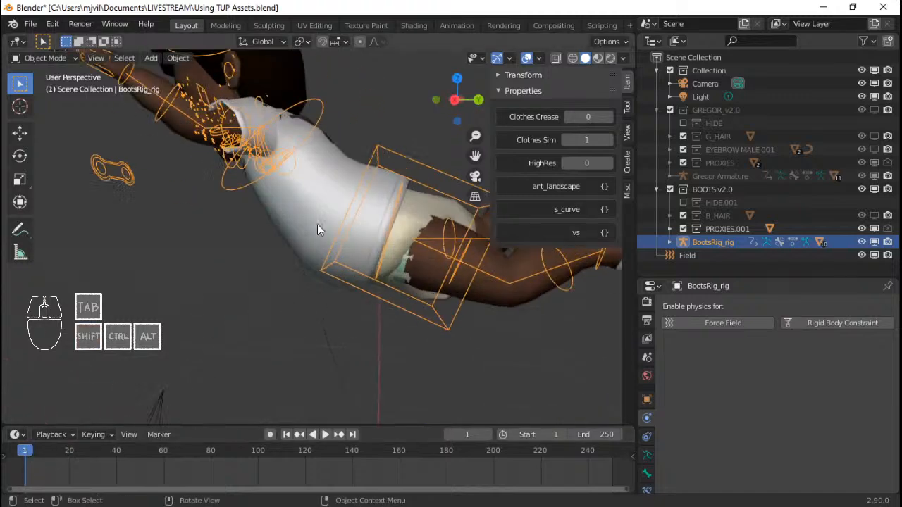
middle_drag(317, 224, 336, 242)
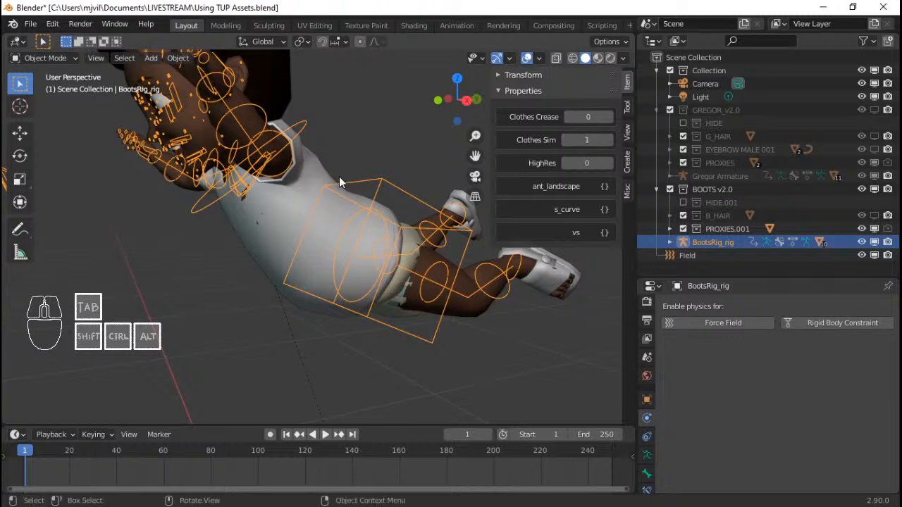
click(322, 163)
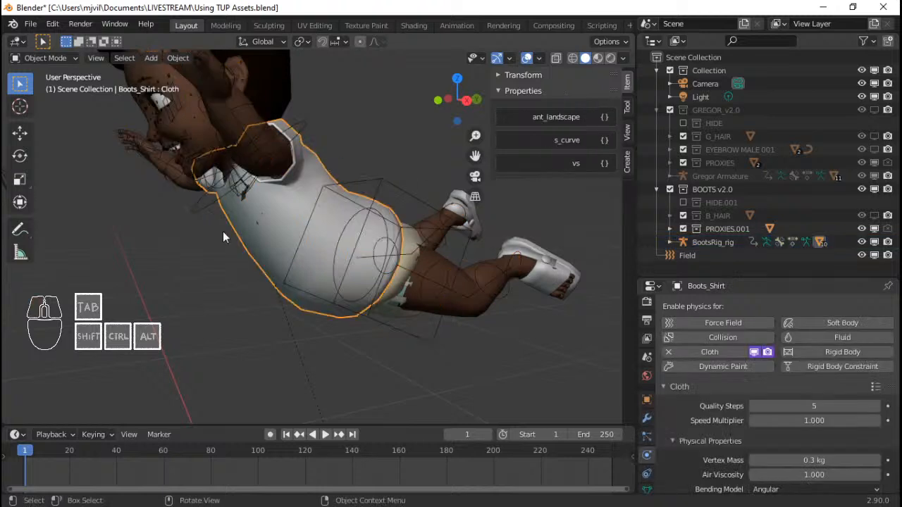
scroll(733, 374, down, 1)
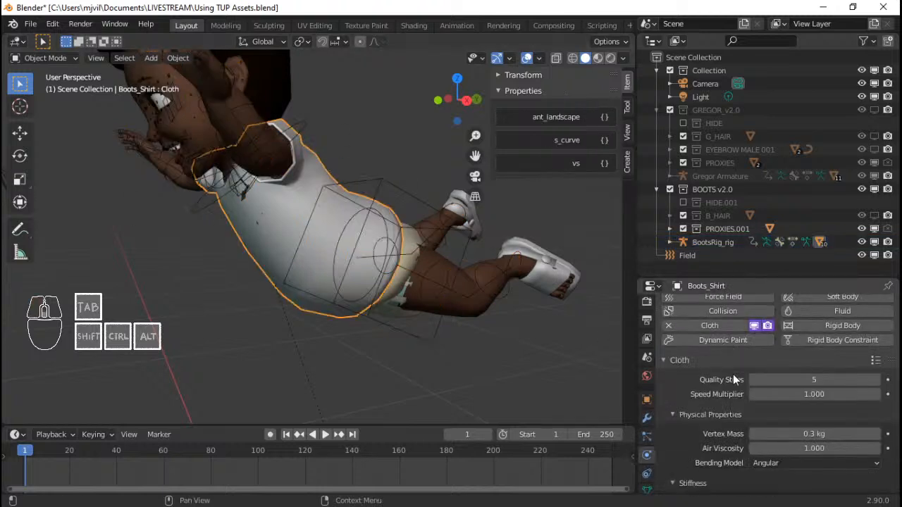
click(646, 418)
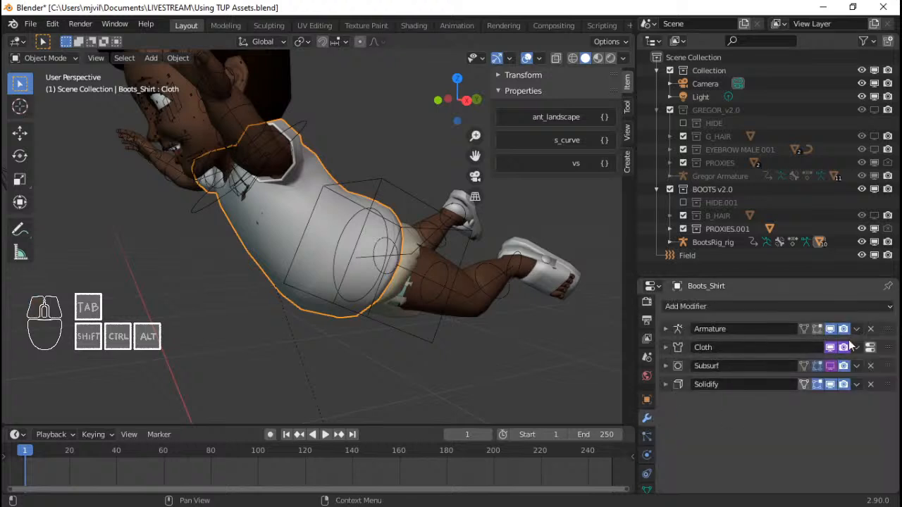
Step: Display the Boots_Shirt mesh's cloth physics settings to check its physical properties and stiffness values
click(648, 455)
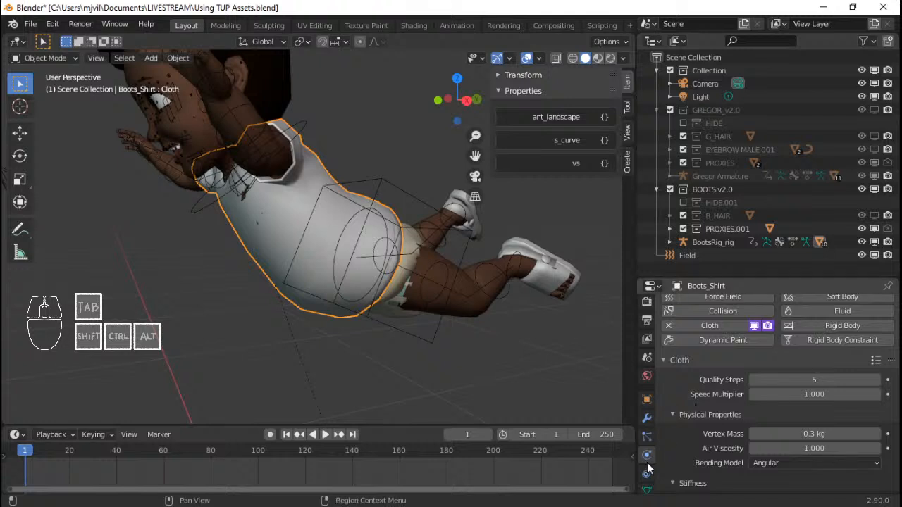
scroll(728, 399, down, 3)
scroll(727, 396, down, 1)
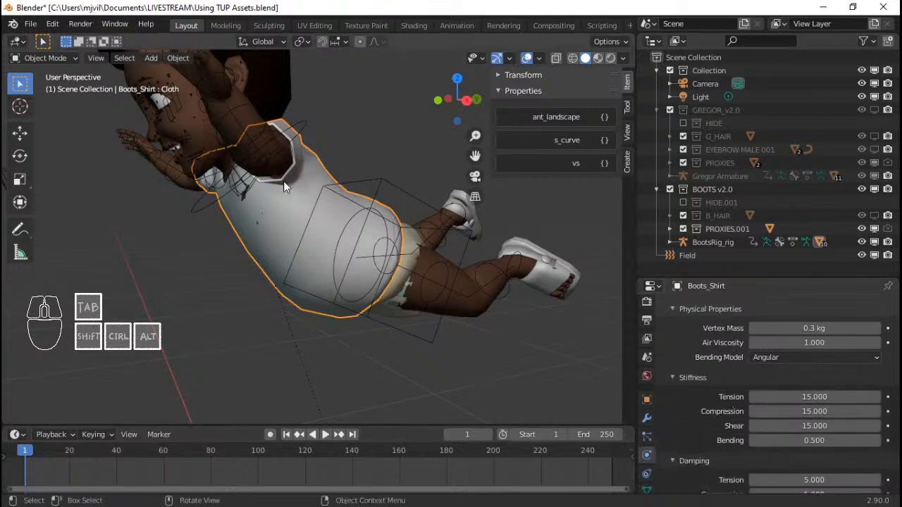
Step: Save the file and preview the shirt's cloth simulation from a front angle, returning to frame 1
key(ctrl+s)
key(space)
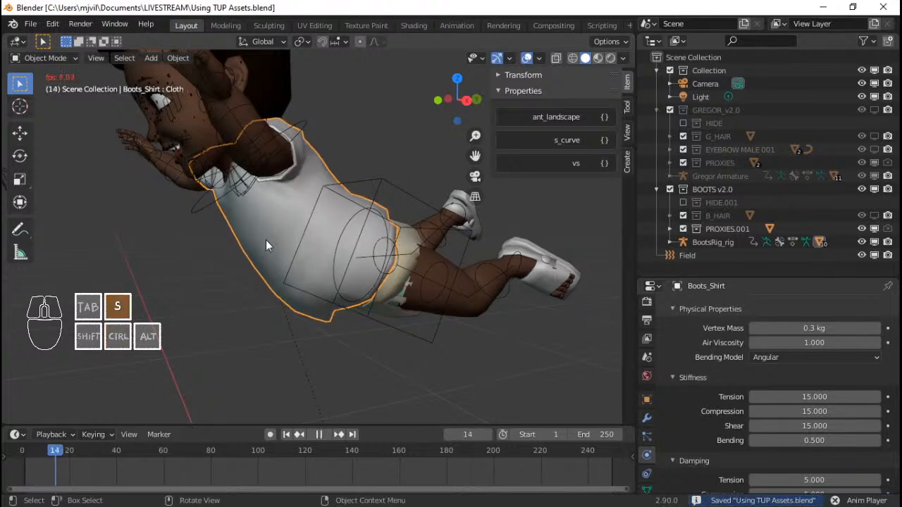
middle_drag(265, 240, 390, 227)
key(space)
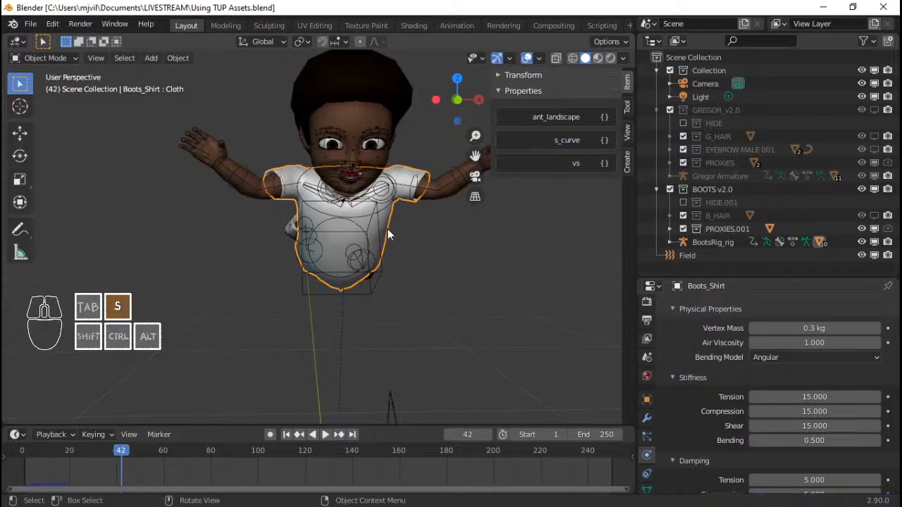
key(shift+Left)
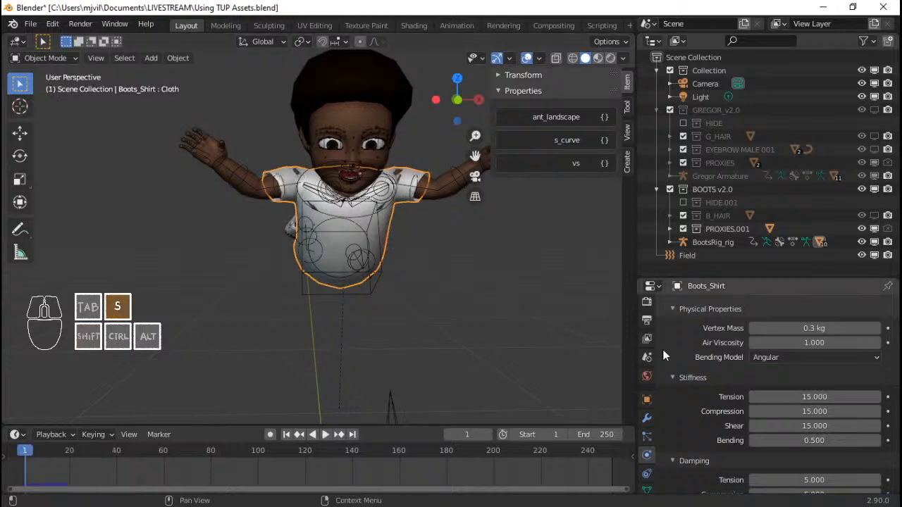
drag(55, 457, 72, 461)
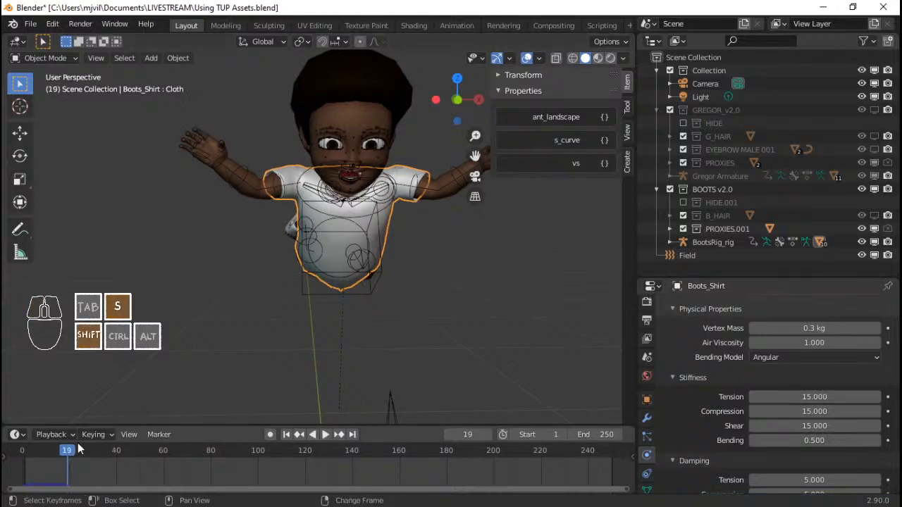
key(shift+Left)
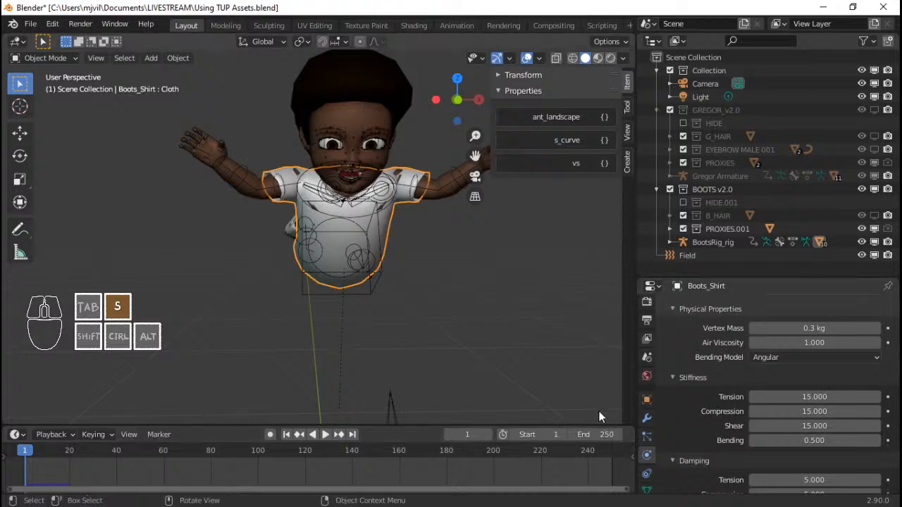
Step: Set the shirt's cloth cache end frame to 40
scroll(731, 416, down, 3)
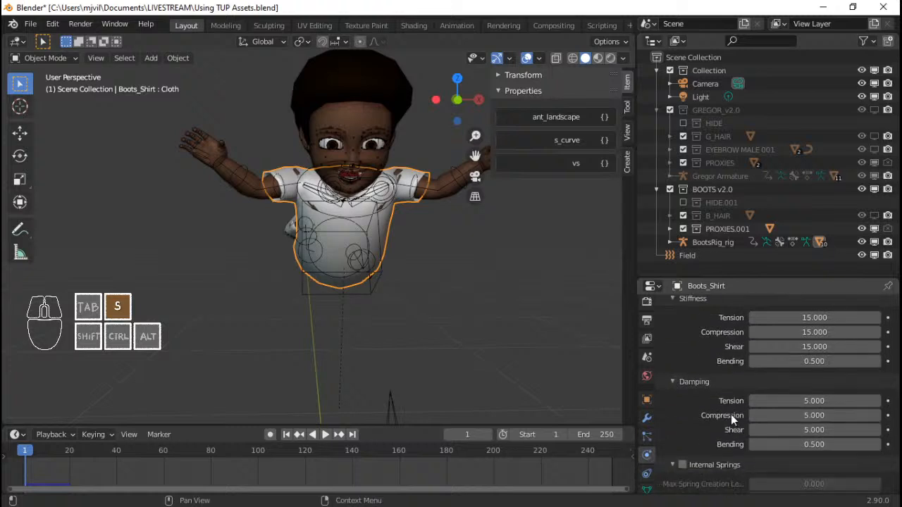
scroll(729, 414, down, 10)
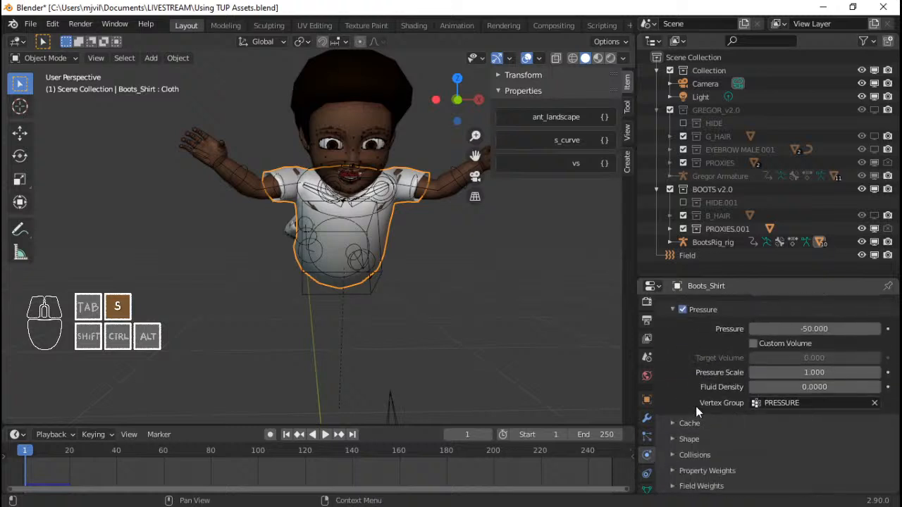
click(682, 424)
scroll(697, 424, down, 3)
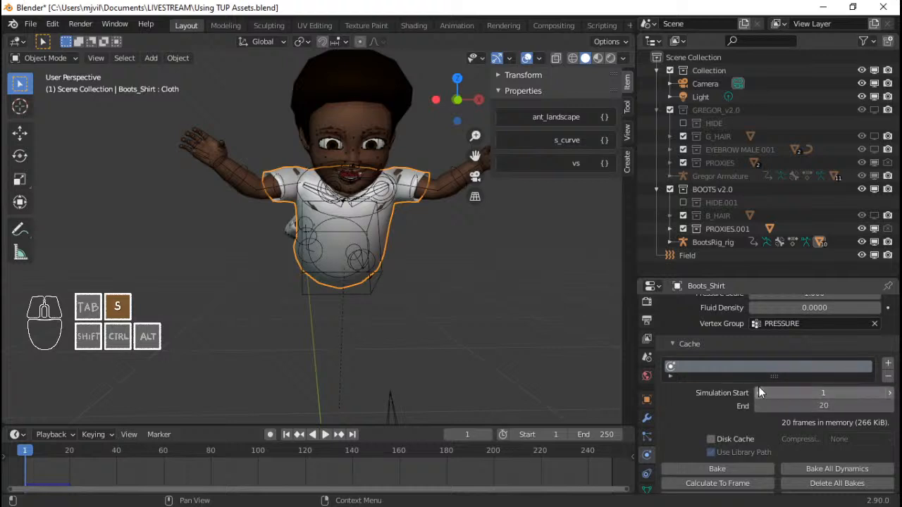
double_click(807, 407)
text(4)
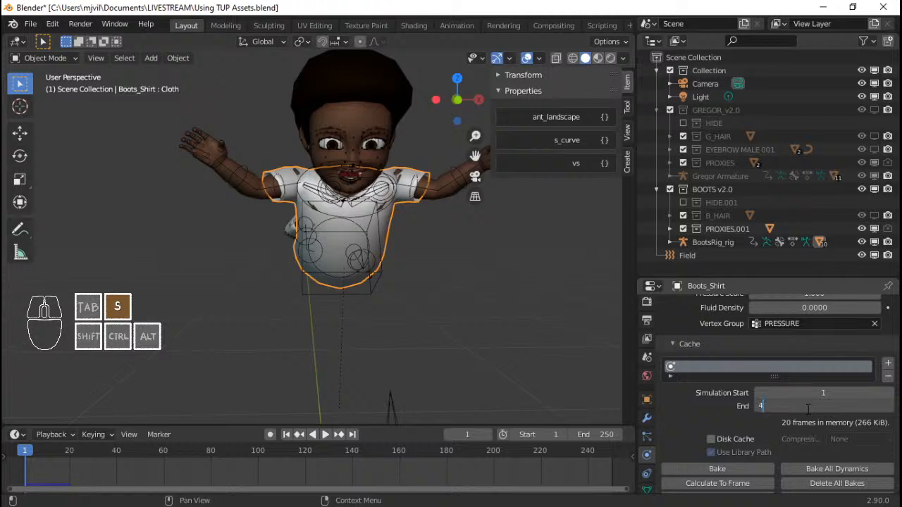
text(0)
key(Return)
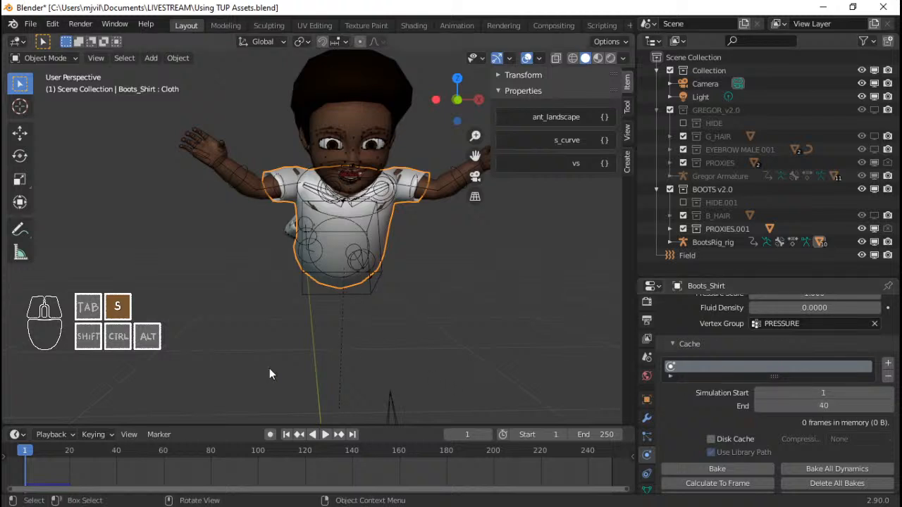
Step: Save the file and play the shirt's cloth simulation twice from frame 1, viewing it from the side and front
scroll(465, 239, up, 2)
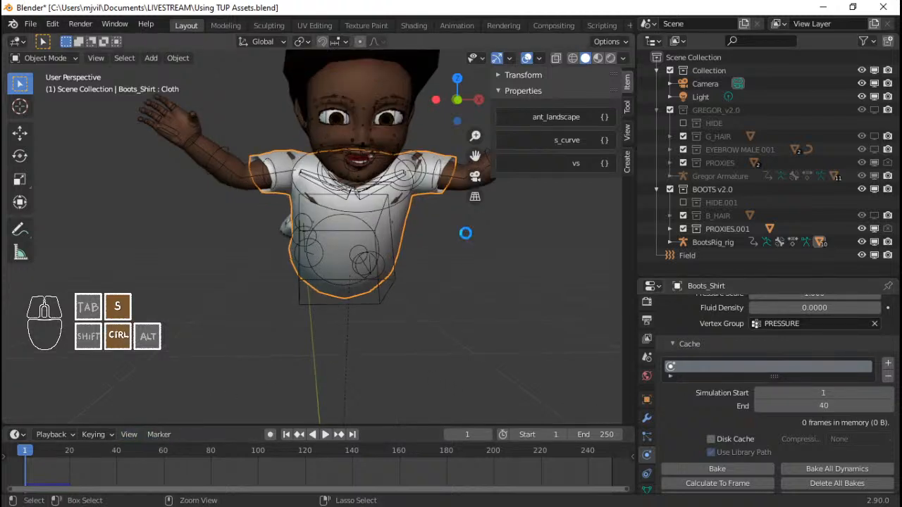
key(ctrl+s)
scroll(469, 242, down, 1)
middle_drag(472, 239, 355, 260)
key(space)
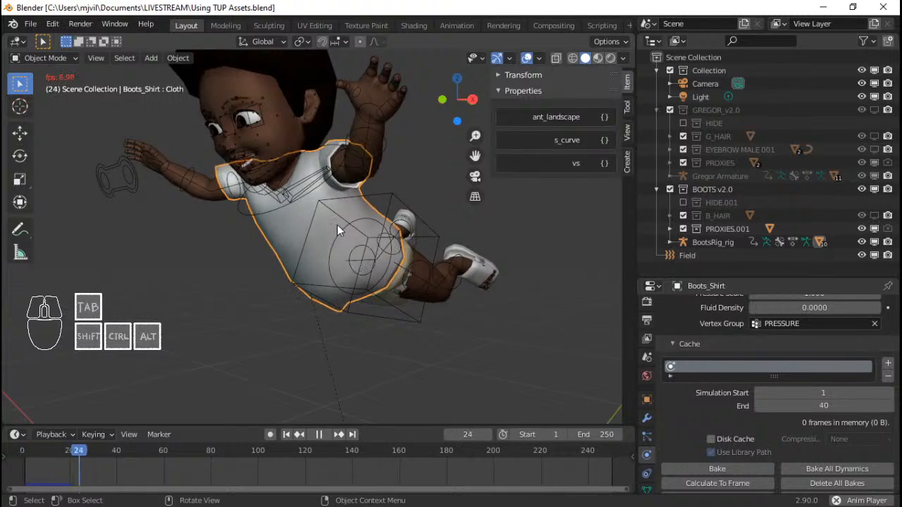
middle_drag(337, 225, 390, 199)
key(space)
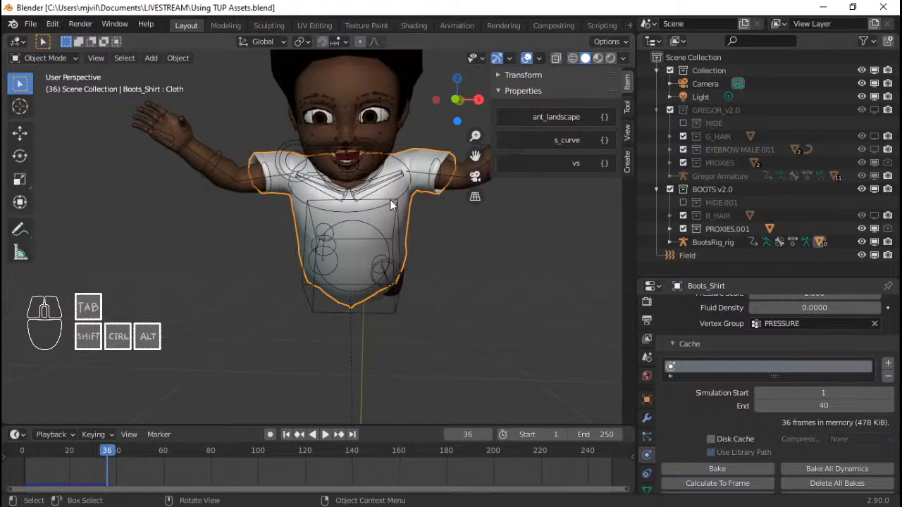
key(shift+Left)
key(space)
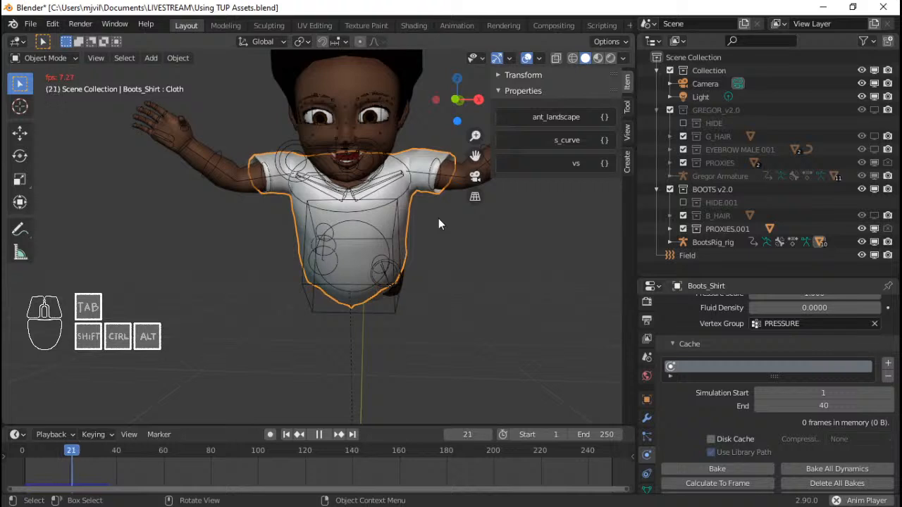
key(space)
Step: Move the wind field along the X axis in front view to centre it beneath the character
scroll(439, 239, down, 4)
shift+middle_drag(440, 244, 279, 277)
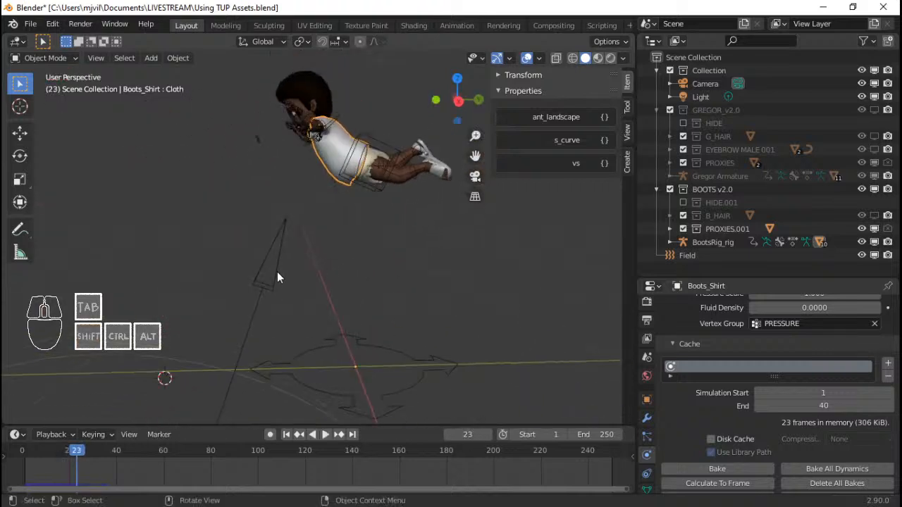
key(KP_1)
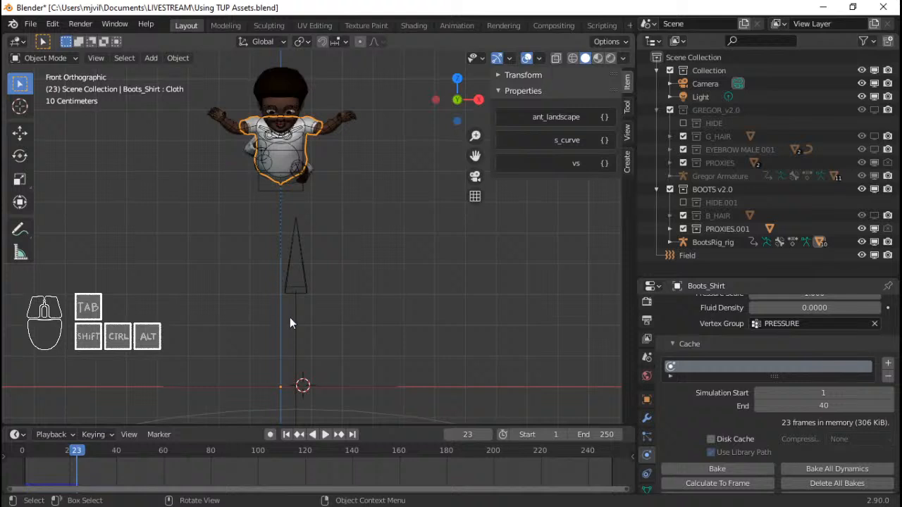
click(313, 275)
key(g)
key(x)
click(297, 274)
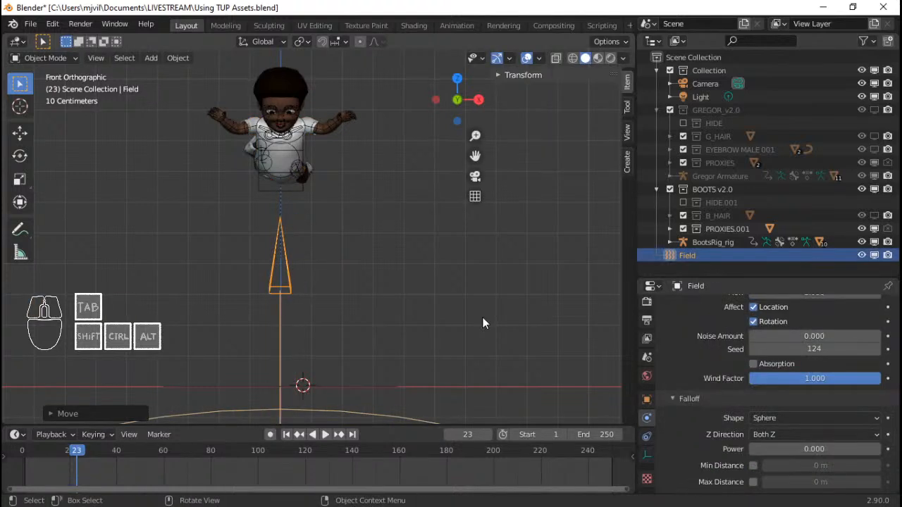
Step: Set the wind field's strength to 1000
scroll(822, 360, up, 3)
click(802, 331)
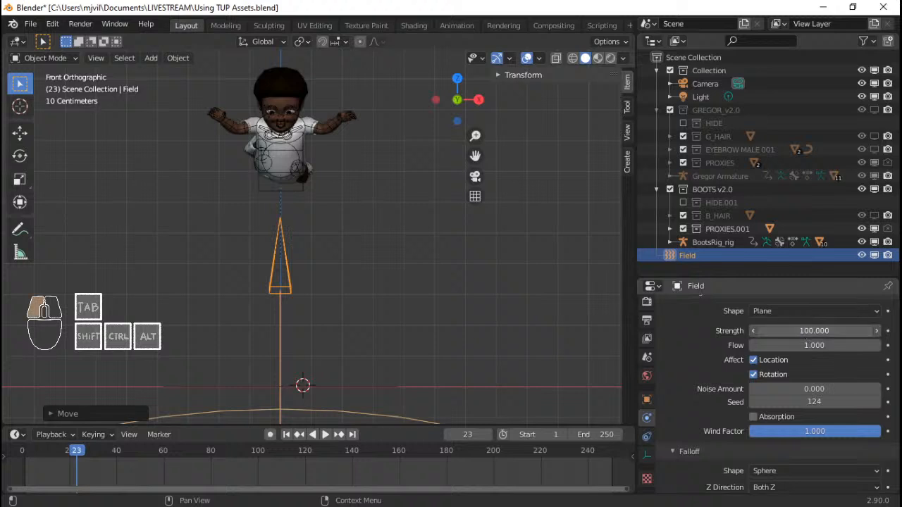
text(1000)
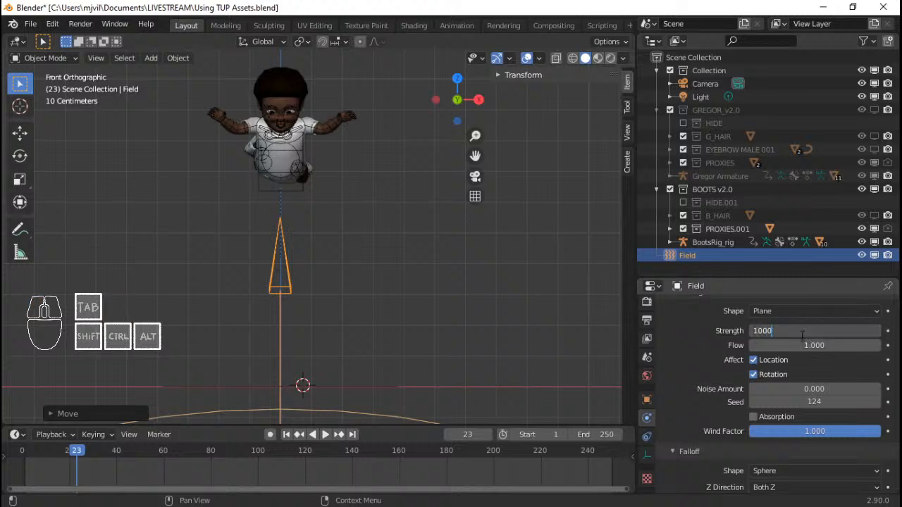
key(Return)
Step: Select the Boots_Shirt mesh in right view, save the file at frame 1 and play the cloth simulation
key(KP_3)
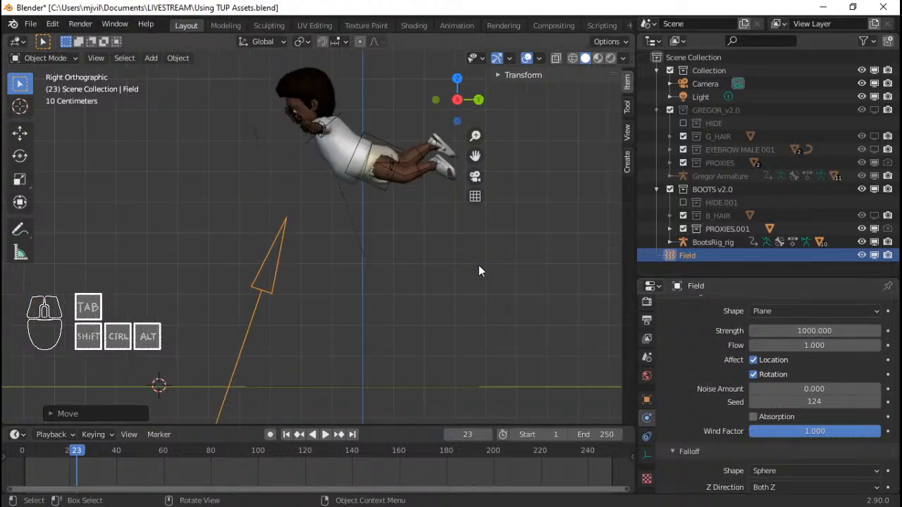
scroll(423, 230, up, 2)
shift+middle_drag(369, 197, 349, 325)
scroll(352, 240, up, 2)
click(350, 220)
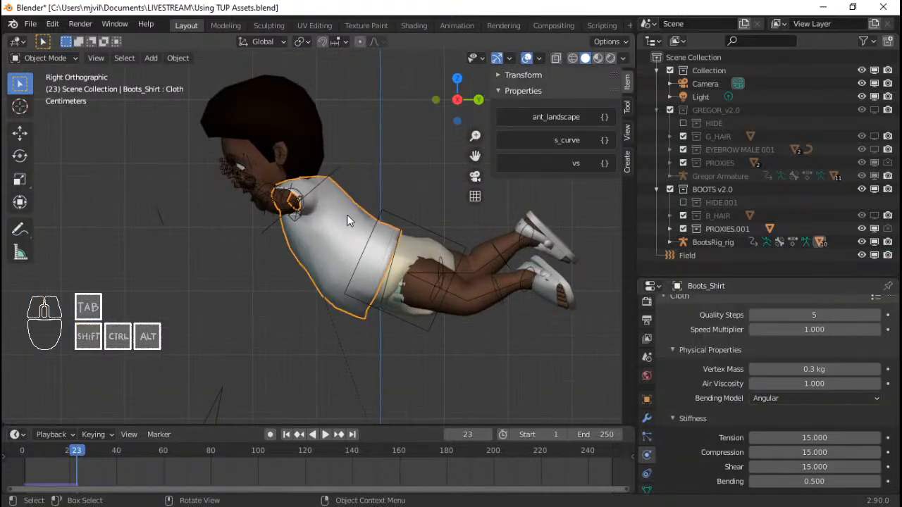
key(shift+Left)
key(ctrl+s)
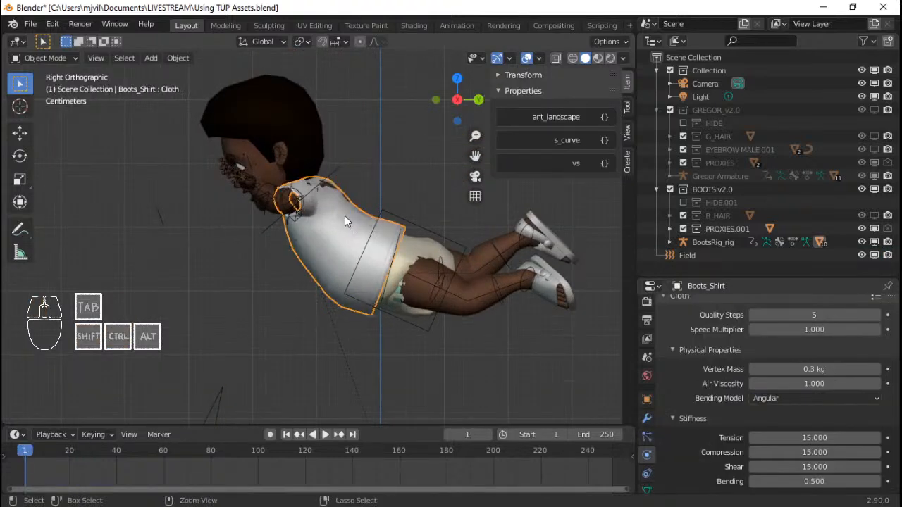
key(space)
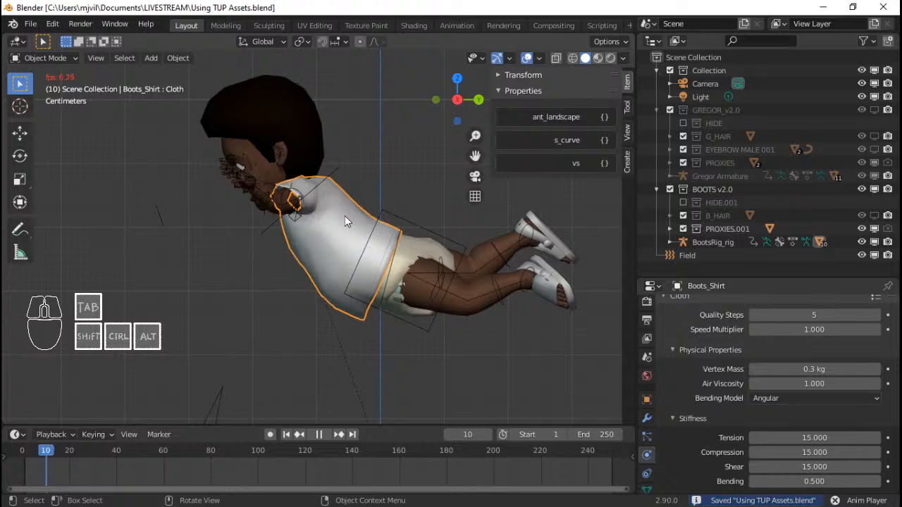
key(space)
Step: Replay the shirt's cloth simulation several times to examine the wind's effect, finishing back at frame 1
scroll(345, 216, down, 3)
middle_drag(345, 215, 224, 355)
key(space)
key(space)
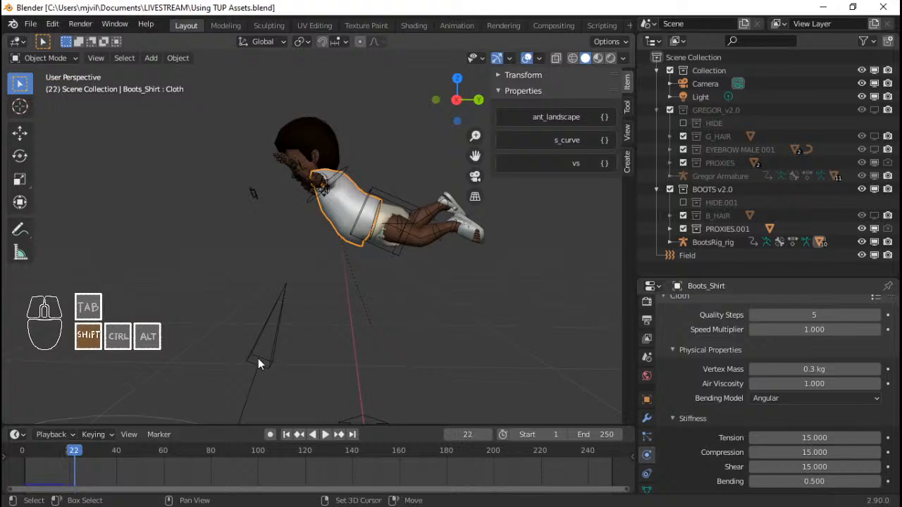
key(shift+Left)
key(space)
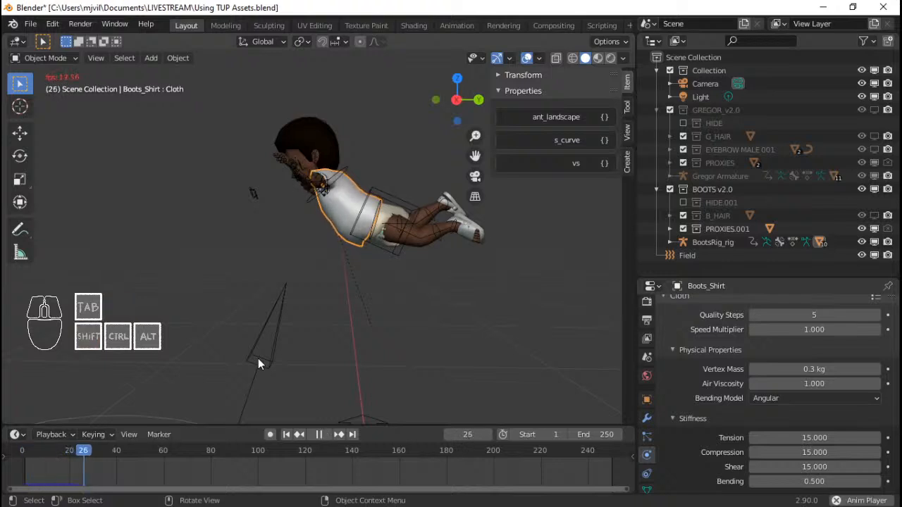
key(space)
key(shift+Left)
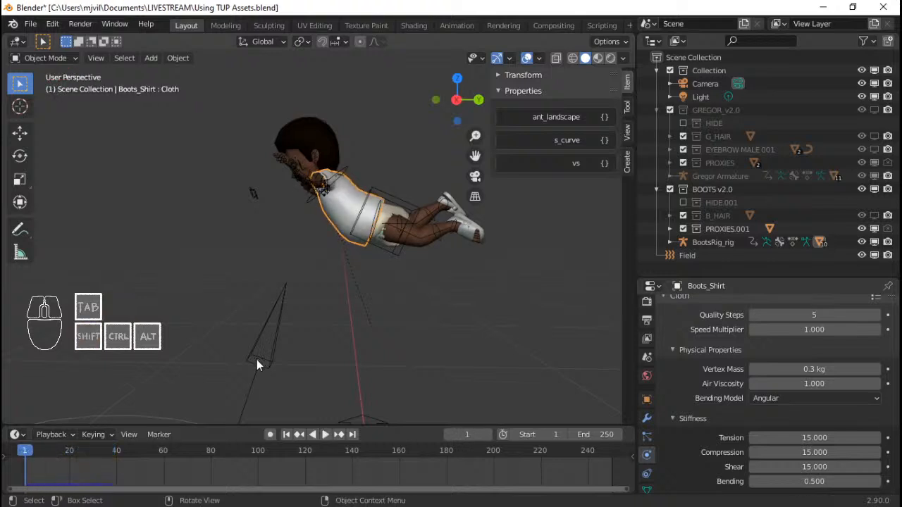
click(52, 434)
key(space)
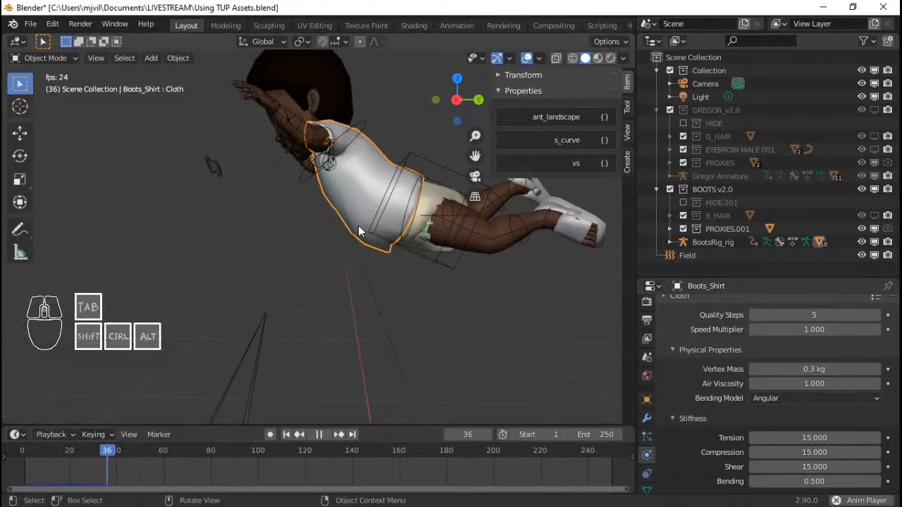
key(space)
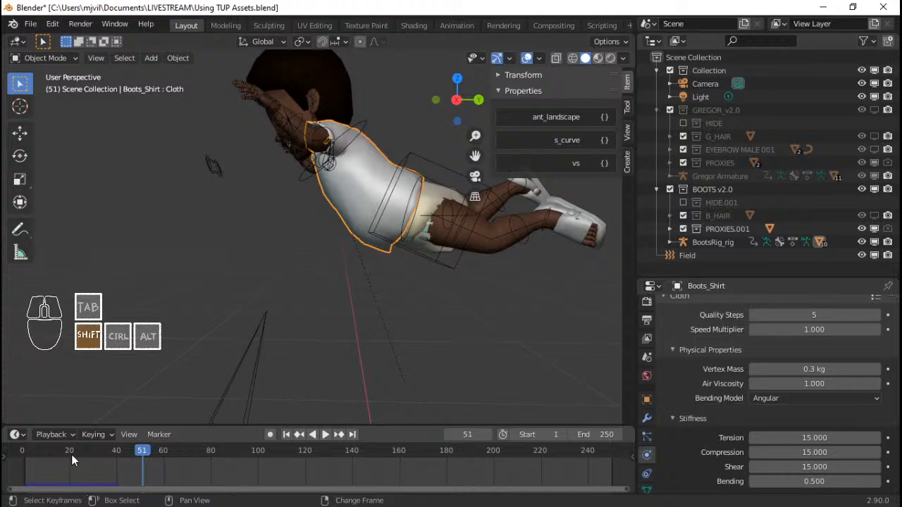
key(shift+Left)
Step: Select the wind field, set its strength to 5000 and save the file
scroll(354, 298, down, 3)
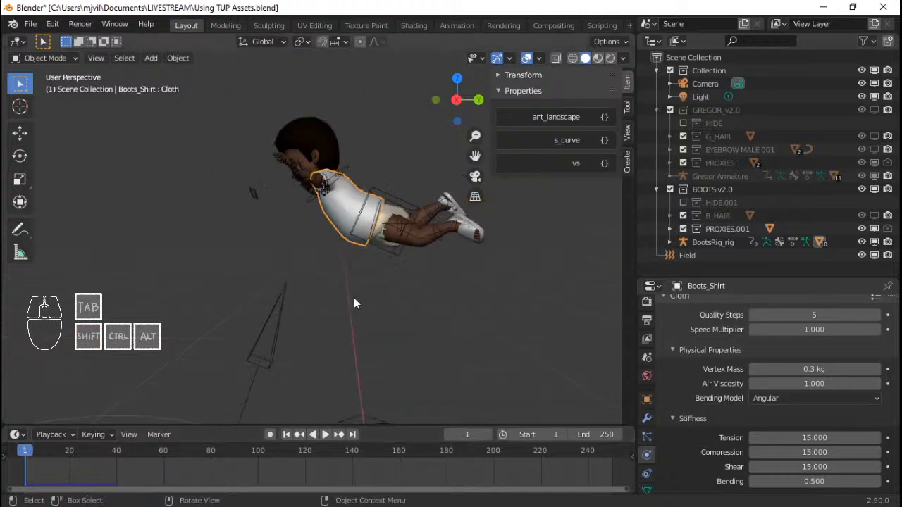
click(287, 310)
click(819, 329)
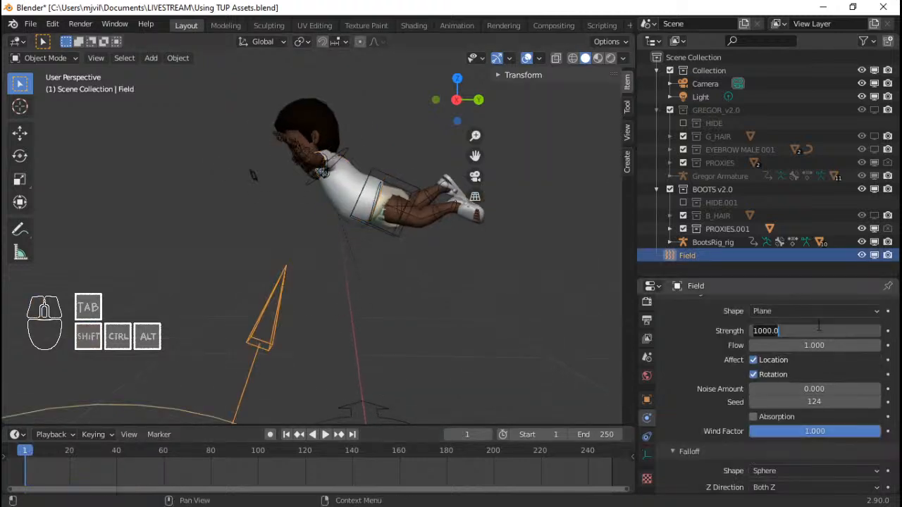
text(5000)
key(Return)
key(ctrl+s)
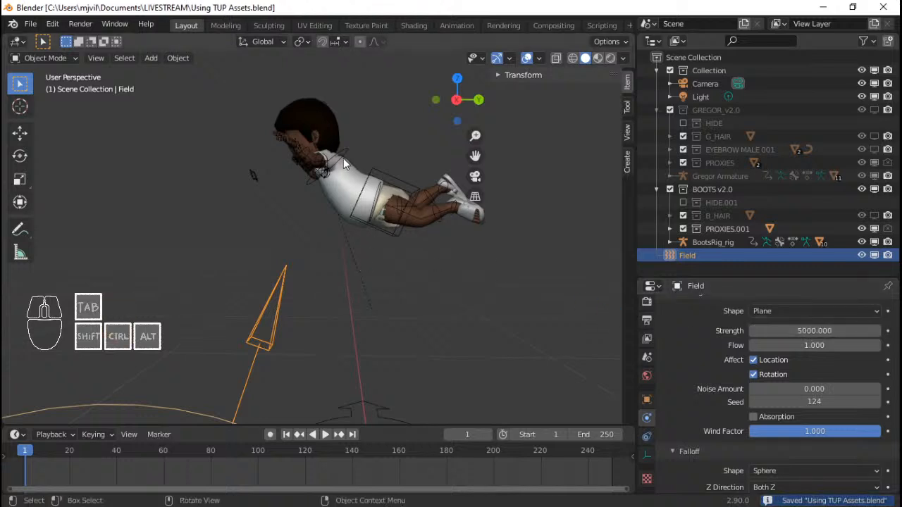
Step: Play the cloth simulation to about frame 10 and select the Boots_Shirt mesh
key(space)
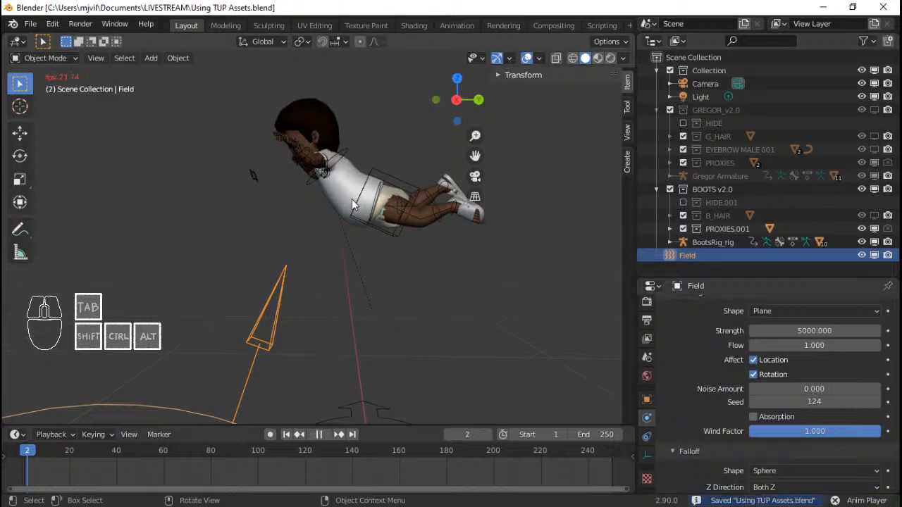
key(space)
click(352, 198)
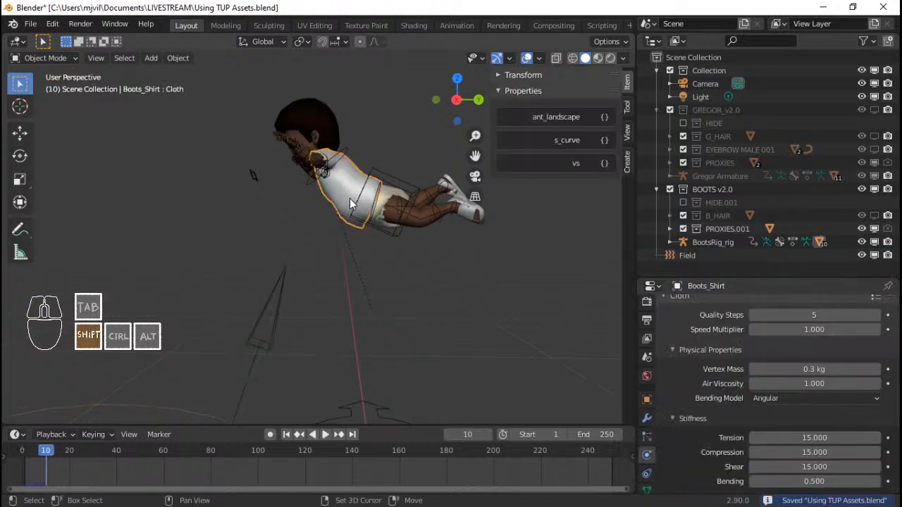
Step: Replay the shirt's simulation from frame 1 and bake its cloth cache over frames 1 to 40
key(shift+Left)
key(Tab)
key(Tab)
key(space)
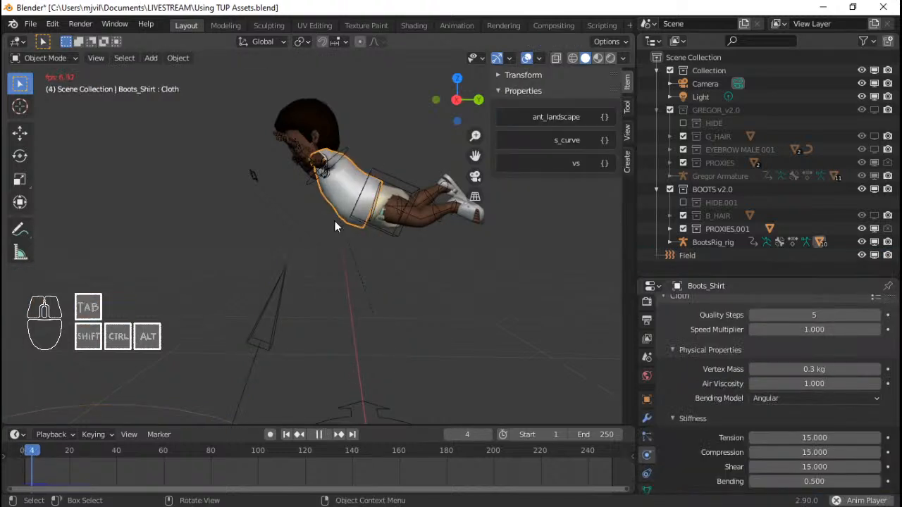
key(space)
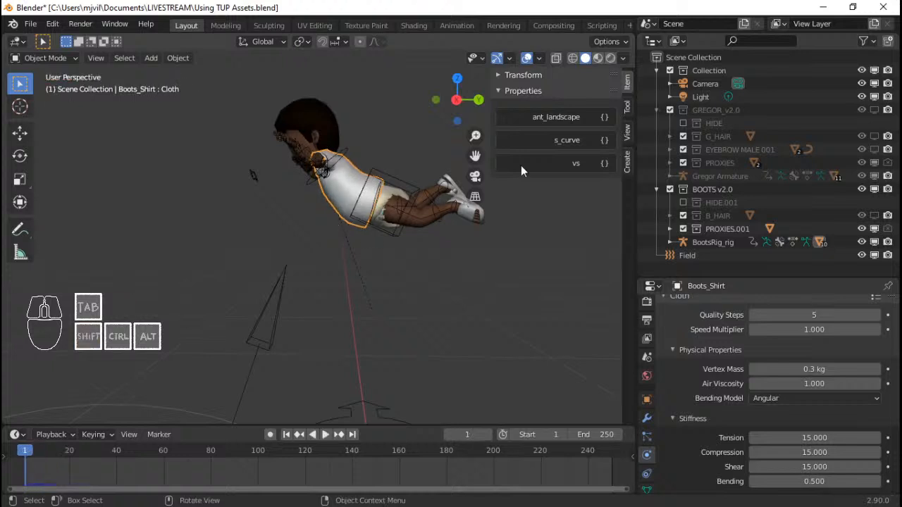
scroll(731, 431, down, 15)
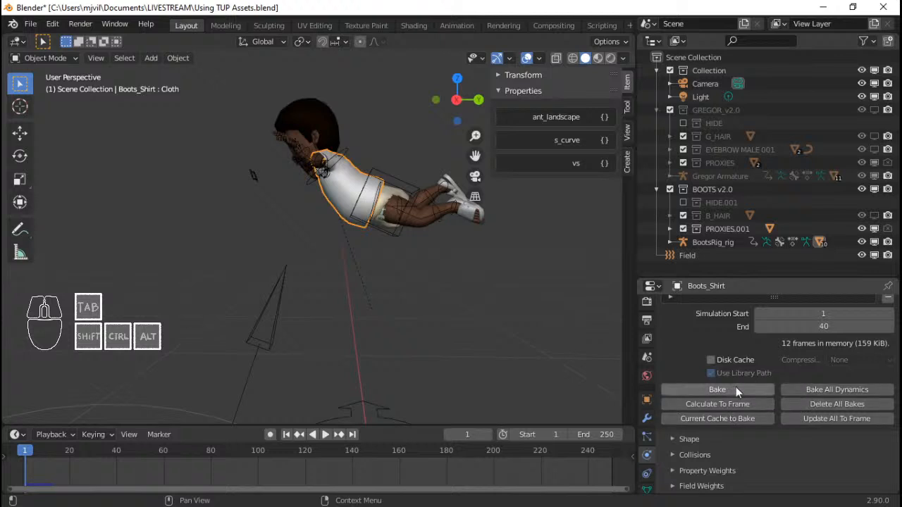
click(730, 388)
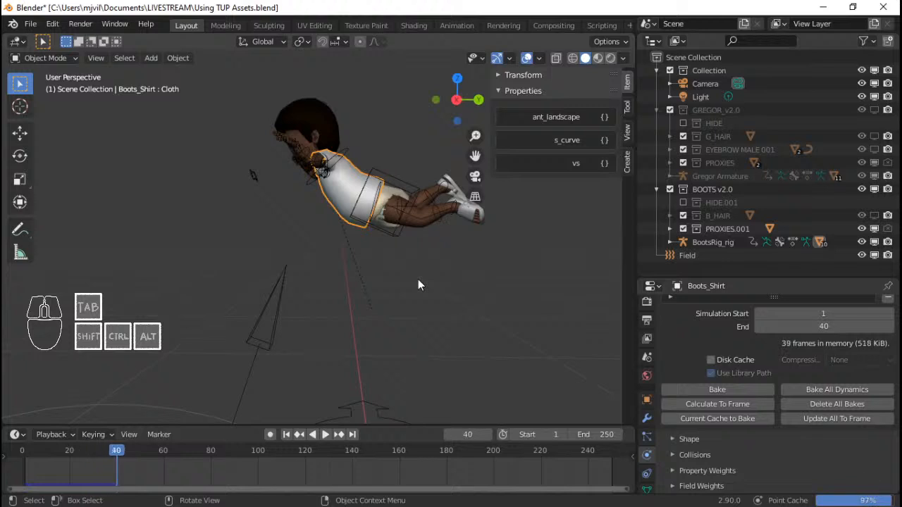
Step: Replay the baked shirt simulation from the front and from an angled side view to examine the cloth motion
scroll(359, 229, up, 2)
middle_drag(359, 229, 451, 185)
shift+middle_drag(451, 184, 421, 239)
key(space)
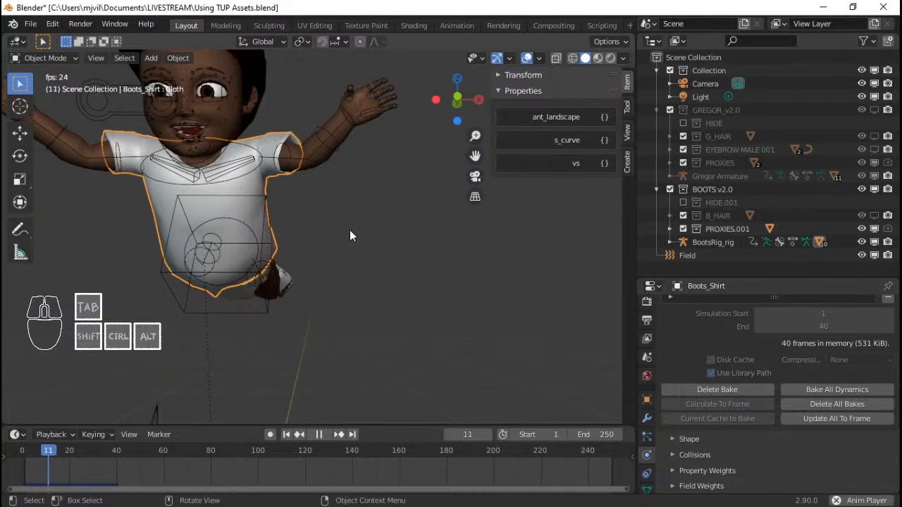
middle_drag(360, 220, 299, 229)
key(space)
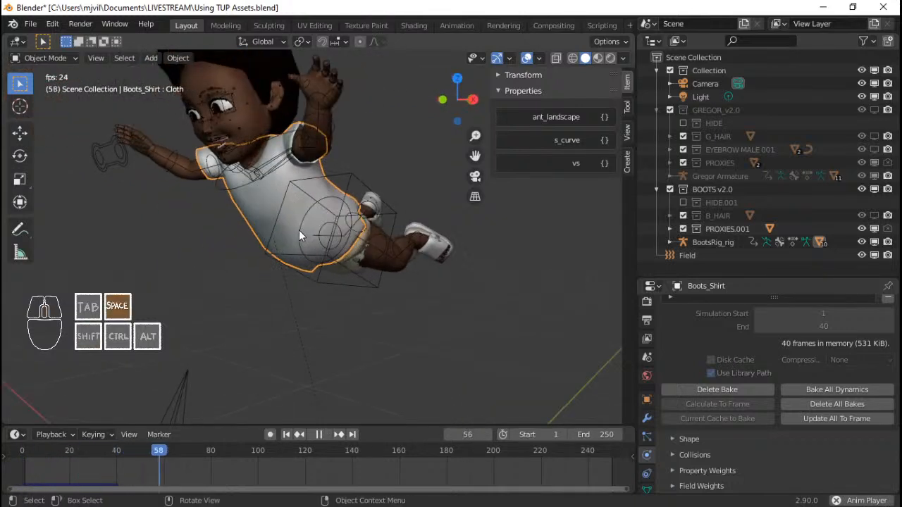
key(shift+Left)
key(space)
key(space)
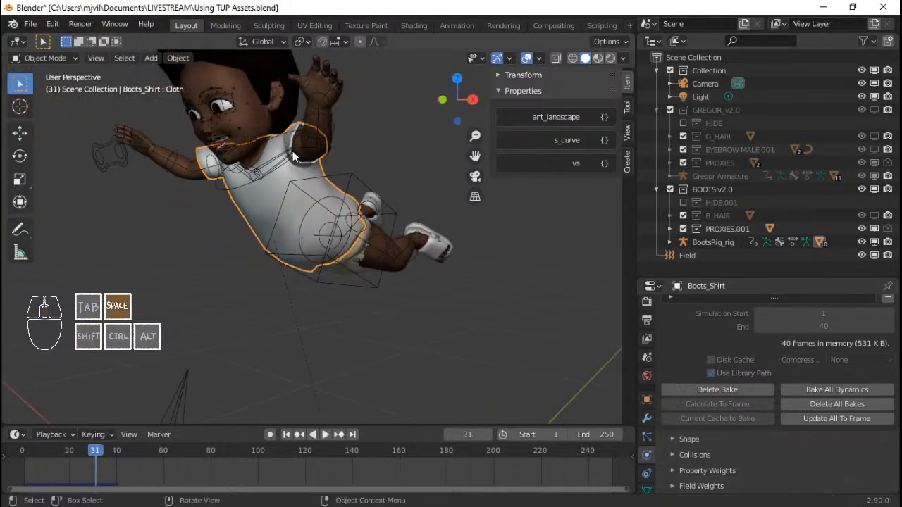
key(shift+Left)
key(space)
key(space)
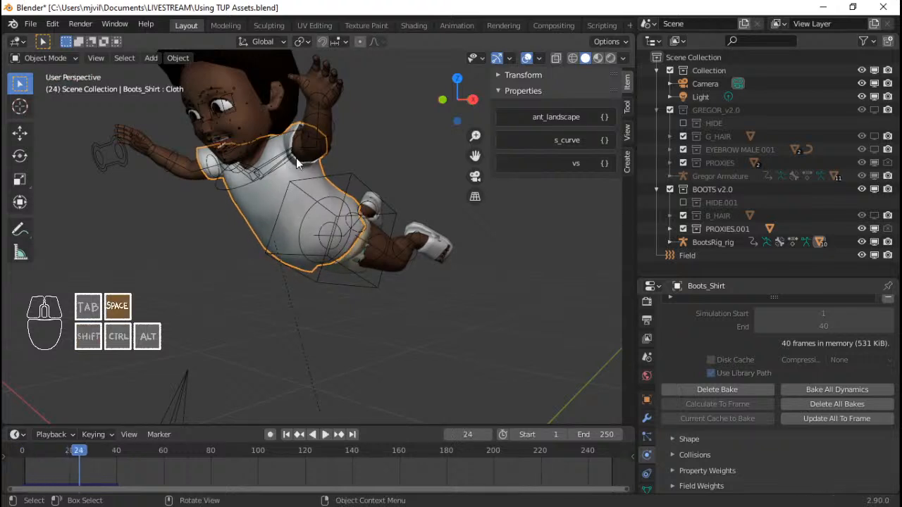
Step: Return to frame 1, delete all bakes and reselect the Boots_Shirt mesh in right view
key(shift+Left)
click(837, 404)
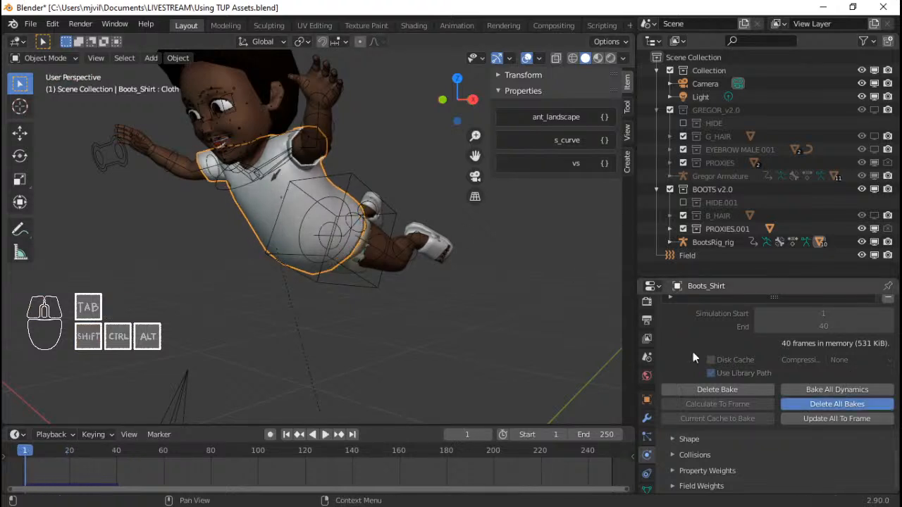
middle_drag(451, 243, 321, 224)
click(411, 184)
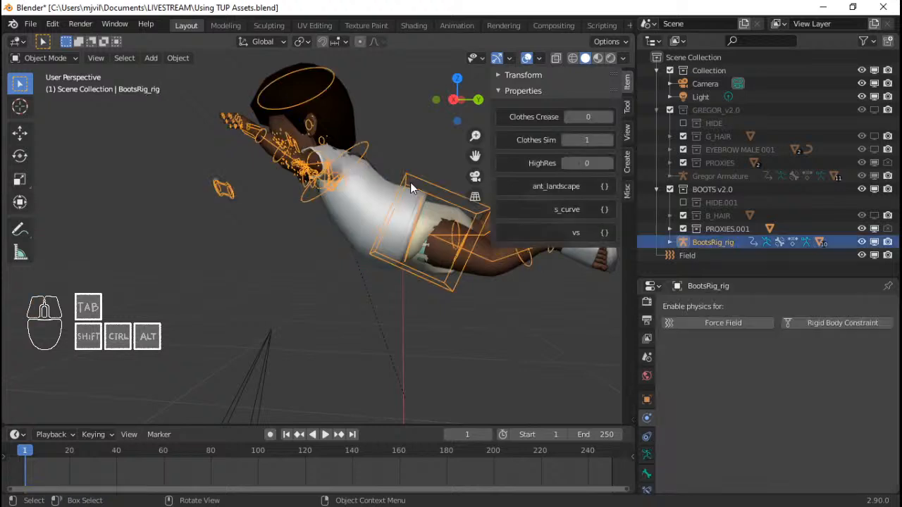
key(KP_3)
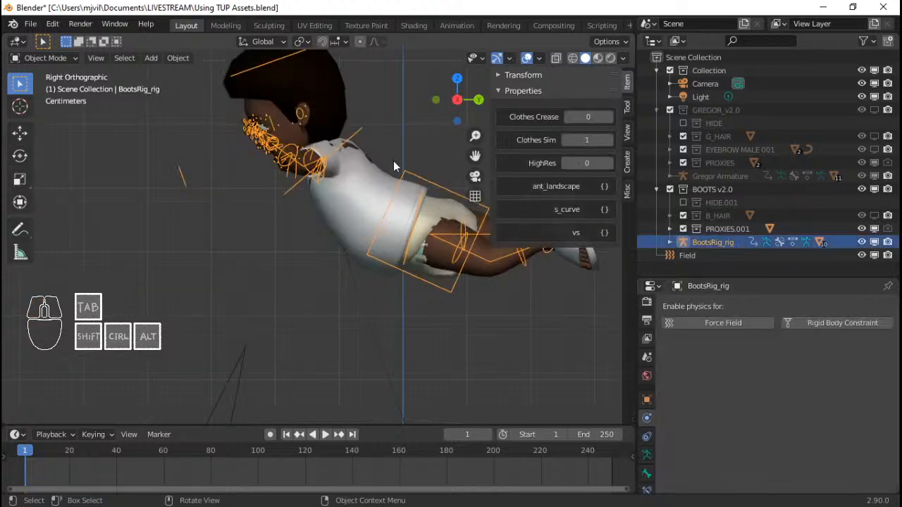
click(394, 162)
click(380, 169)
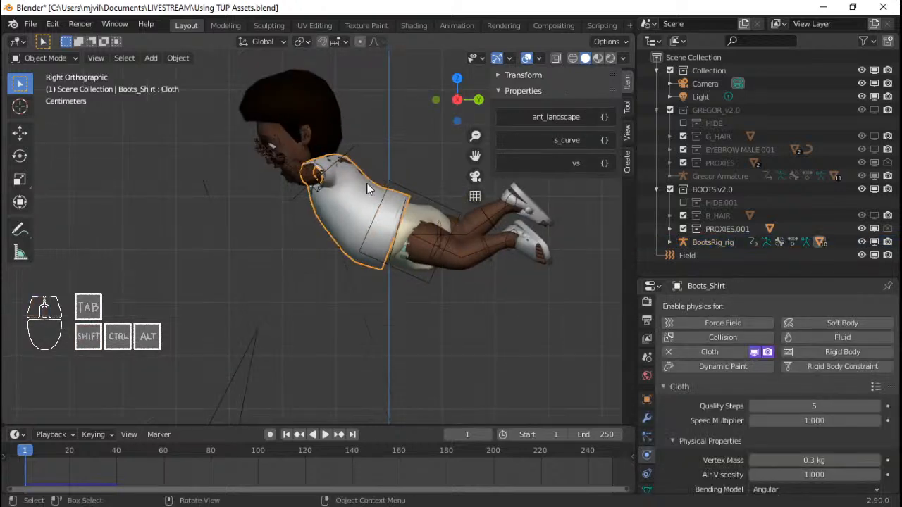
Step: Place the 3D cursor on the shirt's front edge at belly height
middle_drag(324, 227, 344, 243)
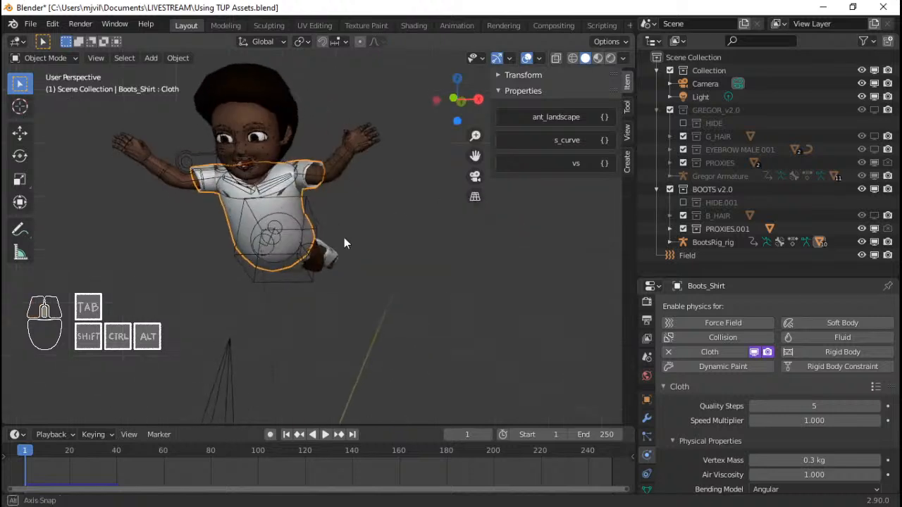
click(20, 106)
middle_drag(258, 239, 311, 243)
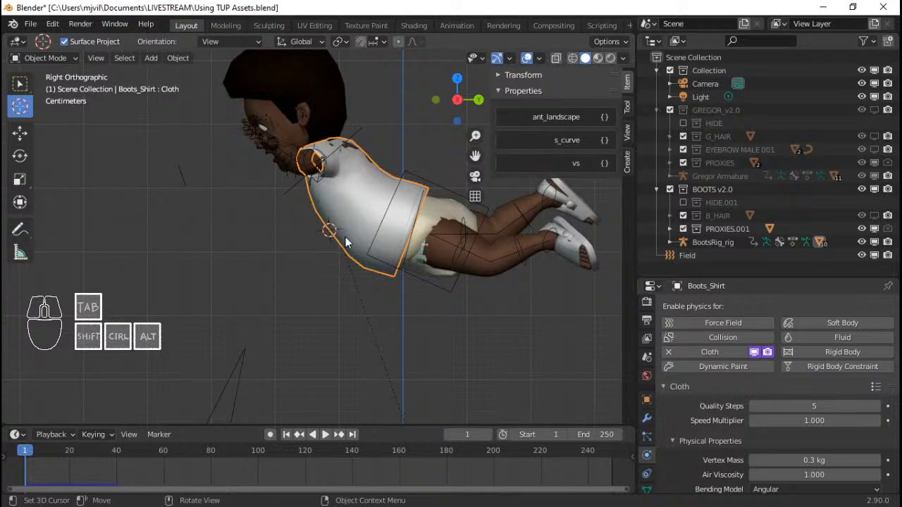
Step: Add a Turbulence force field and move it just below and in front of the shirt
key(shift+a)
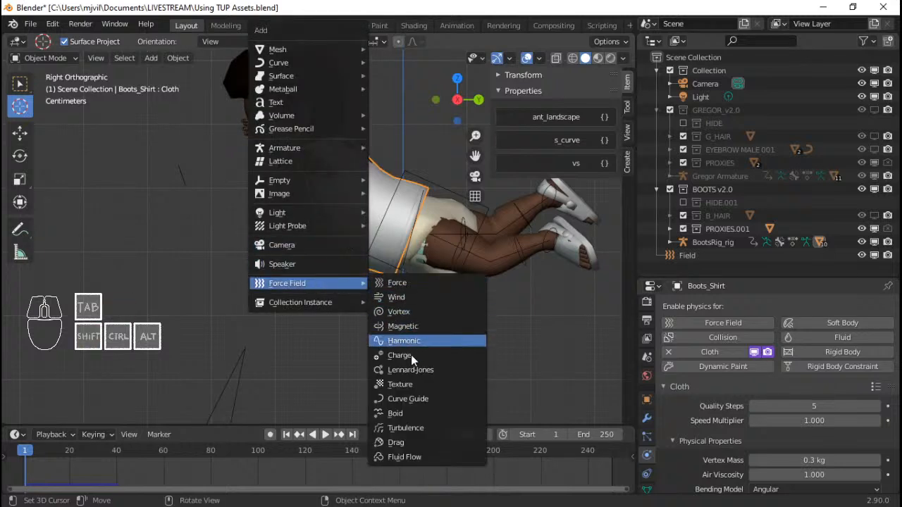
click(409, 428)
key(g)
click(363, 300)
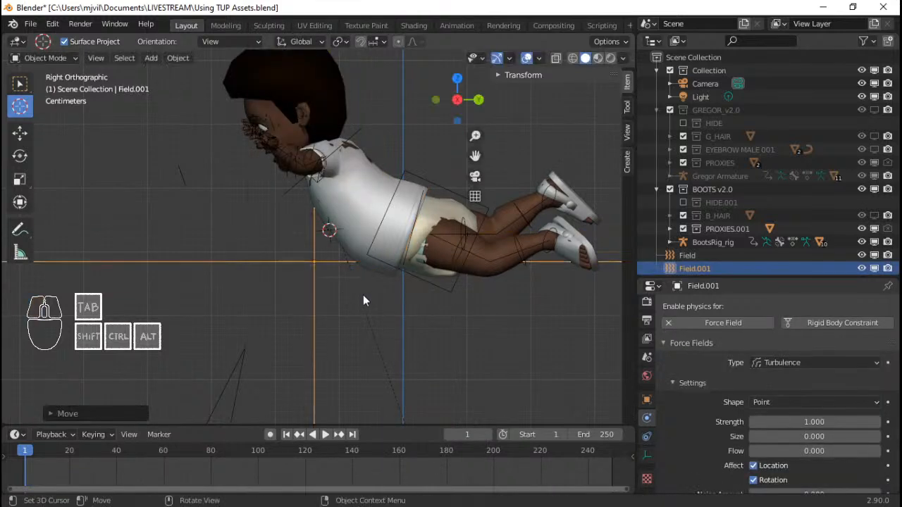
Step: Set the turbulence field's strength to 100 and move the 3D cursor close to the field's centre
click(792, 422)
text(100.0)
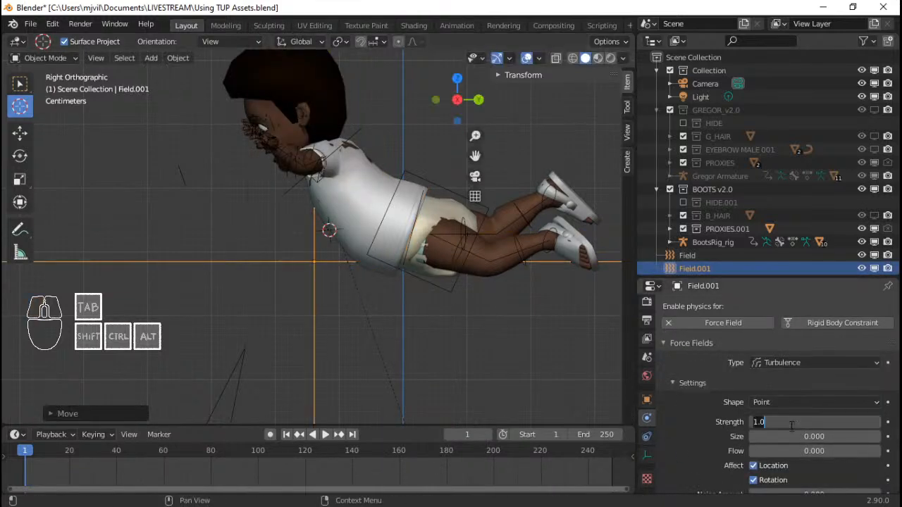
text(0)
key(Return)
click(352, 193)
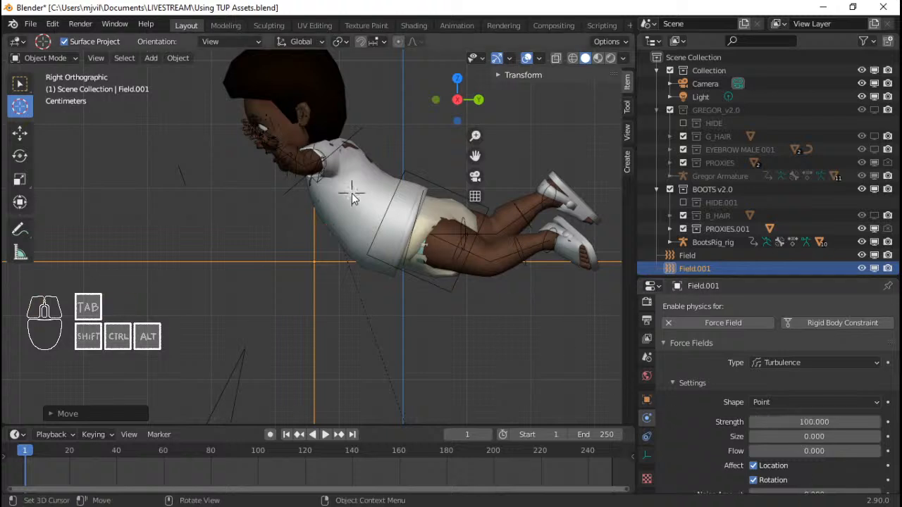
click(18, 83)
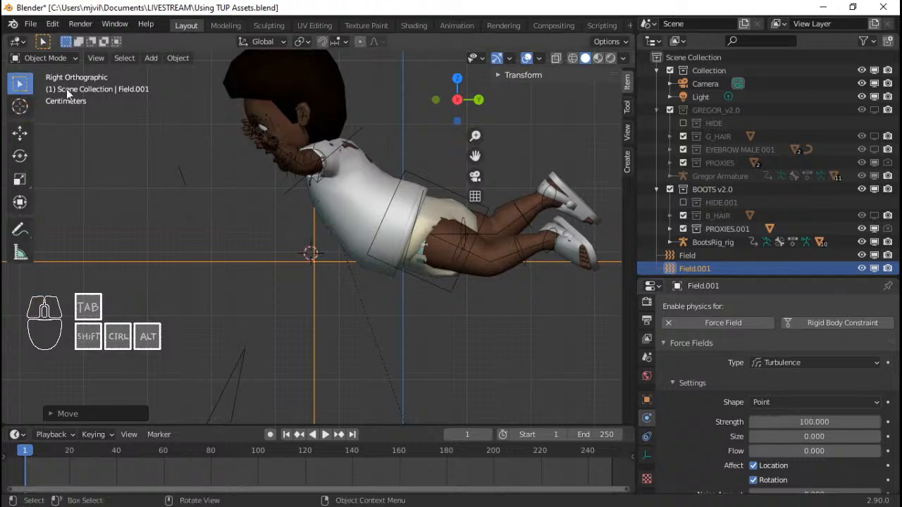
Step: Select the Boots_Shirt mesh, save the file and bake the shirt's cloth simulation over frames 1 to 40
click(350, 182)
scroll(363, 249, down, 2)
key(ctrl+s)
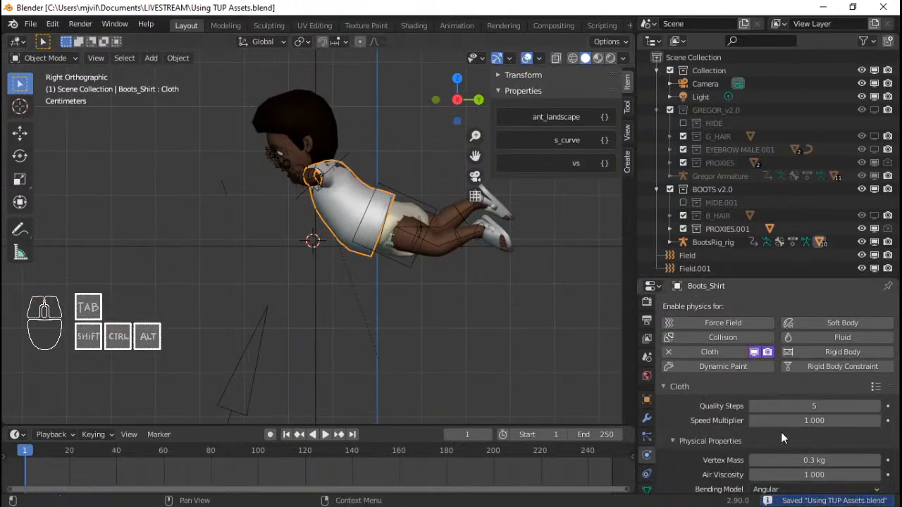
scroll(743, 439, down, 10)
scroll(723, 433, down, 6)
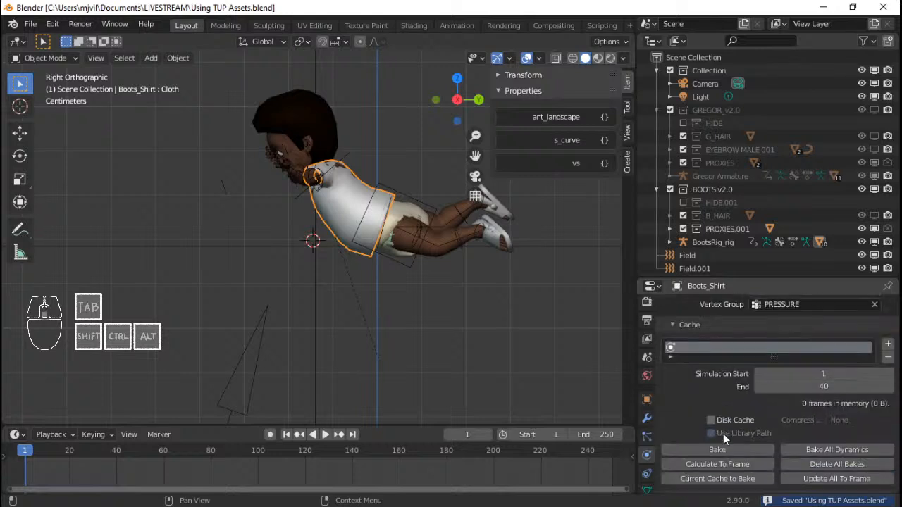
key(space)
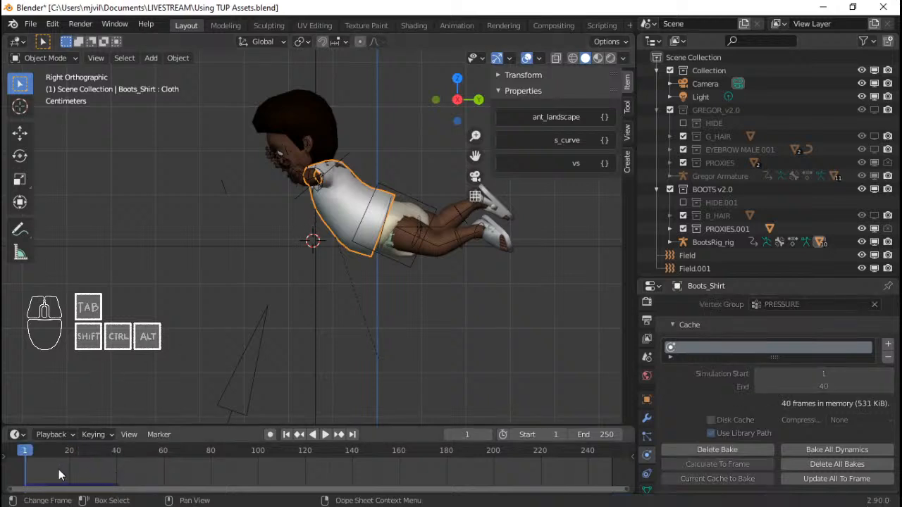
Step: Replay the baked shirt simulation repeatedly from the first frames, in right and front views, to examine the turbulence effect
key(space)
key(space)
click(15, 468)
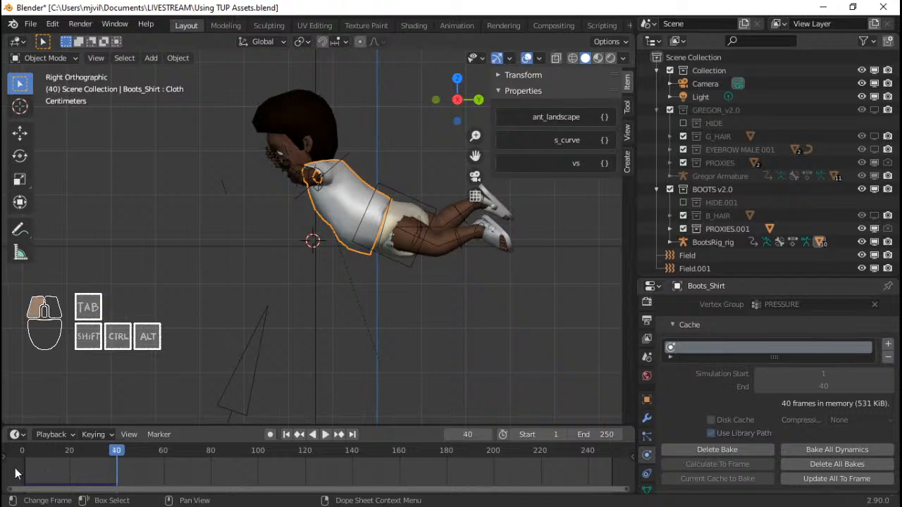
key(space)
key(space)
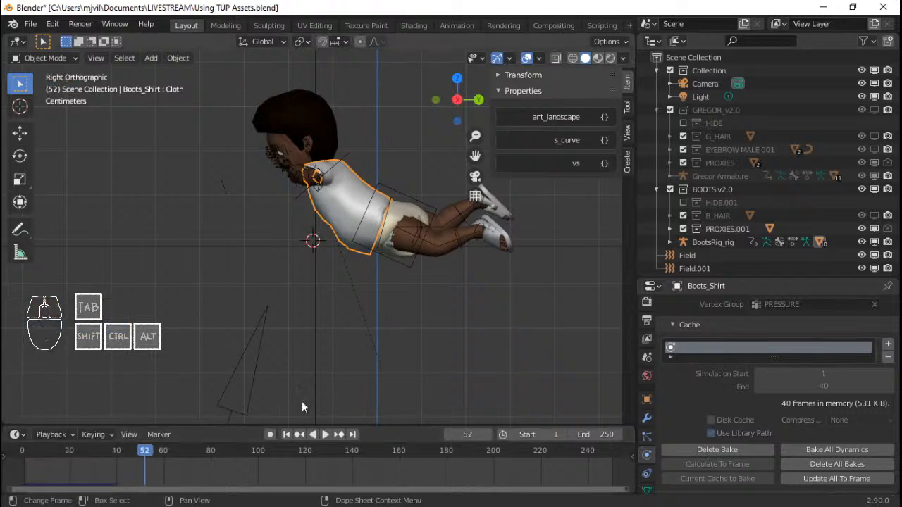
click(28, 454)
key(space)
key(Escape)
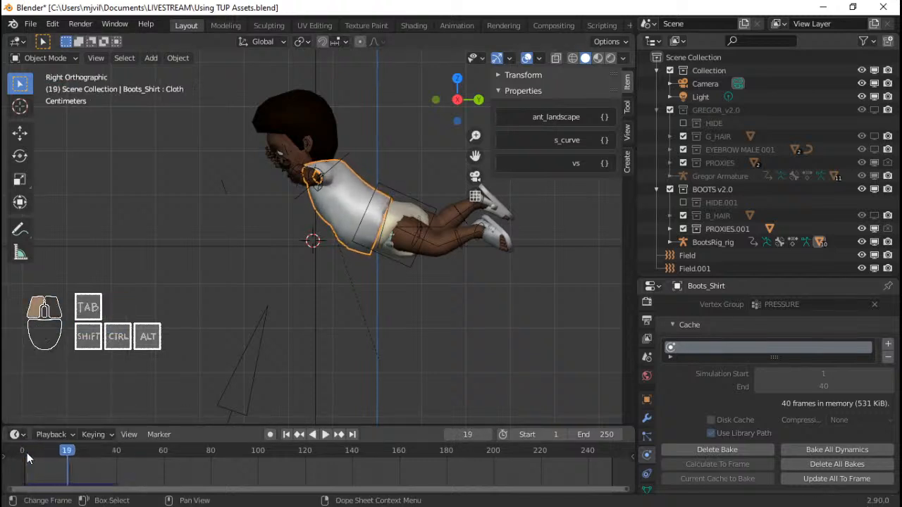
right_click(85, 469)
mouse_move(29, 455)
mouse_down()
mouse_move(38, 454)
mouse_move(24, 454)
mouse_up()
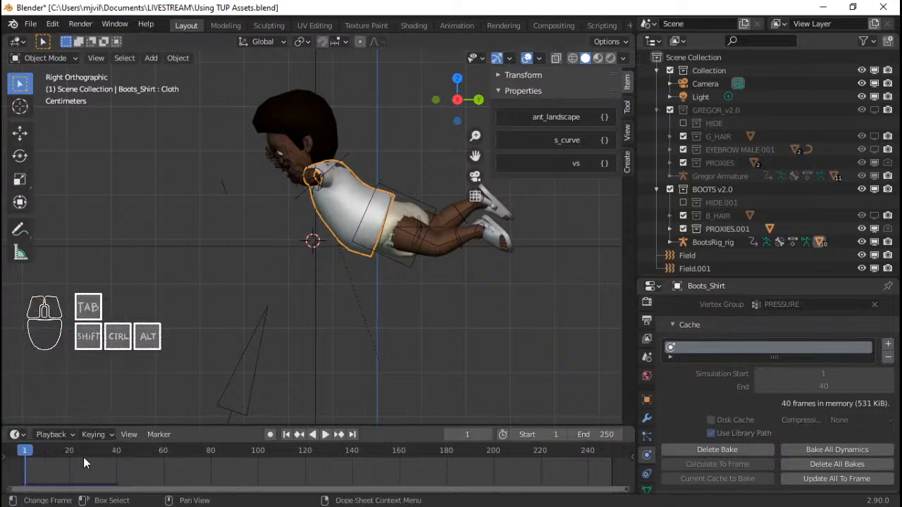
key(space)
key(space)
click(21, 453)
key(space)
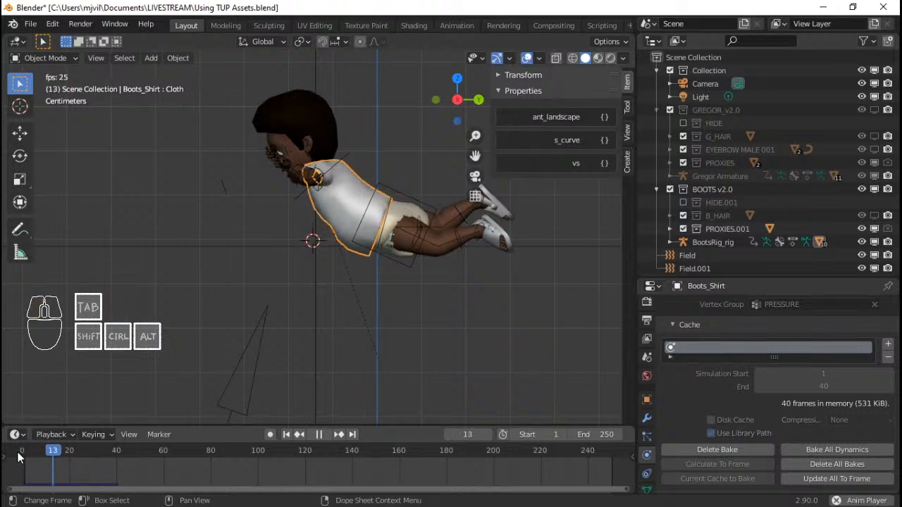
middle_drag(245, 301, 406, 269)
key(space)
click(28, 456)
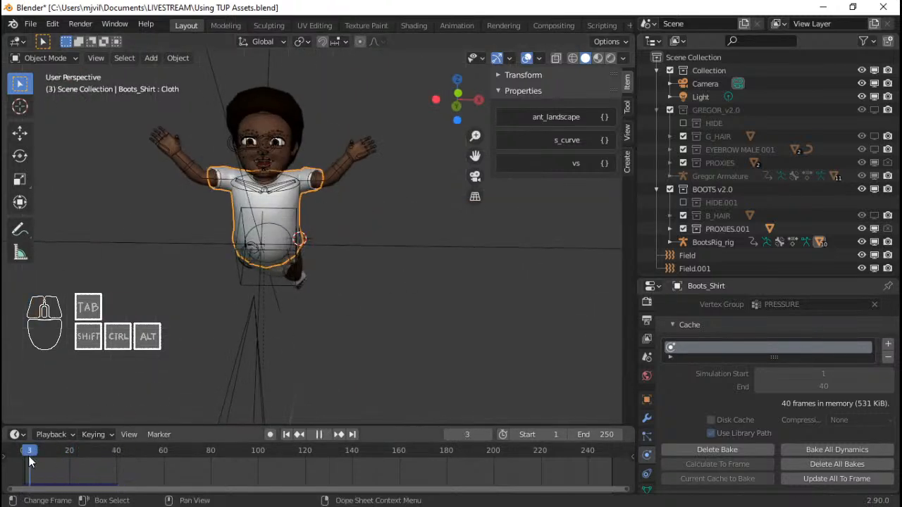
key(space)
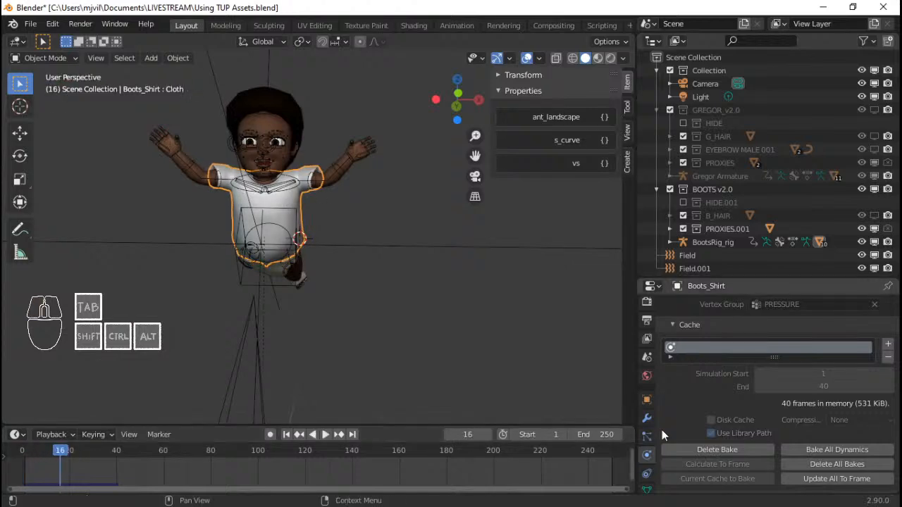
Step: Delete all bakes and return to frame 1
click(823, 463)
middle_drag(455, 268, 362, 283)
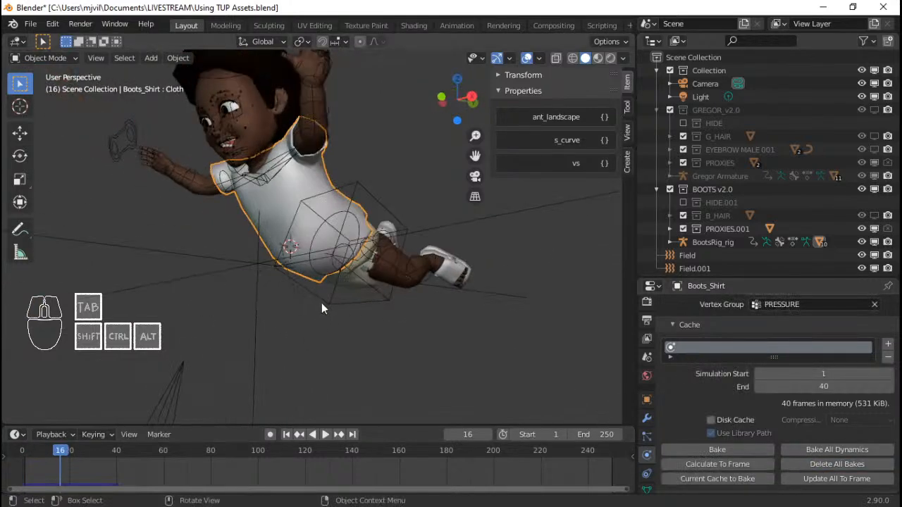
key(shift+Left)
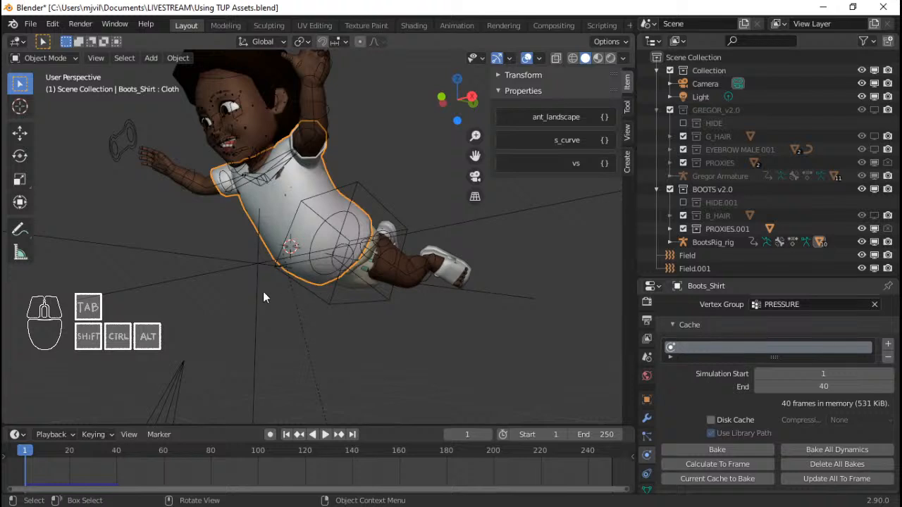
Step: Select the turbulence field and set its size to 0.05
click(260, 291)
scroll(809, 349, up, 5)
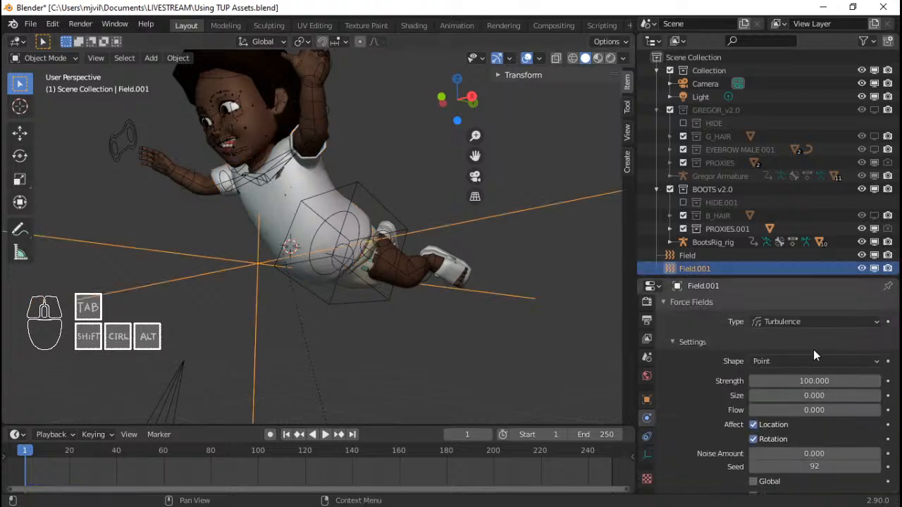
click(812, 395)
text(0.05)
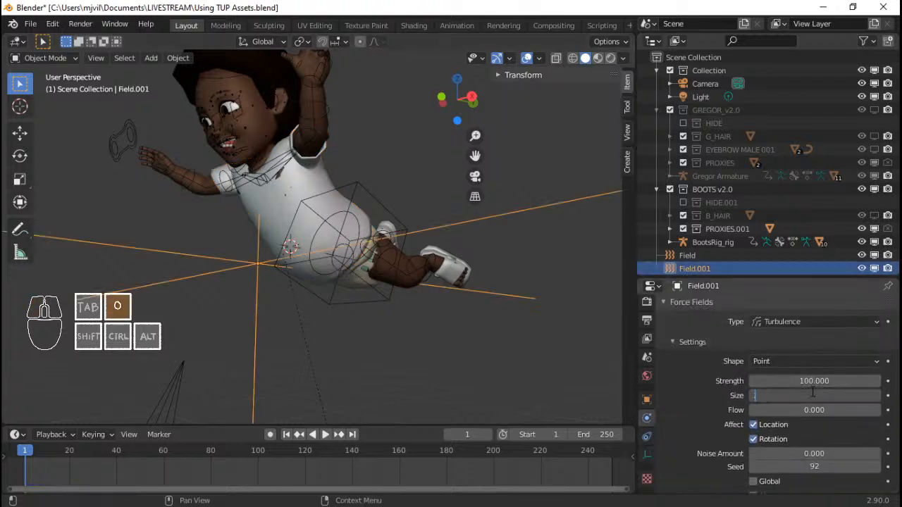
key(Return)
Step: Select the Boots rig, set its HighRes property to 1 and check the shirt around the shoulder
middle_drag(578, 240, 332, 248)
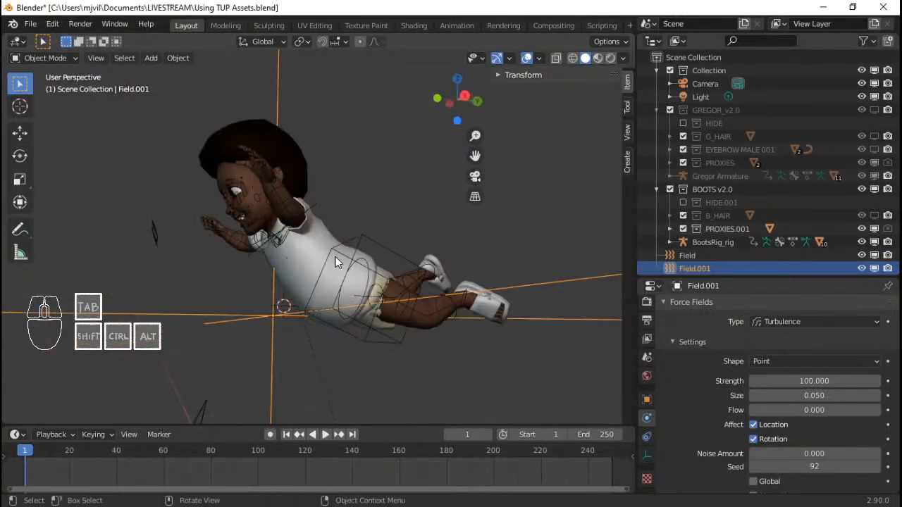
click(331, 248)
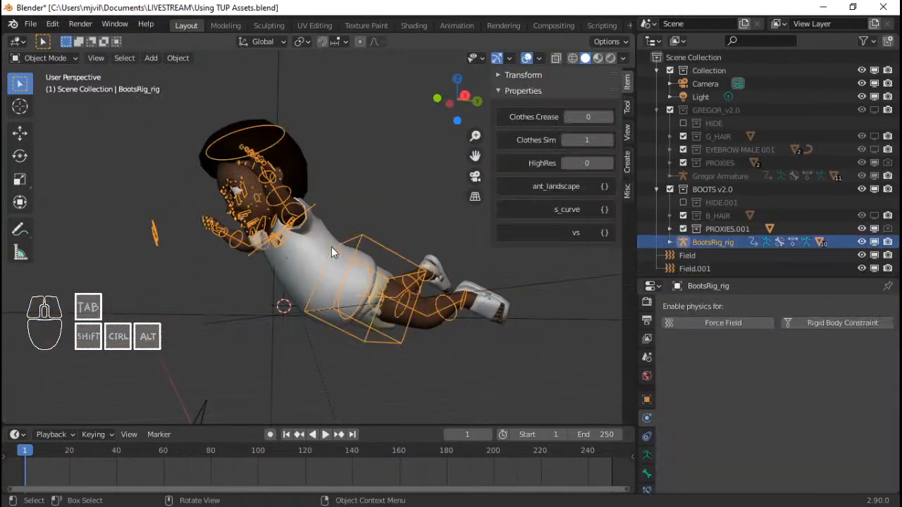
click(610, 164)
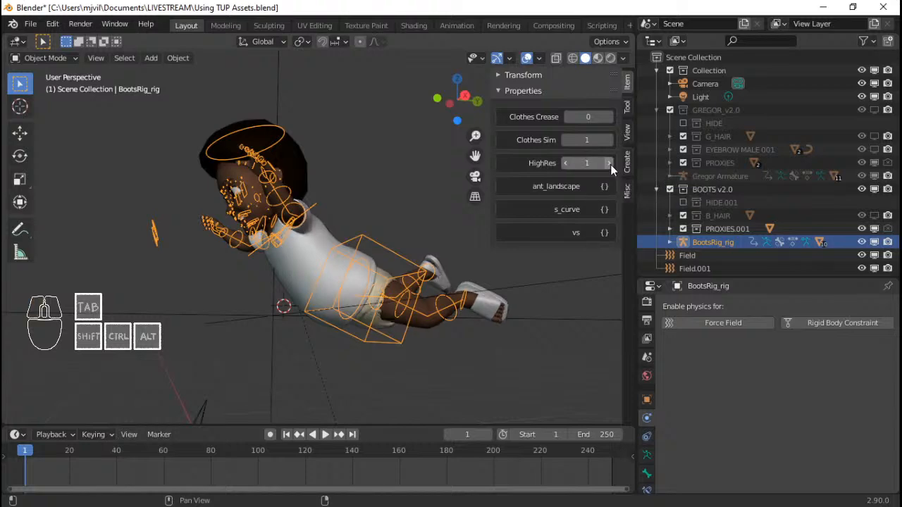
middle_drag(385, 229, 364, 259)
scroll(382, 237, up, 3)
mouse_move(363, 258)
middle_down()
mouse_move(397, 258)
mouse_move(374, 258)
middle_up()
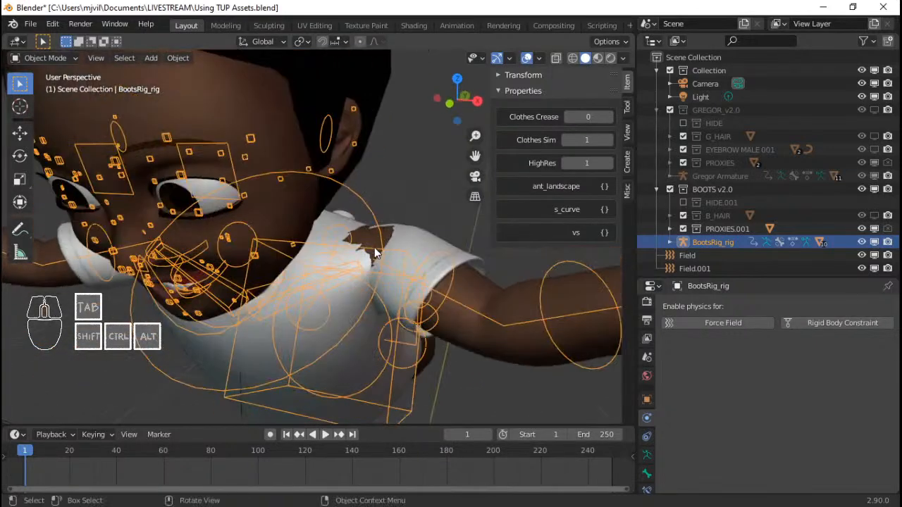
Step: Select the Boots_Shirt mesh, save the file and bake its cloth simulation over frames 1 to 40
click(476, 263)
scroll(762, 407, down, 10)
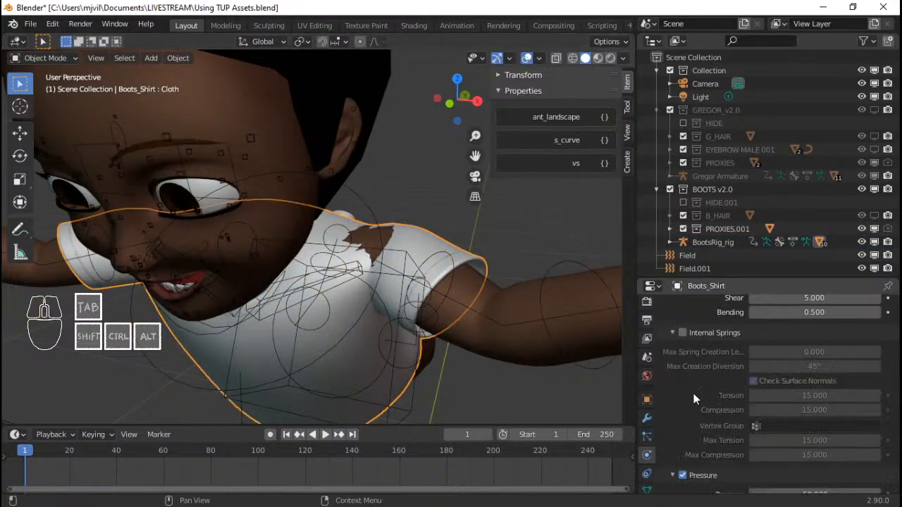
key(ctrl+s)
scroll(731, 372, down, 8)
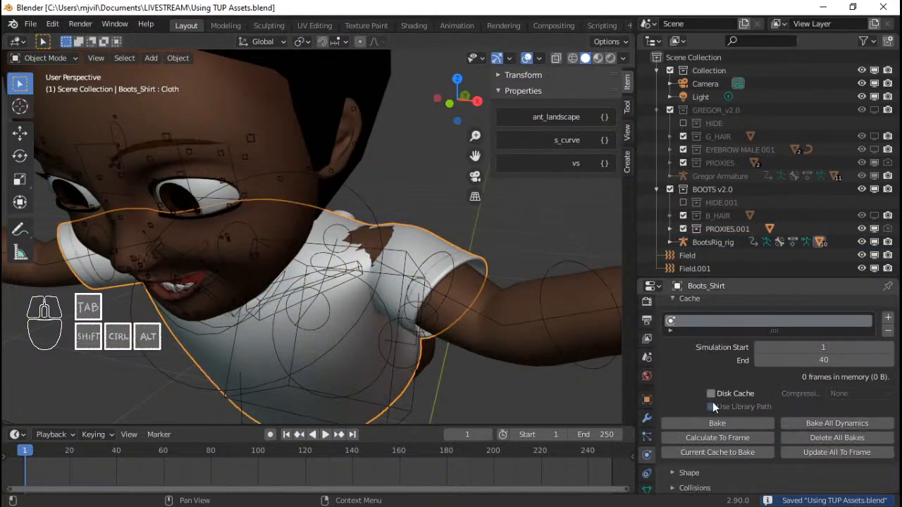
click(717, 423)
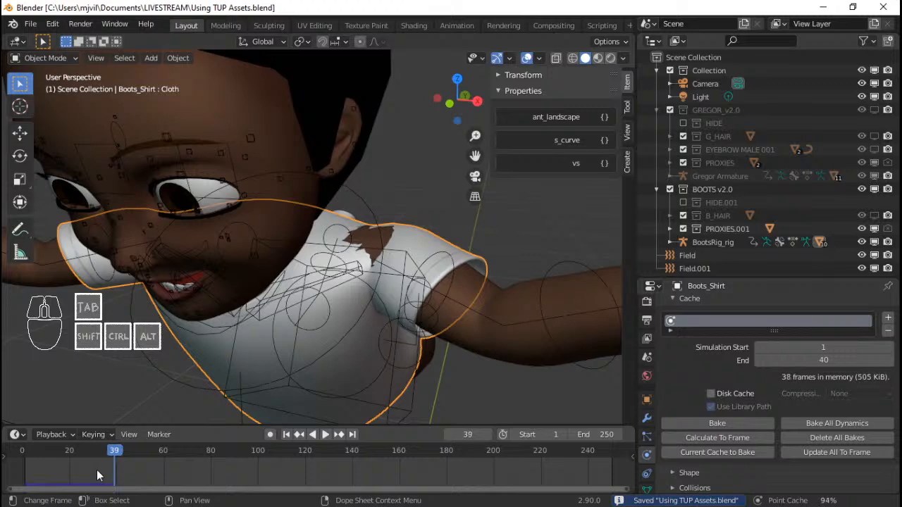
Step: Replay the baked shirt simulation from several angles, including the right view, to examine how the cloth moves
key(space)
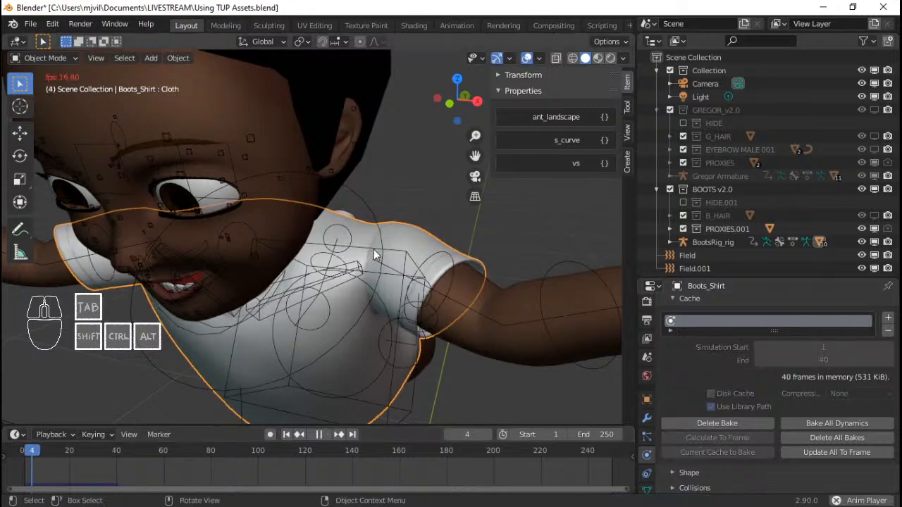
scroll(421, 291, down, 4)
middle_drag(405, 279, 318, 237)
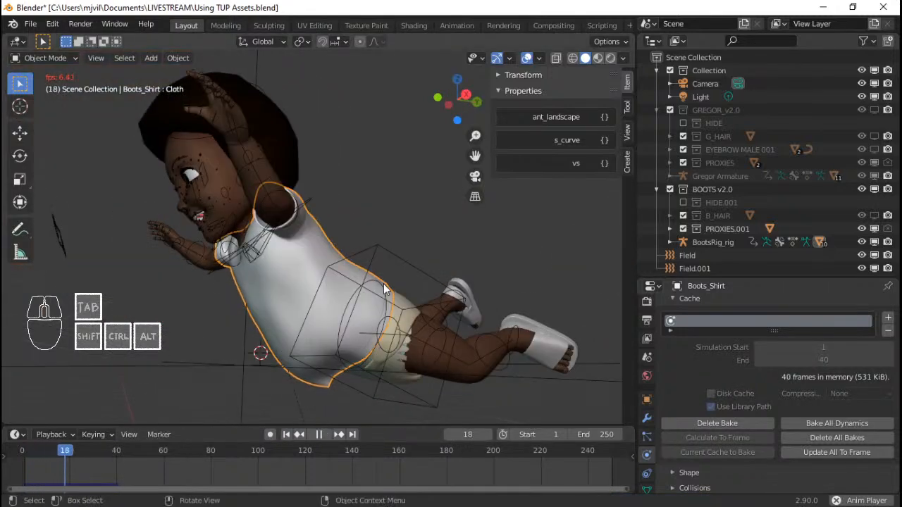
middle_drag(226, 326, 326, 311)
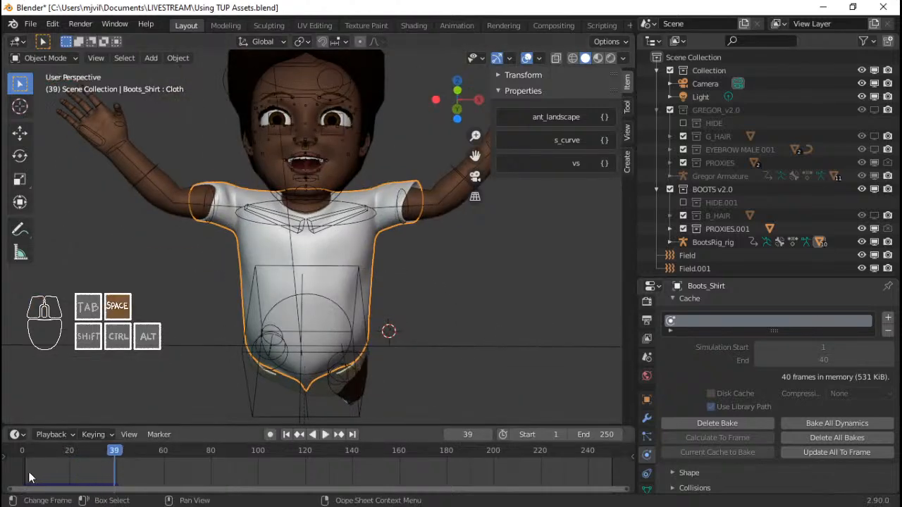
key(space)
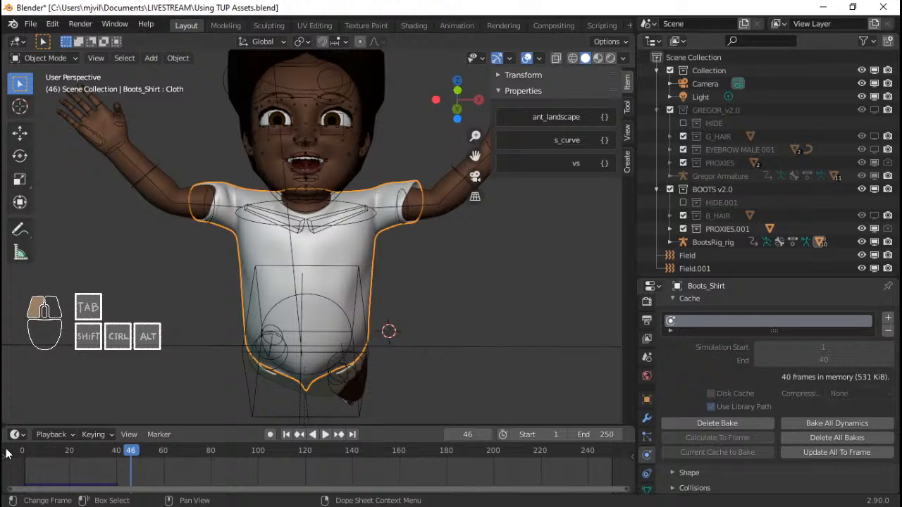
drag(21, 455, 38, 456)
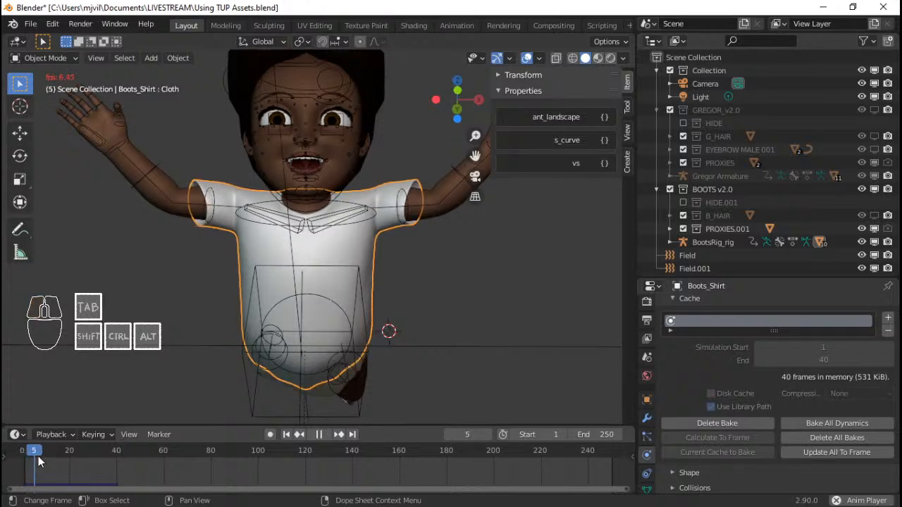
middle_drag(411, 328, 373, 289)
key(KP_3)
key(space)
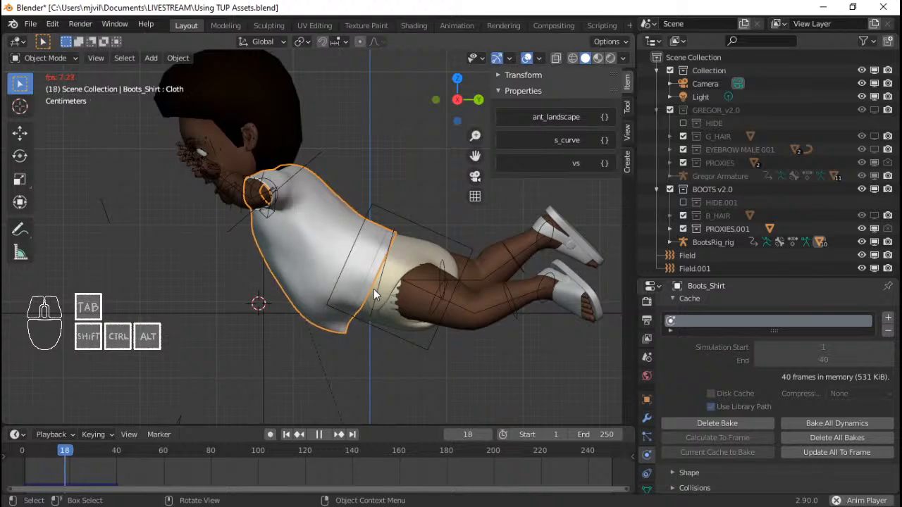
key(space)
key(shift+Left)
key(space)
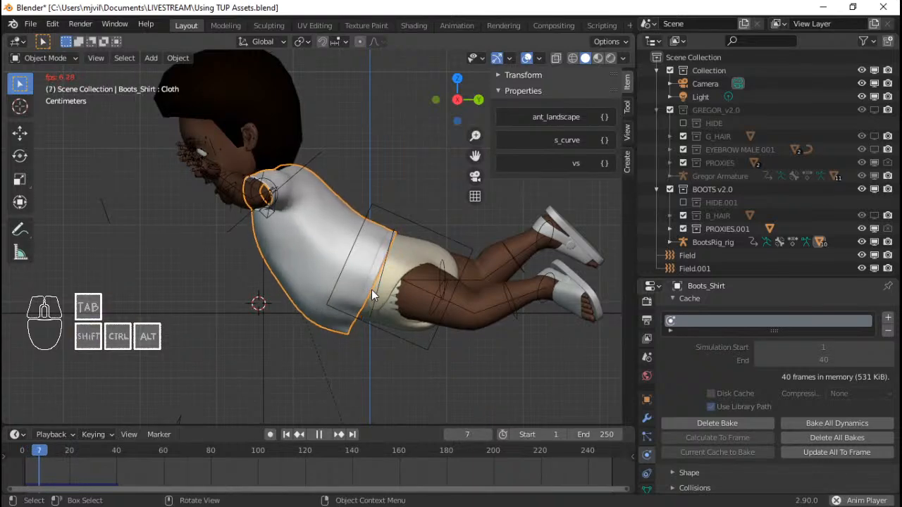
key(space)
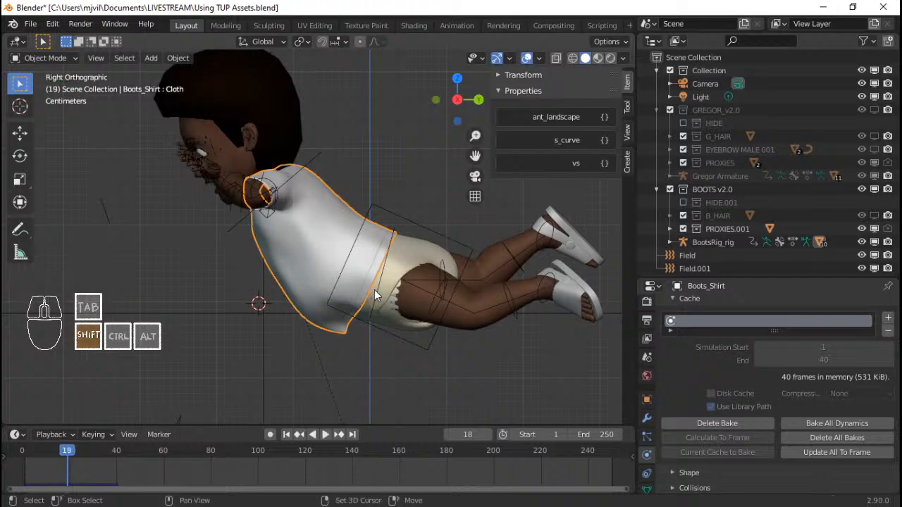
Step: Return to frame 1 and delete all bakes
key(shift+Left)
click(780, 438)
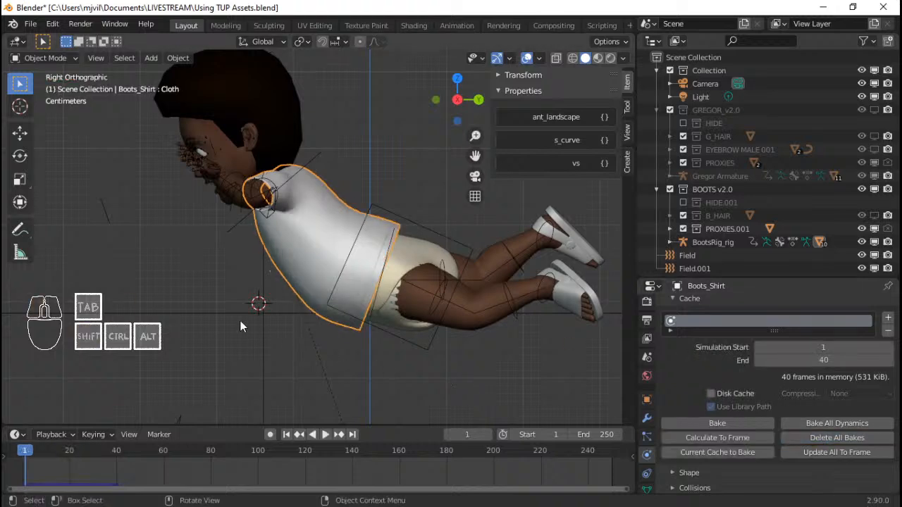
Step: Select the turbulence field, set its strength to 5000 and save the file
click(264, 317)
scroll(802, 361, up, 4)
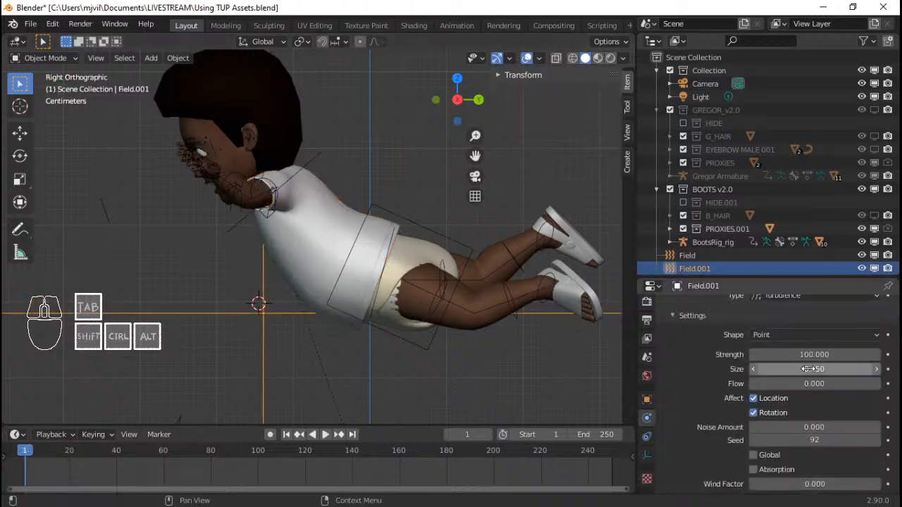
click(814, 356)
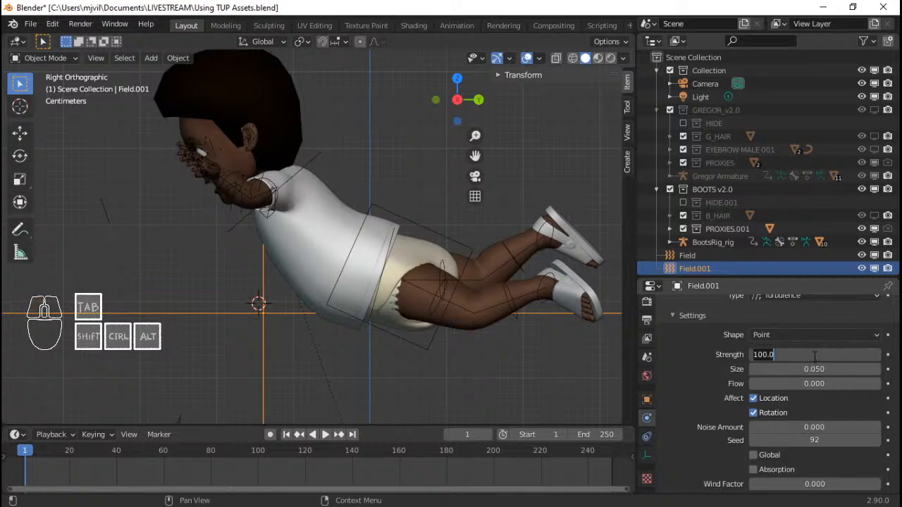
text(5000)
key(Return)
key(ctrl+s)
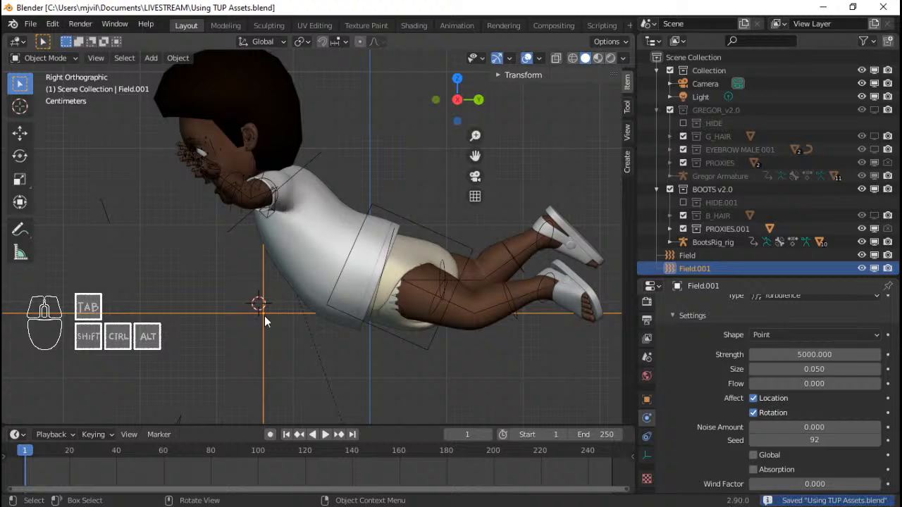
Step: Move the turbulence field slightly lower beneath the character and bake the Boots_Shirt cloth simulation over frames 1 to 40
key(g)
click(261, 364)
click(308, 247)
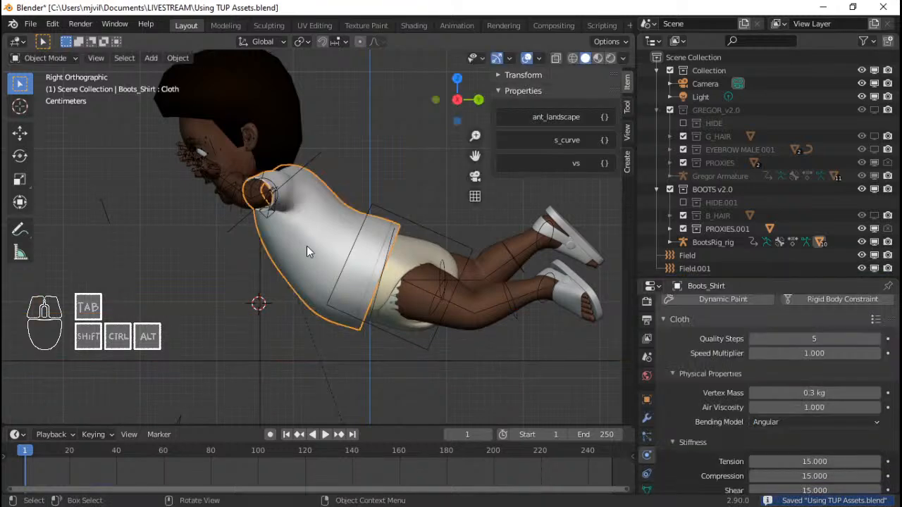
scroll(768, 432, down, 10)
scroll(724, 430, down, 6)
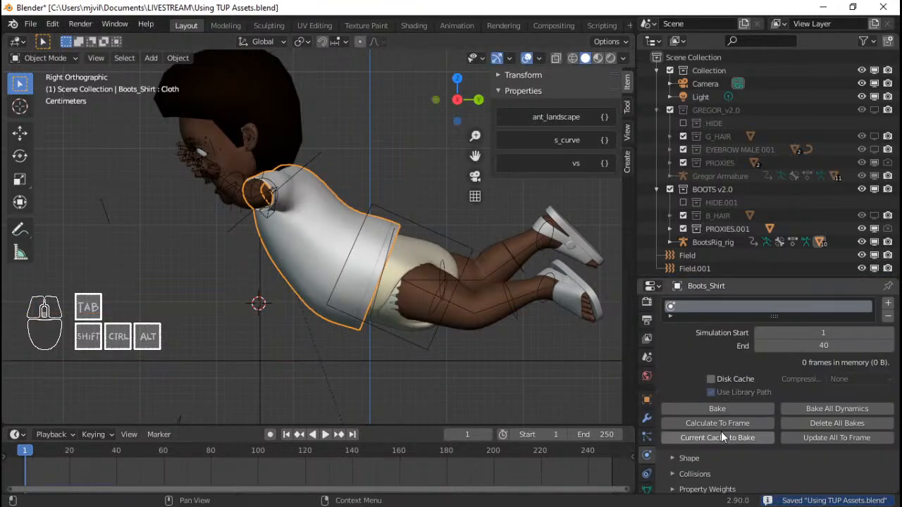
click(717, 409)
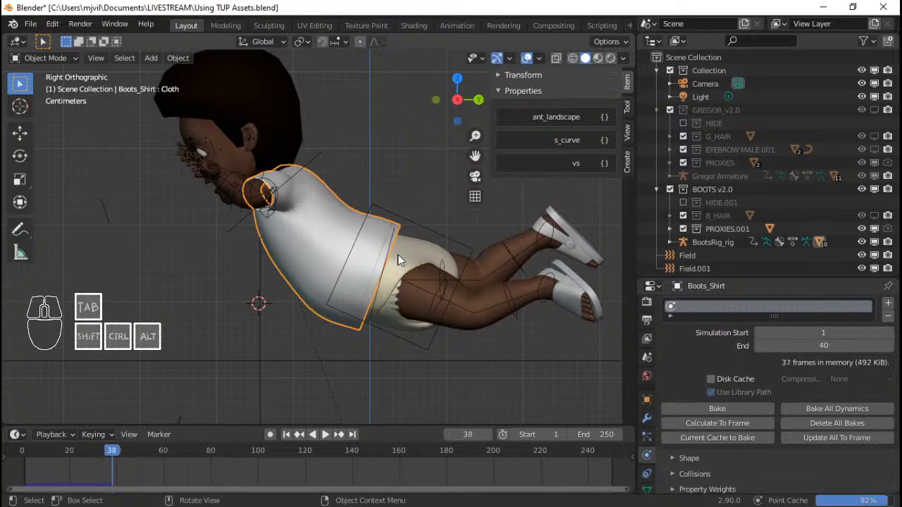
Step: Replay the first frames of the baked shirt simulation to examine the effect of the stronger turbulence
drag(44, 469, 59, 469)
key(space)
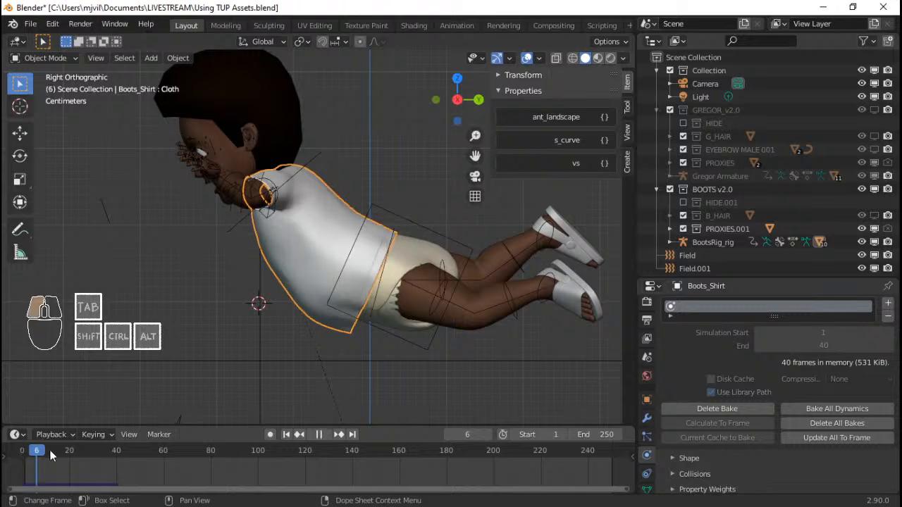
drag(49, 450, 28, 450)
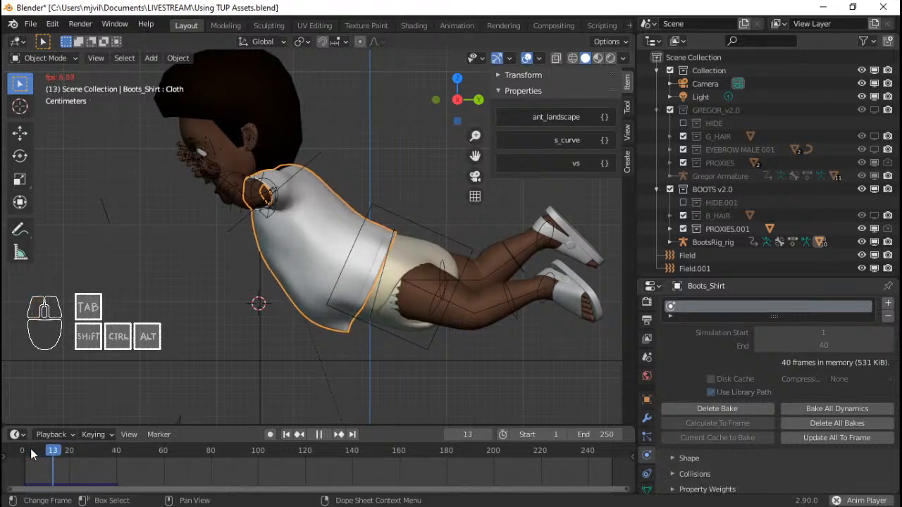
key(space)
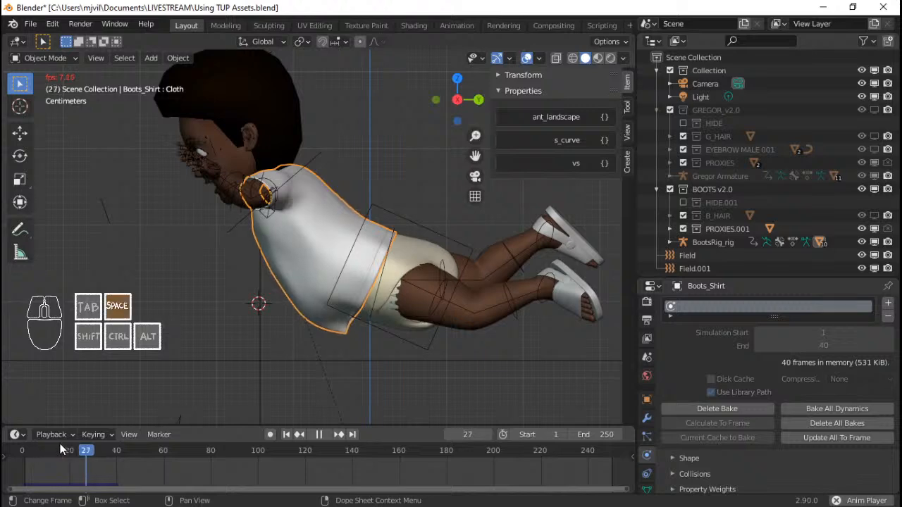
middle_drag(183, 360, 383, 201)
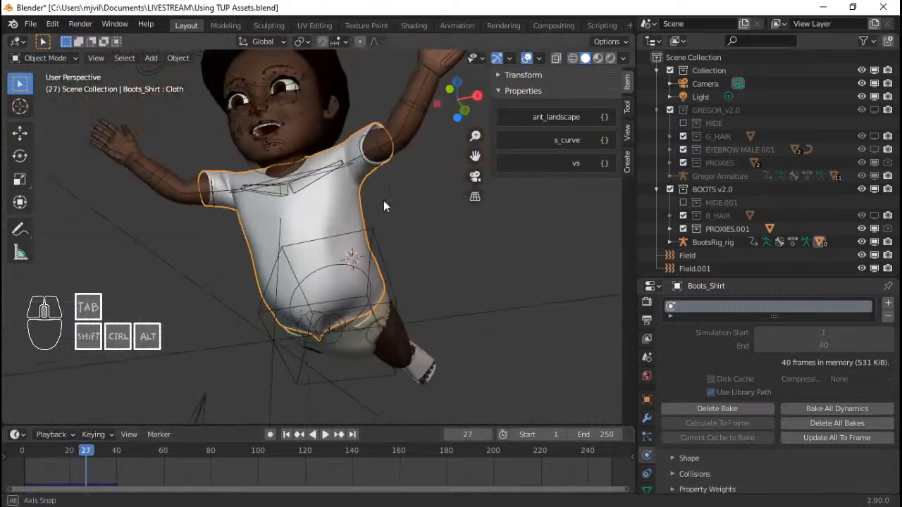
Step: Delete all bakes at frame 1 and set the Boots rig's Clothes Sim and HighRes properties to 0
key(shift+Left)
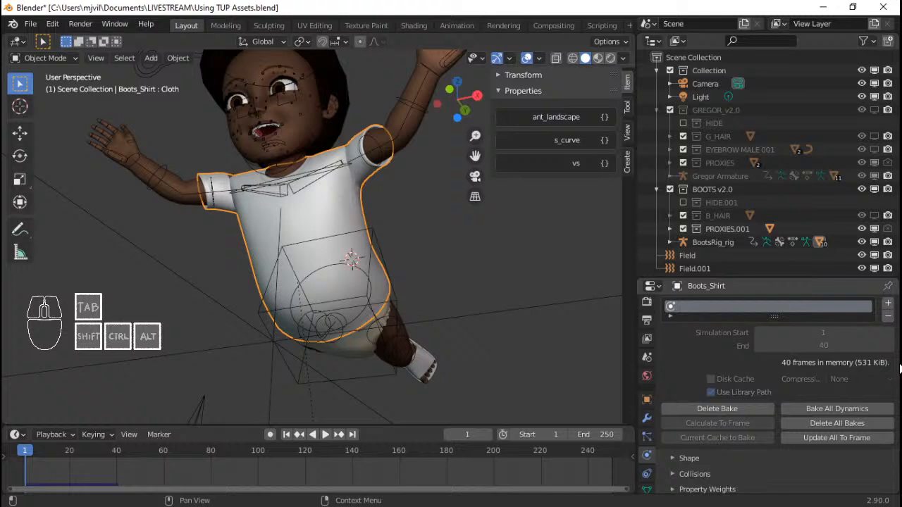
click(814, 421)
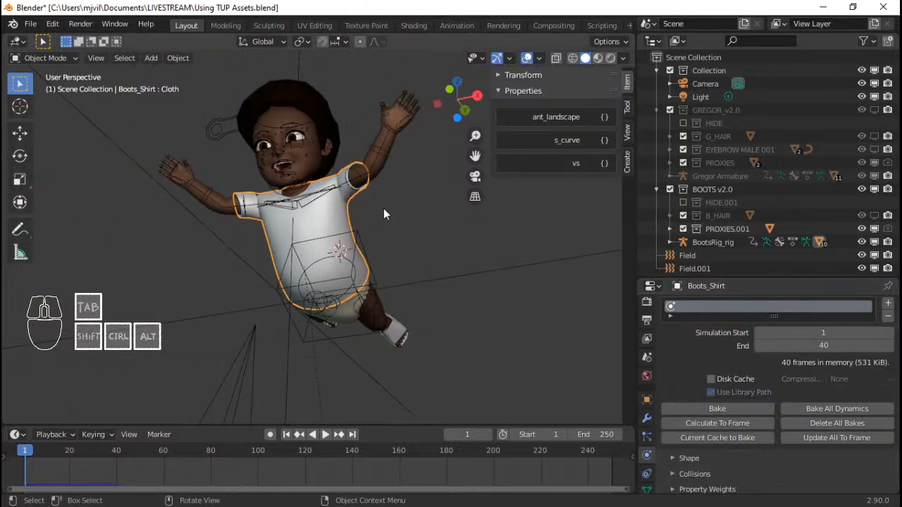
click(362, 182)
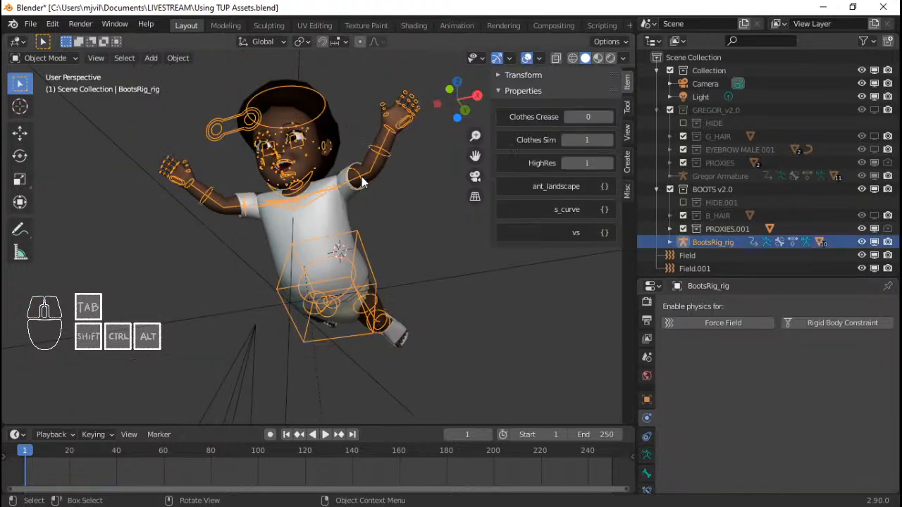
click(567, 143)
click(566, 163)
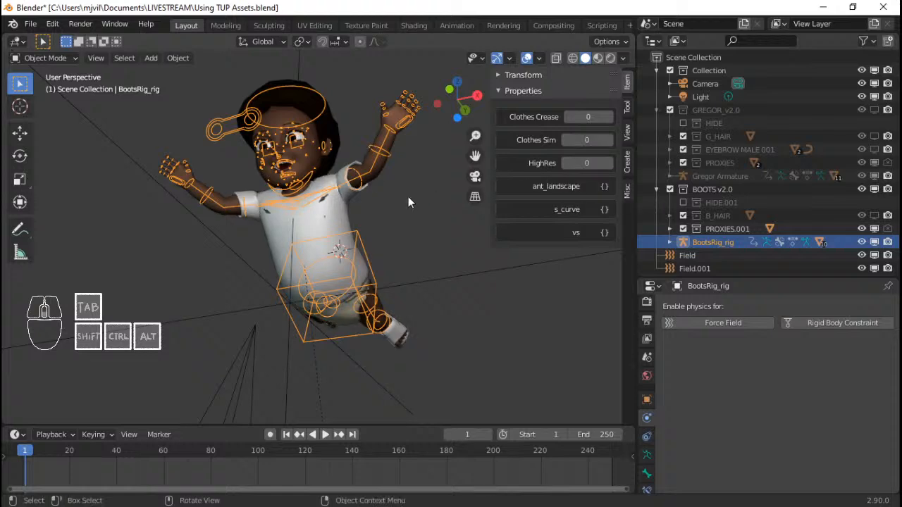
Step: Switch the Boots rig to Pose Mode, clear the rotation and location of its bones, and view the character from the front
scroll(342, 217, down, 3)
key(KP_1)
scroll(339, 217, up, 3)
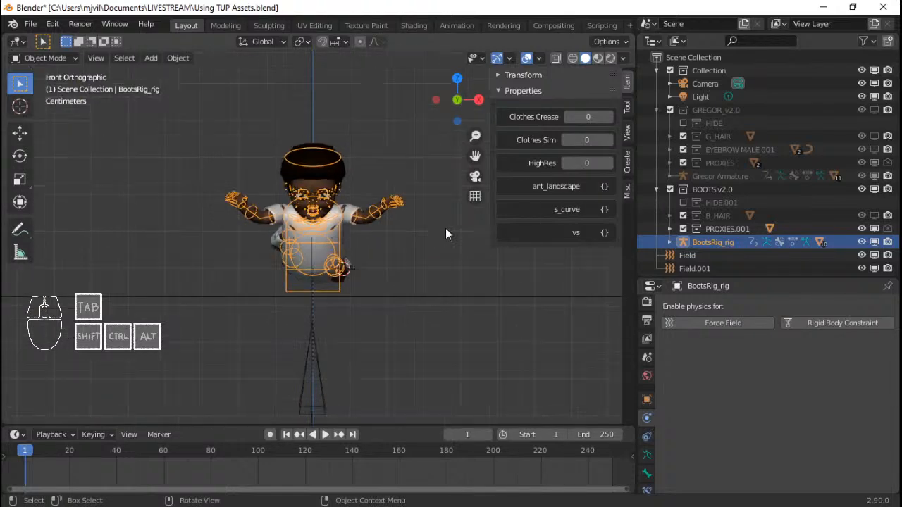
middle_drag(445, 228, 387, 232)
click(387, 232)
click(387, 232)
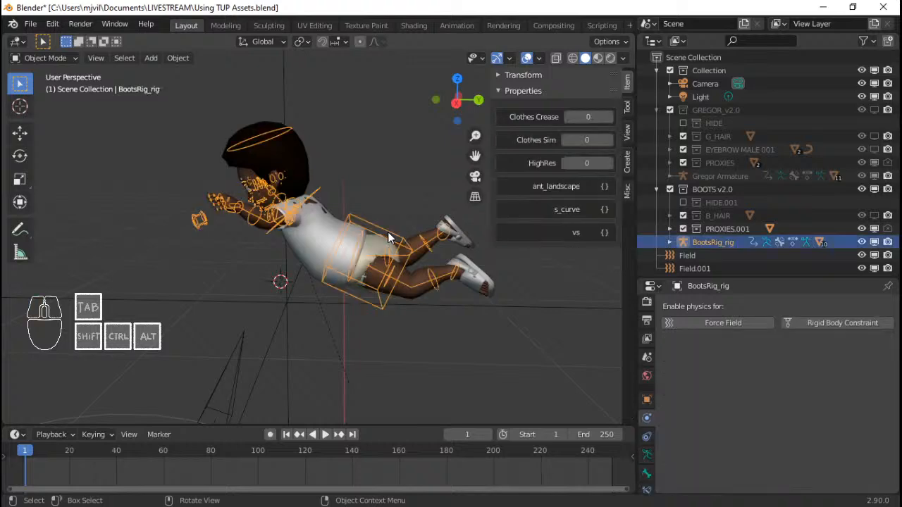
key(ctrl+Tab)
scroll(266, 278, down, 5)
middle_drag(315, 299, 363, 288)
key(alt+r)
key(alt+g)
scroll(377, 262, up, 3)
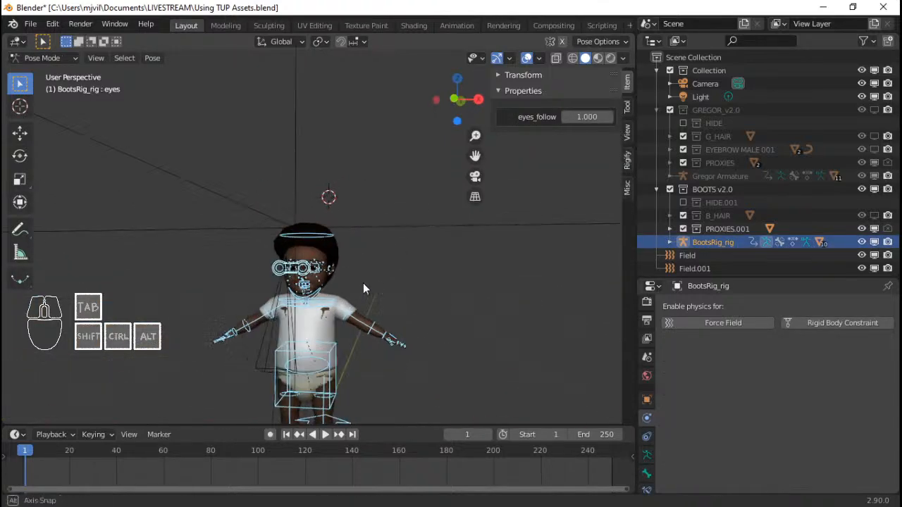
key(KP_End)
scroll(369, 295, up, 5)
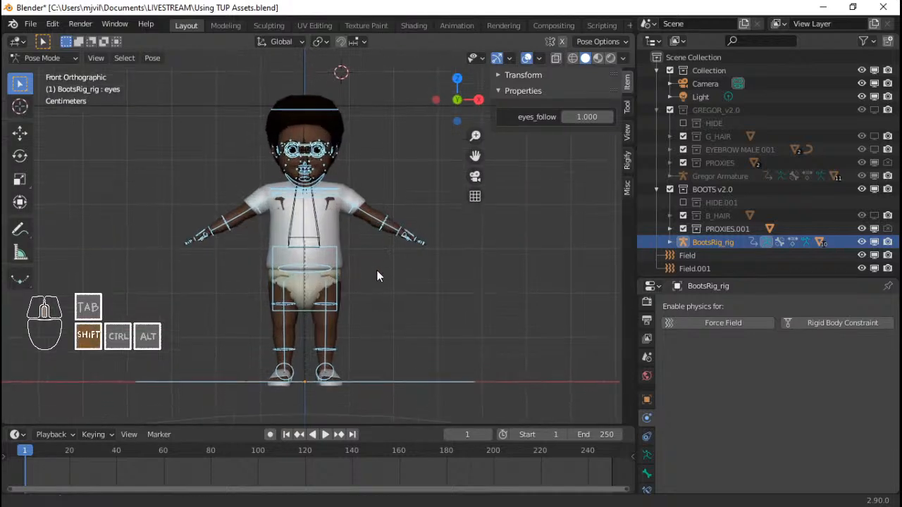
scroll(376, 270, down, 3)
scroll(369, 242, down, 4)
scroll(370, 241, up, 3)
ctrl+middle_drag(371, 241, 378, 234)
ctrl+middle_drag(378, 233, 393, 217)
scroll(393, 218, down, 1)
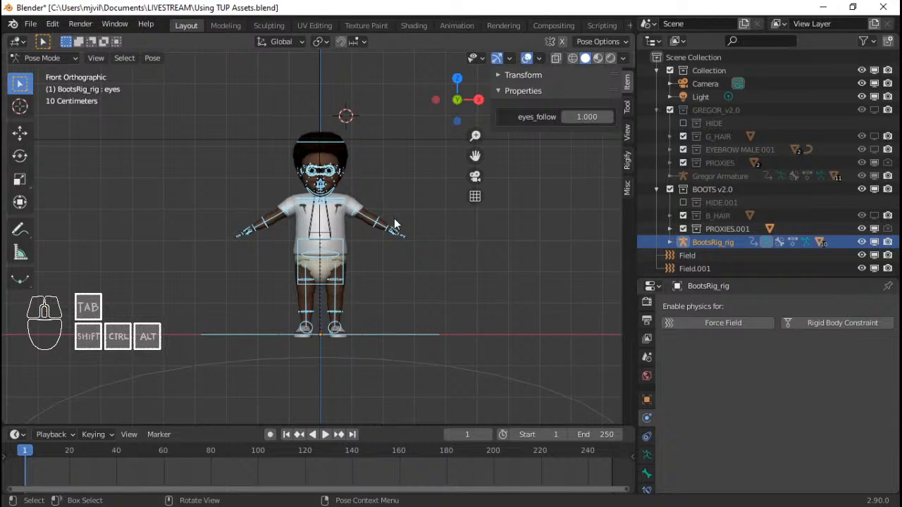
Step: Frame the reset Boots character in the front view and save the file
key(alt+shift+z)
scroll(402, 217, up, 2)
key(alt+shift+z)
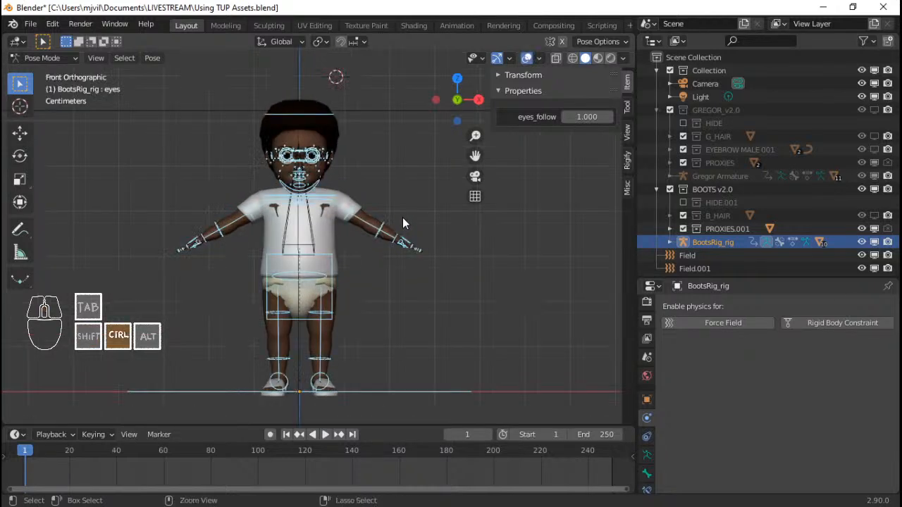
key(ctrl+s)
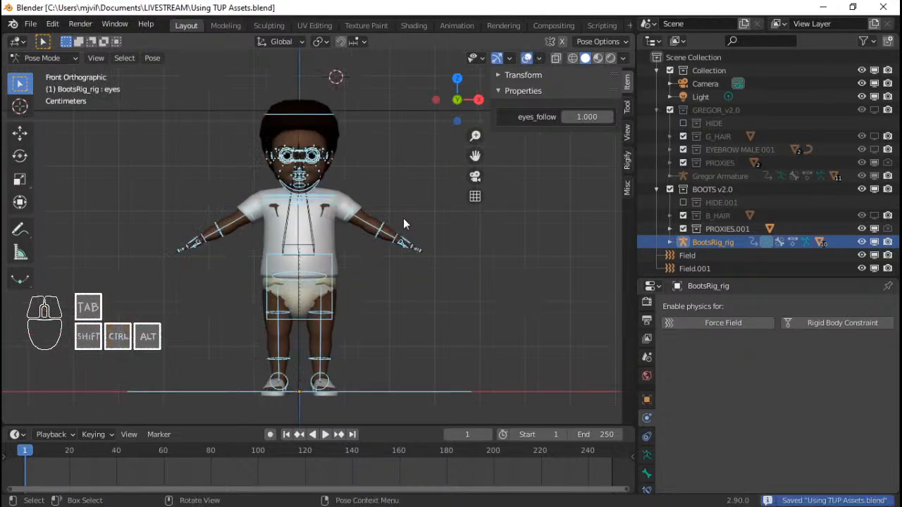
Step: Collapse the Collection, GREGOR_v2.0 and BOOTS v2.0 collections and disable BOOTS v2.0 in the viewport
click(654, 71)
click(657, 83)
click(658, 96)
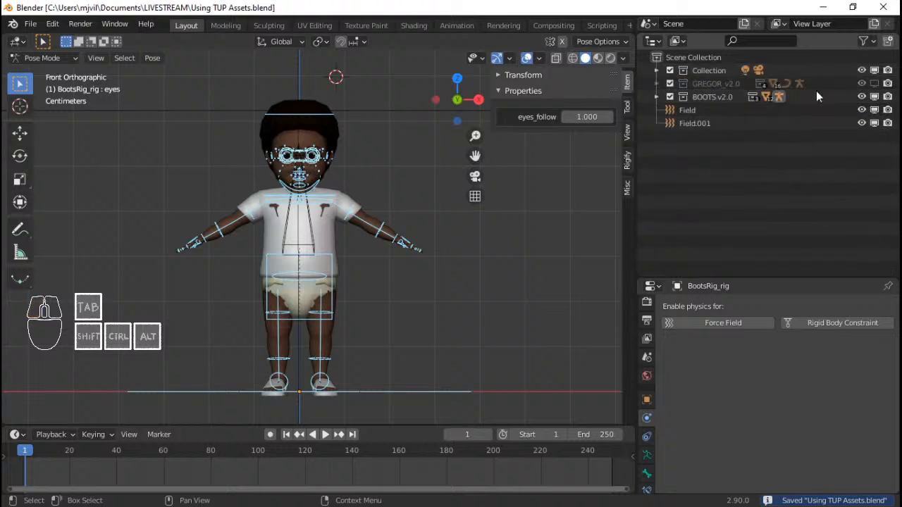
click(874, 97)
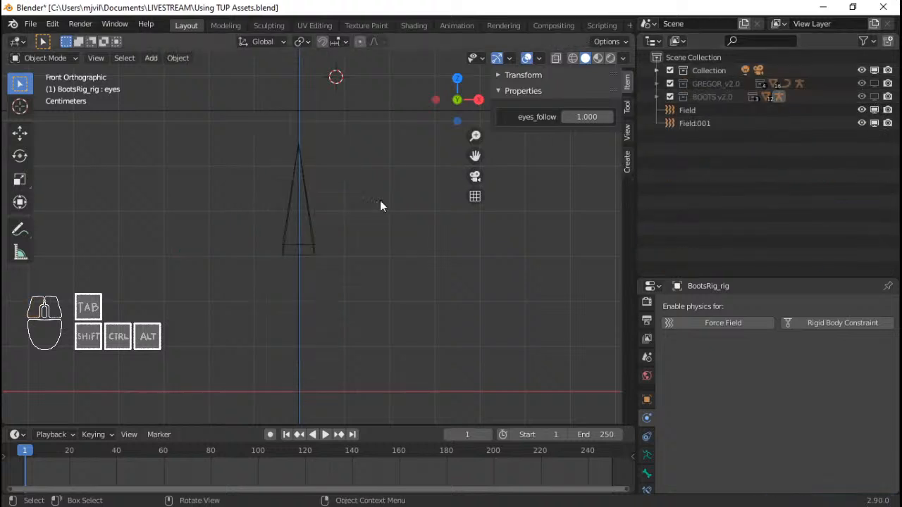
Step: Delete the wind and turbulence force fields from the scene and save the file
scroll(436, 222, down, 3)
click(321, 216)
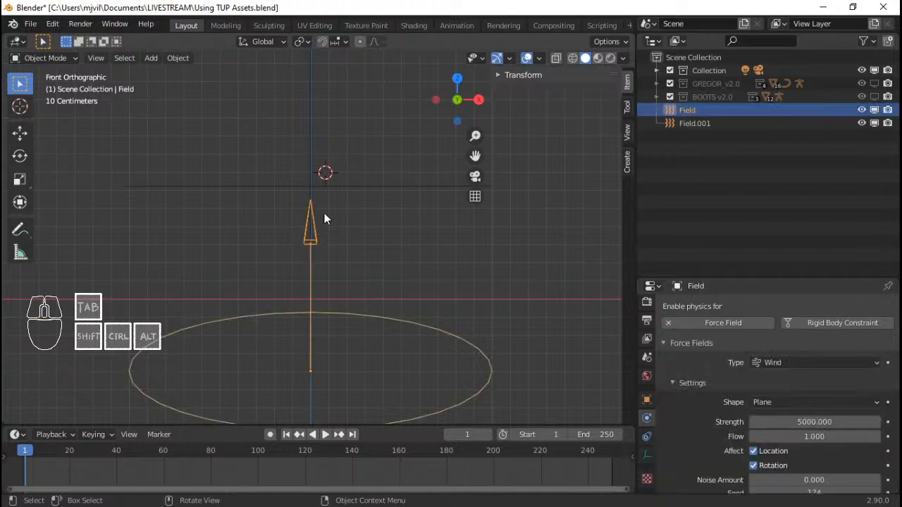
shift+click(335, 185)
key(x)
click(335, 185)
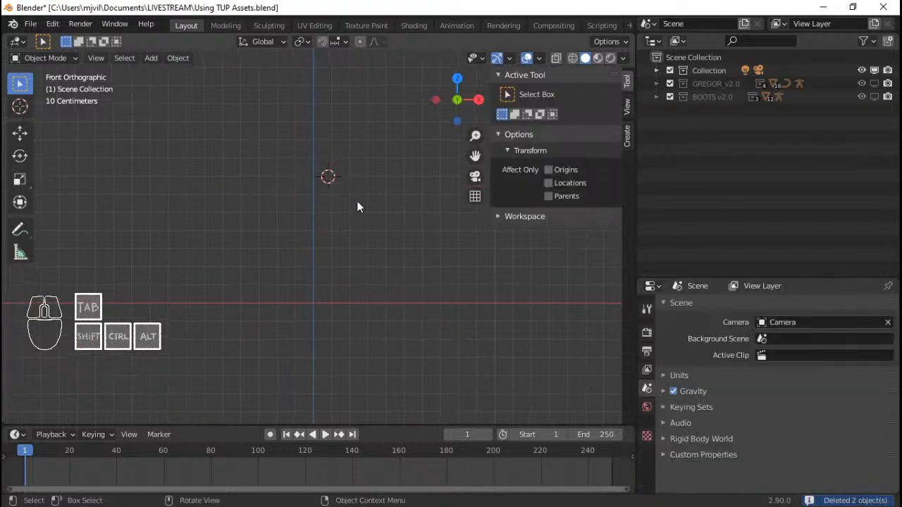
key(ctrl+s)
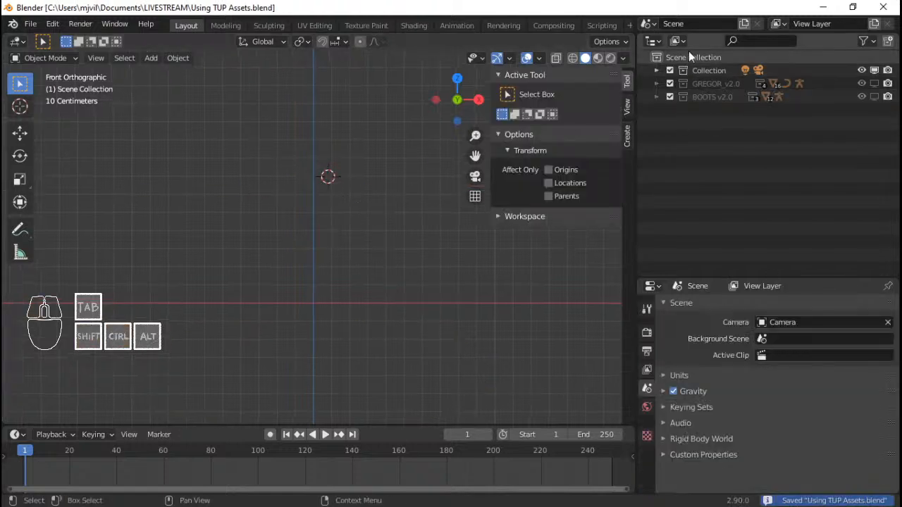
Step: Make the Scene Collection active and view the Crawler Base v2 item in the Ko-fi shop in the browser
click(652, 53)
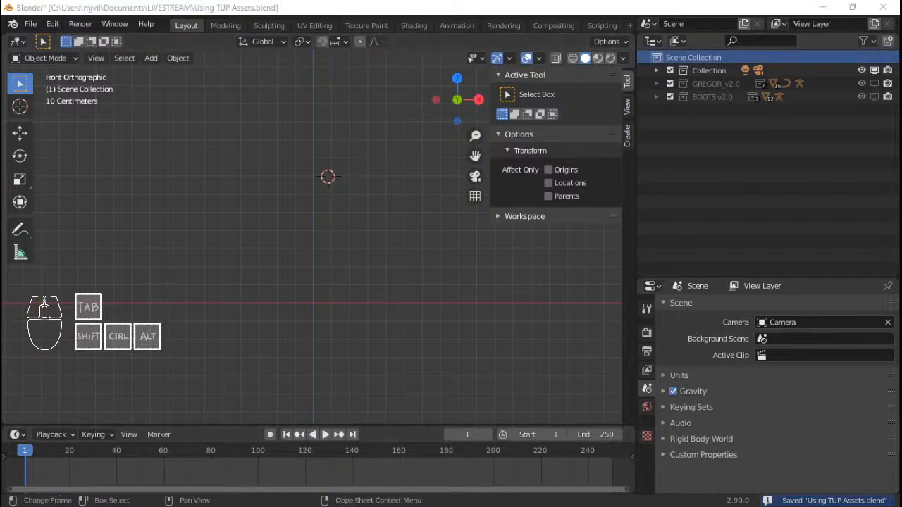
click(373, 492)
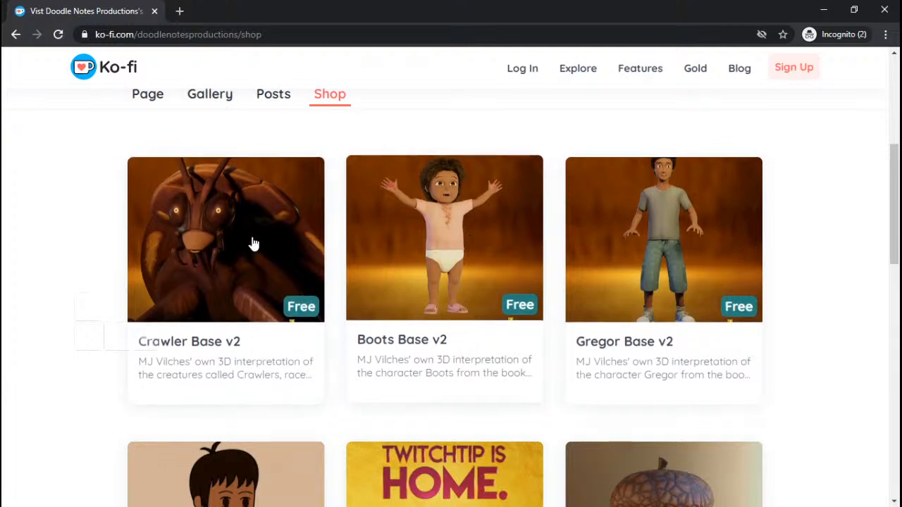
click(822, 11)
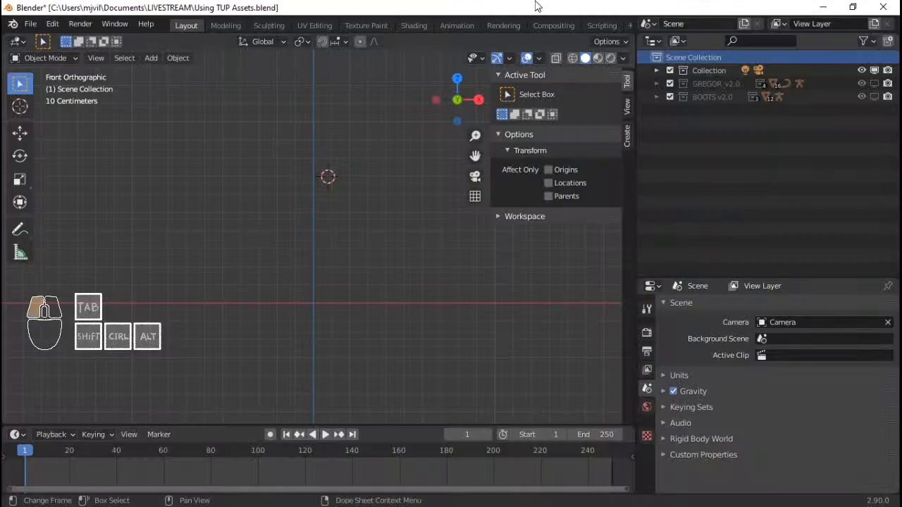
click(30, 24)
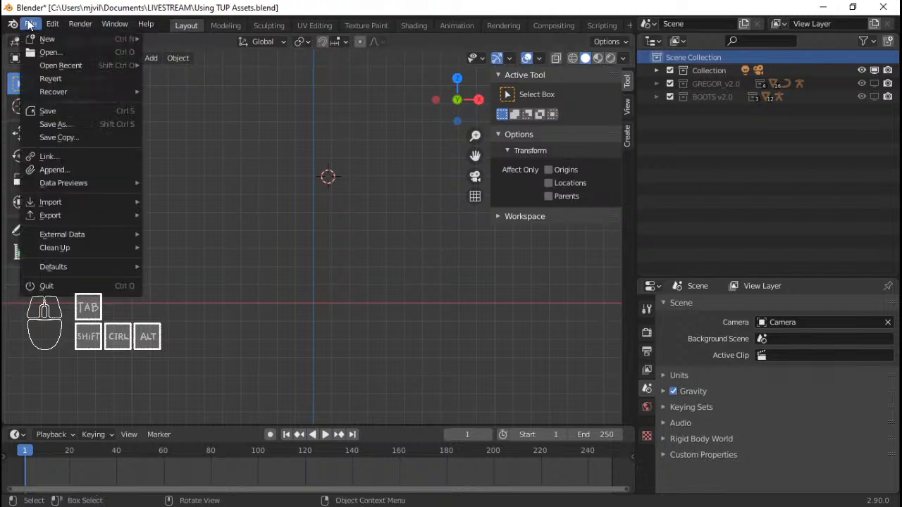
click(56, 171)
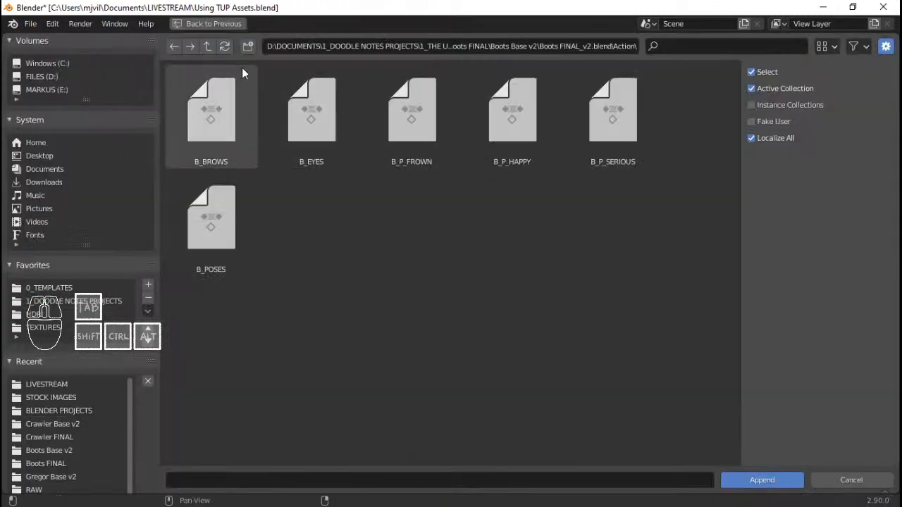
click(207, 46)
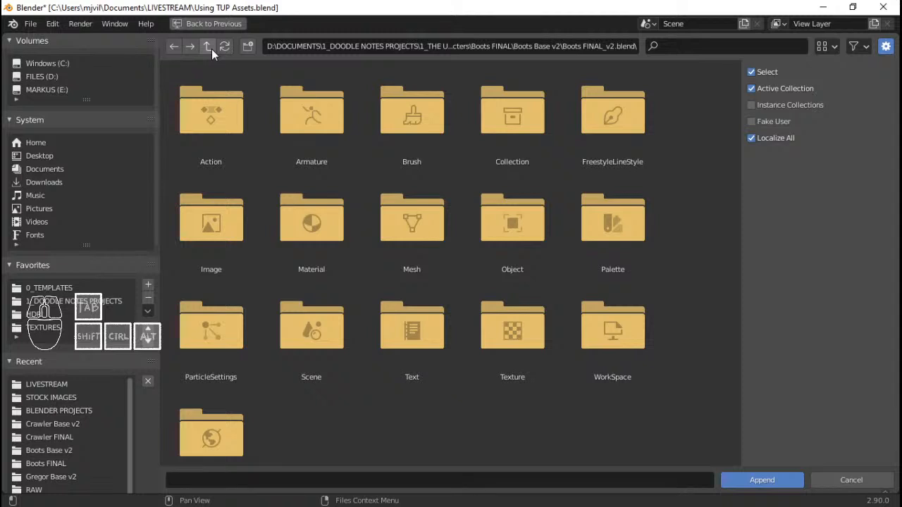
click(208, 46)
click(207, 47)
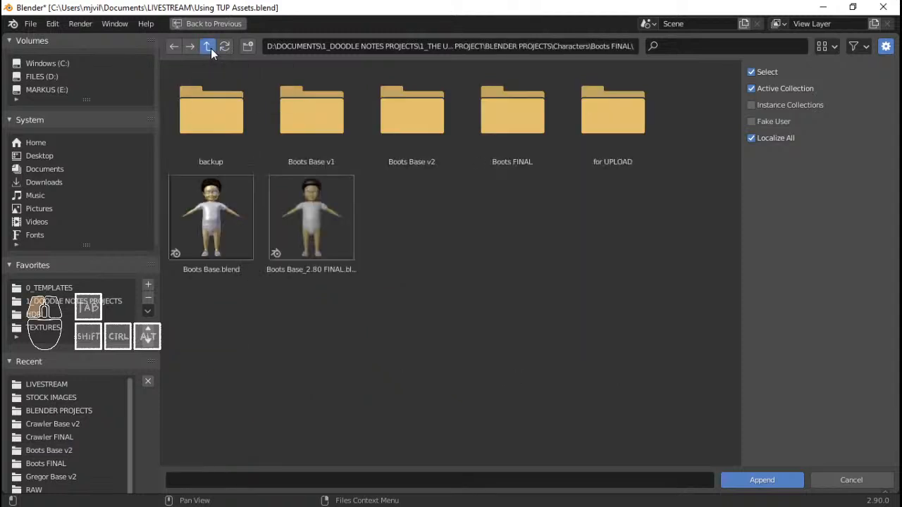
click(211, 48)
click(212, 45)
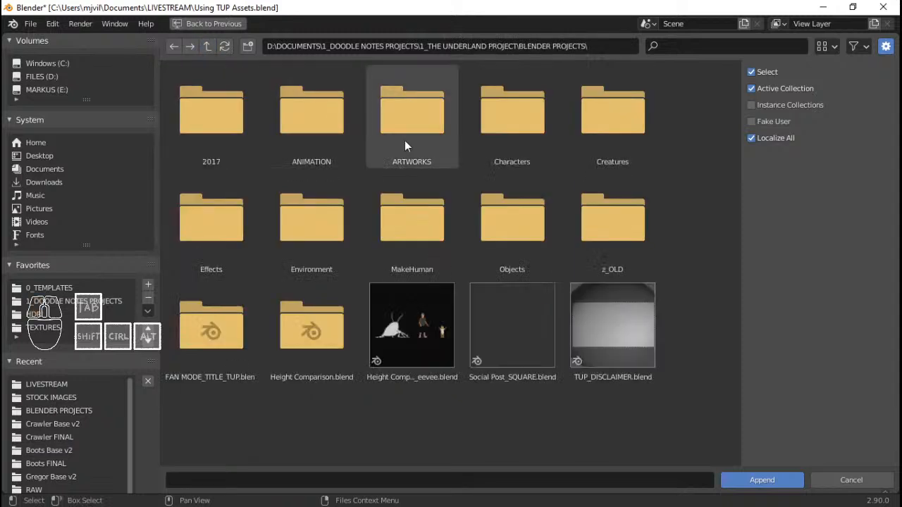
double_click(628, 150)
double_click(247, 124)
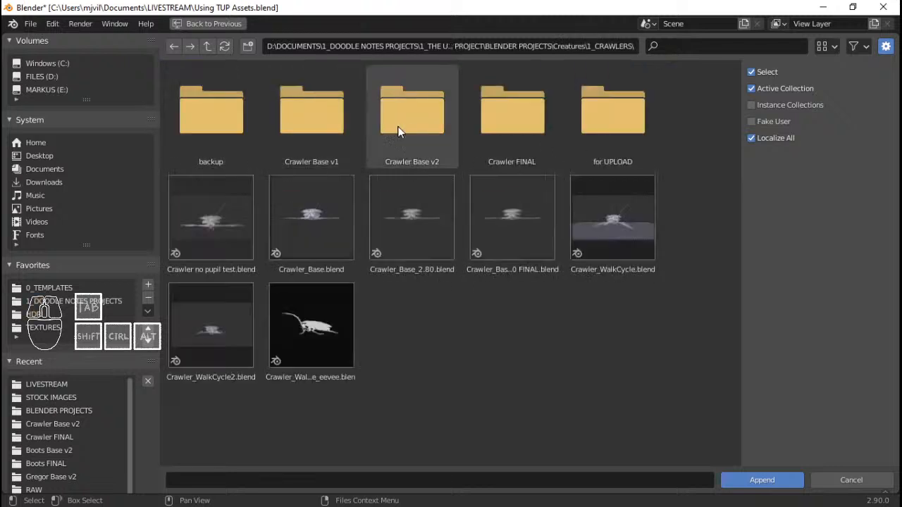
double_click(398, 132)
click(229, 132)
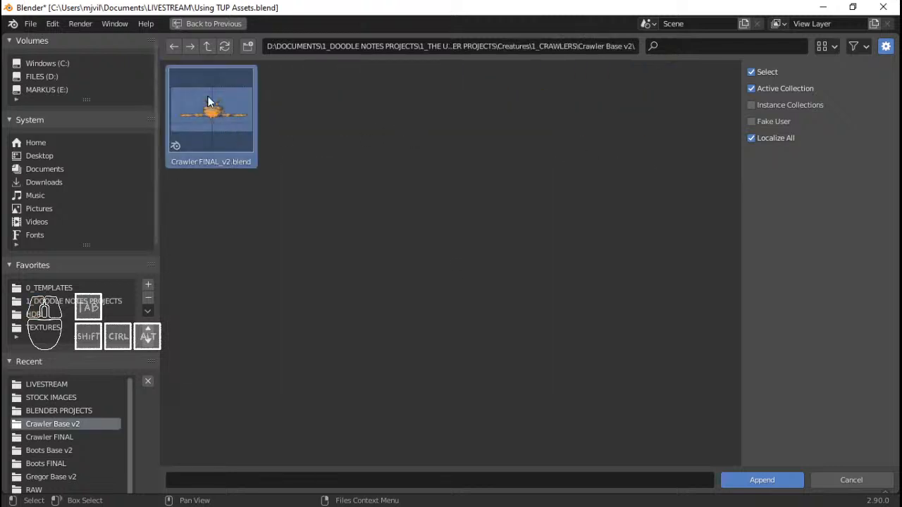
click(762, 480)
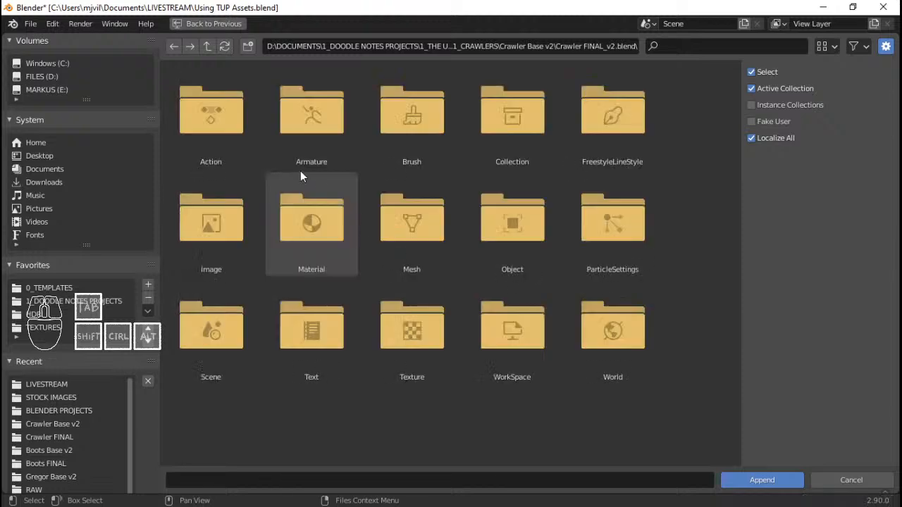
double_click(519, 117)
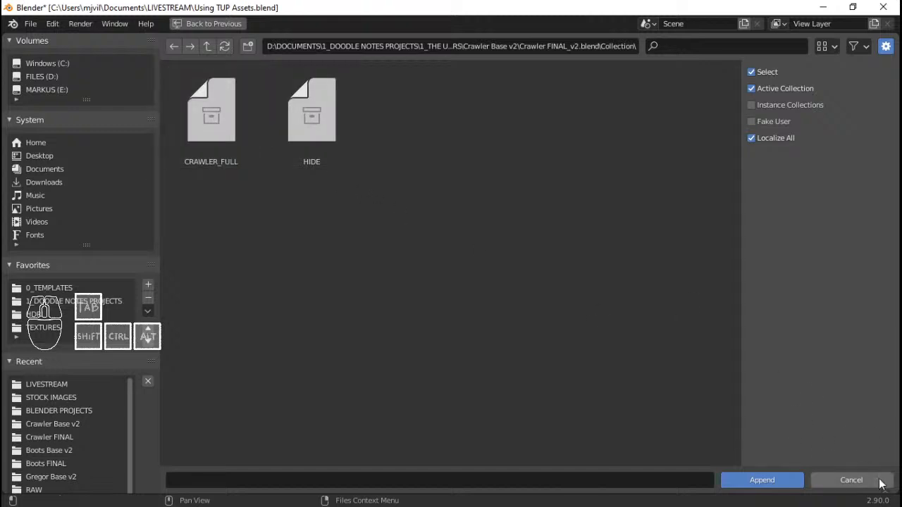
click(852, 480)
Step: Save the current file and open Crawler FINAL_v2.blend from the recent Crawler Base v2 folder
key(ctrl+s)
click(31, 23)
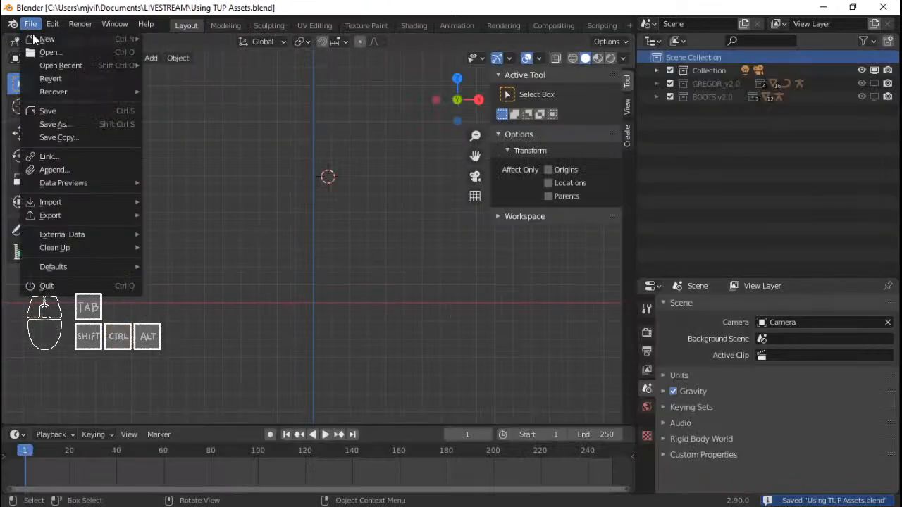
click(44, 51)
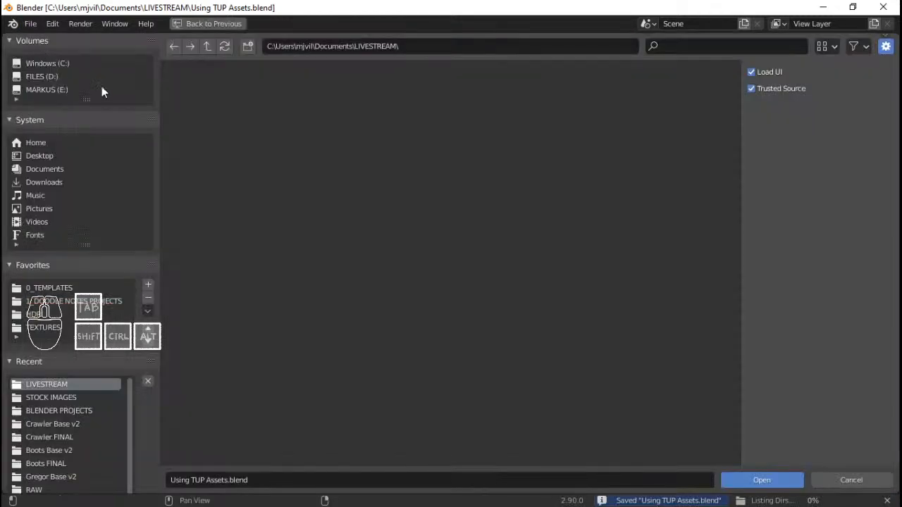
click(64, 422)
double_click(216, 154)
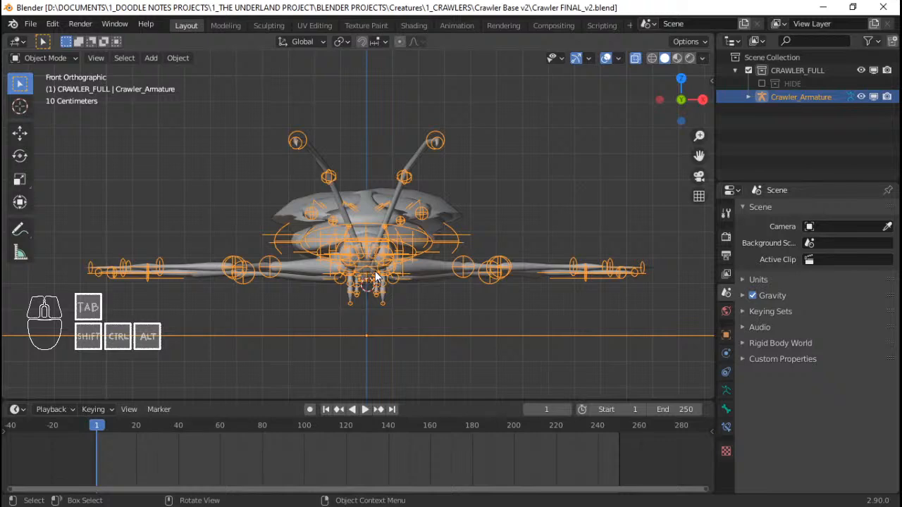
Step: Switch the Crawler armature to Pose Mode and apply the rest_ROACH STAND pose from its pose library
middle_drag(456, 214, 634, 199)
key(ctrl+Tab)
click(726, 390)
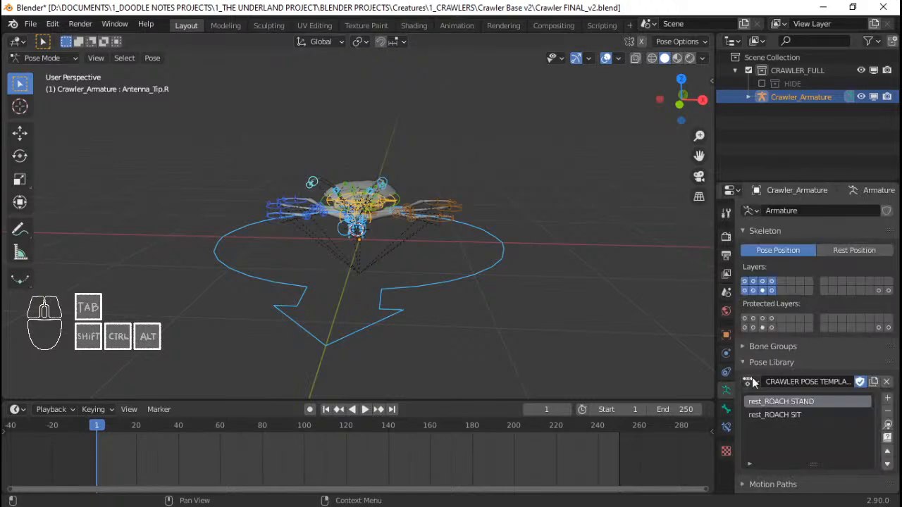
click(750, 381)
click(887, 425)
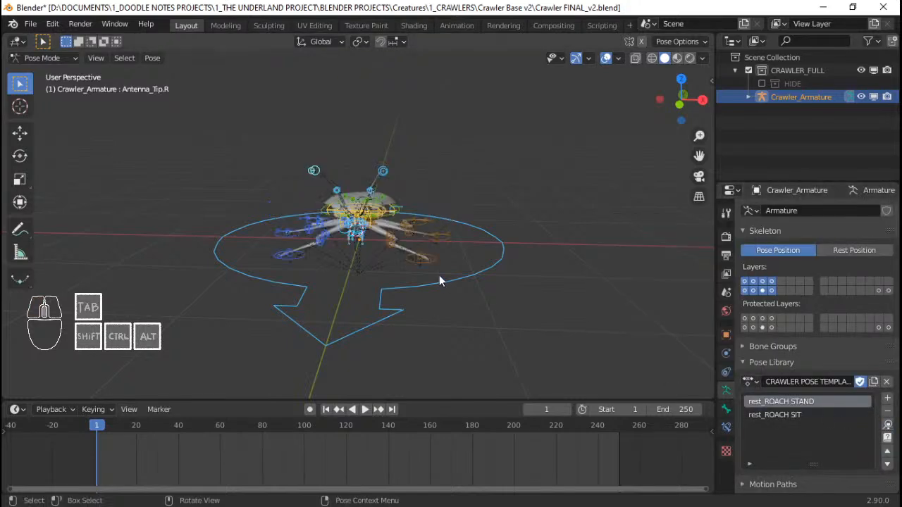
Step: Apply the rest_ROACH SIT pose to the Crawler and view it from the front
middle_drag(439, 274, 638, 271)
click(804, 414)
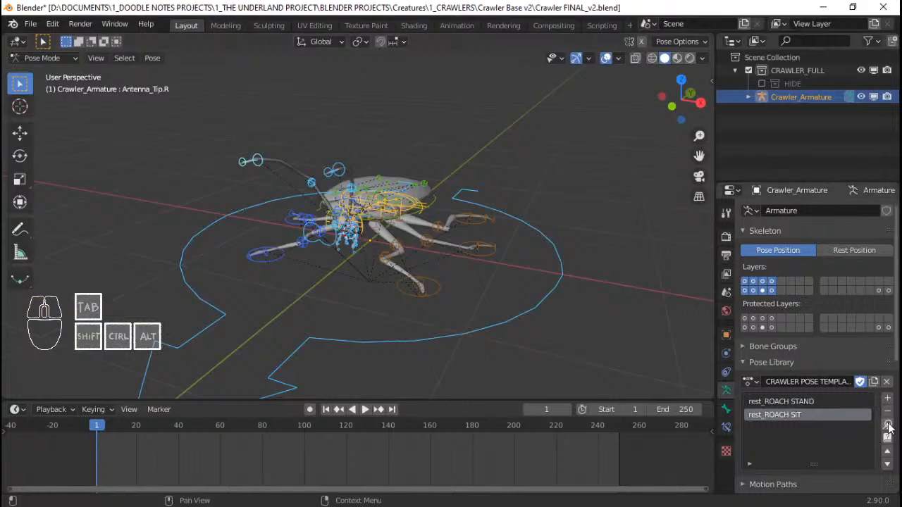
click(888, 426)
middle_drag(699, 364, 397, 239)
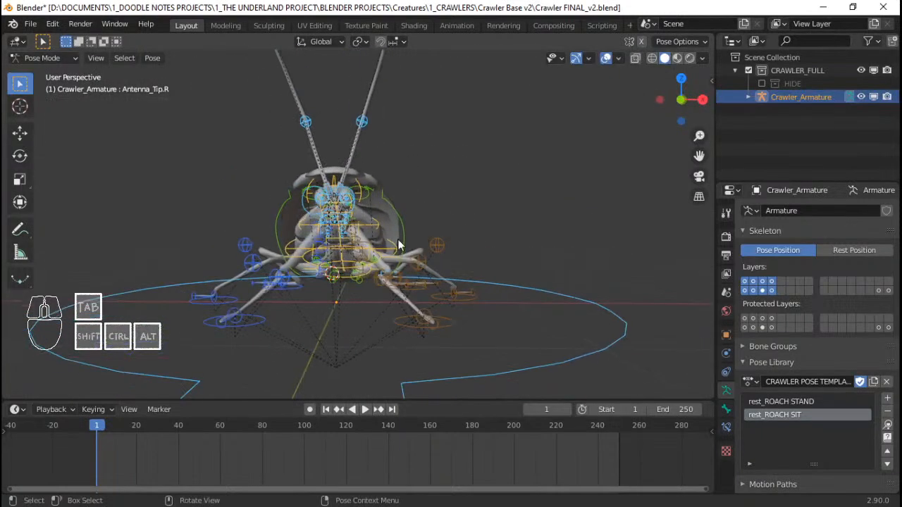
key(KP_1)
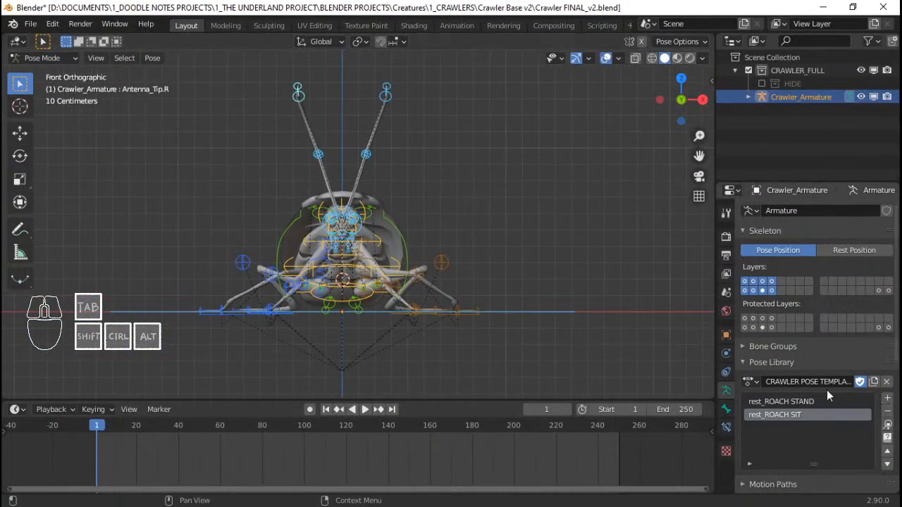
Step: Switch the pose library to CRAWLER PHONEME TEMPLATE and apply the AI mouth pose
click(751, 381)
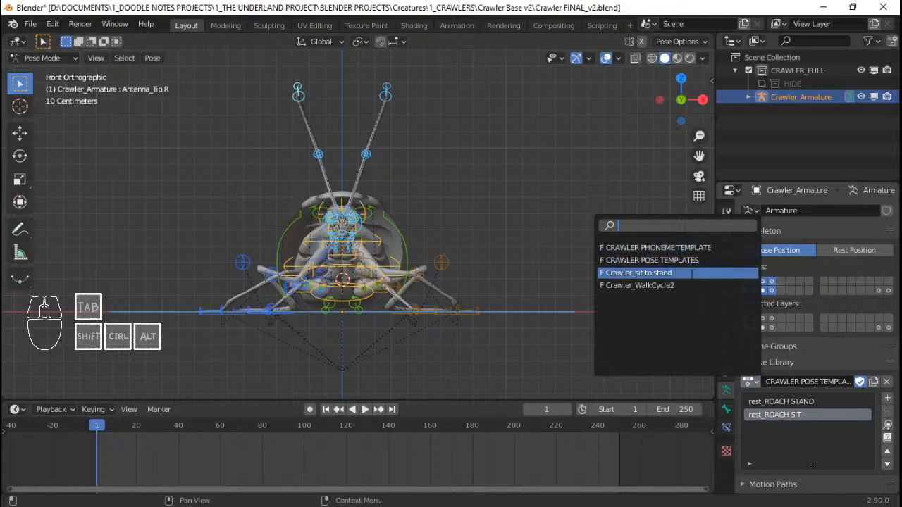
click(673, 248)
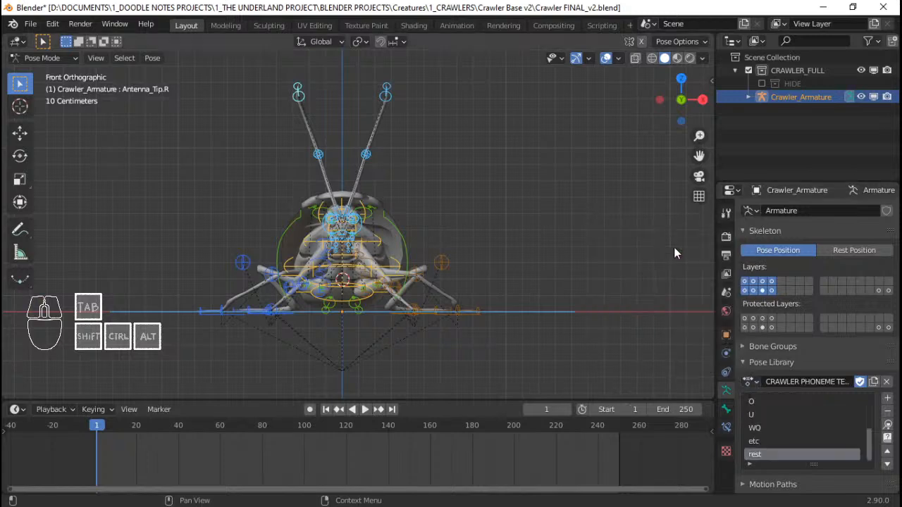
scroll(776, 416, up, 1)
click(777, 410)
ctrl+middle_drag(471, 310, 380, 218)
shift+middle_drag(380, 219, 437, 209)
click(775, 402)
click(887, 425)
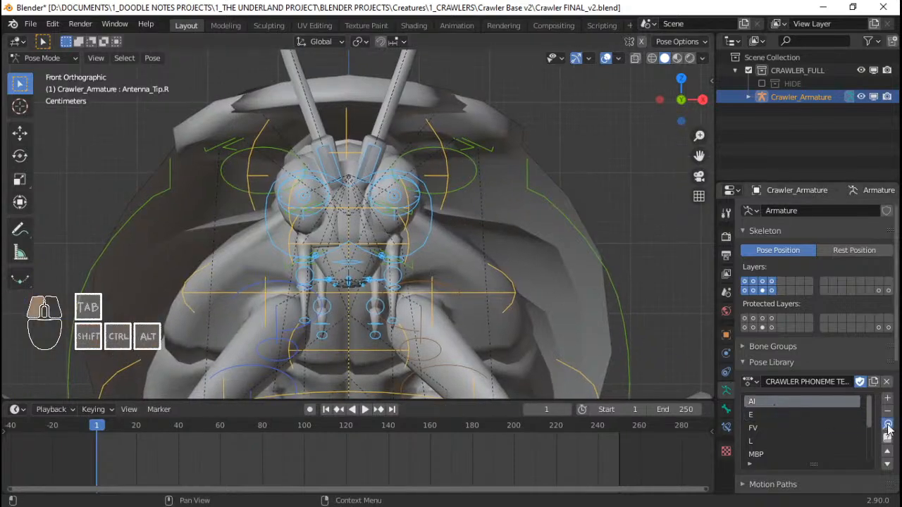
Step: Apply the E phoneme pose while viewing the Crawler's mouth up close from the side
middle_drag(588, 315, 399, 207)
scroll(454, 205, up, 4)
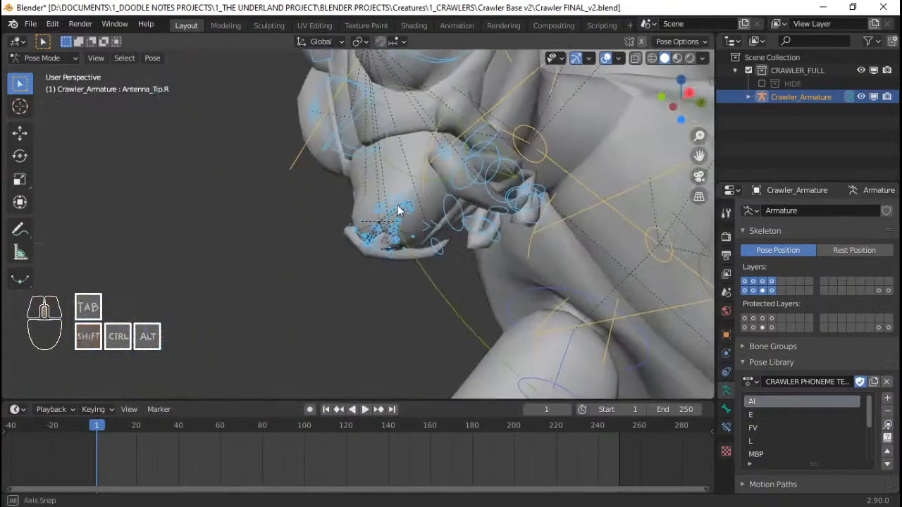
click(796, 419)
click(887, 424)
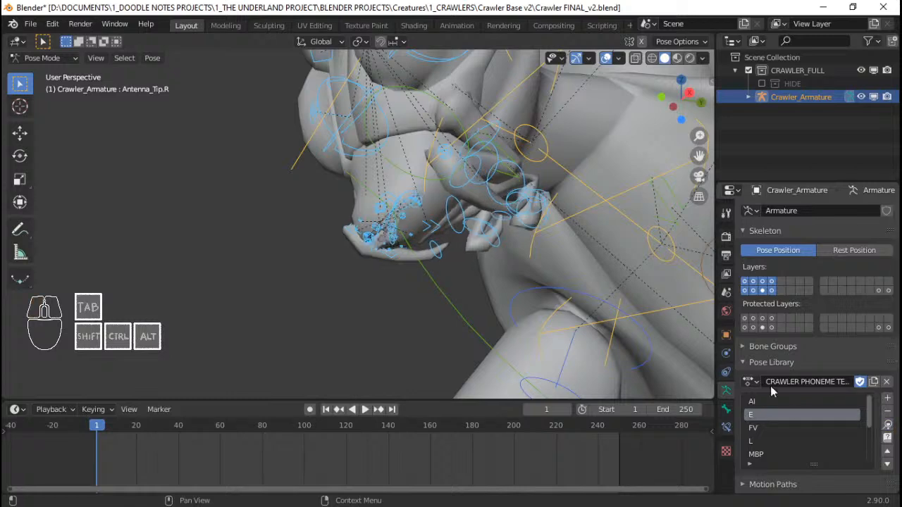
Step: Set the pose library back to CRAWLER POSE TEMPLATES and switch to the Animation workspace
click(751, 382)
click(642, 261)
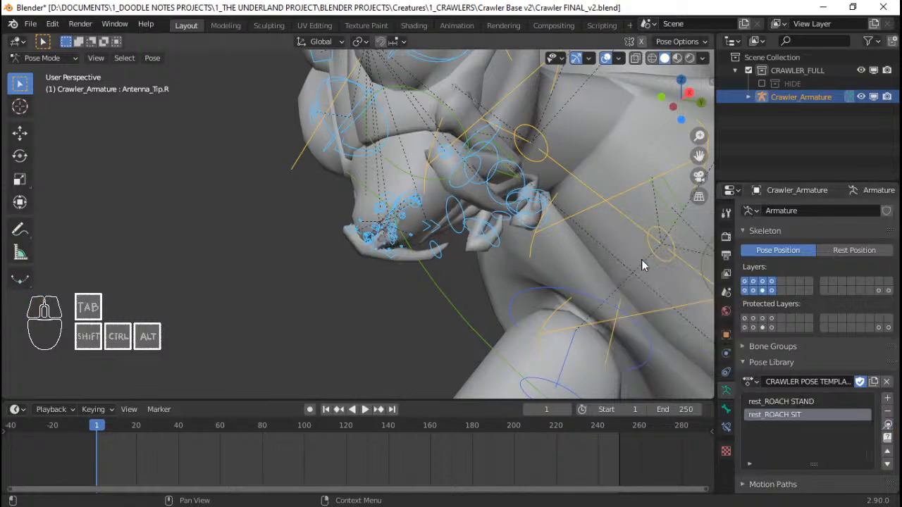
scroll(469, 226, down, 7)
middle_drag(429, 188, 462, 247)
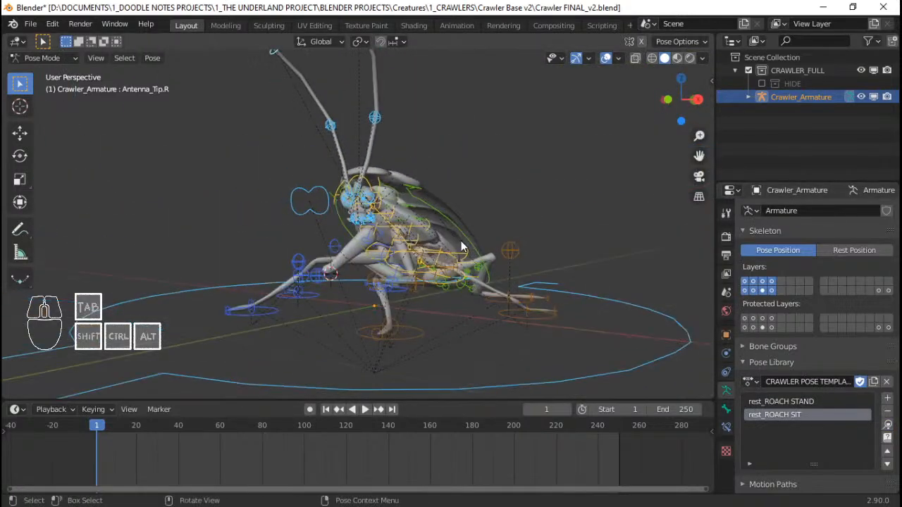
click(458, 26)
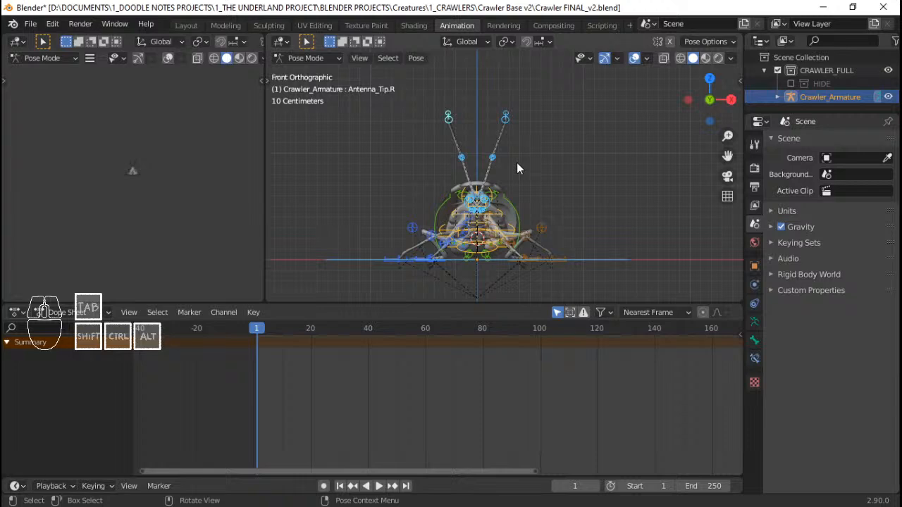
Step: Examine the Crawler's sitting pose up close from the front, the side and an angled view
scroll(500, 172, up, 2)
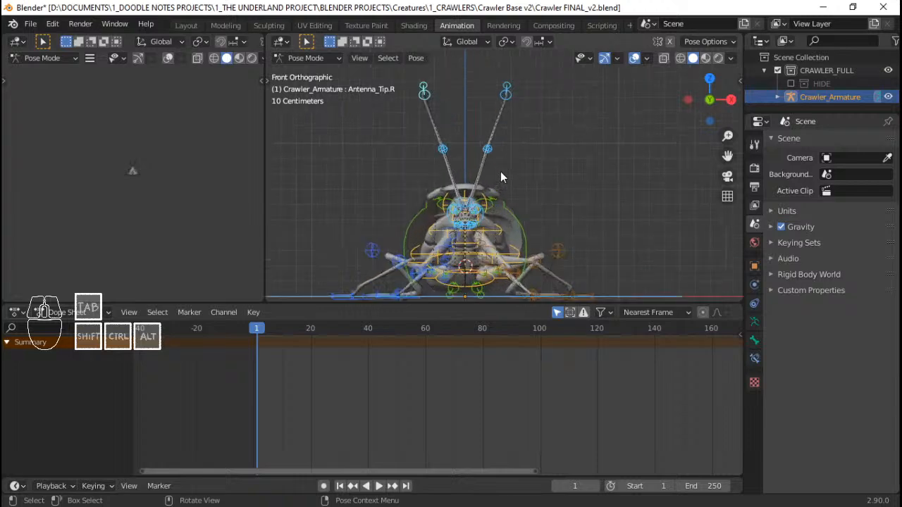
shift+middle_drag(500, 171, 534, 160)
scroll(516, 193, up, 3)
shift+middle_drag(500, 185, 566, 177)
scroll(516, 196, up, 1)
scroll(566, 177, down, 2)
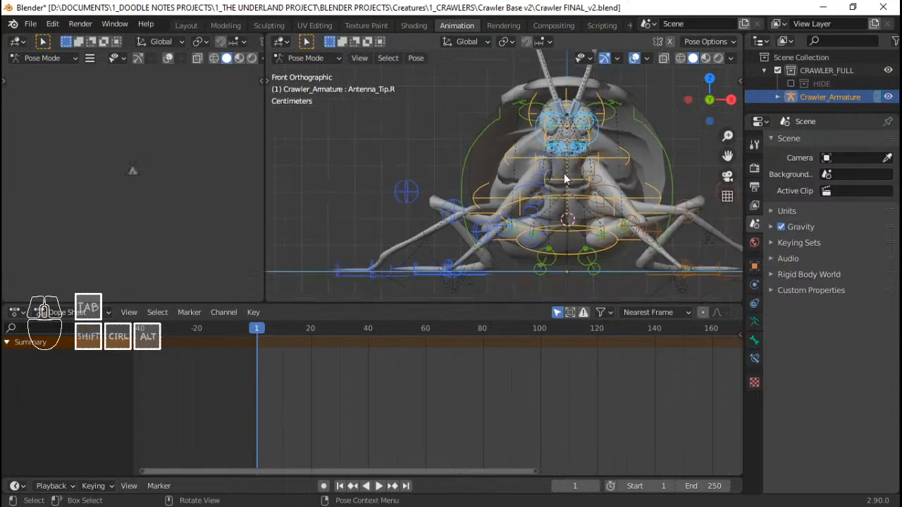
scroll(554, 188, up, 2)
shift+middle_drag(609, 215, 587, 175)
ctrl+middle_drag(587, 174, 397, 184)
scroll(598, 179, down, 2)
scroll(599, 180, up, 2)
scroll(395, 189, down, 5)
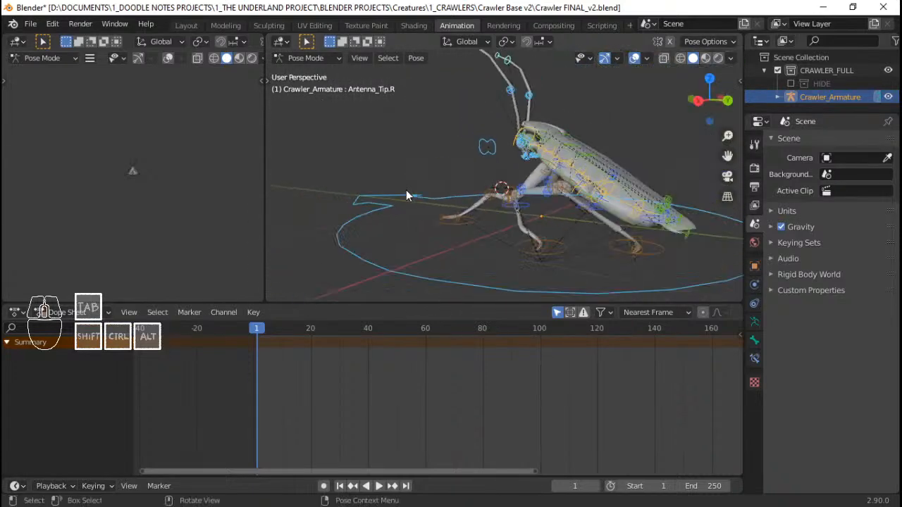
scroll(470, 188, up, 1)
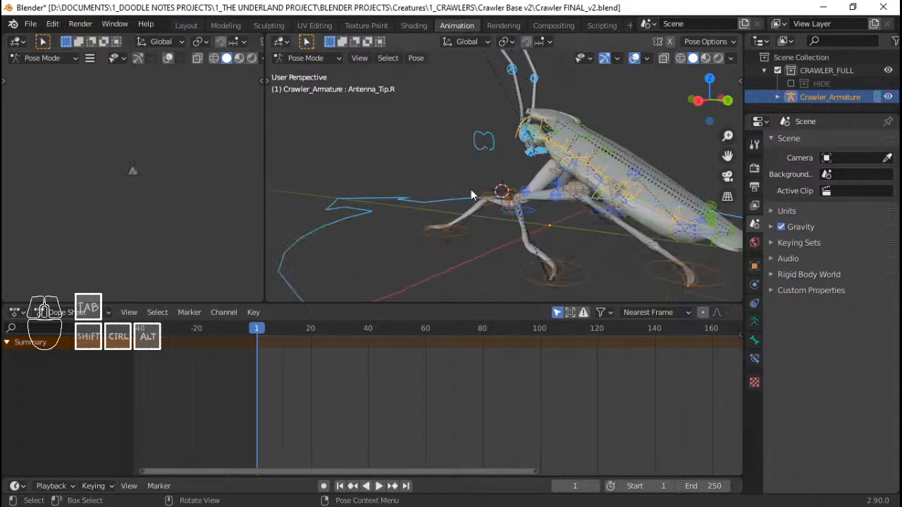
middle_drag(471, 189, 635, 205)
shift+middle_drag(532, 192, 597, 185)
scroll(499, 176, down, 1)
scroll(499, 176, down, 3)
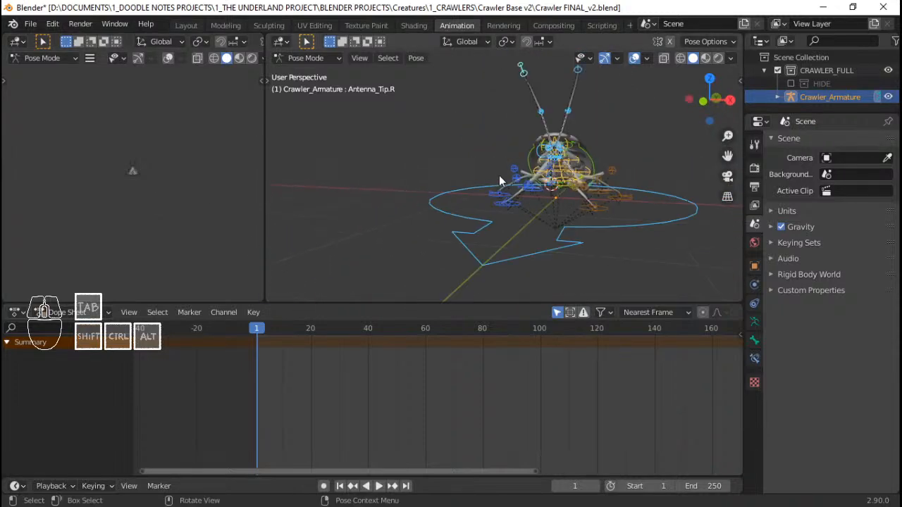
scroll(586, 194, up, 1)
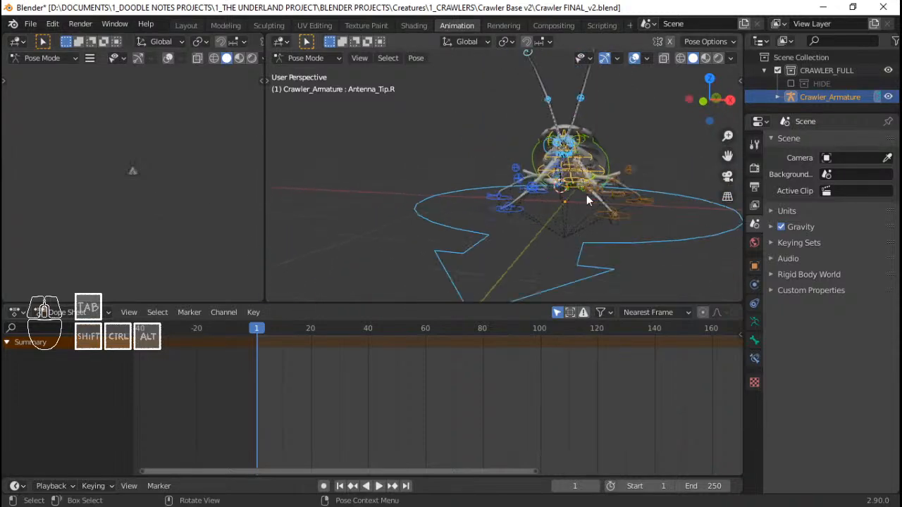
middle_drag(588, 202, 482, 172)
Step: Try rotating the upper_body bone of the Crawler rig
click(530, 161)
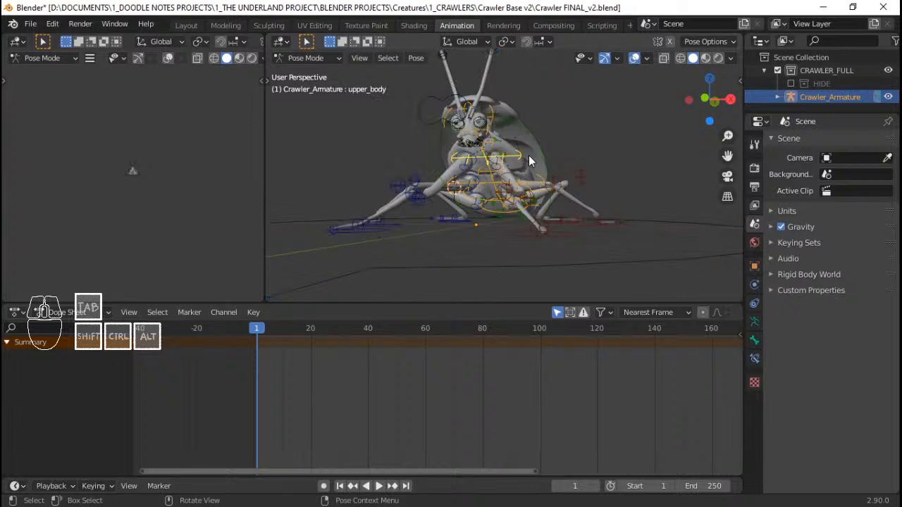
key(r)
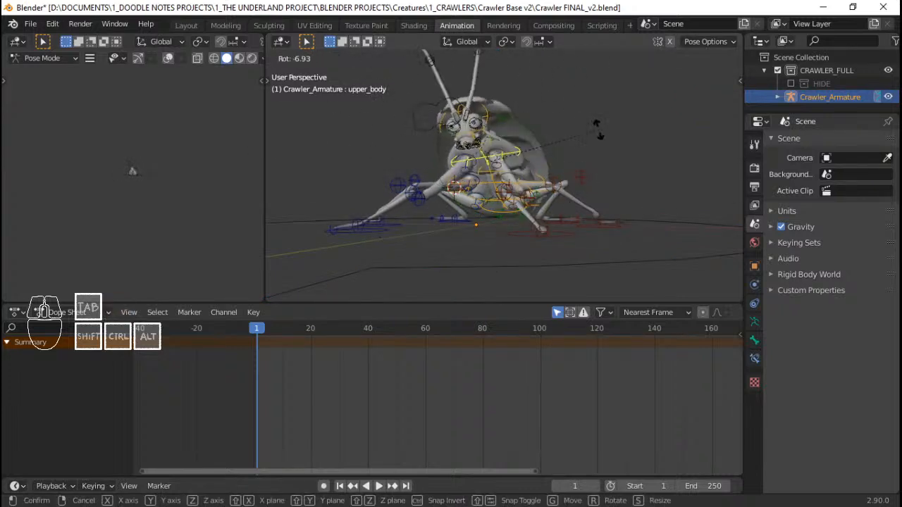
right_click(596, 130)
Step: Select the Foot_Upper.L and Foot_Upper.R controls in turn to point out the Crawler's front feet
middle_drag(589, 140, 485, 186)
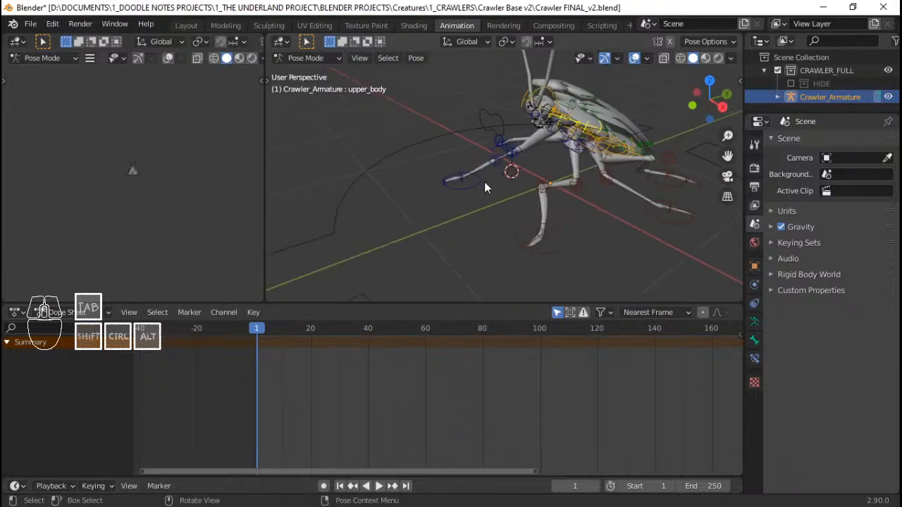
click(518, 232)
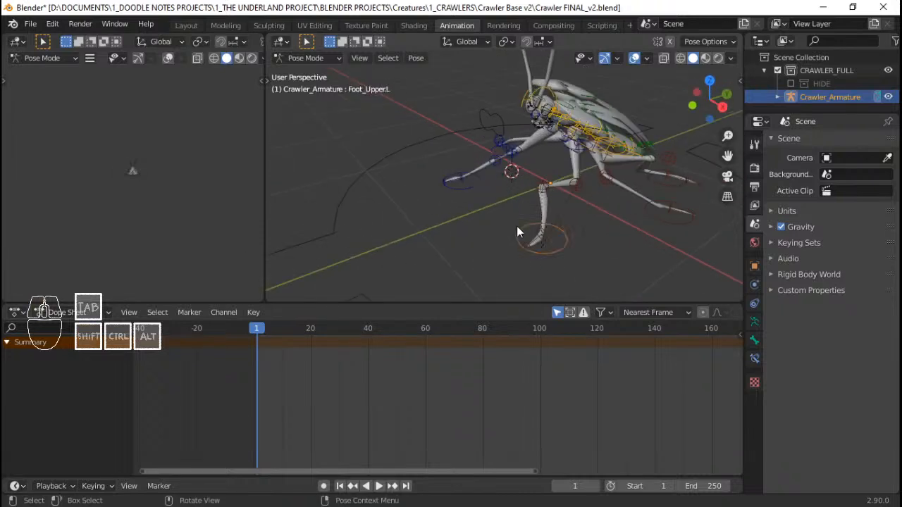
click(480, 187)
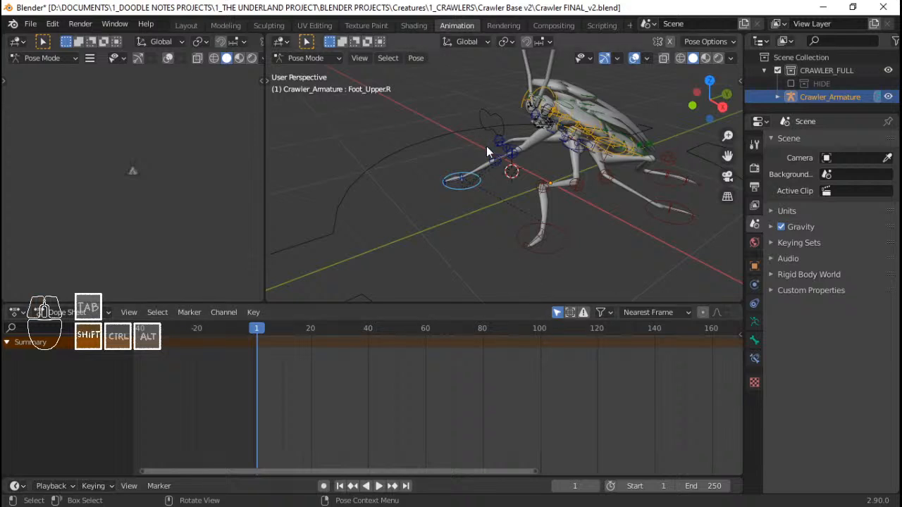
middle_drag(486, 152, 484, 185)
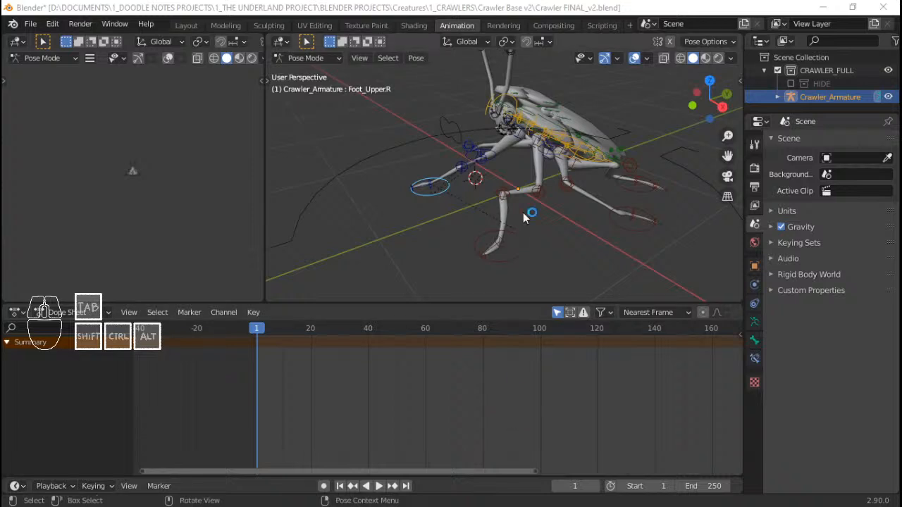
Step: Select all bones of the Crawler armature while viewing it from a front angle
middle_drag(529, 211, 573, 175)
scroll(574, 176, down, 3)
key(a)
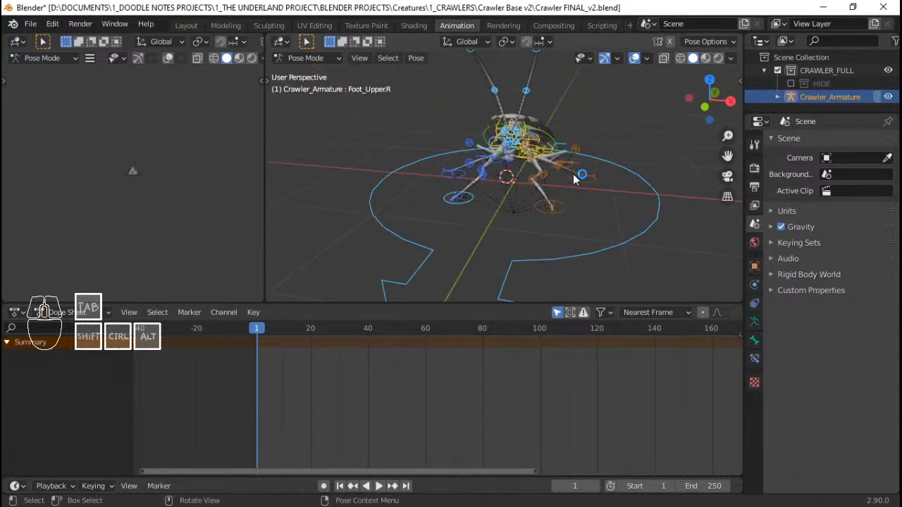
scroll(573, 175, up, 2)
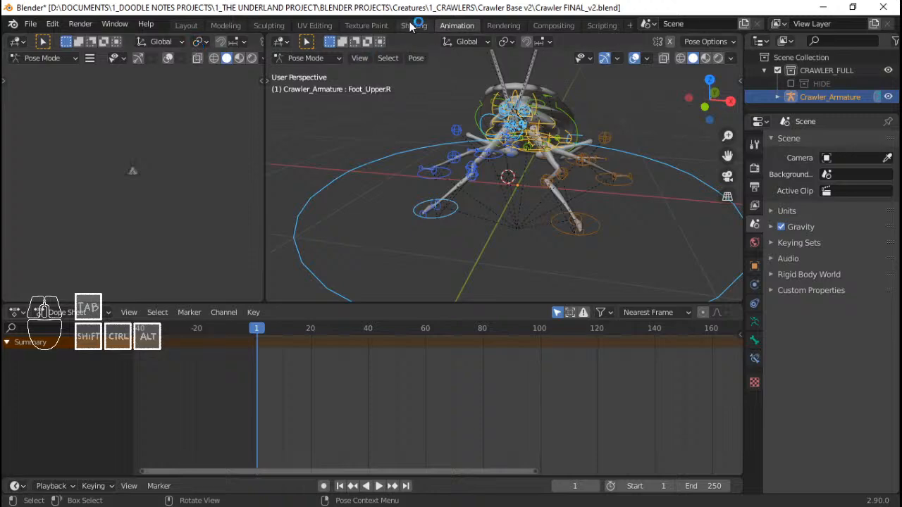
scroll(557, 196, down, 1)
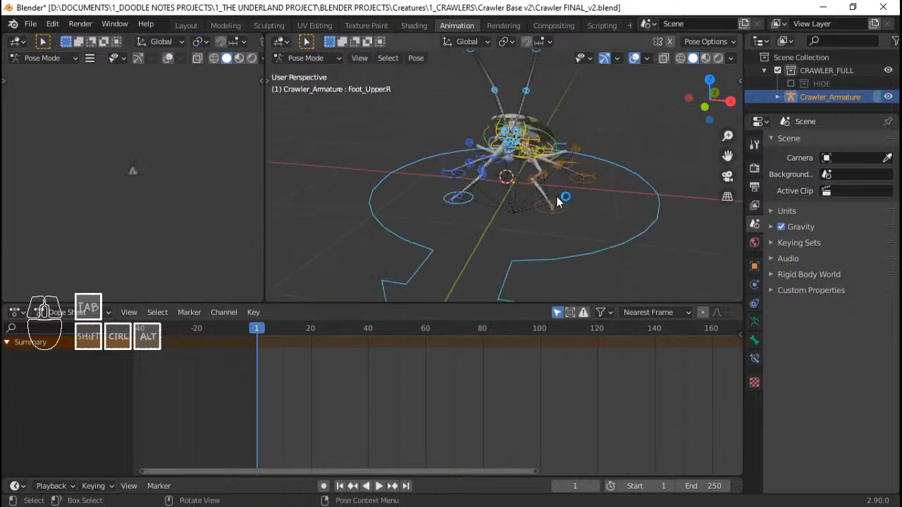
scroll(556, 197, up, 1)
middle_drag(557, 197, 536, 204)
Step: Bring the Crawler into view in the secondary viewport and switch the Dope Sheet to the Action Editor
key(KP_3)
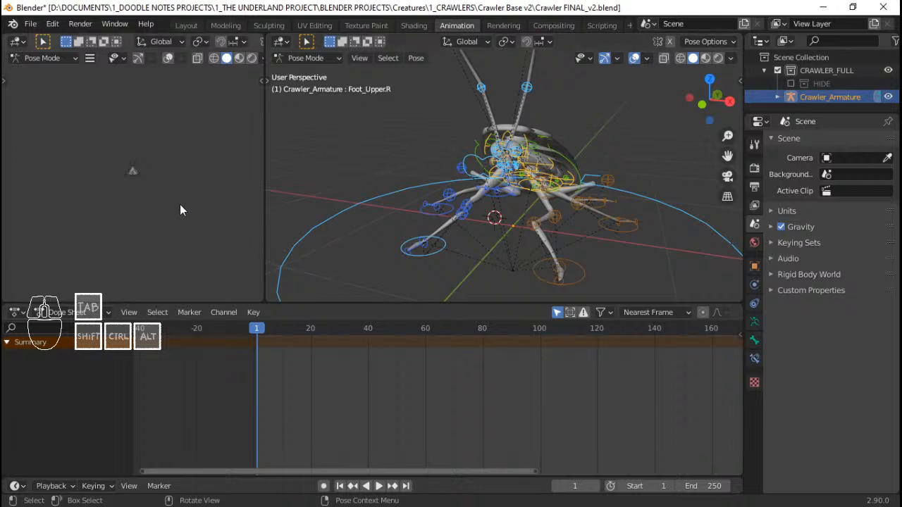
middle_drag(192, 148, 159, 263)
click(71, 314)
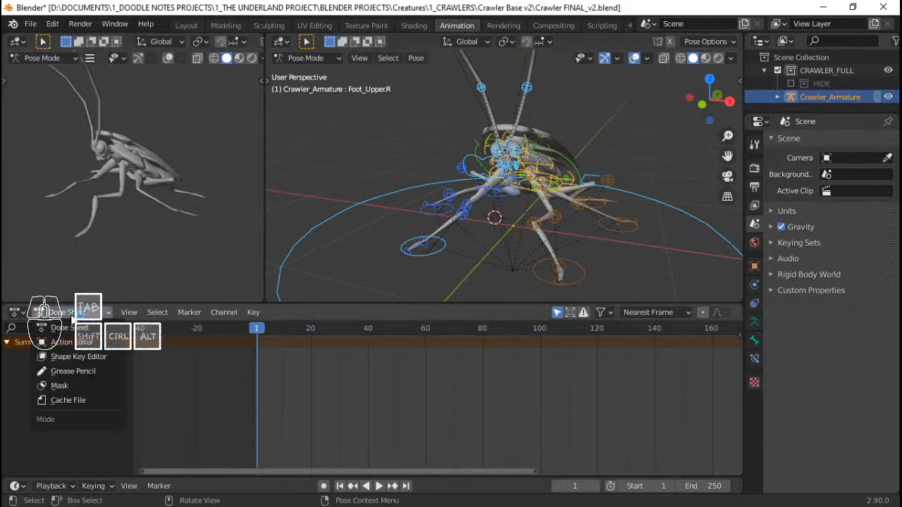
click(72, 318)
click(73, 315)
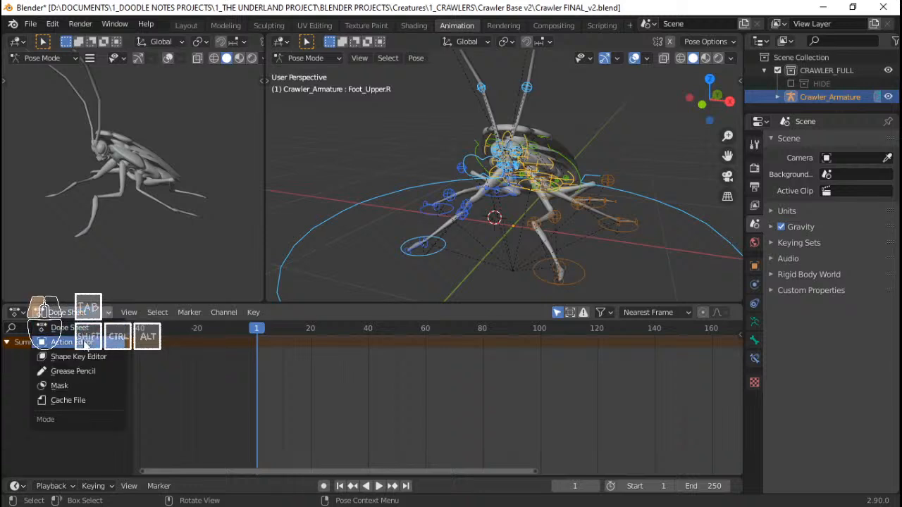
click(84, 343)
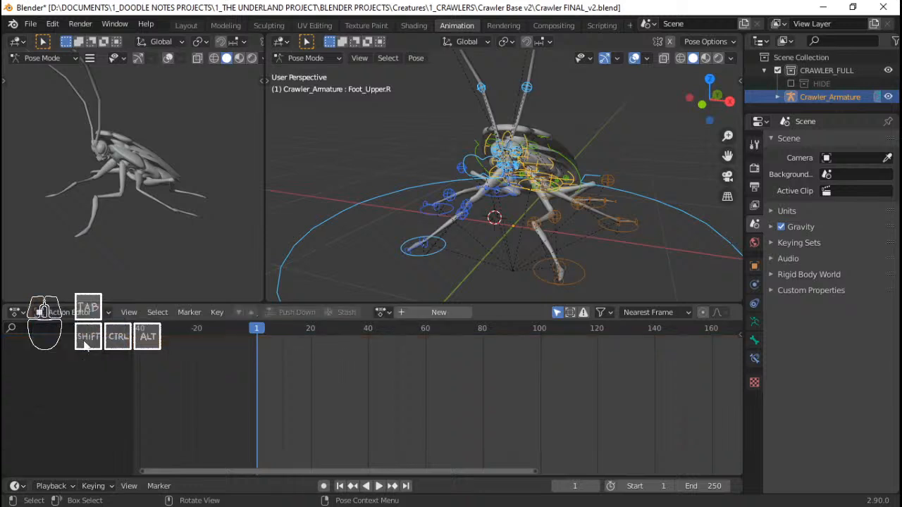
Step: Load the Crawler_WalkCycle2 action and play it while viewing the Crawler from the side
click(382, 311)
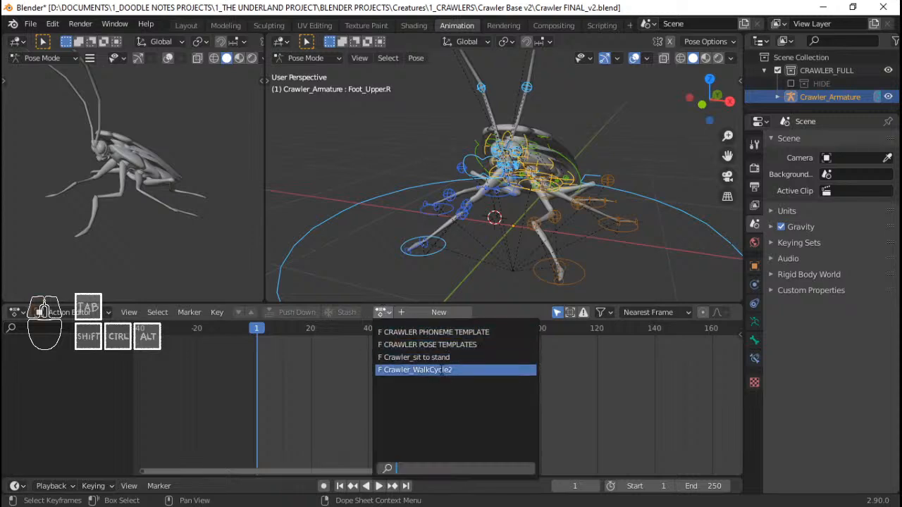
click(440, 370)
middle_drag(522, 254, 448, 282)
key(space)
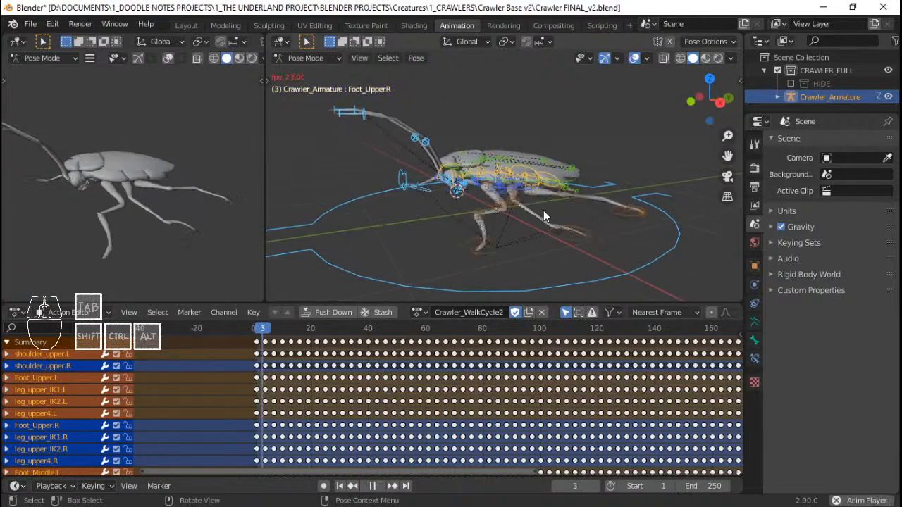
shift+middle_drag(529, 210, 489, 213)
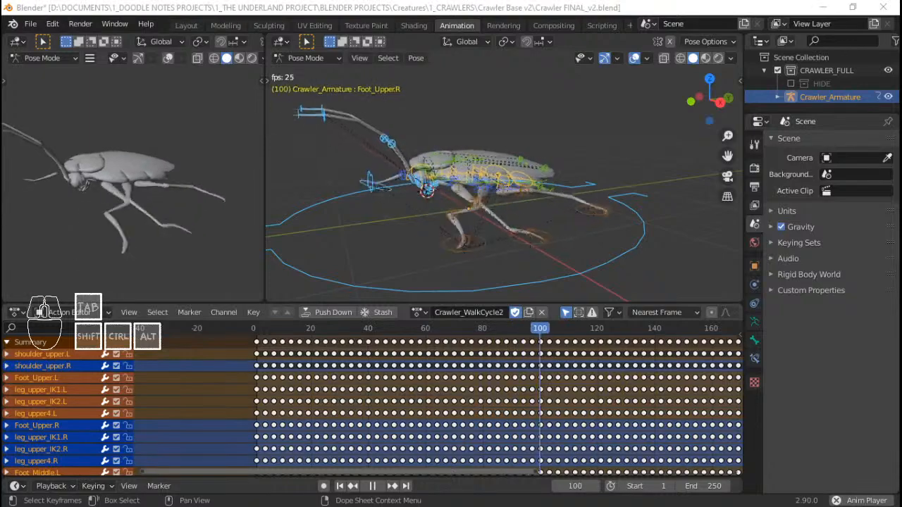
Step: Restart the walk cycle playback from the first frame and show the action's full keyframe range
key(space)
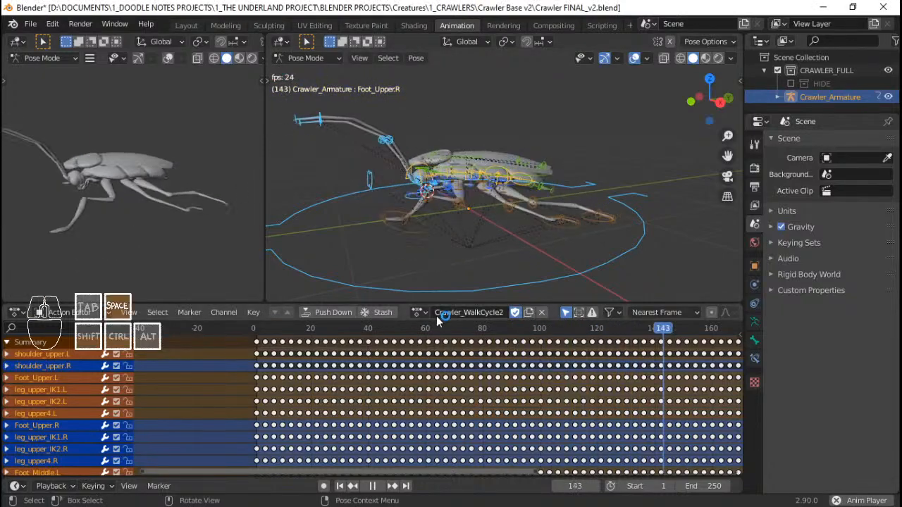
key(shift+Left)
key(space)
scroll(554, 383, down, 7)
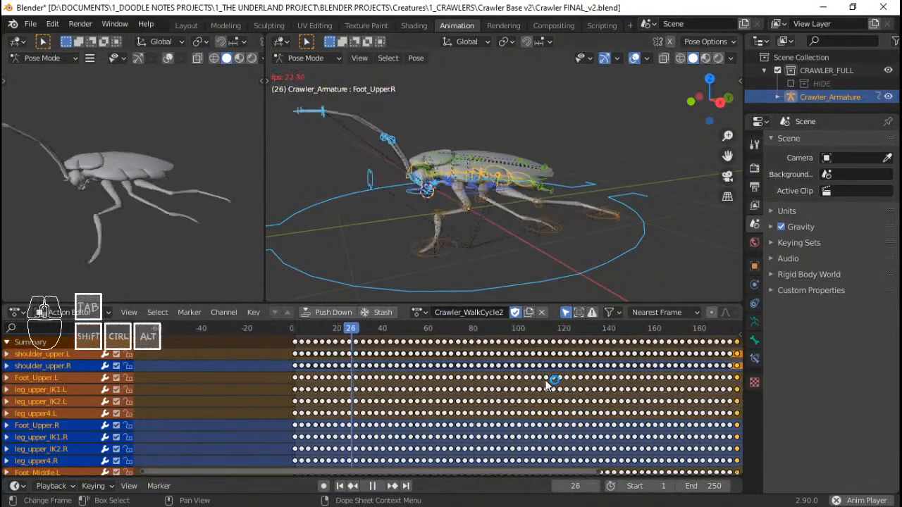
scroll(549, 383, down, 3)
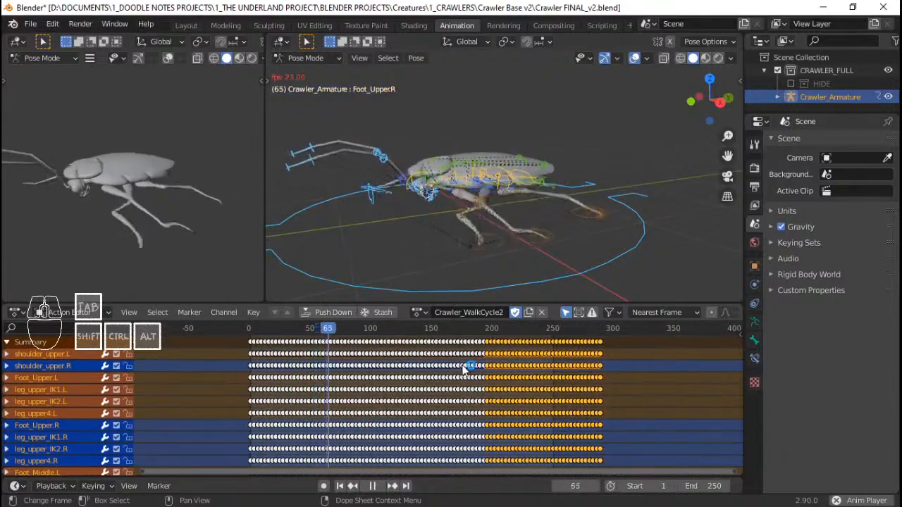
Step: Try moving the MAIN control along the global Y axis twice while the walk cycle plays
click(473, 209)
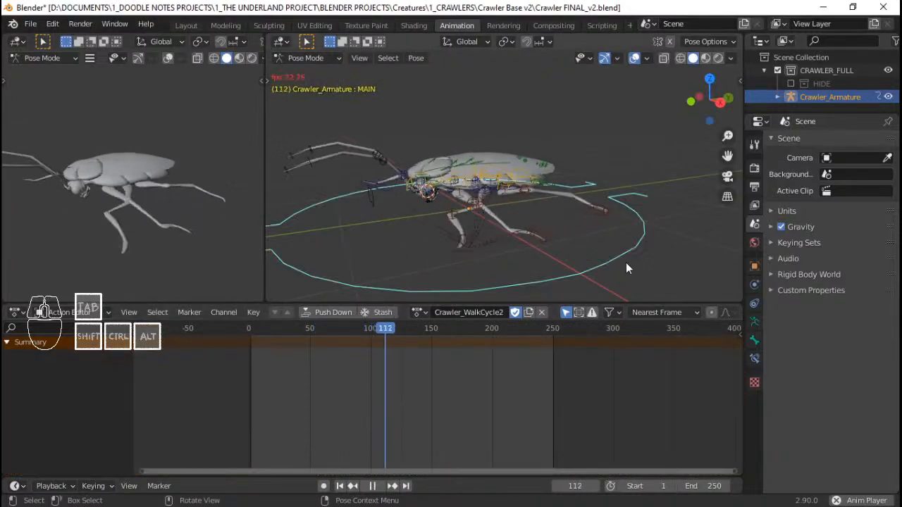
key(g)
key(y)
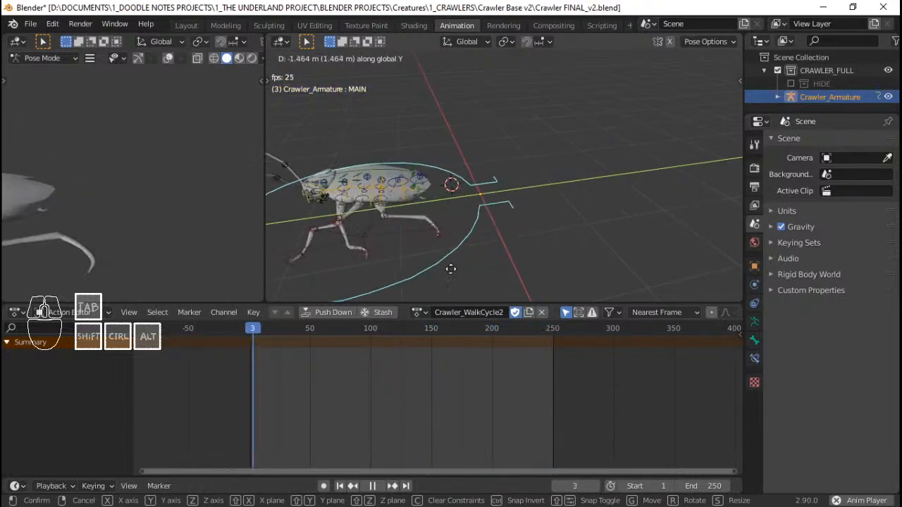
right_click(742, 260)
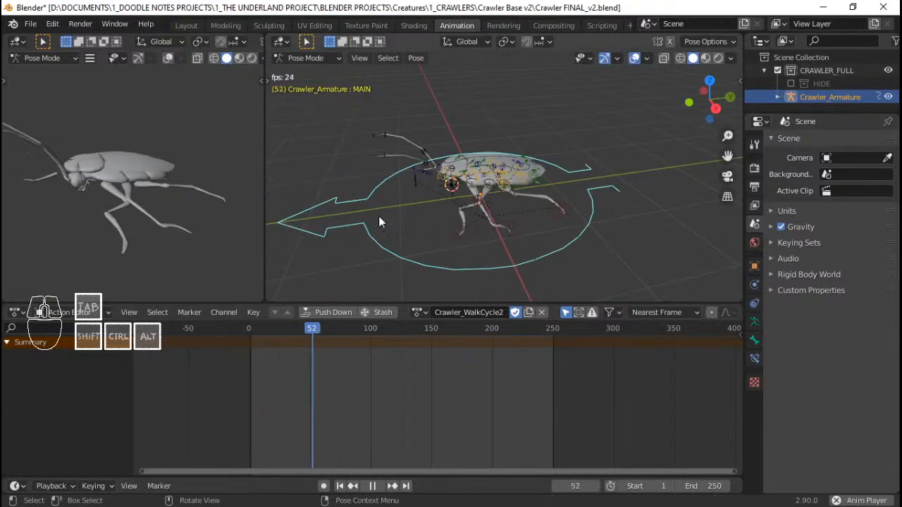
key(g)
key(y)
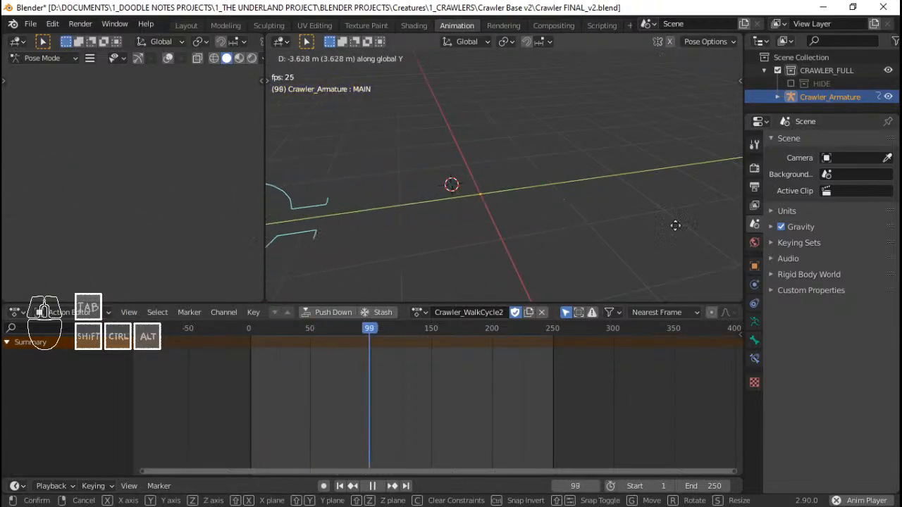
right_click(575, 229)
Step: Preview the walk cycle briefly with overlays hidden, and rewind to the first frame with all bones selected
key(shift+alt+z)
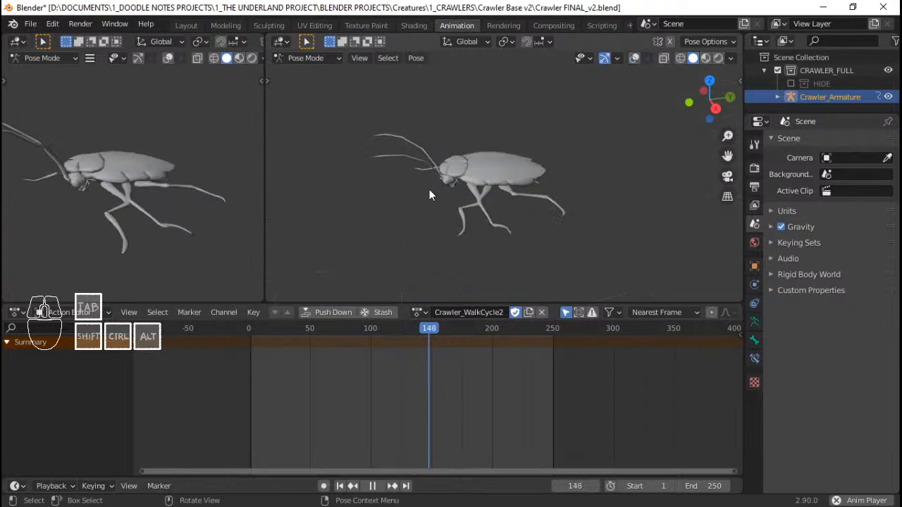
key(shift+alt+z)
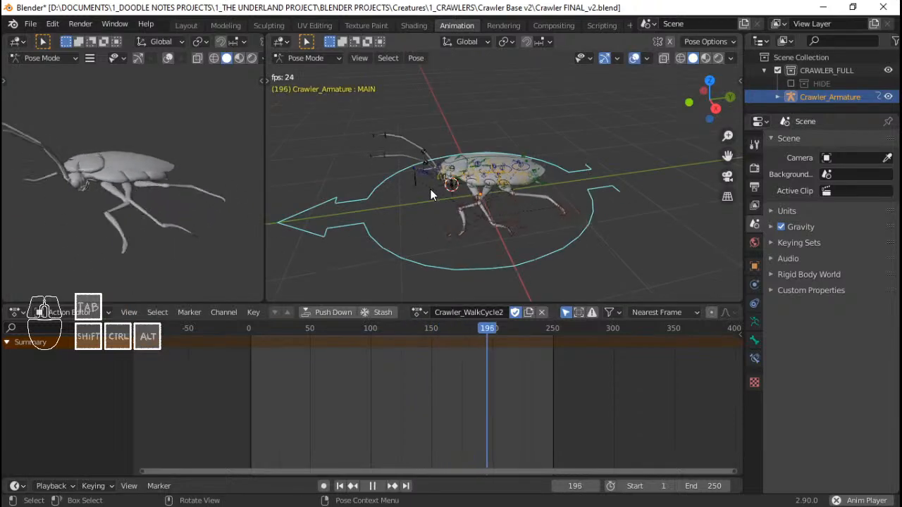
key(a)
key(space)
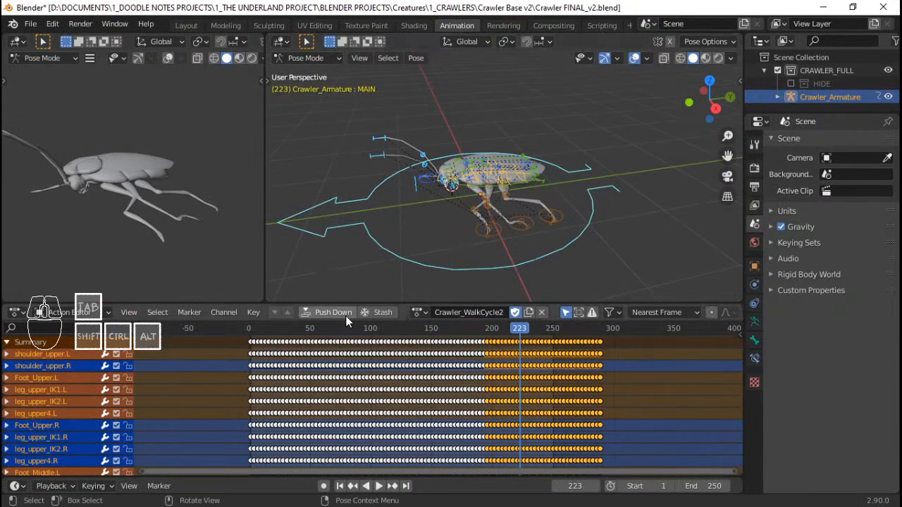
key(shift+Left)
Step: Load the Crawler_sit to stand action and select only the early keyframe near frame 10 in the first channel row
click(414, 315)
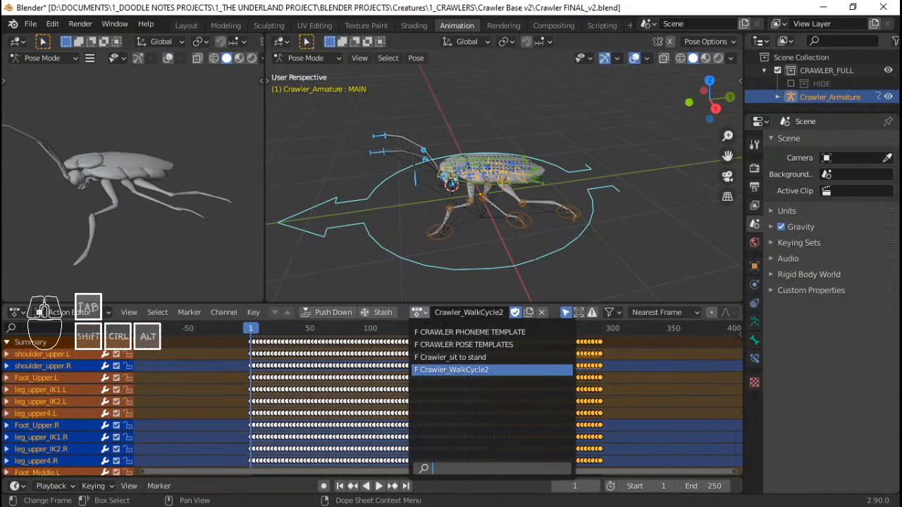
click(495, 358)
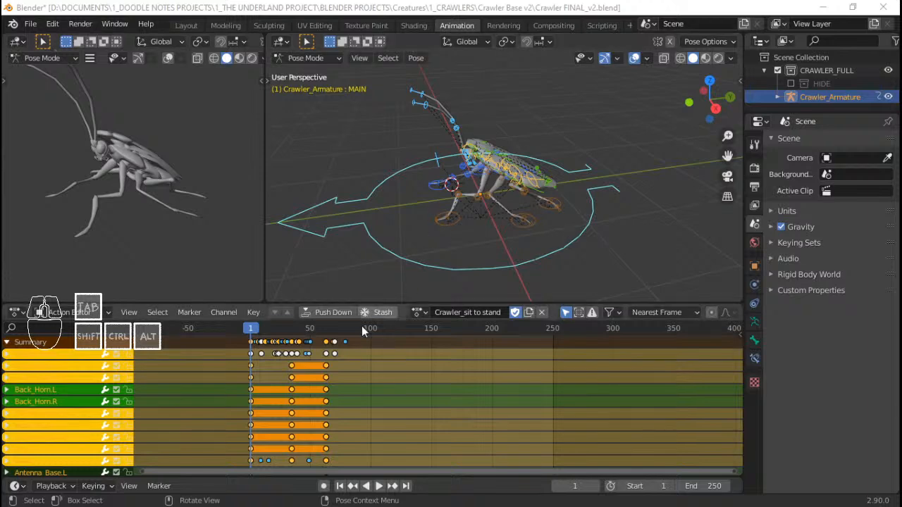
click(281, 361)
drag(261, 355, 262, 357)
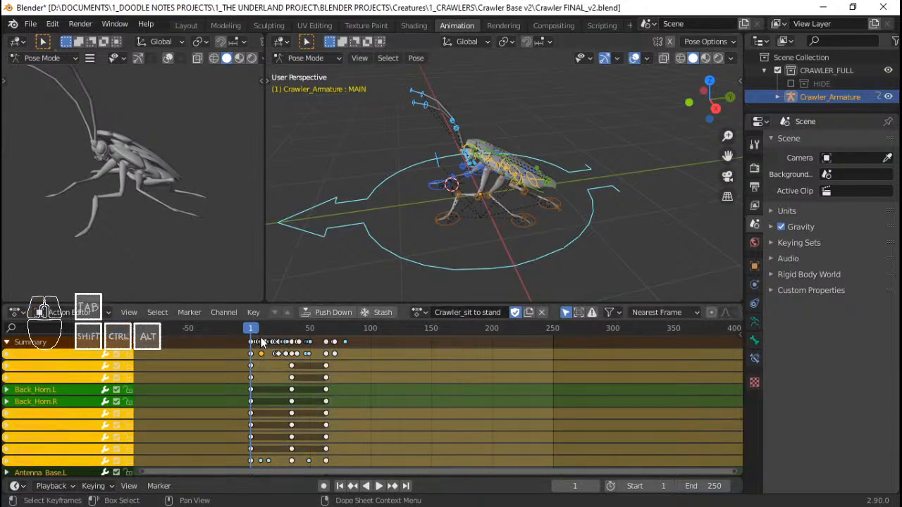
Step: Play the Crawler_sit to stand action from frame 1 while viewing the rig from the side and front, and stop it
click(250, 330)
key(space)
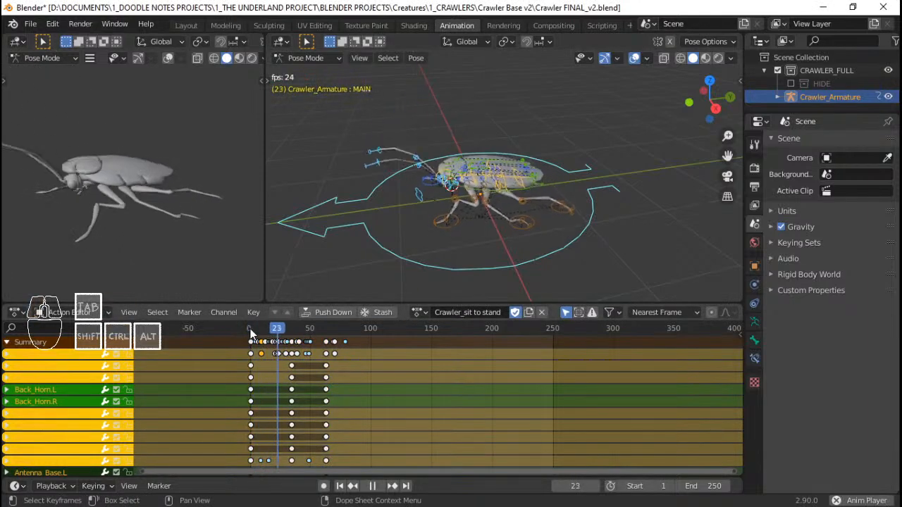
middle_drag(367, 211, 489, 185)
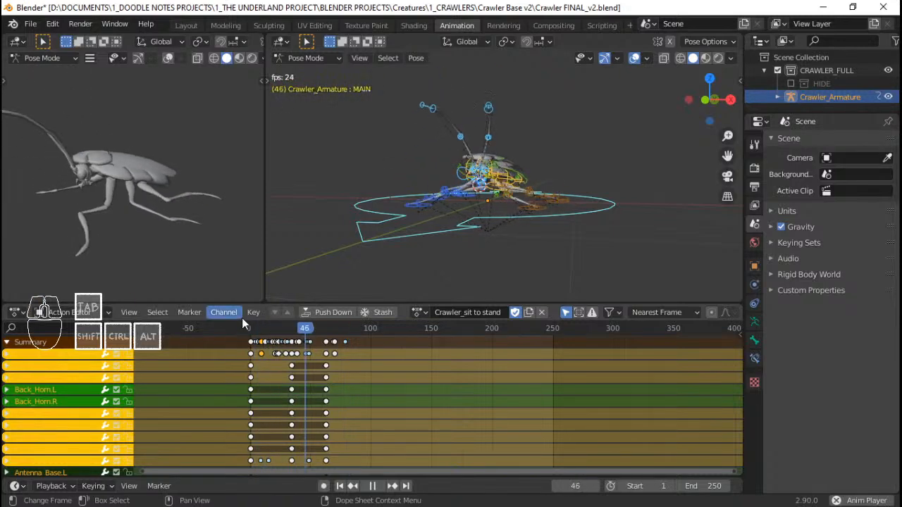
key(space)
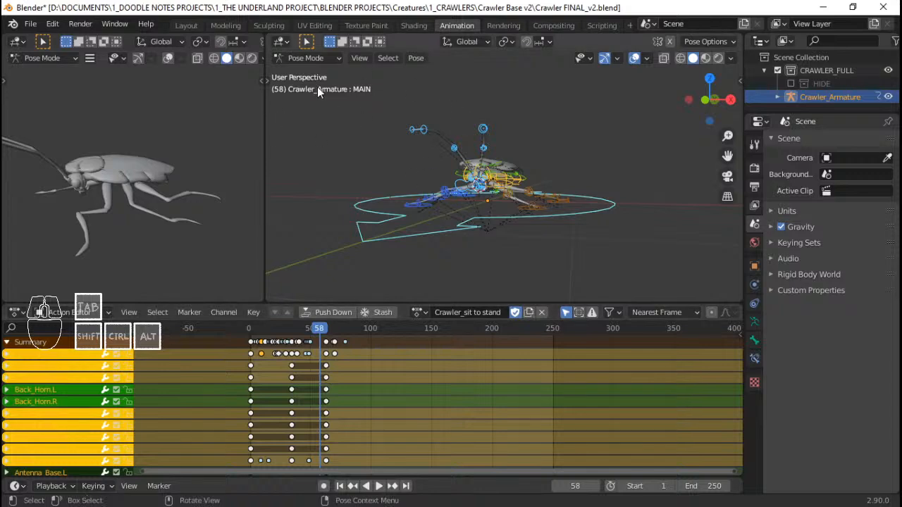
Step: Unlink the Crawler_sit to stand action from the armature and clear the rotation and location of the selected bones
click(419, 312)
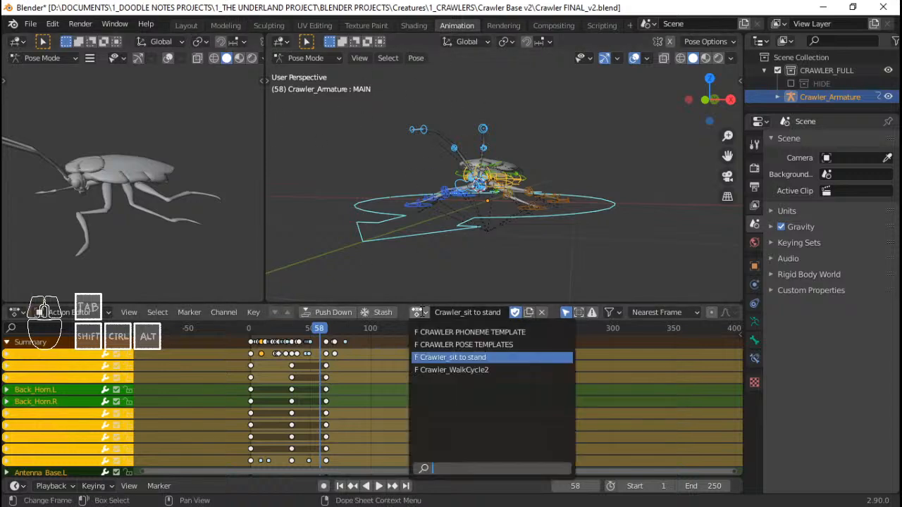
click(526, 318)
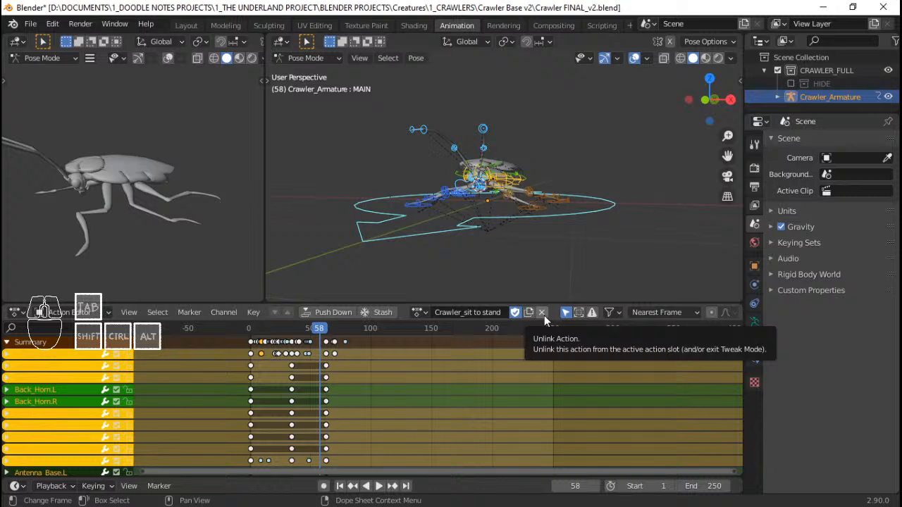
click(542, 313)
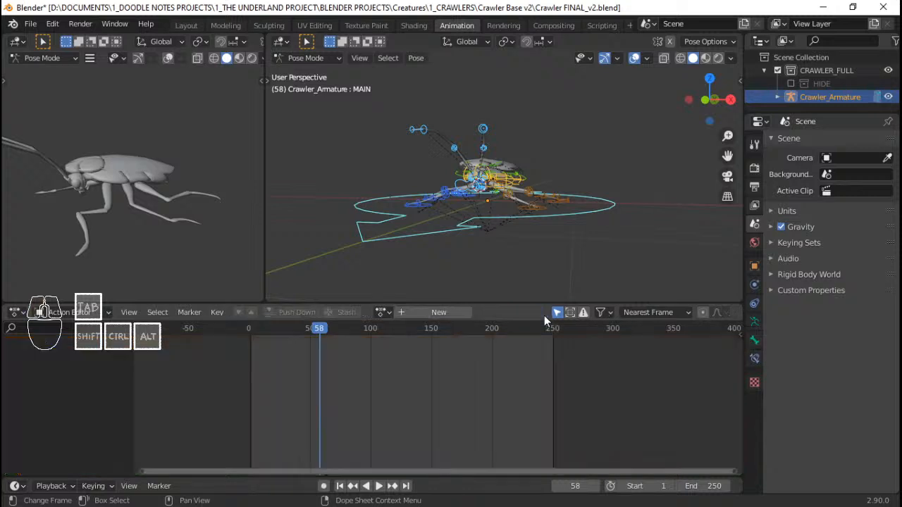
key(alt+r)
key(alt+g)
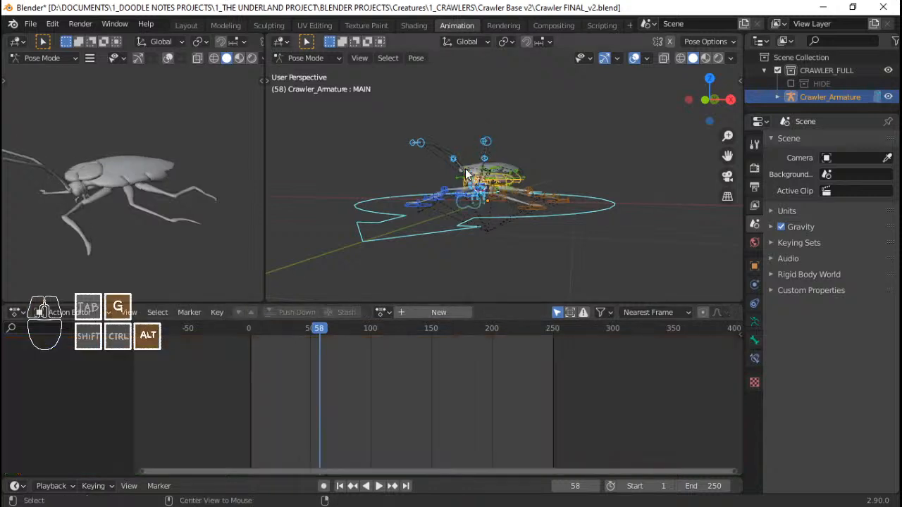
Step: Change the Action Editor to Dope Sheet mode and show a closer side view of the Crawler in its rest pose
click(94, 314)
click(92, 326)
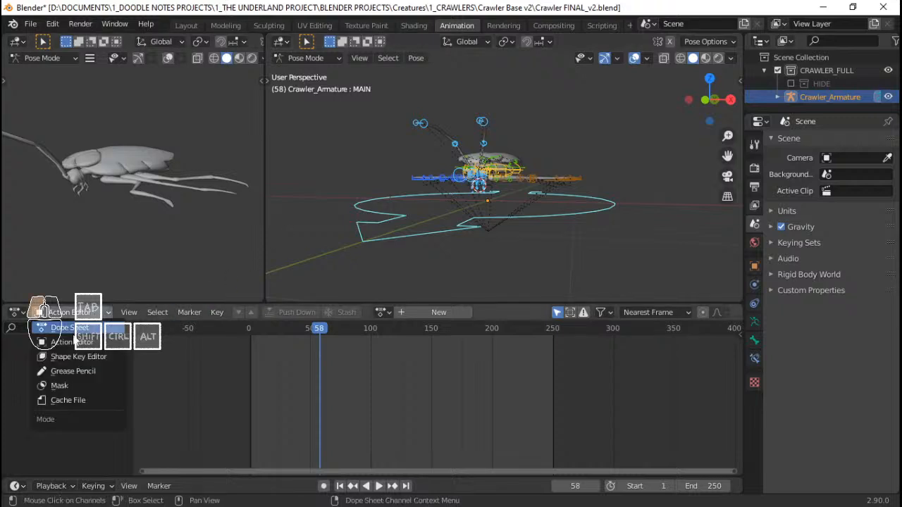
middle_drag(520, 163, 447, 198)
scroll(386, 222, up, 3)
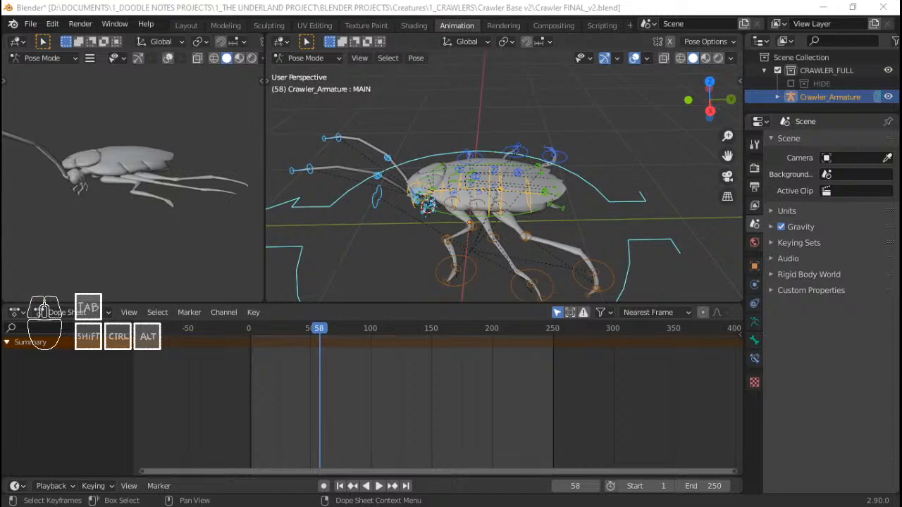
Step: Switch to Discord, open the info-general channel of World To Awesomeness, look through the channel list and dismiss the Server Boosts banner
click(439, 494)
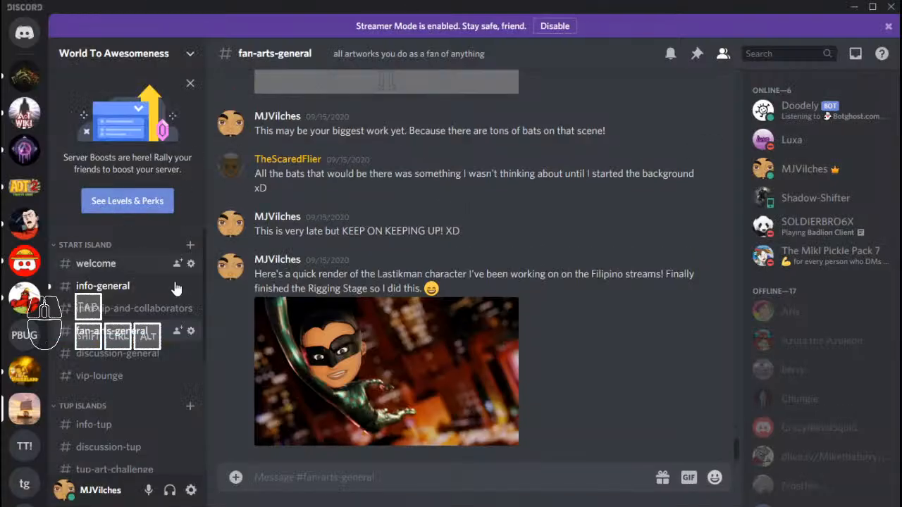
click(131, 287)
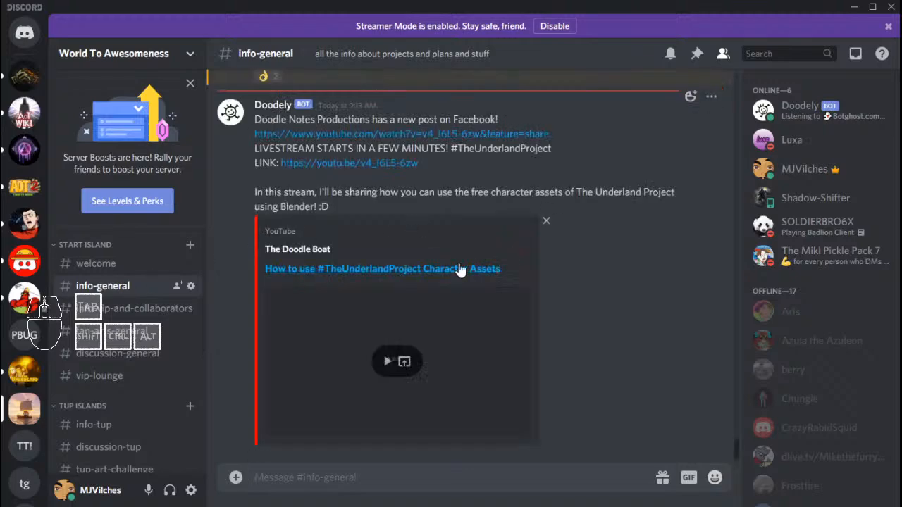
scroll(461, 263, up, 4)
scroll(461, 263, down, 4)
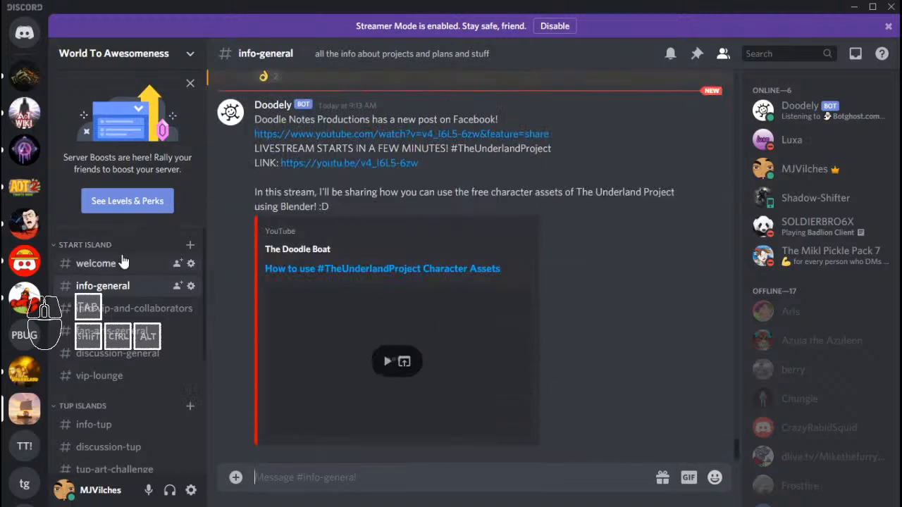
scroll(158, 317, down, 3)
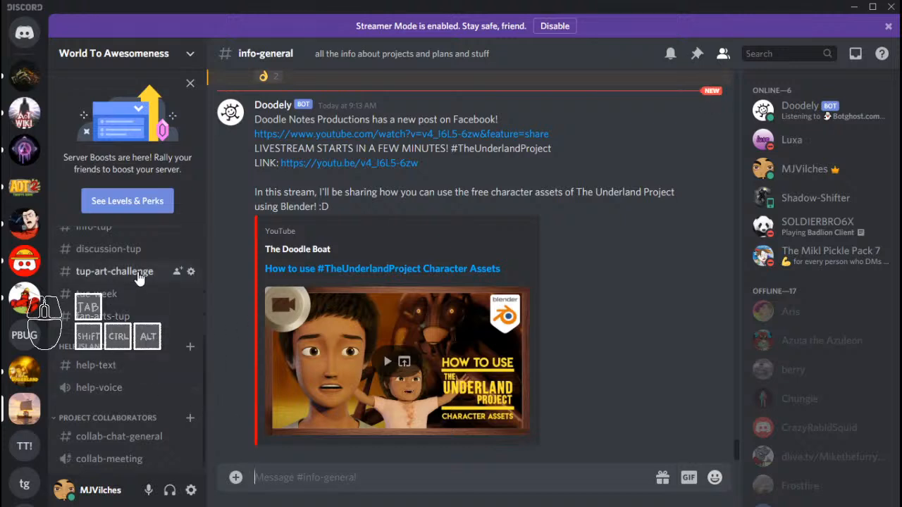
scroll(139, 277, up, 4)
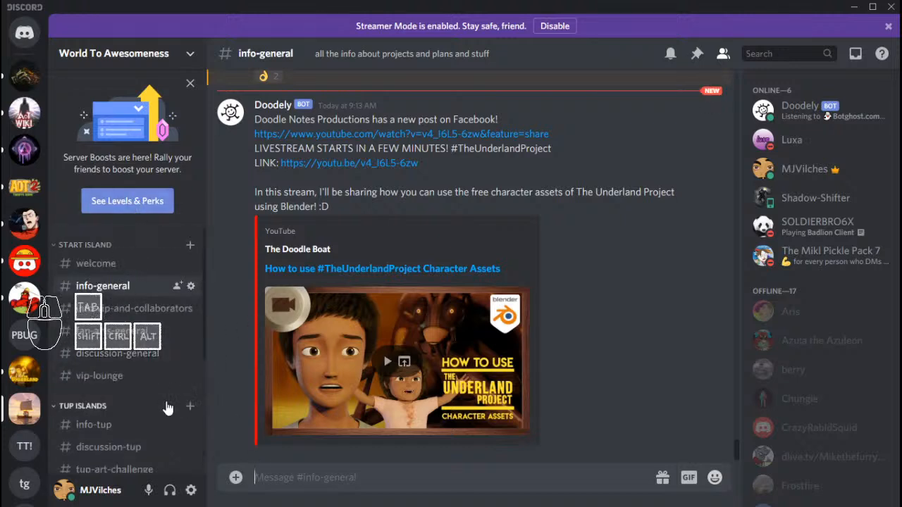
click(191, 84)
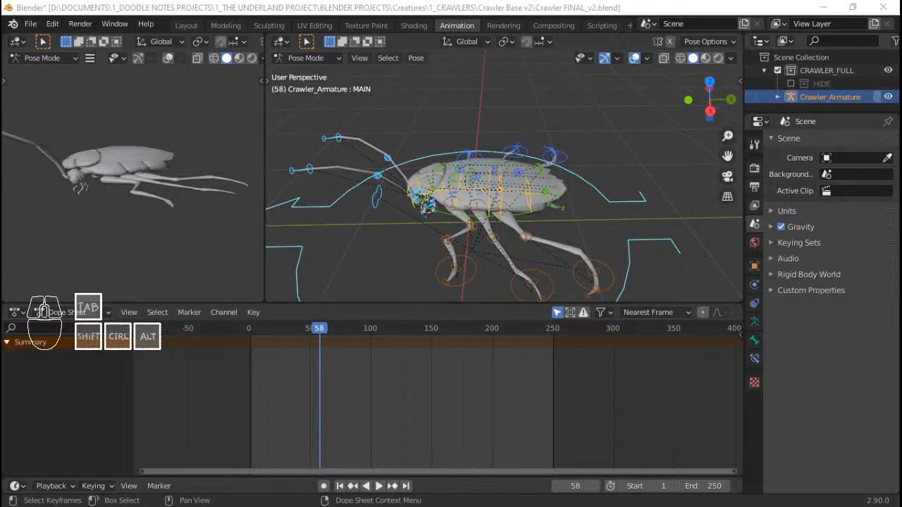
Step: In Blender, switch to the Layout workspace and show the Crawler in front view
middle_drag(549, 218, 440, 151)
click(188, 26)
middle_drag(317, 127, 507, 243)
key(KP_1)
shift+scroll(476, 204, up, 3)
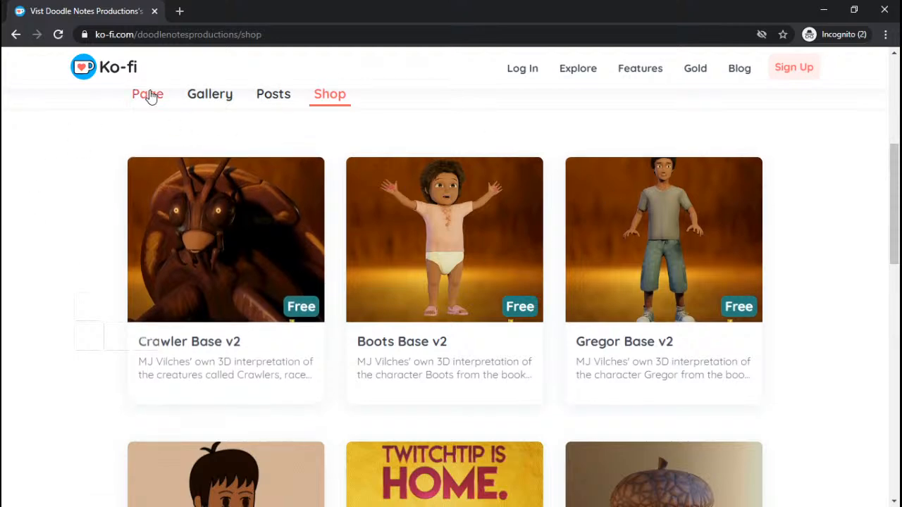
Step: Browse the free assets in the Doodle Notes Productions Ko-fi shop and return to the page banner
scroll(152, 105, up, 4)
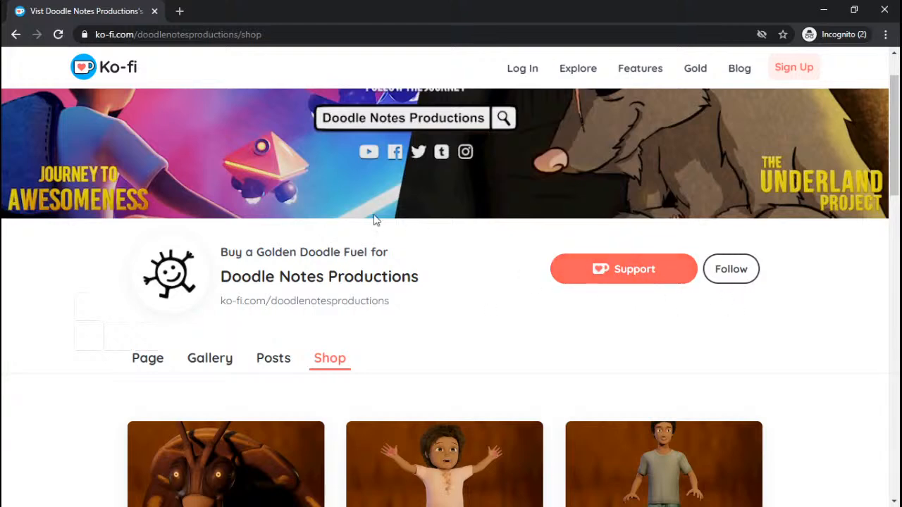
scroll(604, 284, down, 2)
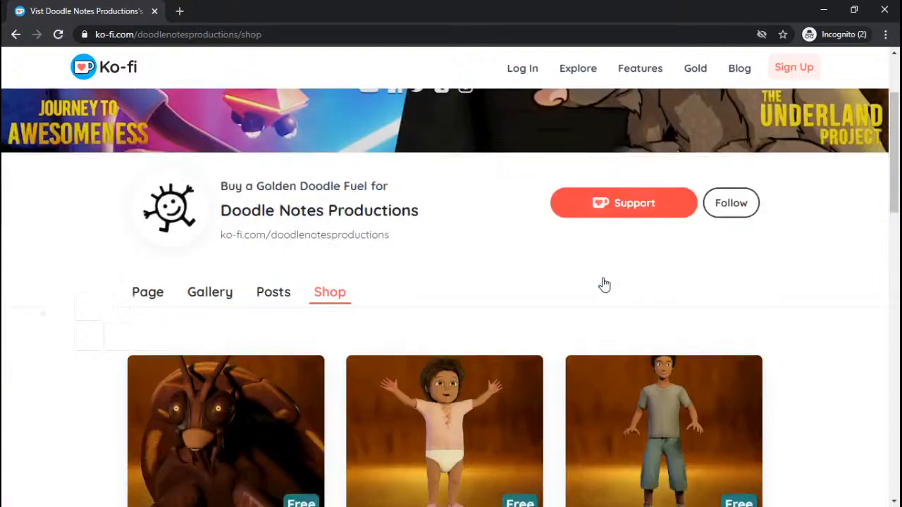
scroll(532, 203, down, 5)
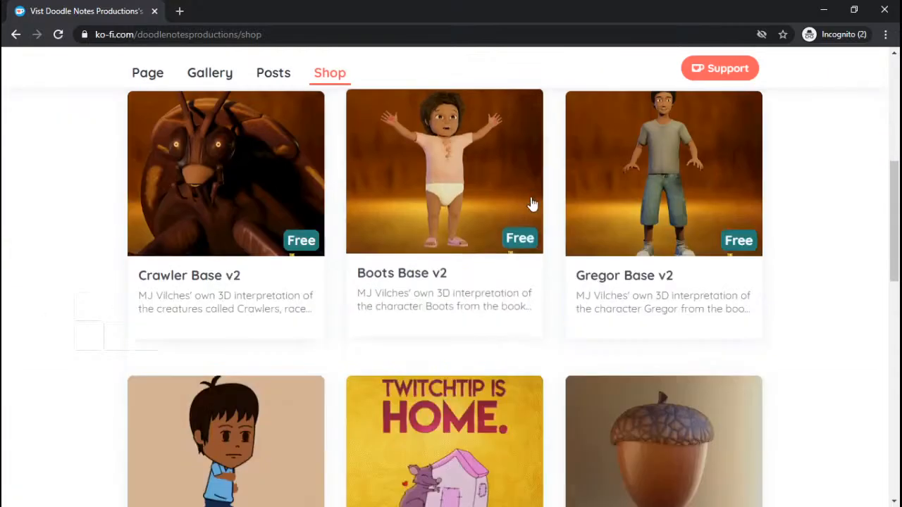
scroll(531, 204, up, 4)
scroll(532, 205, down, 4)
scroll(532, 205, down, 1)
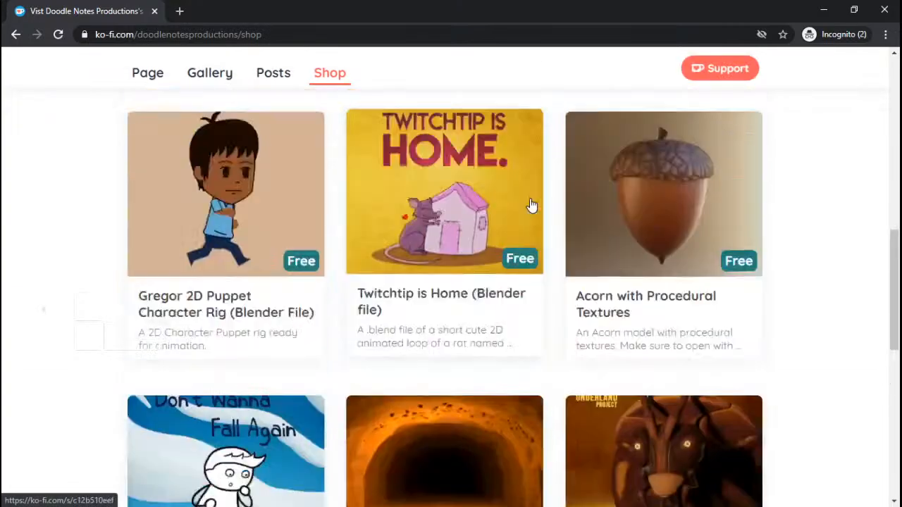
scroll(532, 204, up, 8)
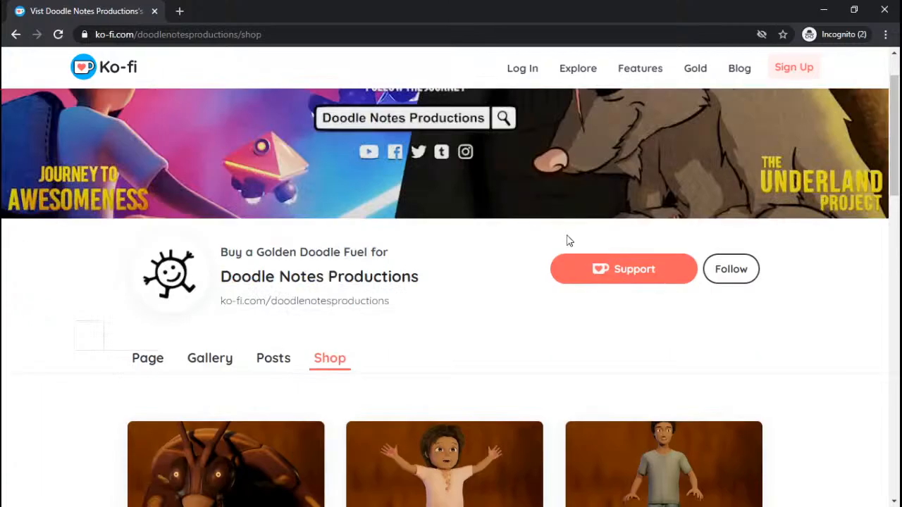
scroll(568, 238, up, 2)
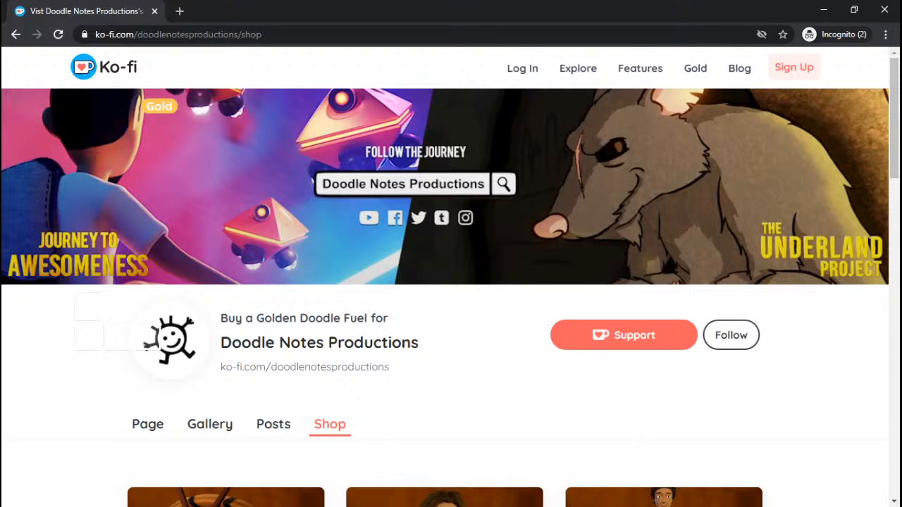
Step: Switch to Discord, maximize its window, and minimize it to return to the Ko-fi shop page
key(alt+Tab)
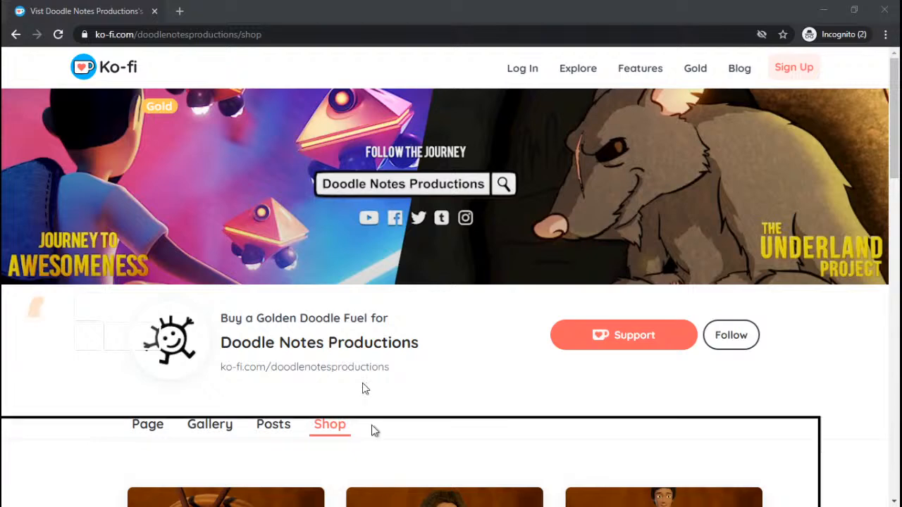
double_click(430, 59)
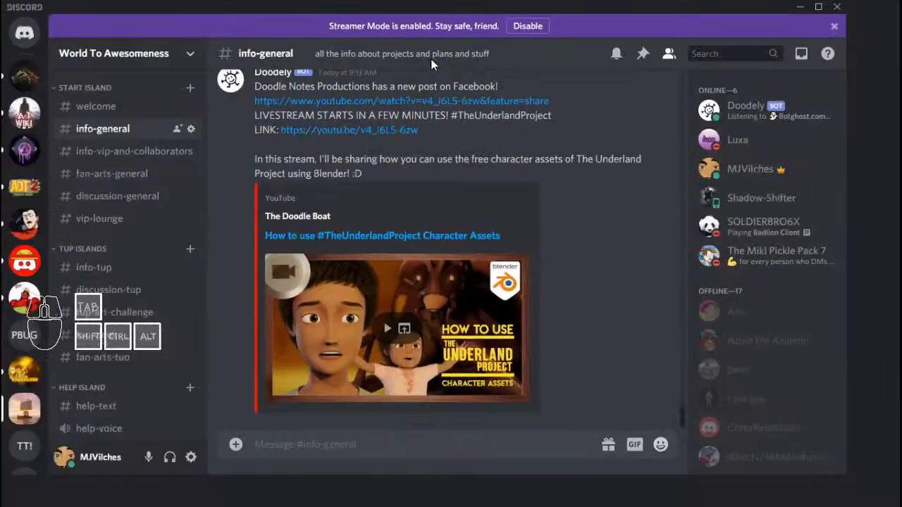
click(855, 9)
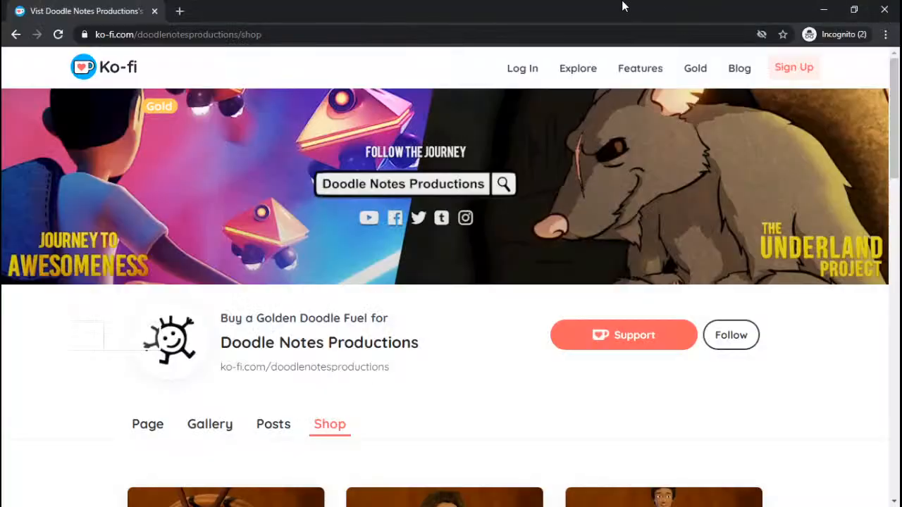
Step: Look over the Crawler, Boots and Gregor Base v2 listings on the Ko-fi shop page and go back to the banner
scroll(540, 199, down, 3)
scroll(491, 267, up, 2)
scroll(489, 265, down, 3)
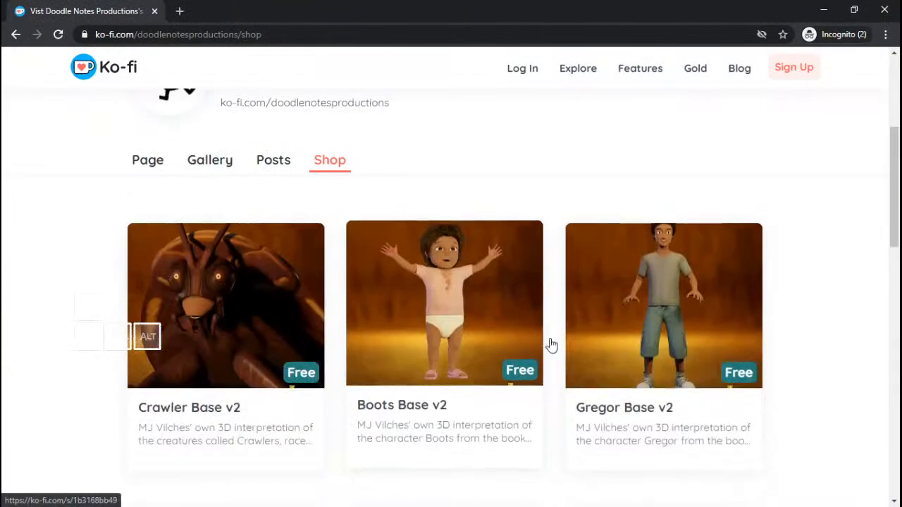
scroll(689, 353, up, 3)
scroll(430, 374, down, 2)
scroll(471, 382, up, 3)
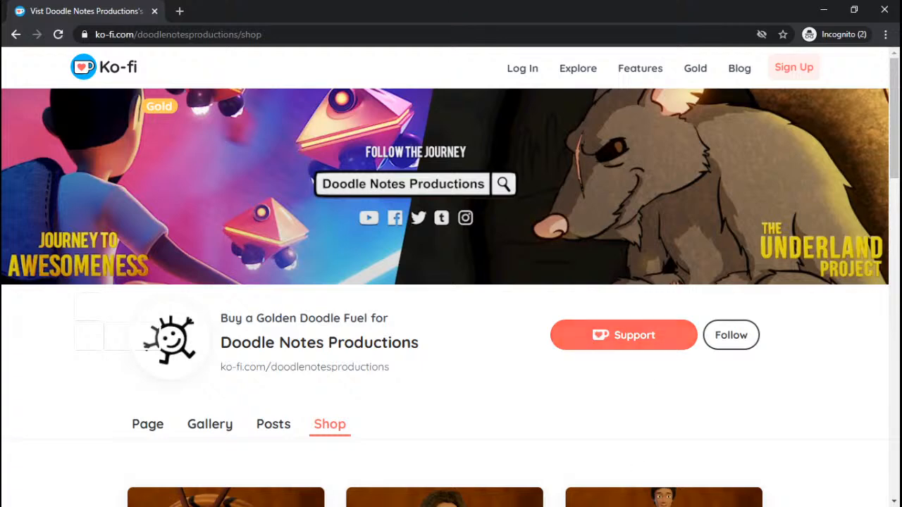
Step: Switch to Discord, open the info-vip-and-collaborators channel and play the 2.28 MB SQ001SH1-0001-0067.mp4 clip
key(alt+Tab)
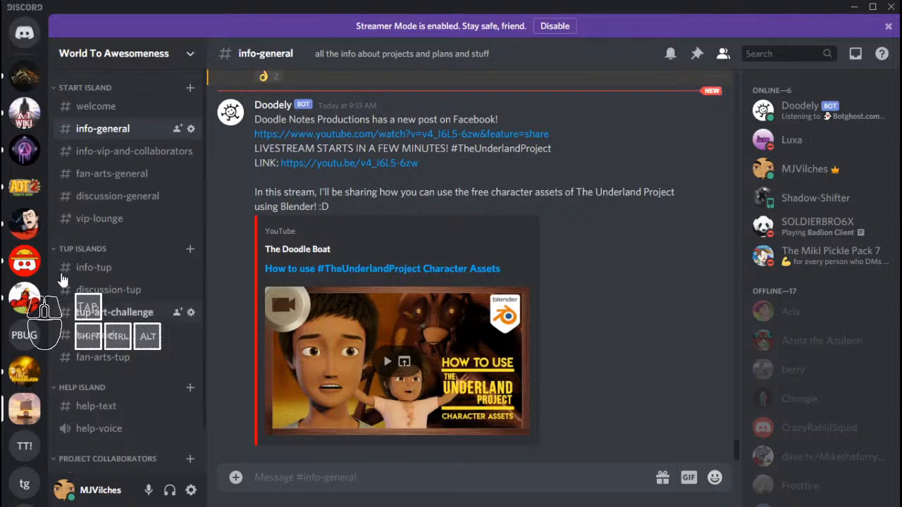
click(120, 151)
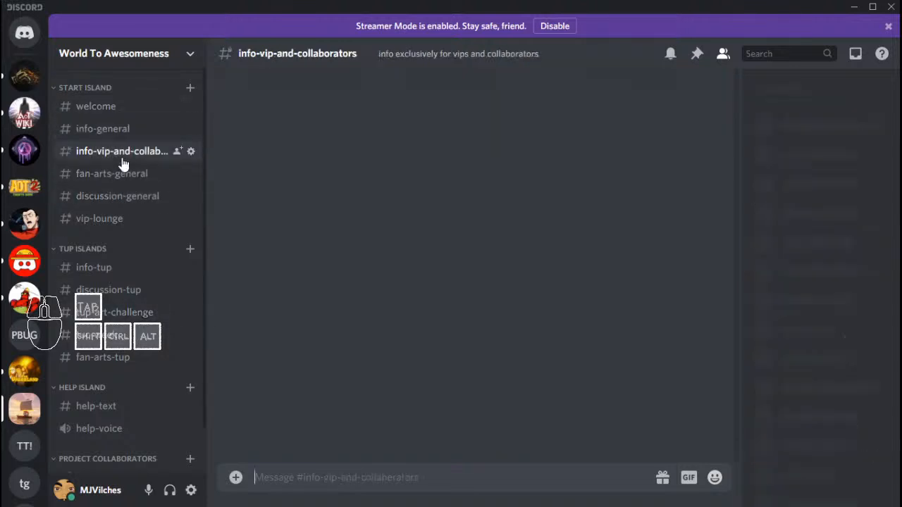
scroll(580, 277, up, 5)
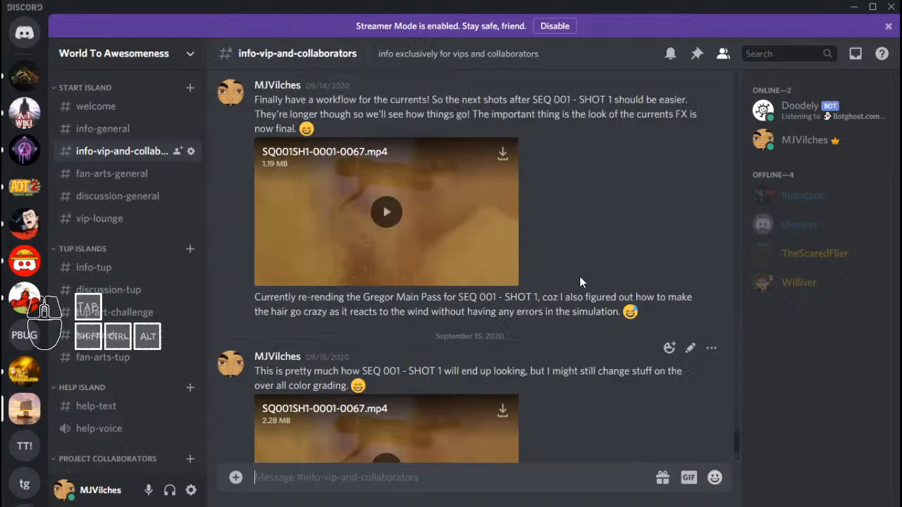
scroll(583, 272, down, 5)
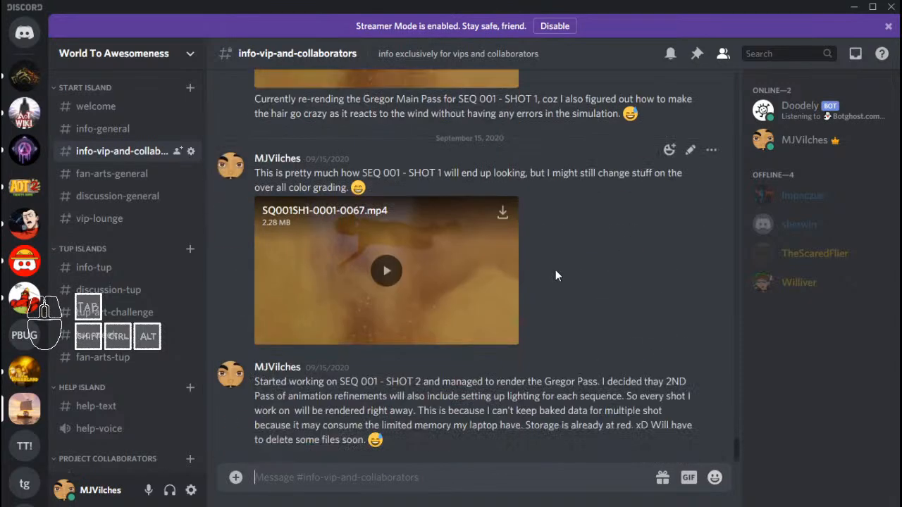
click(387, 273)
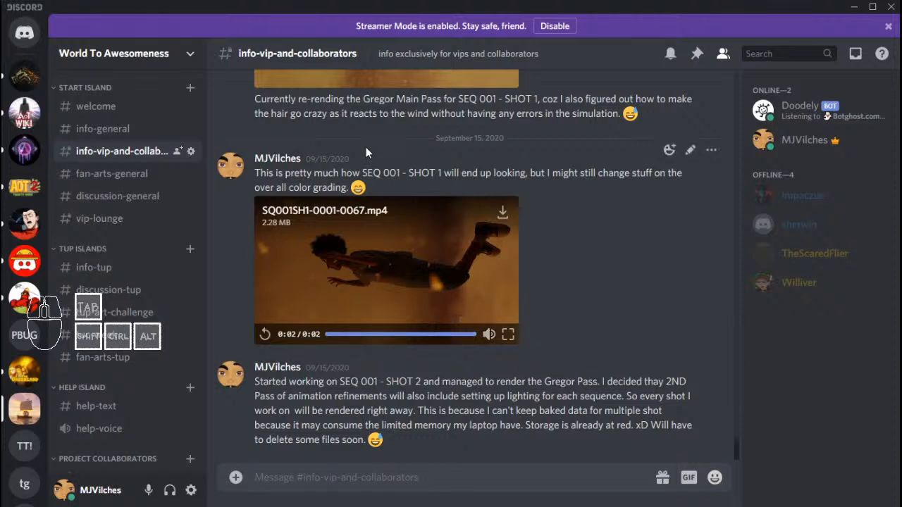
Step: Look at the vip-lounge channel, reopen info-vip-and-collaborators and read back through its older SEQ 000 and SEQ 001 progress posts
click(99, 220)
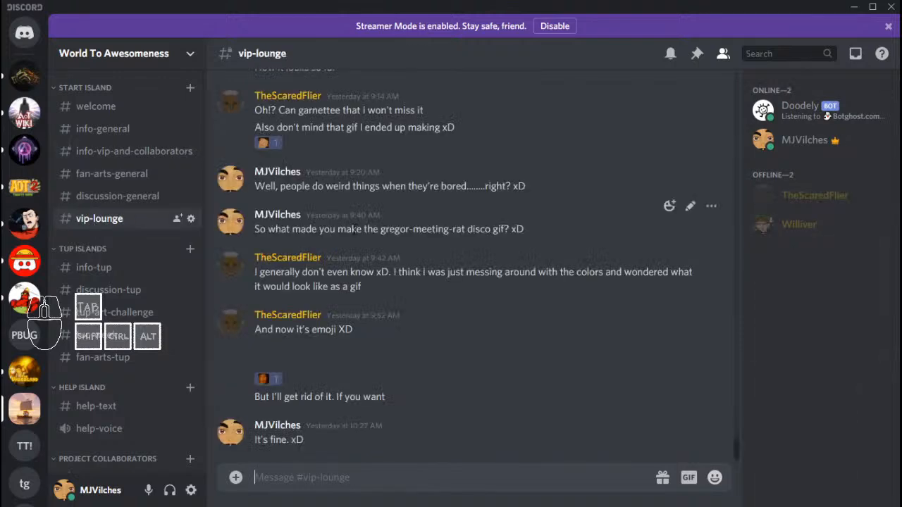
click(127, 152)
scroll(387, 299, up, 10)
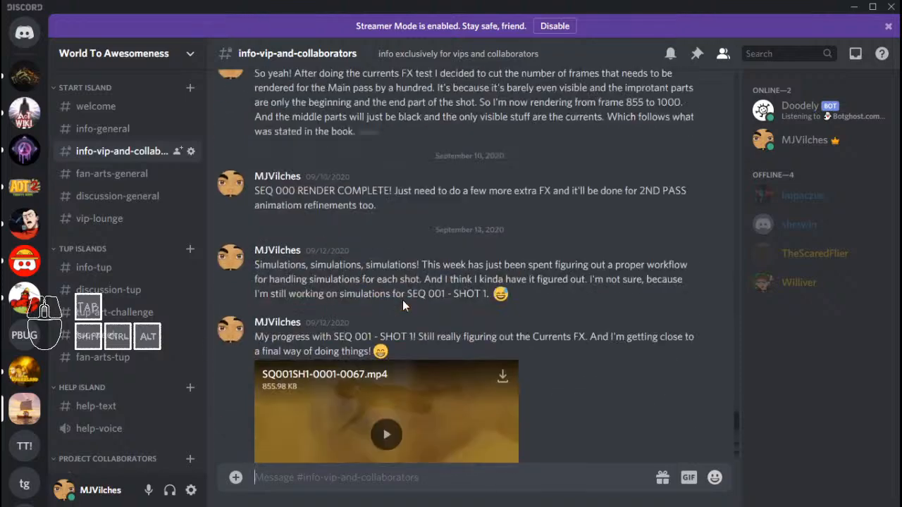
scroll(403, 301, up, 2)
scroll(403, 303, up, 5)
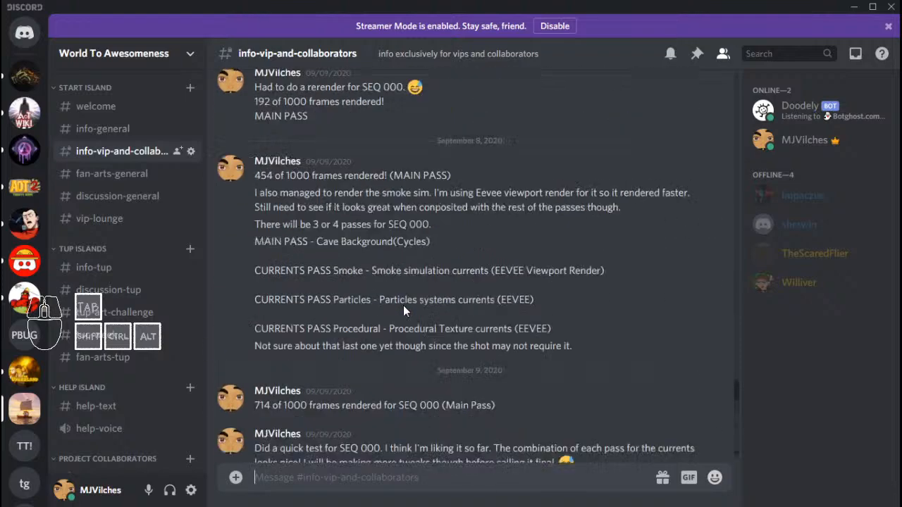
Step: Read through the info-vip-and-collaborators posts from the SEQ 000 render passes to the SEQ 001 - SHOT 1 progress clips
scroll(404, 308, up, 3)
scroll(407, 311, down, 15)
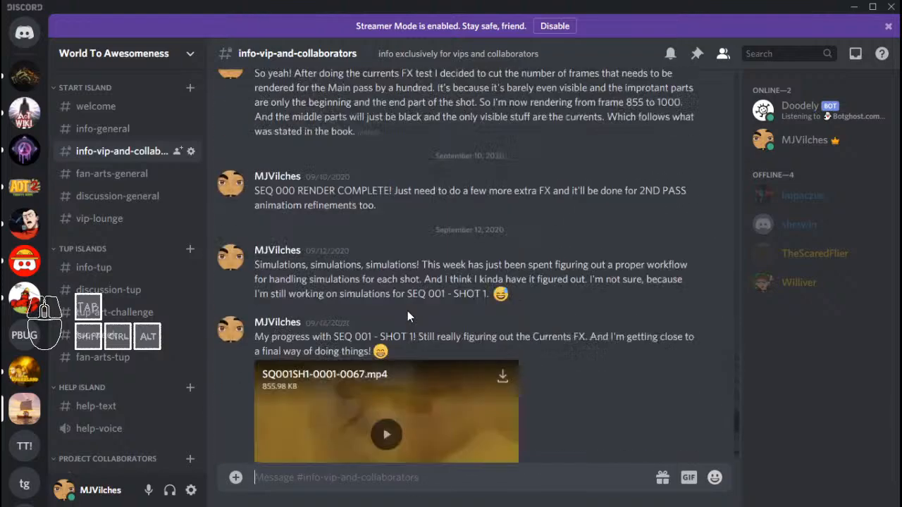
scroll(186, 375, down, 1)
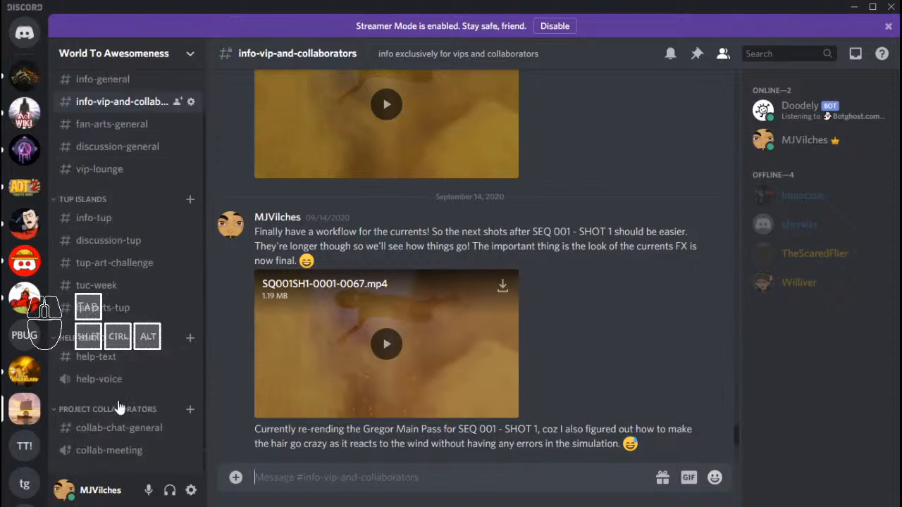
Step: Look through the help-text, discussion-tup, info-tup and discussion-general channels of the World To Awesomeness server
click(121, 360)
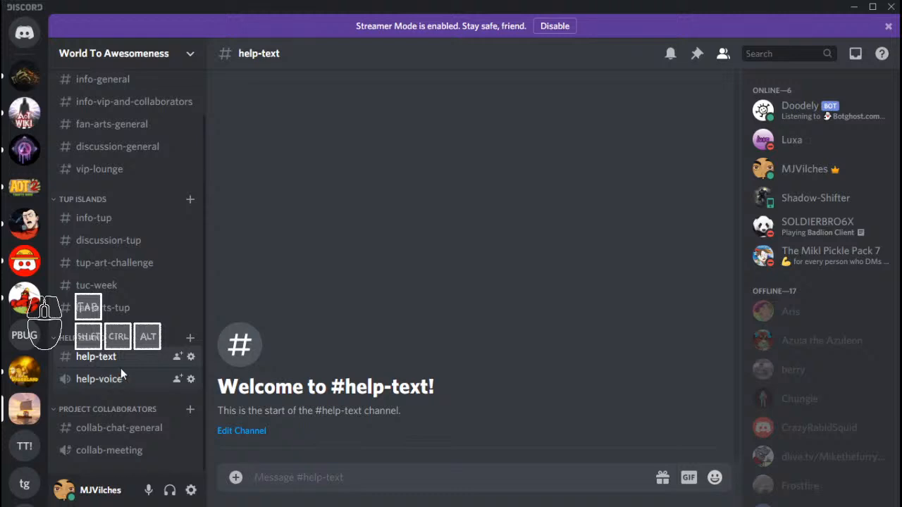
click(90, 200)
click(81, 249)
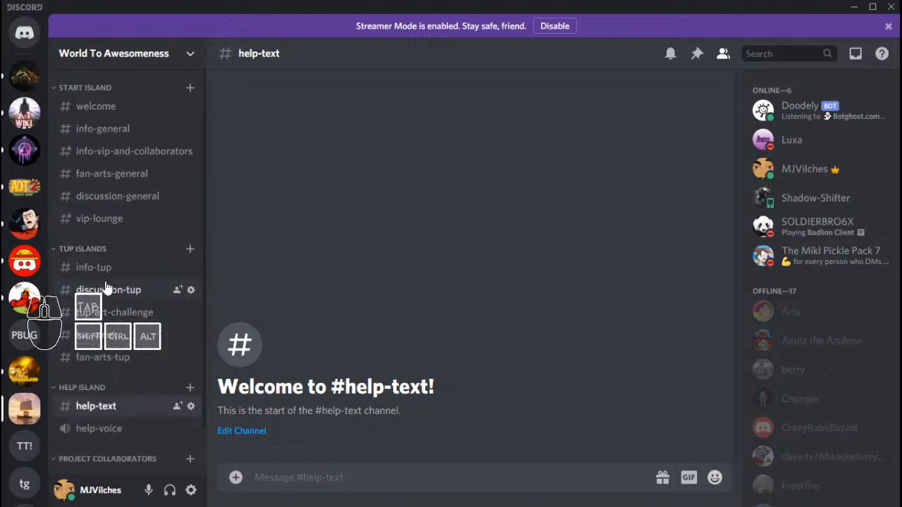
click(107, 289)
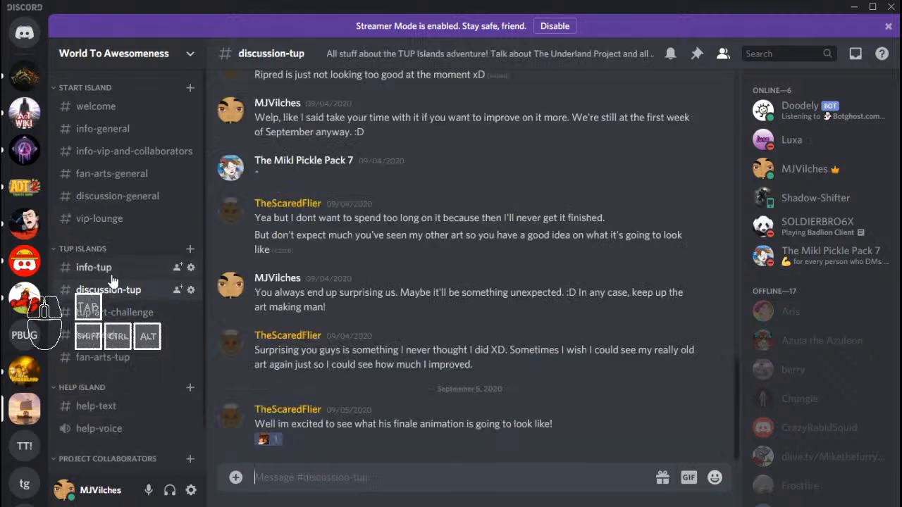
click(106, 268)
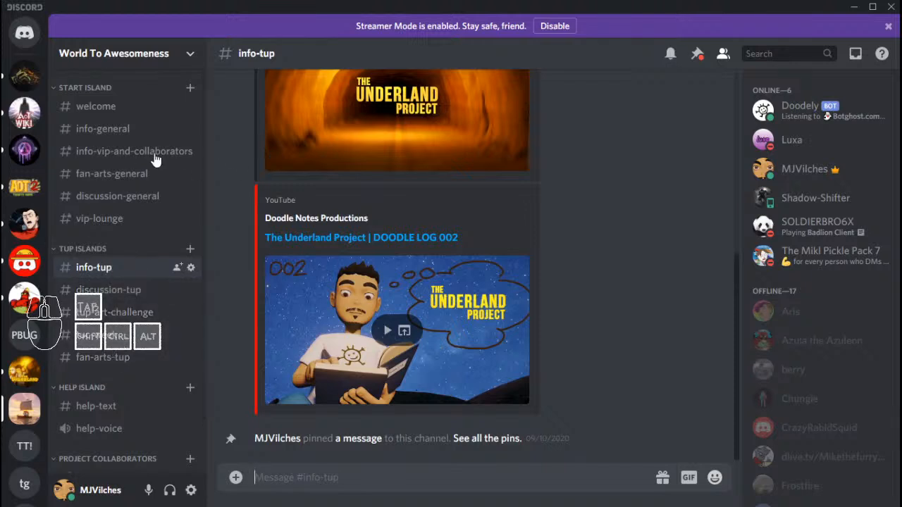
click(120, 198)
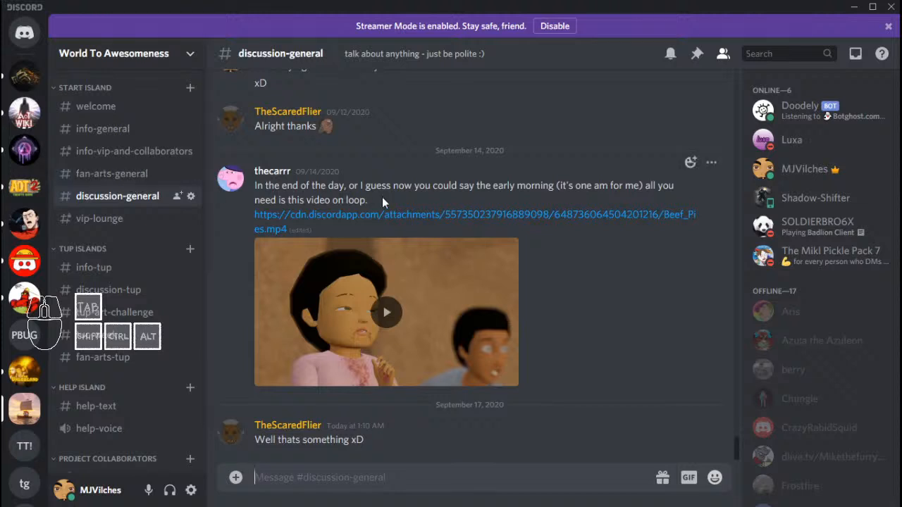
Step: Dismiss the Streamer Mode notice, close the Discord window and minimize the Ko-fi browser window to return to Blender
click(889, 26)
click(892, 9)
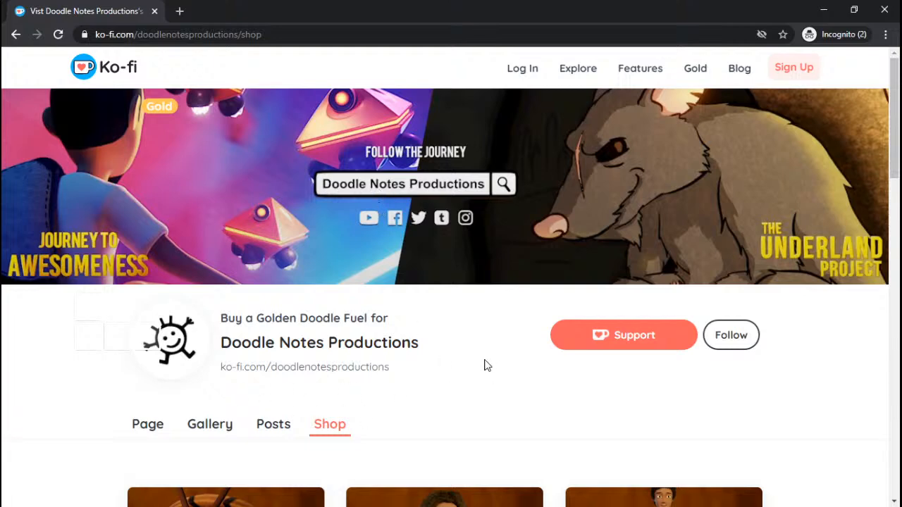
click(823, 10)
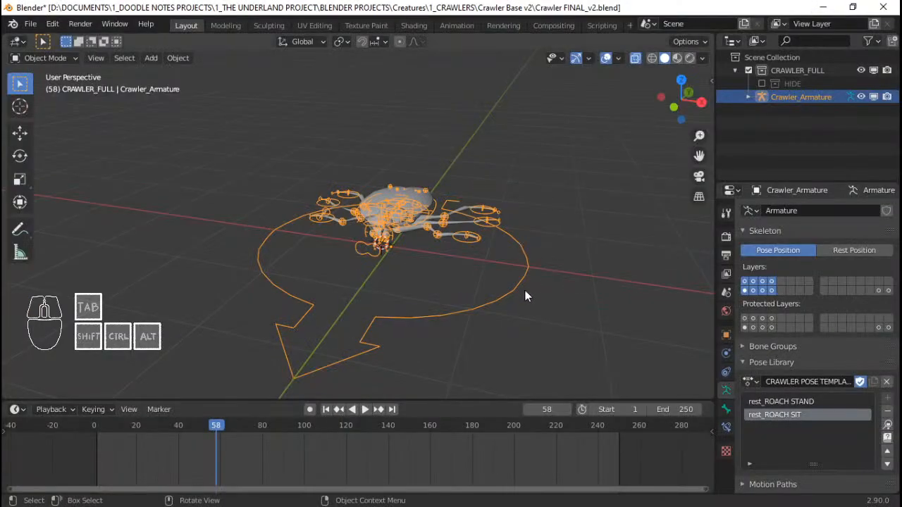
Step: Show the scene's render settings with the Crawler viewed from the front, and save Crawler FINAL_v2.blend
scroll(501, 292, up, 1)
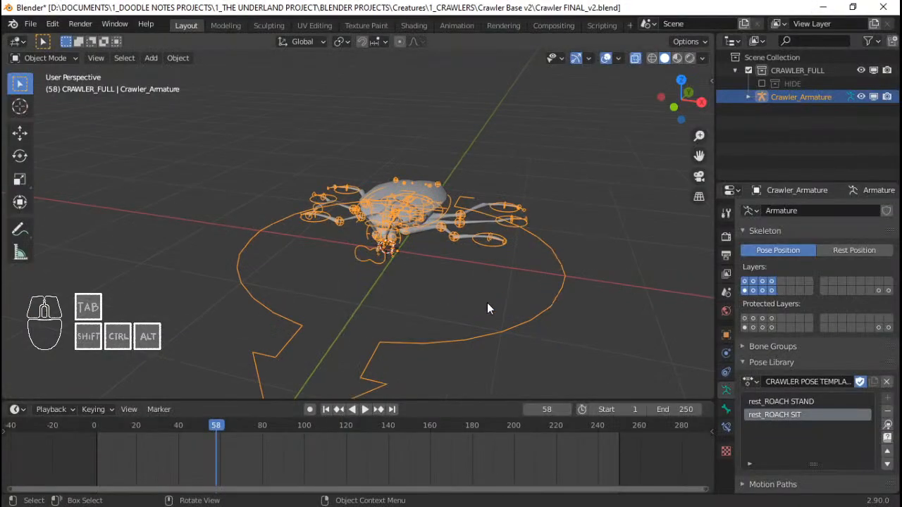
middle_drag(578, 334, 429, 325)
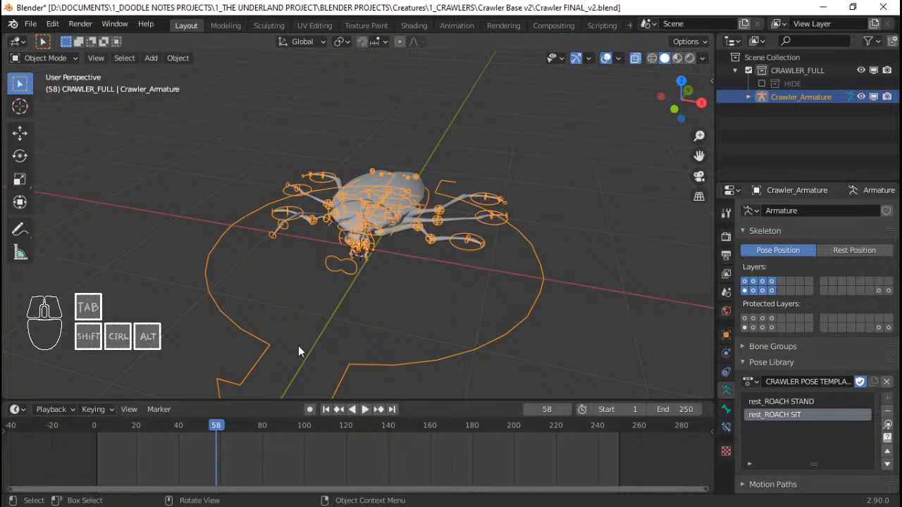
scroll(487, 313, up, 3)
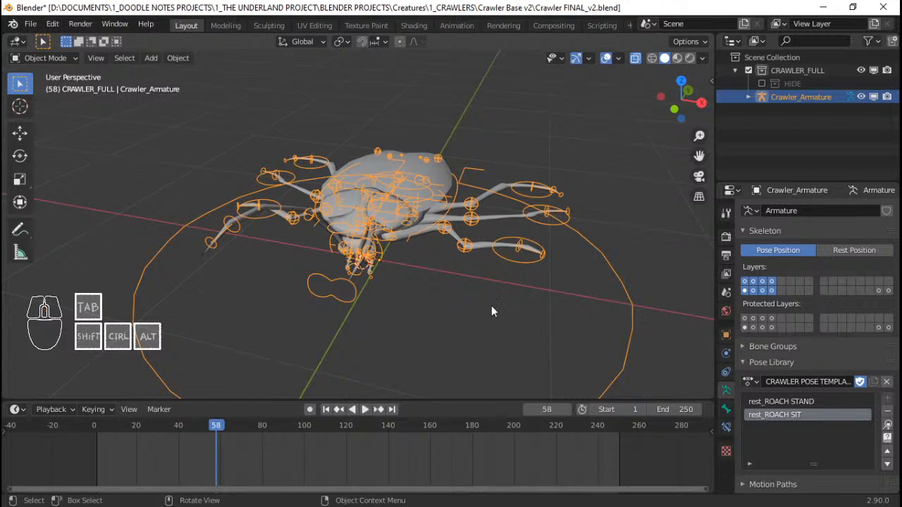
ctrl+middle_drag(477, 271, 497, 296)
scroll(469, 269, down, 1)
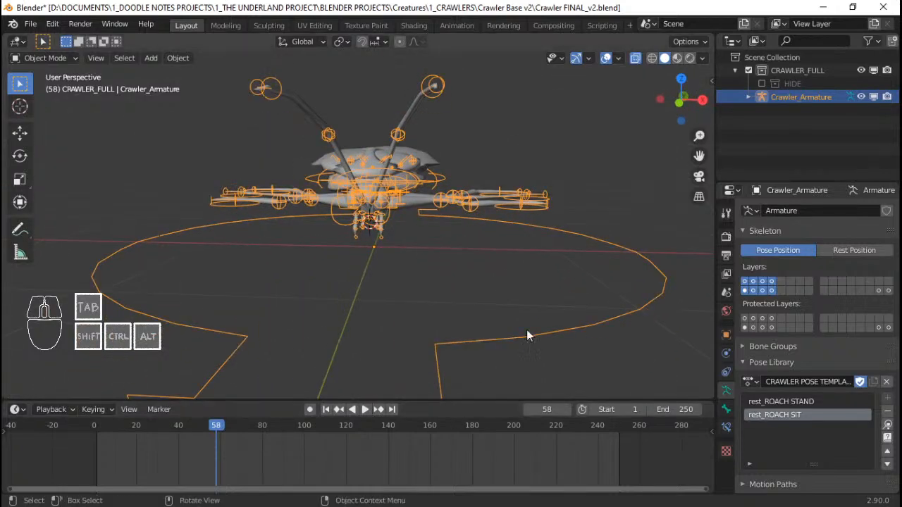
click(726, 237)
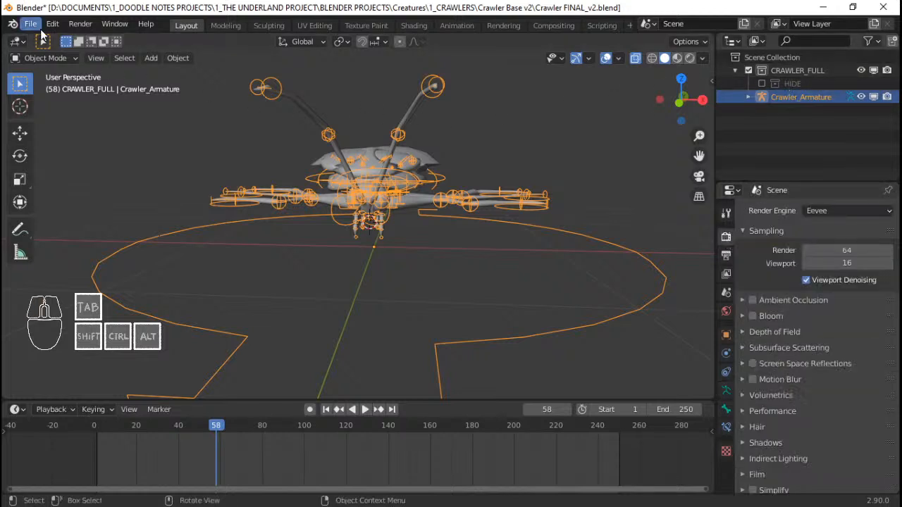
key(ctrl+s)
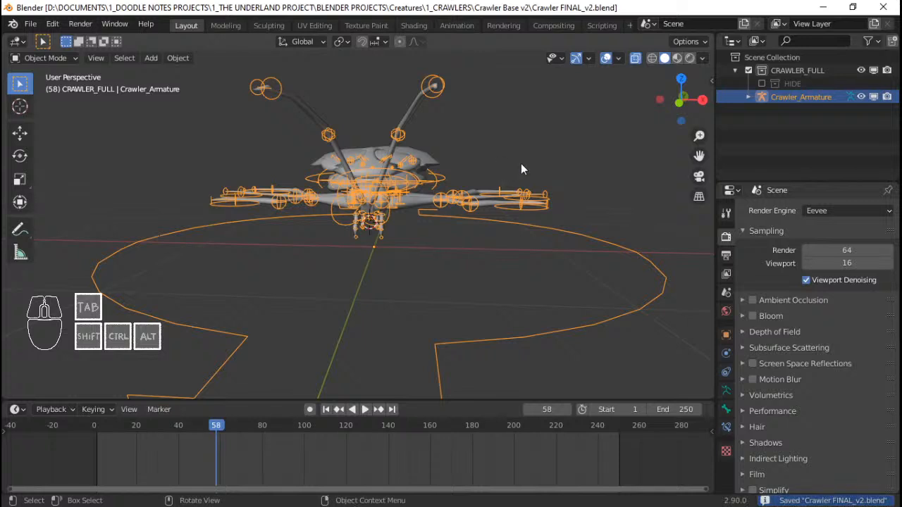